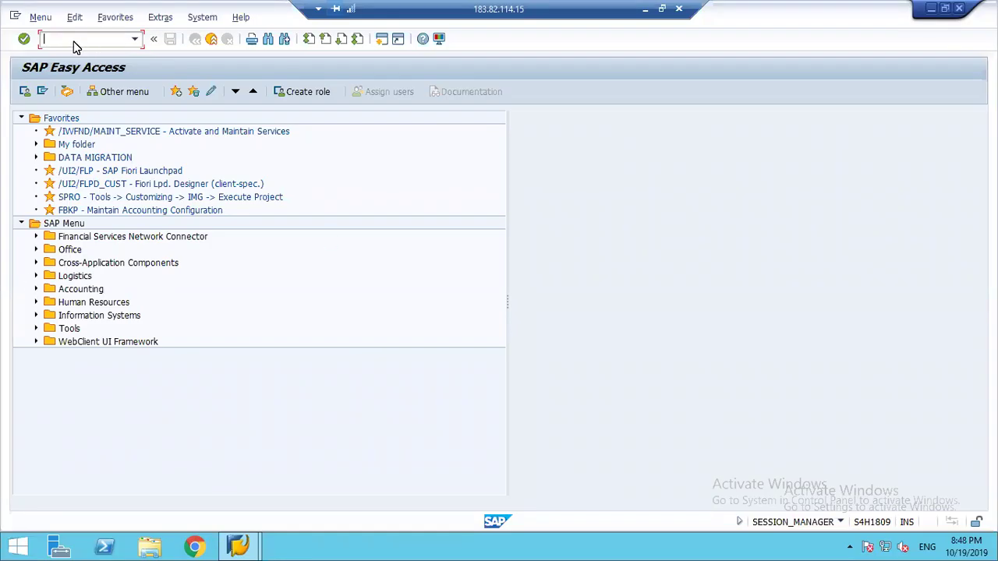
pyautogui.write('as01')
pyautogui.press('Return')
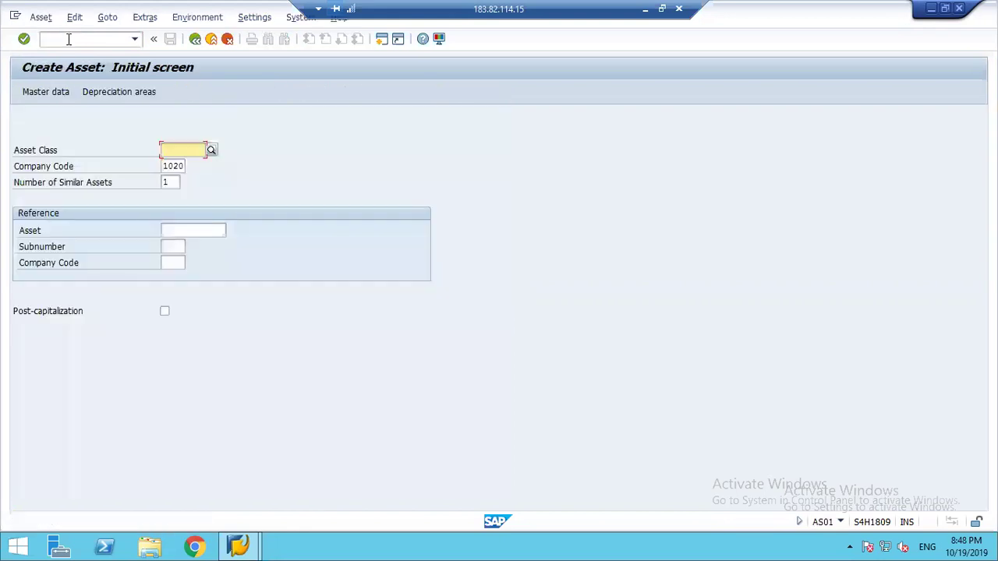
pyautogui.click(208, 41)
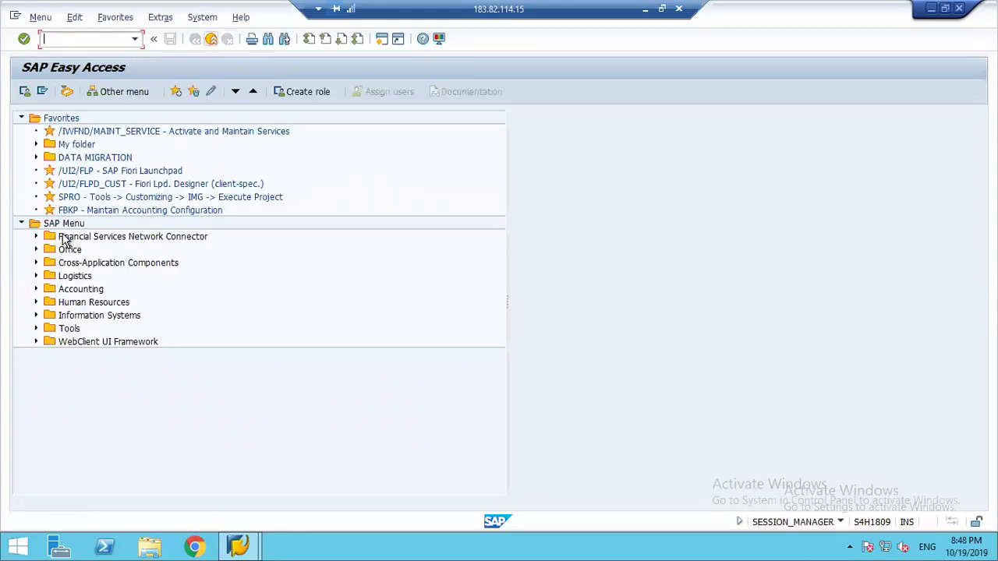
# Open the AS01 asset creation transaction from the Fixed Assets area under Financial Accounting.
pyautogui.click(36, 290)
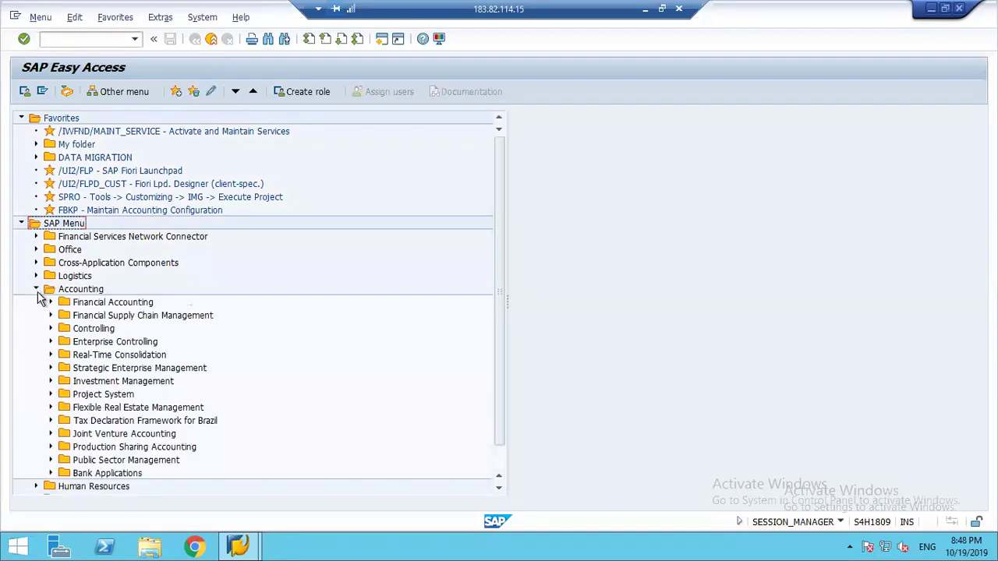
pyautogui.click(51, 304)
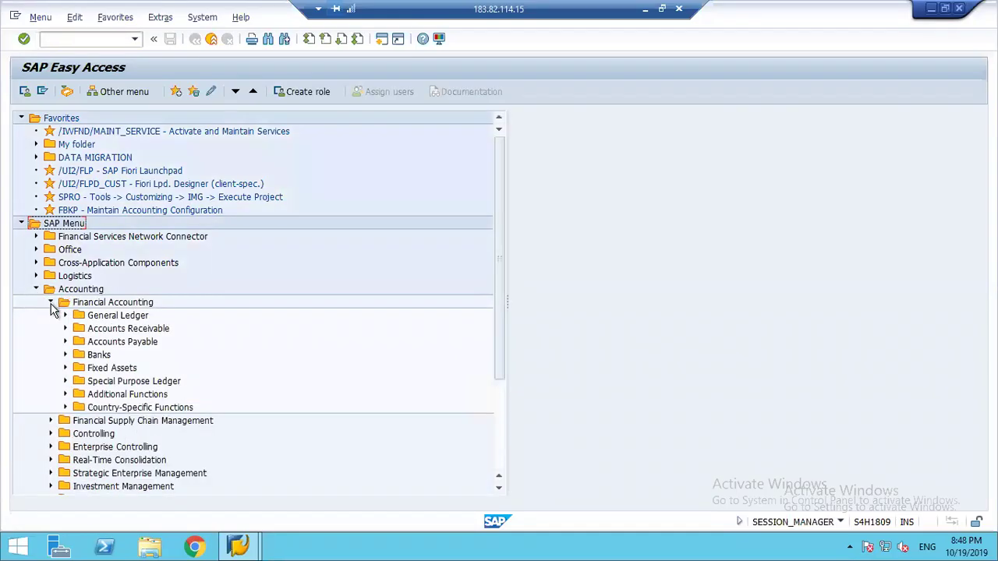
pyautogui.click(65, 369)
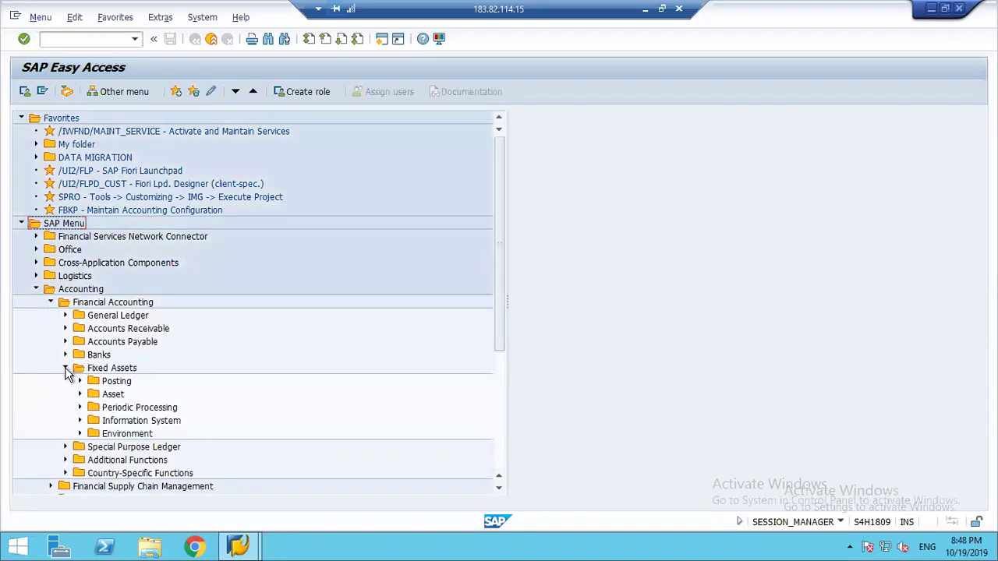
pyautogui.click(79, 395)
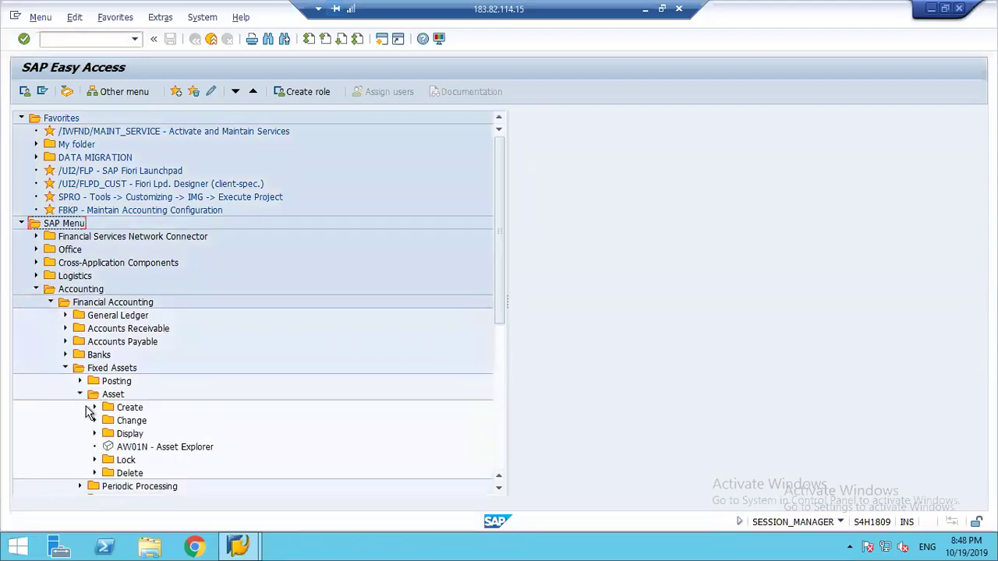
pyautogui.click(94, 408)
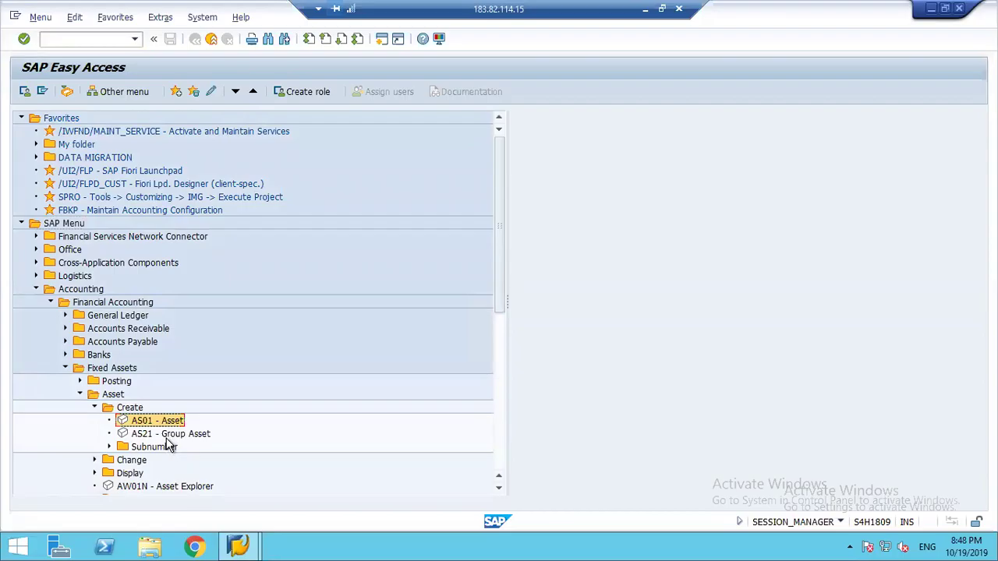
pyautogui.doubleClick(146, 424)
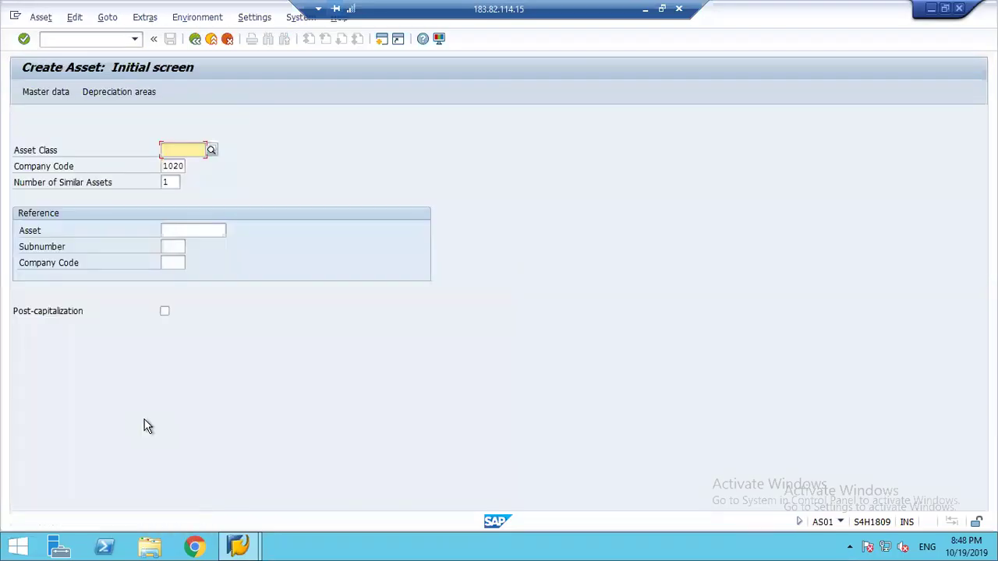
# Look up the asset classes of company code 1248, choose X100 Low Valued Assets and continue to the master data.
pyautogui.click(212, 150)
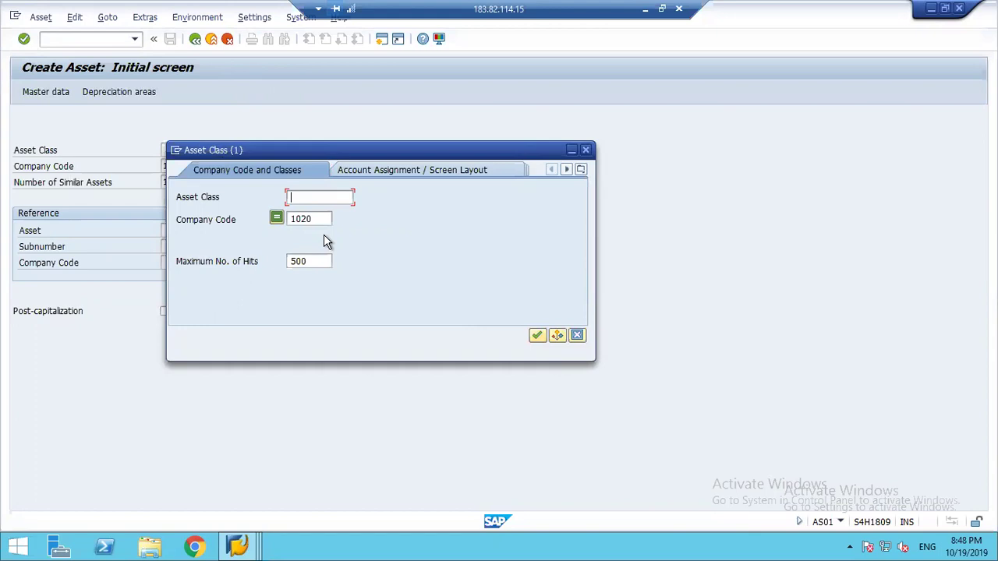
pyautogui.press('Tab')
pyautogui.press('Tab')
pyautogui.write('1248')
pyautogui.click(536, 336)
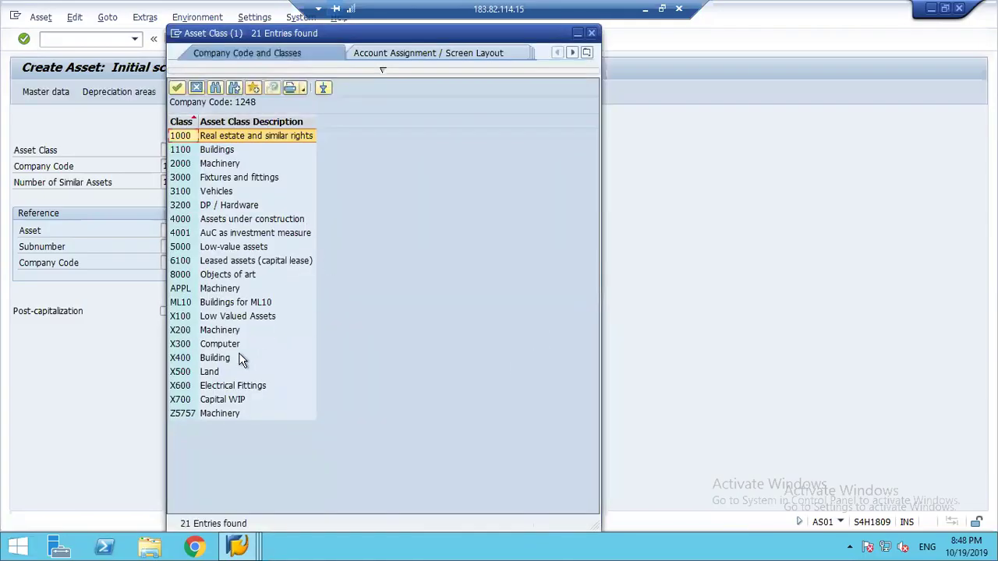
pyautogui.doubleClick(181, 318)
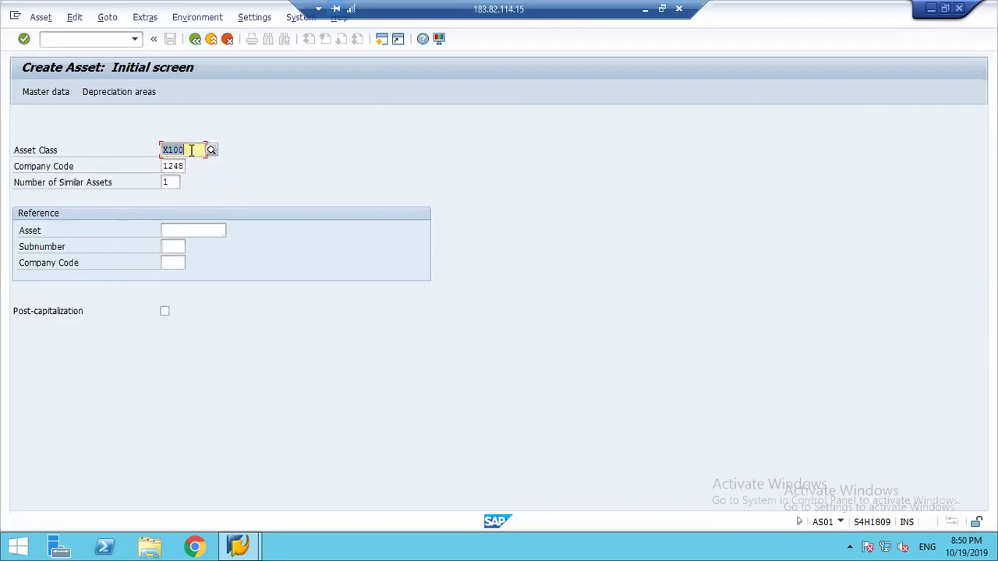
pyautogui.press('Return')
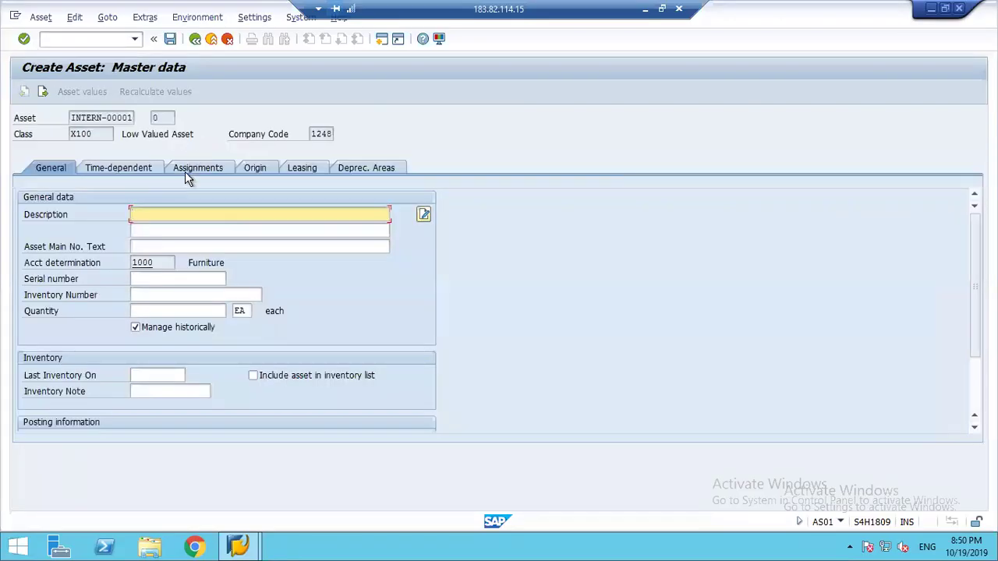
# Enter "Machinery - Low Value" as the asset description.
pyautogui.click(154, 213)
pyautogui.write('Machinery ')
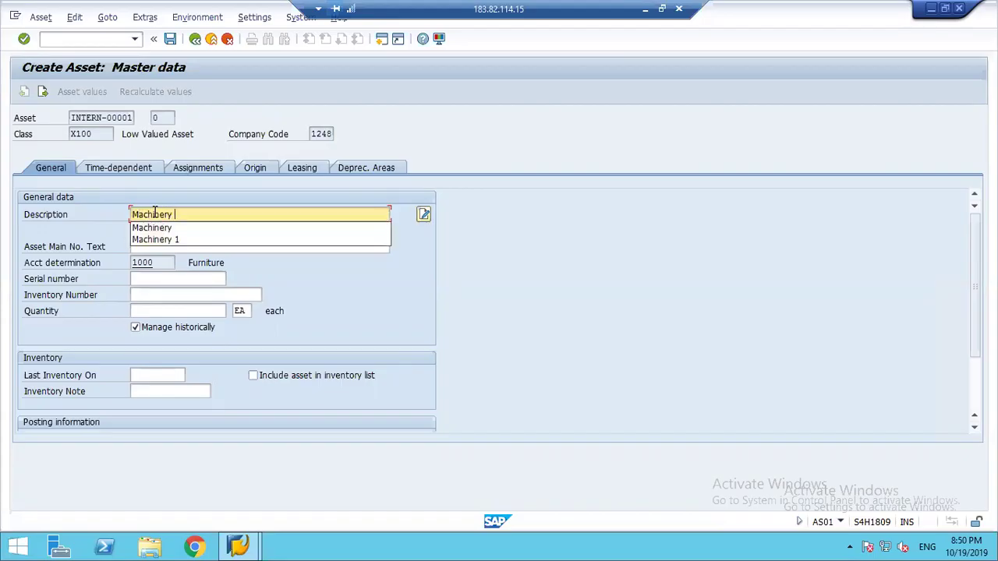
pyautogui.write('- Low Value')
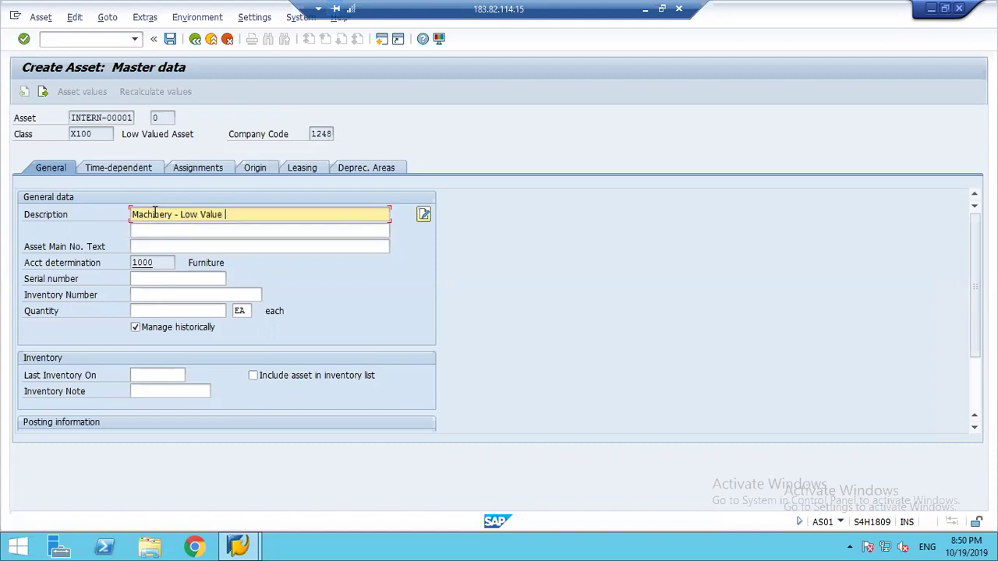
pyautogui.press('BackSpace')
# Copy the description "Machinery - Low Value" into the second description line and the Asset Main No. Text.
pyautogui.moveTo(223, 215); pyautogui.dragTo(131, 216)
pyautogui.hotkey('ctrl', 'c')
pyautogui.click(129, 219)
pyautogui.press('Tab')
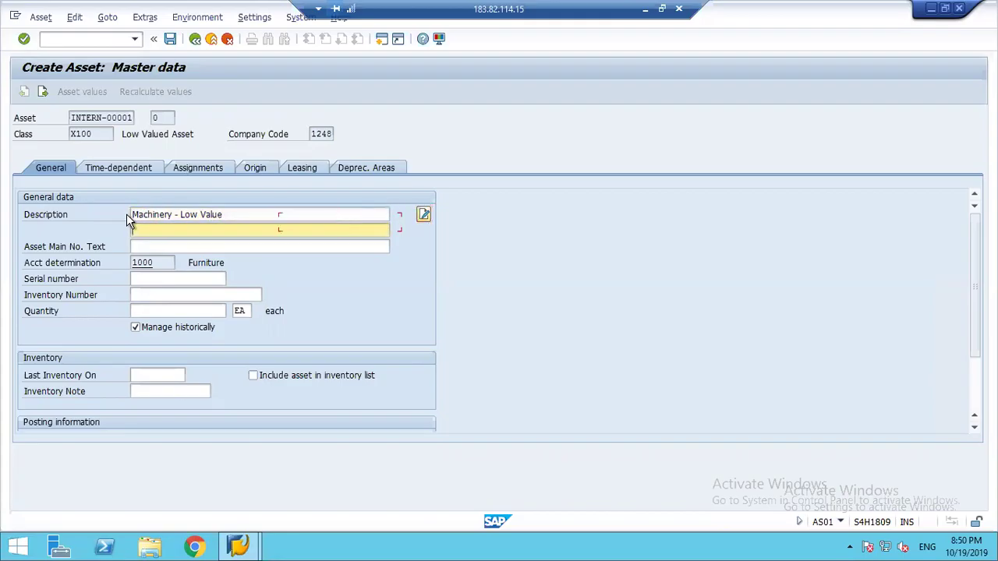
pyautogui.press('Tab')
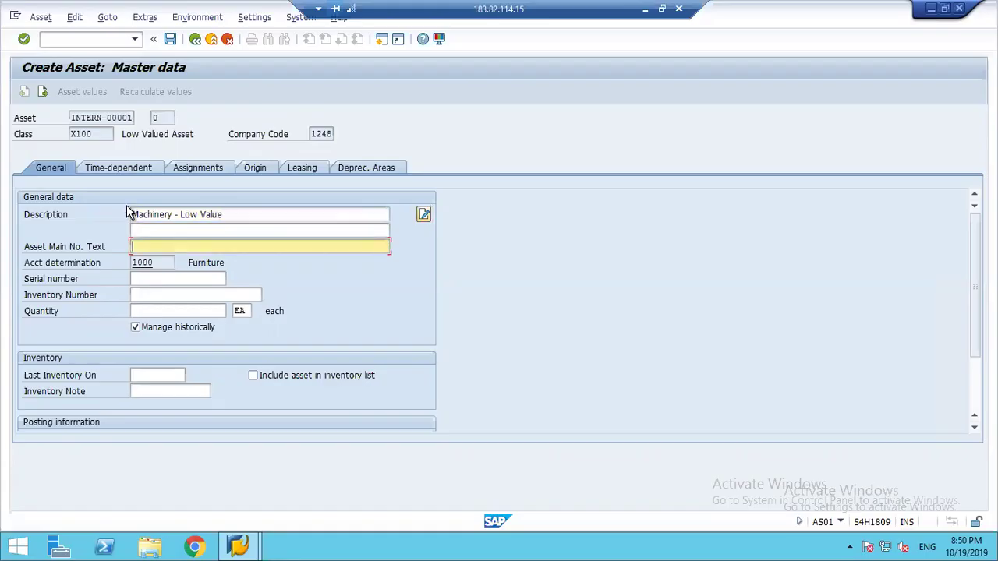
pyautogui.hotkey('ctrl', 'v')
pyautogui.hotkey('shift', 'Tab')
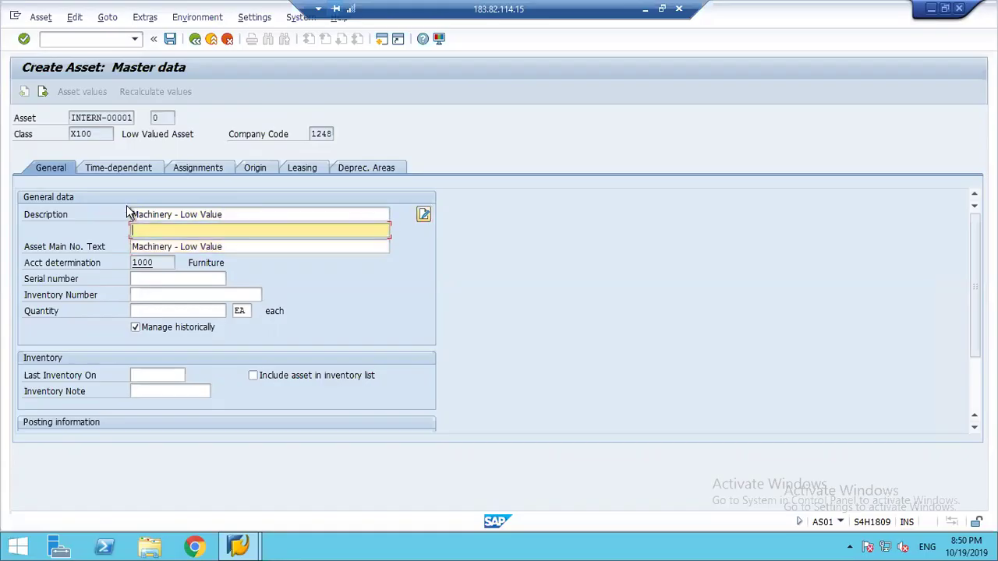
pyautogui.hotkey('ctrl', 'v')
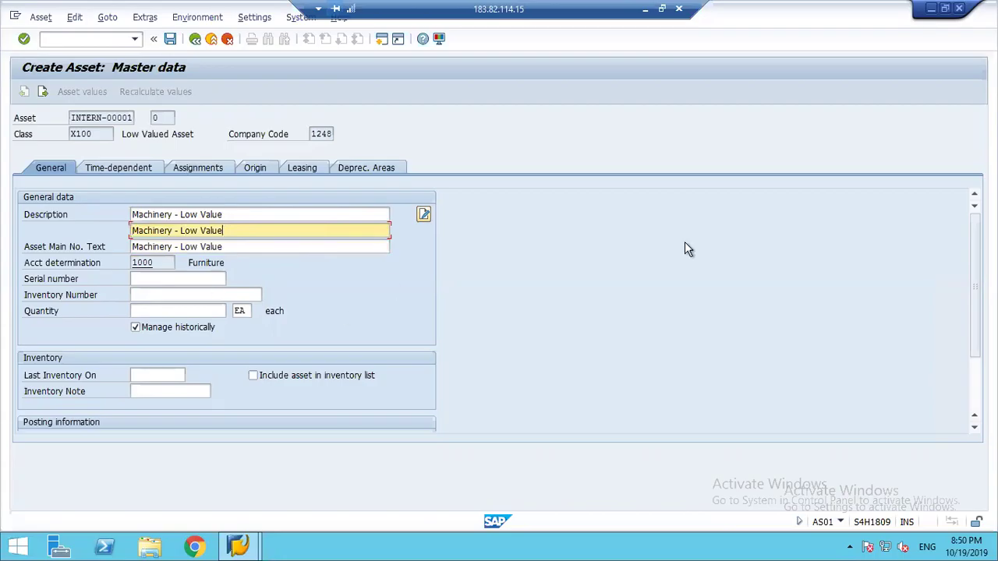
# Accept the general data, continue to the time-dependent data and set the cost center to 1000.
pyautogui.moveTo(974, 258); pyautogui.dragTo(967, 294)
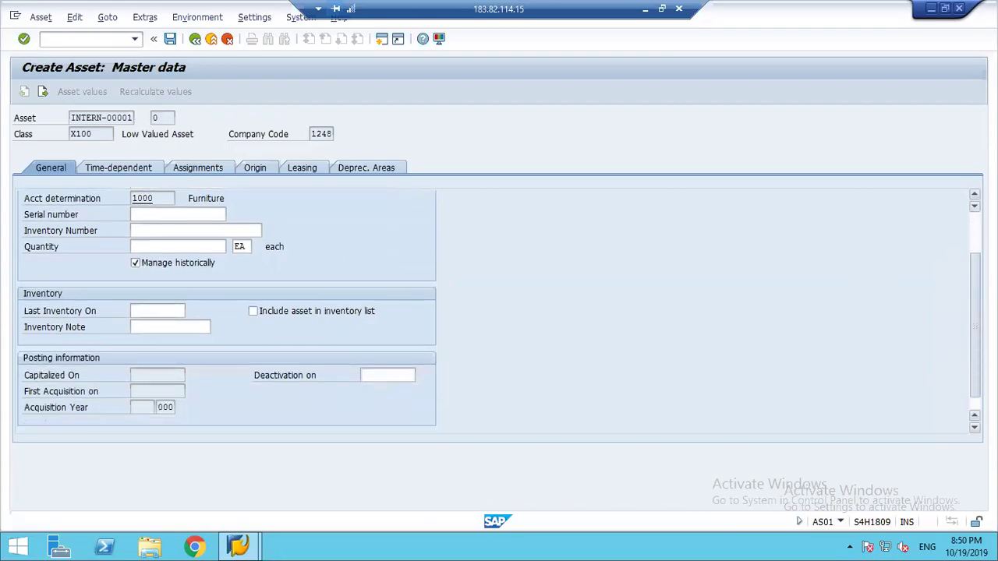
pyautogui.scroll(3, 226, 312)
pyautogui.press('Return')
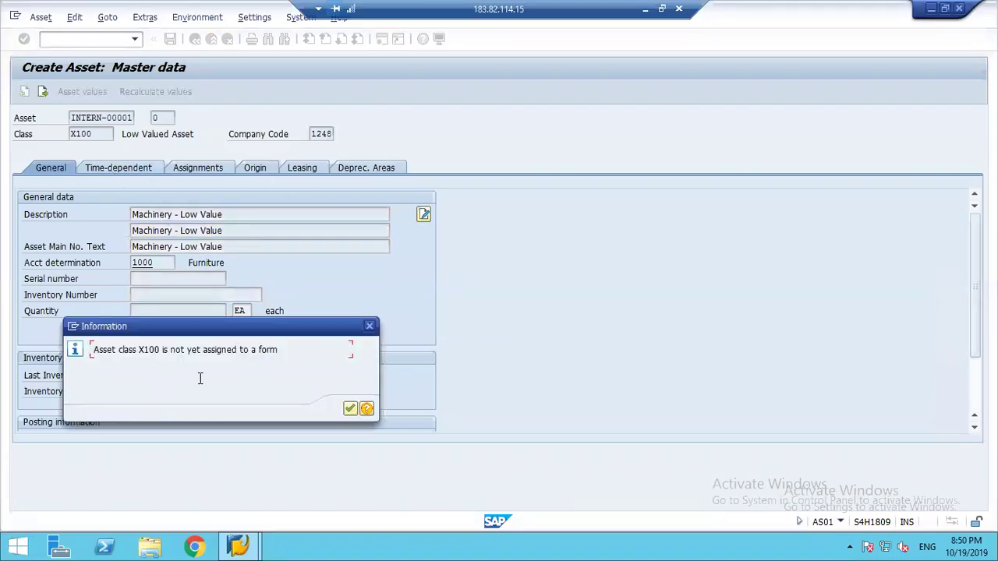
pyautogui.press('Return')
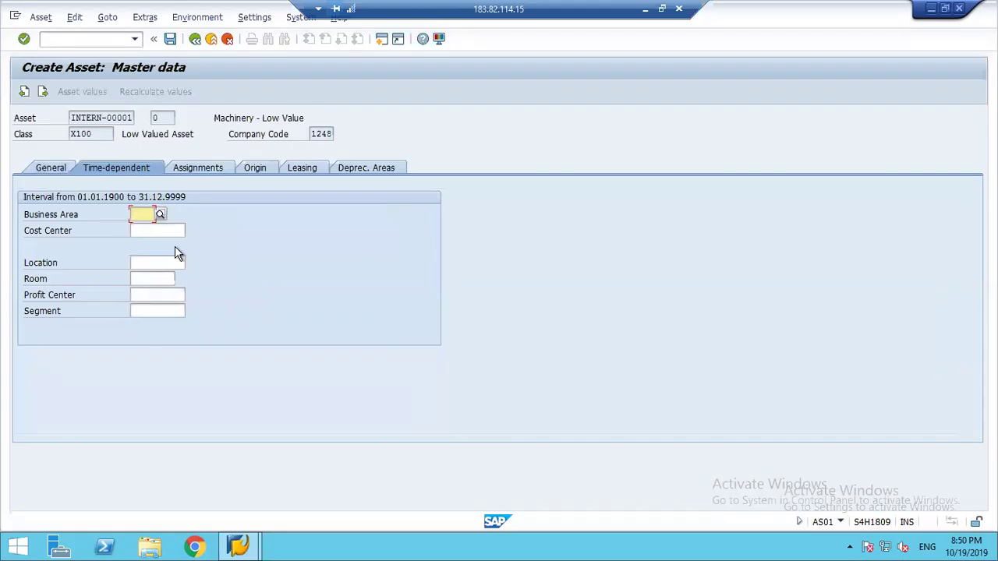
pyautogui.click(144, 231)
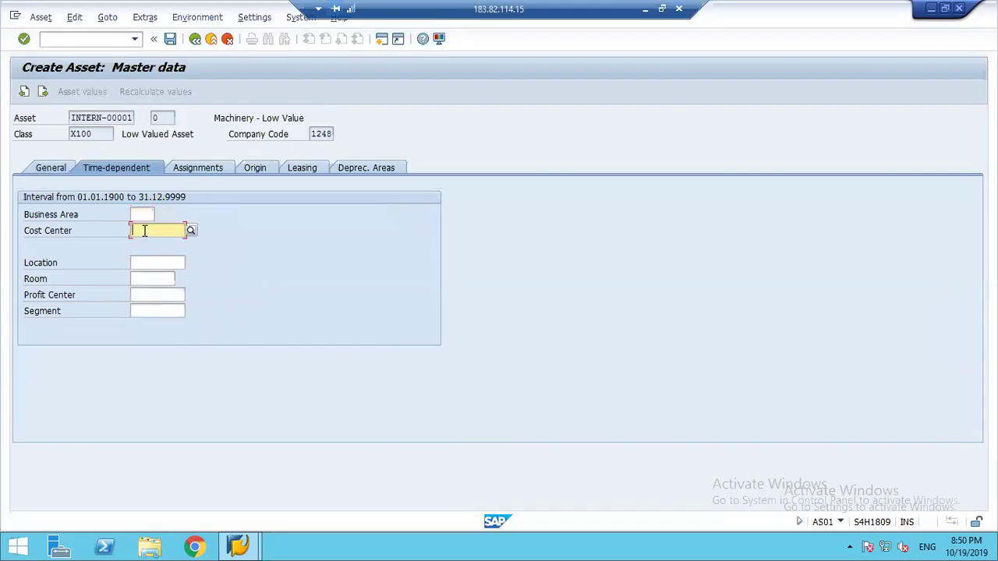
pyautogui.write('1000')
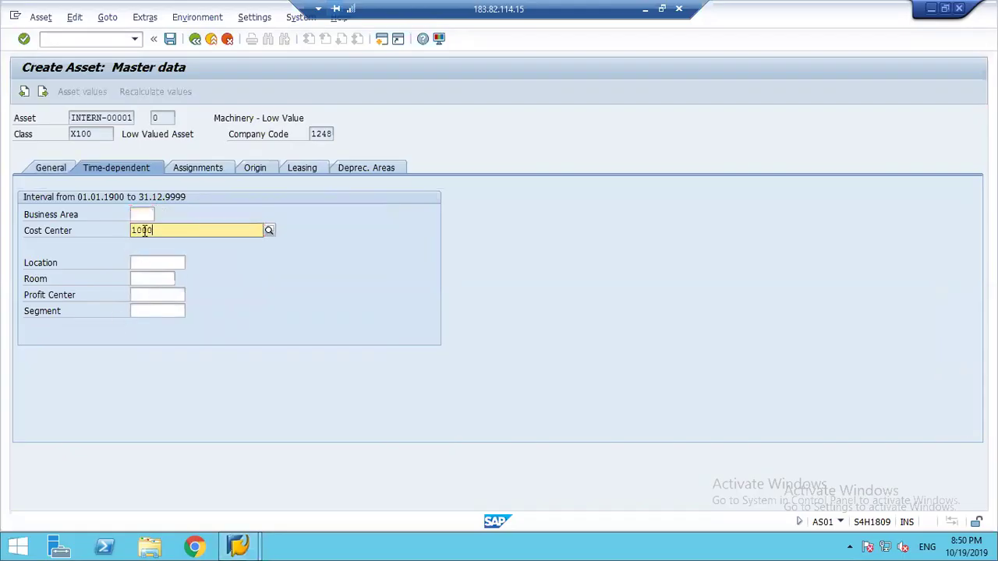
pyautogui.press('Tab')
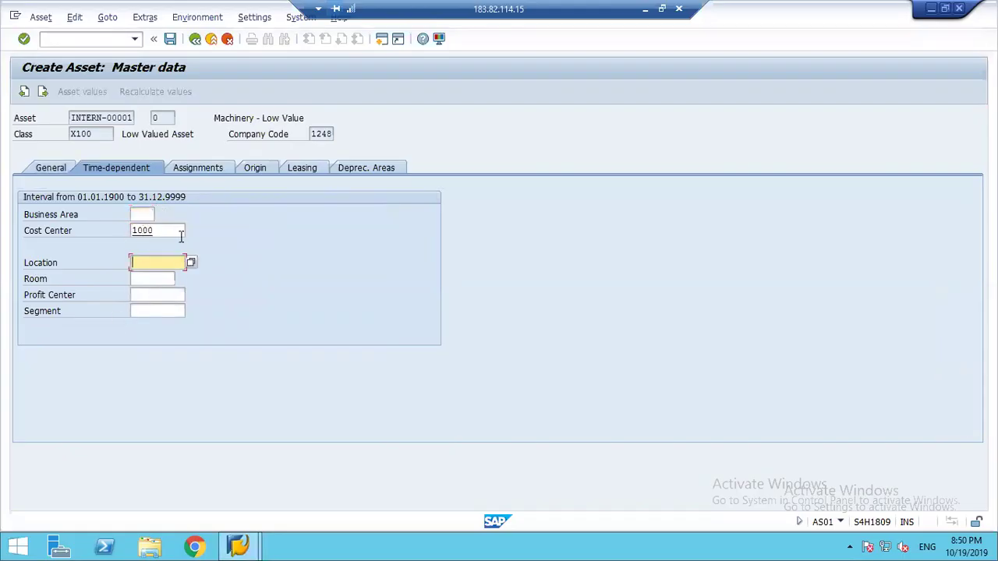
# Go to the depreciation areas, look up the depreciation keys for book depreciation area 01 and select LVA in the list.
pyautogui.click(368, 169)
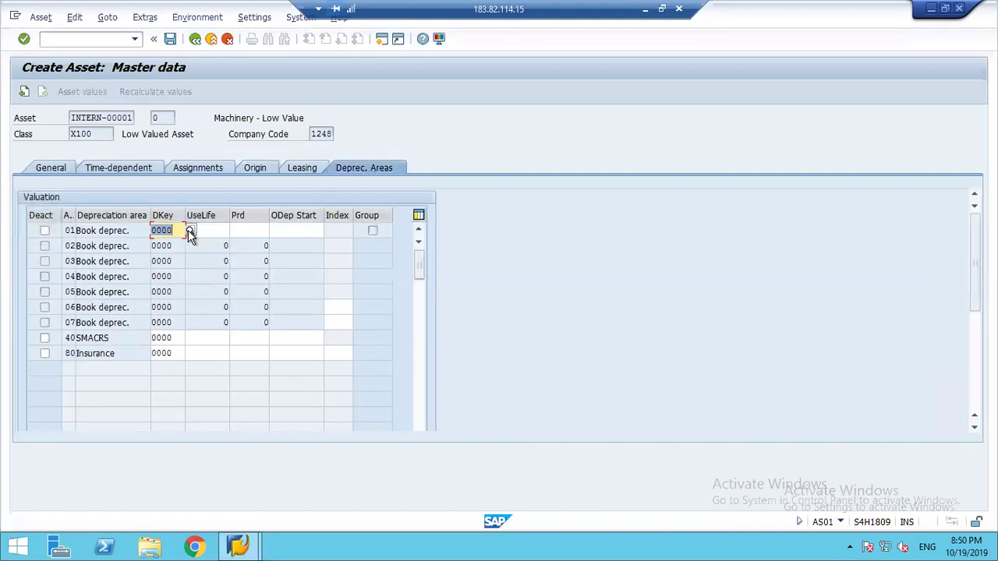
pyautogui.click(189, 231)
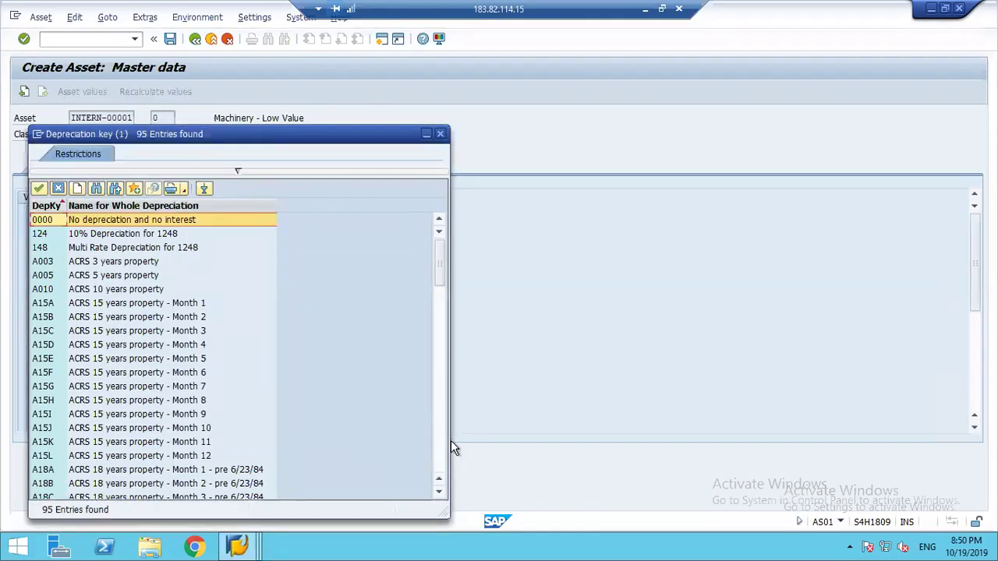
pyautogui.click(439, 496)
pyautogui.click(439, 496)
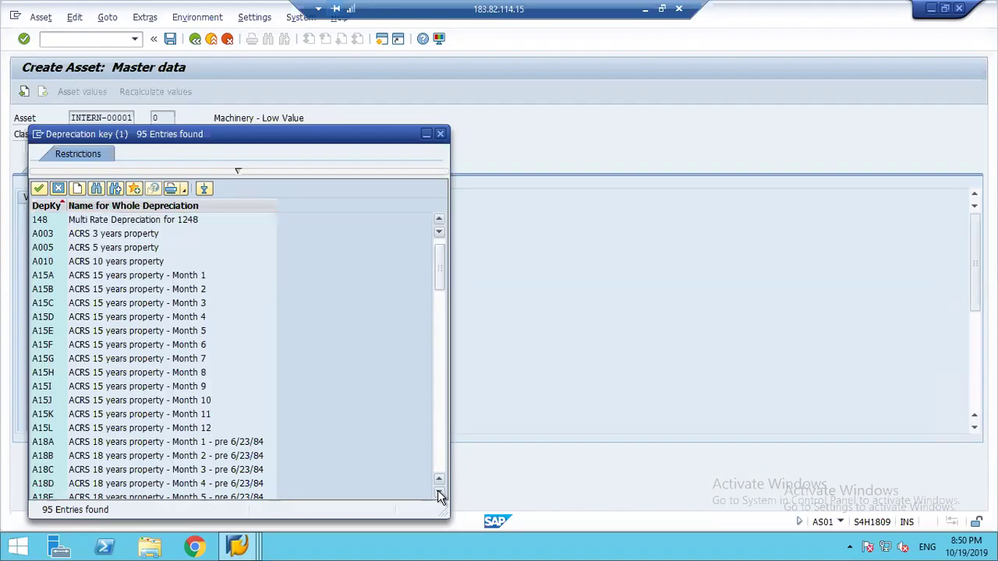
pyautogui.click(439, 496)
pyautogui.click(439, 496)
pyautogui.click(439, 496)
pyautogui.click(439, 496)
pyautogui.click(439, 496)
pyautogui.click(439, 496)
pyautogui.click(439, 496)
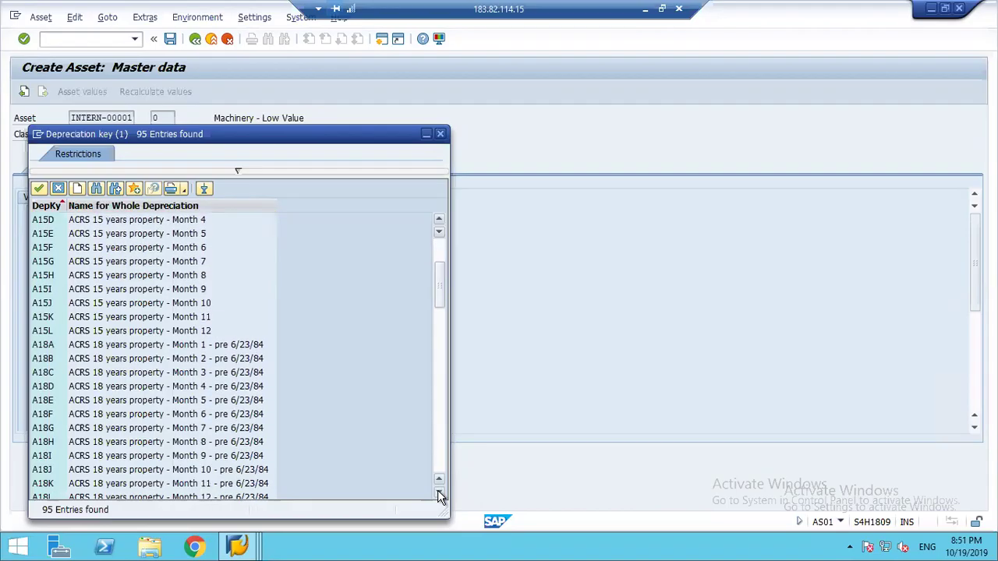
pyautogui.click(439, 496)
pyautogui.click(439, 496)
pyautogui.click(439, 496)
pyautogui.click(439, 496)
pyautogui.click(439, 496)
pyautogui.click(439, 496)
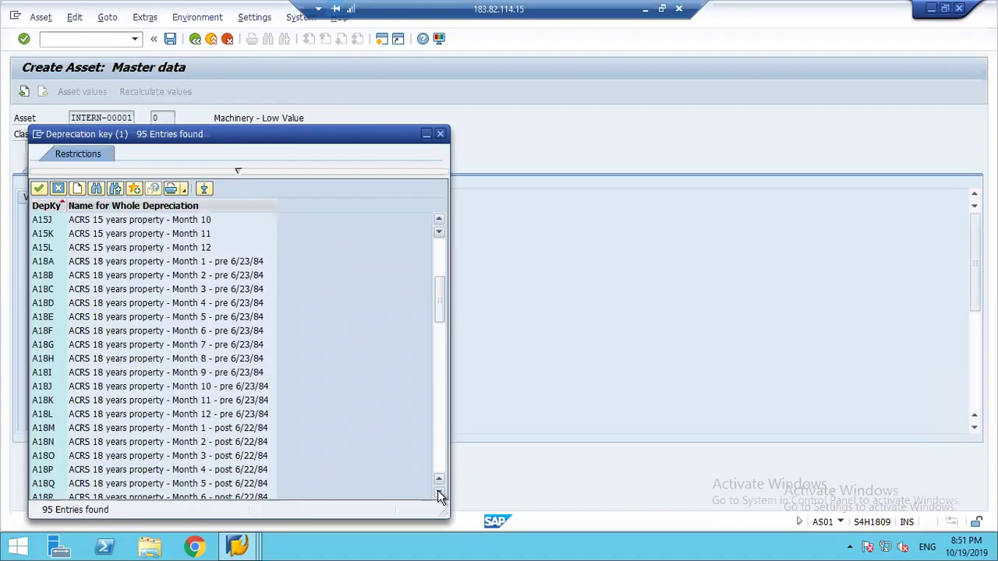
pyautogui.click(439, 496)
pyautogui.click(439, 496)
pyautogui.click(439, 496)
pyautogui.click(439, 496)
pyautogui.click(439, 496)
pyautogui.click(439, 496)
pyautogui.click(439, 496)
pyautogui.click(439, 496)
pyautogui.click(439, 496)
pyautogui.click(439, 496)
pyautogui.click(439, 496)
pyautogui.click(439, 496)
pyautogui.click(439, 496)
pyautogui.click(439, 496)
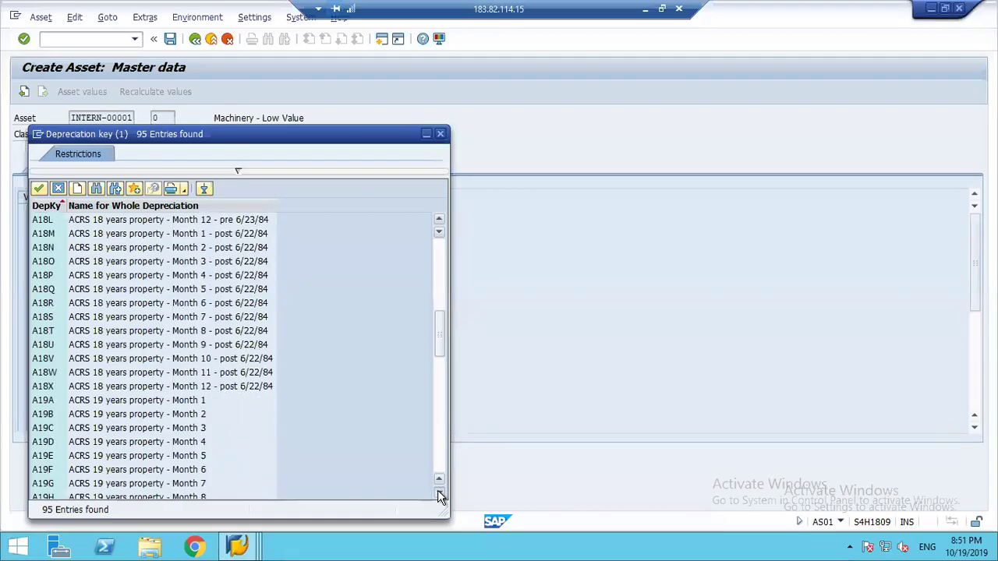
pyautogui.click(439, 496)
pyautogui.click(439, 496)
pyautogui.click(439, 496)
pyautogui.click(439, 496)
pyautogui.click(439, 496)
pyautogui.click(440, 496)
pyautogui.click(439, 496)
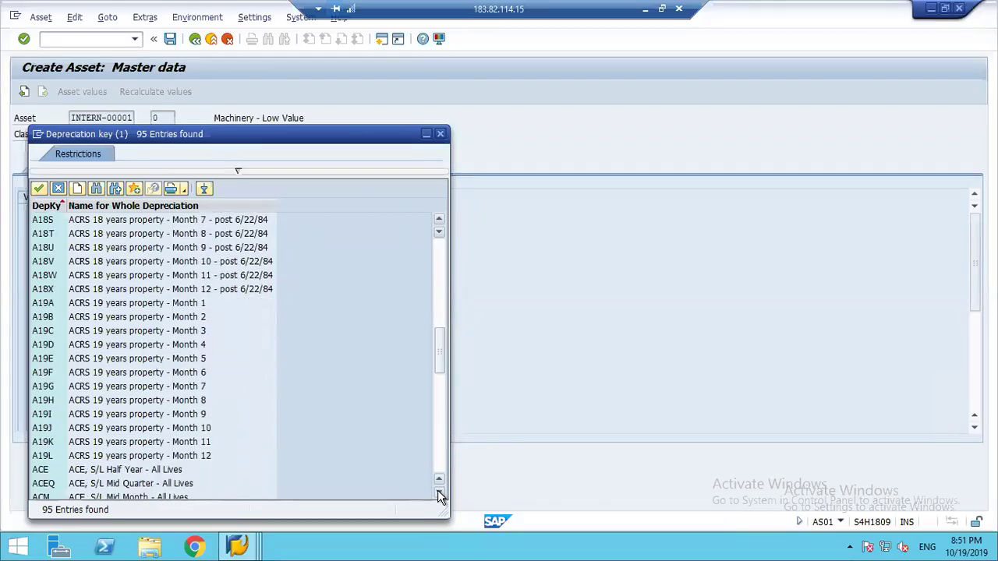
pyautogui.click(439, 496)
pyautogui.click(439, 496)
pyautogui.click(439, 496)
pyautogui.click(439, 496)
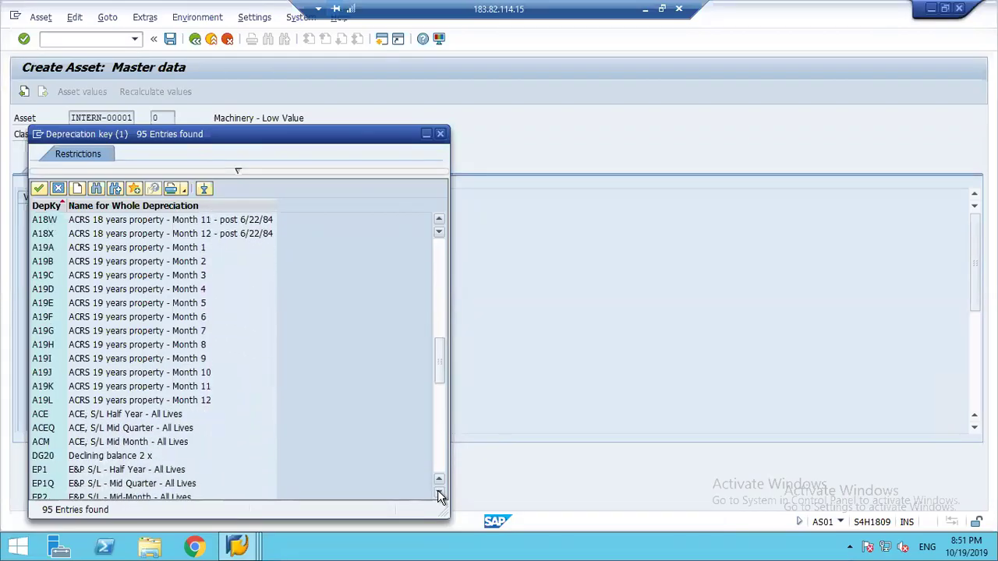
pyautogui.click(439, 496)
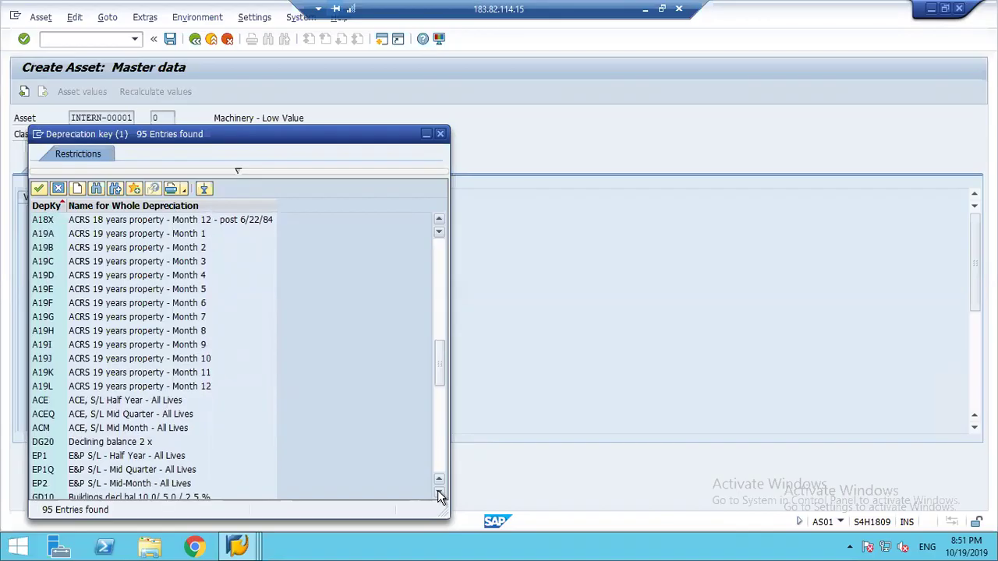
pyautogui.click(439, 496)
pyautogui.click(439, 496)
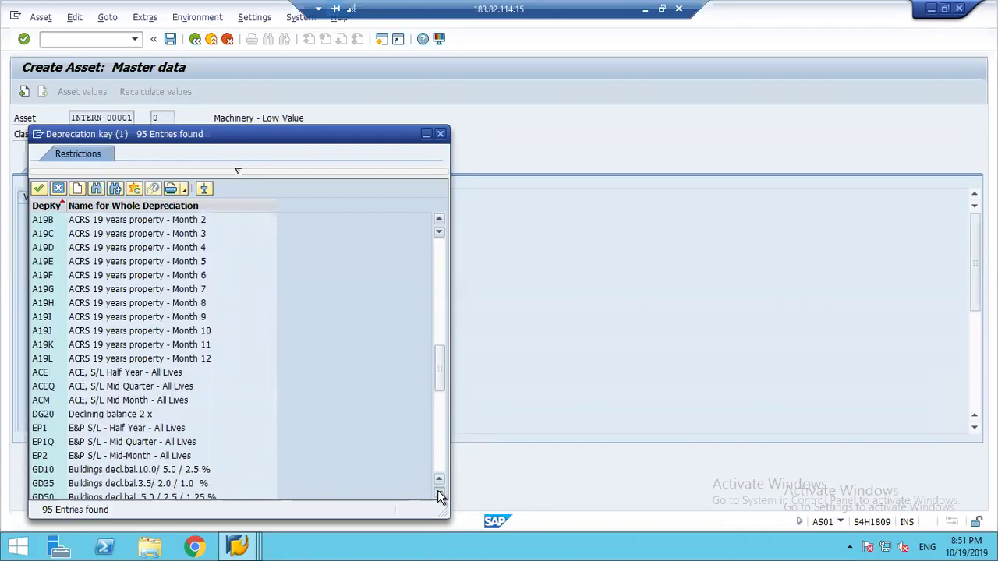
pyautogui.click(439, 494)
pyautogui.click(439, 494)
pyautogui.click(439, 494)
pyautogui.click(439, 495)
pyautogui.click(439, 494)
pyautogui.click(439, 494)
pyautogui.click(439, 494)
pyautogui.click(439, 495)
pyautogui.click(439, 494)
pyautogui.click(439, 494)
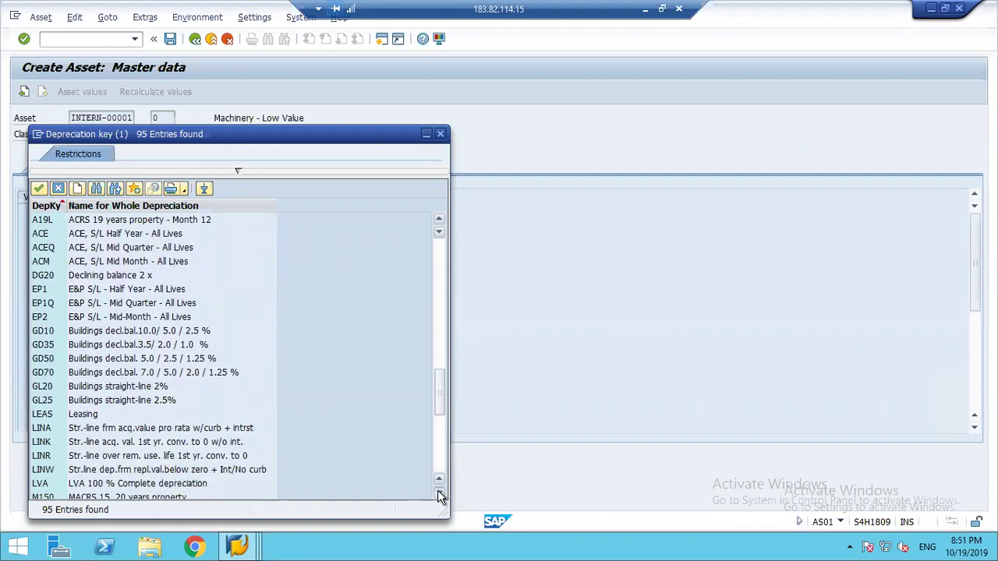
pyautogui.click(439, 495)
pyautogui.click(439, 495)
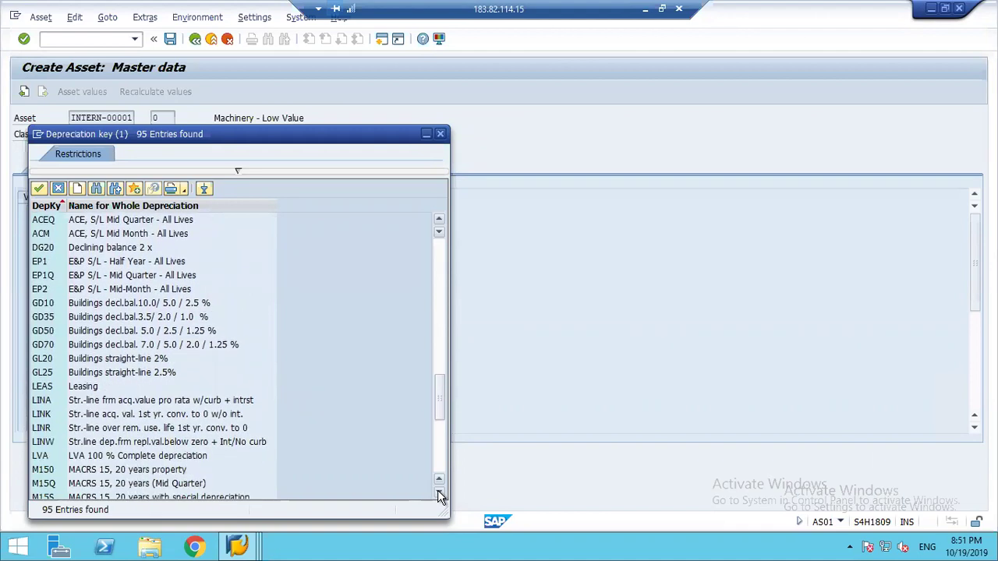
pyautogui.click(95, 457)
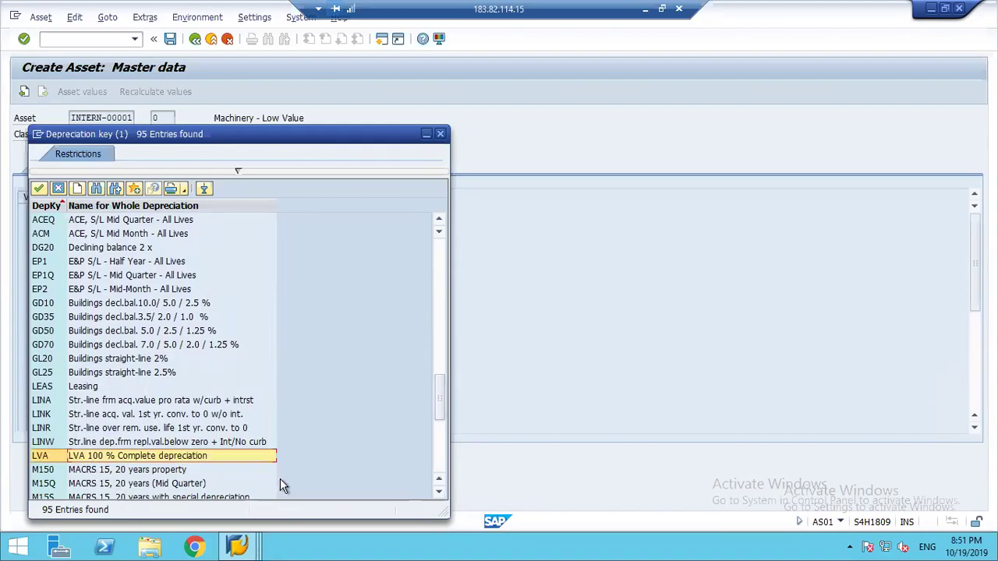
# Review the remaining depreciation keys after LVA down to the end of the list.
pyautogui.click(441, 493)
pyautogui.click(441, 493)
pyautogui.click(440, 493)
pyautogui.click(440, 493)
pyautogui.click(441, 493)
pyautogui.click(441, 493)
pyautogui.click(440, 493)
pyautogui.click(441, 492)
pyautogui.click(440, 492)
pyautogui.click(440, 493)
pyautogui.click(441, 493)
pyautogui.click(441, 493)
pyautogui.click(440, 493)
pyautogui.click(441, 493)
pyautogui.click(440, 493)
pyautogui.click(440, 493)
pyautogui.click(441, 493)
pyautogui.click(440, 493)
pyautogui.click(441, 493)
pyautogui.click(441, 493)
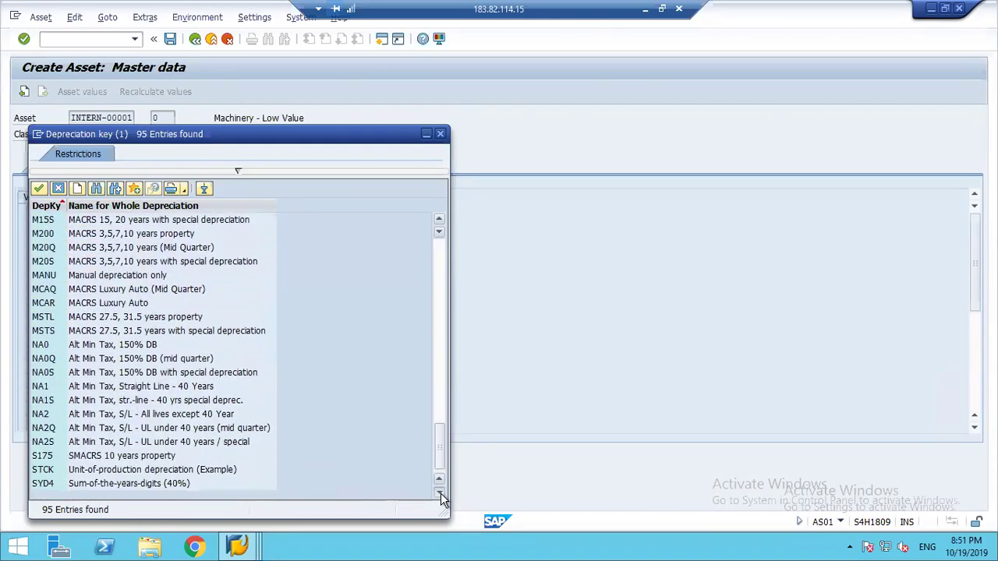
# Return to LVA 100 % Complete depreciation and apply it as the key of book depreciation area 01.
pyautogui.click(440, 224)
pyautogui.click(439, 224)
pyautogui.click(439, 224)
pyautogui.click(439, 224)
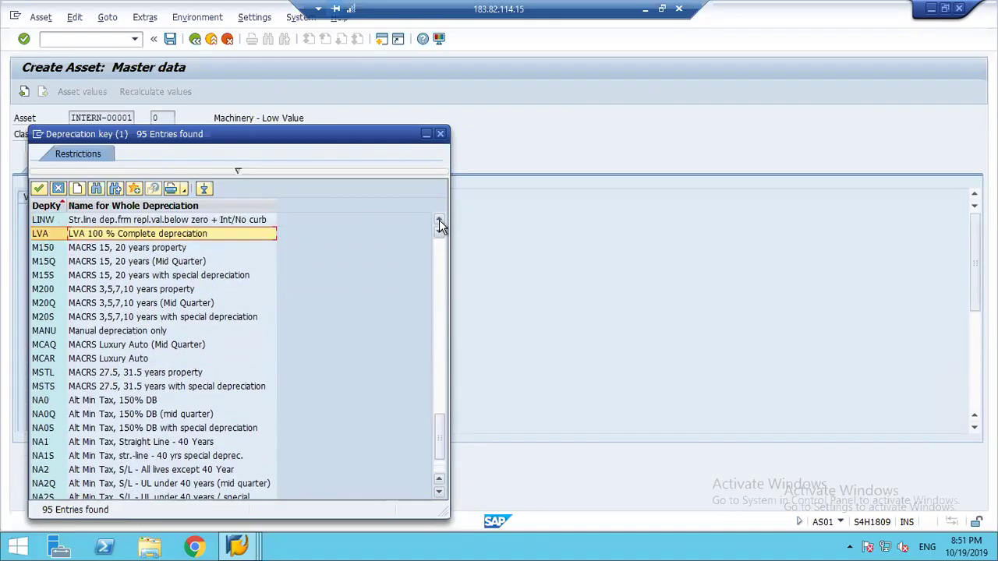
pyautogui.click(439, 224)
pyautogui.click(439, 224)
pyautogui.click(439, 224)
pyautogui.click(439, 224)
pyautogui.click(439, 223)
pyautogui.click(439, 224)
pyautogui.click(440, 224)
pyautogui.click(439, 224)
pyautogui.click(439, 224)
pyautogui.click(440, 224)
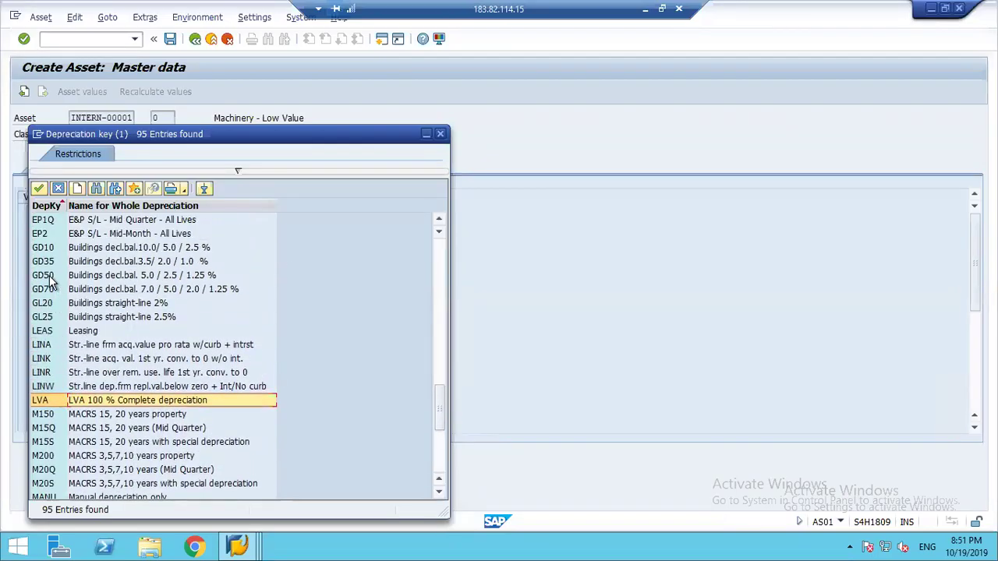
pyautogui.doubleClick(47, 402)
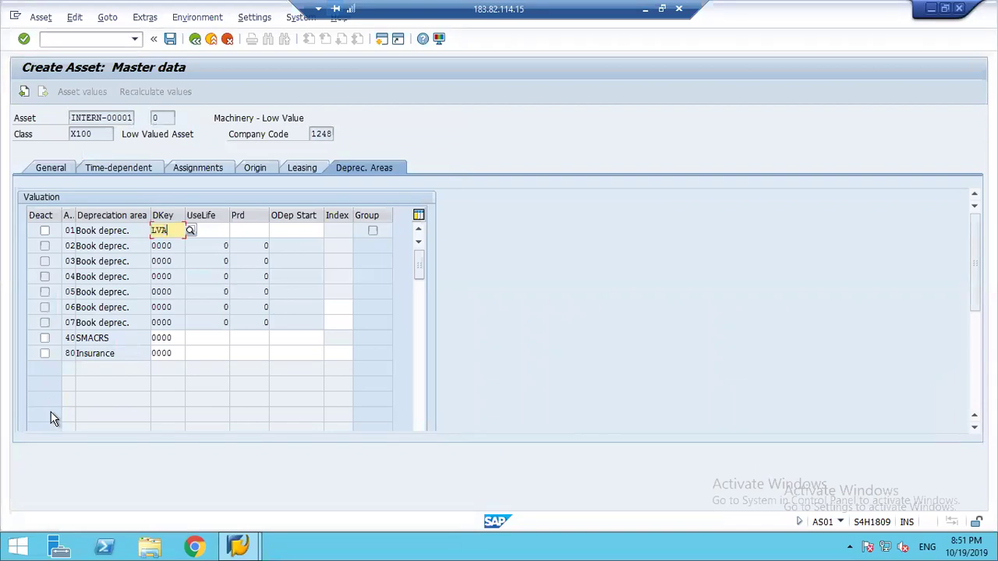
# Deactivate the Insurance depreciation area 80 and set the useful life of book depreciation area 01 to 1, accepting the resulting information.
pyautogui.click(44, 354)
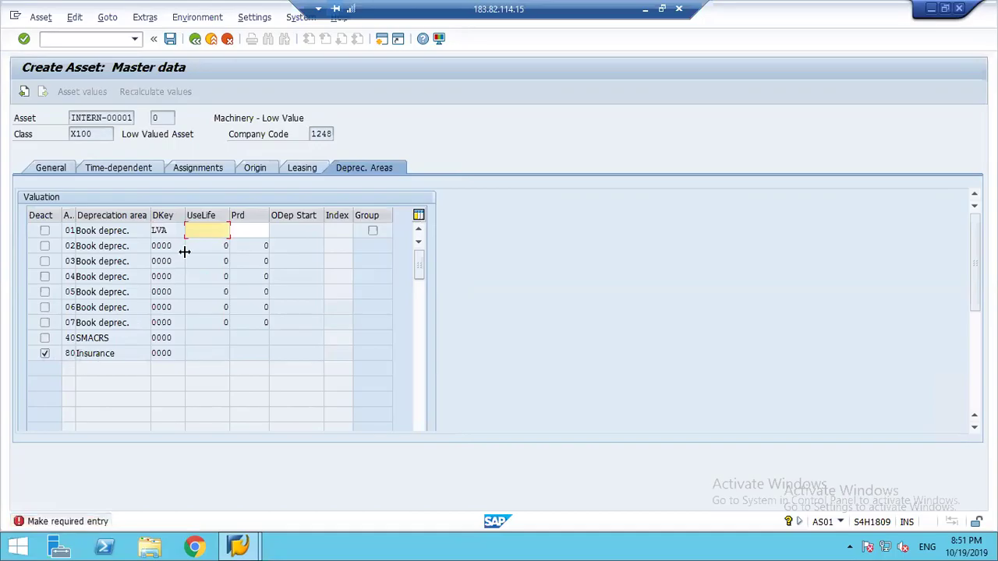
pyautogui.write('1')
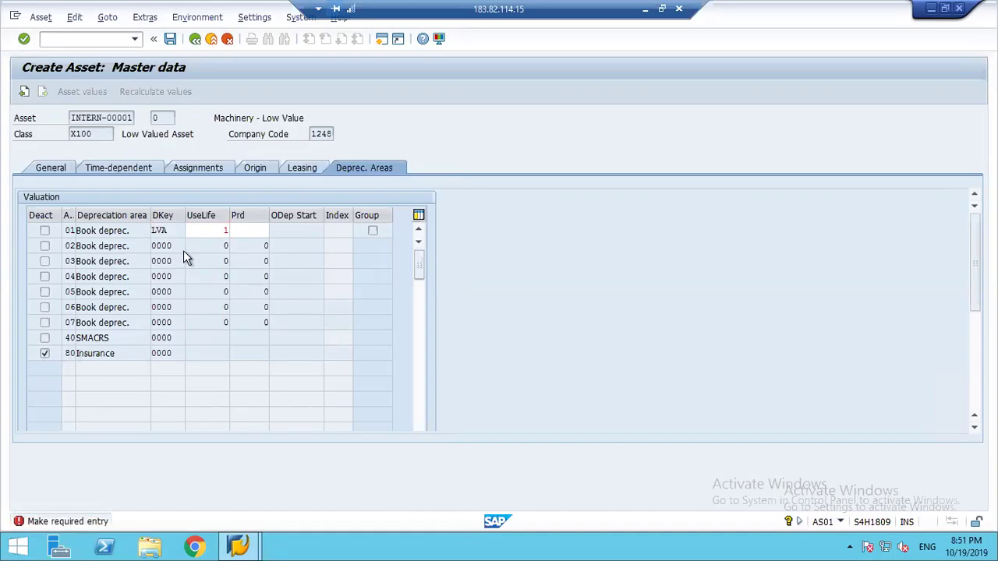
pyautogui.press('Return')
pyautogui.press('Return')
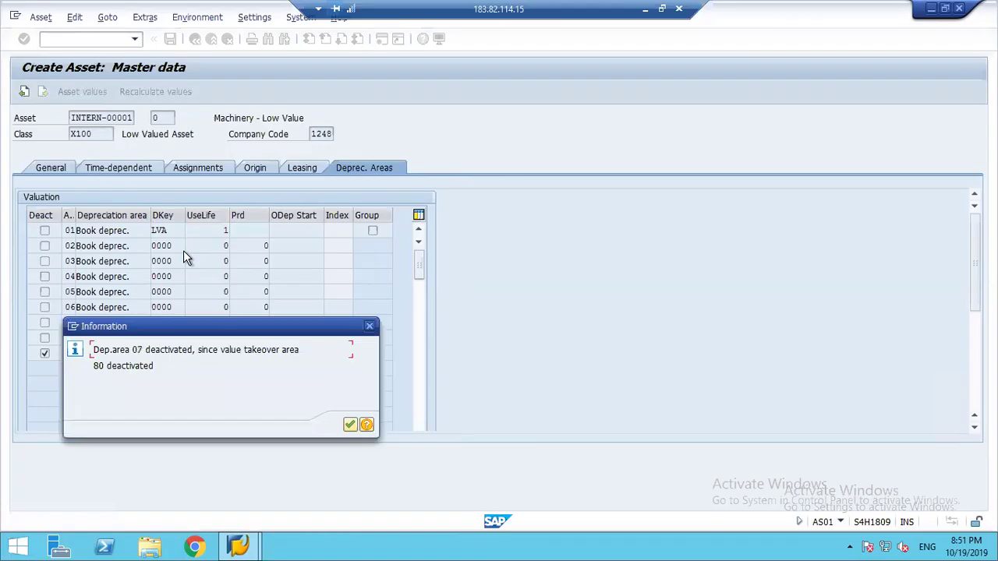
pyautogui.press('Return')
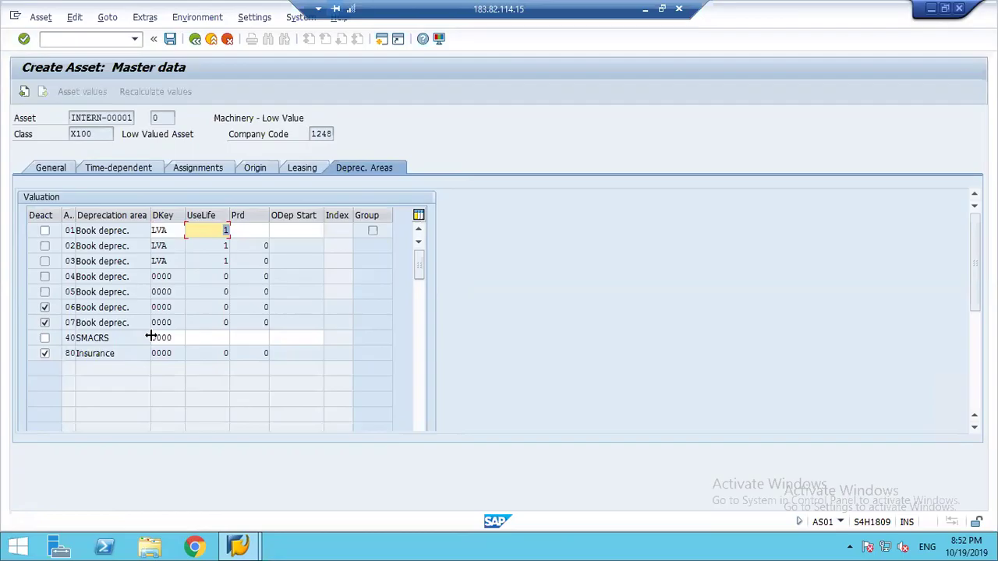
# Set the SMACRS area 40 to depreciation key LVA with a useful life of 1 and save the asset.
pyautogui.click(176, 338)
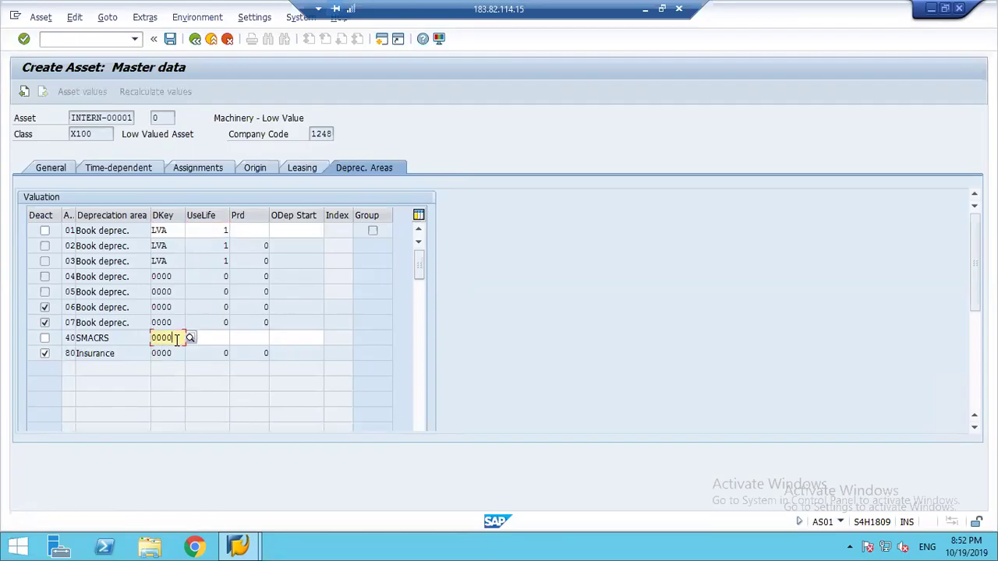
pyautogui.press('BackSpace')
pyautogui.press('BackSpace')
pyautogui.press('BackSpace')
pyautogui.press('BackSpace')
pyautogui.write('LVA')
pyautogui.press('Tab')
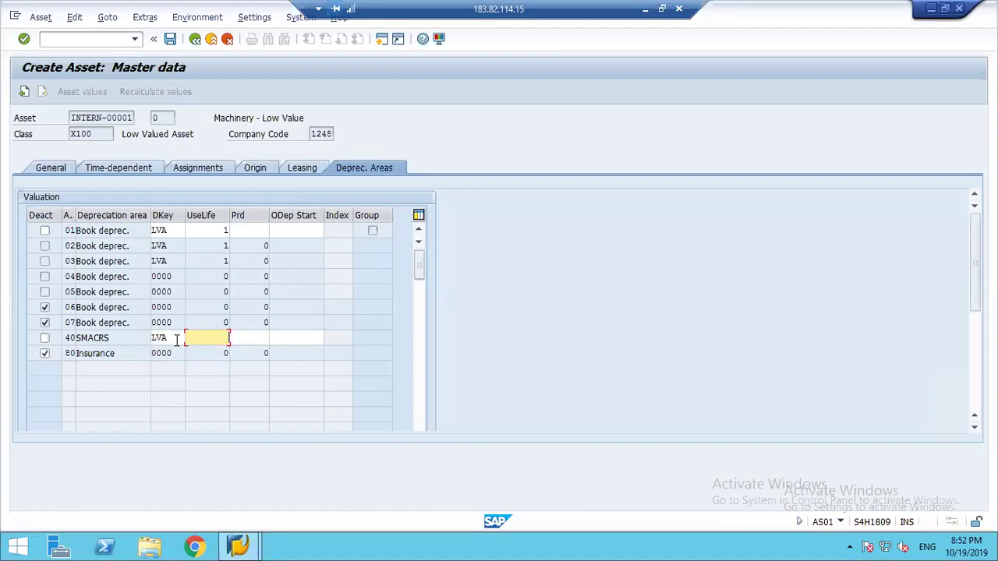
pyautogui.press('Return')
pyautogui.click(170, 39)
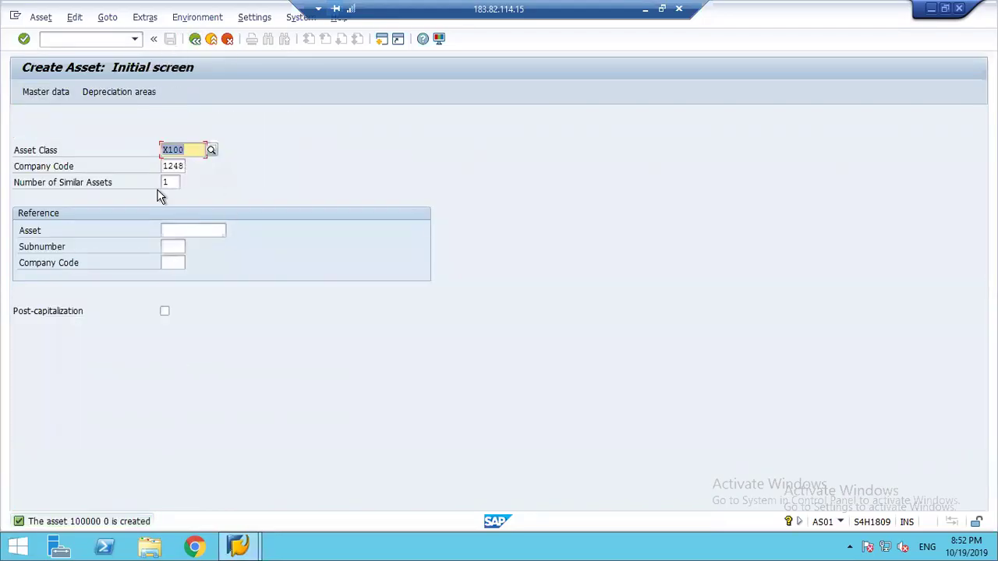
# Display the depreciation areas of the newly created asset to check their keys and useful lives, and leave the display.
pyautogui.click(39, 19)
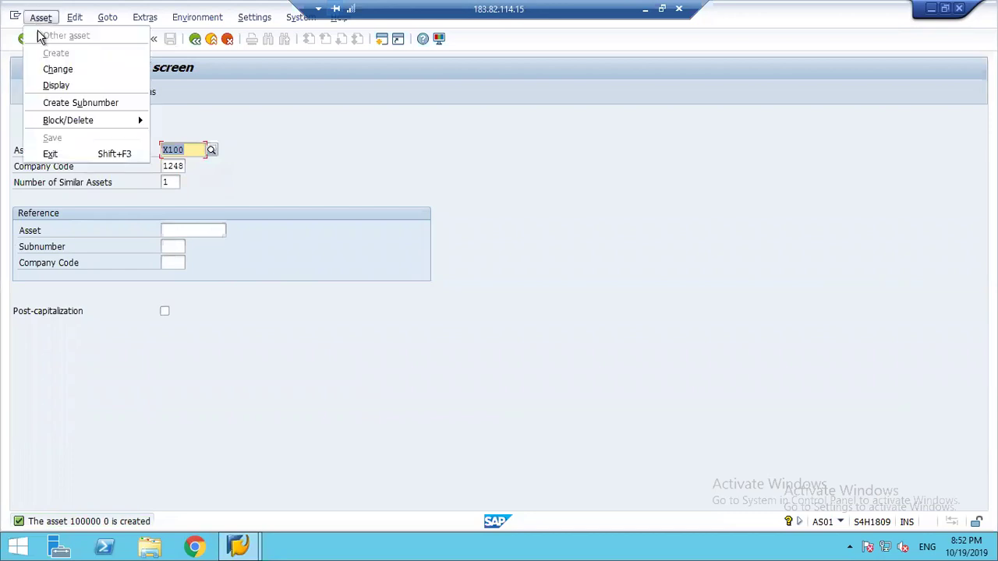
pyautogui.click(68, 84)
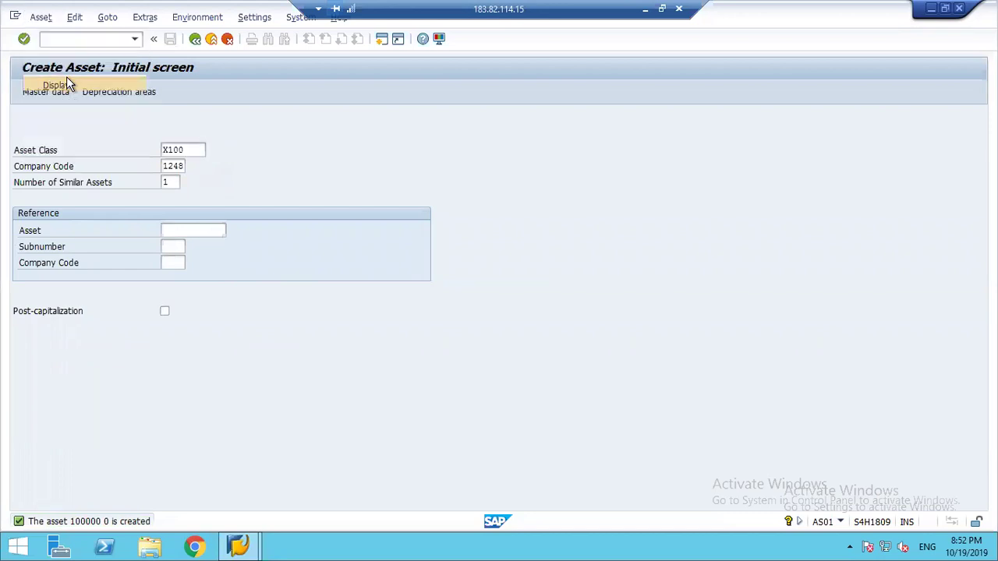
pyautogui.click(122, 92)
pyautogui.click(224, 230)
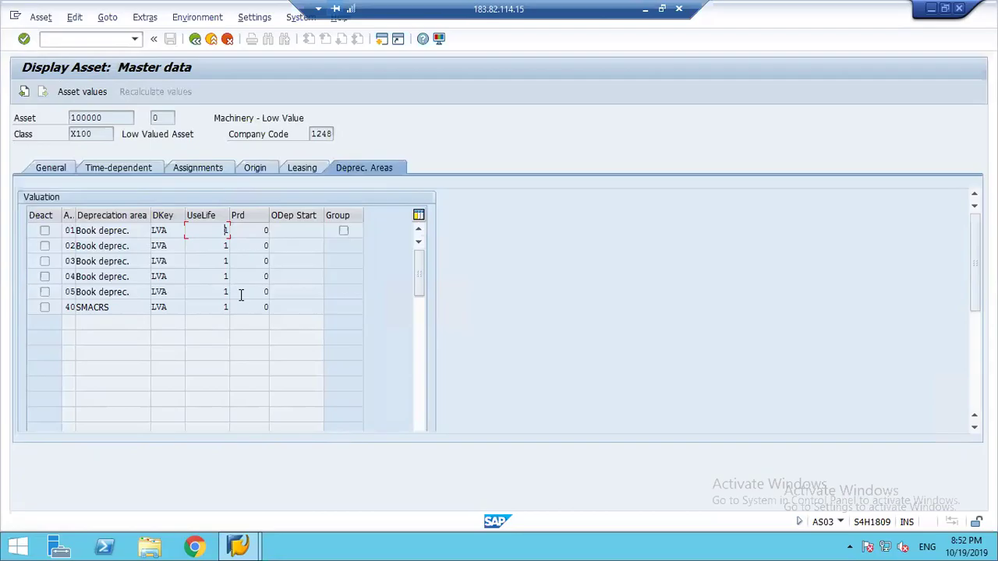
pyautogui.click(210, 40)
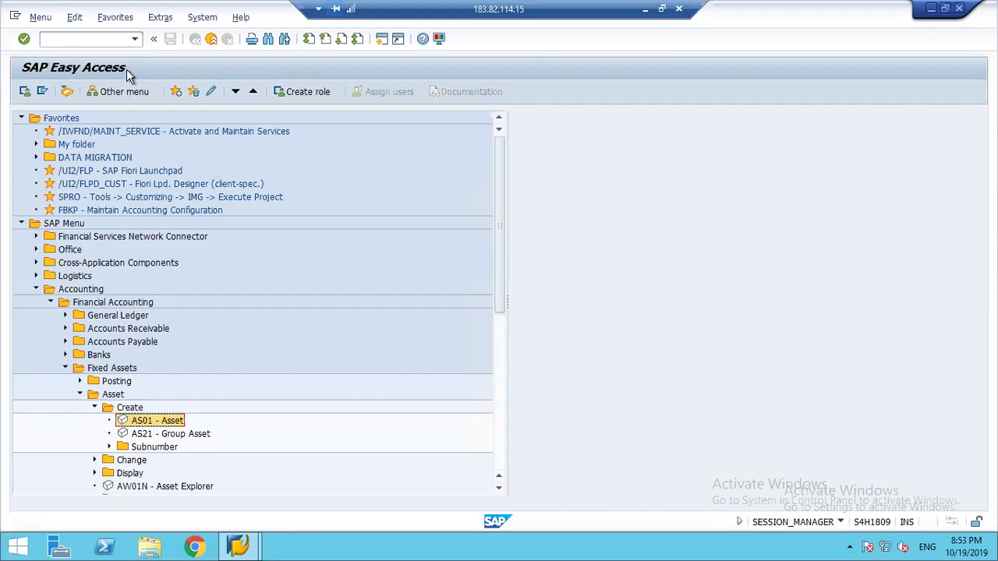
# Open the asset display transaction AS03 and exit back to the start screen.
pyautogui.click(70, 38)
pyautogui.write('/n')
pyautogui.press('BackSpace')
pyautogui.write('nas03')
pyautogui.press('Return')
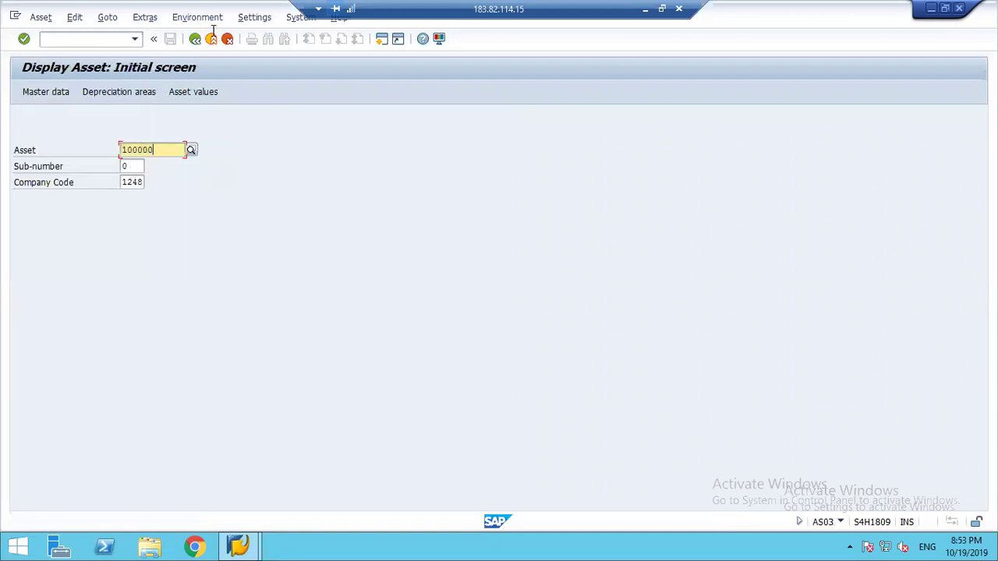
pyautogui.click(203, 41)
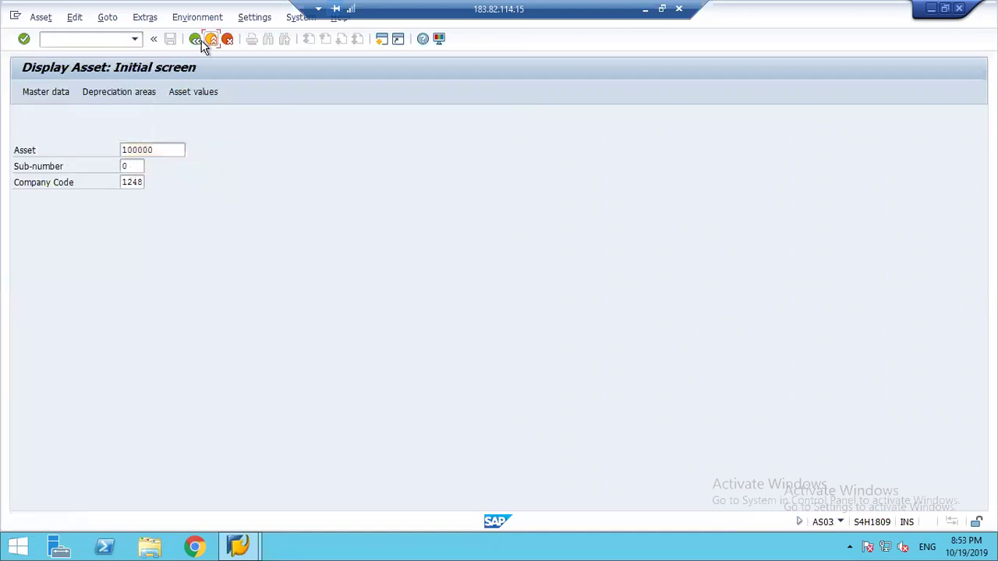
# Run transaction AW01N to view the new asset's planned values in the Asset Explorer, and exit.
pyautogui.click(59, 43)
pyautogui.write('aw01n')
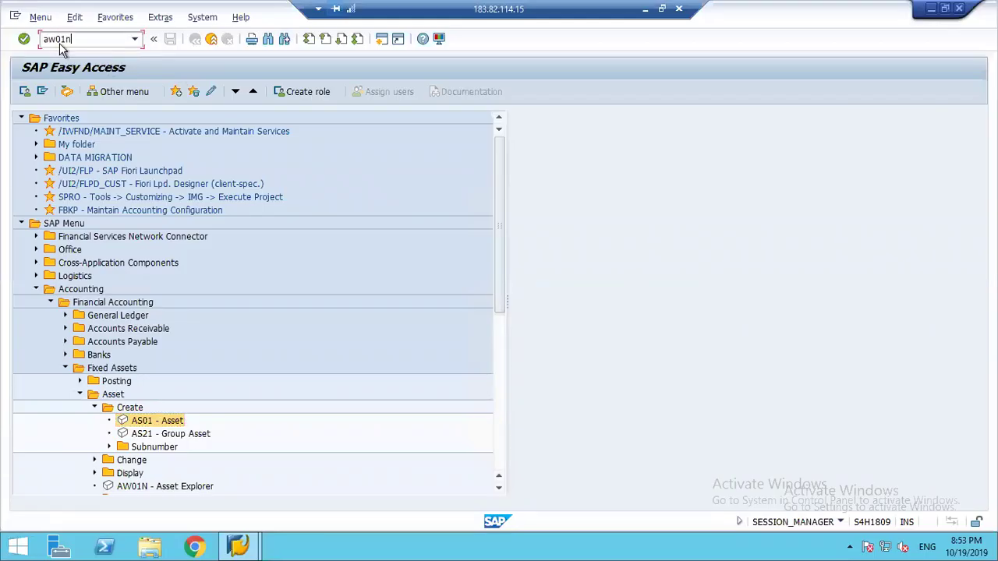
pyautogui.press('Return')
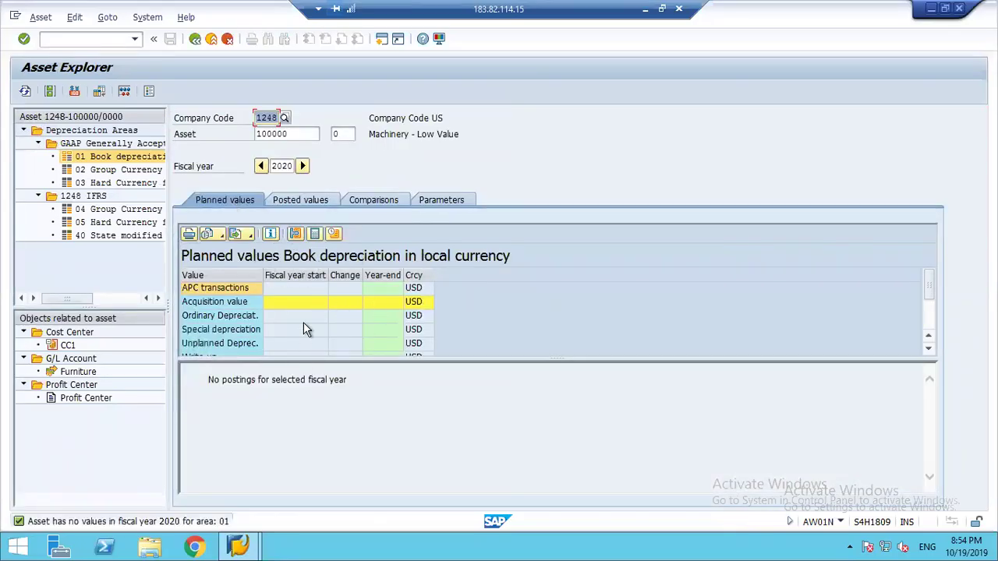
pyautogui.click(210, 40)
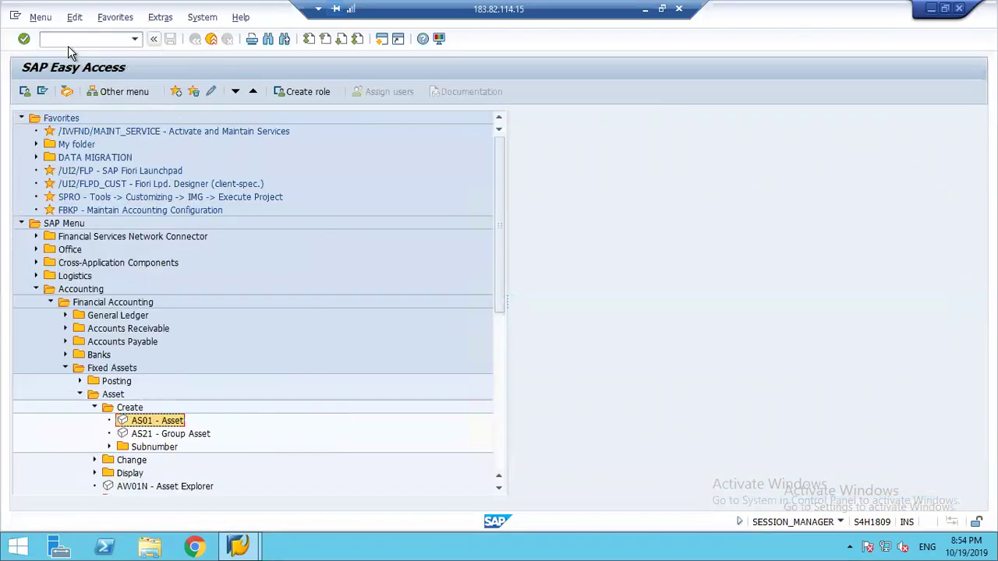
# Open the external acquisition transaction ABZON, Acquis. w/Autom. Offsetting Entry, from the Fixed Assets posting functions.
pyautogui.click(79, 394)
pyautogui.click(79, 382)
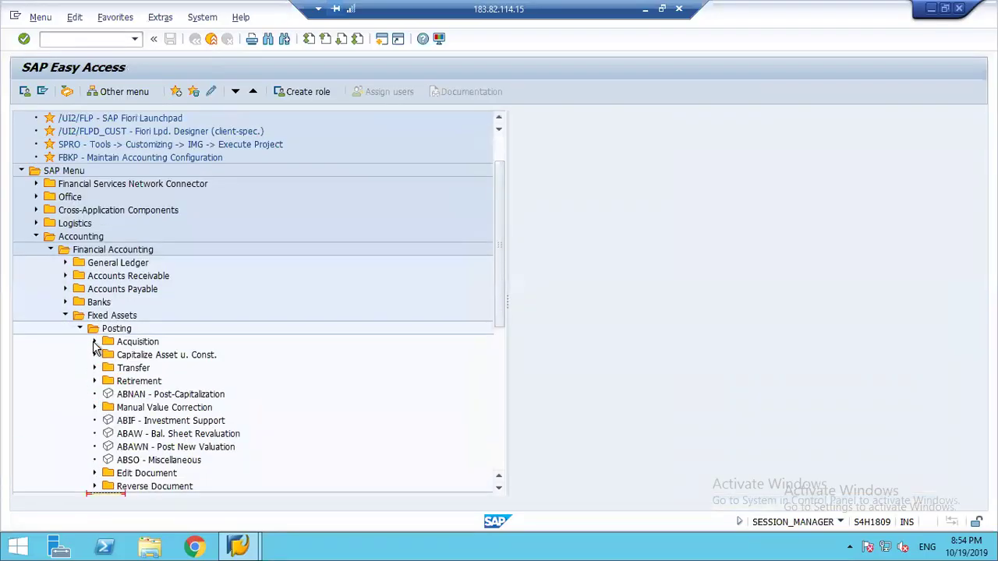
pyautogui.click(94, 343)
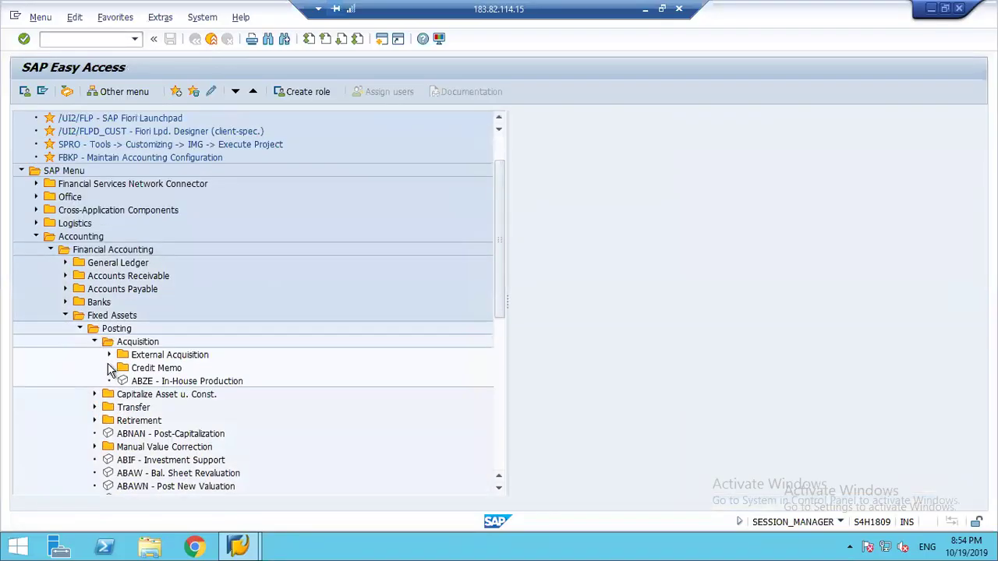
pyautogui.click(108, 356)
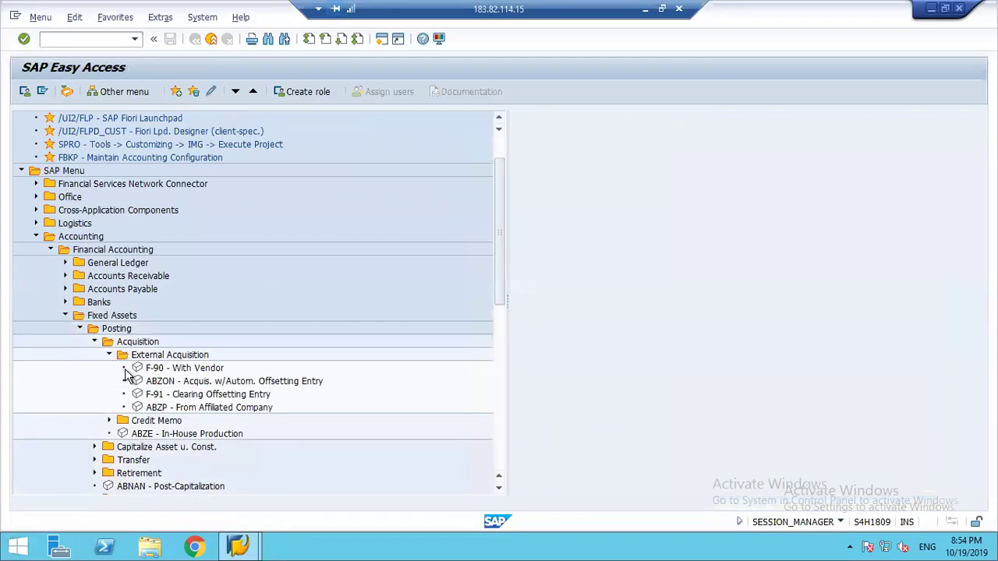
pyautogui.click(171, 382)
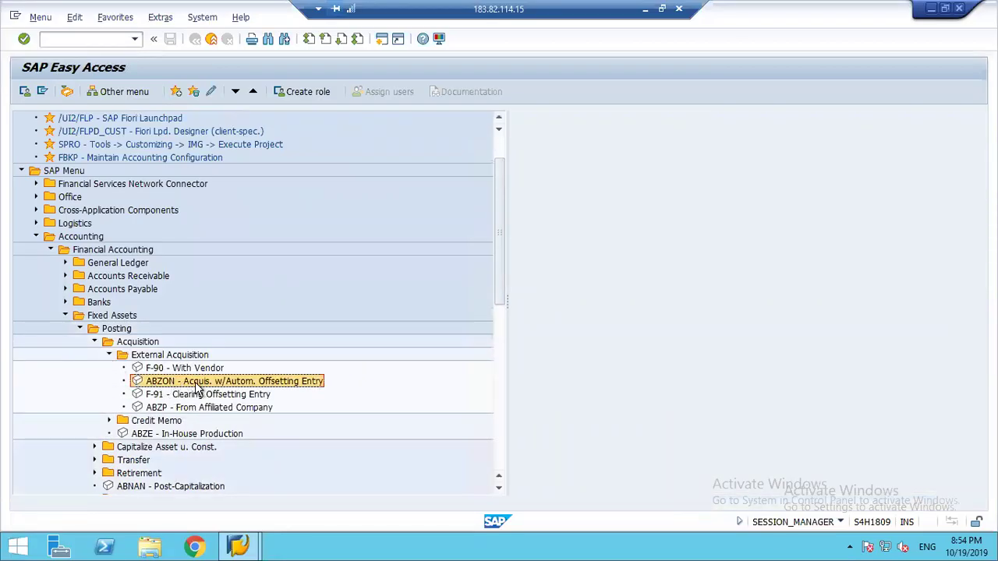
pyautogui.doubleClick(196, 384)
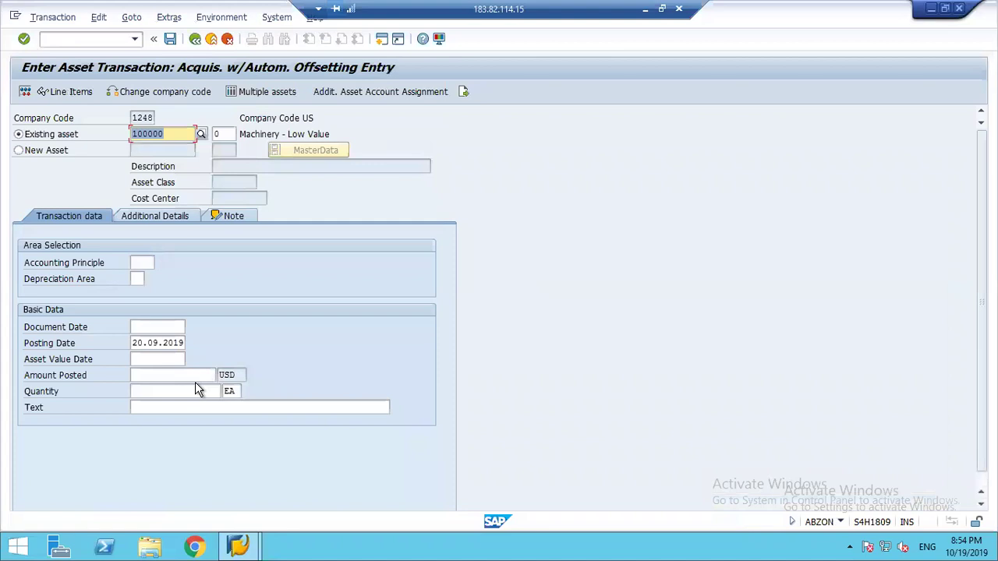
# Set the document date, posting date and asset value date of the acquisition to 01.09.2019.
pyautogui.click(140, 326)
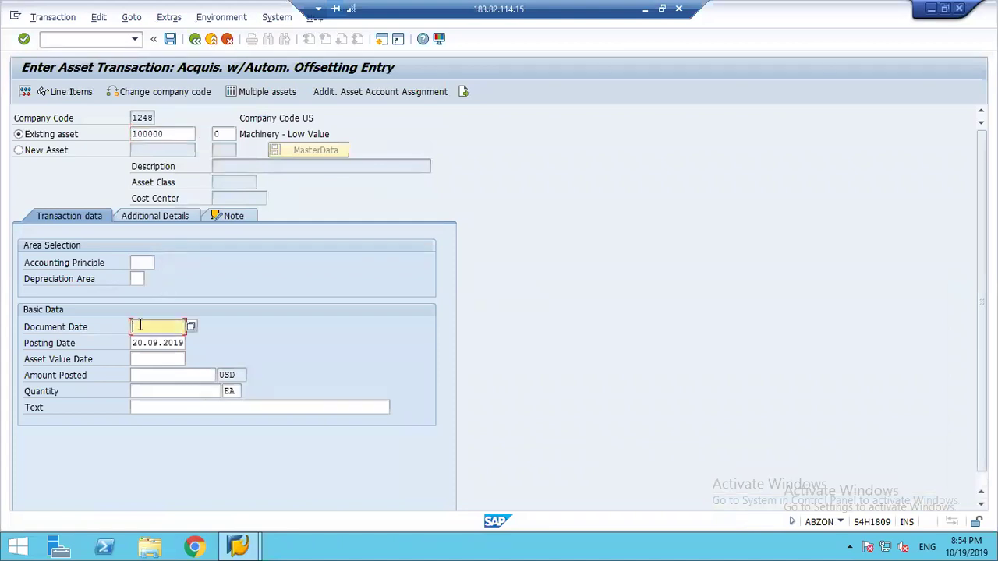
pyautogui.write('01')
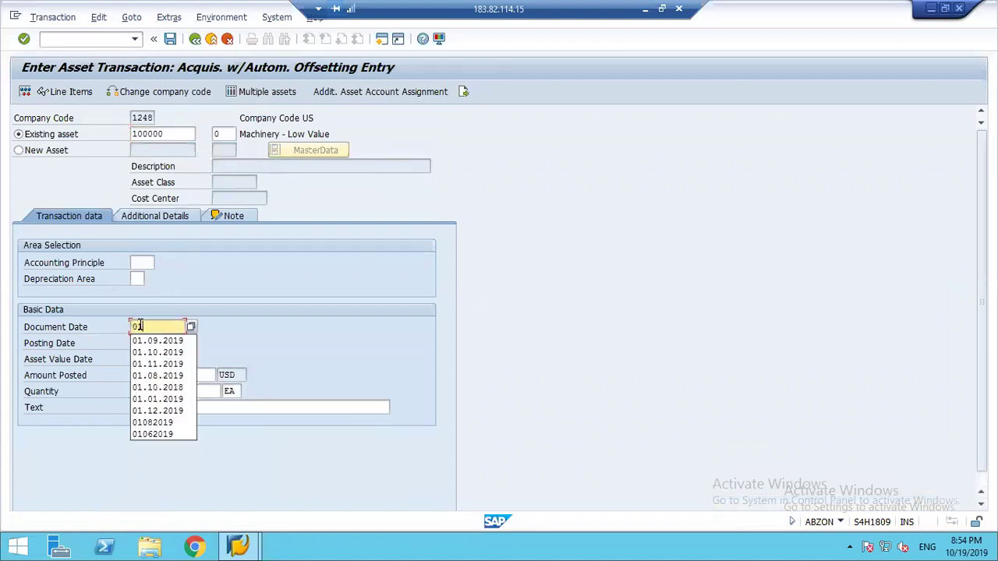
pyautogui.write('.09.2019')
pyautogui.press('Tab')
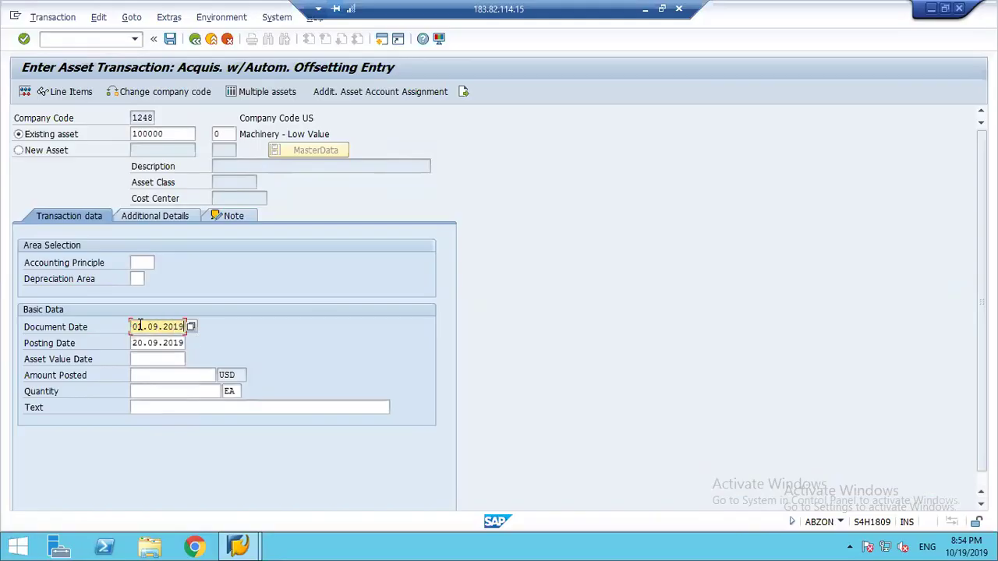
pyautogui.write('01')
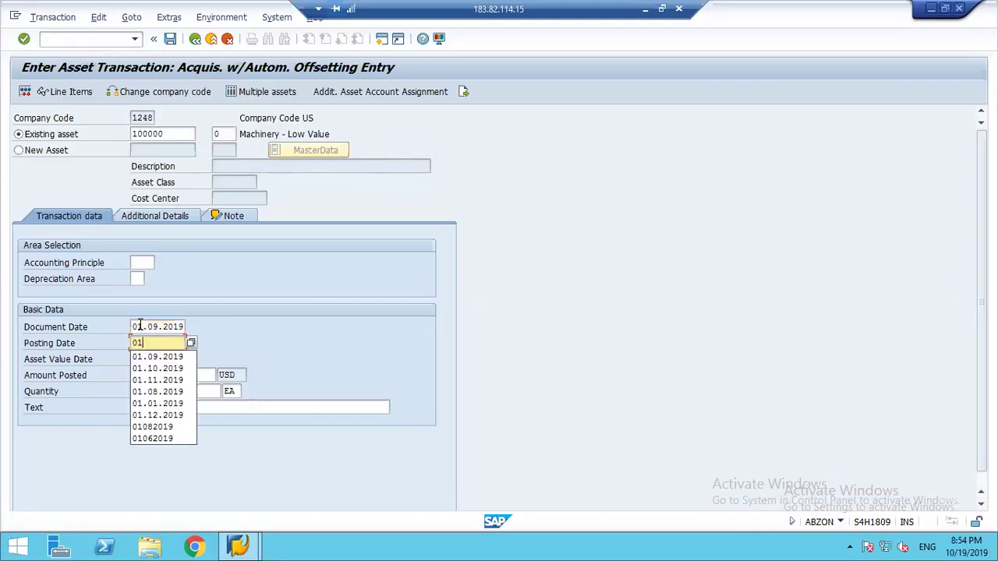
pyautogui.write('.09.2019')
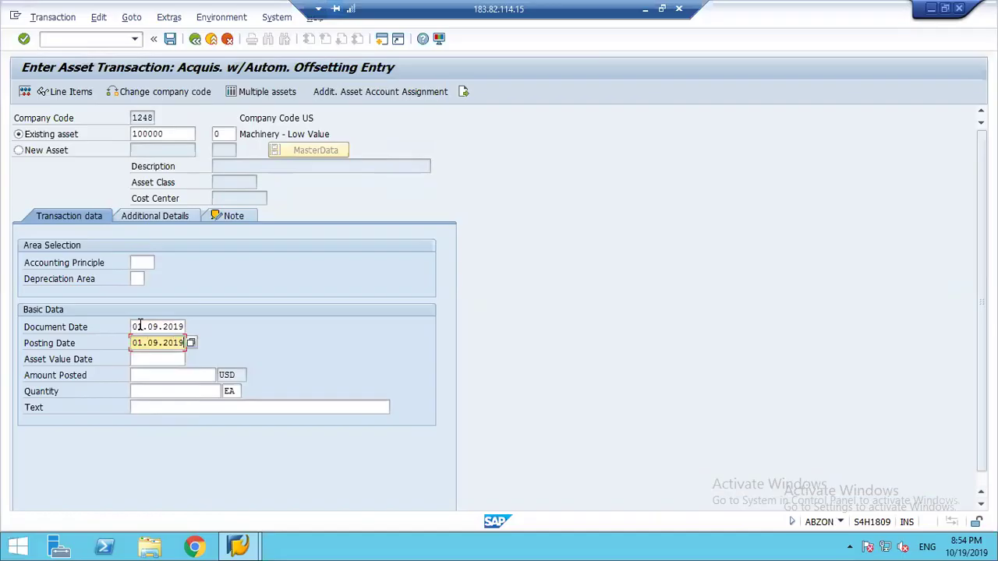
pyautogui.press('Tab')
pyautogui.write('0')
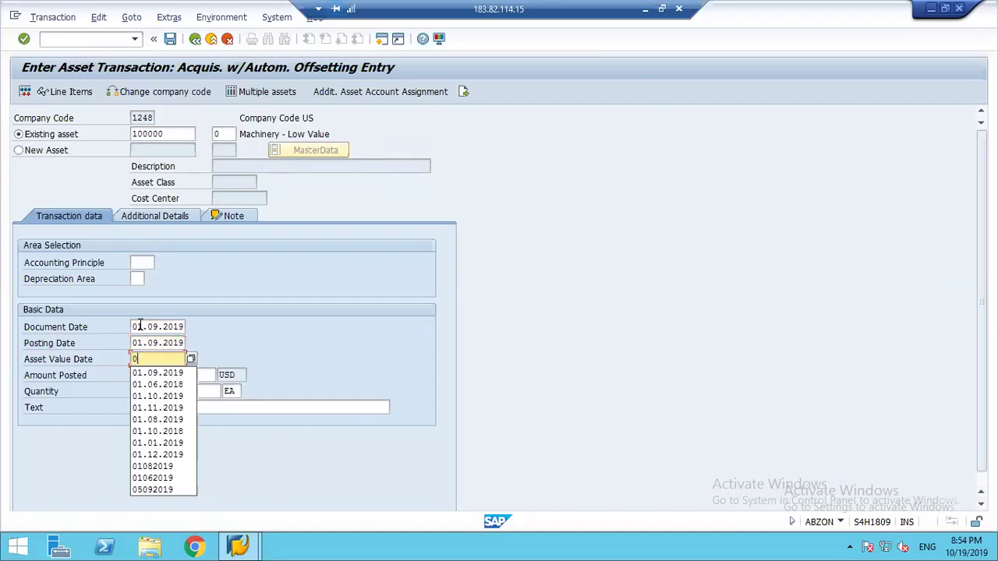
pyautogui.write('1.09.2019')
pyautogui.press('Tab')
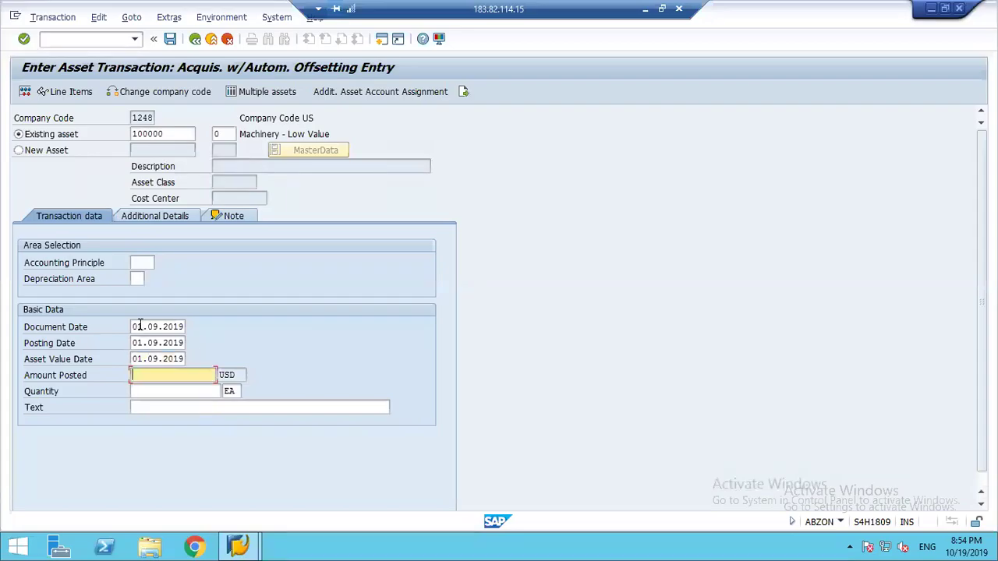
# Enter a posted amount of 1500 USD and a quantity of 1 for the acquisition.
pyautogui.write('1500')
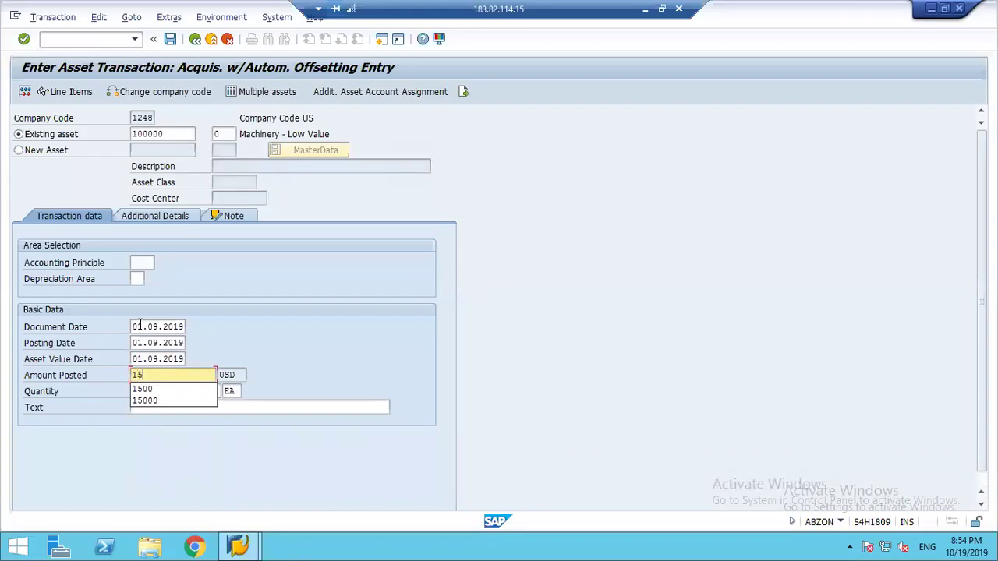
pyautogui.press('Tab')
pyautogui.press('Tab')
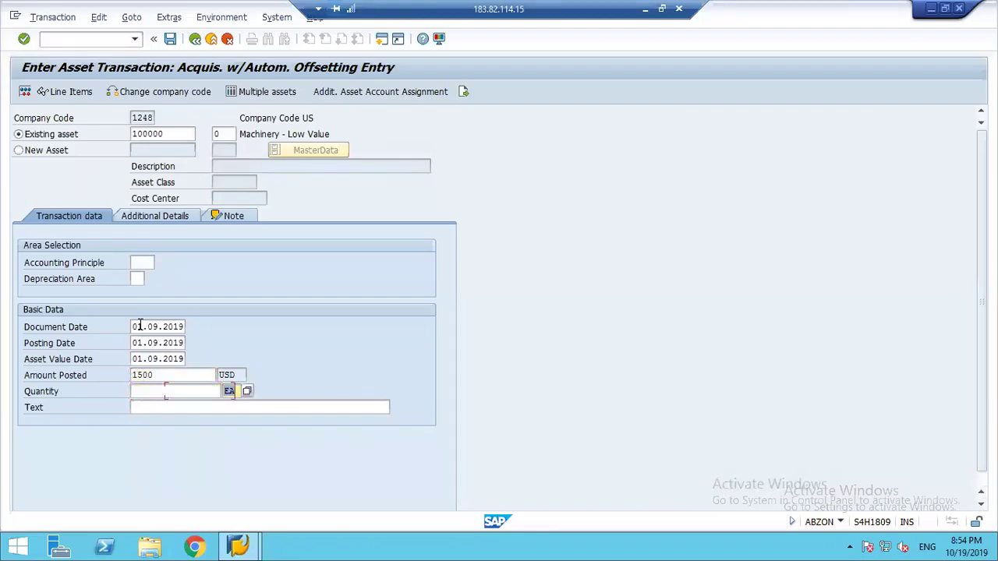
pyautogui.hotkey('shift', 'Tab')
pyautogui.write('1')
# Assign offsetting account 246000 in the additional details of the acquisition.
pyautogui.click(137, 215)
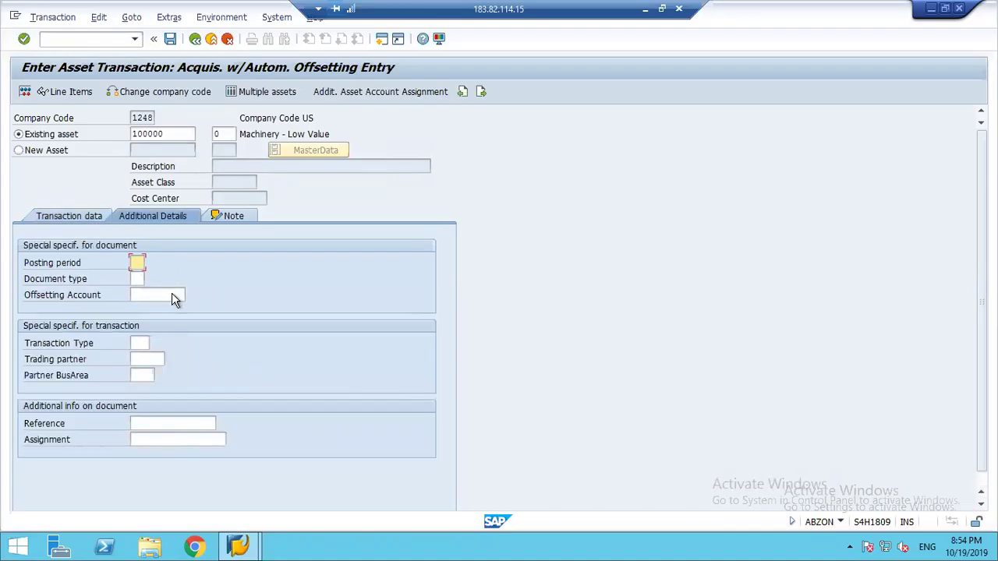
pyautogui.click(164, 294)
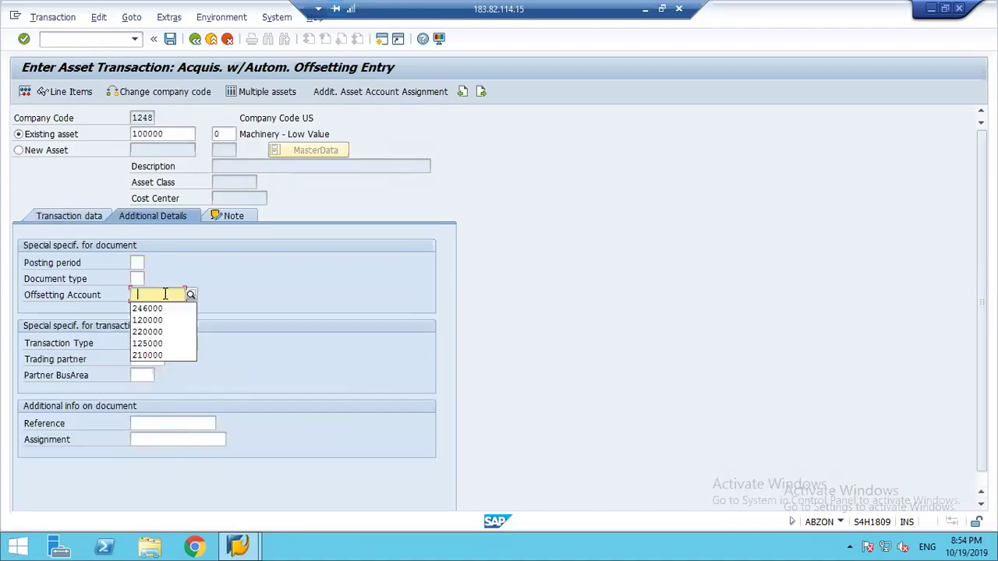
pyautogui.press('Down')
pyautogui.press('Return')
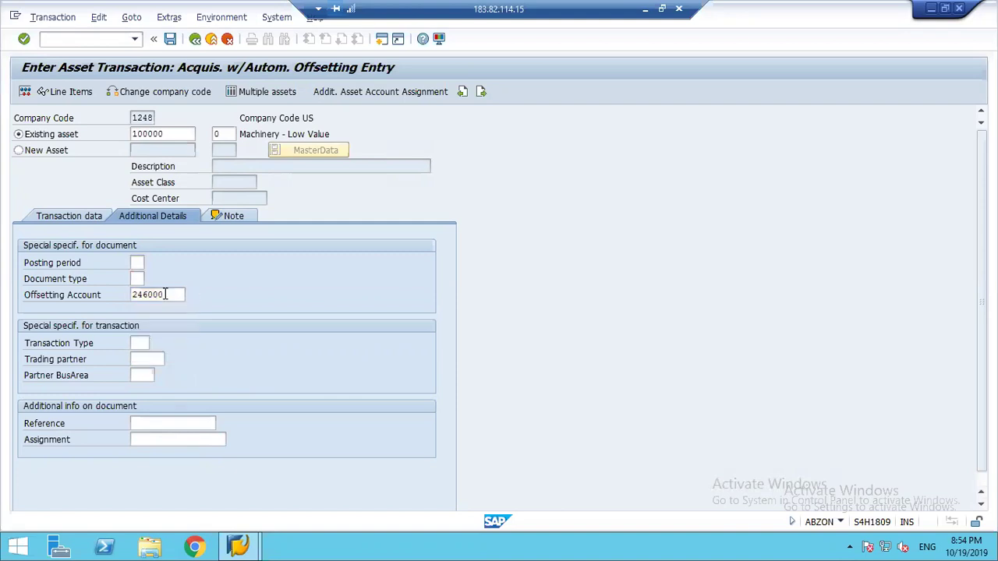
pyautogui.press('Return')
# Simulate the acquisition posting, check its error log, and return to the entry screen.
pyautogui.click(27, 92)
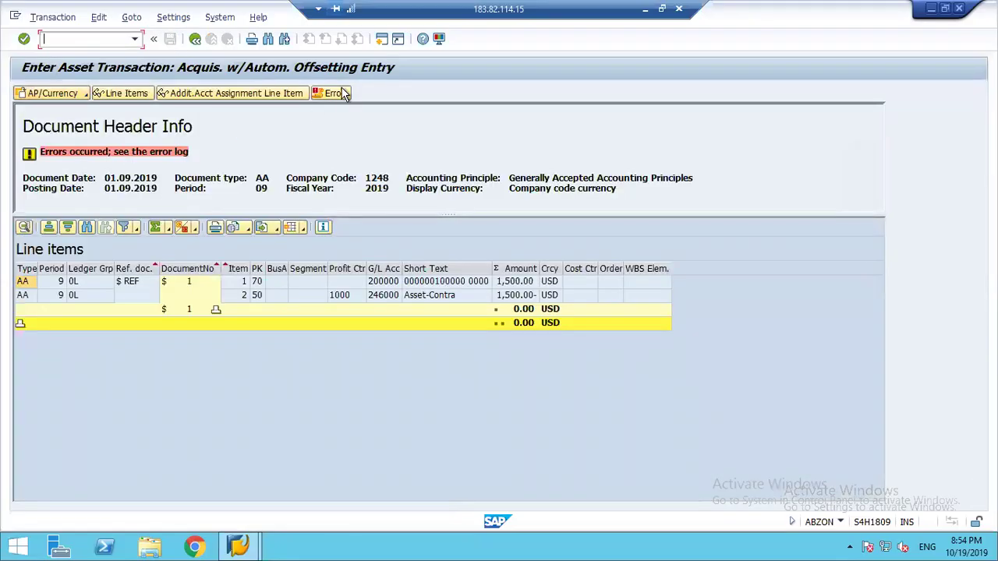
pyautogui.click(340, 93)
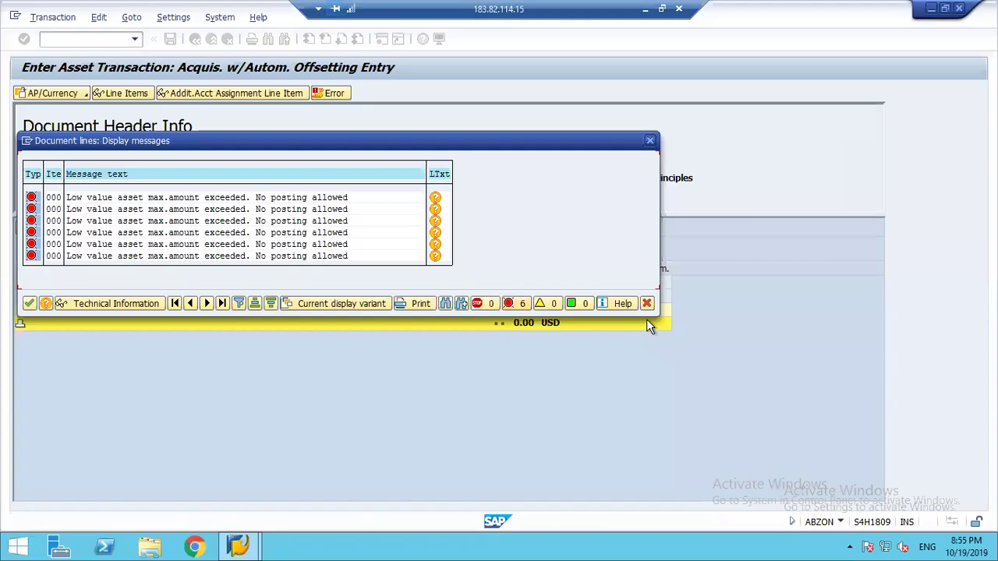
pyautogui.click(646, 303)
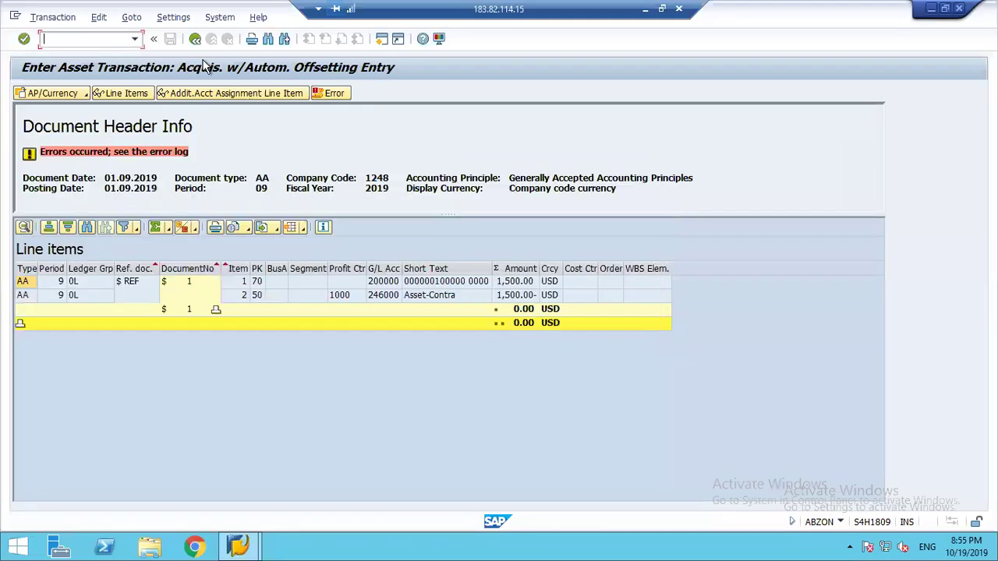
pyautogui.click(195, 41)
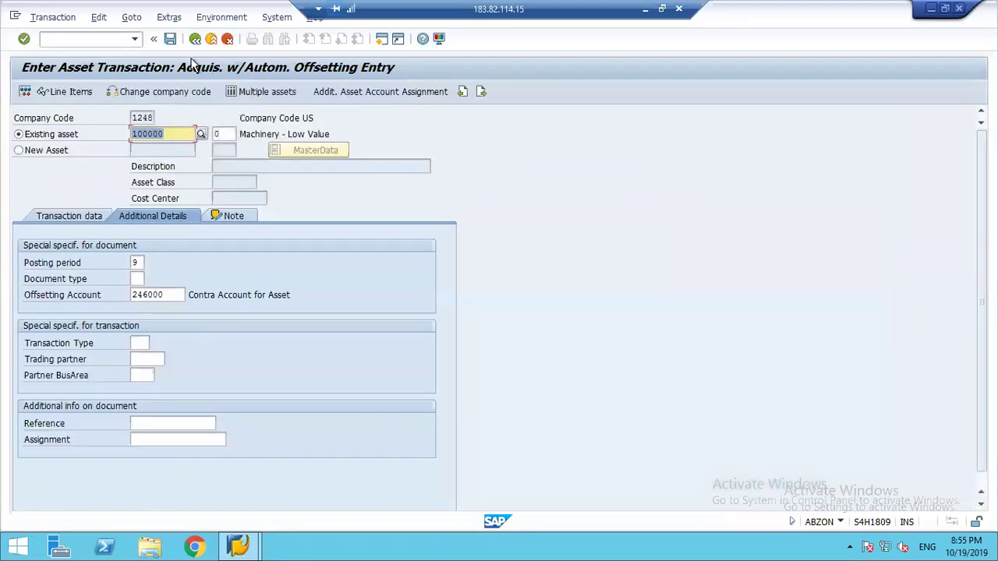
# Change the posted amount in the transaction data to 1,000.00 USD and simulate the posting.
pyautogui.click(61, 217)
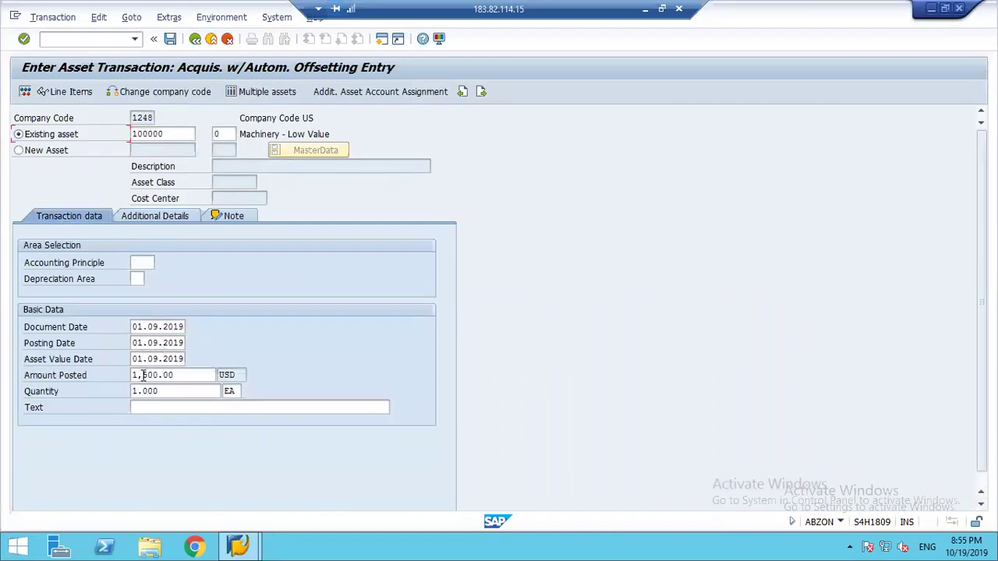
pyautogui.press('Return')
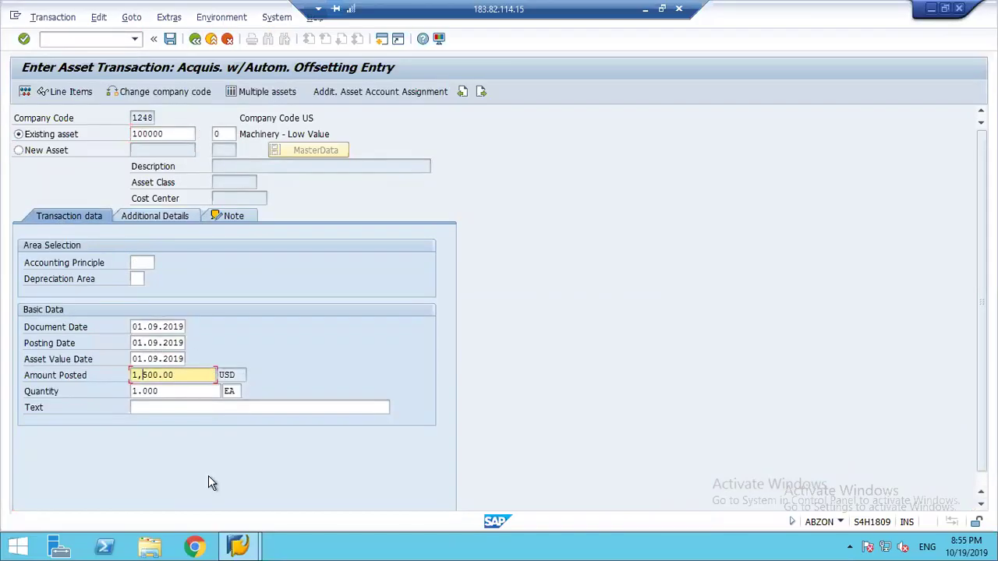
pyautogui.write('0')
pyautogui.press('Delete')
pyautogui.click(26, 92)
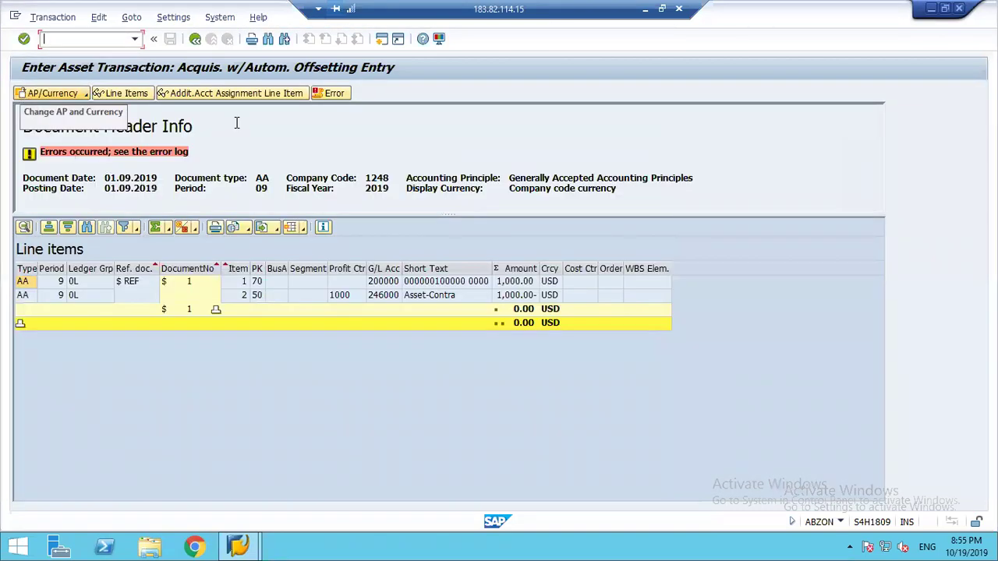
# Read the error log of the simulated posting and the first message's long text, and close both.
pyautogui.click(332, 94)
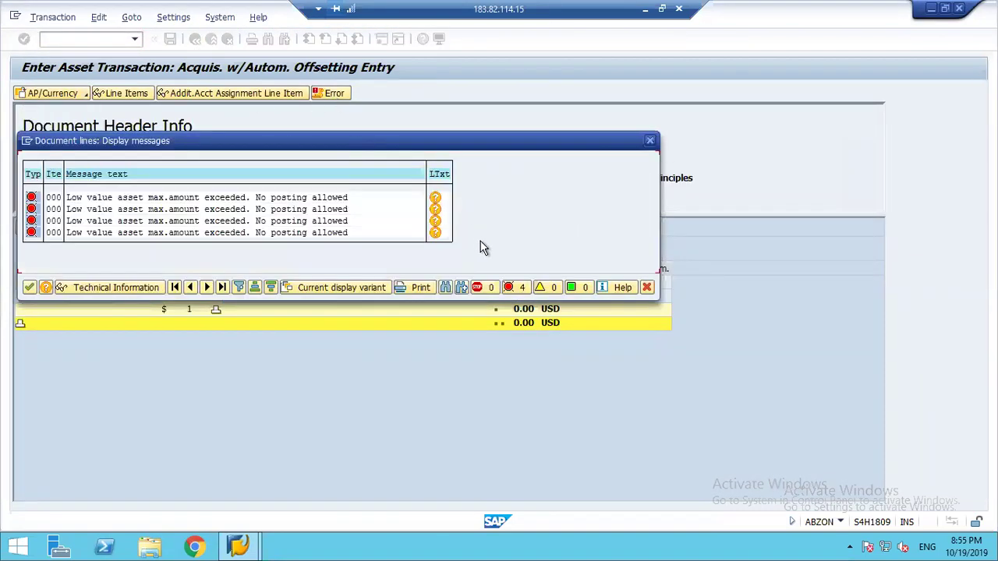
pyautogui.click(436, 199)
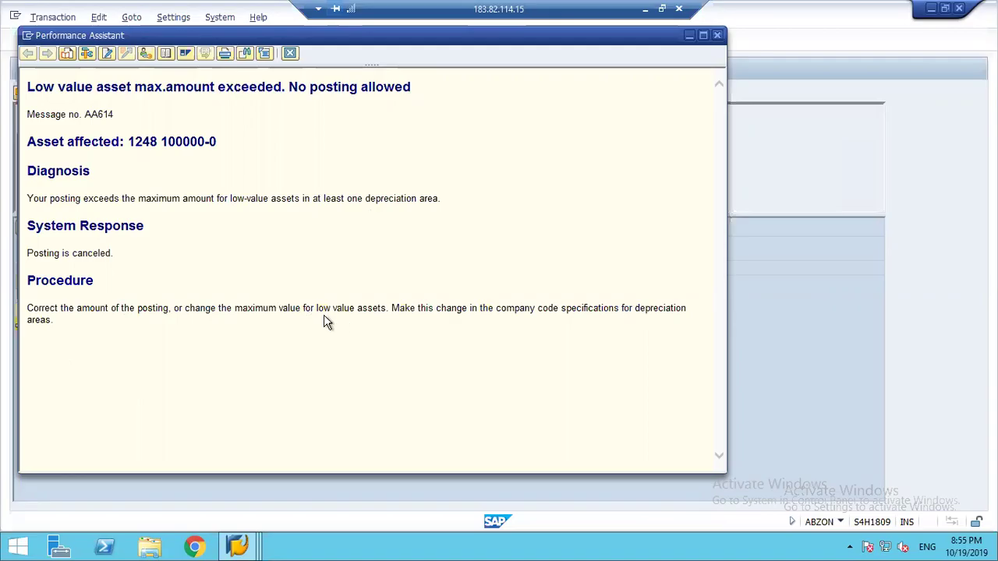
pyautogui.click(289, 54)
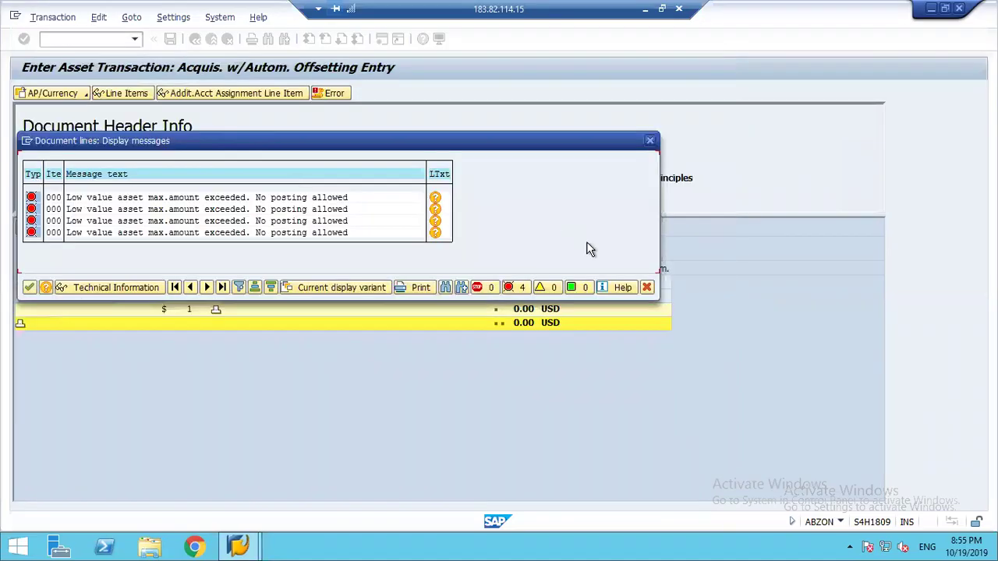
pyautogui.click(647, 287)
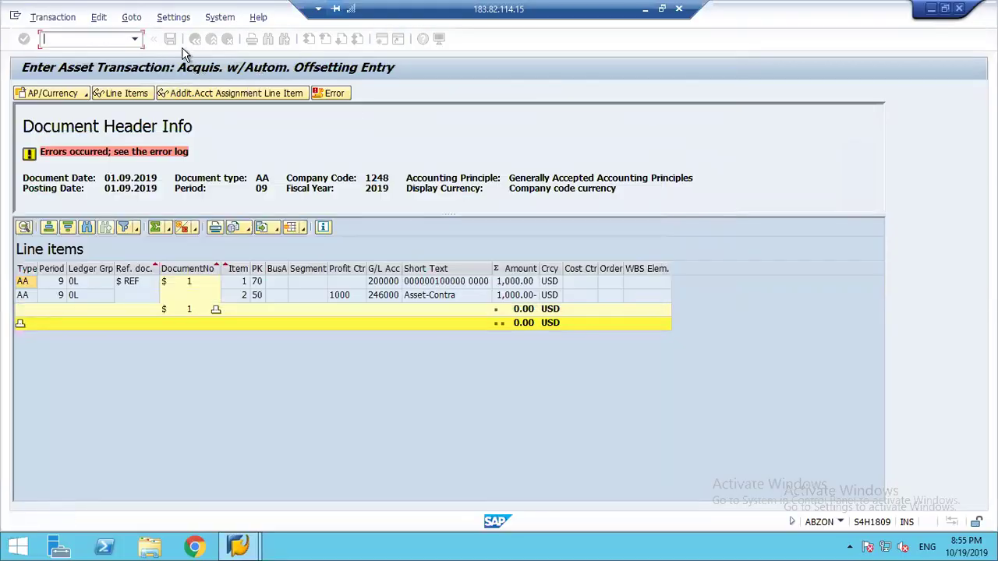
# Reopen the first error message's long text and go to its Customizing settings without specifying a project.
pyautogui.click(328, 94)
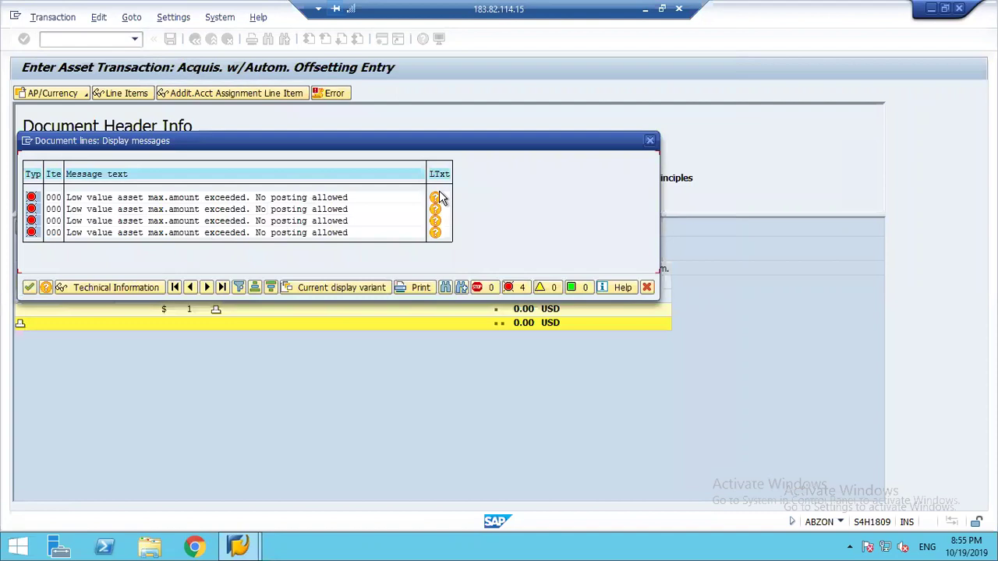
pyautogui.click(436, 198)
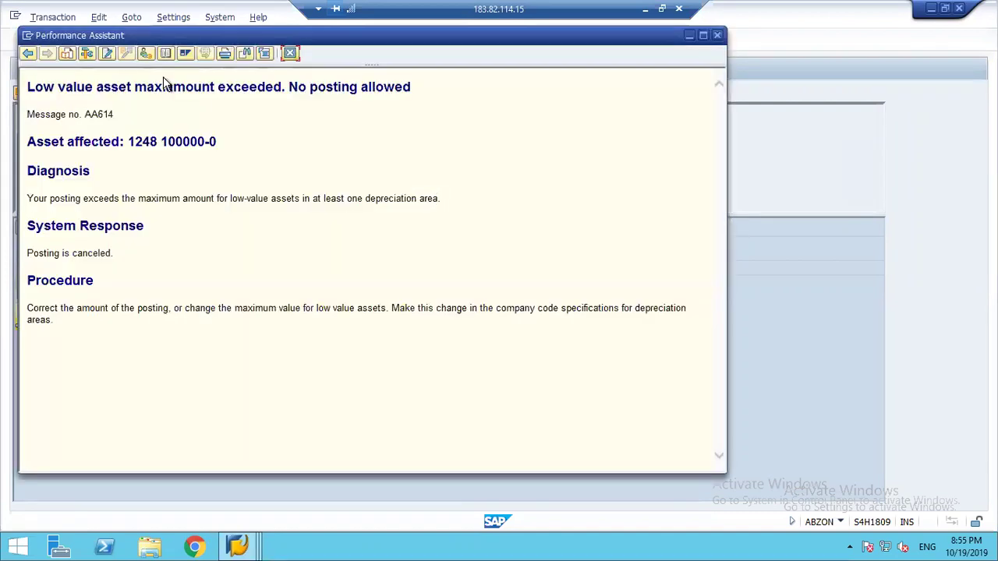
pyautogui.click(145, 53)
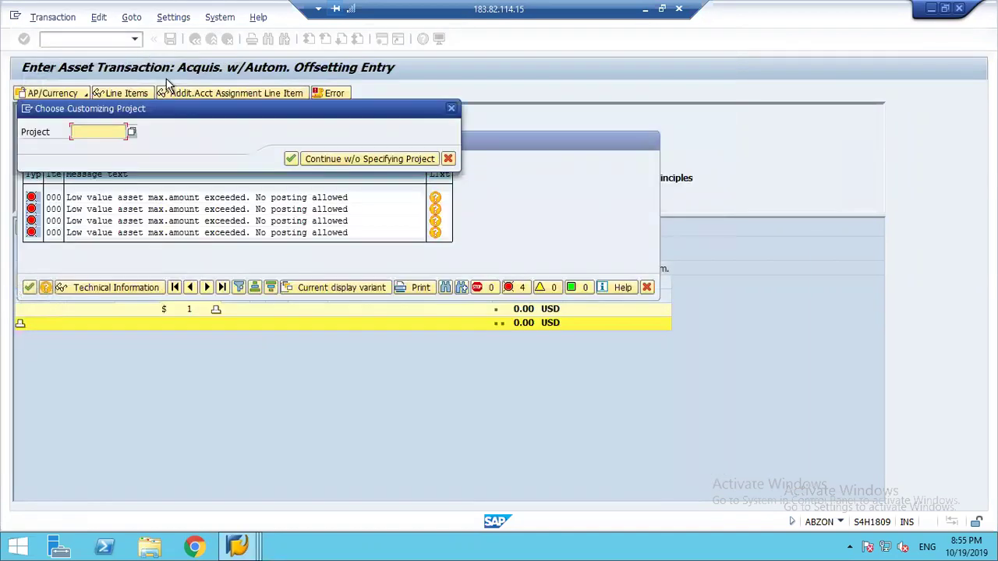
pyautogui.click(325, 160)
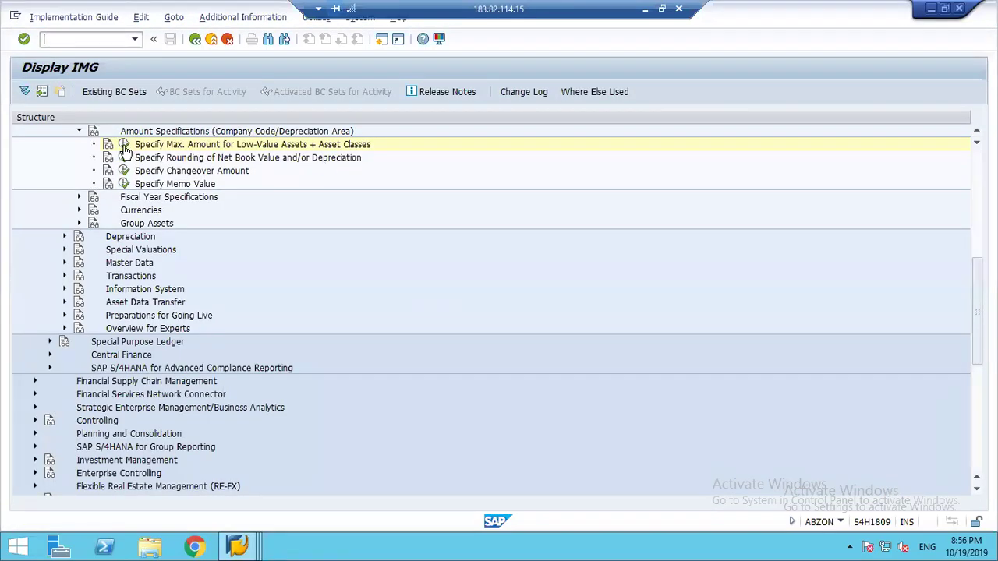
# Review the low-value asset amounts by depreciation area for company code 1248, and return to the IMG structure.
pyautogui.click(124, 145)
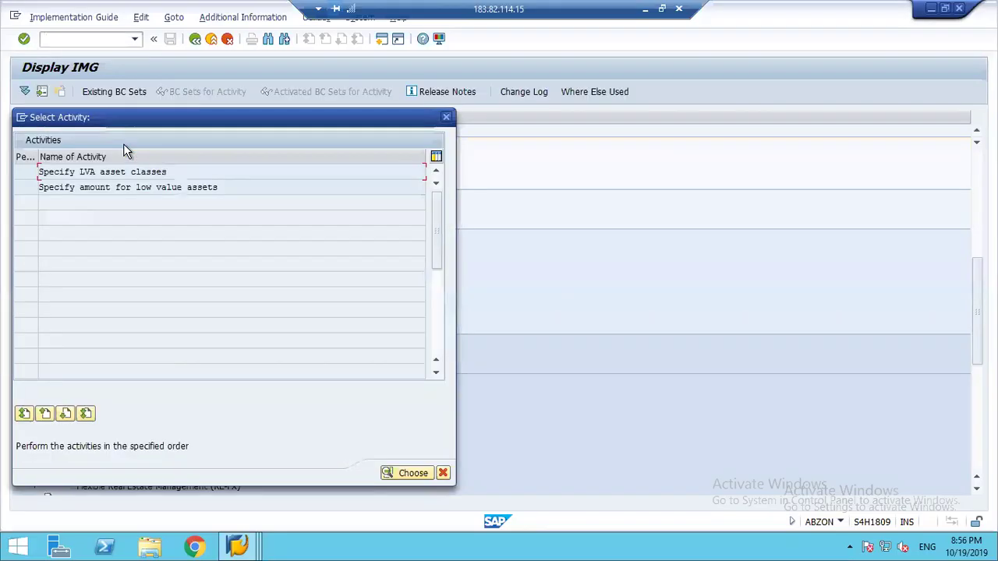
pyautogui.doubleClick(94, 188)
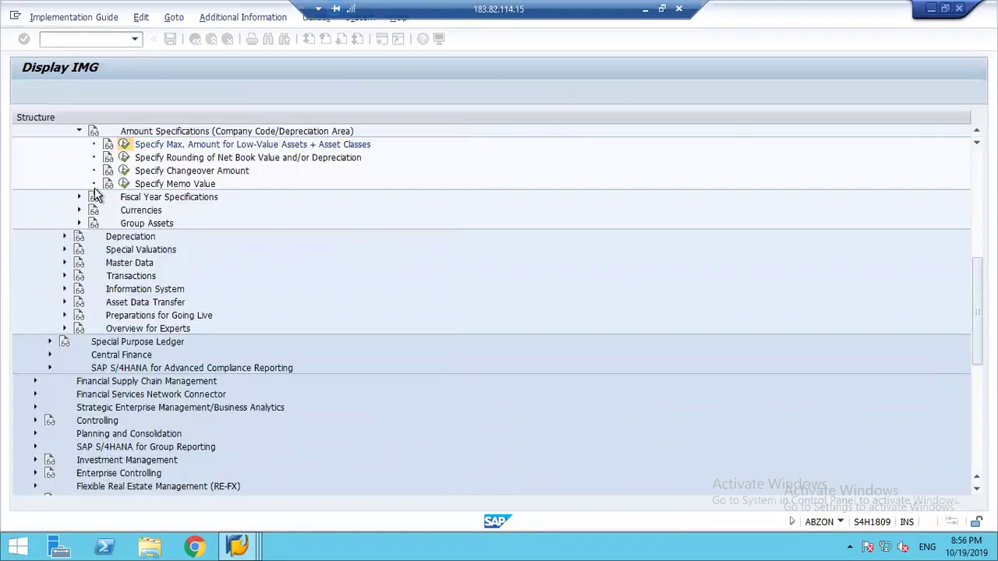
pyautogui.click(155, 153)
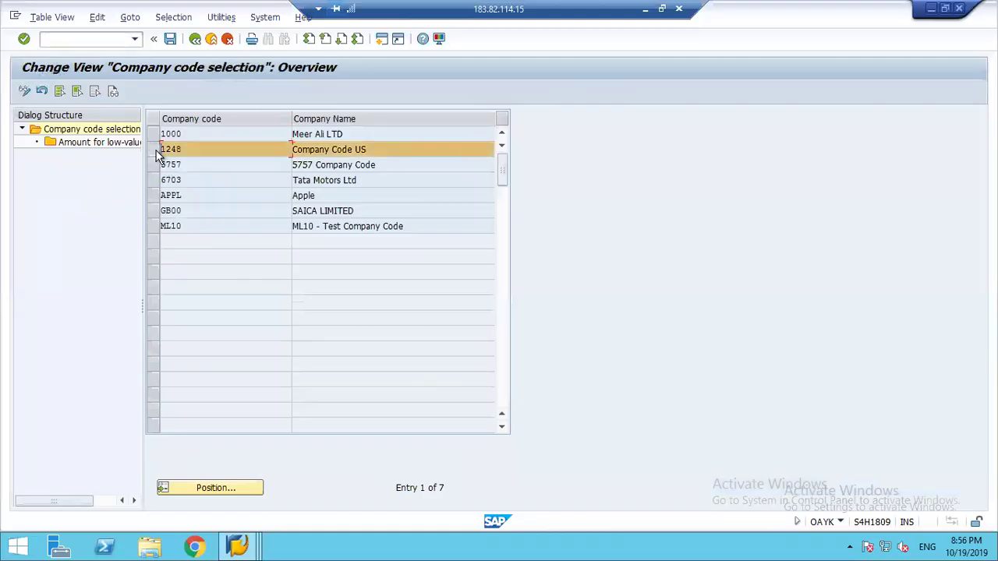
pyautogui.doubleClick(106, 145)
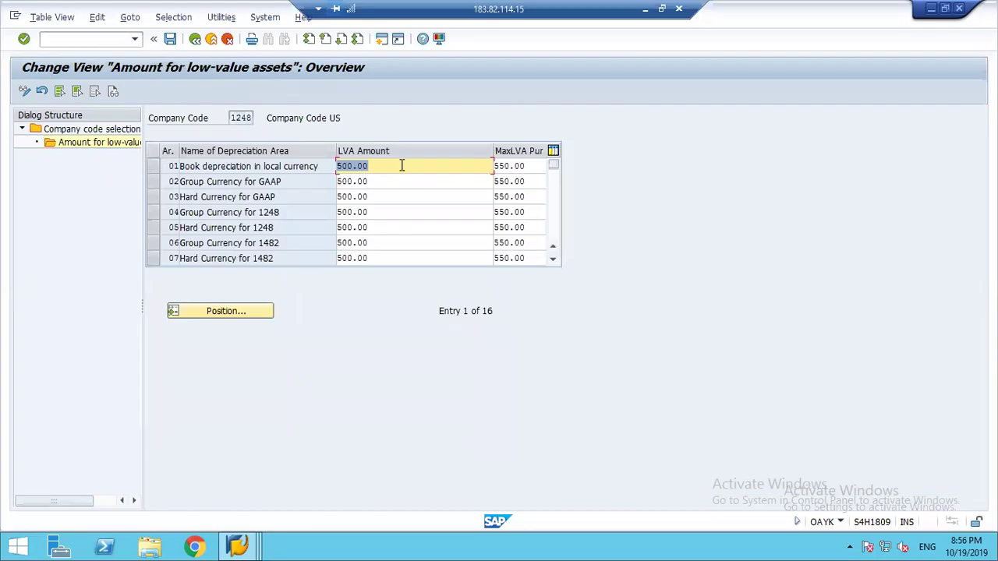
pyautogui.click(402, 165)
pyautogui.click(196, 39)
pyautogui.click(200, 39)
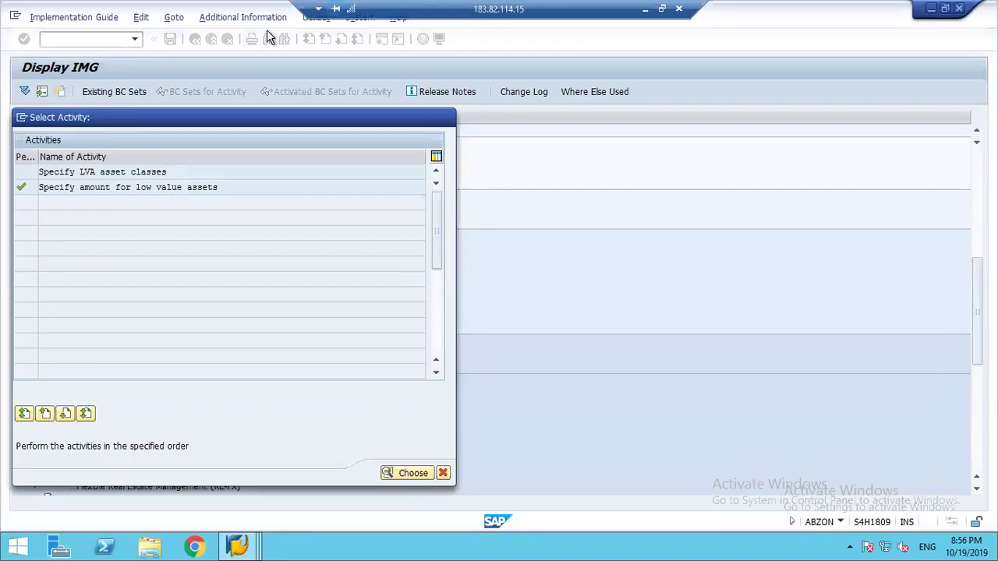
pyautogui.press('Escape')
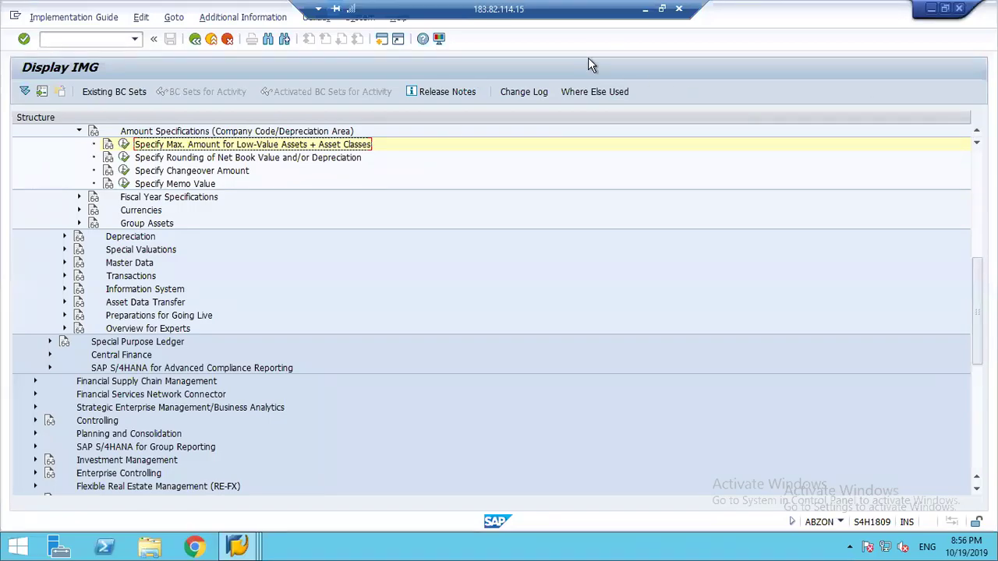
# Leave the Customizing display, close the message long text and error log, and return to the asset transaction entry screen.
pyautogui.click(195, 41)
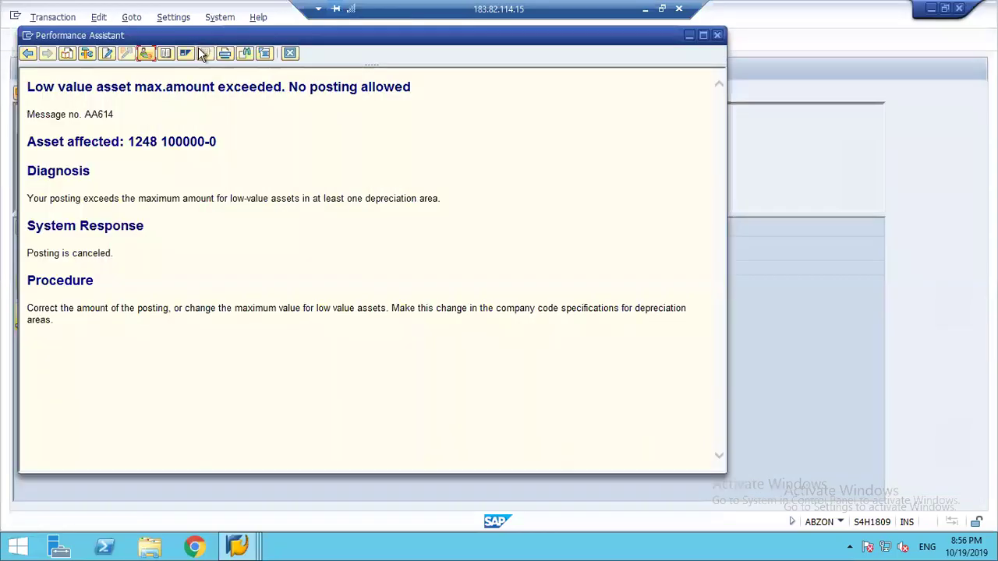
pyautogui.click(289, 53)
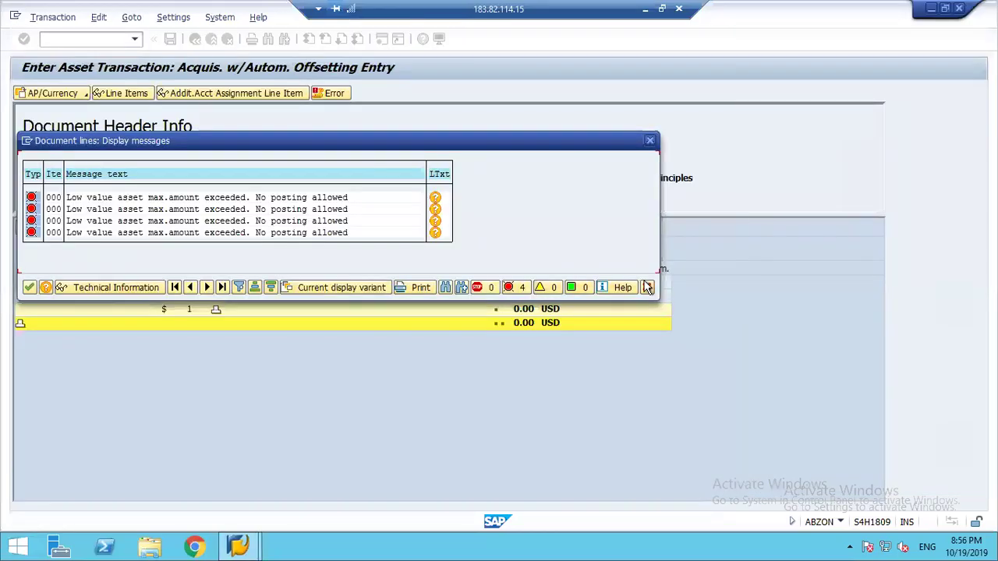
pyautogui.press('Return')
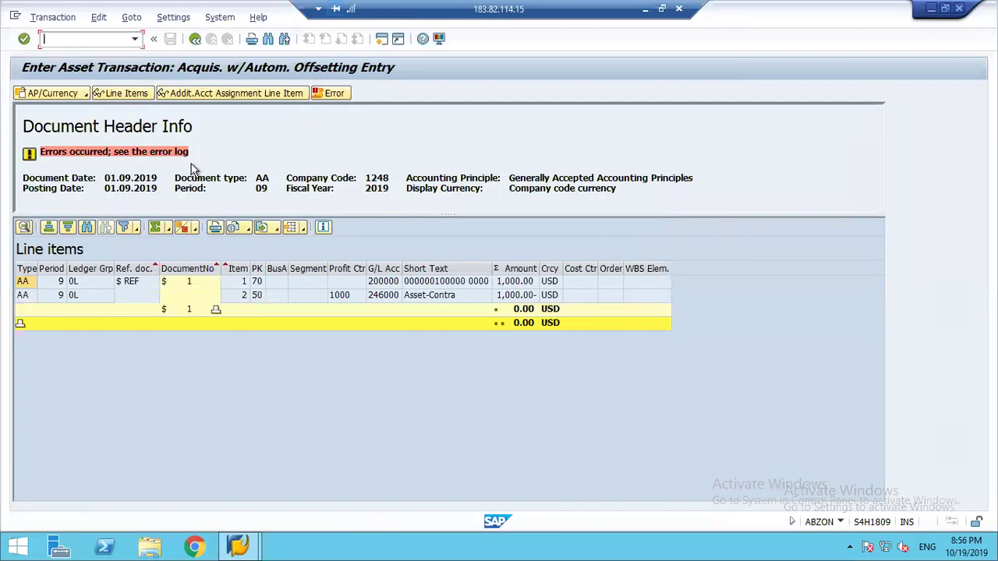
pyautogui.click(193, 40)
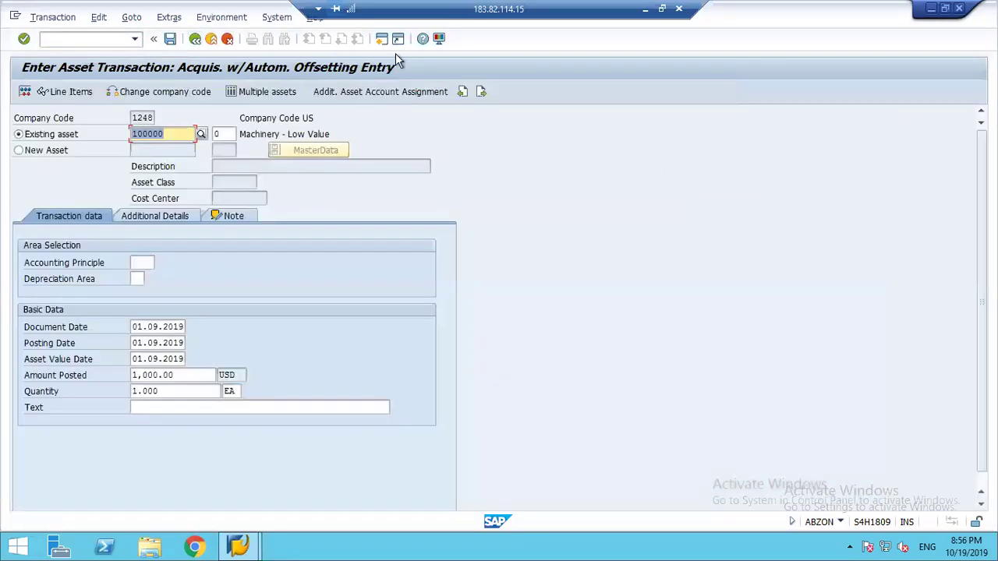
# Start transaction SPRO and open the SAP Reference IMG.
pyautogui.click(382, 39)
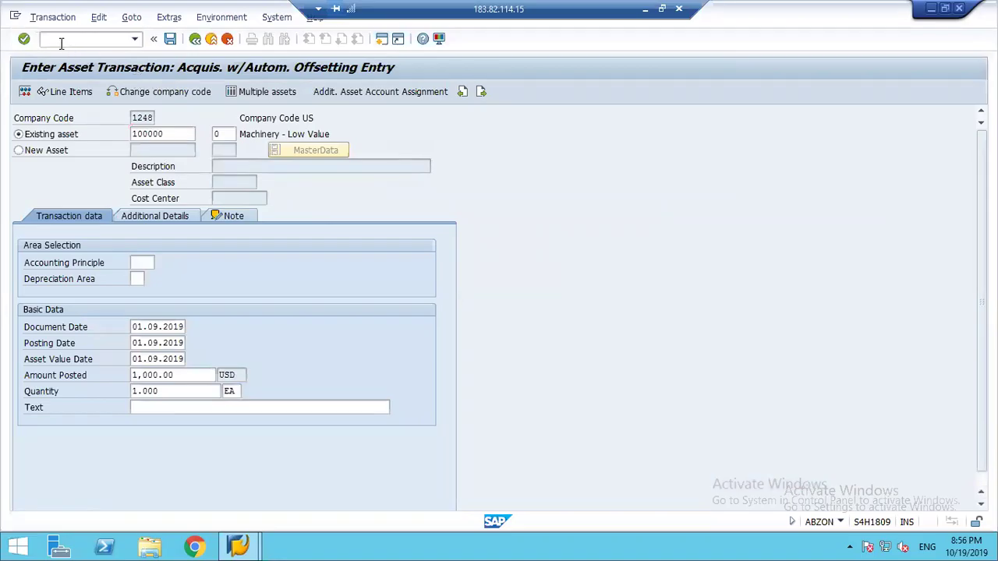
pyautogui.write('spro')
pyautogui.press('Return')
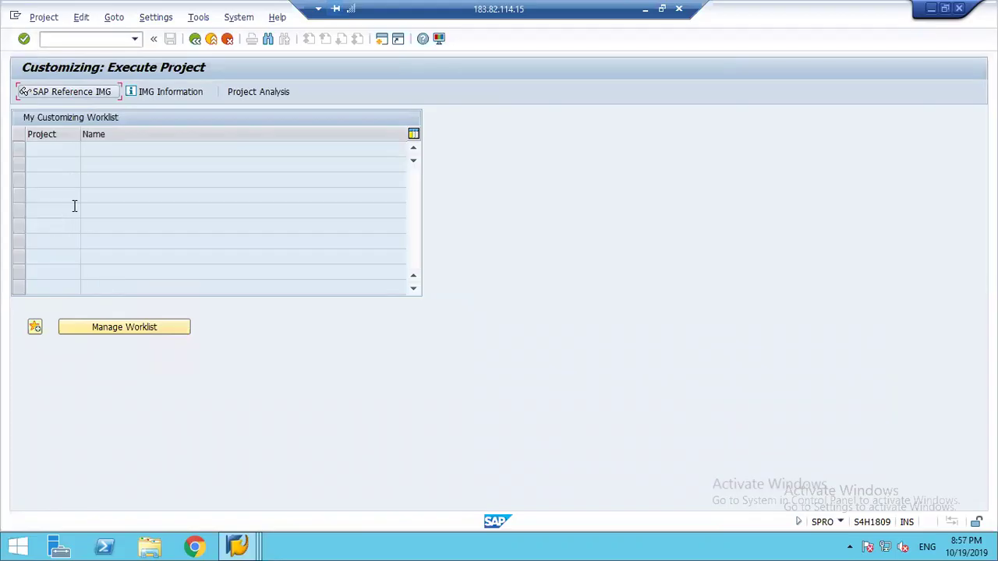
pyautogui.click(44, 94)
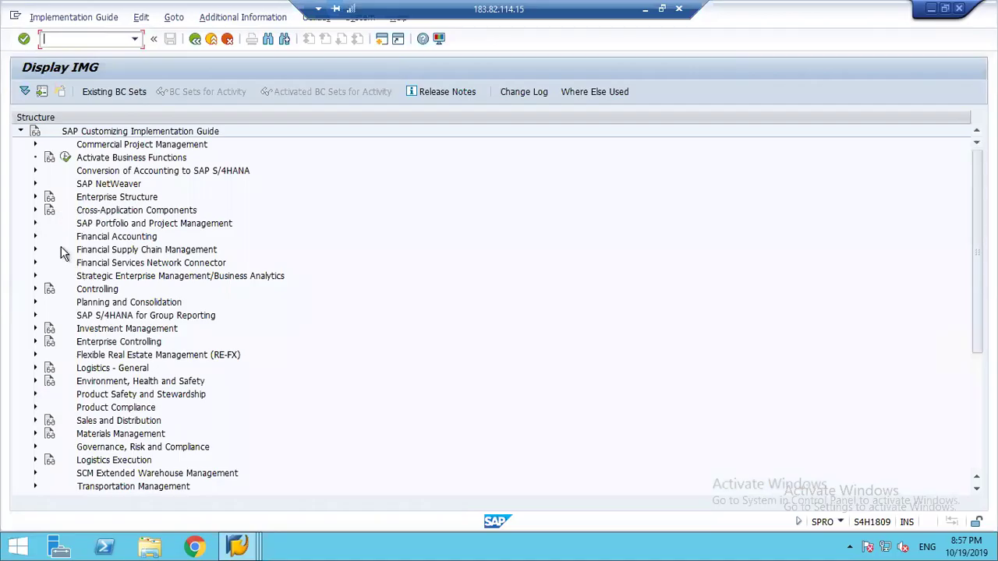
# Under Financial Accounting > Asset Accounting > General Valuation > Amount Specifications, execute Specify Max. Amount for Low-Value Assets + Asset Classes.
pyautogui.click(35, 237)
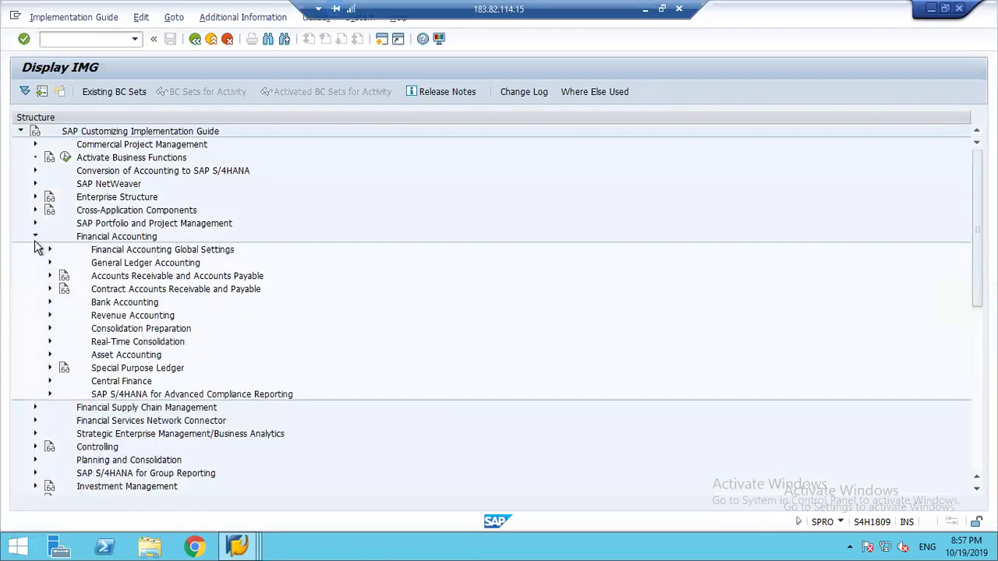
pyautogui.click(50, 355)
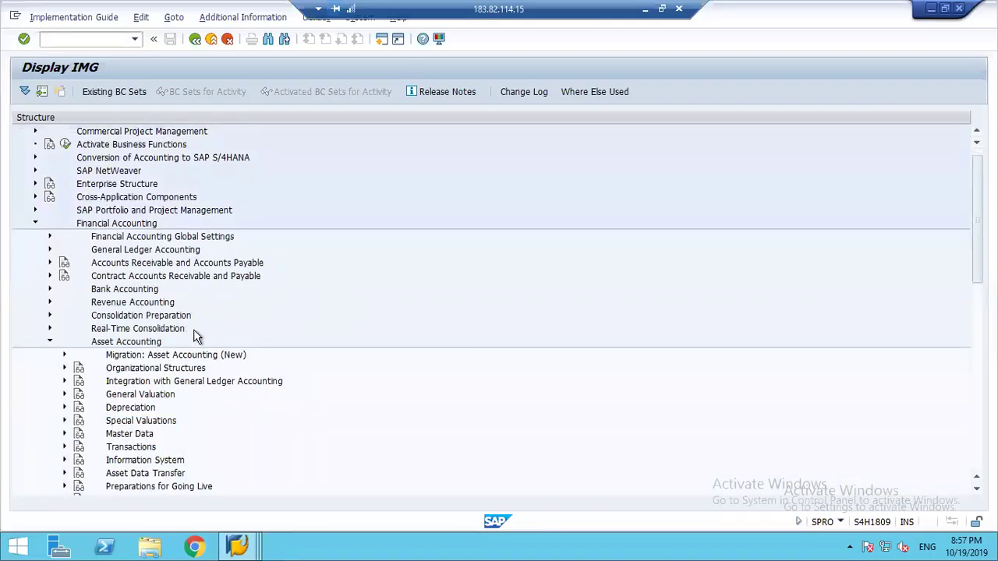
pyautogui.click(64, 396)
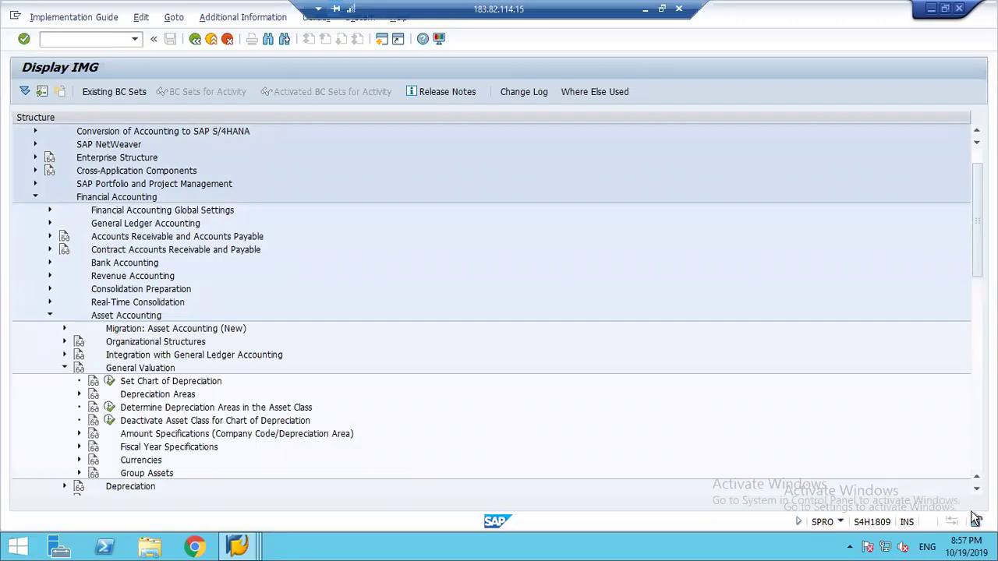
pyautogui.scroll(-3, 188, 432)
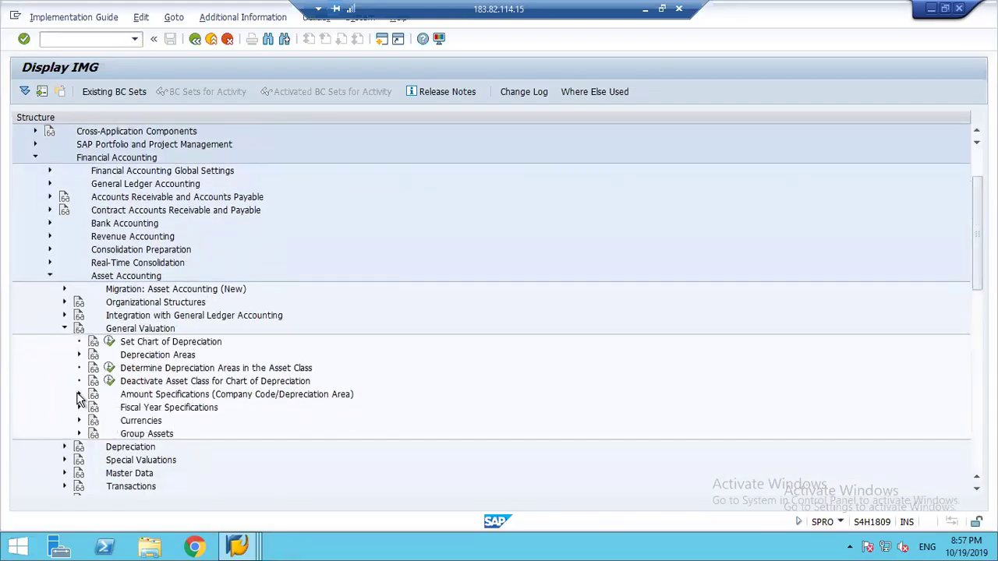
pyautogui.click(79, 395)
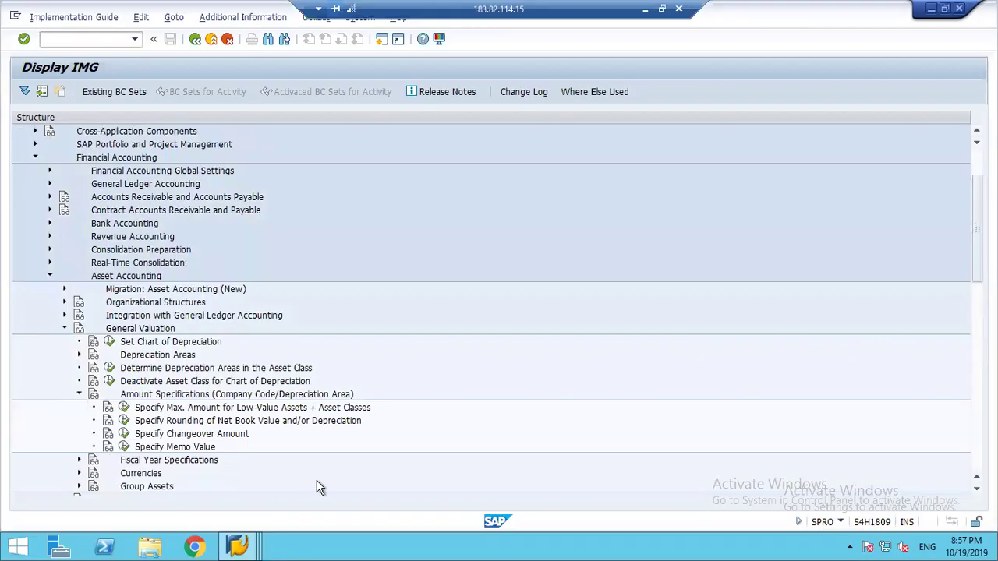
pyautogui.click(240, 410)
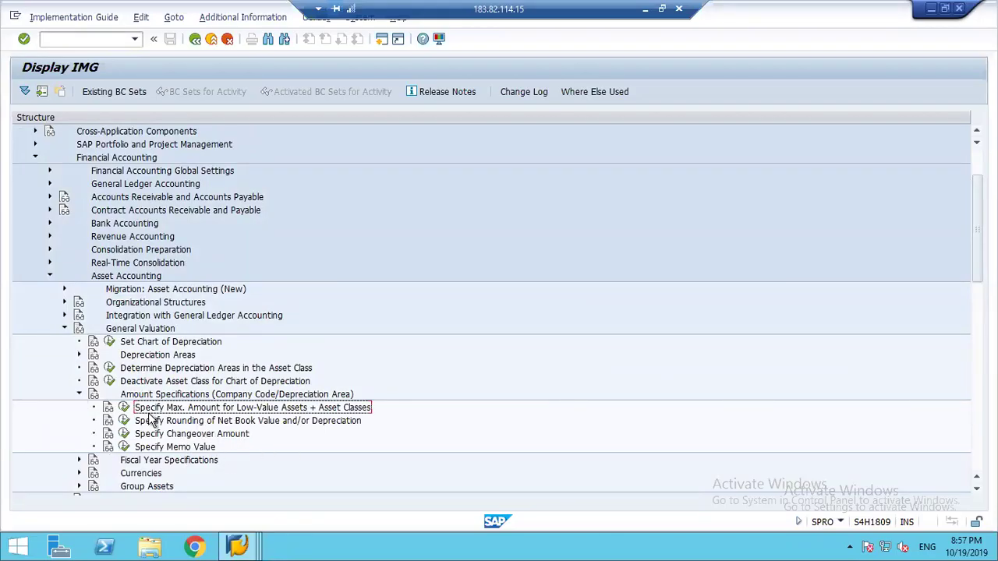
pyautogui.click(122, 410)
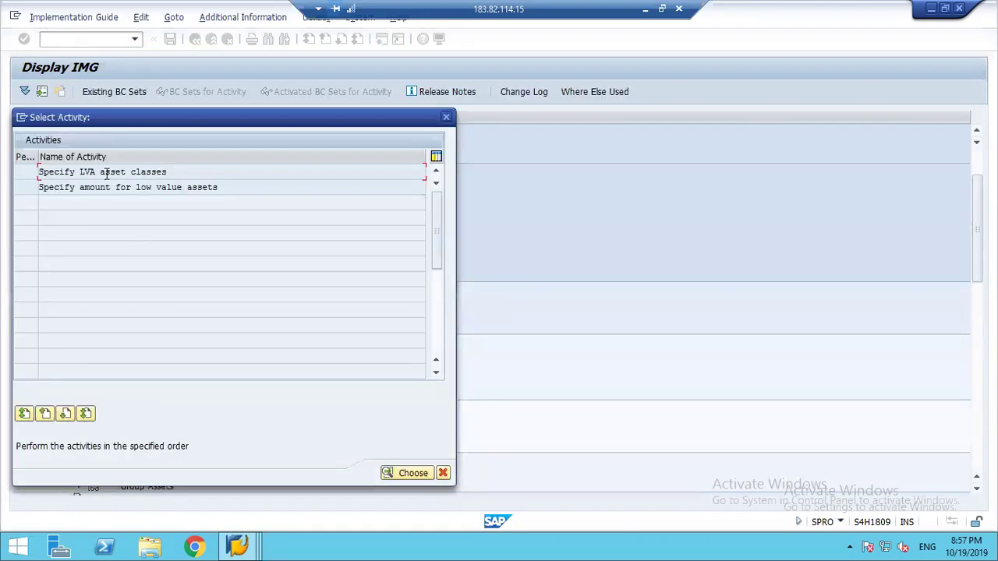
# In the Specify LVA asset classes activity, open the low-value asset check of asset class X100 for chart of depreciation 1001.
pyautogui.doubleClick(109, 174)
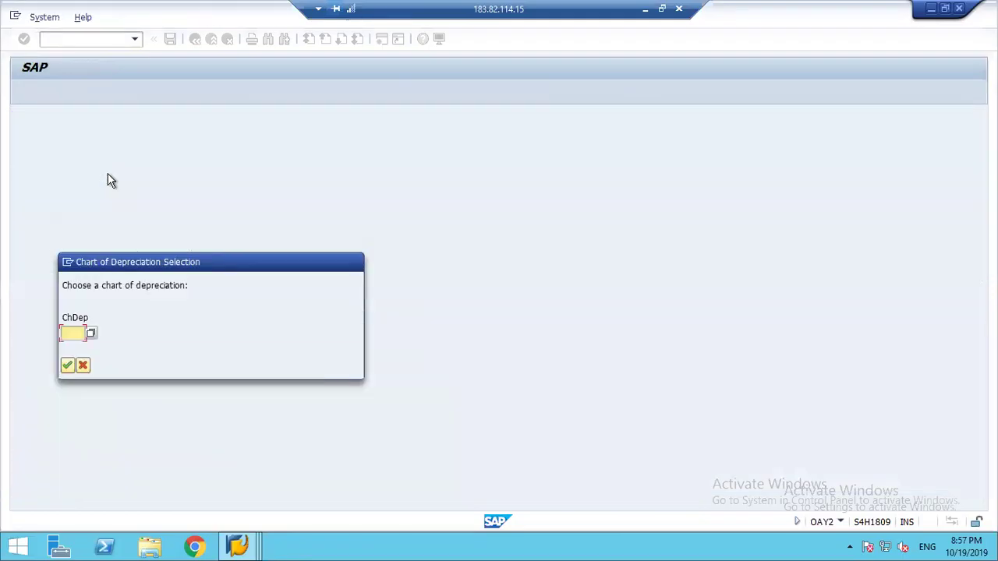
pyautogui.write('1')
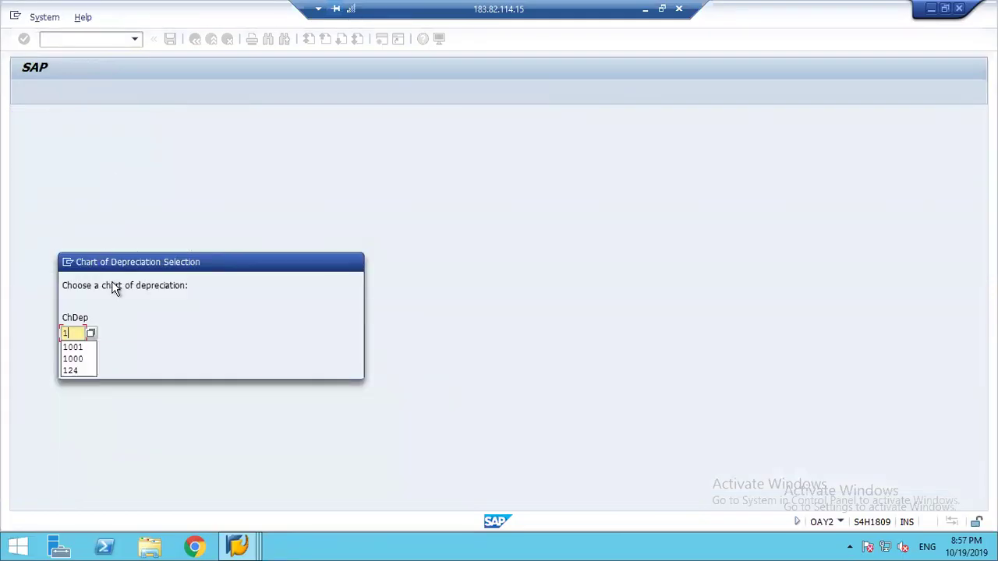
pyautogui.write('001')
pyautogui.press('Return')
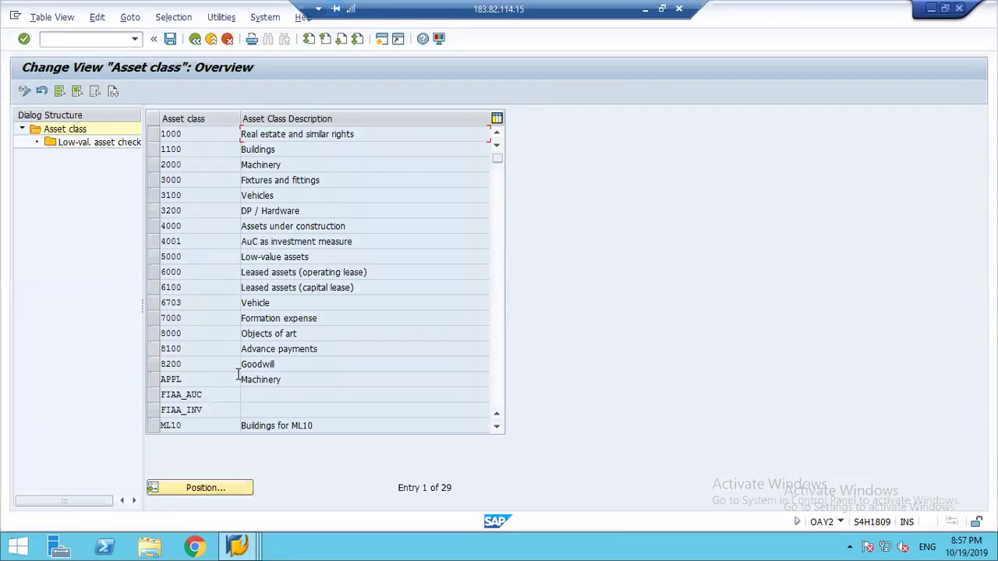
pyautogui.click(499, 383)
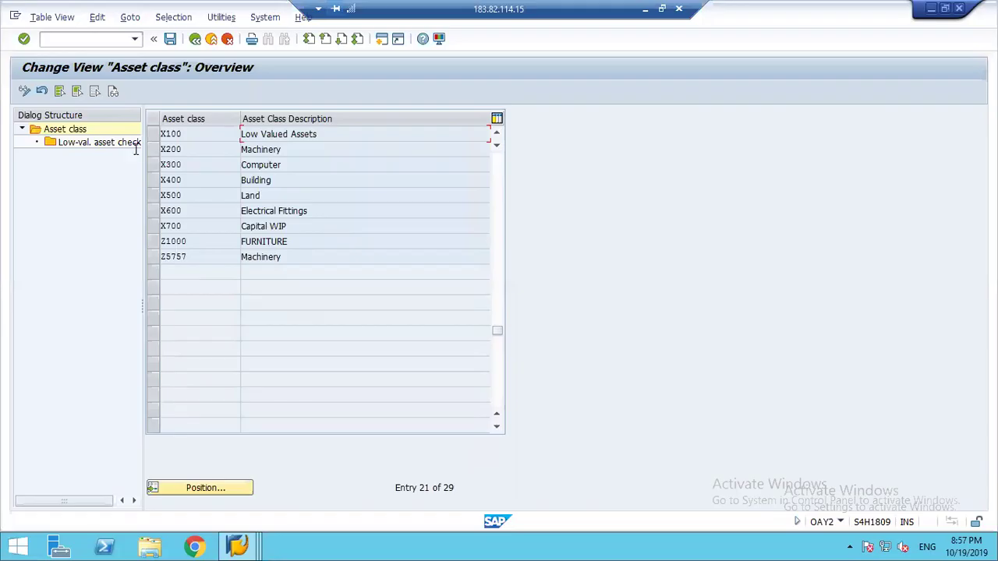
pyautogui.click(151, 133)
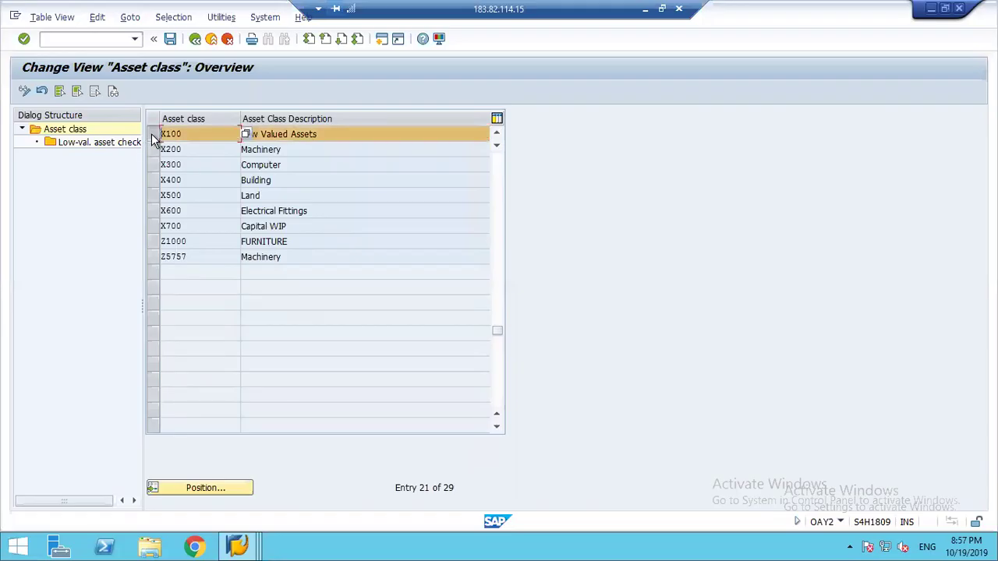
pyautogui.doubleClick(78, 142)
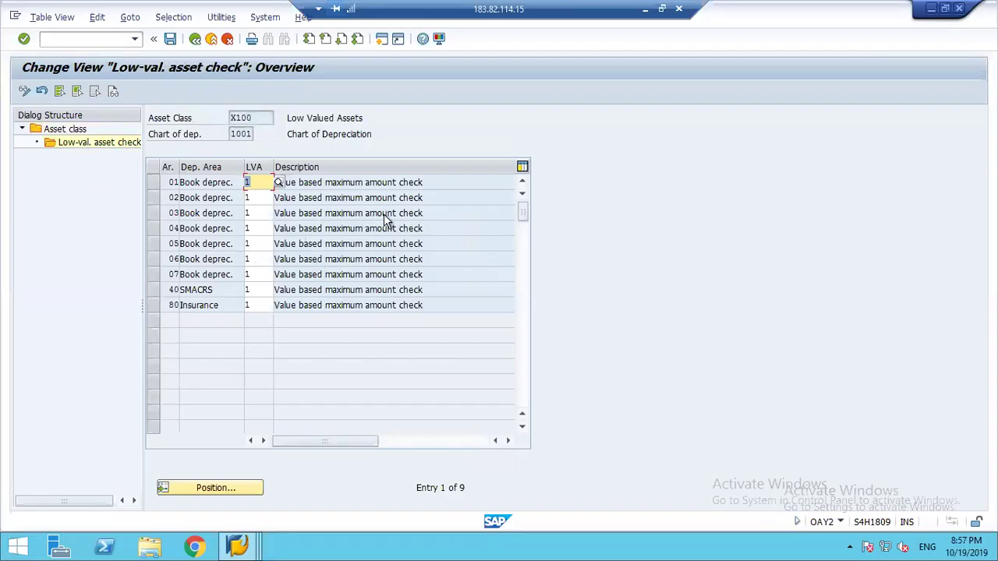
# Examine the available low-value asset check options for depreciation area 01, cancel the selection, and return to the activity choice.
pyautogui.click(279, 184)
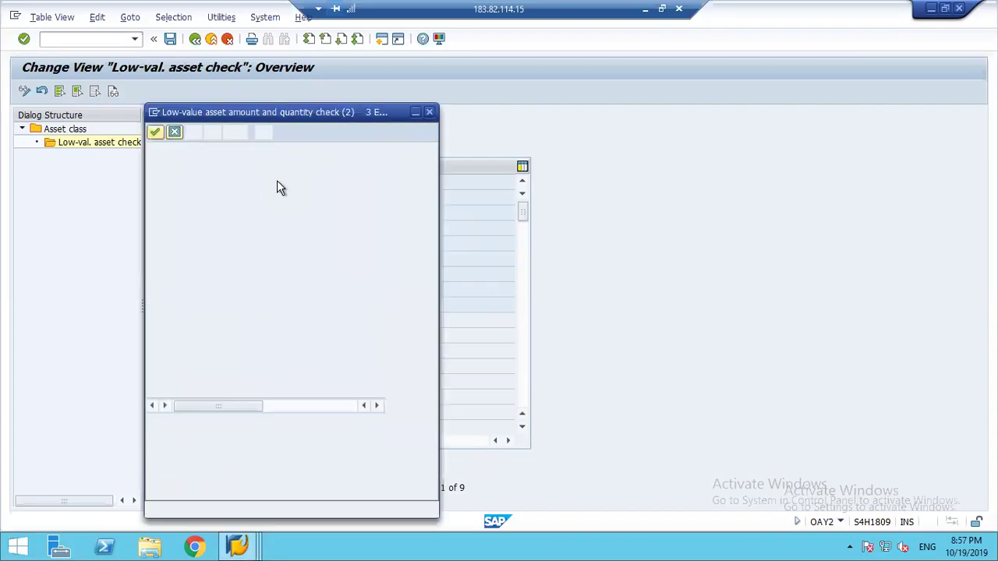
pyautogui.click(289, 167)
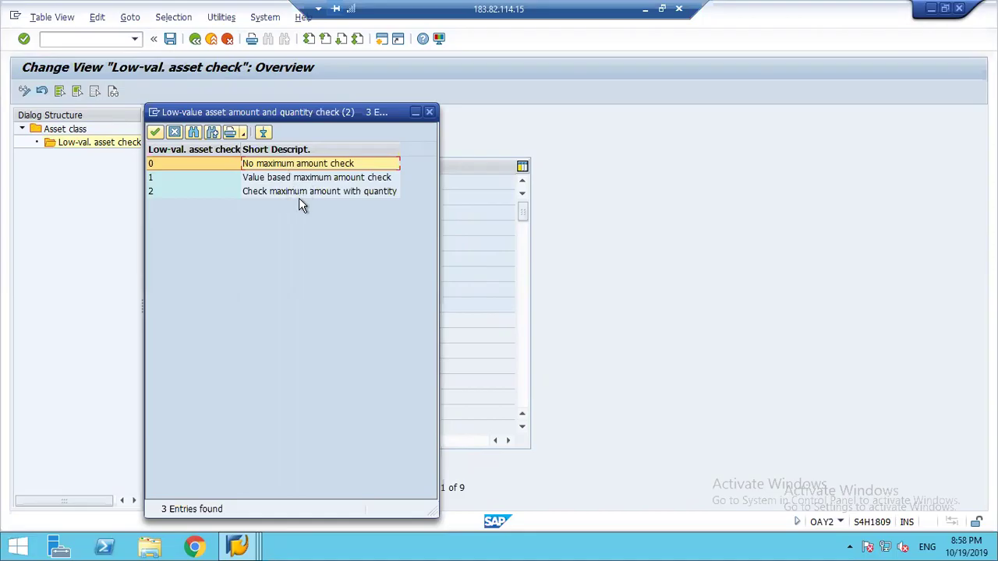
pyautogui.click(311, 190)
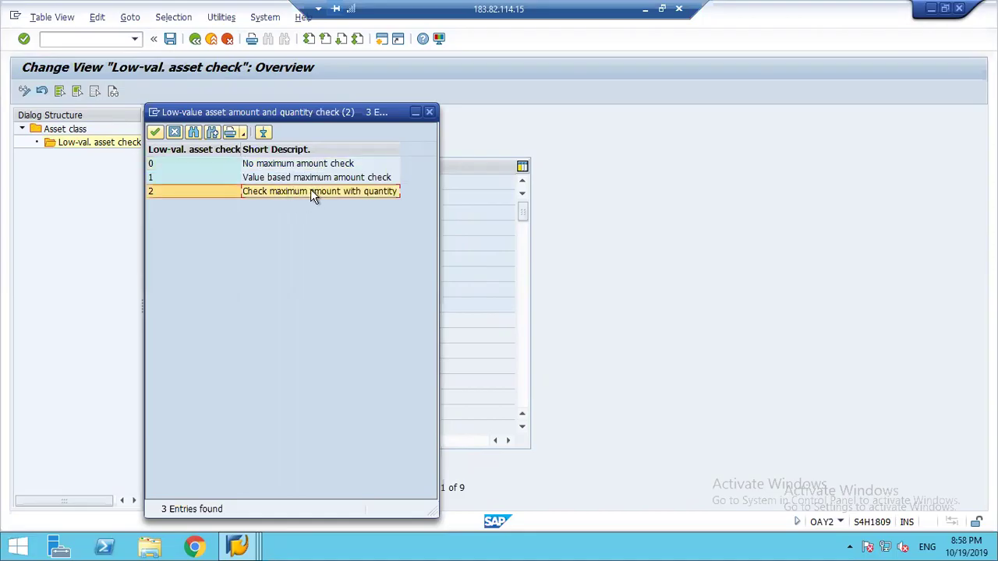
pyautogui.click(175, 133)
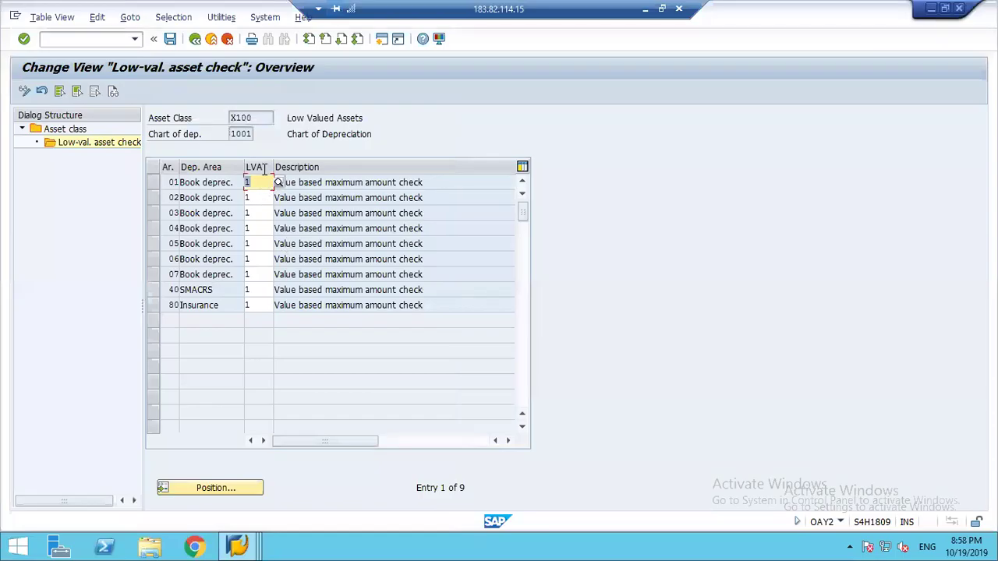
pyautogui.click(199, 41)
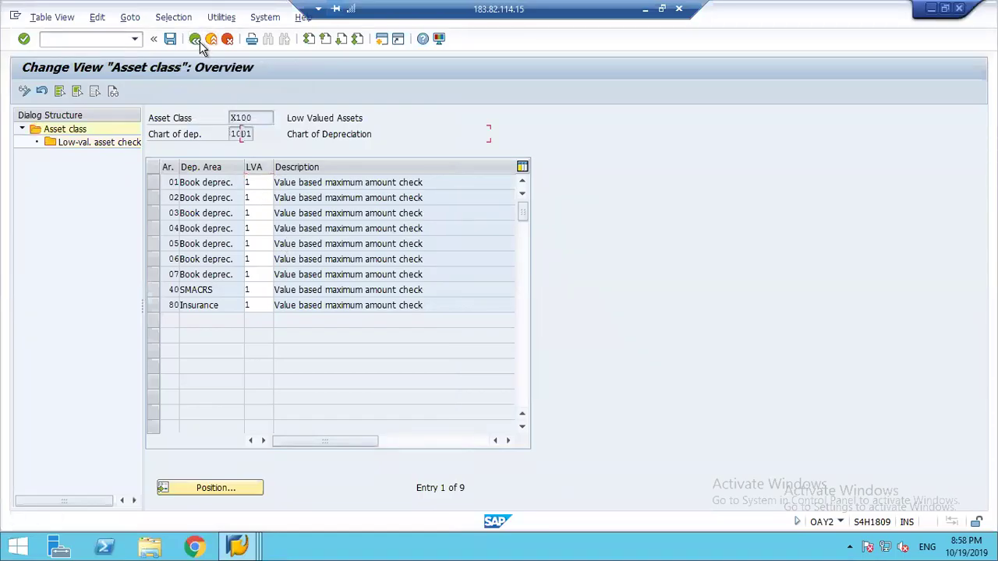
pyautogui.click(196, 39)
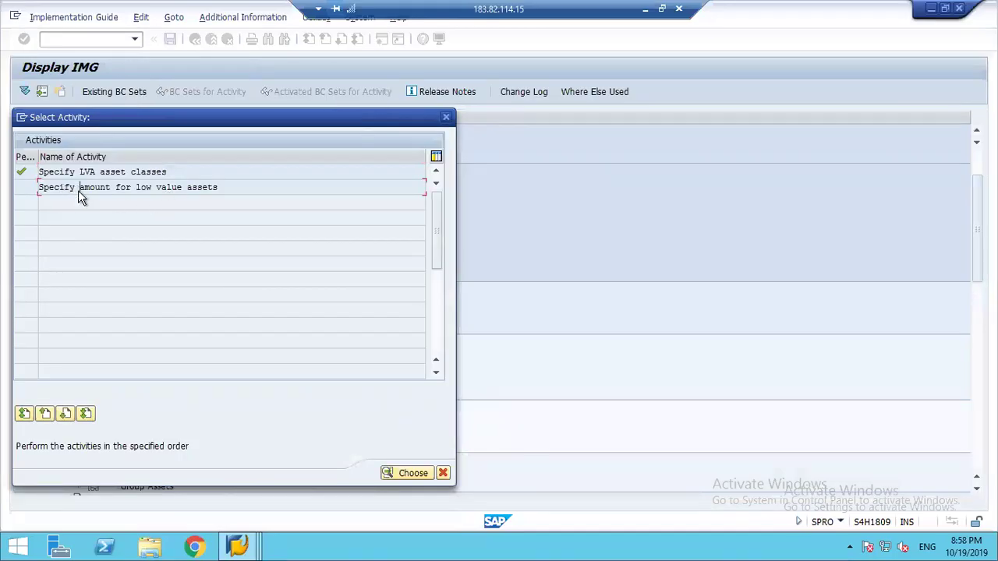
# Open the low-value asset amounts of company code 1248 through the Specify amount for low value assets activity.
pyautogui.doubleClick(78, 190)
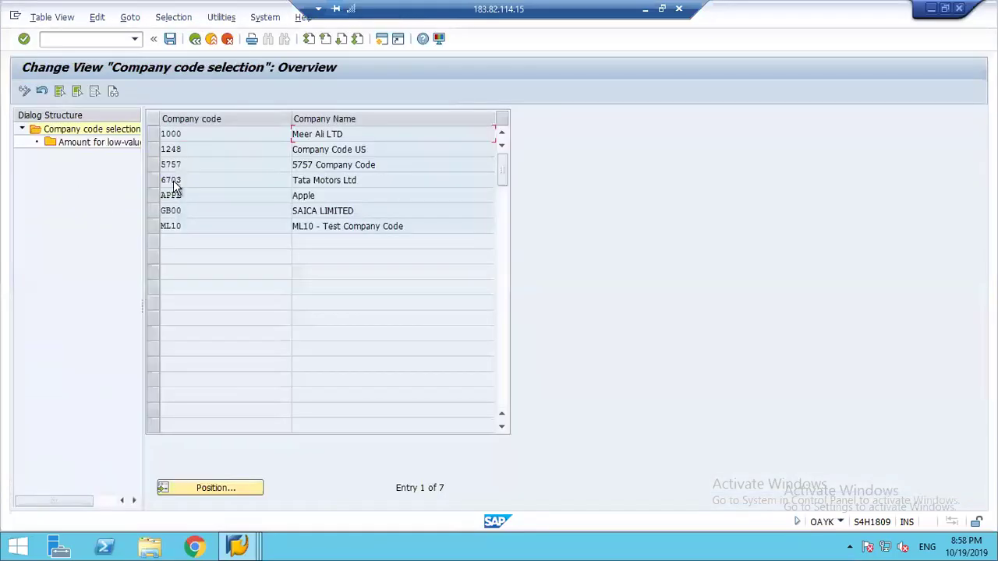
pyautogui.click(153, 150)
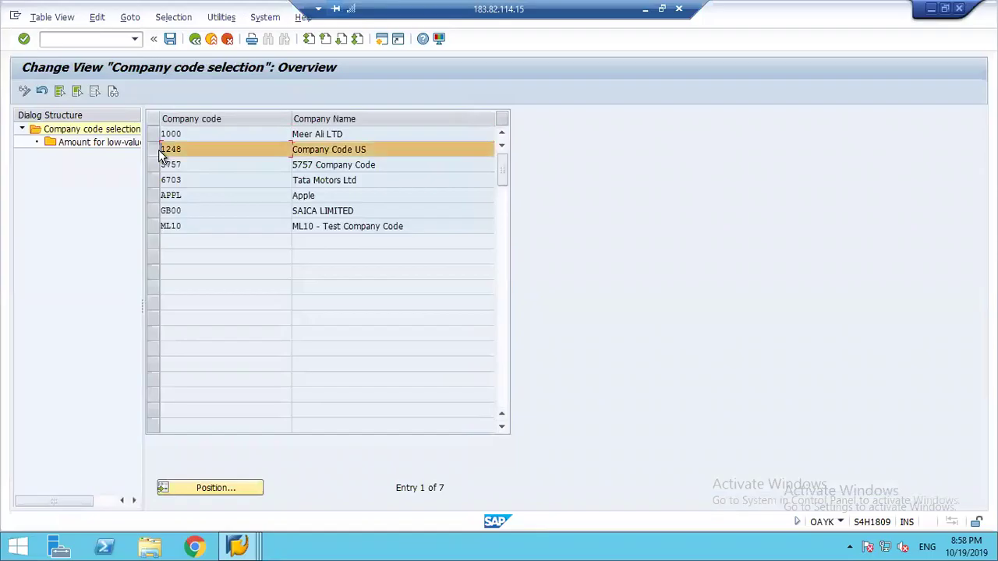
pyautogui.doubleClick(103, 144)
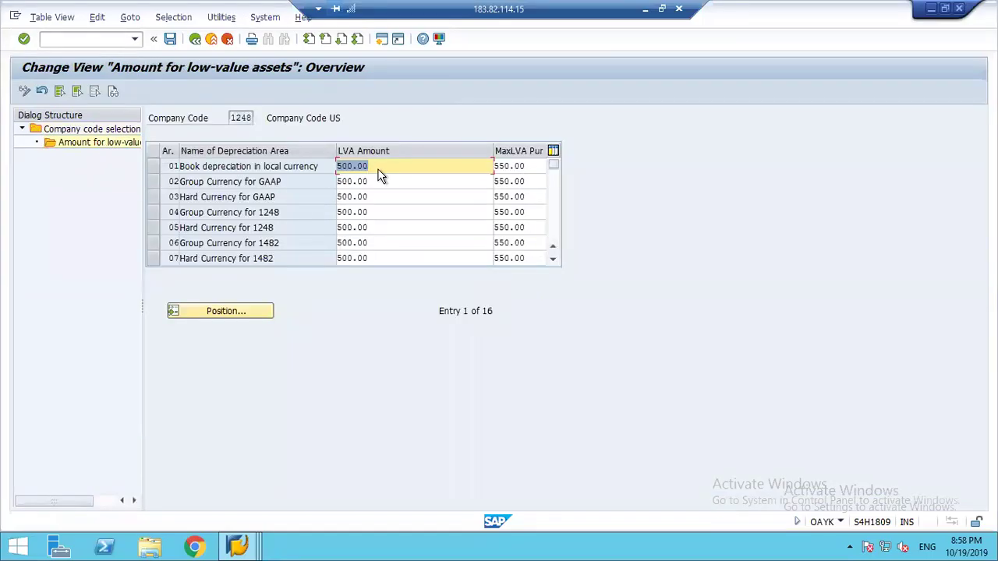
# Review the low-value asset amounts of company code 1248 per depreciation area, reopening them once, and return to the company code selection.
pyautogui.click(379, 181)
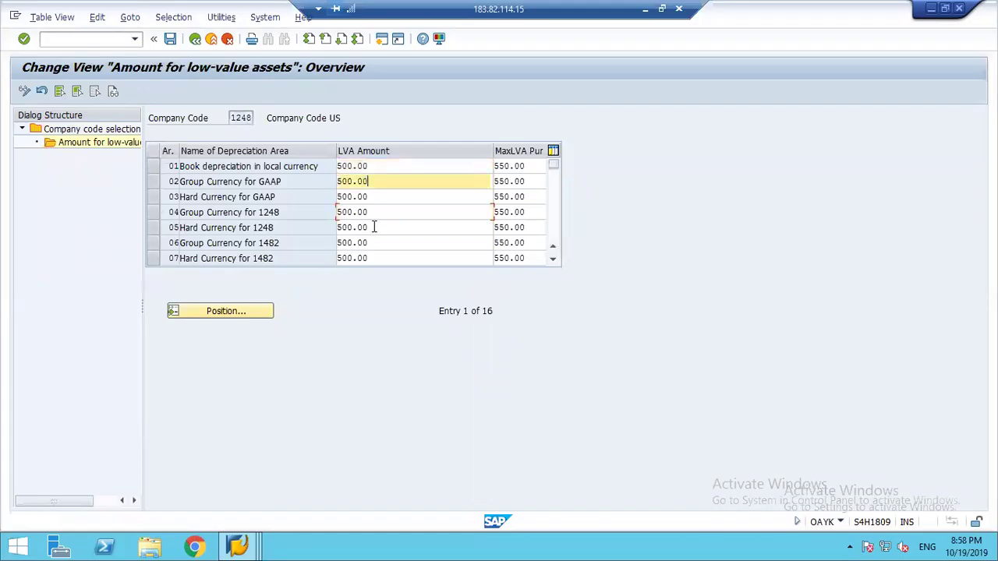
pyautogui.press('Down')
pyautogui.press('Down')
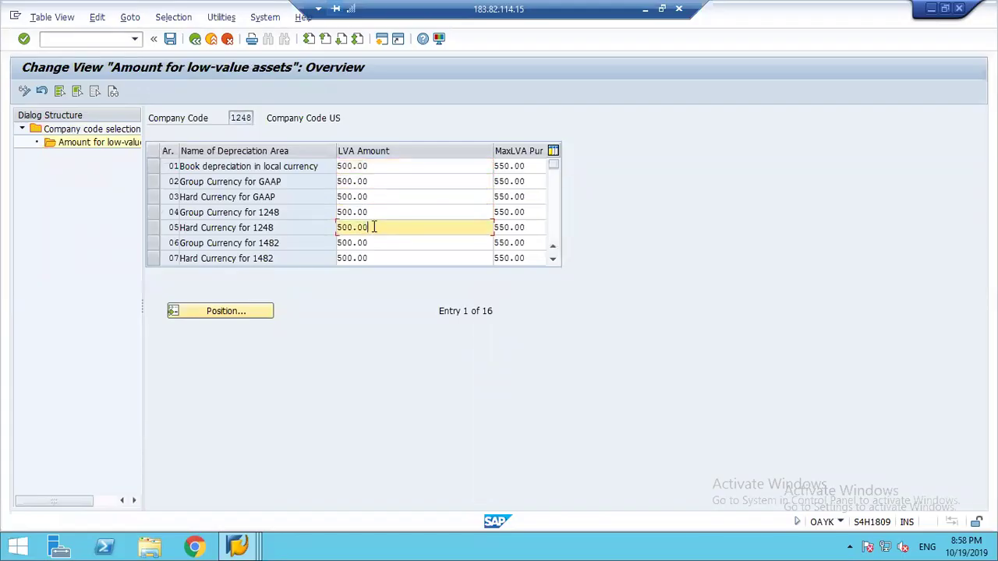
pyautogui.click(194, 39)
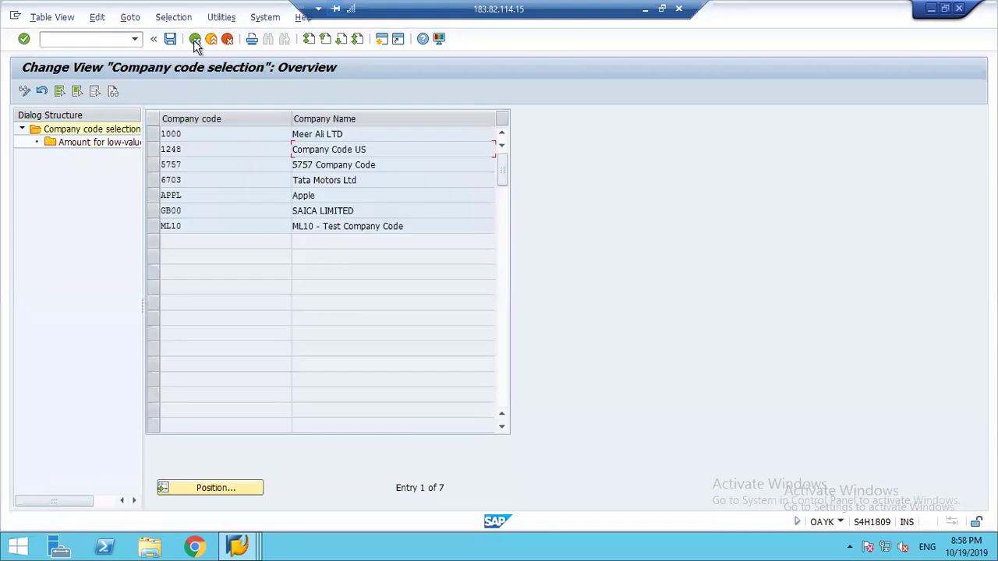
pyautogui.click(154, 149)
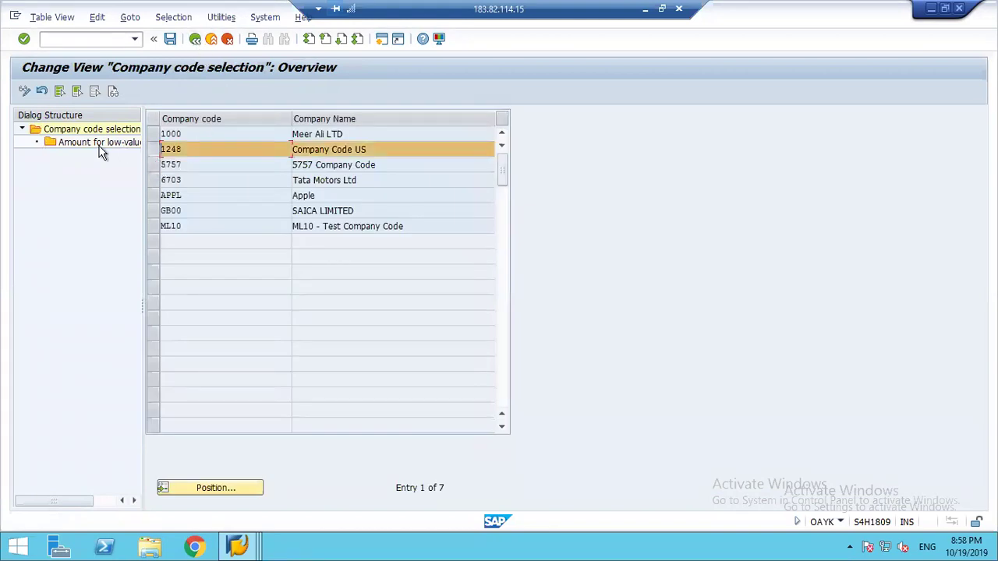
pyautogui.doubleClick(98, 145)
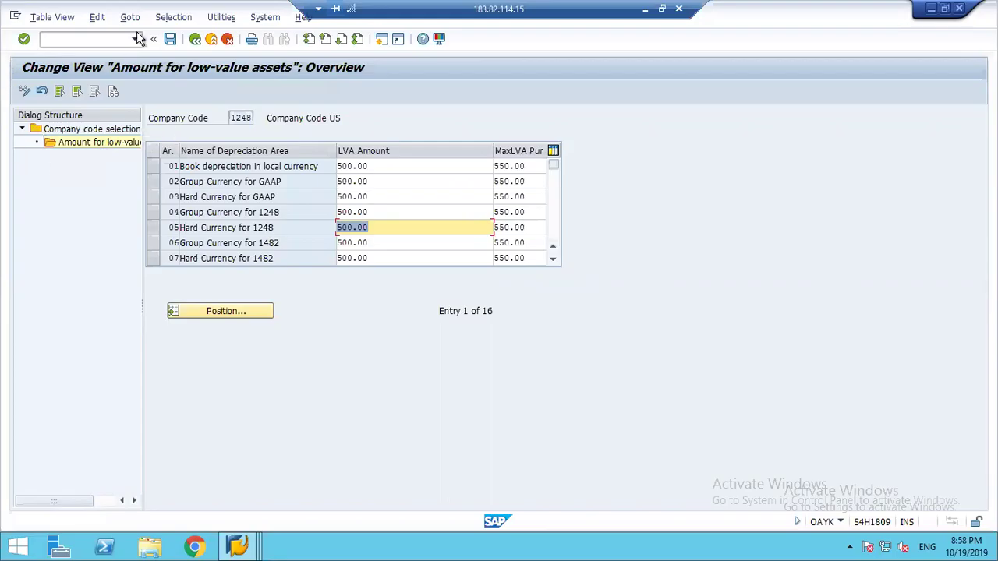
pyautogui.click(195, 41)
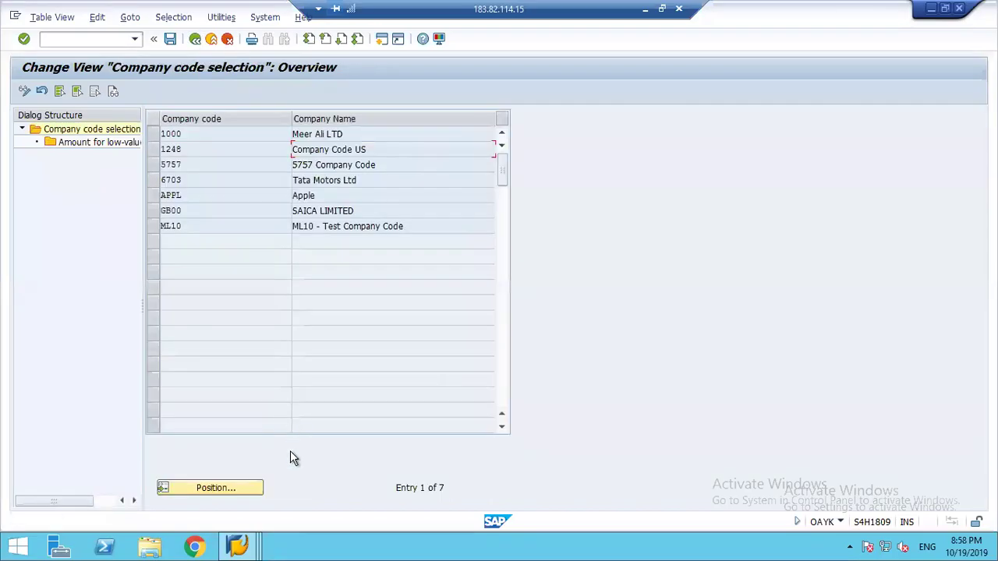
# Switch to the session with the asset acquisition entry and set the amount posted for asset 100000 to 500 USD.
pyautogui.click(241, 548)
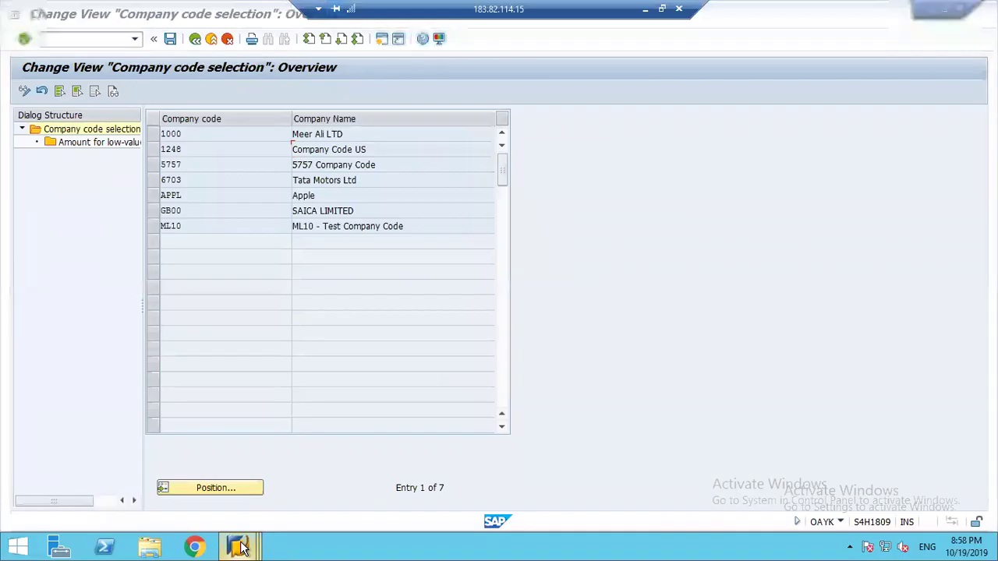
pyautogui.click(228, 483)
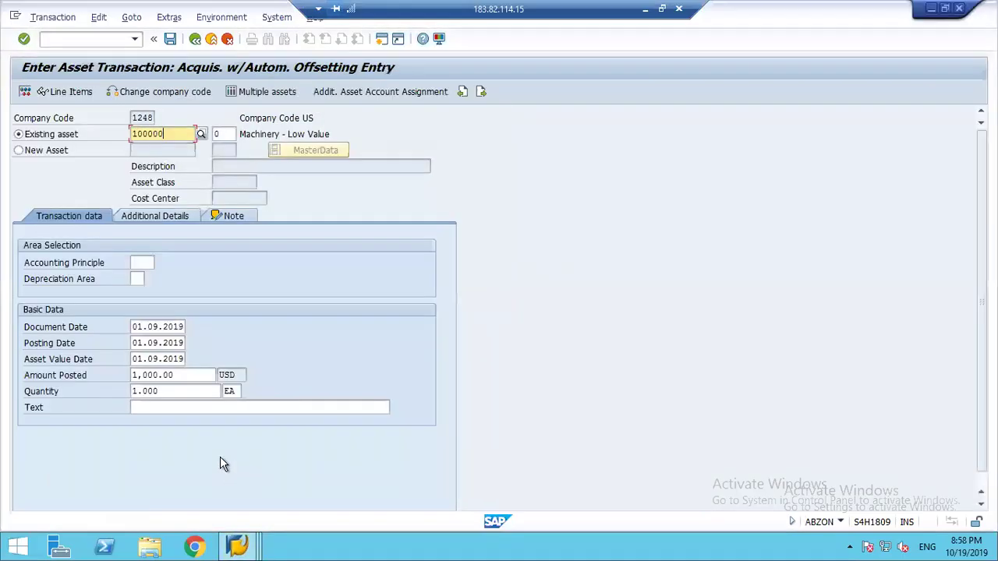
pyautogui.click(139, 377)
pyautogui.press('BackSpace')
pyautogui.press('Delete')
pyautogui.press('Delete')
pyautogui.write('5')
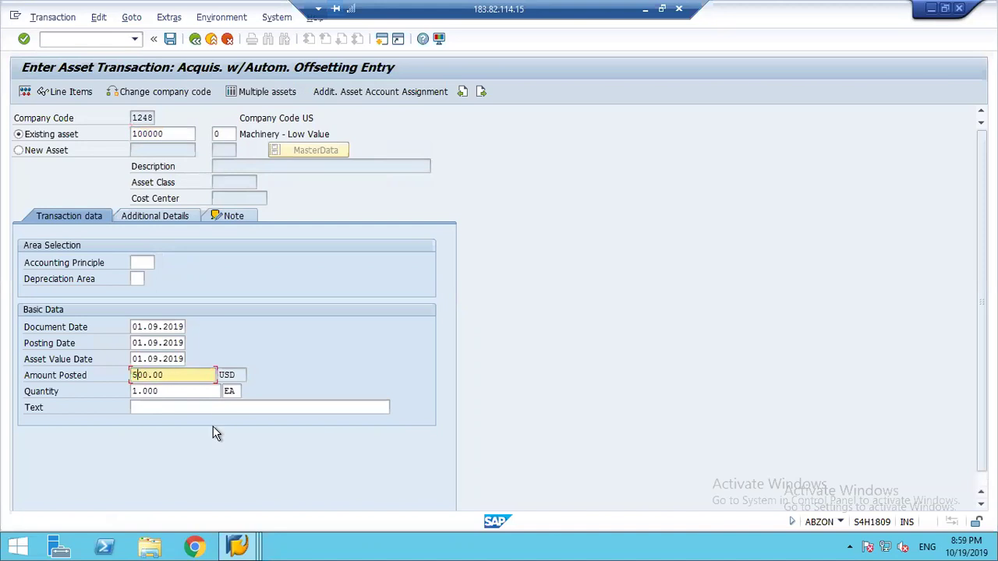
pyautogui.press('Return')
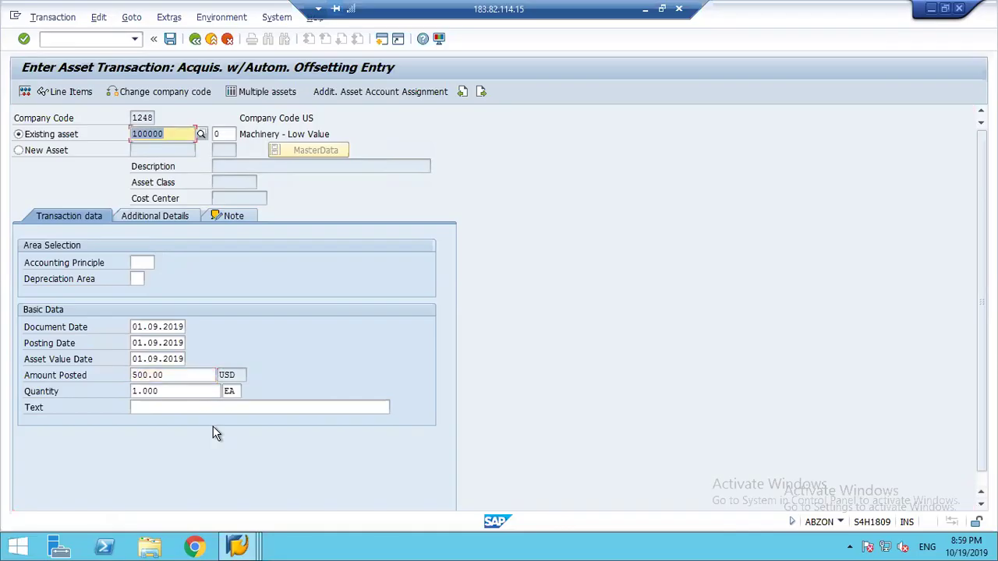
# Simulate the 500 USD acquisition posting, read its error log, and return to the transaction entry.
pyautogui.click(24, 93)
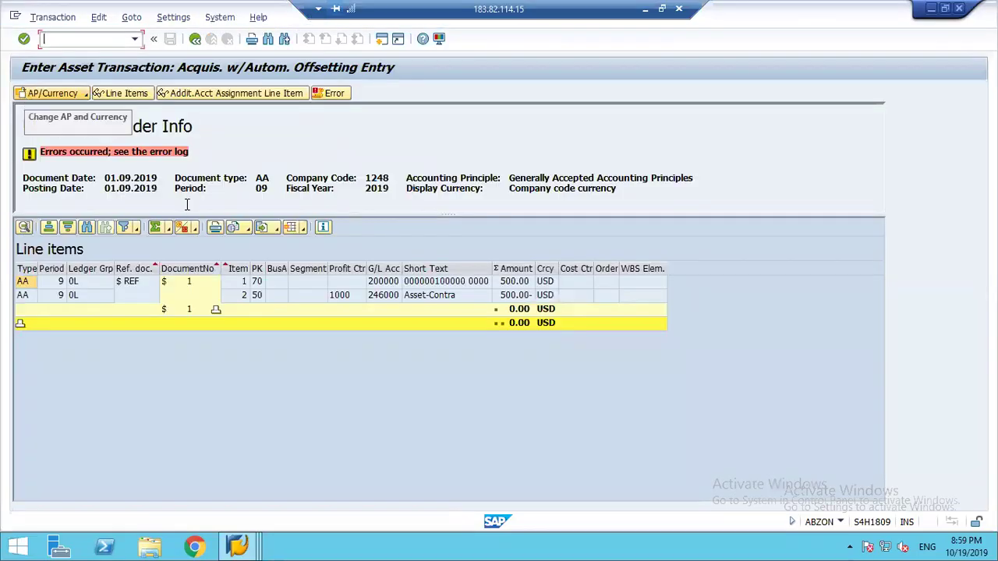
pyautogui.click(333, 94)
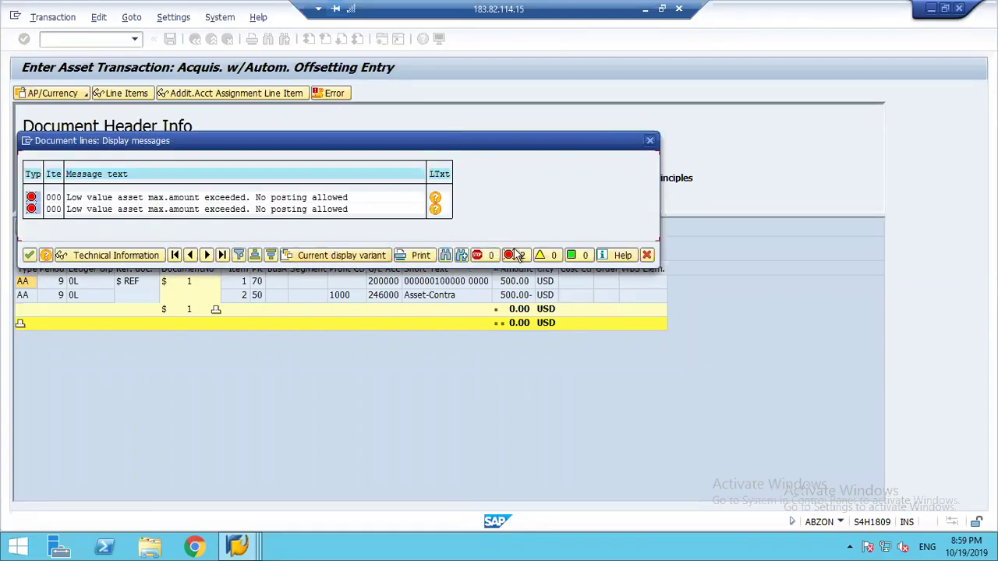
pyautogui.click(646, 255)
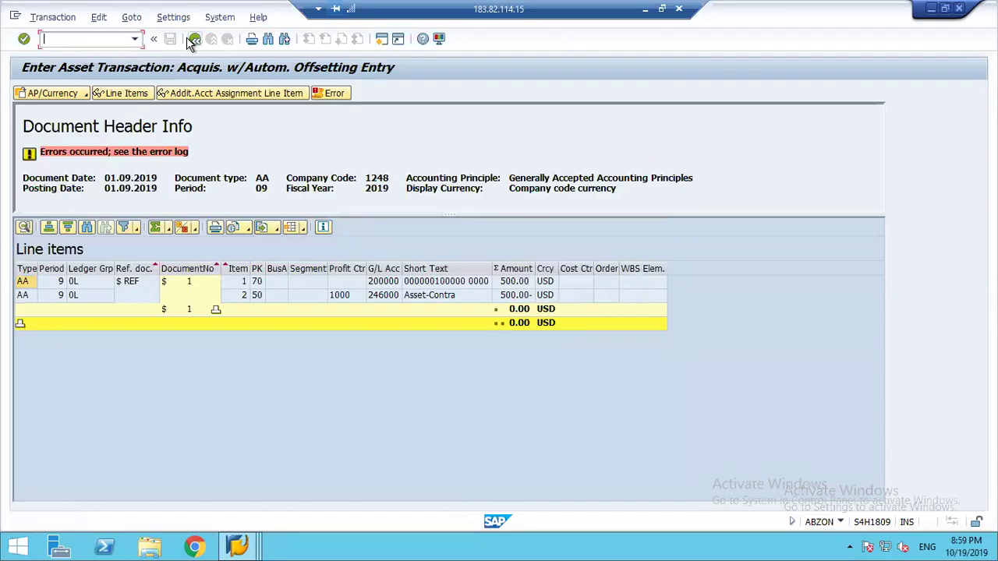
pyautogui.click(195, 39)
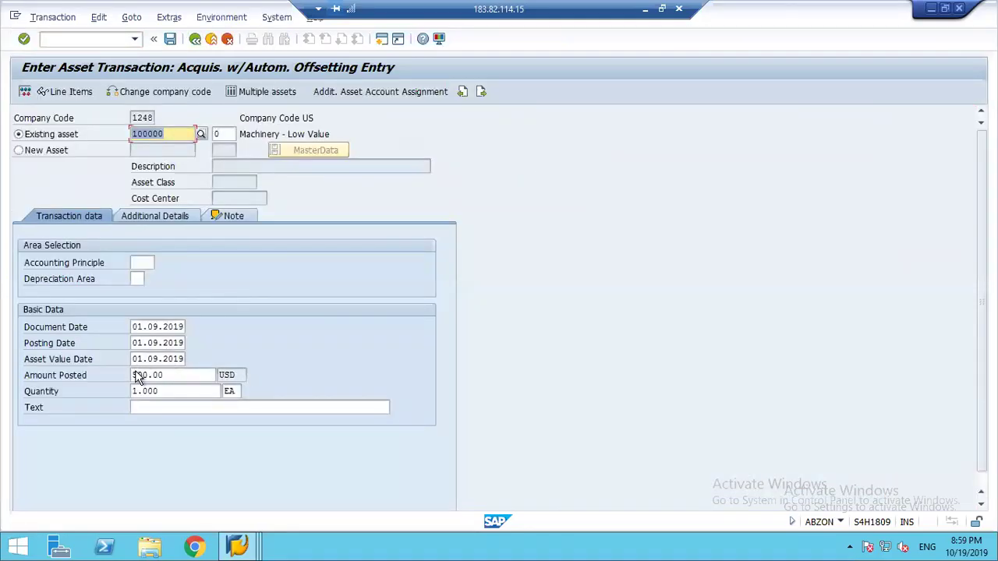
# Set the amount posted to 400 USD, simulate the acquisition posting, and return to the transaction entry.
pyautogui.click(136, 375)
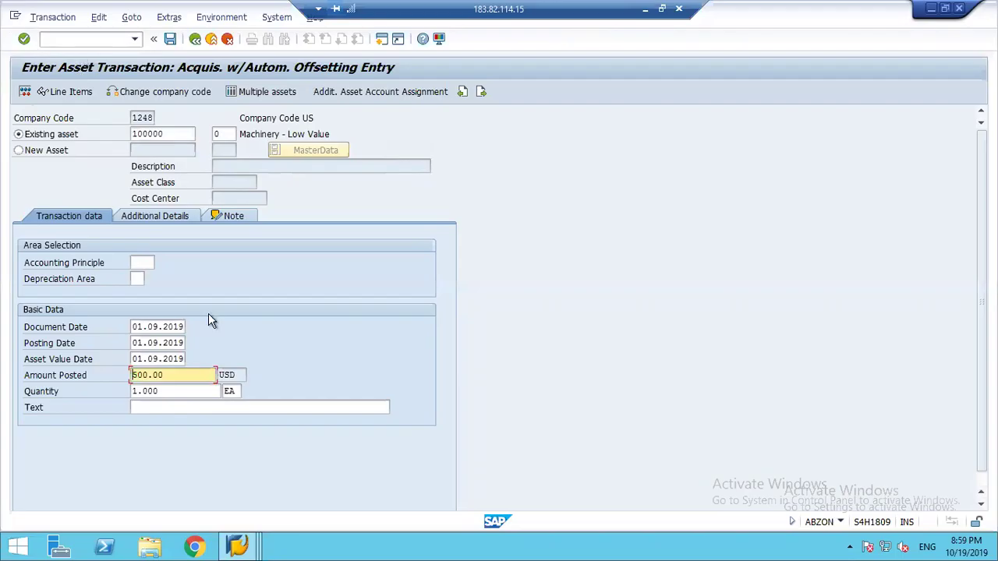
pyautogui.write('4')
pyautogui.press('Delete')
pyautogui.click(25, 92)
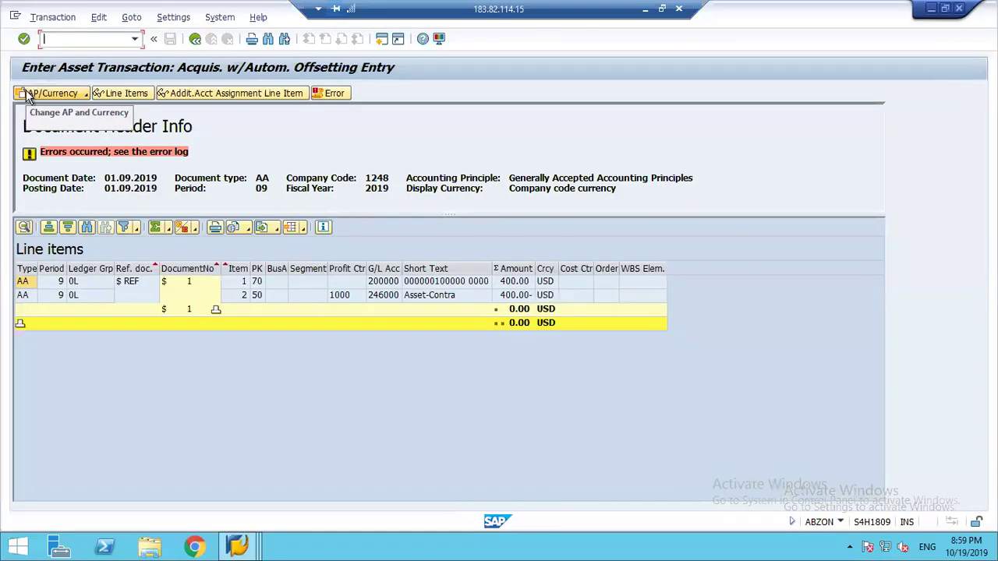
pyautogui.click(195, 40)
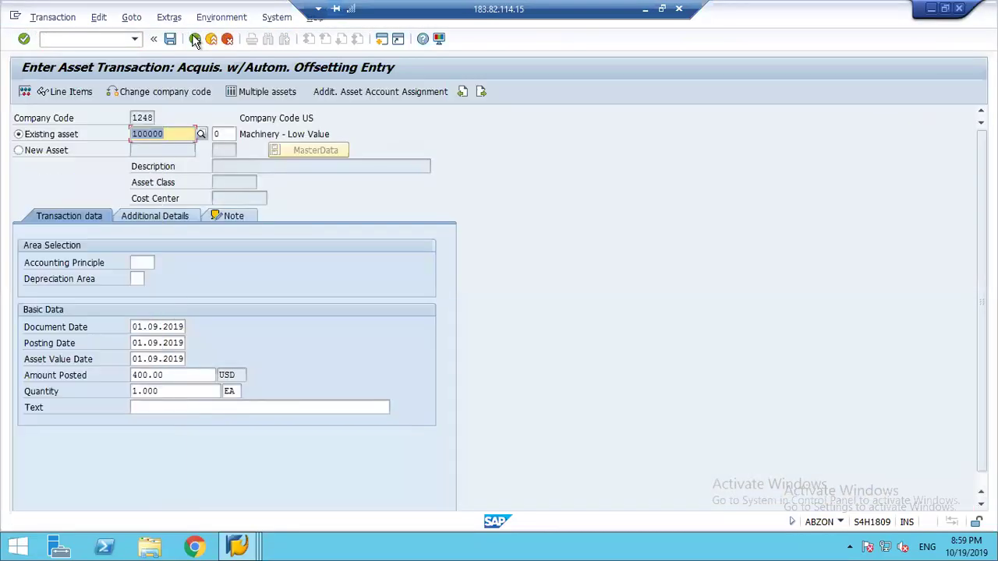
# Exit the acquisition entry without keeping its data and restart transaction ABZON - Acquis. w/Autom. Offsetting Entry.
pyautogui.click(210, 39)
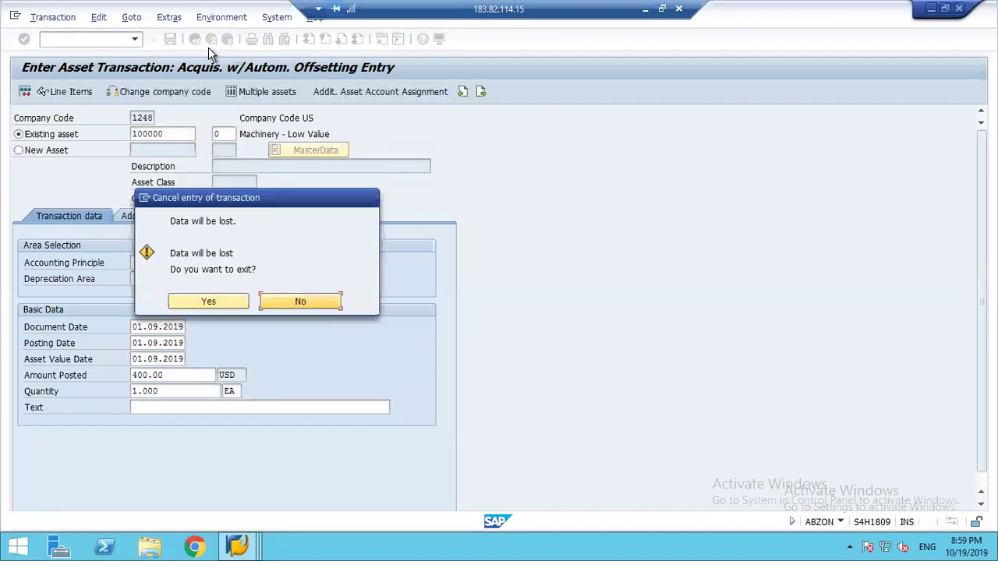
pyautogui.click(205, 302)
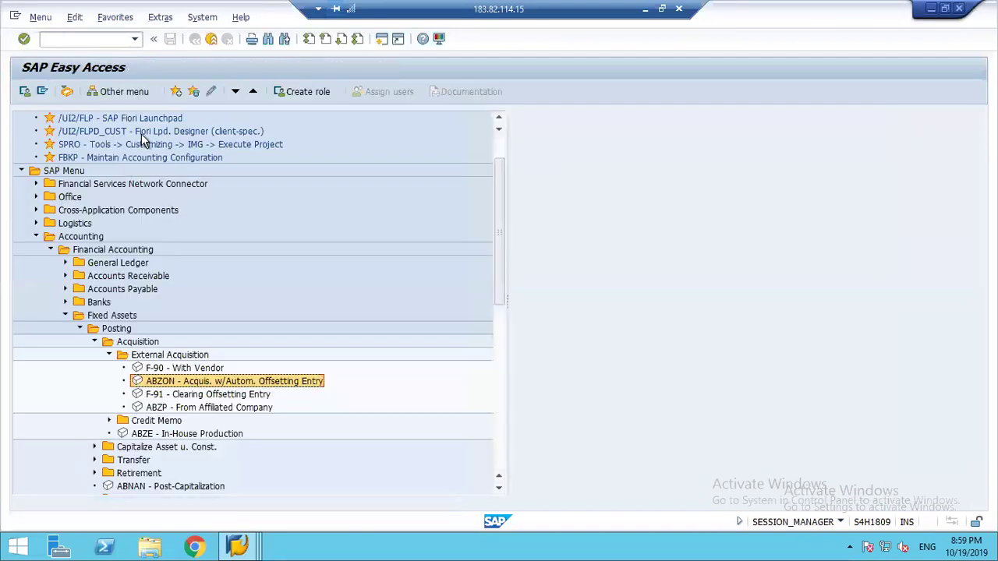
pyautogui.doubleClick(178, 382)
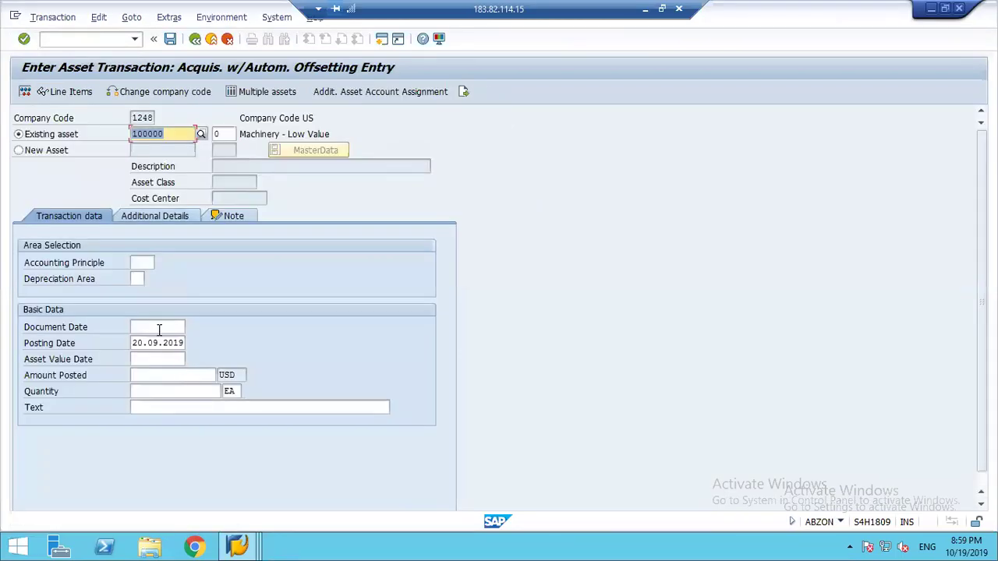
# Enter 01.09.2019 as document, posting and asset value date, with amount posted 400 USD and quantity 1 EA.
pyautogui.click(167, 327)
pyautogui.write('01092019')
pyautogui.press('Tab')
pyautogui.write('010920')
pyautogui.press('Tab')
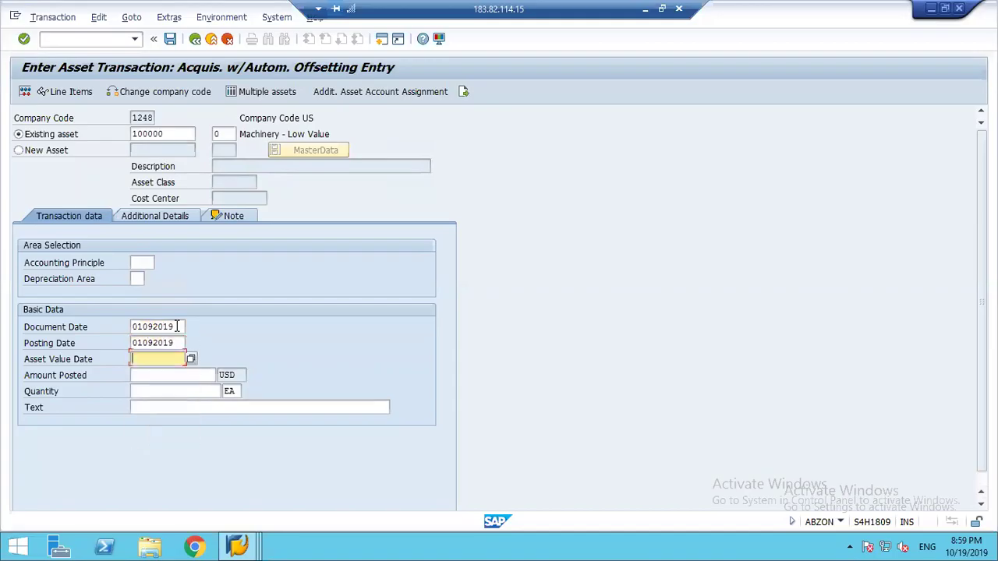
pyautogui.write('01092019')
pyautogui.press('Tab')
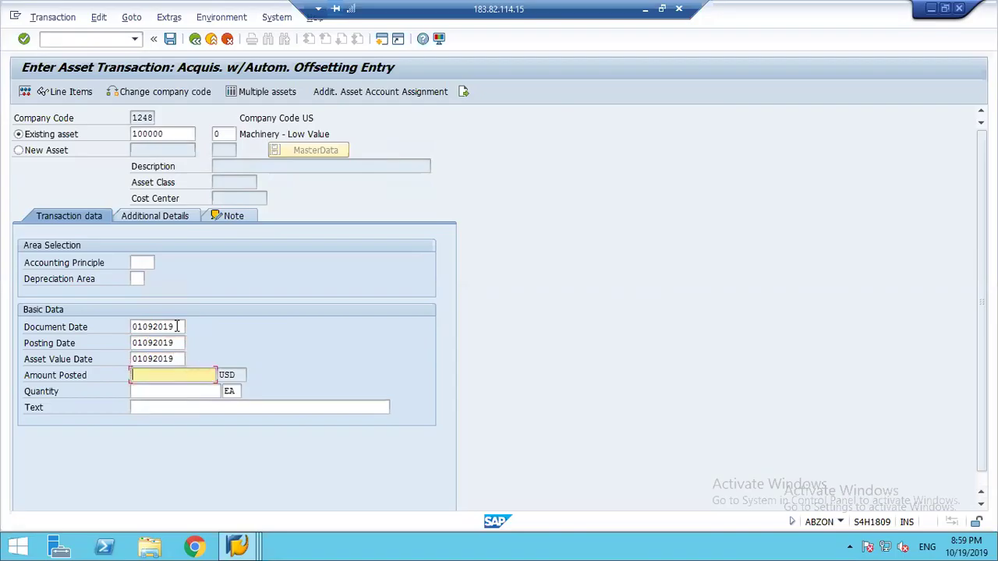
pyautogui.write('400')
pyautogui.press('Tab')
pyautogui.write('1')
pyautogui.press('Tab')
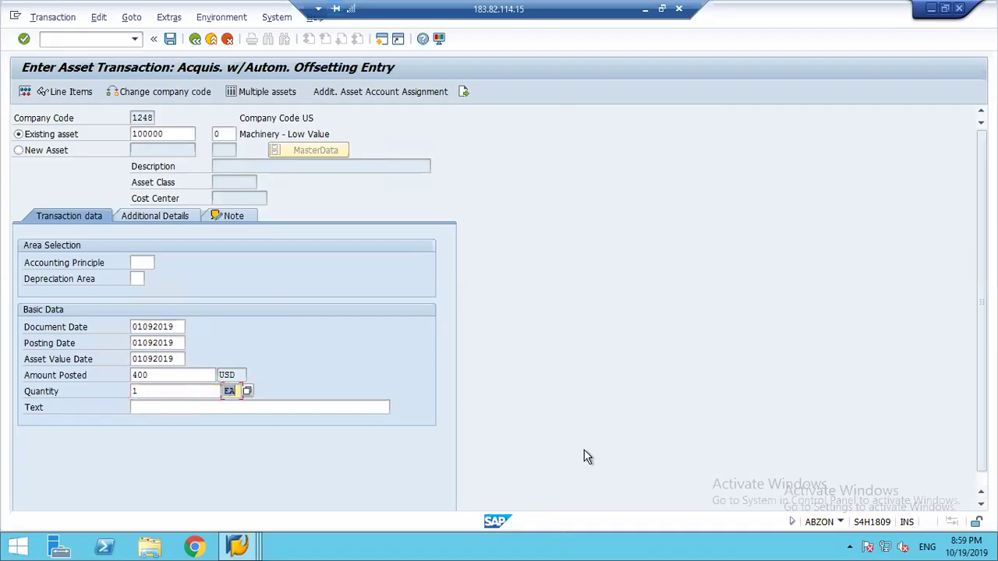
# In the additional details of the acquisition, set the offsetting account to 246000.
pyautogui.click(173, 225)
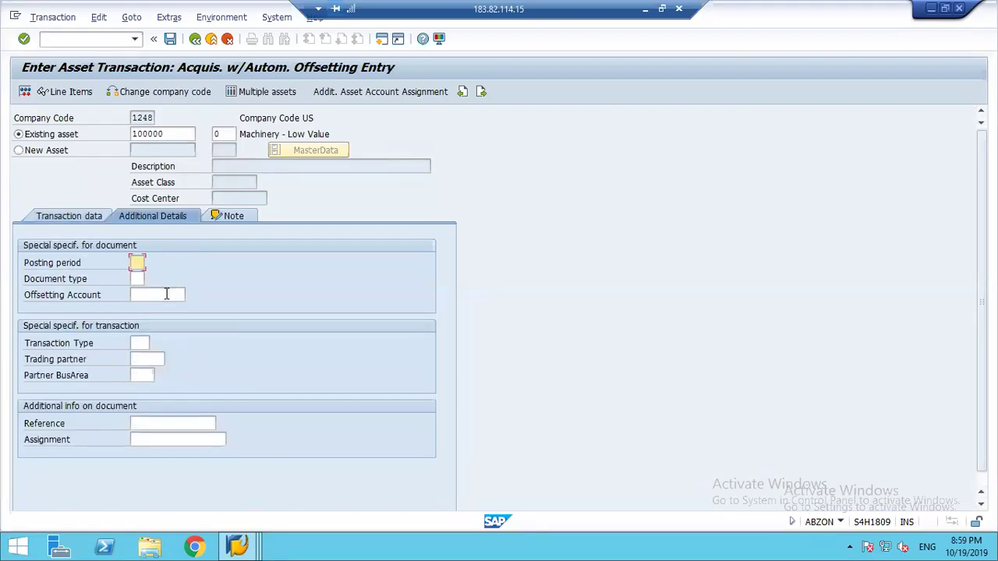
pyautogui.click(166, 294)
pyautogui.click(166, 294)
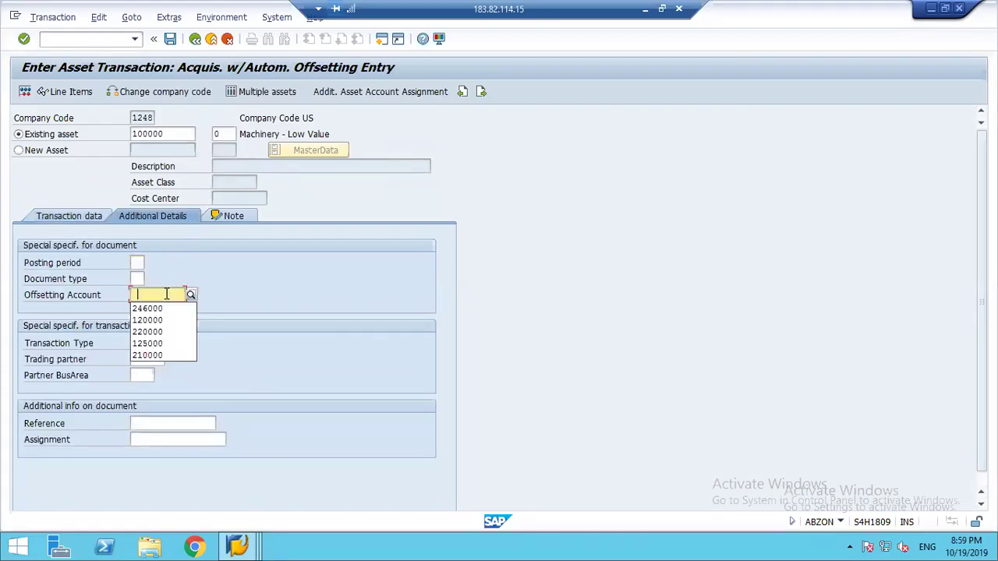
pyautogui.press('Down')
pyautogui.press('Return')
pyautogui.press('Return')
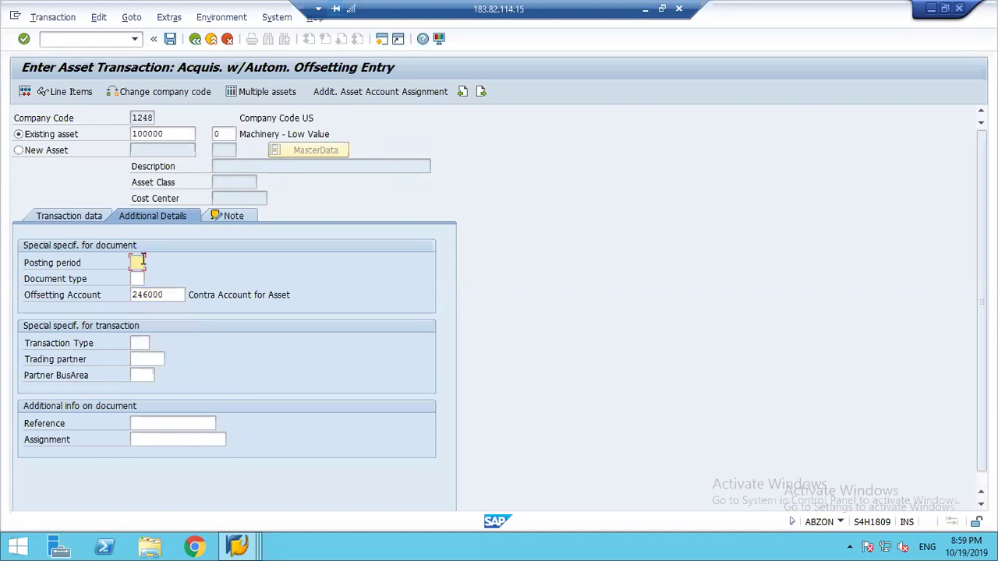
# Simulate the 400 USD acquisition, read the long text of the first error message, and return to the transaction entry.
pyautogui.click(25, 92)
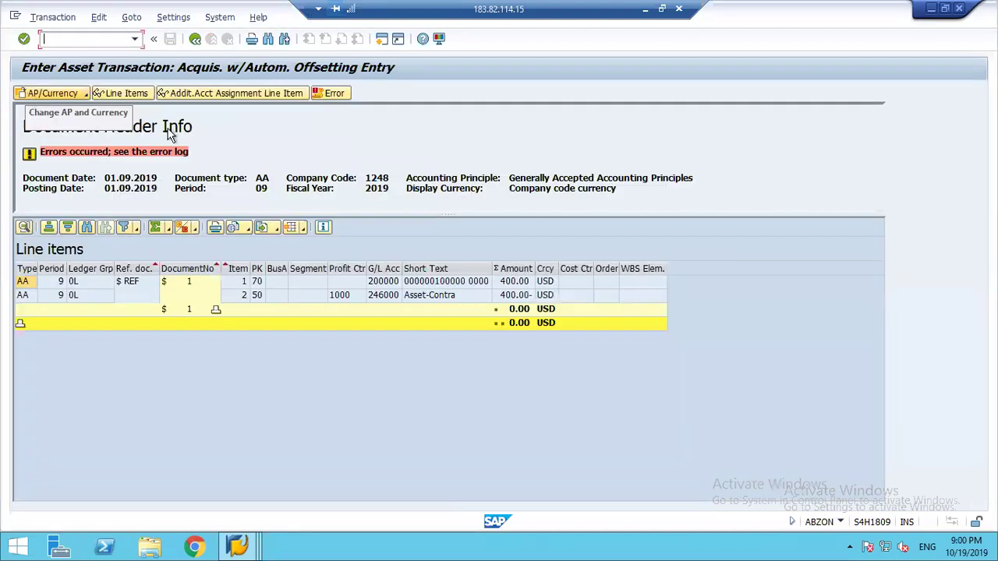
pyautogui.click(330, 94)
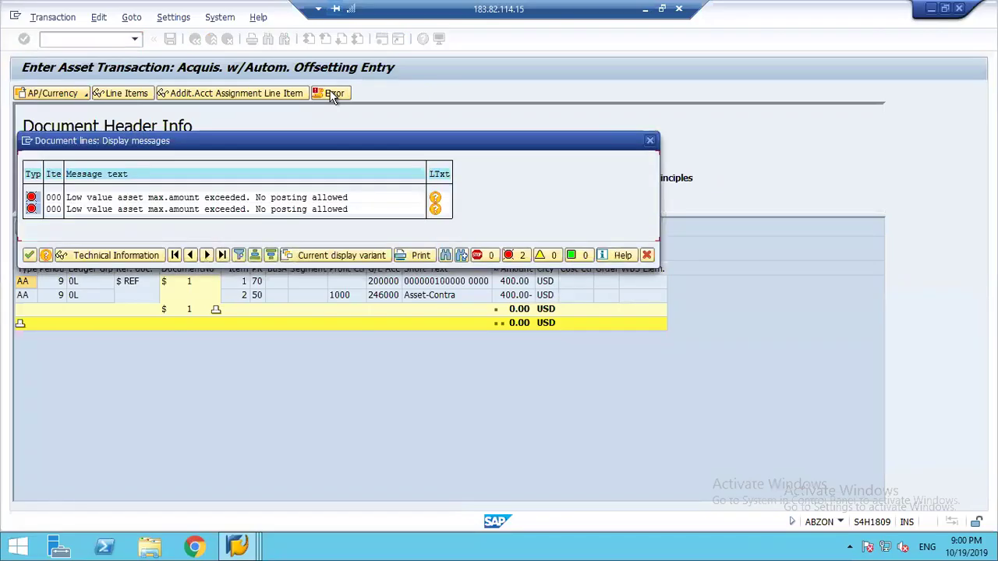
pyautogui.click(436, 201)
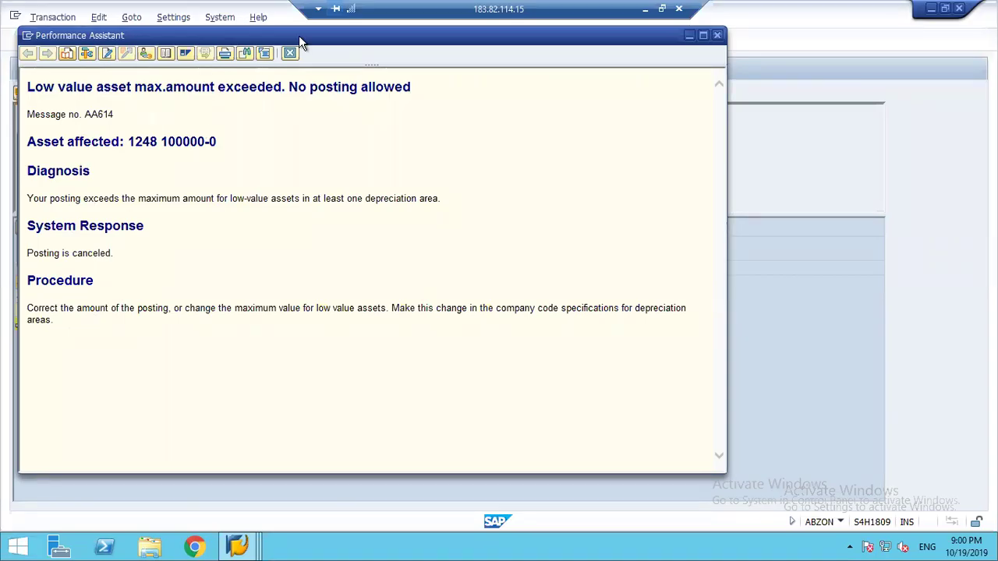
pyautogui.press('Escape')
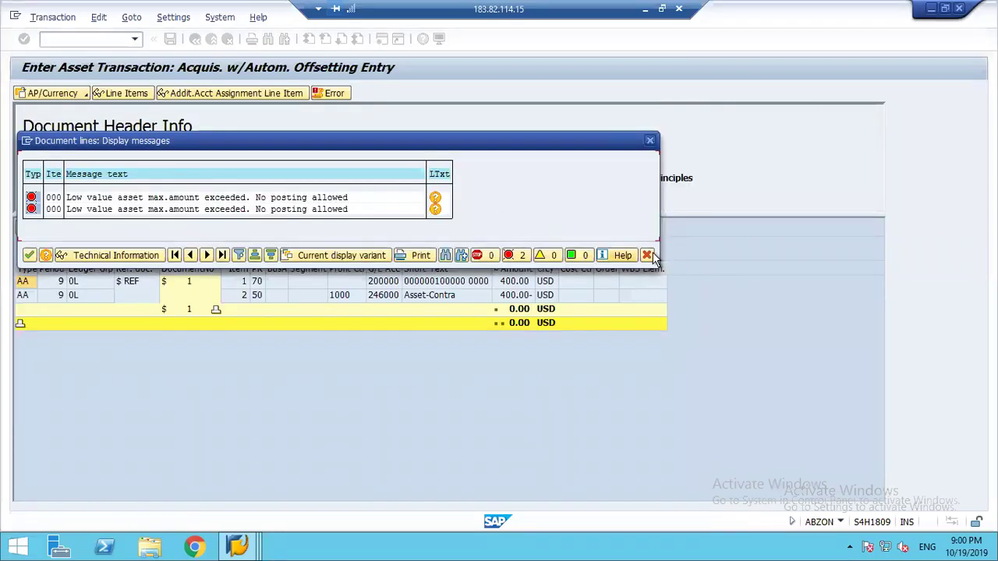
pyautogui.click(648, 256)
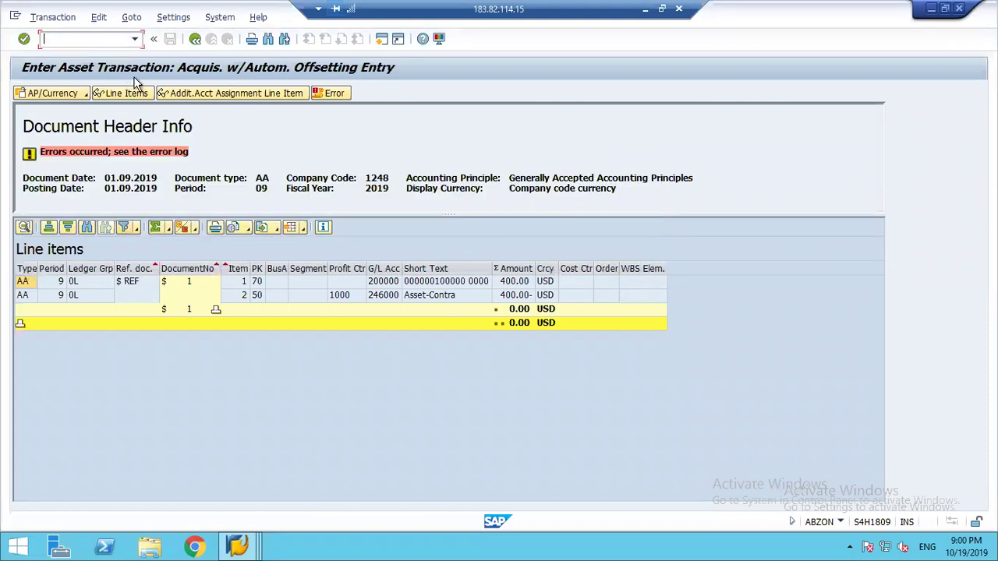
pyautogui.click(195, 39)
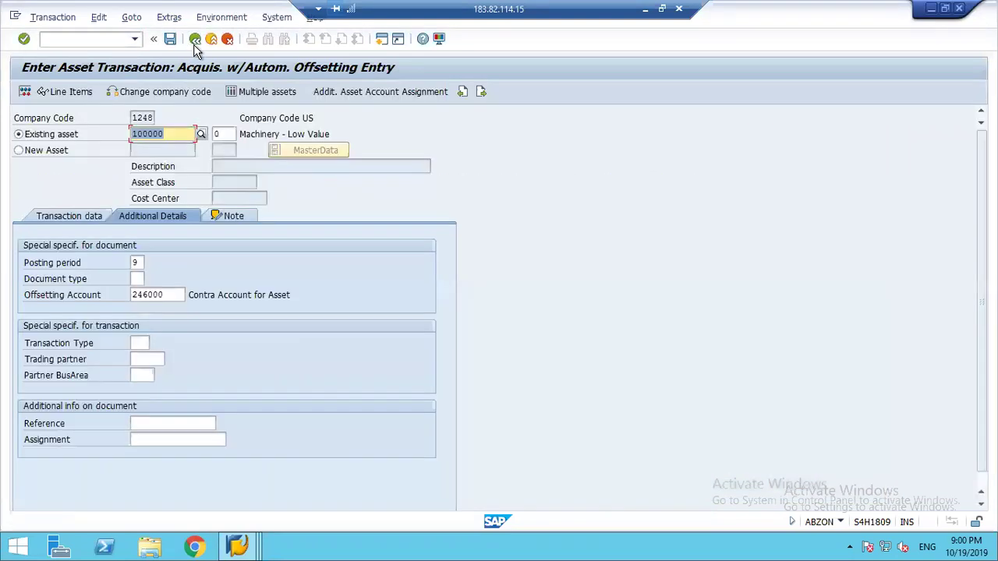
# Set the acquisition's amount posted to 300 USD and clear the quantity and its unit.
pyautogui.click(49, 219)
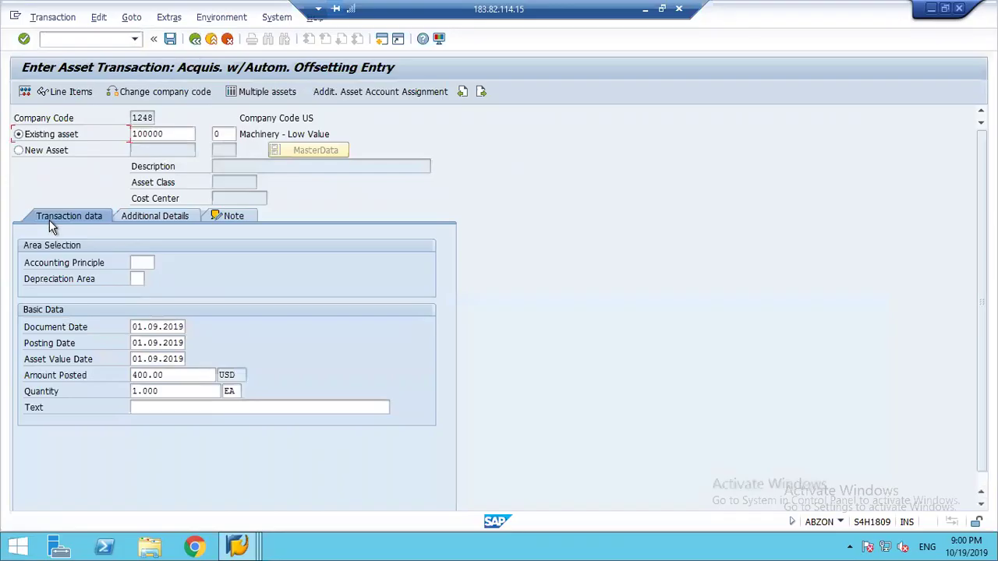
pyautogui.click(134, 377)
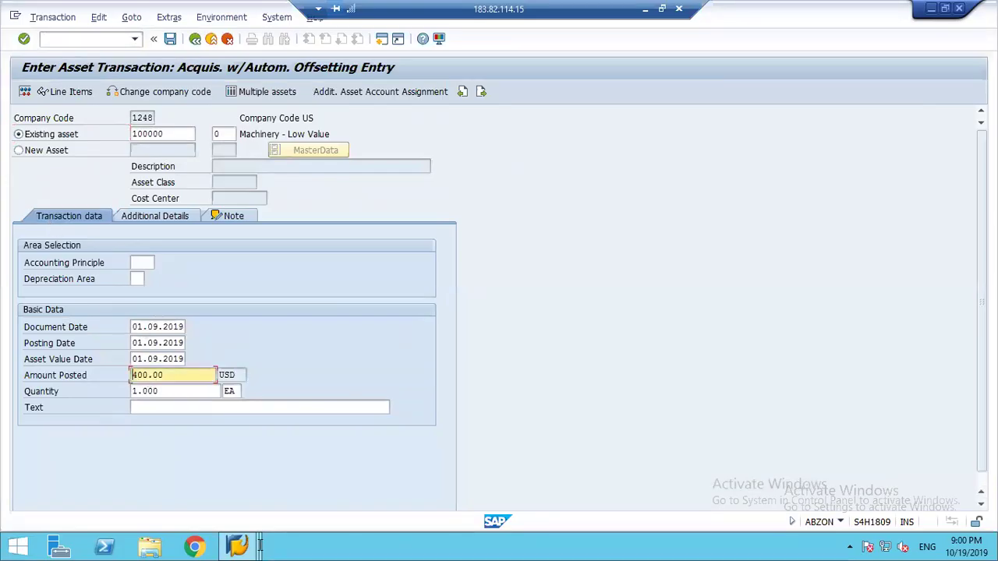
pyautogui.moveTo(260, 548)
pyautogui.write('3')
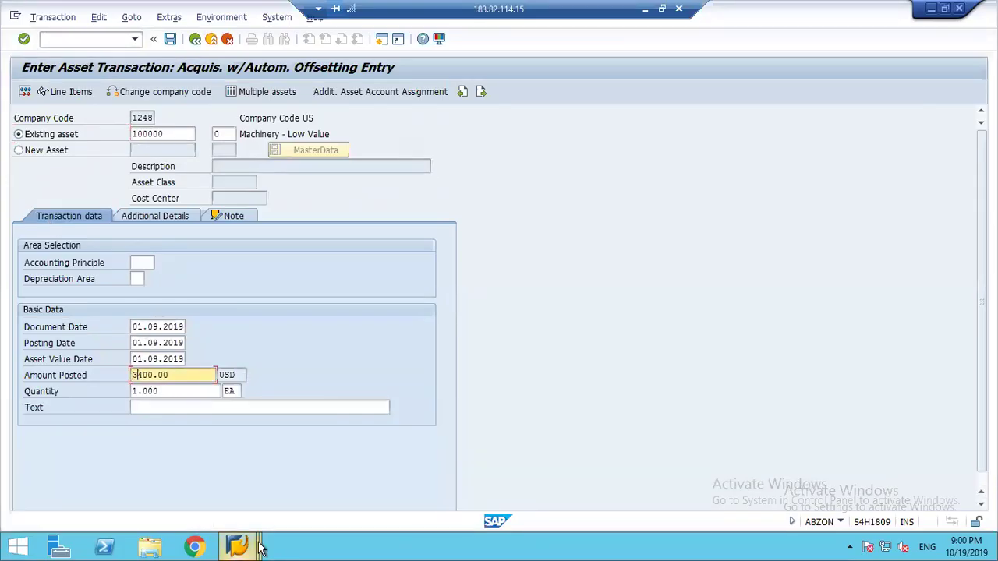
pyautogui.press('Delete')
pyautogui.press('Tab')
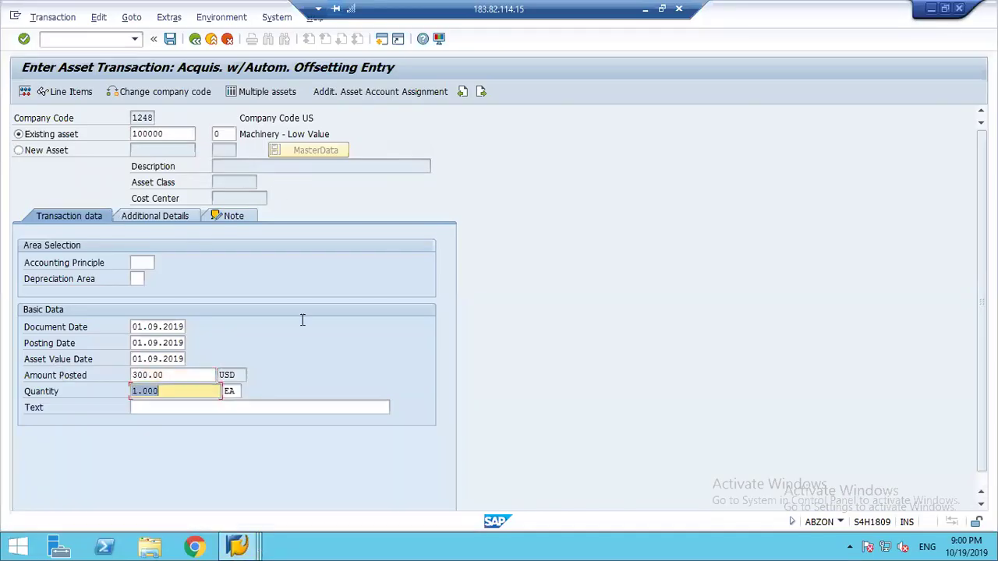
pyautogui.press('Delete')
pyautogui.press('Tab')
pyautogui.press('Delete')
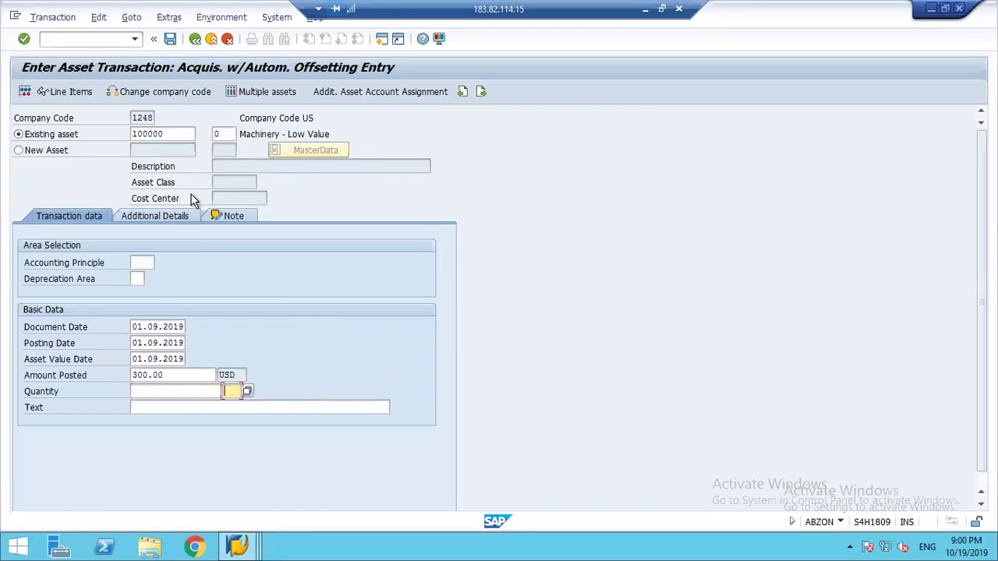
# Simulate the 300 USD acquisition and read its error messages.
pyautogui.click(172, 217)
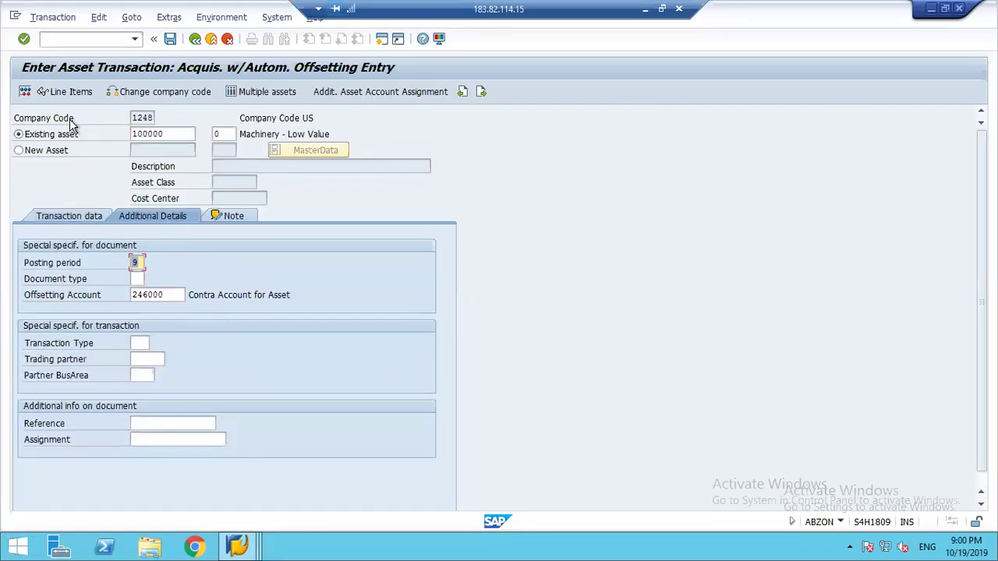
pyautogui.click(24, 92)
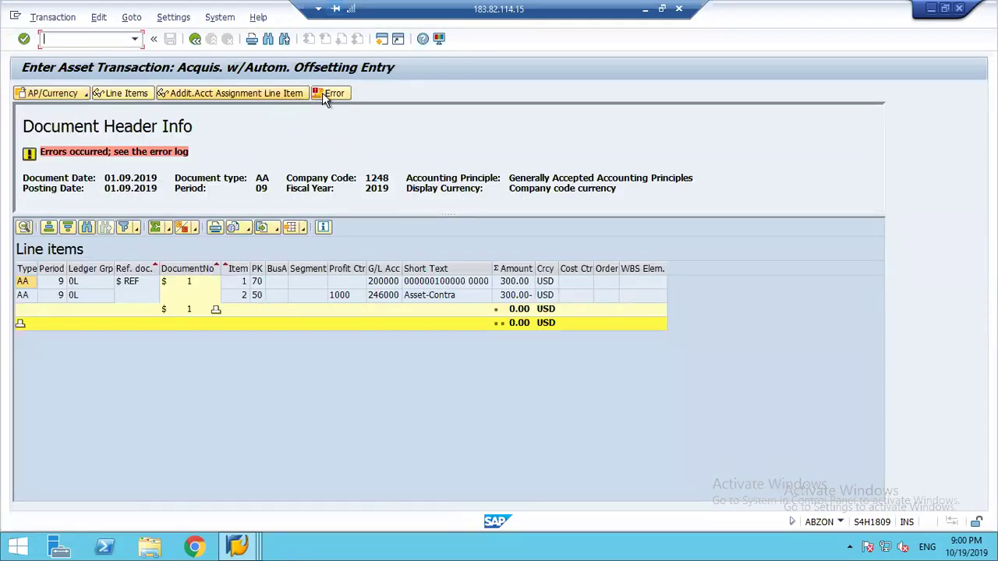
pyautogui.click(330, 92)
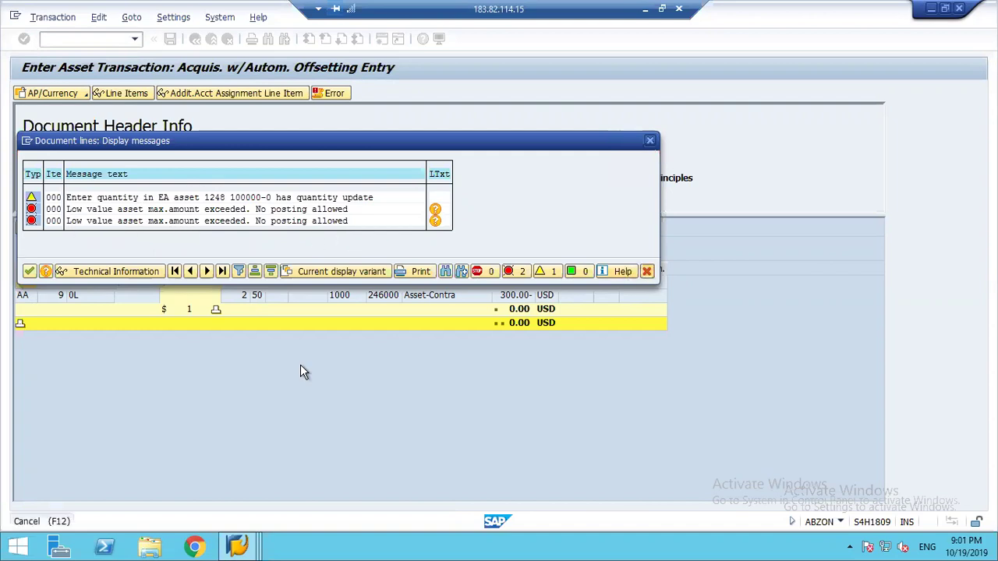
pyautogui.press('F12')
# Switch to the low-value asset settings session and open the amounts for low-value assets of company code 1248.
pyautogui.click(238, 546)
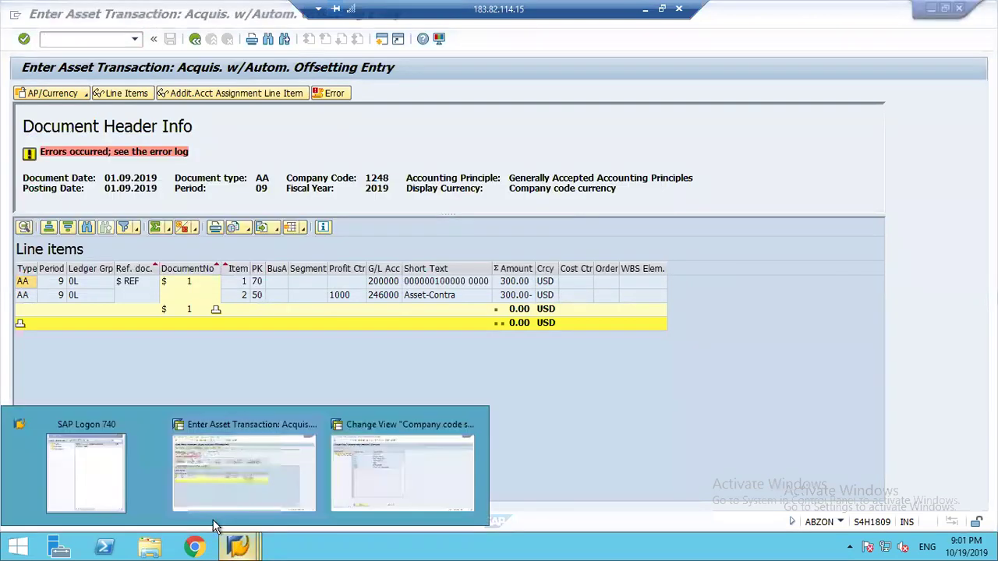
pyautogui.click(367, 482)
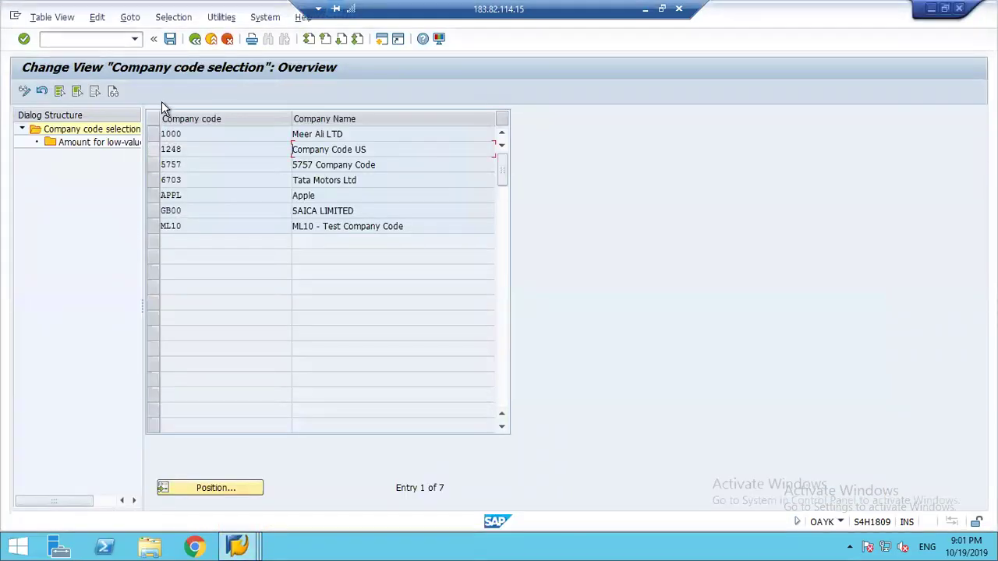
pyautogui.click(155, 152)
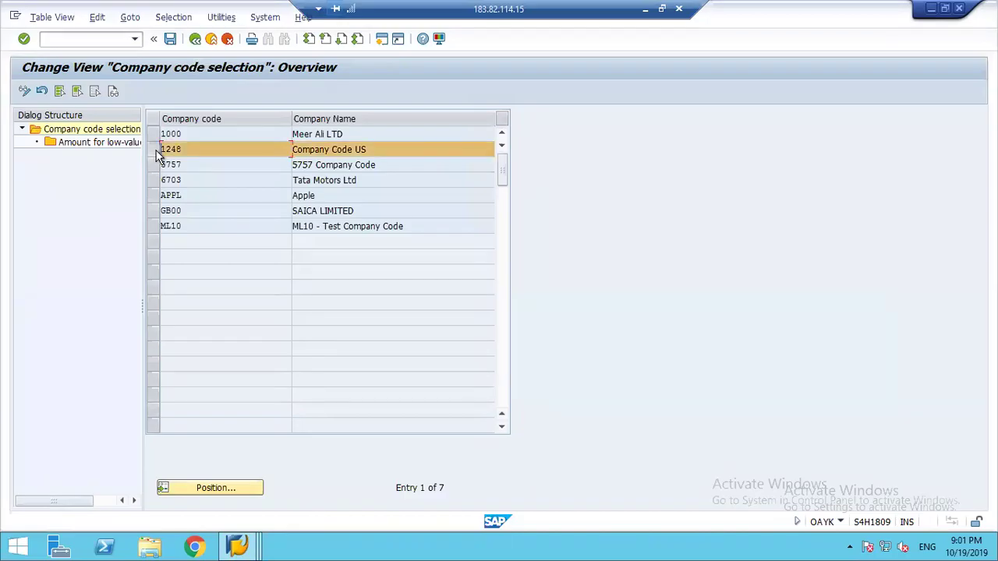
pyautogui.doubleClick(103, 145)
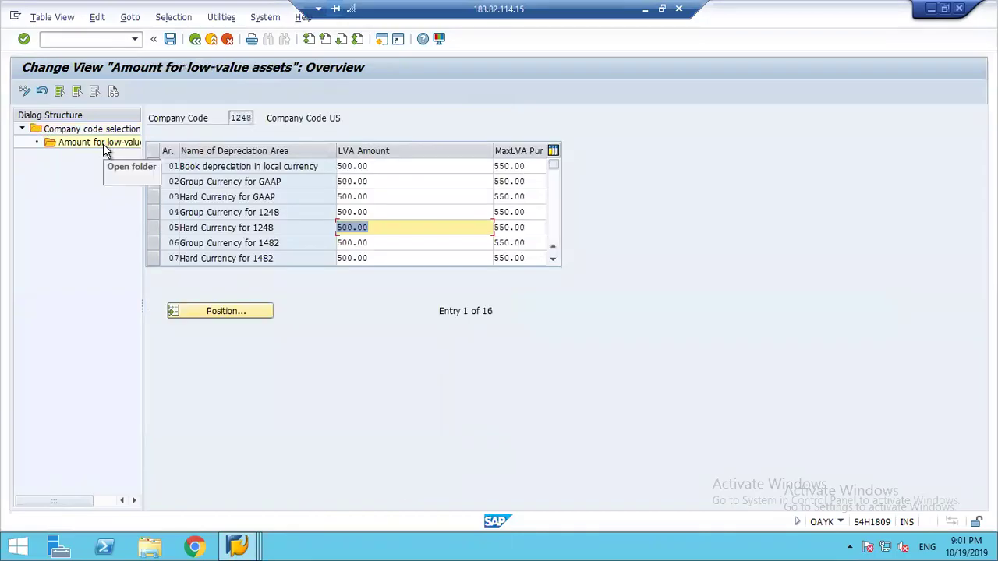
# Set the LVA Amount of depreciation area 01, Book depreciation in local currency, to 1000.
pyautogui.click(383, 167)
pyautogui.press('BackSpace')
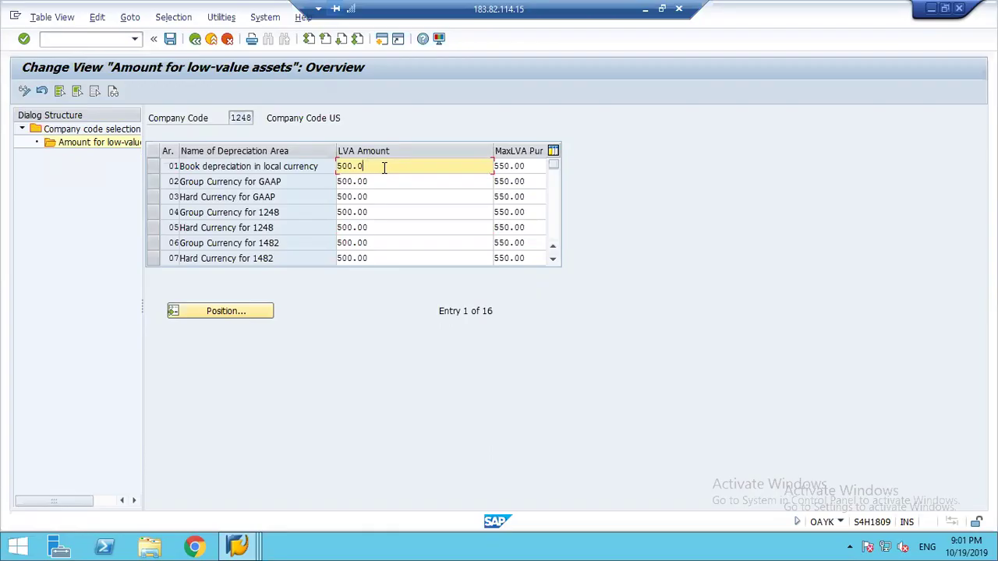
pyautogui.press('BackSpace')
pyautogui.press('BackSpace')
pyautogui.press('BackSpace')
pyautogui.press('BackSpace')
pyautogui.press('BackSpace')
pyautogui.write('1000')
pyautogui.press('Down')
# Copy area 01's LVA Amount of 1000 into both the LVA and MaxLVA Pur amounts of area 02.
pyautogui.click(384, 166)
pyautogui.hotkey('shift', 'Left')
pyautogui.hotkey('shift', 'Left')
pyautogui.hotkey('shift', 'Left')
pyautogui.hotkey('shift', 'Left')
pyautogui.hotkey('ctrl', 'c')
pyautogui.press('Tab')
pyautogui.press('Tab')
pyautogui.hotkey('ctrl', 'v')
pyautogui.press('Tab')
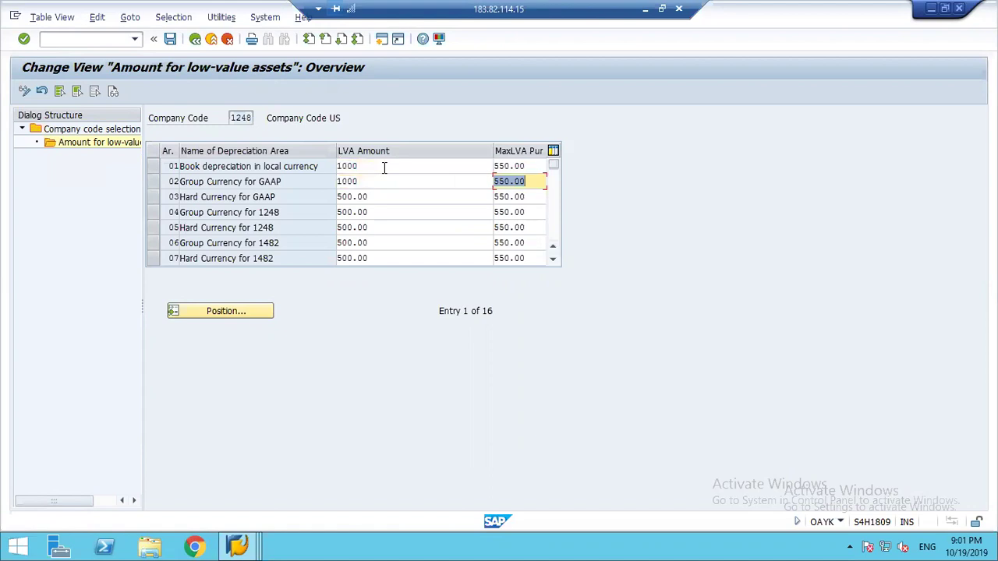
pyautogui.hotkey('ctrl', 'v')
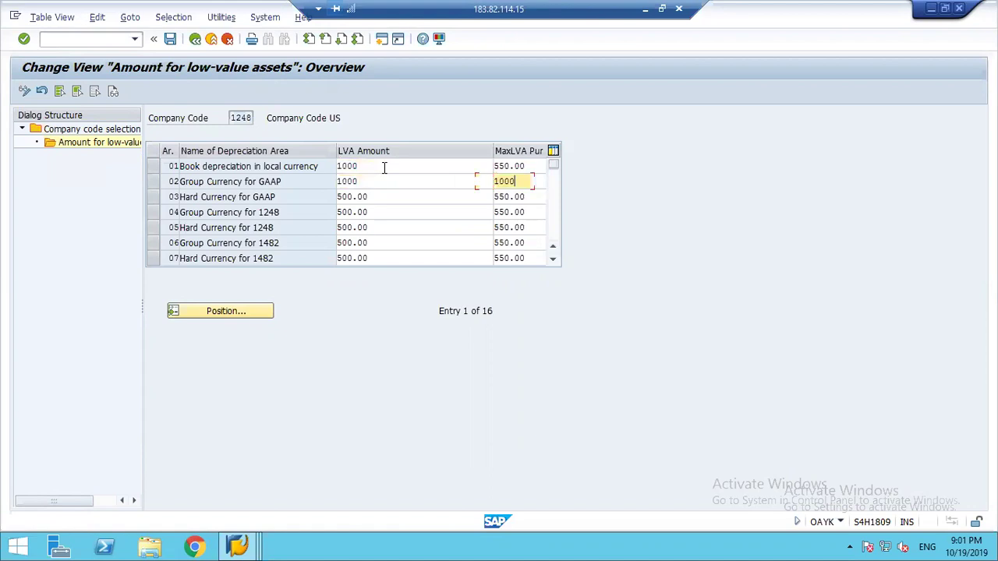
# Copy the 1000 from area 02 into the MaxLVA Pur amount of area 01.
pyautogui.hotkey('shift', 'Tab')
pyautogui.hotkey('ctrl', 'c')
pyautogui.hotkey('shift', 'Tab')
pyautogui.hotkey('ctrl', 'v')
# Set the LVA and MaxLVA Pur amounts of depreciation areas 03 and 04 to 1000.
pyautogui.press('Tab')
pyautogui.press('Tab')
pyautogui.press('Tab')
pyautogui.hotkey('ctrl', 'v')
pyautogui.press('Tab')
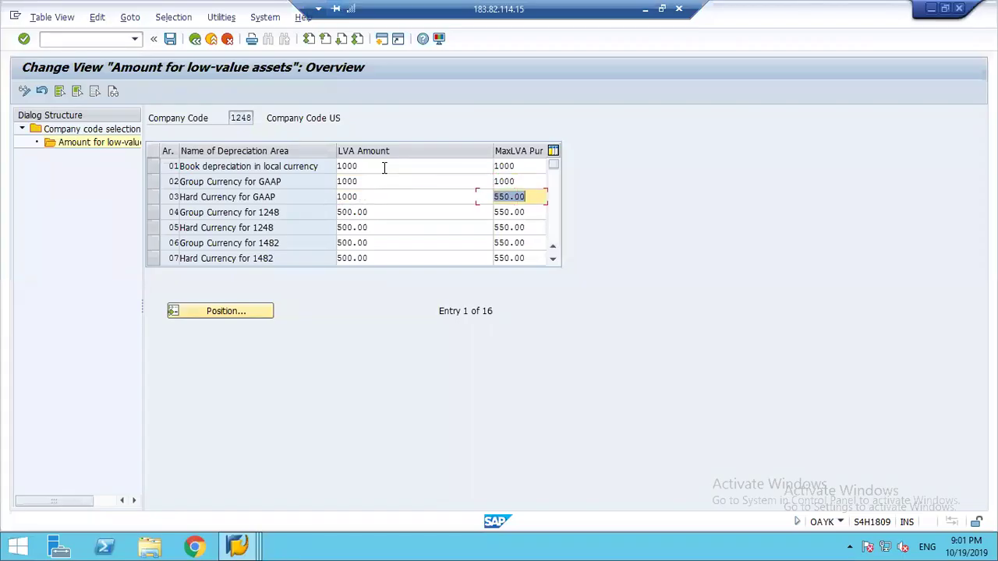
pyautogui.hotkey('ctrl', 'v')
pyautogui.press('Tab')
pyautogui.hotkey('ctrl', 'v')
pyautogui.press('Tab')
pyautogui.hotkey('ctrl', 'v')
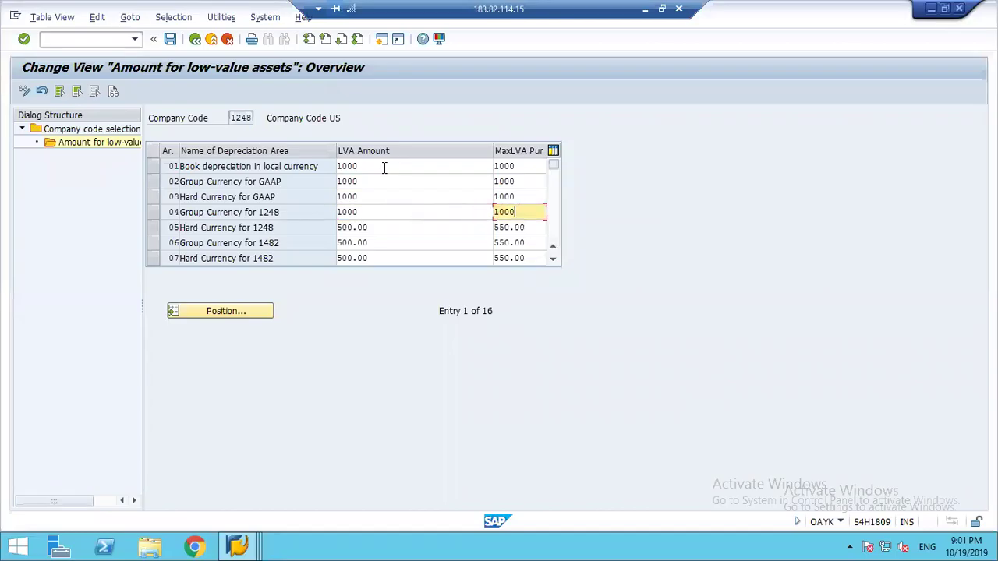
# Set the LVA and MaxLVA Pur amounts of depreciation areas 05, 06 and 07 to 1000.
pyautogui.press('Tab')
pyautogui.hotkey('ctrl', 'v')
pyautogui.press('Tab')
pyautogui.hotkey('ctrl', 'v')
pyautogui.press('Tab')
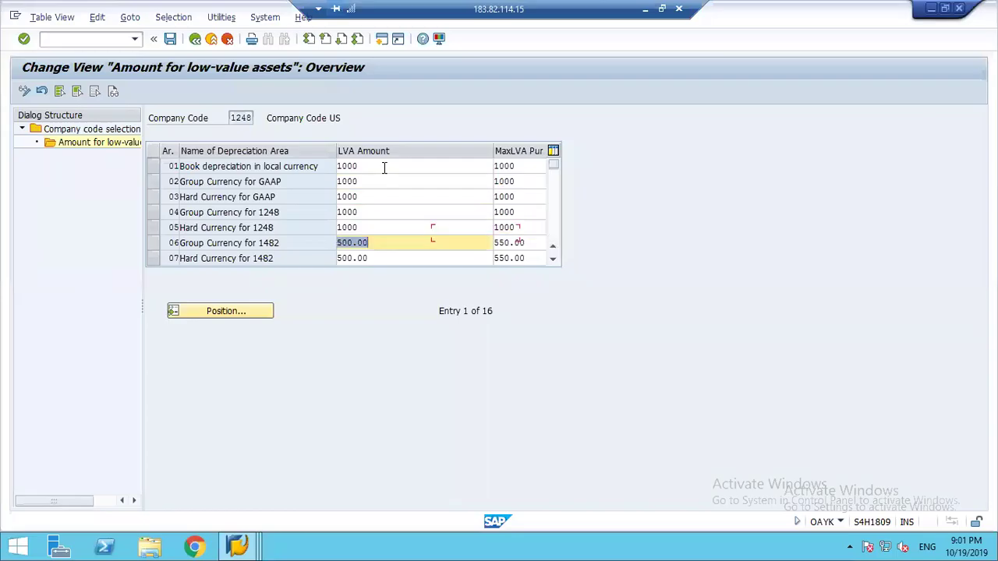
pyautogui.hotkey('ctrl', 'v')
pyautogui.press('Tab')
pyautogui.hotkey('ctrl', 'v')
pyautogui.press('Tab')
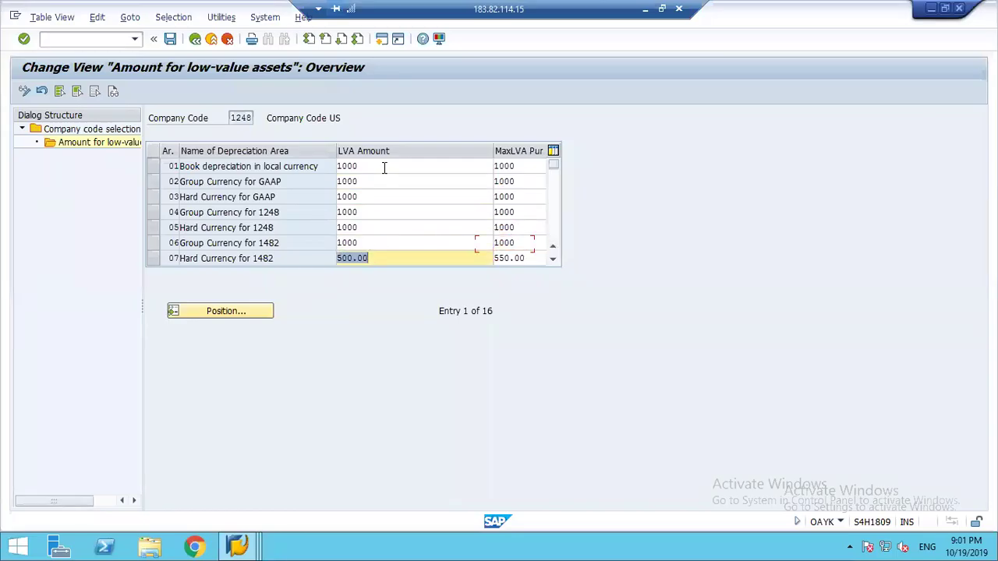
pyautogui.hotkey('ctrl', 'v')
pyautogui.press('Tab')
pyautogui.hotkey('ctrl', 'v')
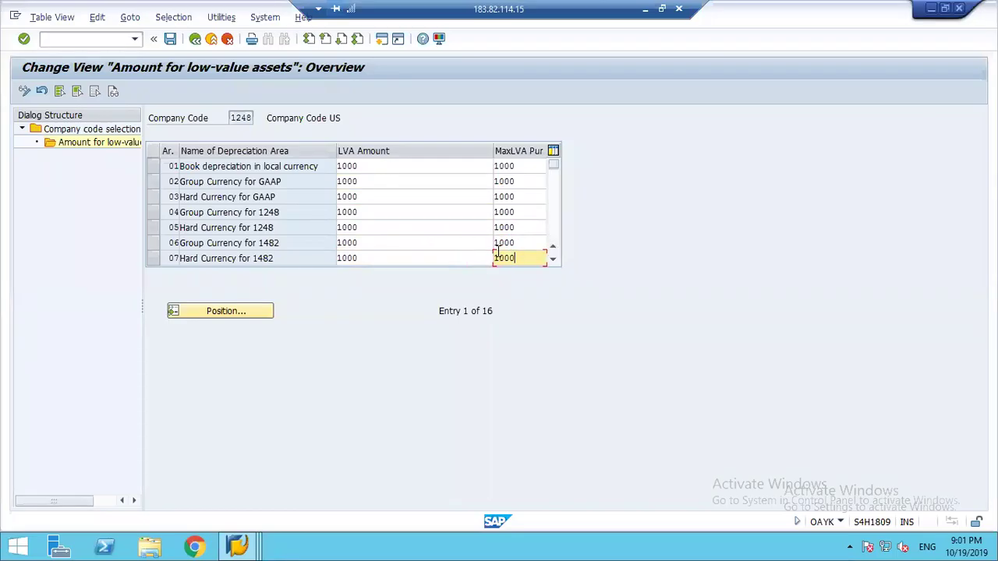
# Set the LVA and MaxLVA Pur amounts of depreciation areas 32, 31 and 30 to 1000.
pyautogui.click(552, 240)
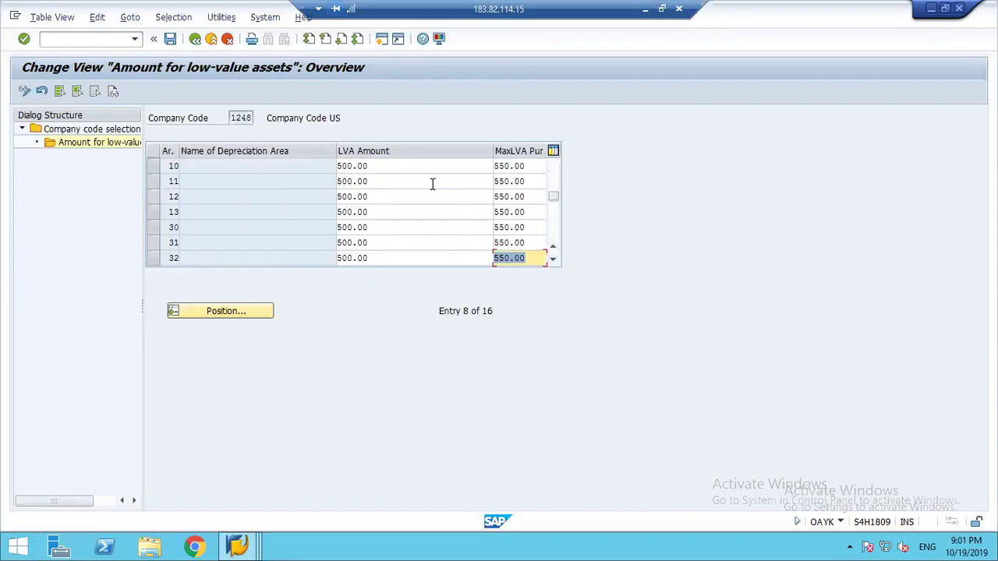
pyautogui.hotkey('ctrl', 'v')
pyautogui.hotkey('shift', 'Tab')
pyautogui.hotkey('ctrl', 'v')
pyautogui.press('Up')
pyautogui.press('Tab')
pyautogui.hotkey('ctrl', 'v')
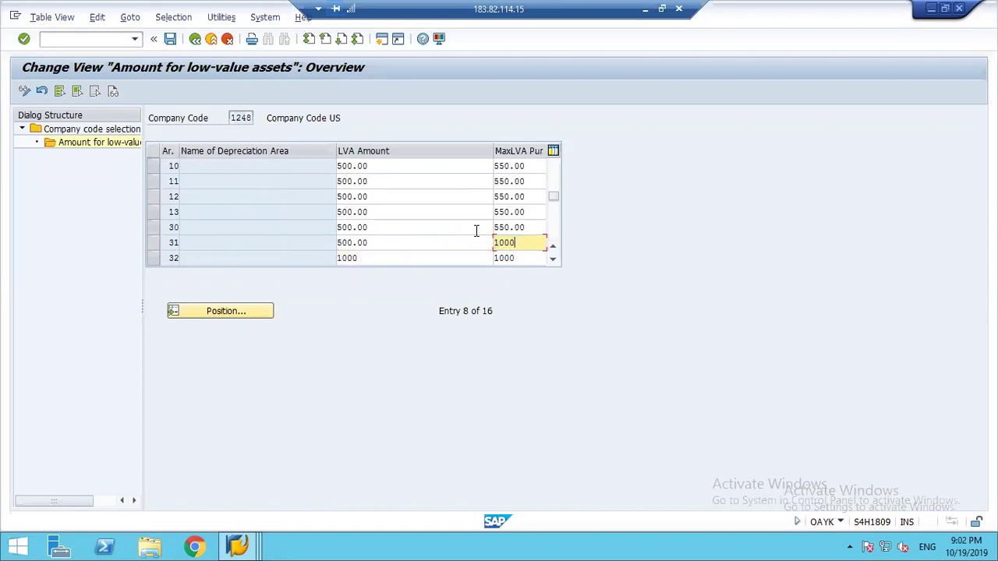
pyautogui.hotkey('shift', 'Tab')
pyautogui.hotkey('ctrl', 'v')
pyautogui.press('Up')
pyautogui.press('Tab')
pyautogui.hotkey('ctrl', 'v')
pyautogui.hotkey('shift', 'Tab')
pyautogui.hotkey('ctrl', 'v')
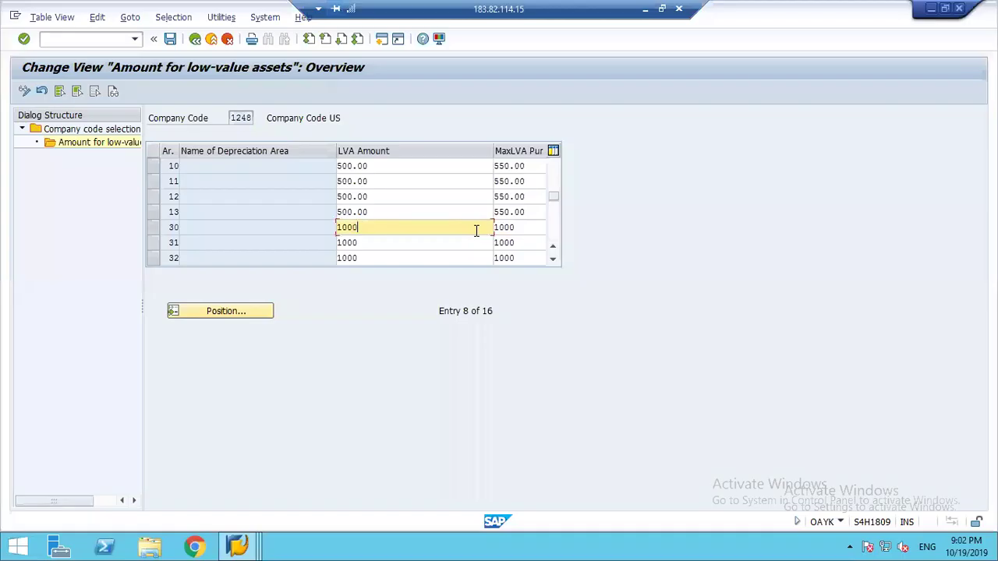
# Set the MaxLVA Pur amount of depreciation area 13 to 1000.
pyautogui.press('Up')
pyautogui.press('Tab')
pyautogui.hotkey('ctrl', 'v')
pyautogui.hotkey('shift', 'Tab')
pyautogui.press('End')
pyautogui.press('BackSpace')
pyautogui.press('BackSpace')
pyautogui.press('BackSpace')
pyautogui.press('BackSpace')
pyautogui.press('BackSpace')
pyautogui.press('BackSpace')
pyautogui.hotkey('ctrl', 'z')
pyautogui.hotkey('shift', 'Tab')
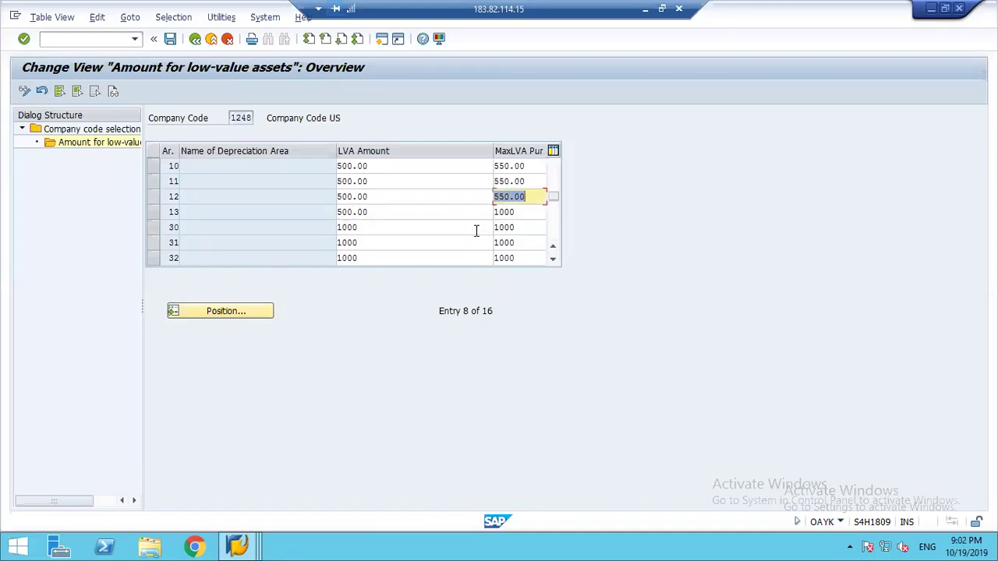
# Replace the LVA Amount of depreciation area 13 with 1000.
pyautogui.click(403, 216)
pyautogui.press('BackSpace')
pyautogui.press('BackSpace')
pyautogui.press('BackSpace')
pyautogui.press('BackSpace')
pyautogui.press('BackSpace')
pyautogui.press('BackSpace')
pyautogui.write('1000')
pyautogui.press('Tab')
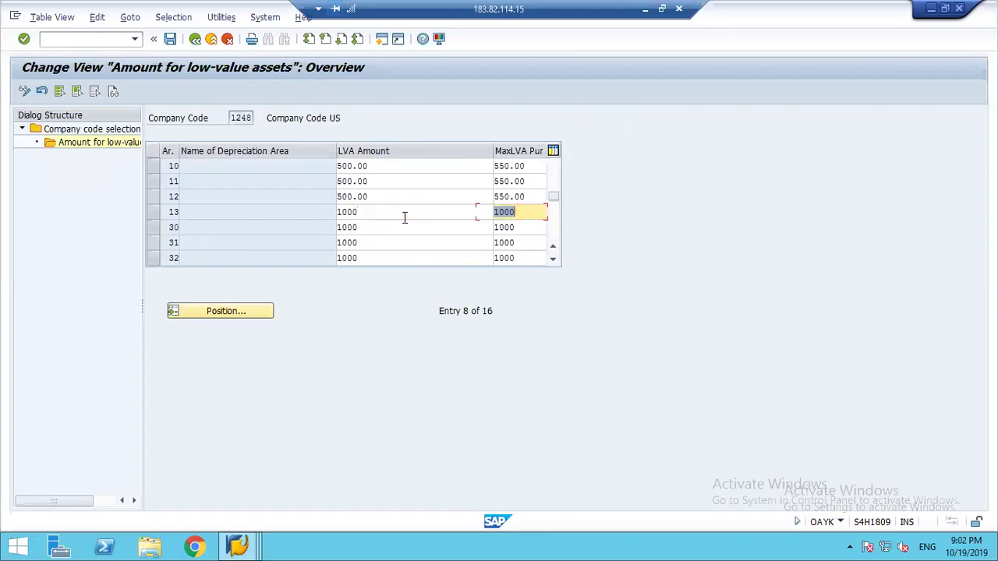
# Set the LVA and MaxLVA Pur amounts of depreciation areas 12, 11 and 10 to 1000.
pyautogui.press('End')
pyautogui.hotkey('shift', 'Tab')
pyautogui.hotkey('shift', 'Tab')
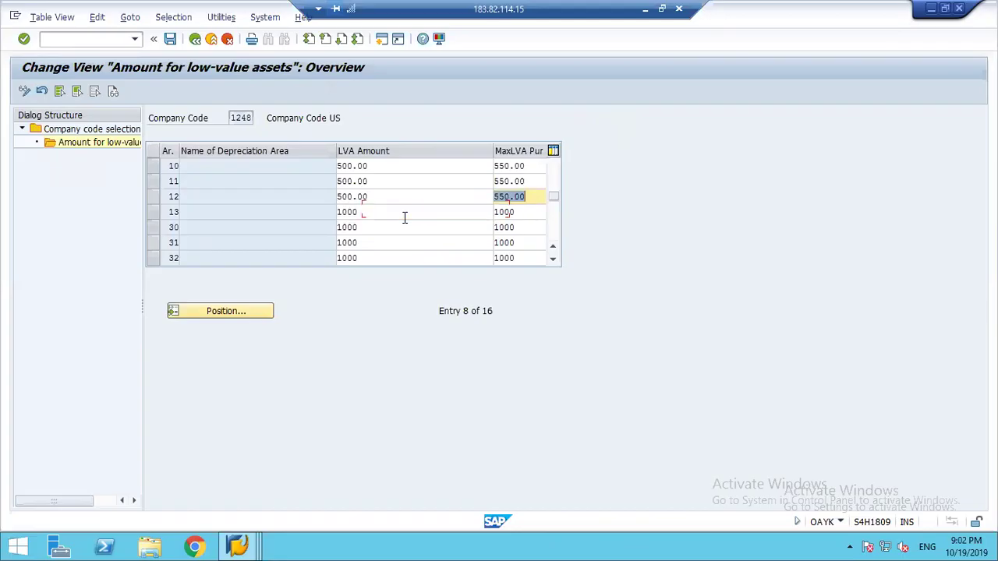
pyautogui.write('1000')
pyautogui.hotkey('shift', 'Tab')
pyautogui.write('1000')
pyautogui.hotkey('shift', 'Tab')
pyautogui.write('1000')
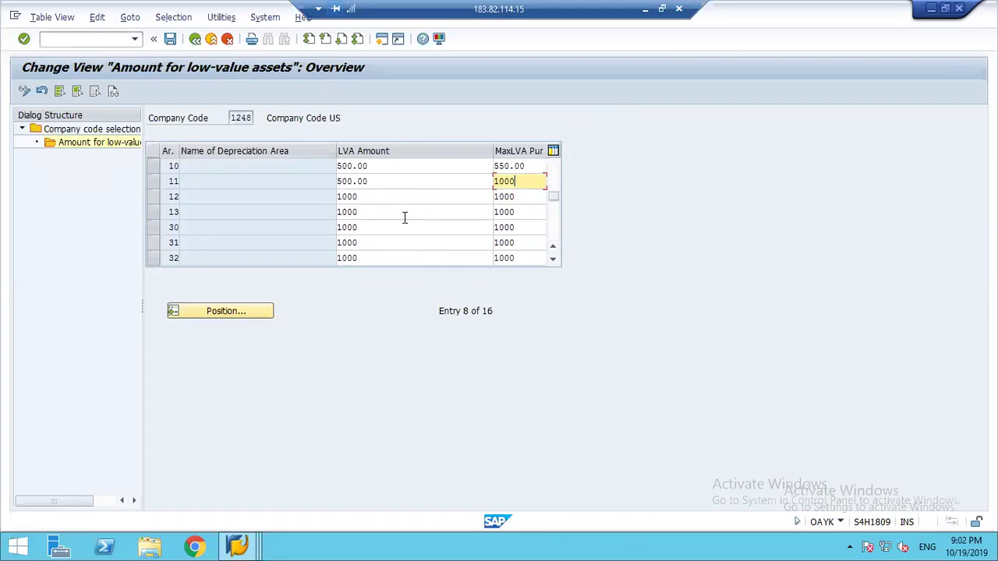
pyautogui.hotkey('shift', 'Tab')
pyautogui.write('1000')
pyautogui.hotkey('shift', 'Tab')
pyautogui.write('1000')
pyautogui.hotkey('shift', 'Tab')
pyautogui.write('1000')
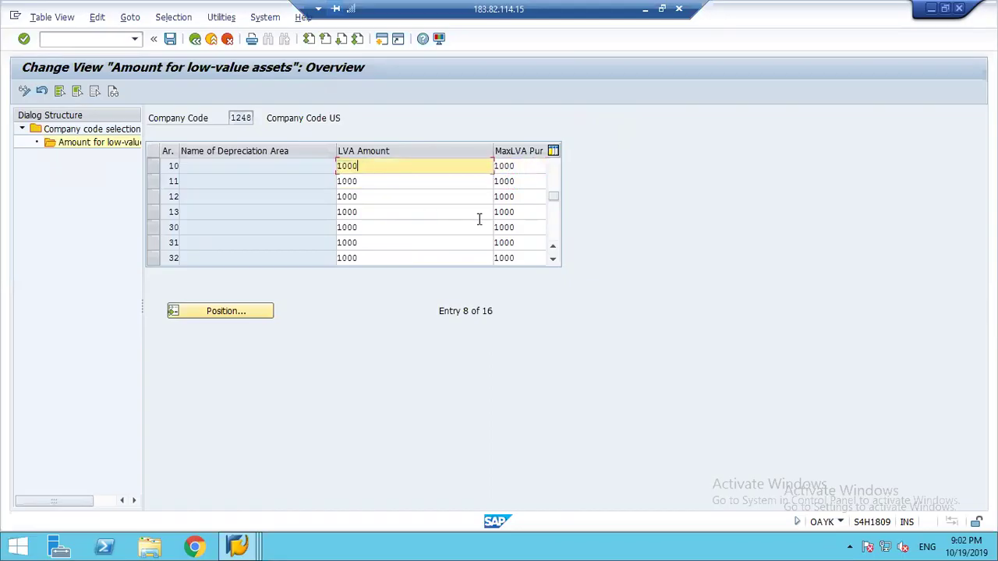
# Set both low-value amounts of the last two depreciation areas to 1000 and save the settings.
pyautogui.click(554, 234)
pyautogui.write('1000')
pyautogui.press('Tab')
pyautogui.write('1000')
pyautogui.press('Tab')
pyautogui.write('1000')
pyautogui.press('Tab')
pyautogui.write('1000')
pyautogui.scroll(2, 556, 169)
pyautogui.scroll(2, 556, 168)
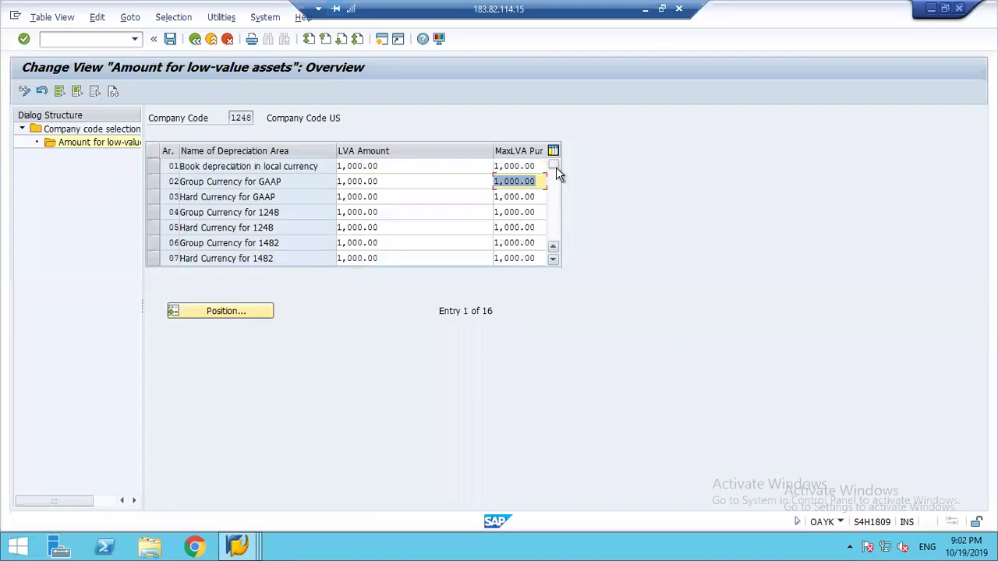
pyautogui.click(170, 38)
pyautogui.click(215, 248)
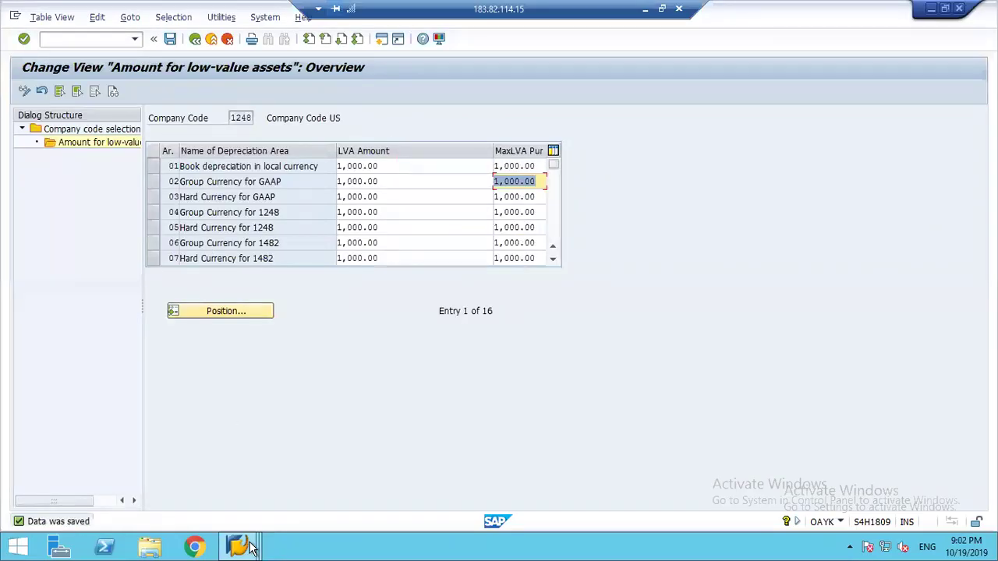
# Switch back to the acquisition session and restart transaction ABZON.
pyautogui.click(248, 545)
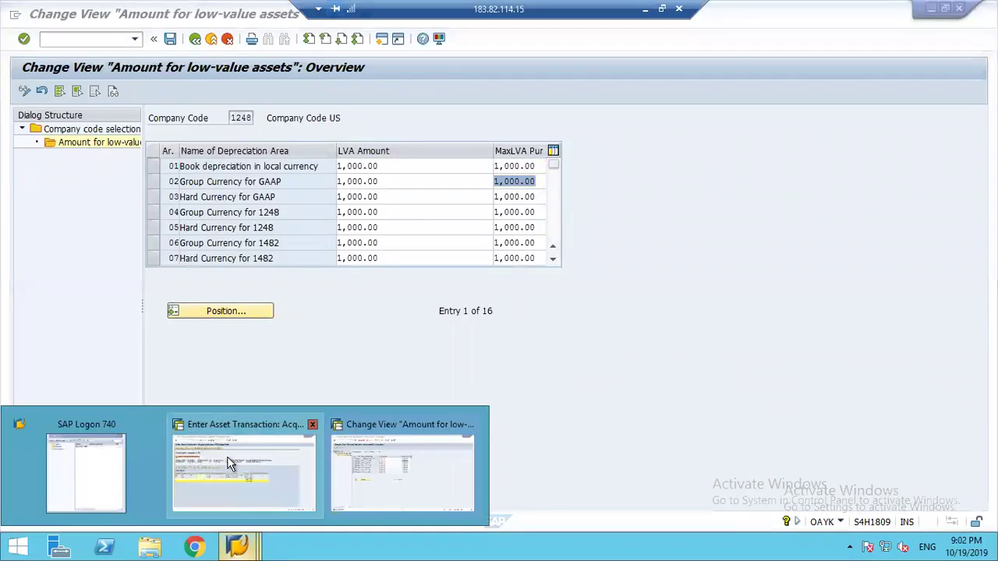
pyautogui.click(230, 463)
pyautogui.write('/nabzon')
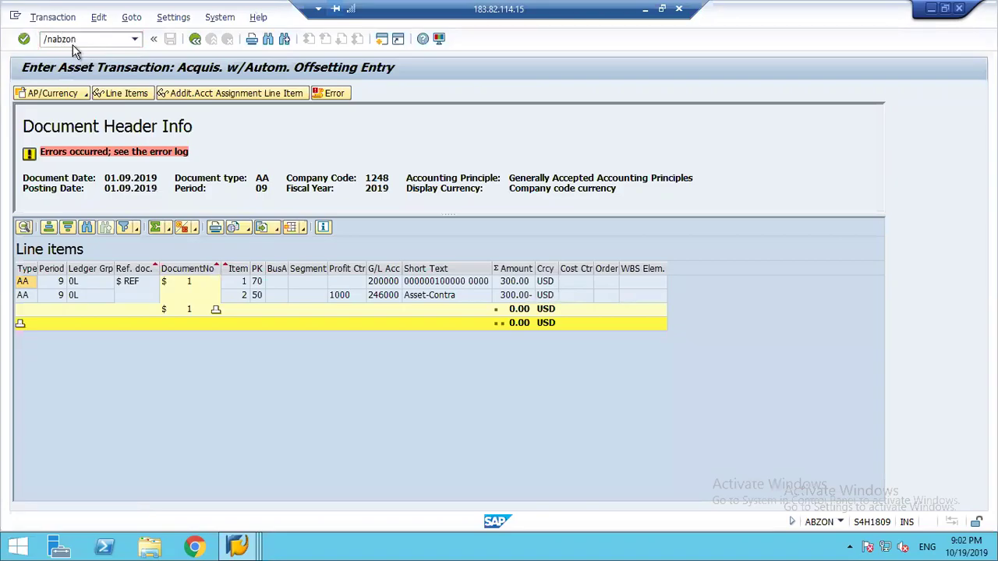
pyautogui.press('Return')
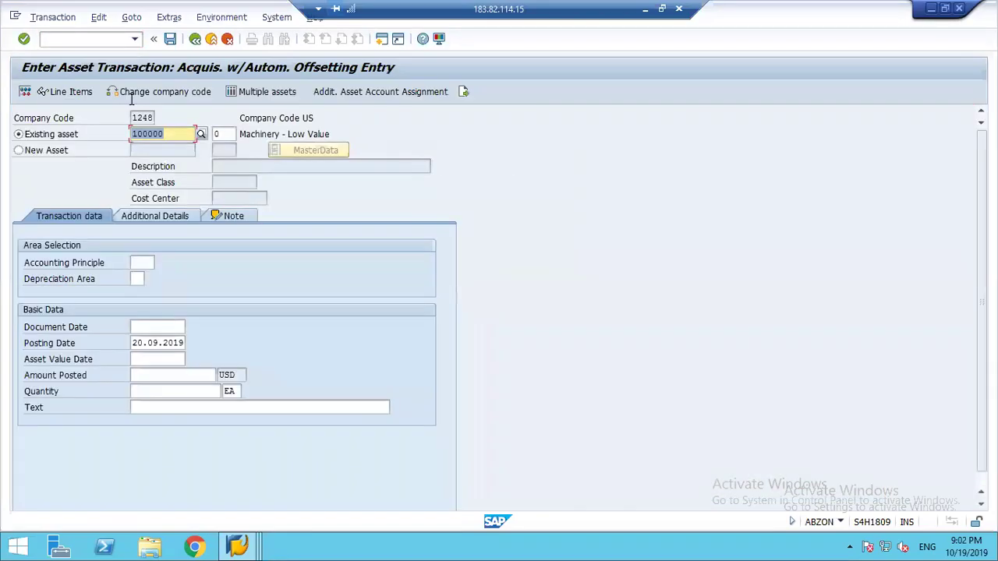
# Set the document, posting and asset value dates of the asset acquisition to 01.11.2019.
pyautogui.click(151, 326)
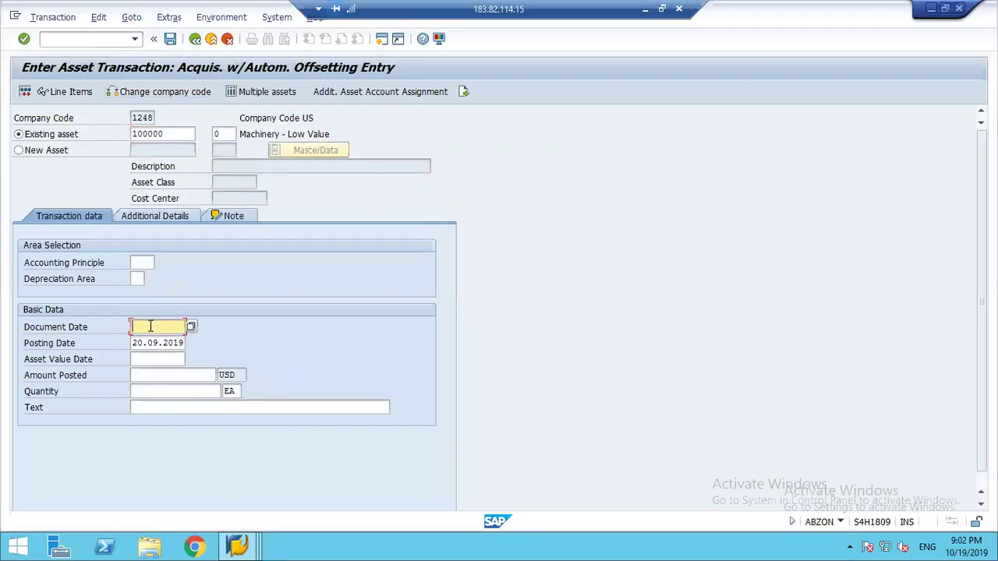
pyautogui.write('01112019')
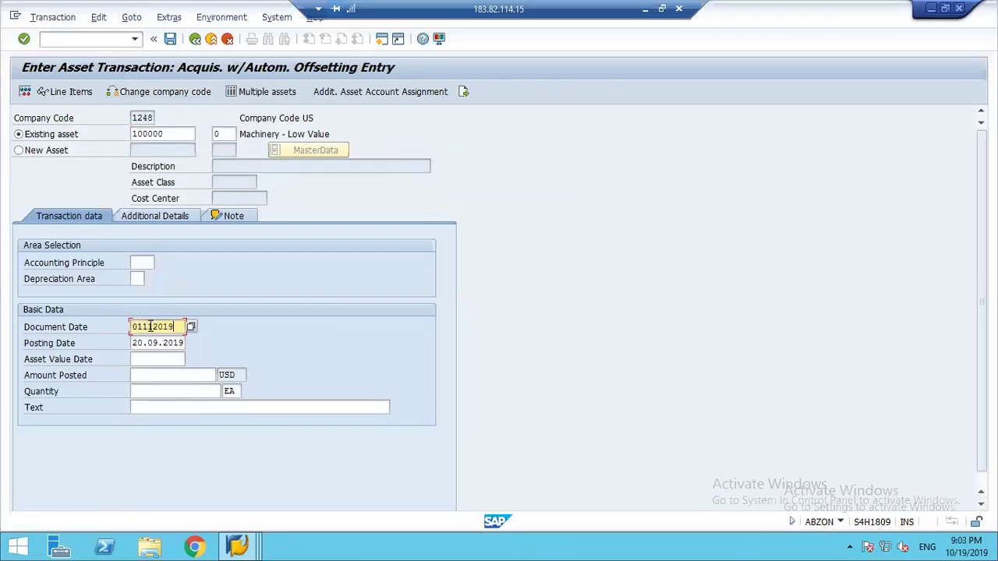
pyautogui.press('Tab')
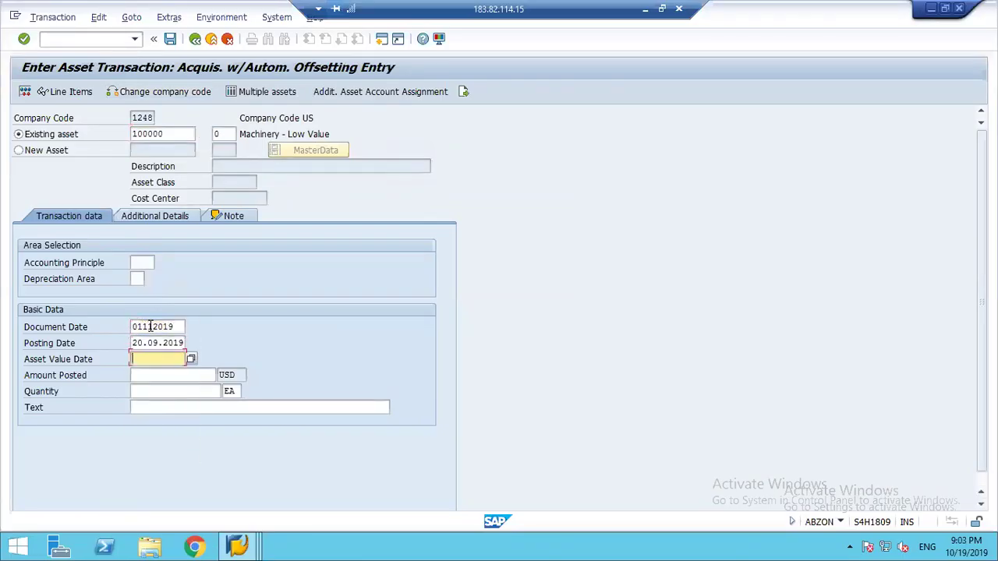
pyautogui.write('01')
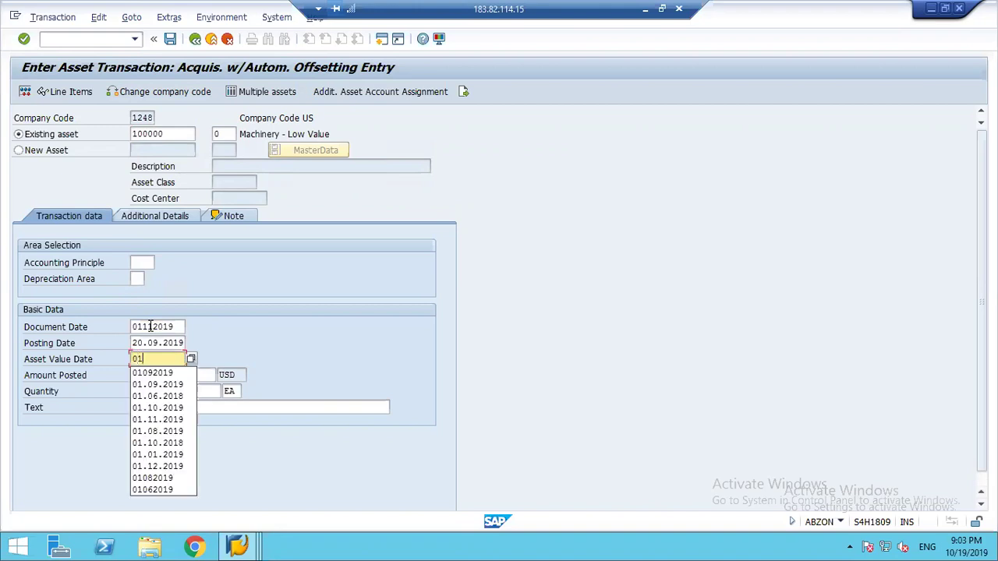
pyautogui.write('.11.2019')
pyautogui.hotkey('shift', 'Tab')
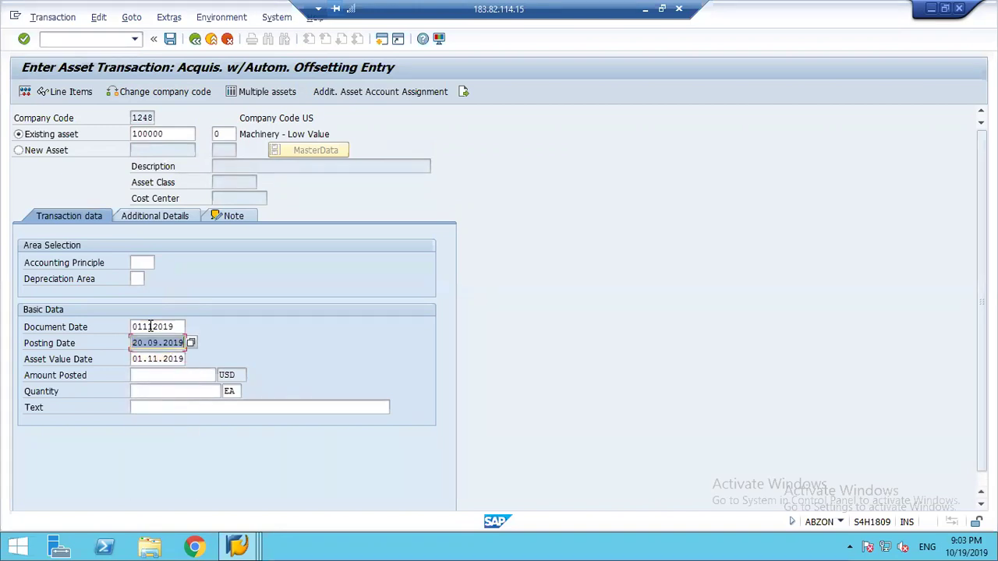
pyautogui.write('01112.109')
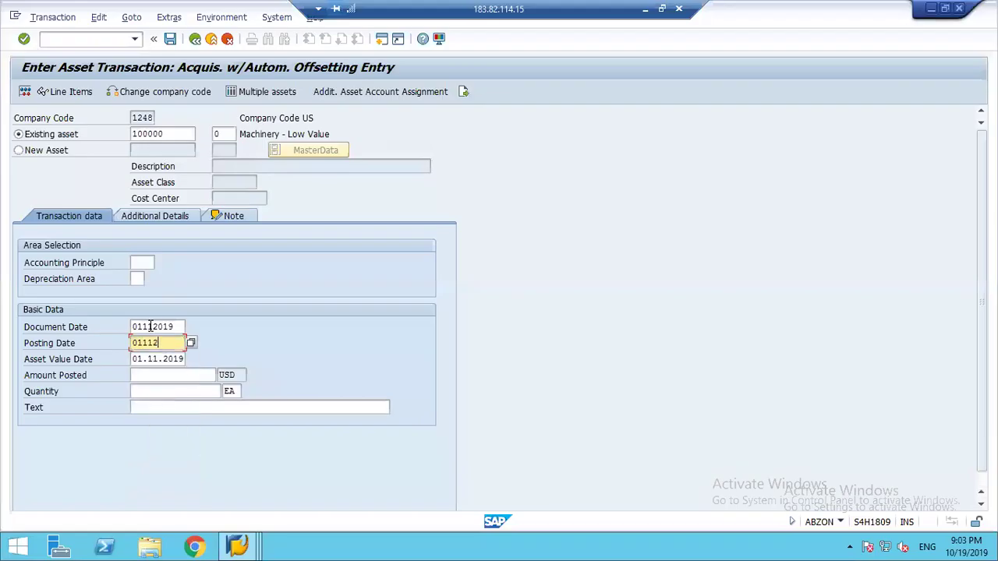
pyautogui.press('BackSpace')
pyautogui.press('BackSpace')
pyautogui.press('BackSpace')
pyautogui.press('BackSpace')
pyautogui.write('019')
pyautogui.press('Tab')
pyautogui.press('Tab')
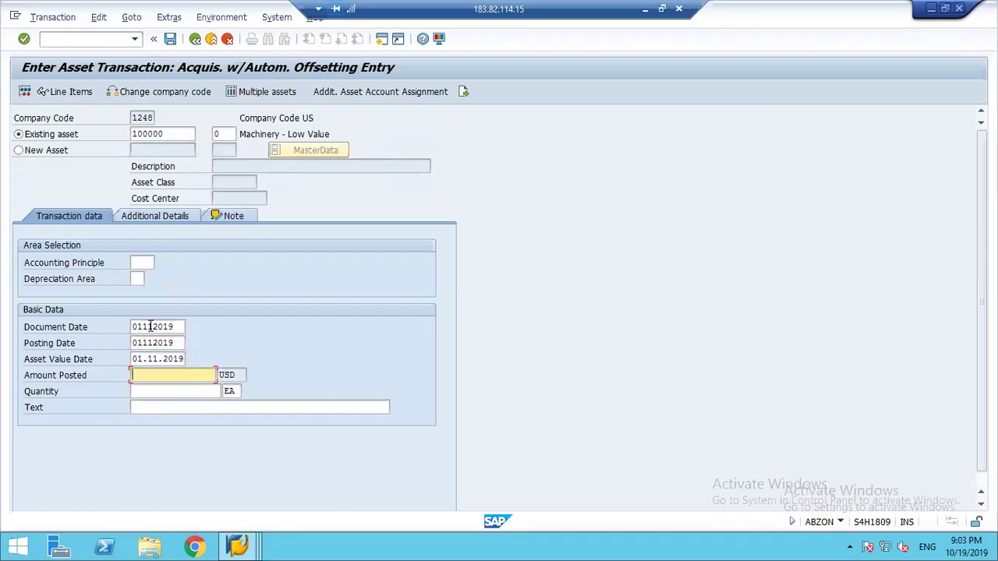
# Enter a posted amount of 1000 USD and a quantity of 1 for the acquisition.
pyautogui.write('1000')
pyautogui.press('Tab')
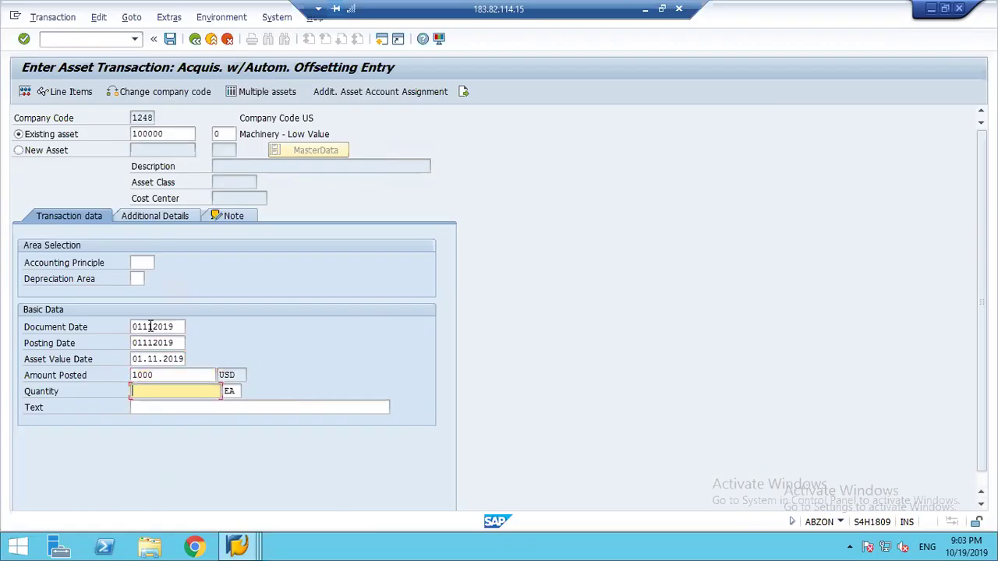
pyautogui.write('1')
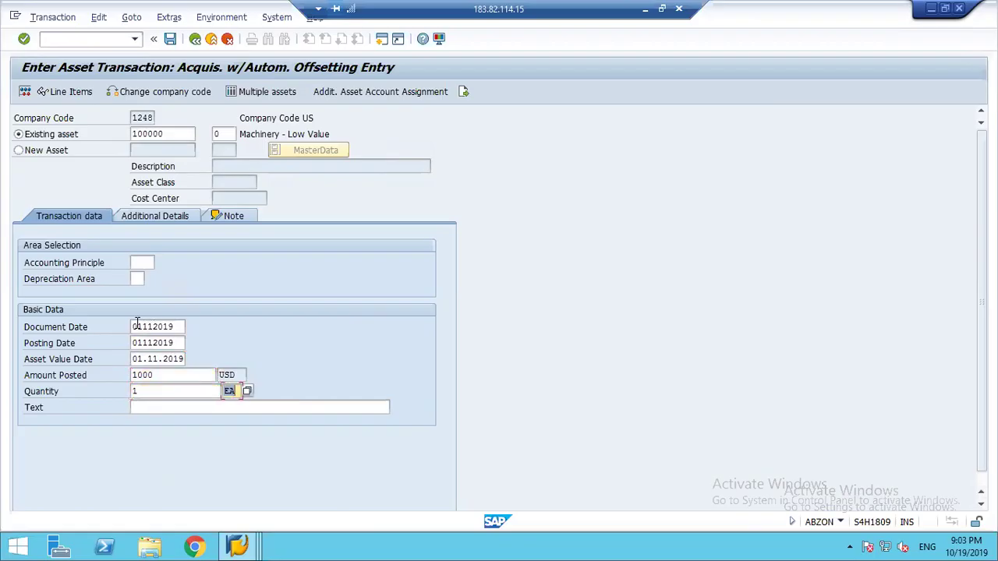
# Assign offsetting account 246000 in the additional details and simulate the acquisition posting.
pyautogui.click(161, 216)
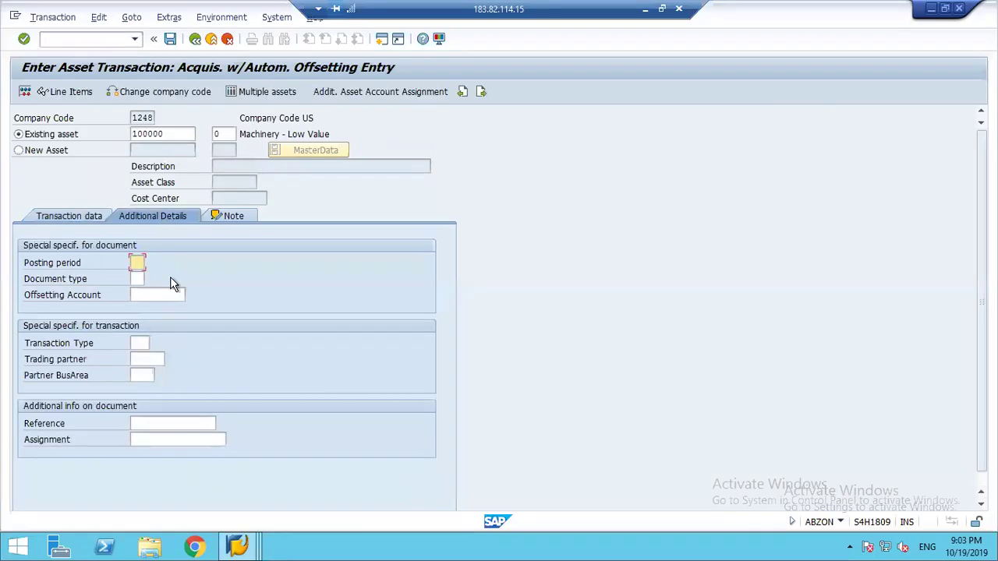
pyautogui.click(160, 295)
pyautogui.press('Down')
pyautogui.press('Return')
pyautogui.press('Return')
pyautogui.click(24, 91)
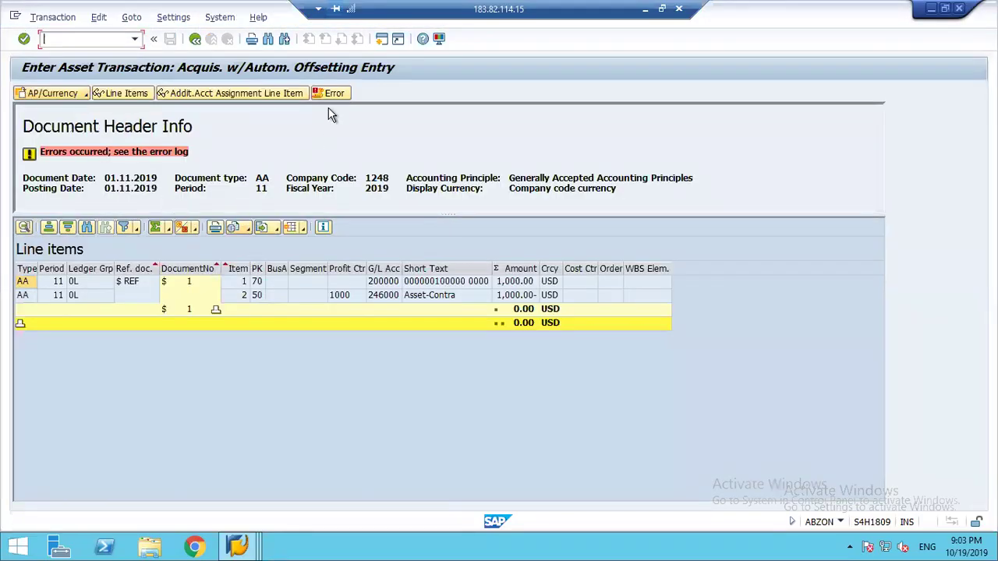
# Check the error log of the simulated document and leave the acquisition transaction without posting.
pyautogui.click(326, 94)
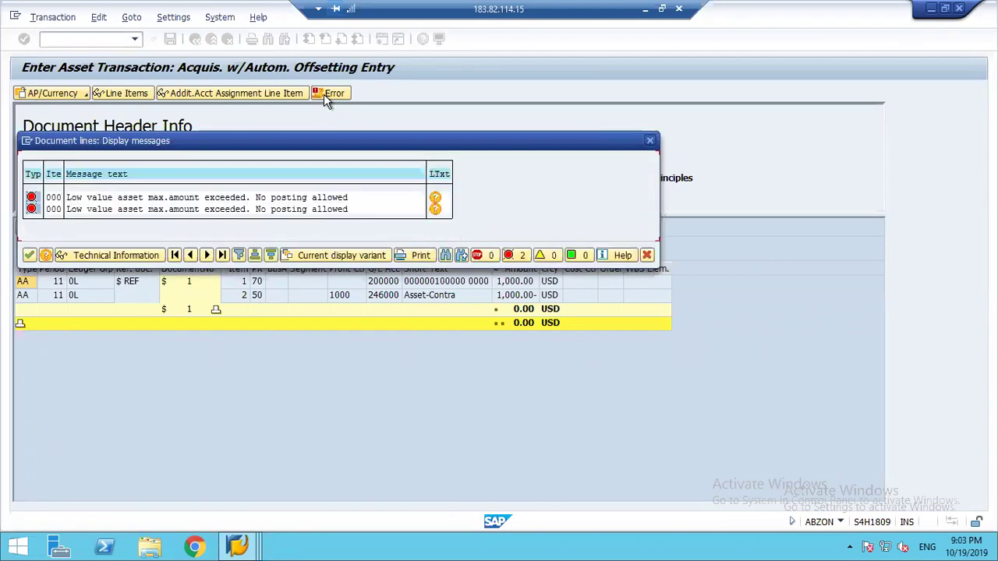
pyautogui.click(647, 255)
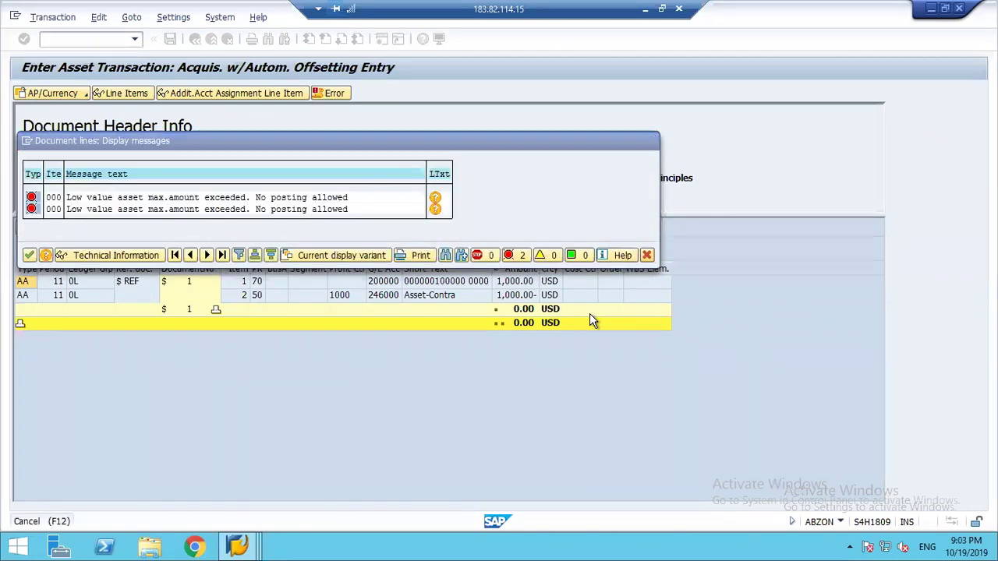
pyautogui.click(195, 39)
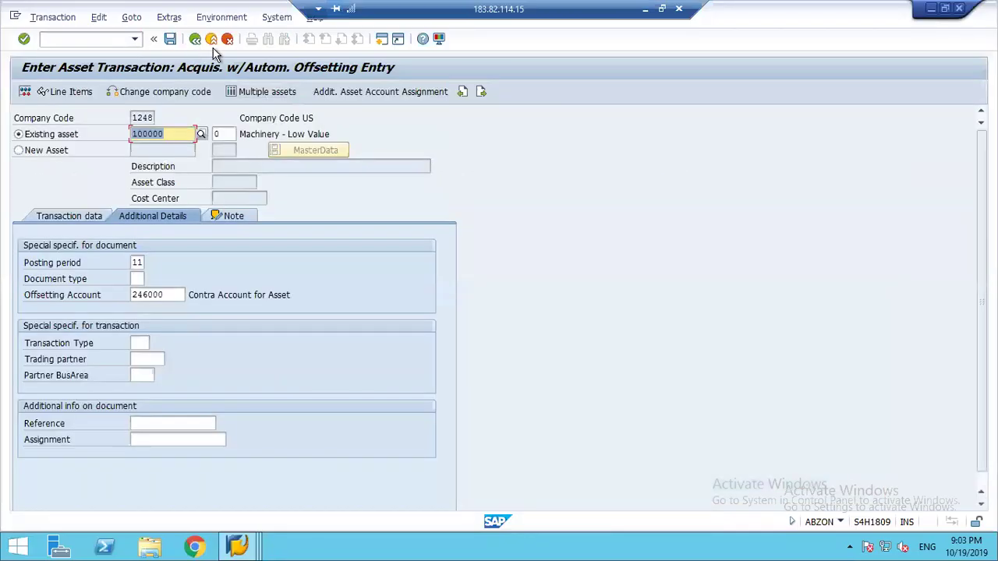
pyautogui.click(212, 42)
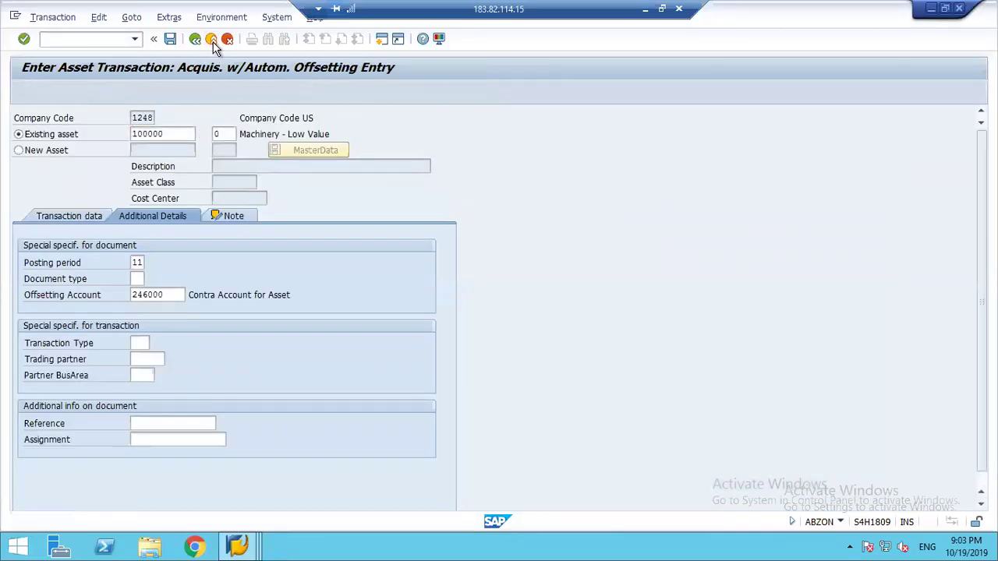
pyautogui.click(193, 301)
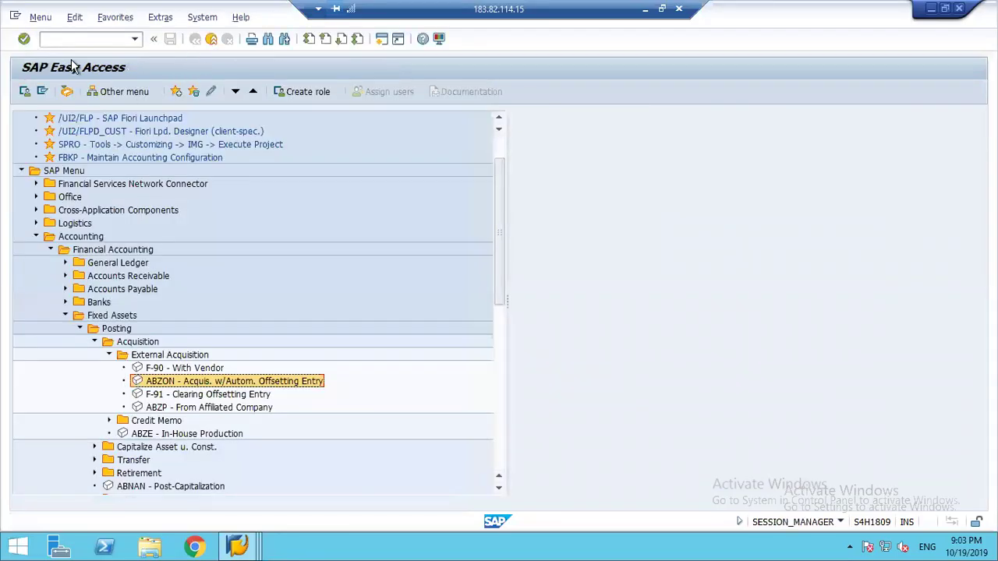
# Start creating a fixed asset in asset class X400 for company code 1248.
pyautogui.click(81, 329)
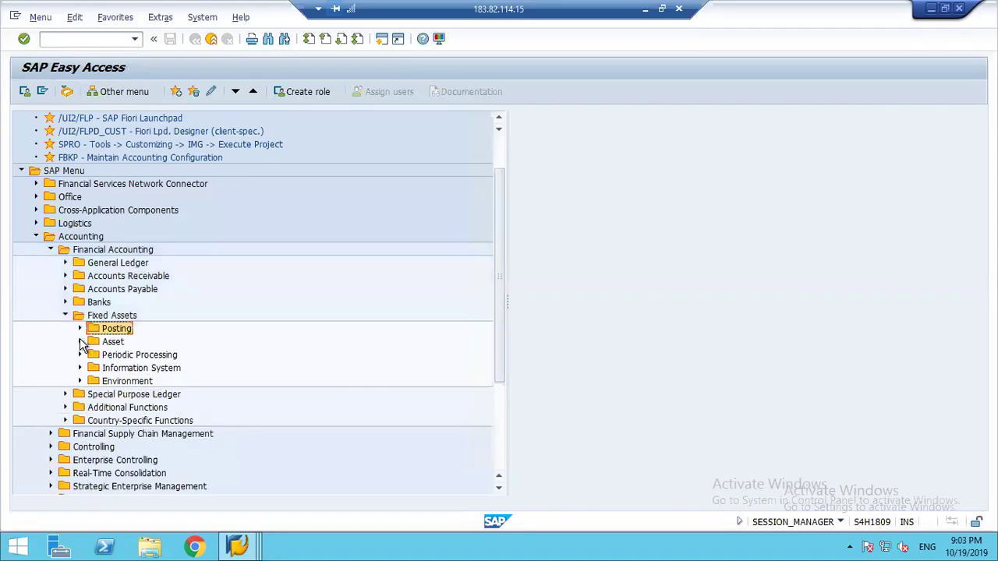
pyautogui.click(81, 343)
pyautogui.doubleClick(141, 373)
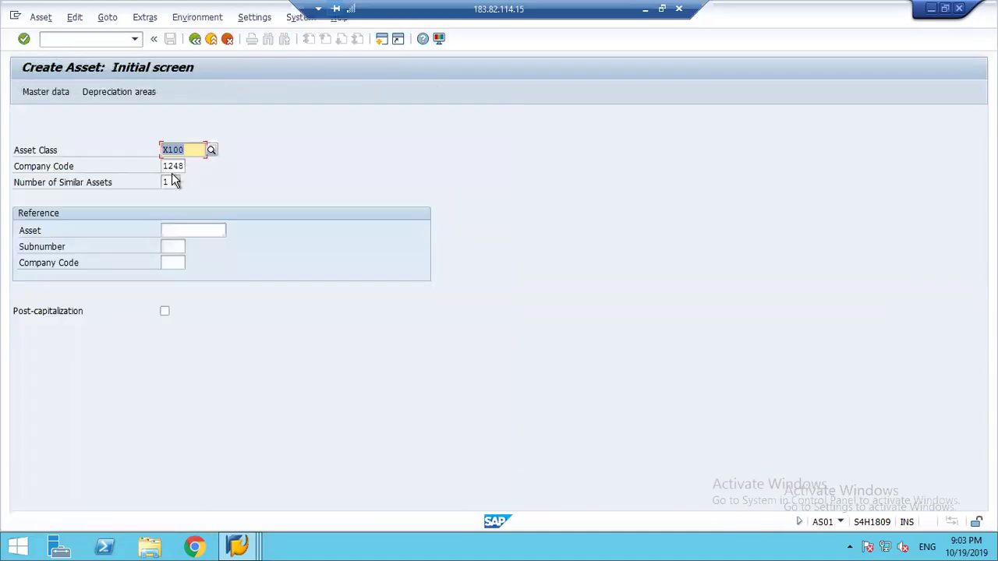
pyautogui.write('4410')
pyautogui.hotkey('ctrl', 'z')
pyautogui.write('x400')
pyautogui.press('Tab')
pyautogui.press('Return')
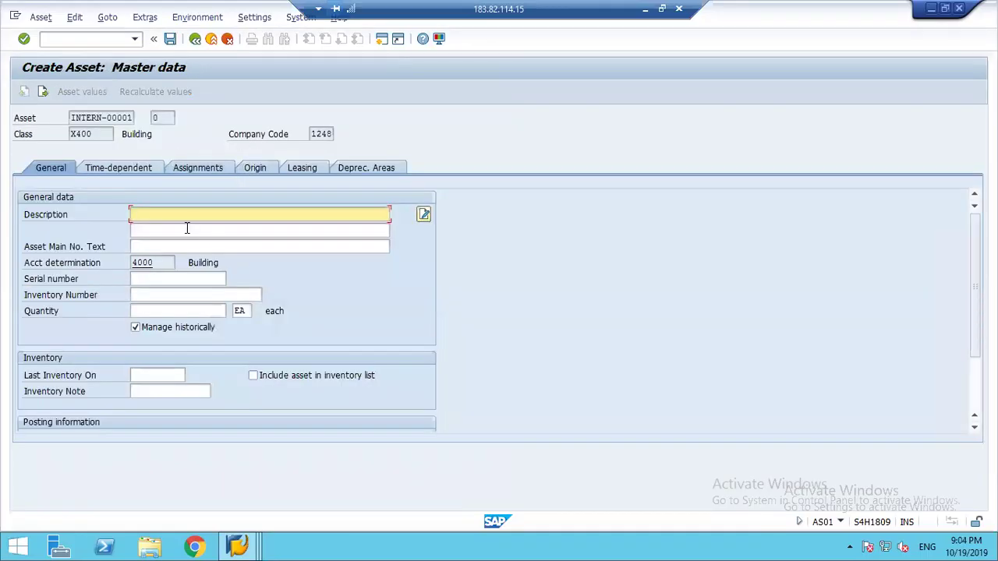
# Enter "Building" in both description lines and as the asset main number text.
pyautogui.write('Building')
pyautogui.press('Tab')
pyautogui.write('Building')
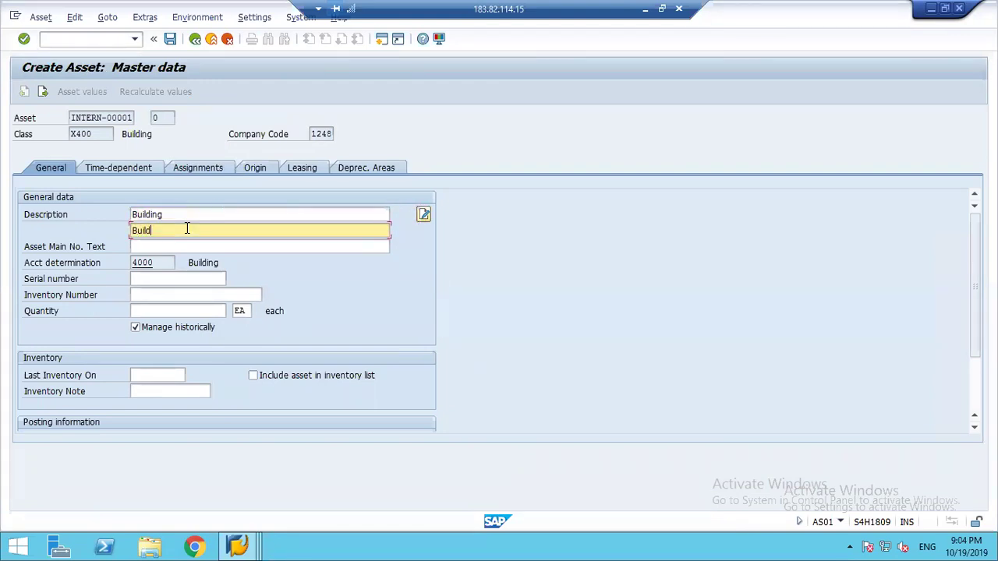
pyautogui.press('Tab')
pyautogui.write('B')
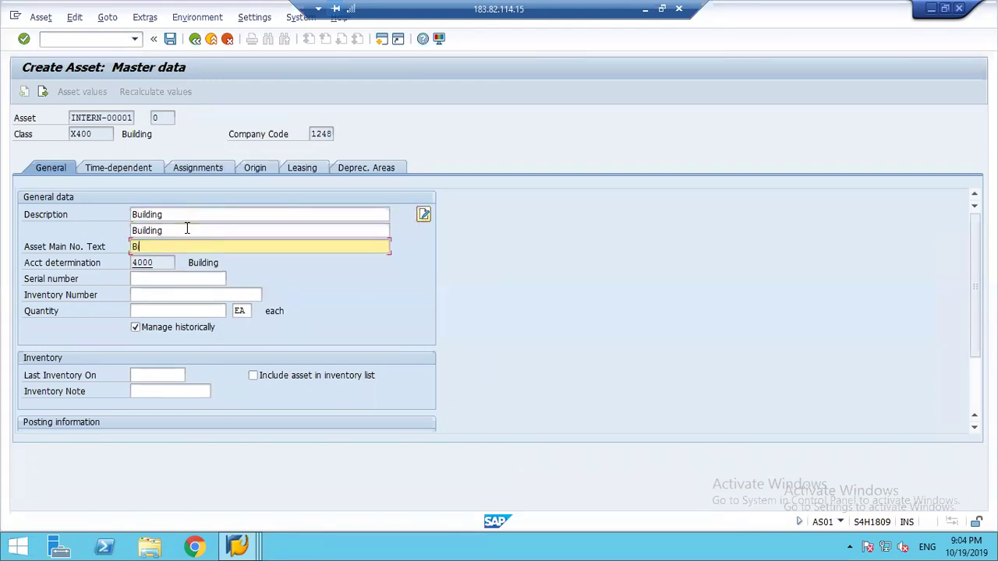
pyautogui.write('uilding')
# Assign cost center 1000 in the asset's time-dependent data, acknowledging the form assignment notice.
pyautogui.click(139, 173)
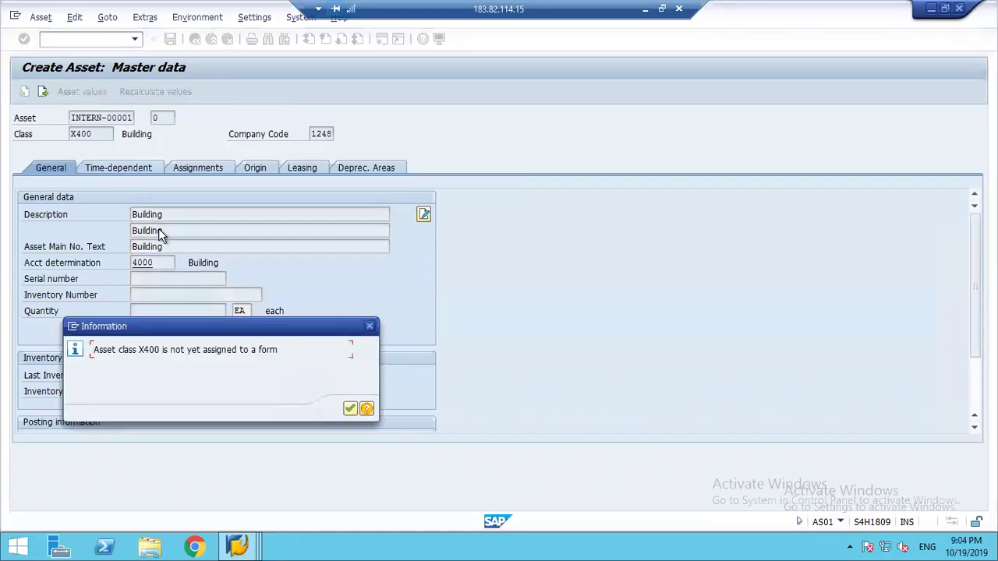
pyautogui.press('Return')
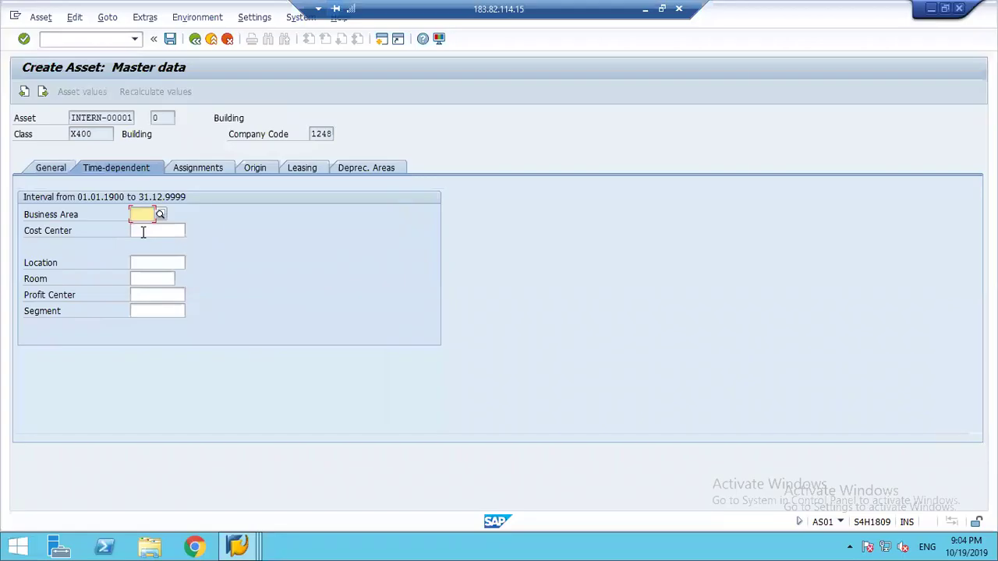
pyautogui.click(142, 232)
pyautogui.write('100')
pyautogui.press('Tab')
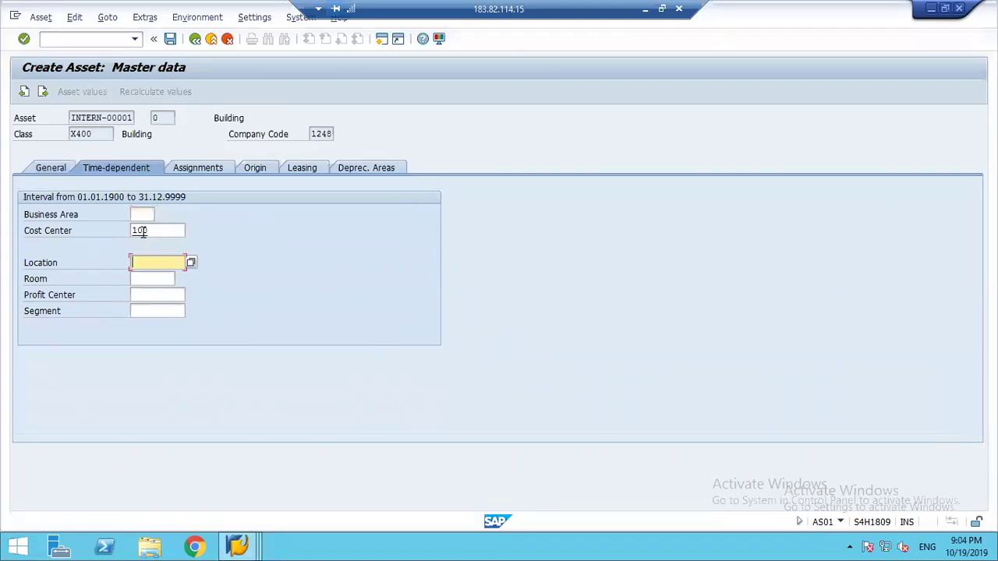
pyautogui.click(175, 232)
pyautogui.write('0')
pyautogui.press('Tab')
# Set depreciation area 01 of the building asset to key LVA with a useful life of 10 years.
pyautogui.click(365, 168)
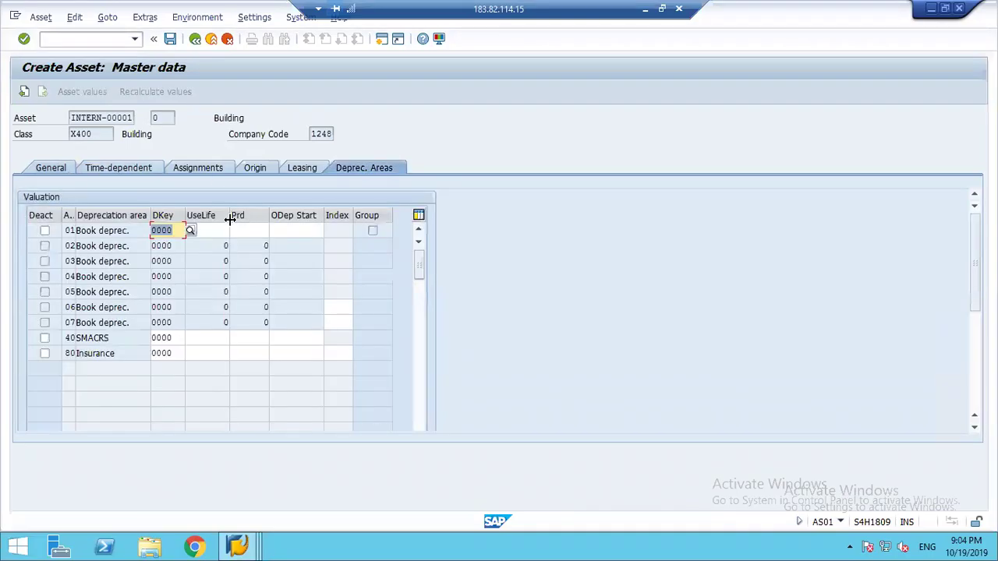
pyautogui.press('BackSpace')
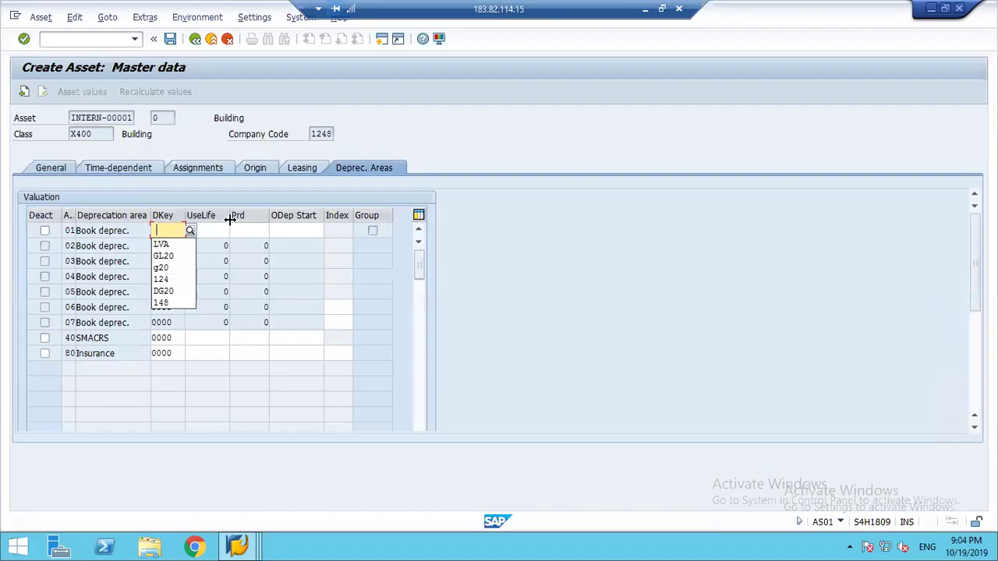
pyautogui.press('Down')
pyautogui.press('Return')
pyautogui.press('Tab')
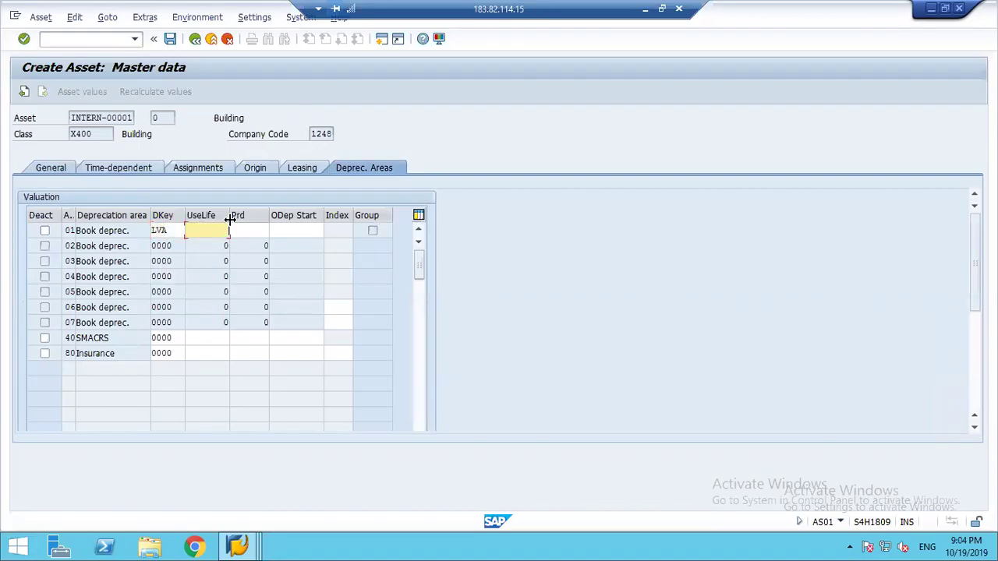
pyautogui.write('10')
pyautogui.press('Tab')
pyautogui.press('Return')
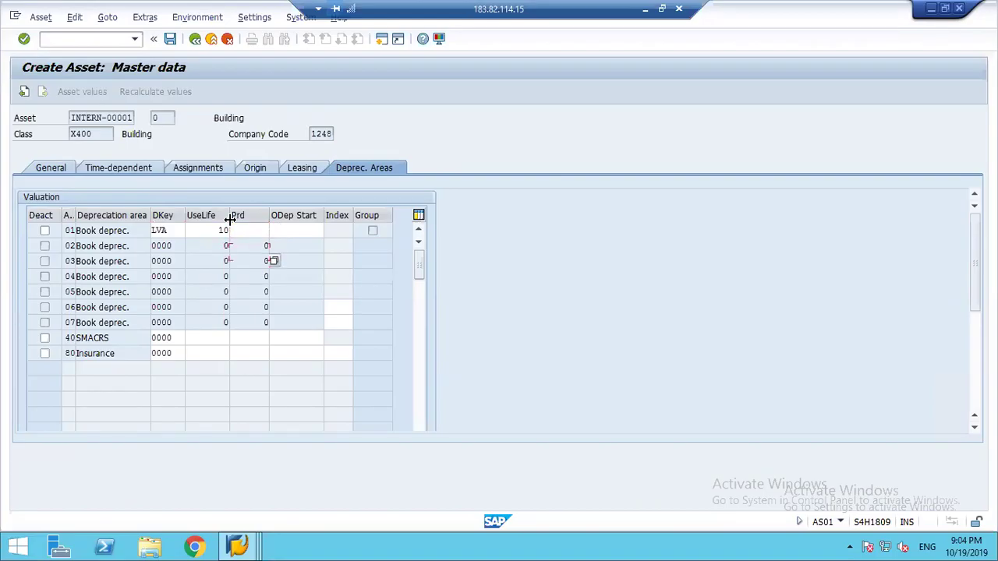
# Set the SMACRS depreciation area 40 to key LVA with a useful life of 10 years.
pyautogui.click(175, 337)
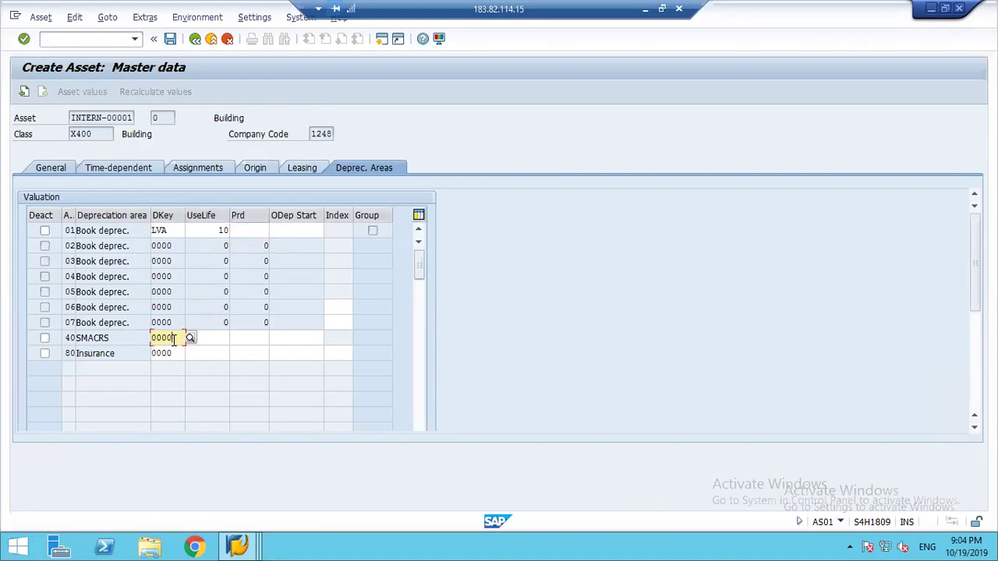
pyautogui.press('BackSpace')
pyautogui.press('BackSpace')
pyautogui.press('BackSpace')
pyautogui.press('BackSpace')
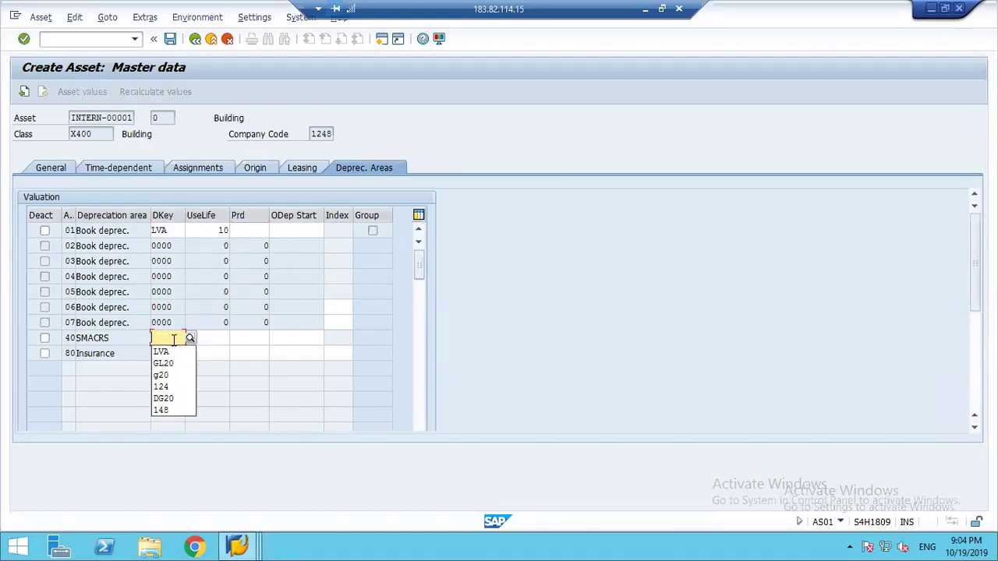
pyautogui.write('LVA')
pyautogui.press('Tab')
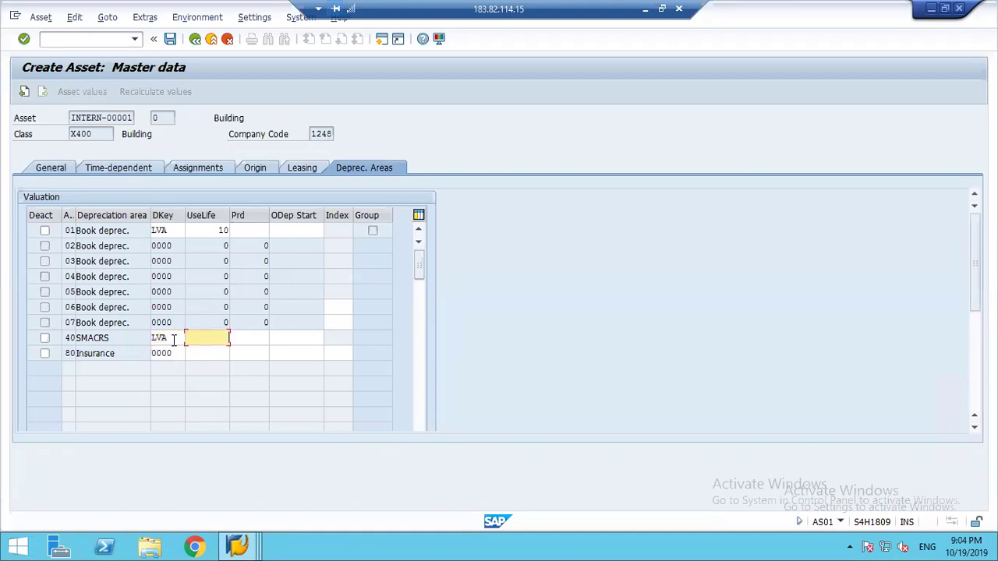
pyautogui.write('10')
pyautogui.press('Tab')
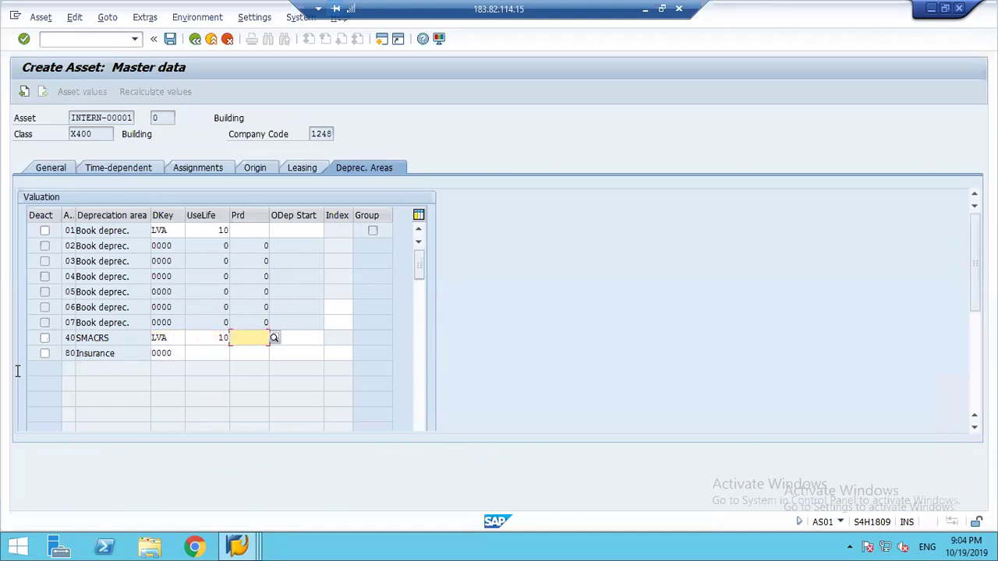
# Deactivate the Insurance depreciation area 80, accept the notice and save the new building asset.
pyautogui.click(46, 354)
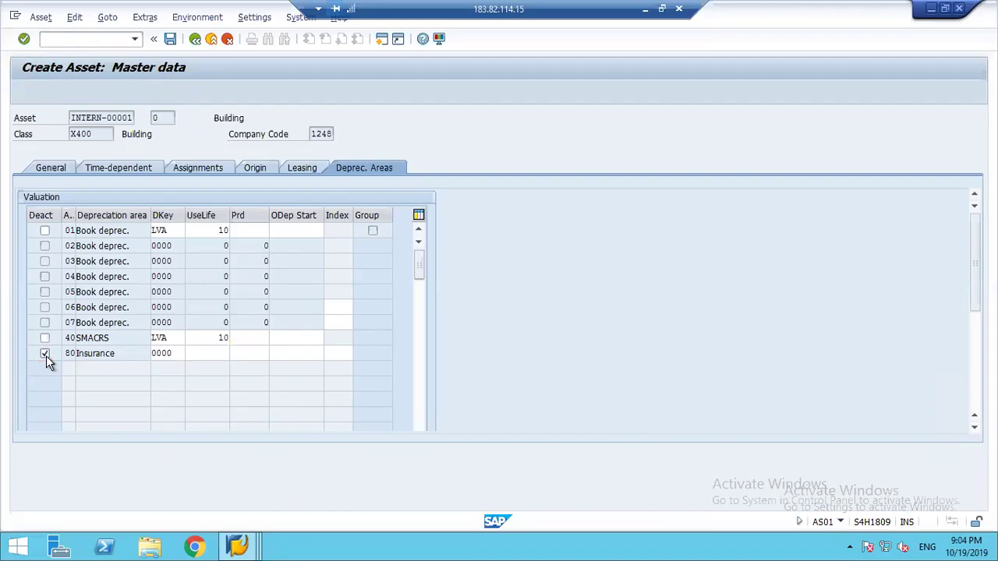
pyautogui.press('Return')
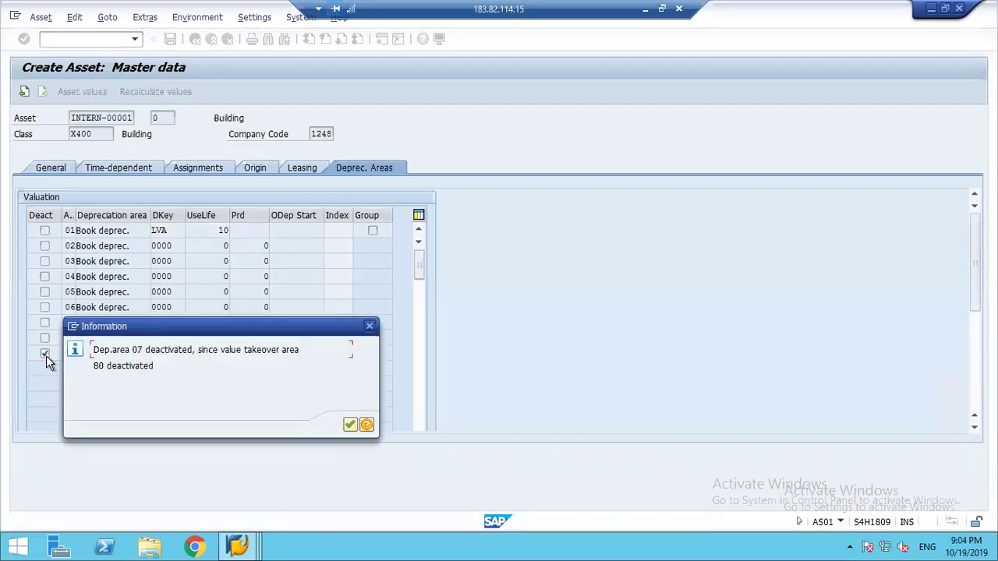
pyautogui.press('Return')
pyautogui.click(170, 39)
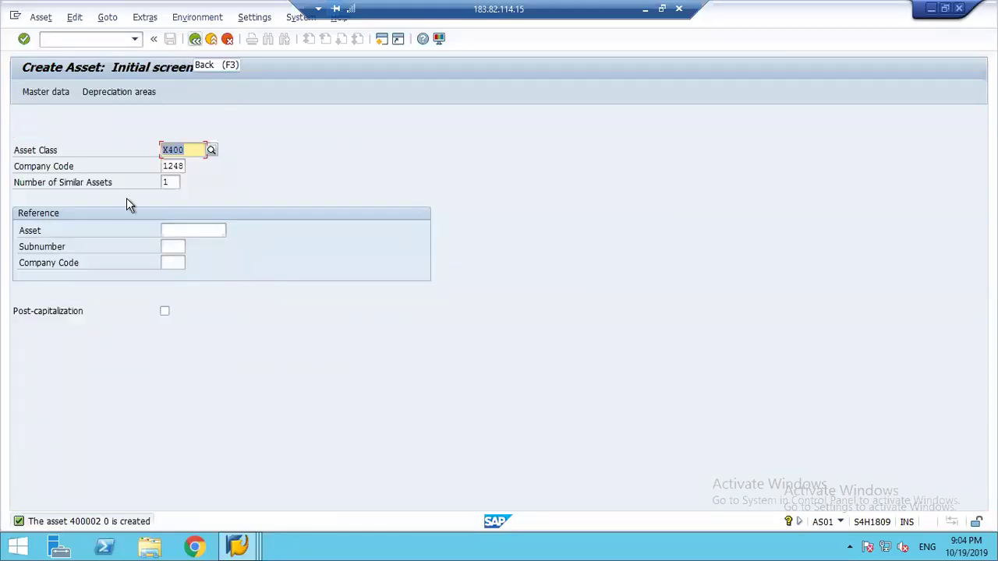
# Display the depreciation areas of the new building asset, check their keys and useful lives, and return to the transaction overview.
pyautogui.click(43, 19)
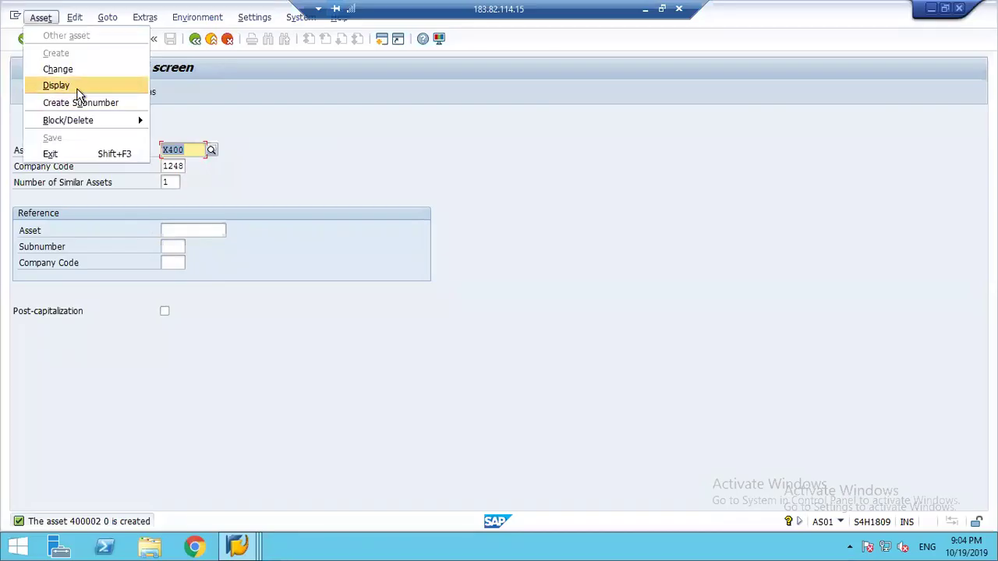
pyautogui.click(76, 87)
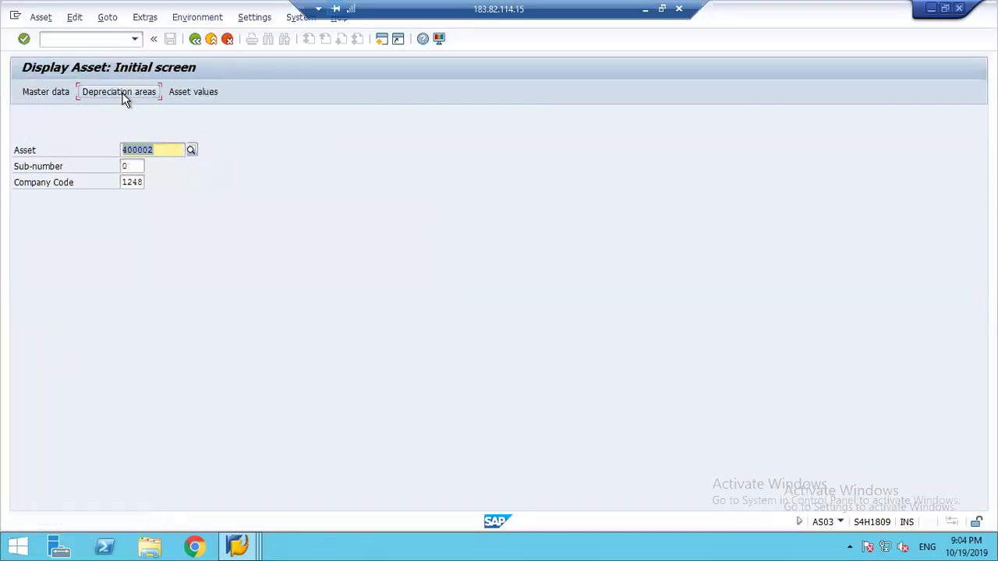
pyautogui.click(123, 93)
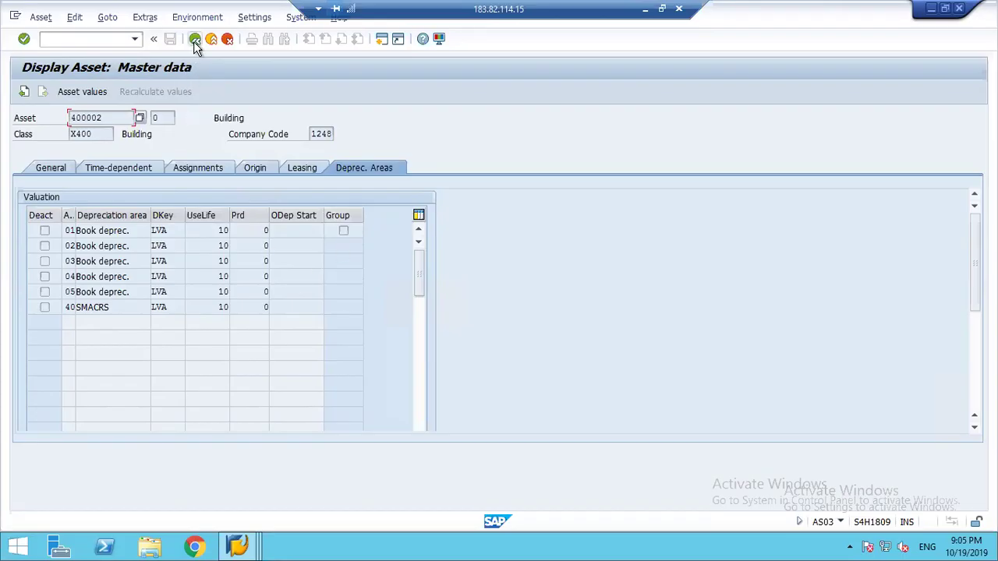
pyautogui.moveTo(101, 118); pyautogui.dragTo(70, 118)
pyautogui.click(70, 117)
pyautogui.click(102, 119)
pyautogui.doubleClick(75, 119)
pyautogui.click(196, 39)
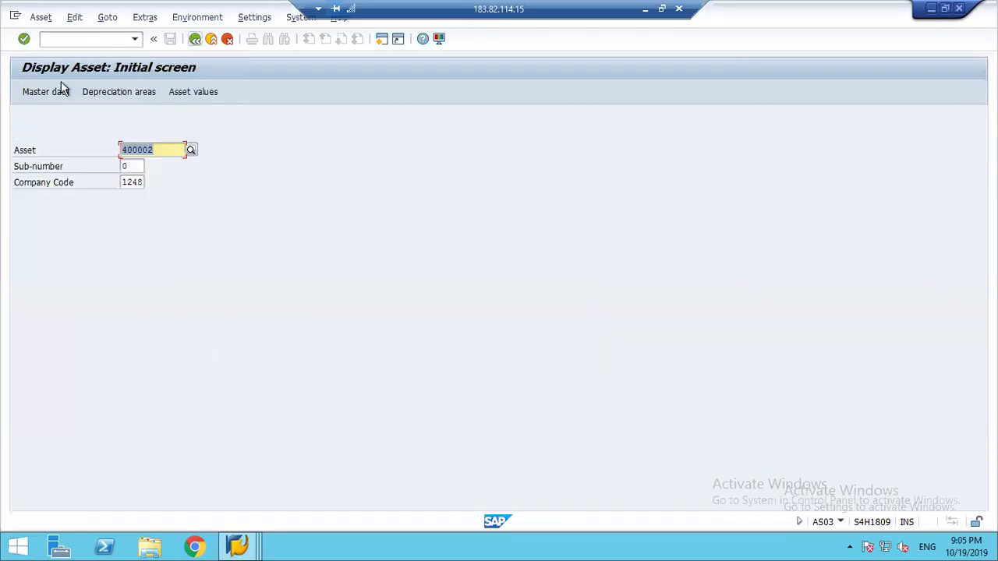
pyautogui.click(191, 41)
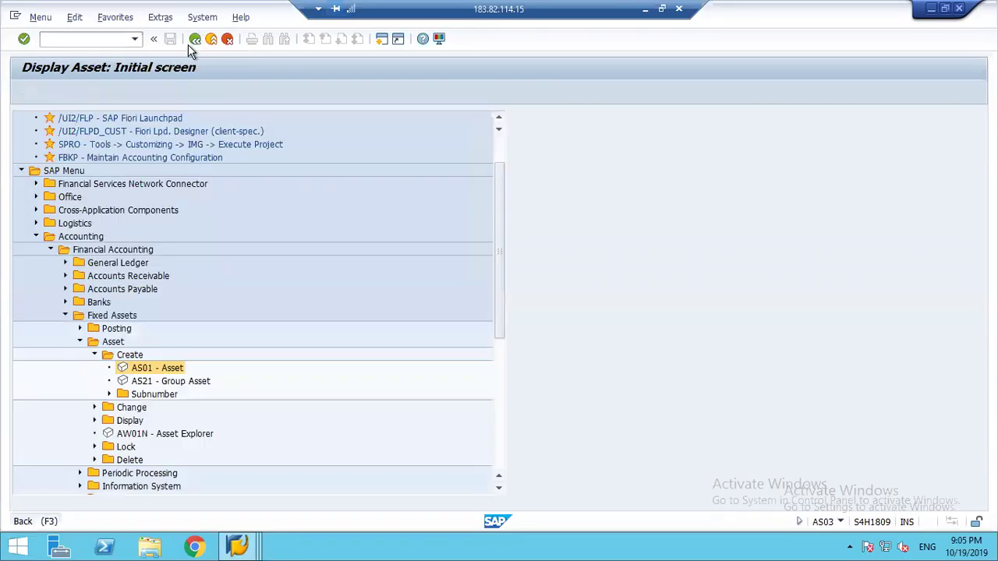
# Start an acquisition with automatic offsetting entry for the building asset, with document, posting and asset value dates of 01.11.2019.
pyautogui.click(80, 342)
pyautogui.click(80, 329)
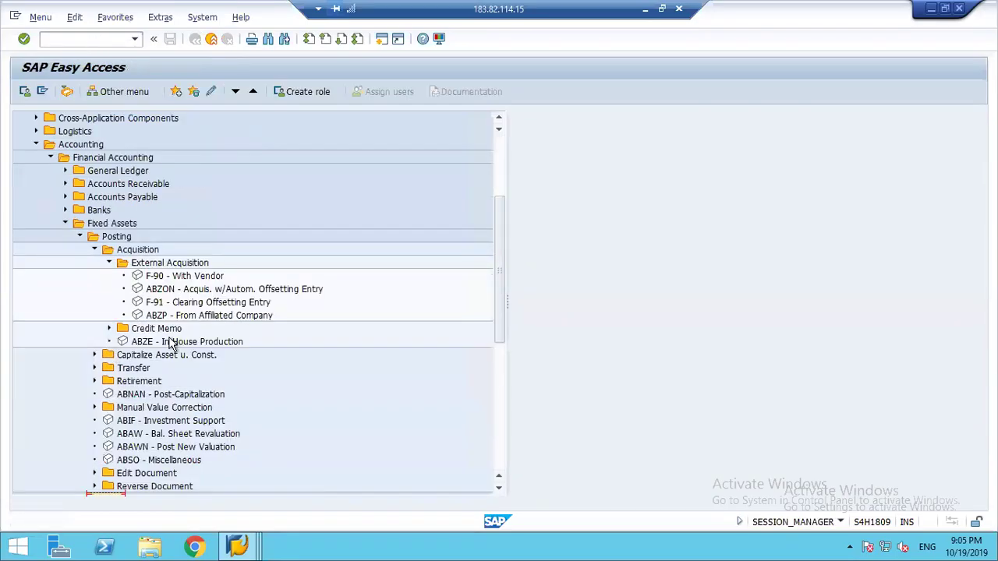
pyautogui.doubleClick(168, 292)
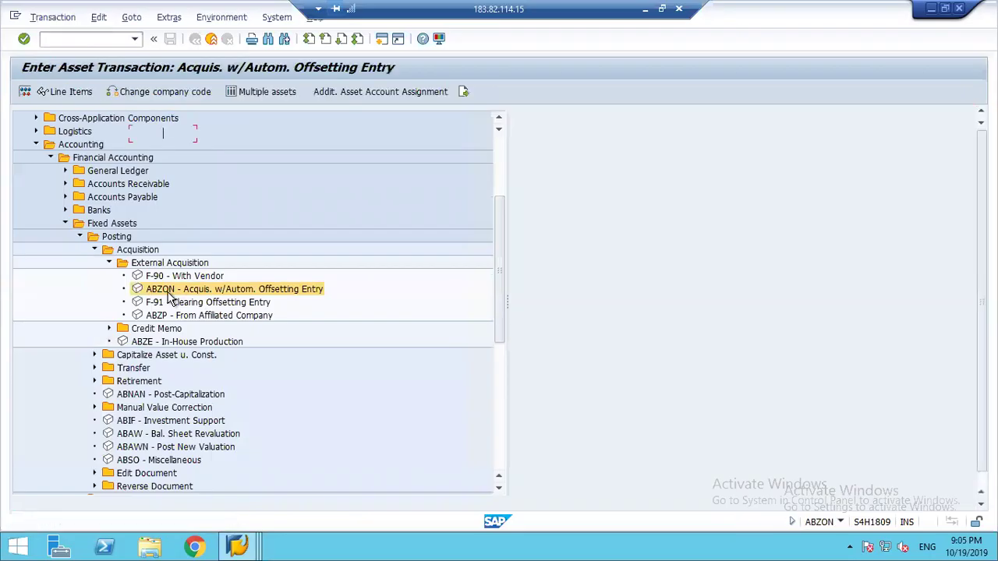
pyautogui.click(156, 332)
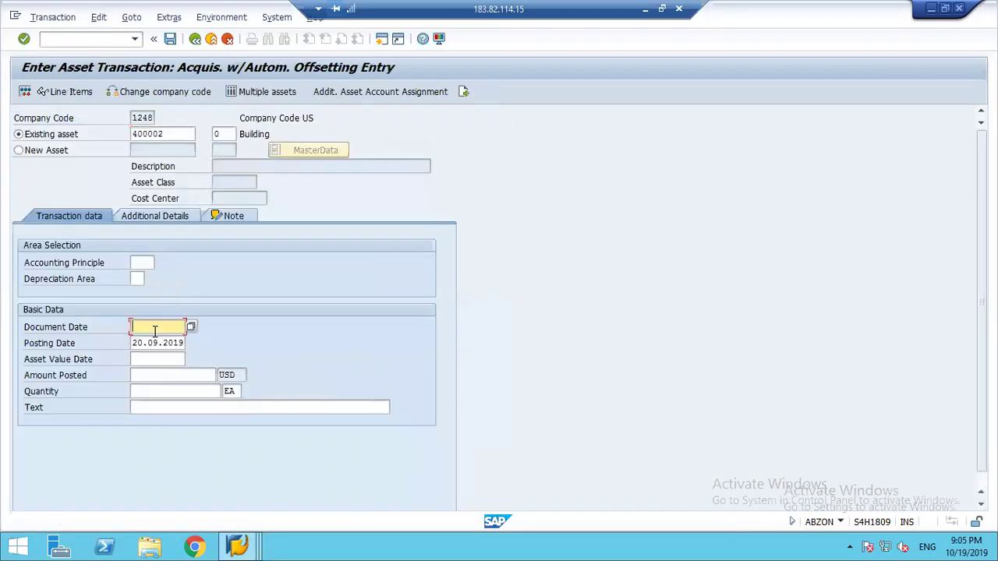
pyautogui.click(155, 331)
pyautogui.write('01112019')
pyautogui.press('Tab')
pyautogui.press('Tab')
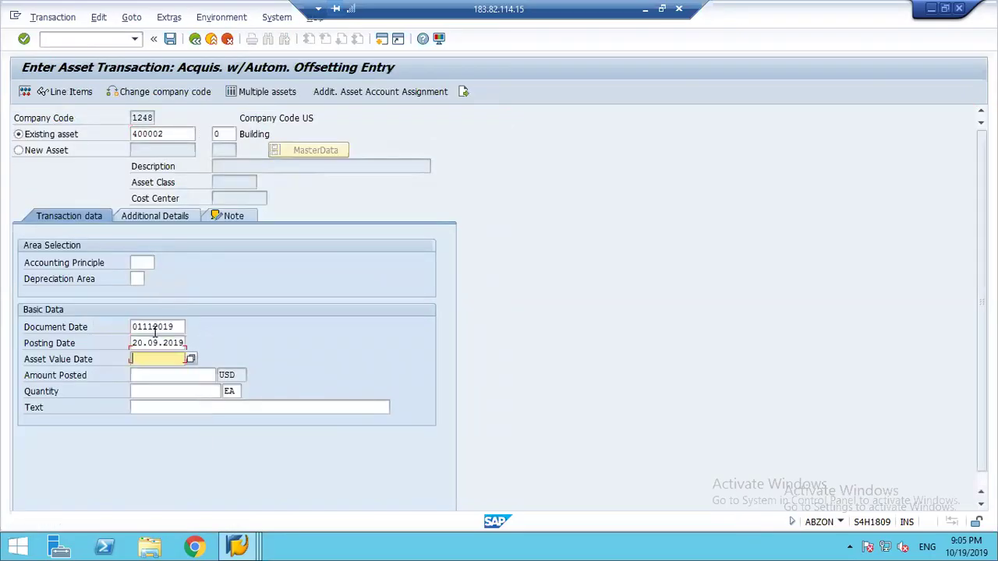
pyautogui.press('Down')
pyautogui.press('Return')
pyautogui.hotkey('shift', 'Tab')
pyautogui.write('01112019')
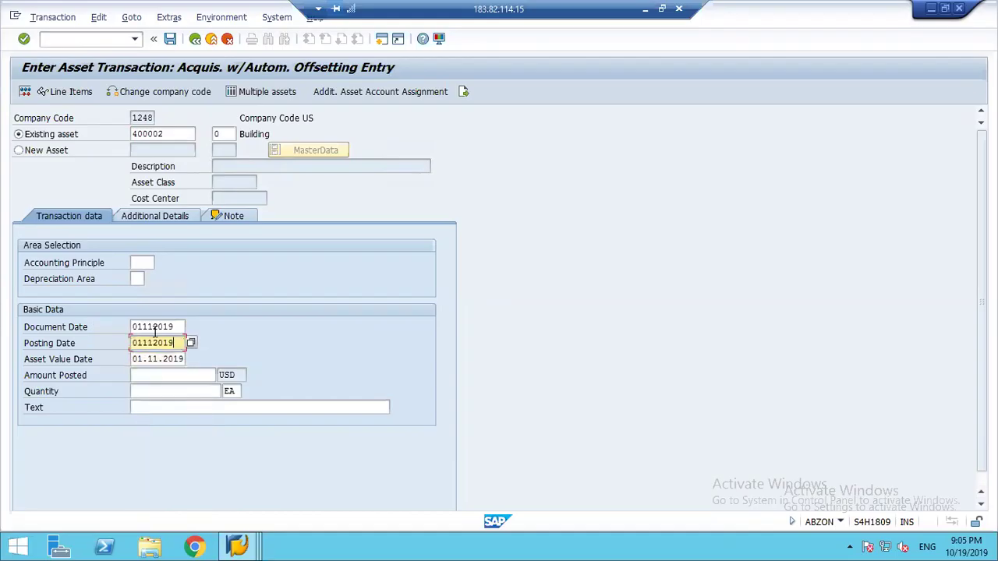
# Set the amount posted to 1000 USD and the quantity to 1.
pyautogui.press('Tab')
pyautogui.press('Tab')
pyautogui.press('Down')
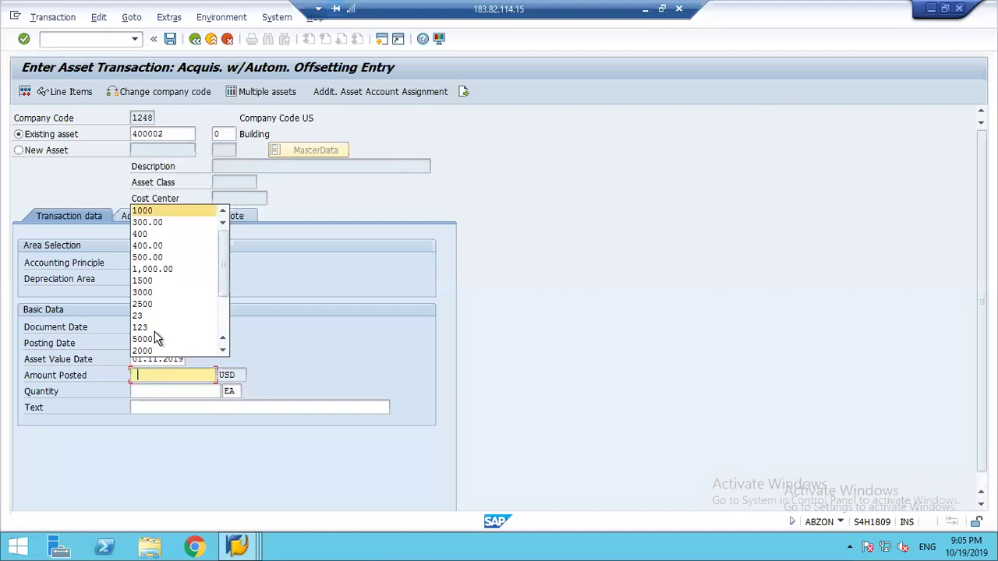
pyautogui.press('Return')
pyautogui.press('Tab')
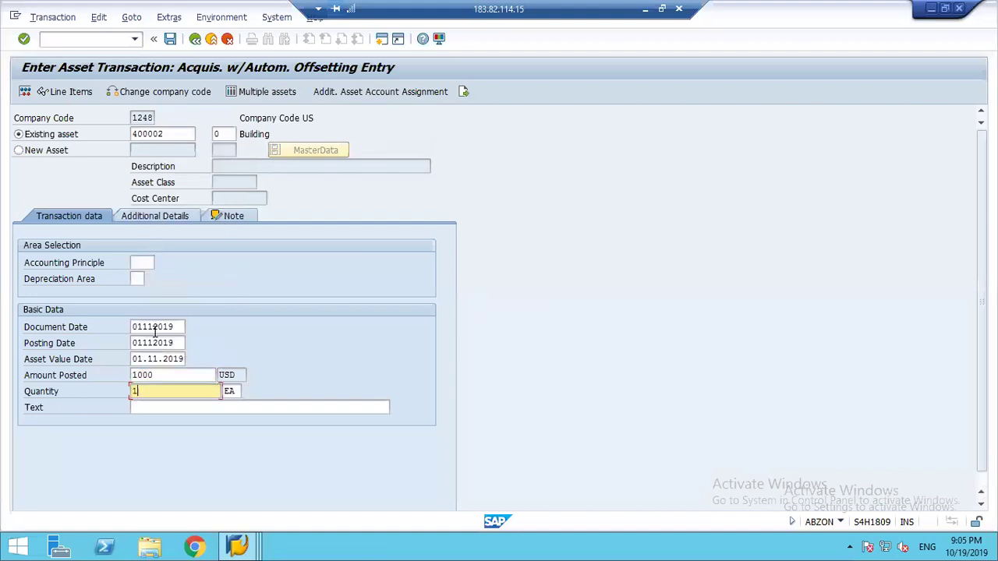
# Assign offsetting account 246000 to the acquisition and simulate the posting to examine its line items.
pyautogui.click(161, 213)
pyautogui.click(151, 292)
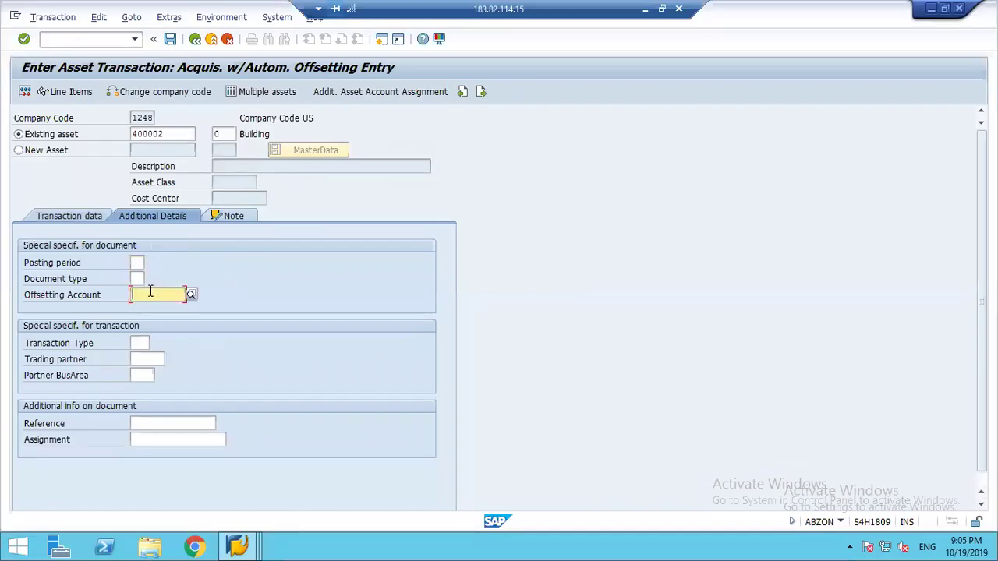
pyautogui.click(151, 291)
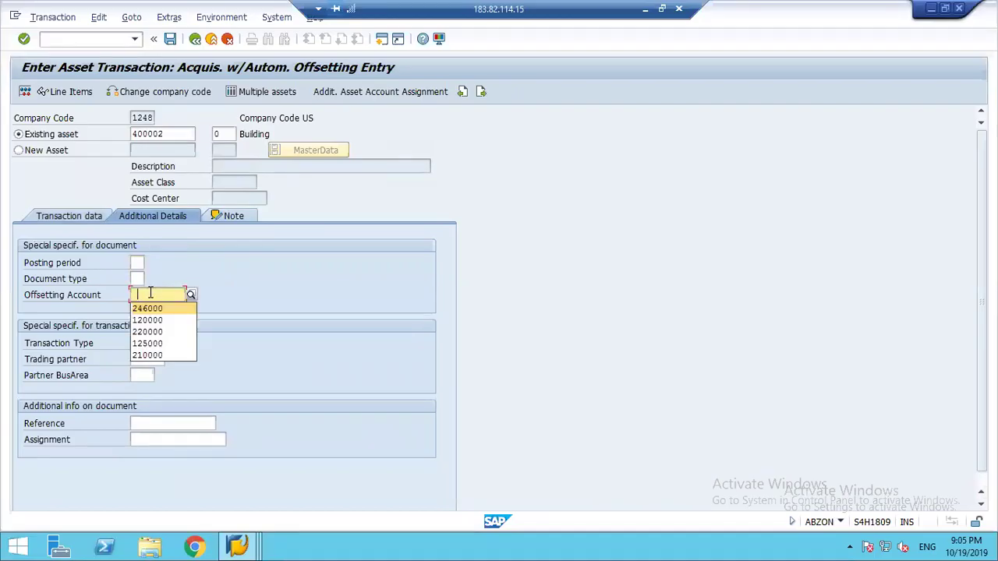
pyautogui.click(147, 308)
pyautogui.press('Return')
pyautogui.click(32, 96)
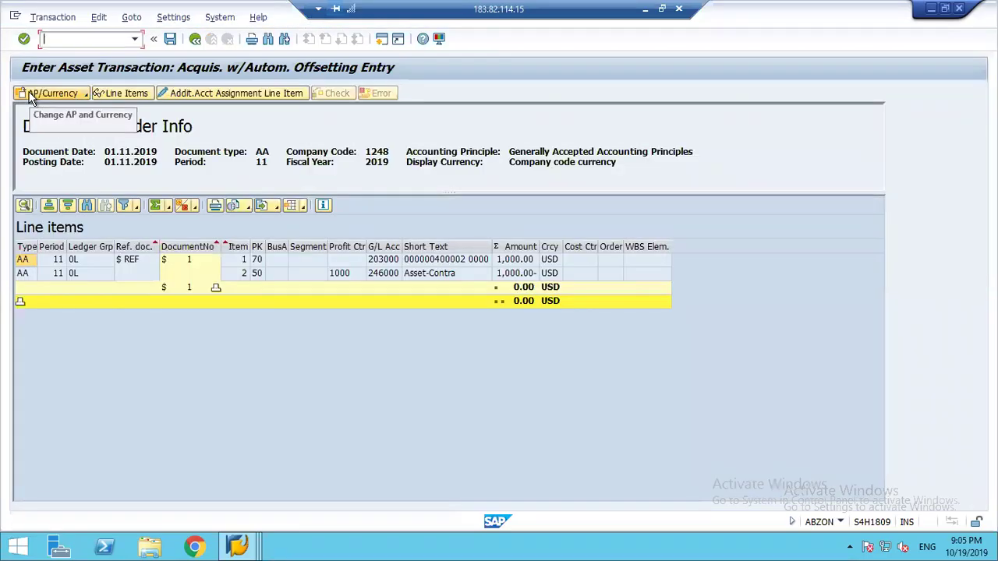
pyautogui.click(195, 41)
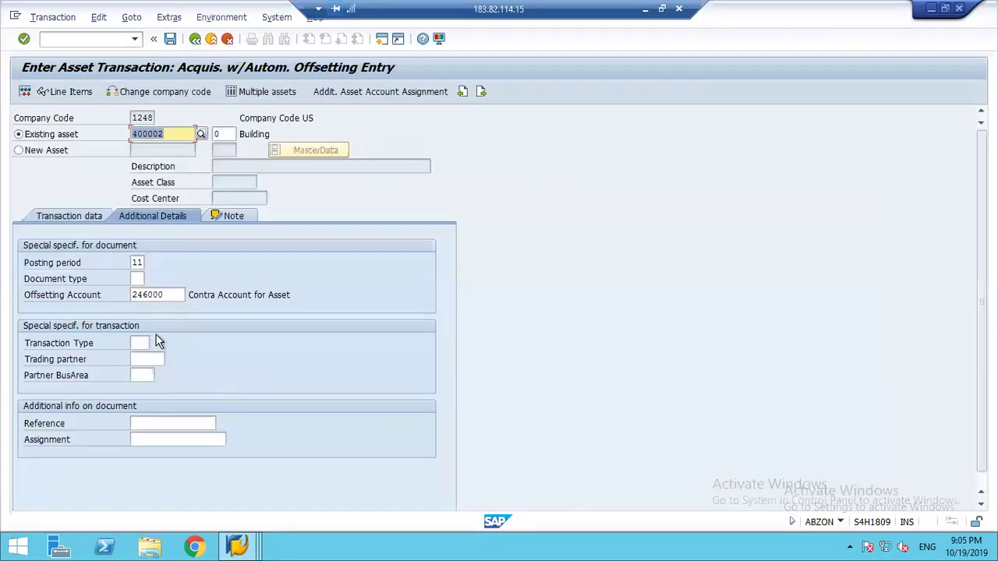
# Set the amount posted to 1,100 USD and simulate the acquisition posting.
pyautogui.click(71, 219)
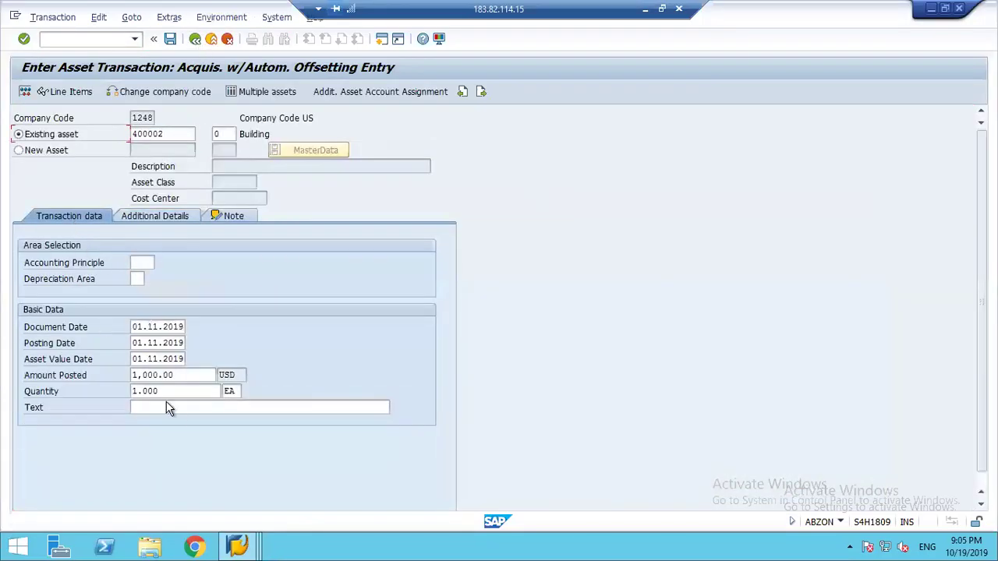
pyautogui.click(146, 378)
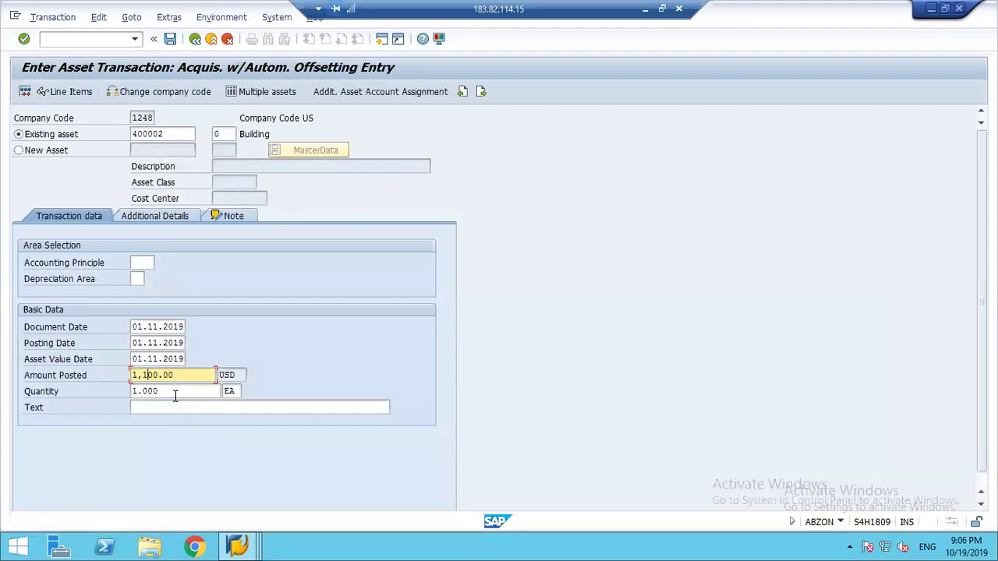
pyautogui.press('Return')
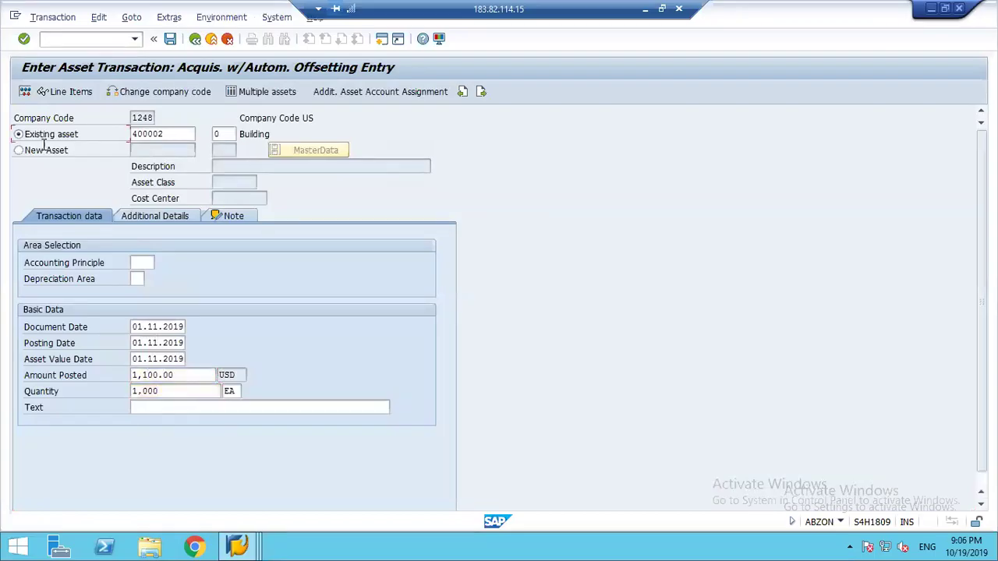
pyautogui.click(25, 92)
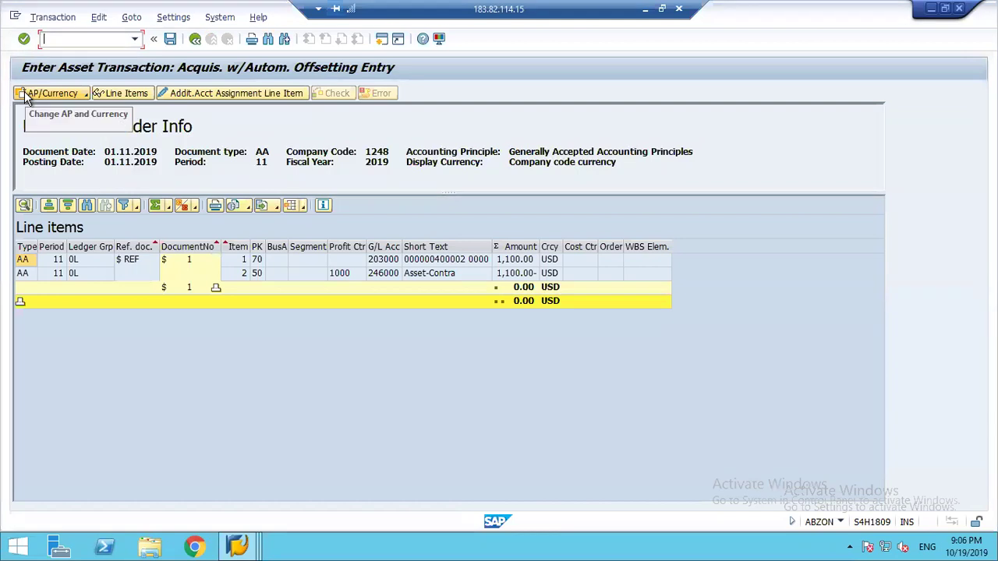
pyautogui.click(195, 39)
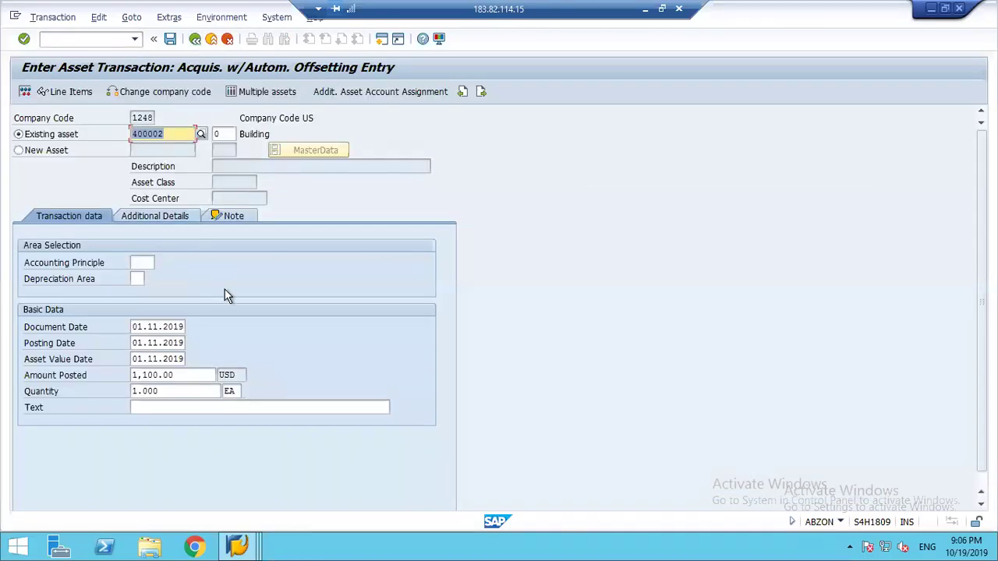
# Set the amount posted to 5000 USD, simulate the acquisition posting and return to the entry data.
pyautogui.click(176, 378)
pyautogui.press('BackSpace')
pyautogui.press('BackSpace')
pyautogui.press('BackSpace')
pyautogui.press('BackSpace')
pyautogui.press('BackSpace')
pyautogui.press('BackSpace')
pyautogui.press('BackSpace')
pyautogui.press('BackSpace')
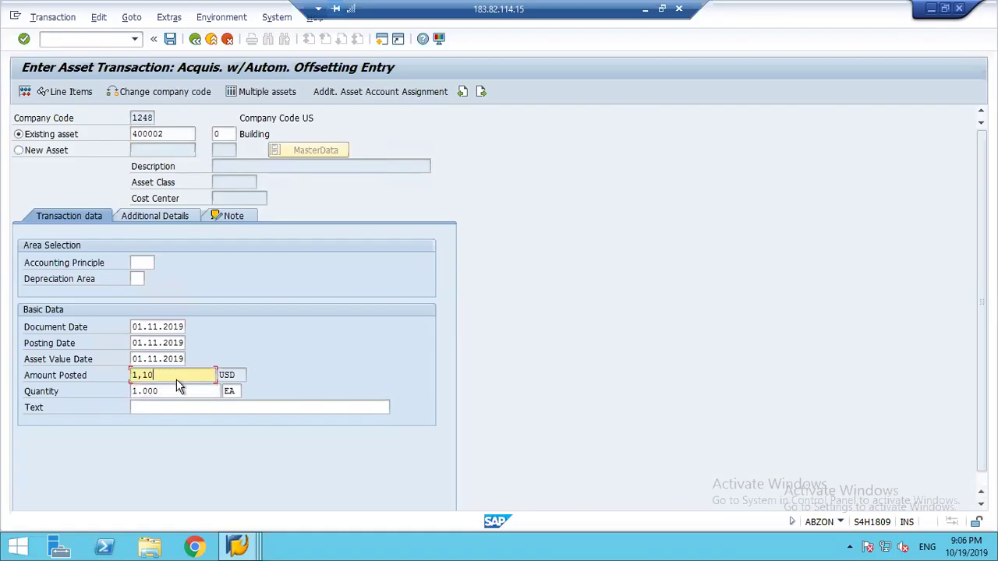
pyautogui.write('5000')
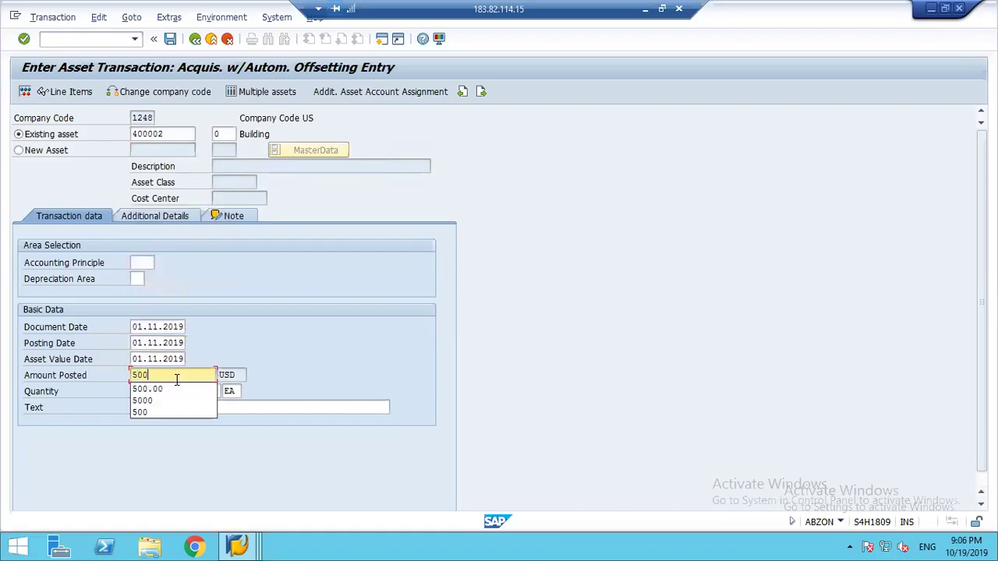
pyautogui.press('Tab')
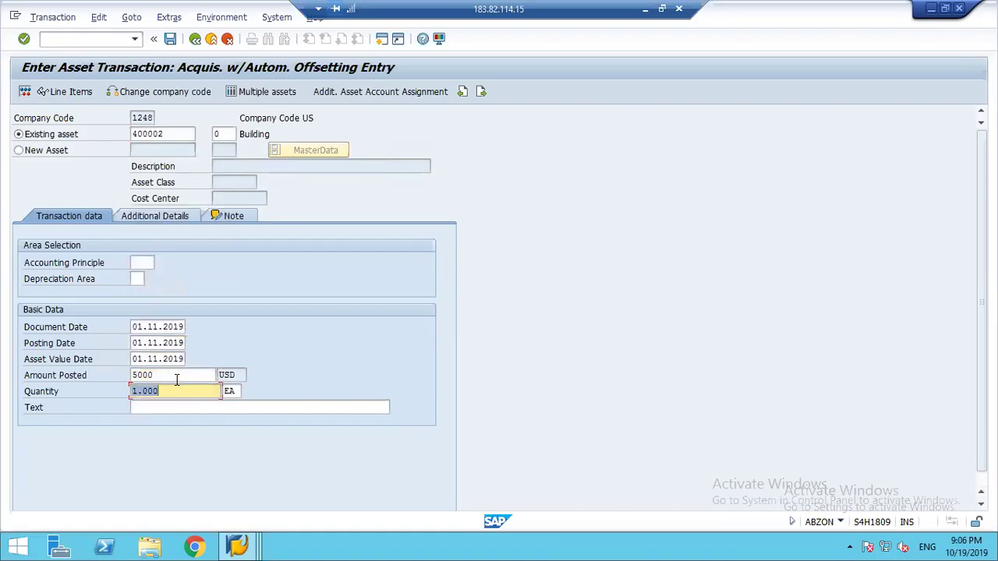
pyautogui.click(25, 92)
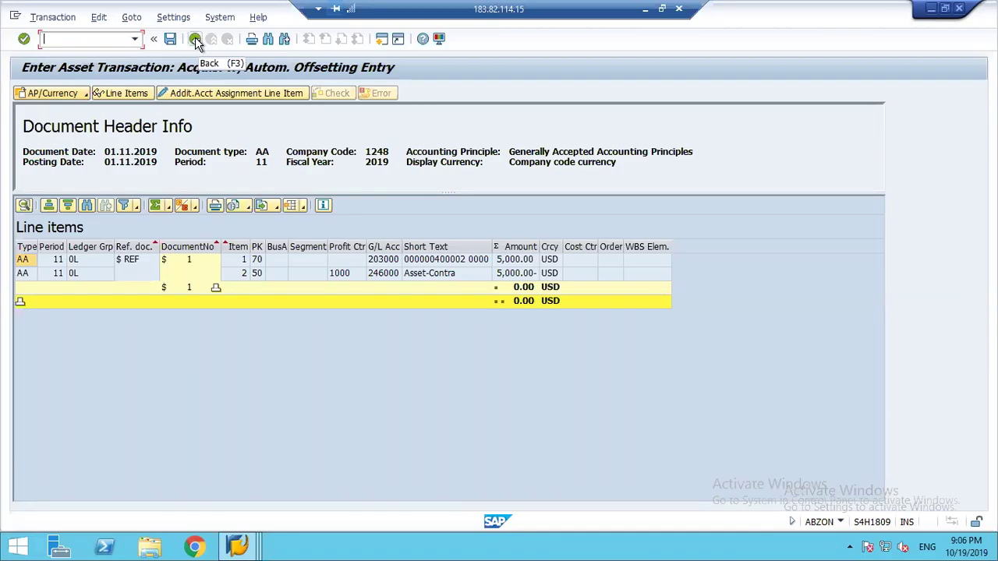
pyautogui.click(195, 39)
pyautogui.click(195, 37)
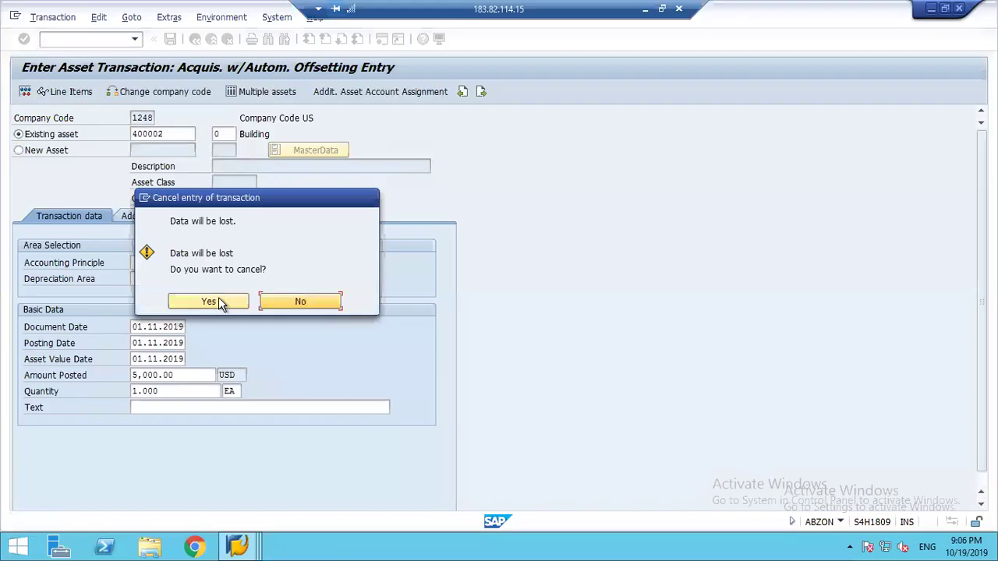
pyautogui.click(301, 301)
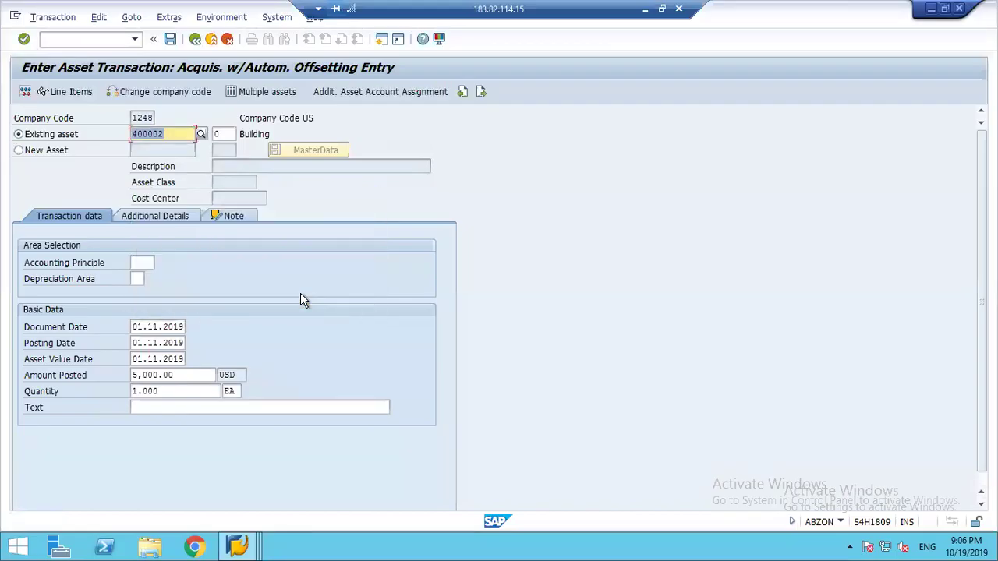
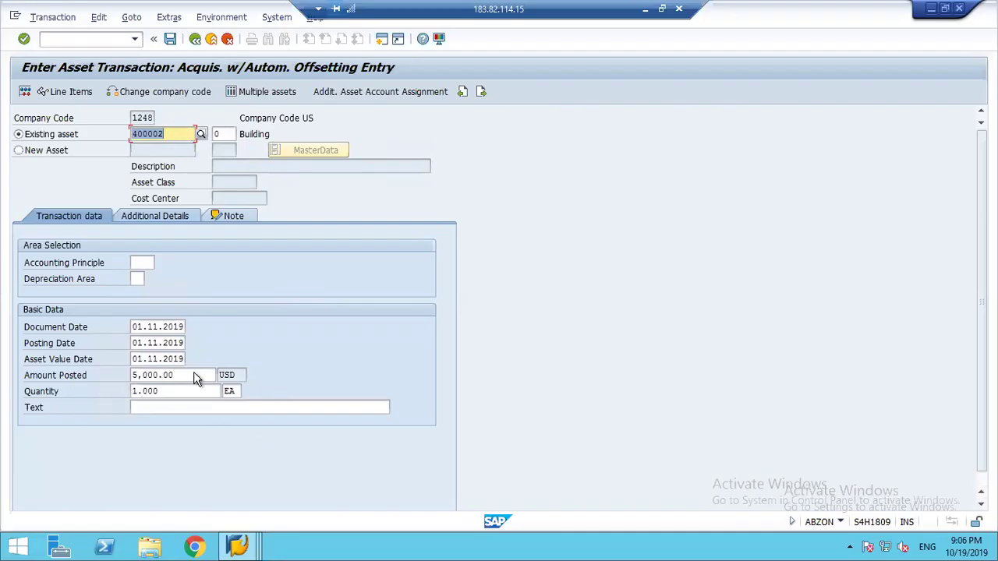
pyautogui.moveTo(187, 376); pyautogui.dragTo(130, 377)
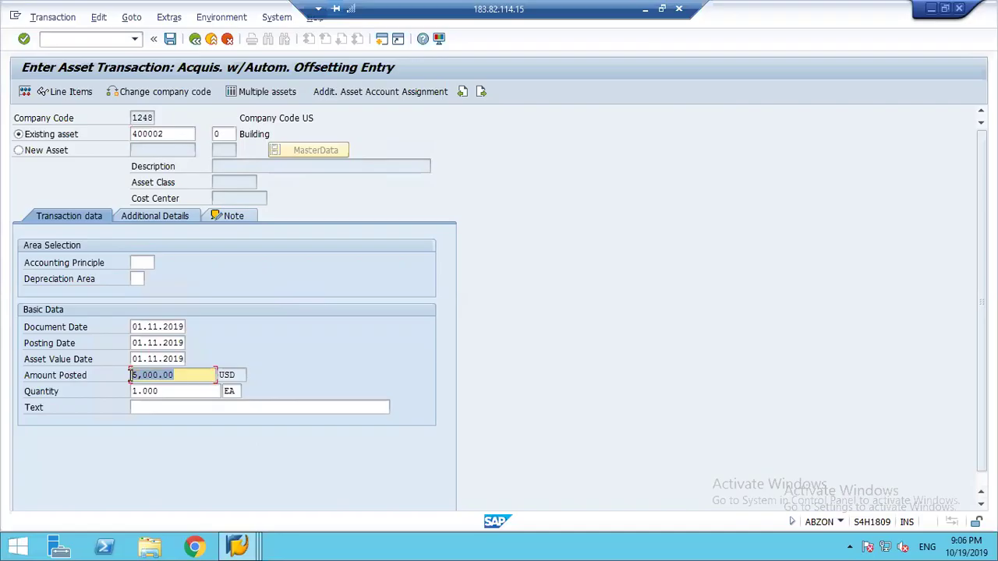
pyautogui.click(130, 375)
# Switch to the customizing session, leave the low-value amounts, and open the low-value asset check for asset class X400 Building.
pyautogui.click(249, 546)
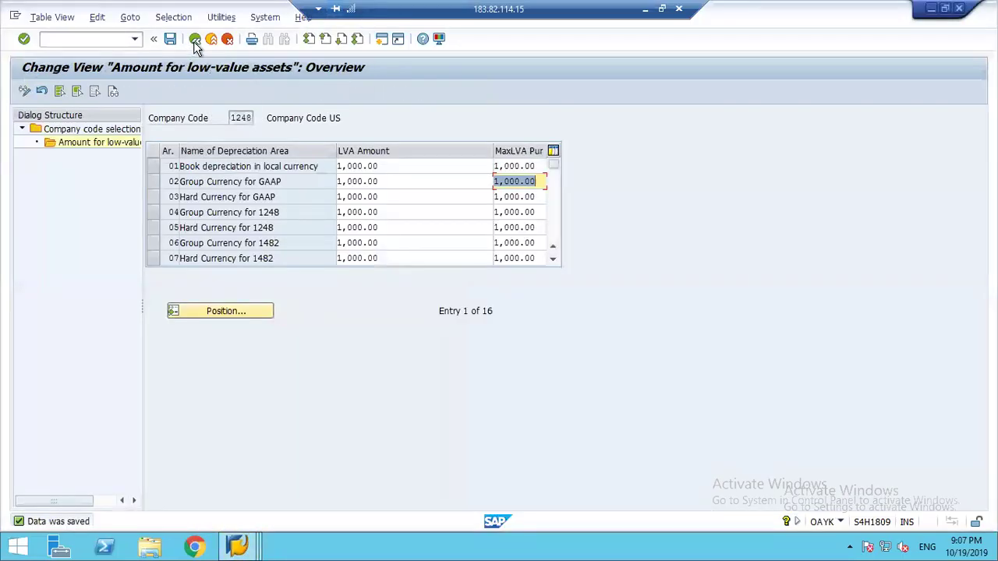
pyautogui.click(194, 41)
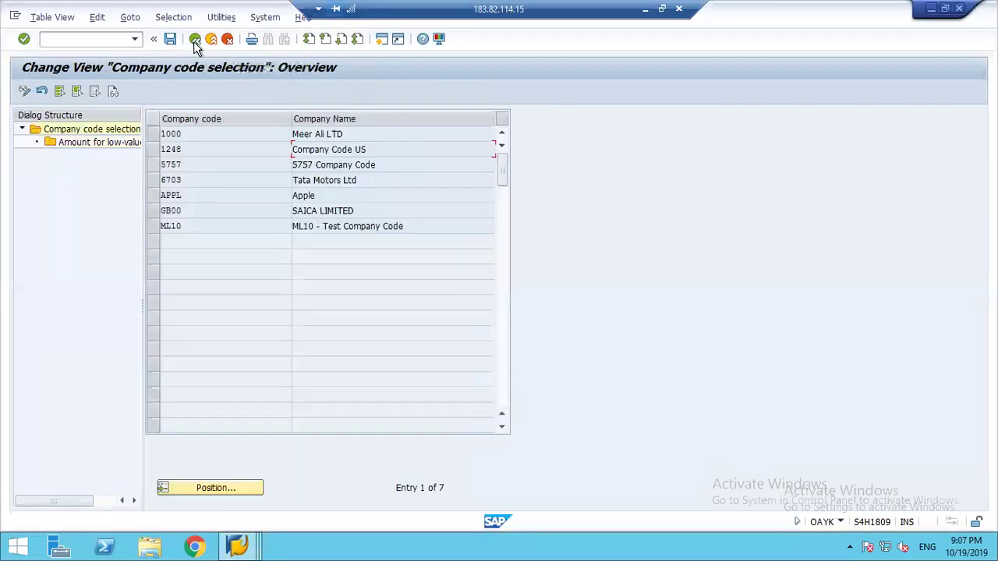
pyautogui.click(193, 42)
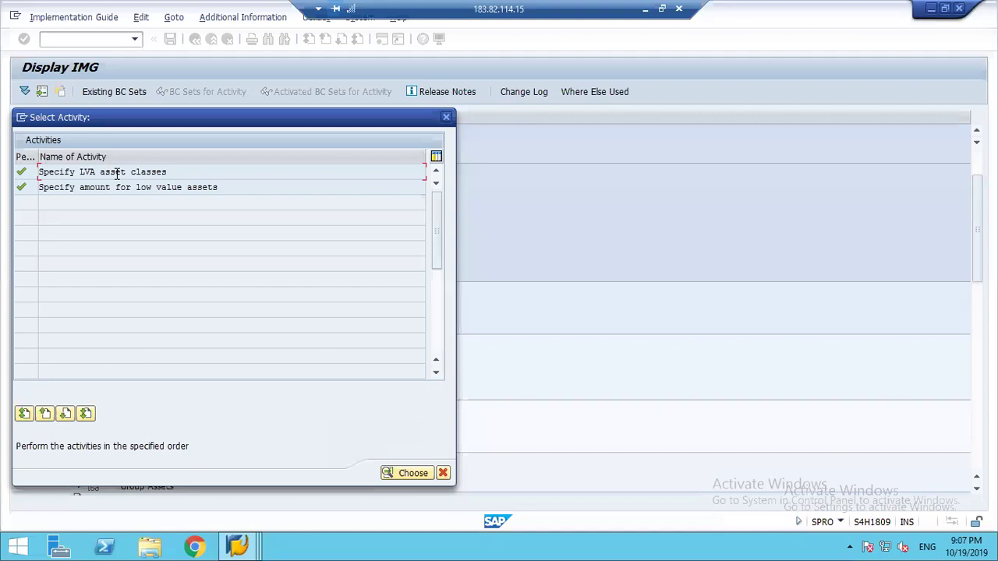
pyautogui.press('Escape')
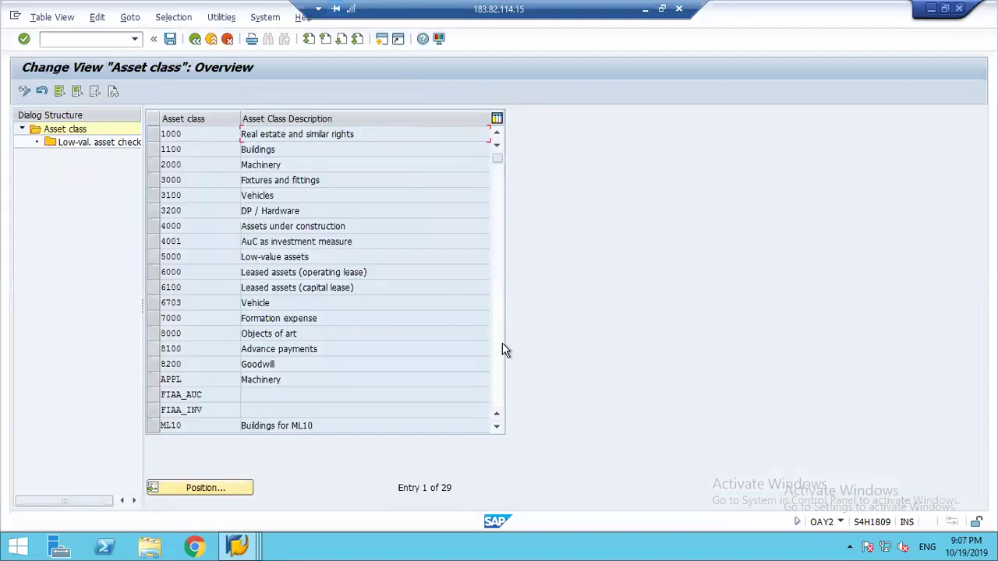
pyautogui.click(499, 350)
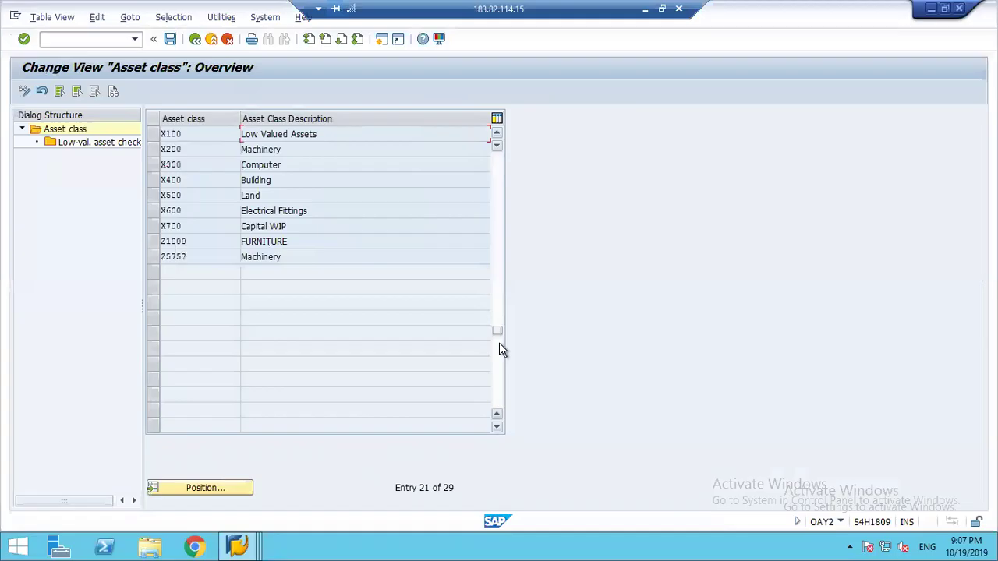
pyautogui.click(154, 180)
pyautogui.doubleClick(77, 144)
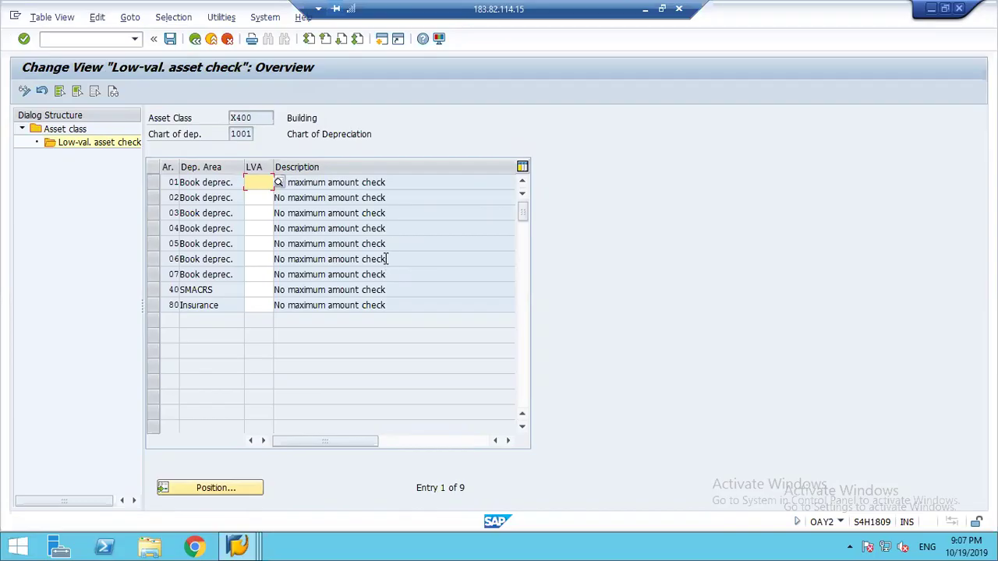
# Leave the low-value asset check and review the low-value asset amounts specified for company code 1248.
pyautogui.click(195, 40)
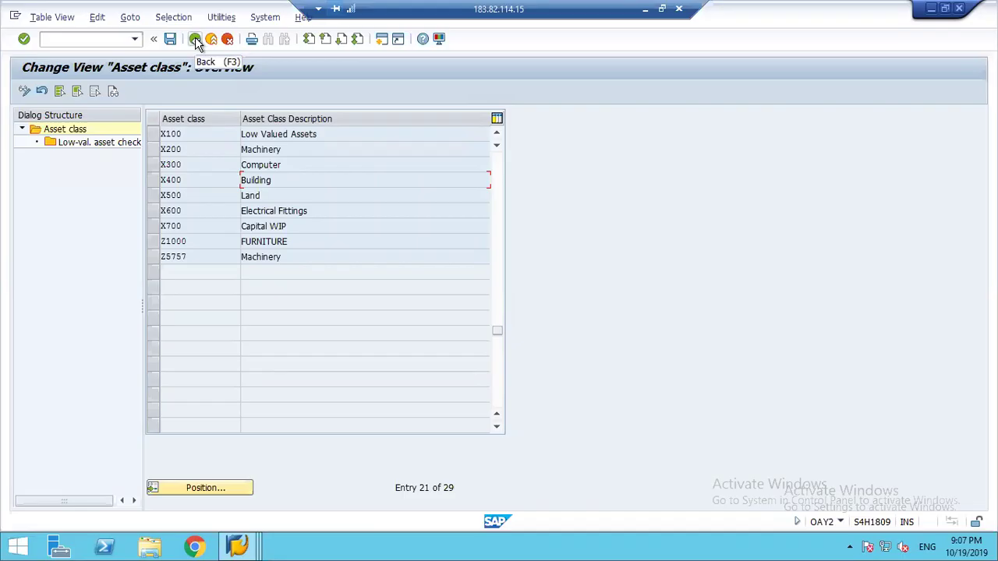
pyautogui.click(196, 43)
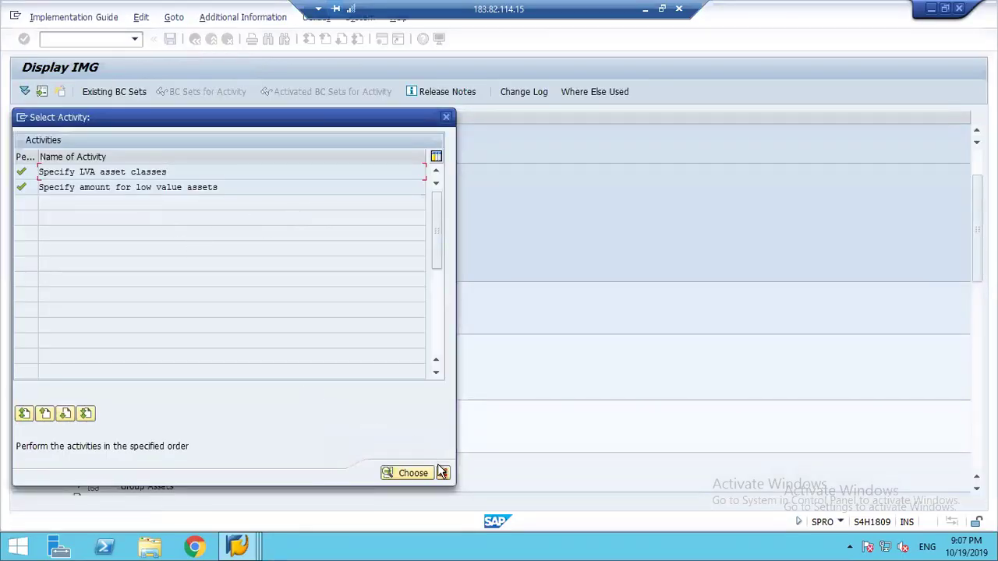
pyautogui.doubleClick(129, 189)
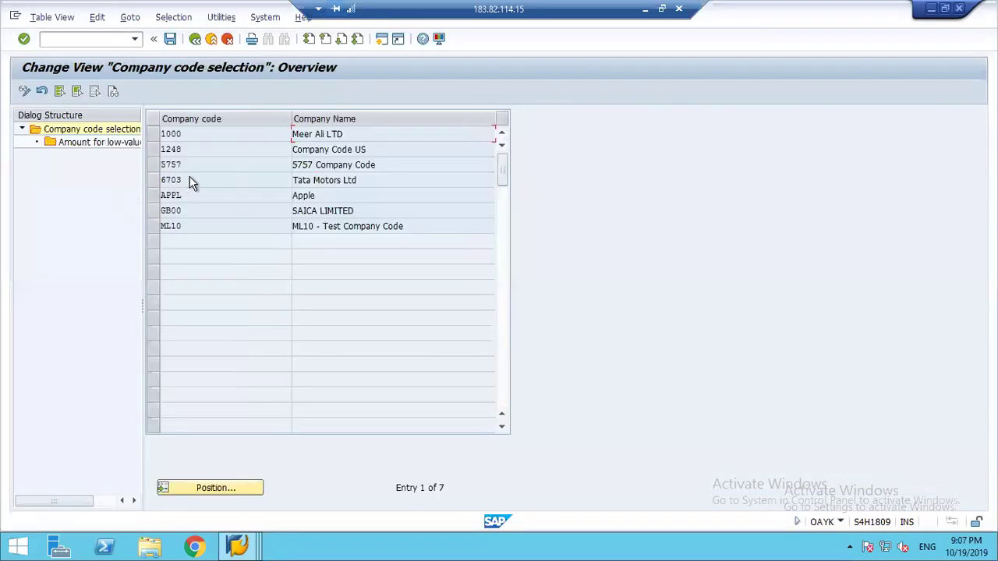
pyautogui.click(154, 149)
pyautogui.doubleClick(87, 143)
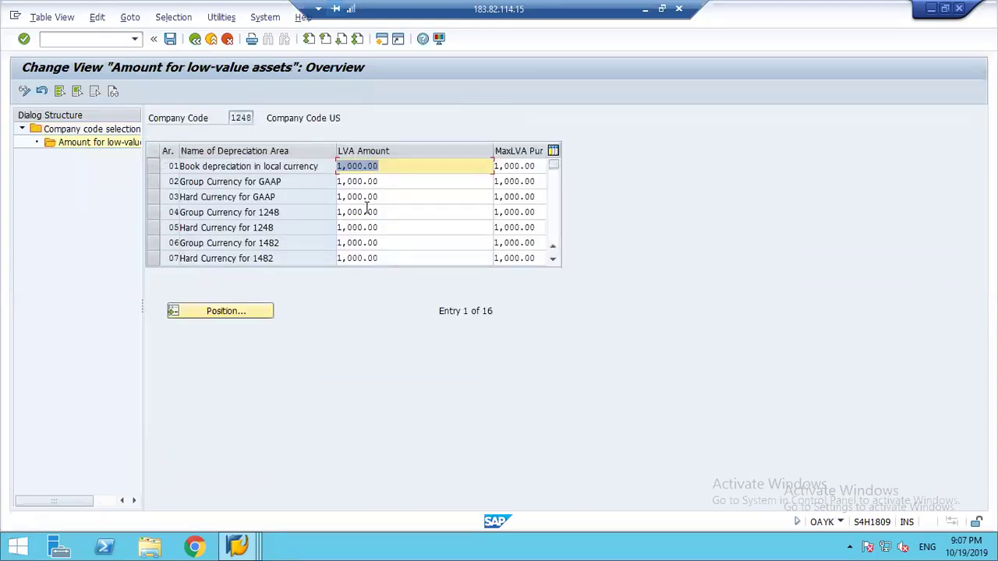
pyautogui.click(195, 41)
# Switch to the asset acquisition session, simulate the 5,000 USD acquisition on the building asset and post it.
pyautogui.moveTo(242, 545)
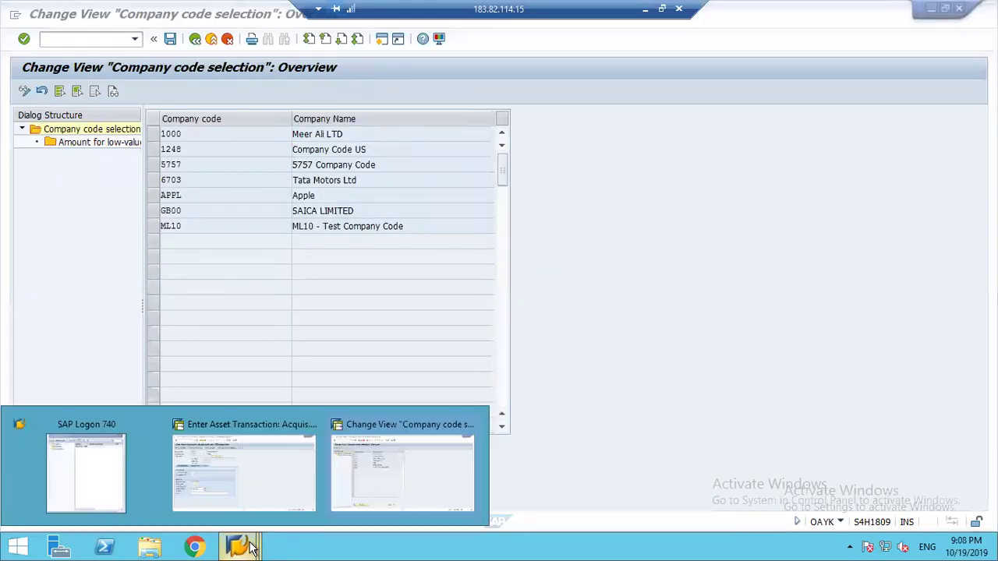
pyautogui.click(283, 476)
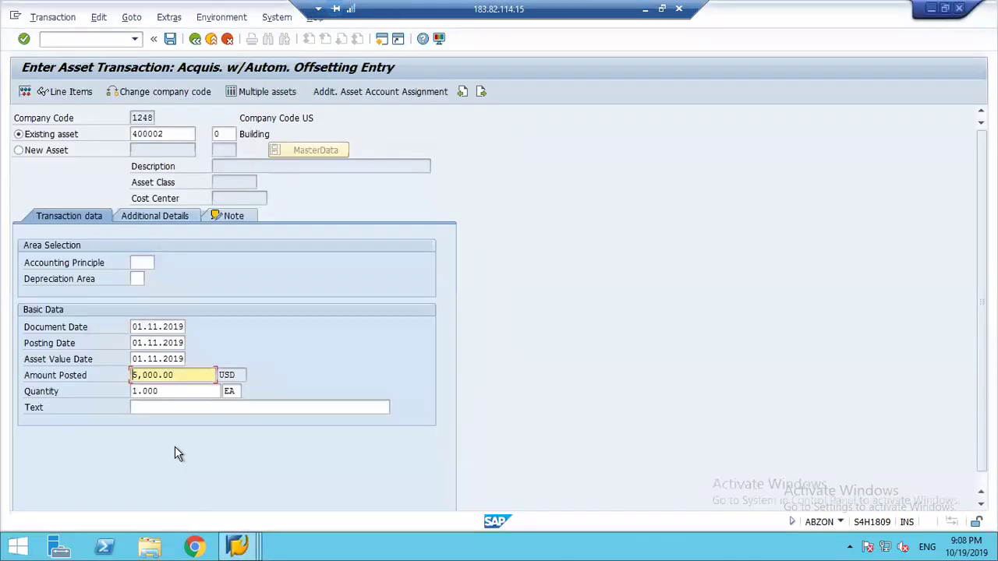
pyautogui.click(23, 92)
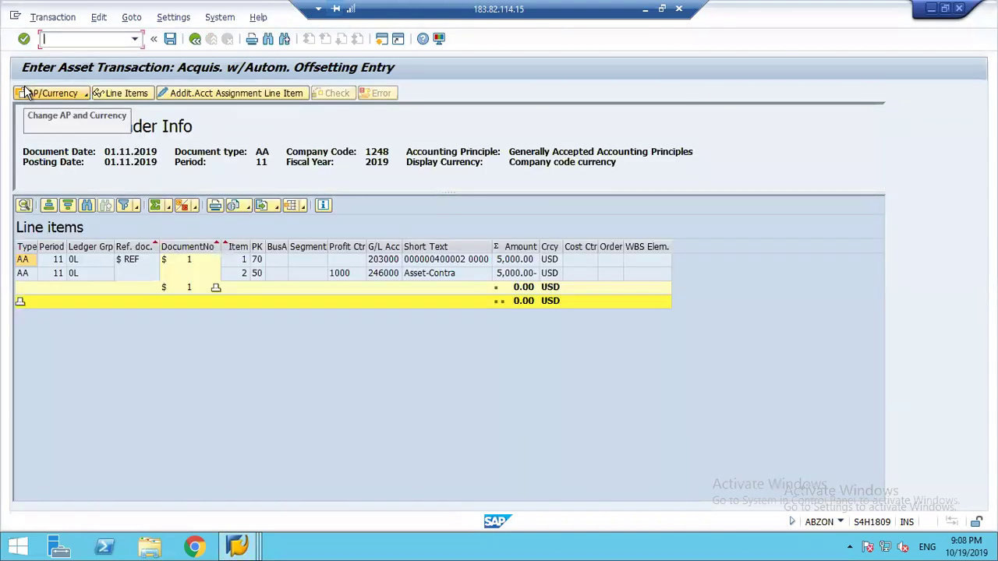
pyautogui.click(170, 39)
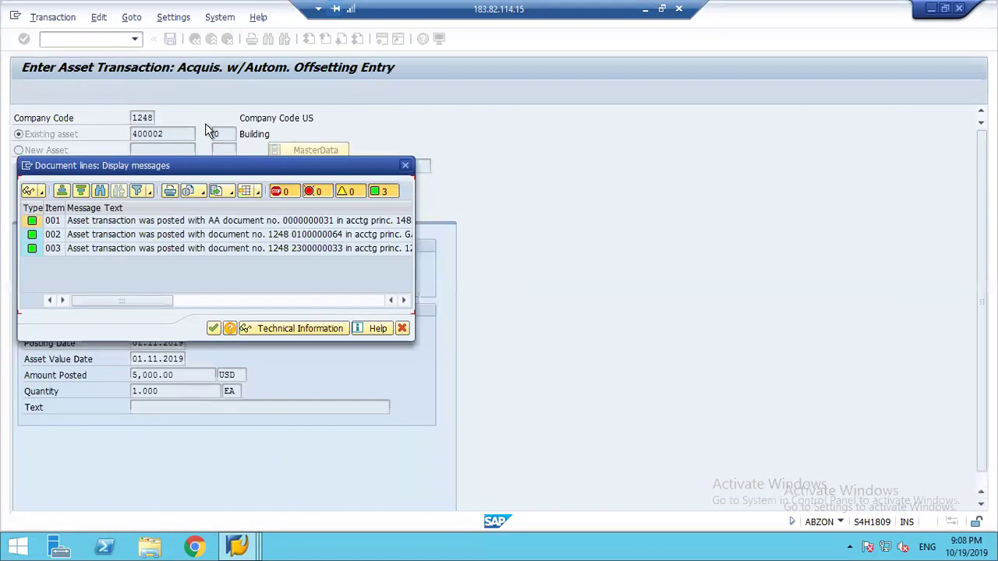
pyautogui.click(216, 329)
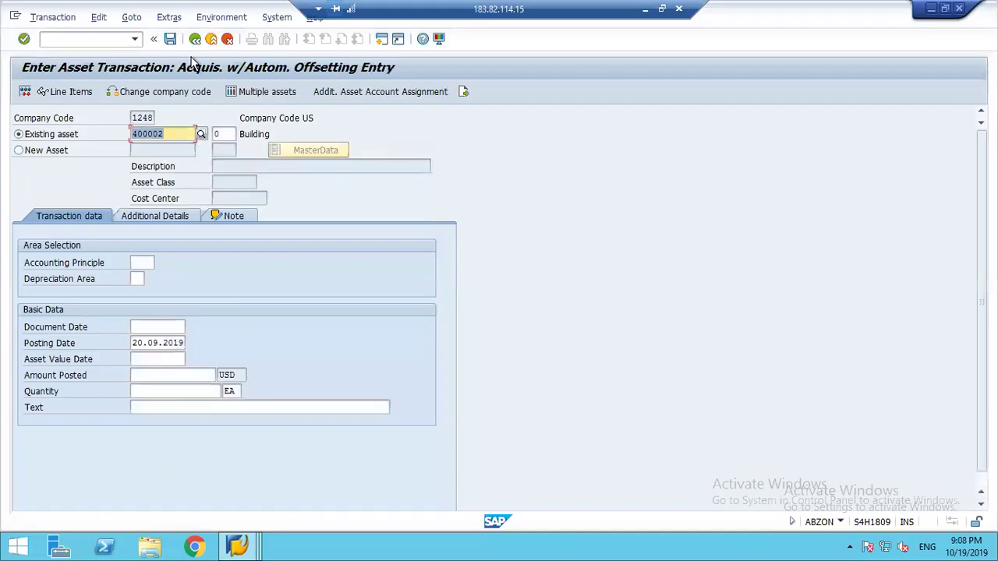
# Run transaction AS03 and display the general master data of low-value machinery asset 100000 in company code 1248.
pyautogui.click(71, 38)
pyautogui.write('/nas03')
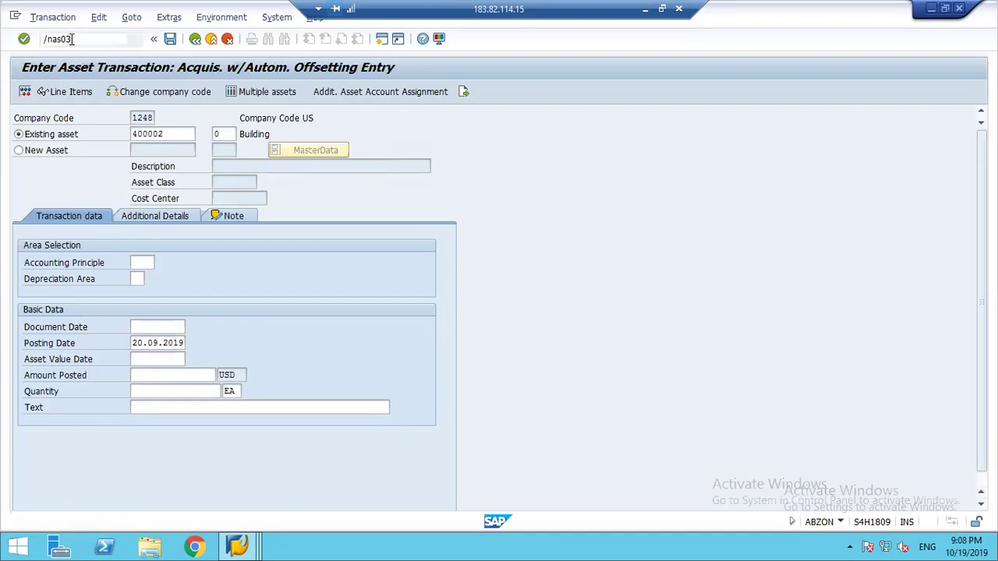
pyautogui.press('Return')
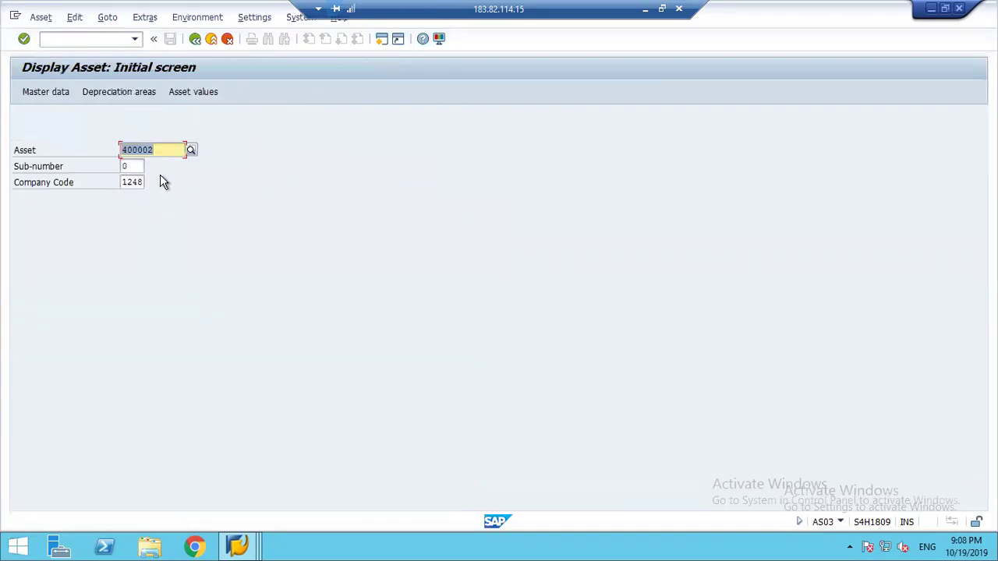
pyautogui.click(191, 149)
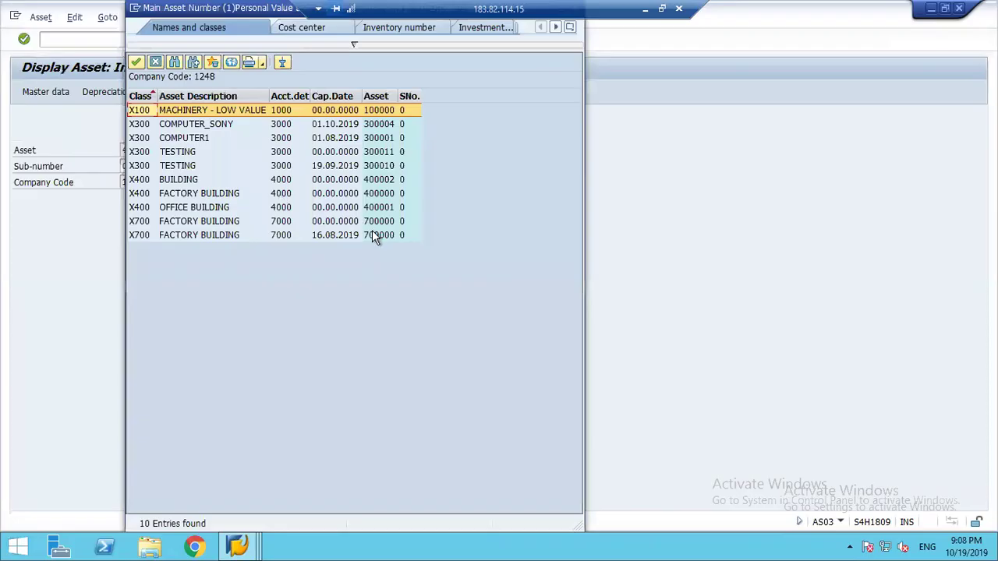
pyautogui.doubleClick(374, 124)
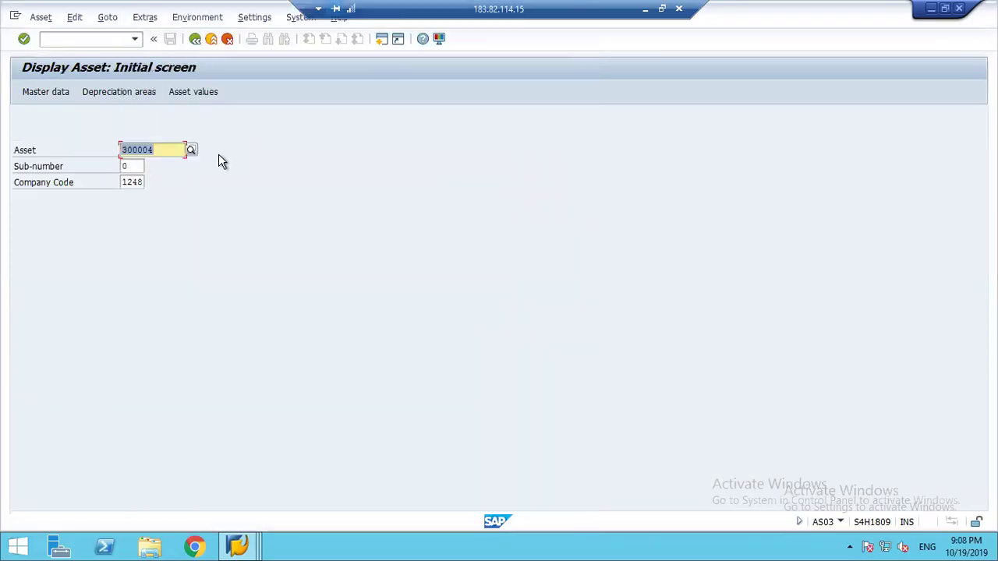
pyautogui.click(192, 150)
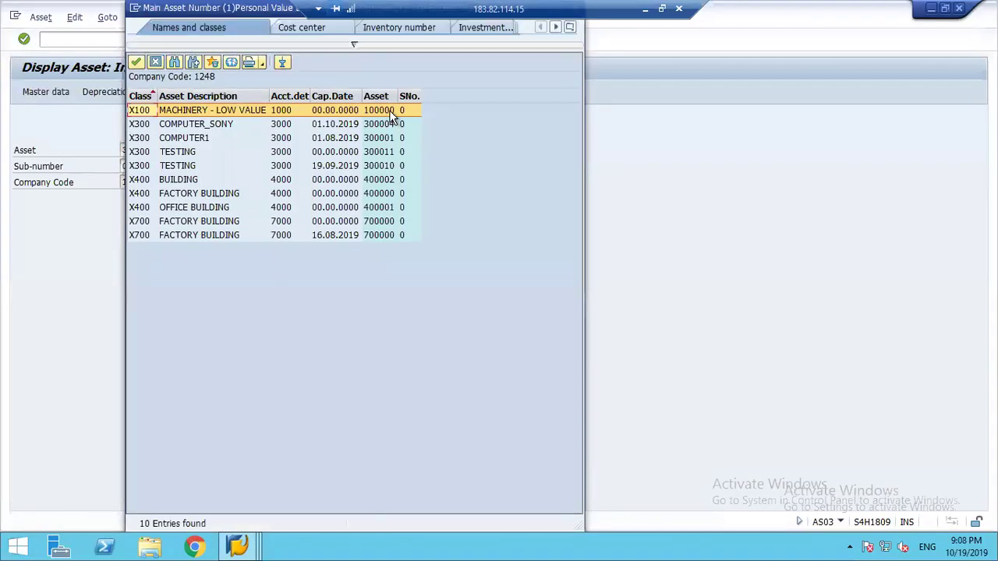
pyautogui.doubleClick(391, 111)
pyautogui.press('Return')
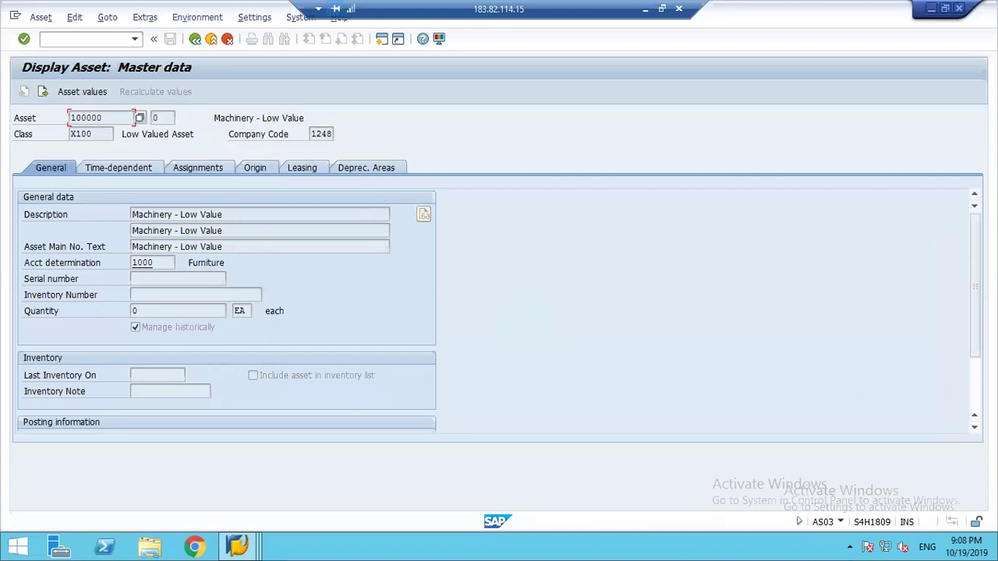
pyautogui.scroll(-2, 974, 312)
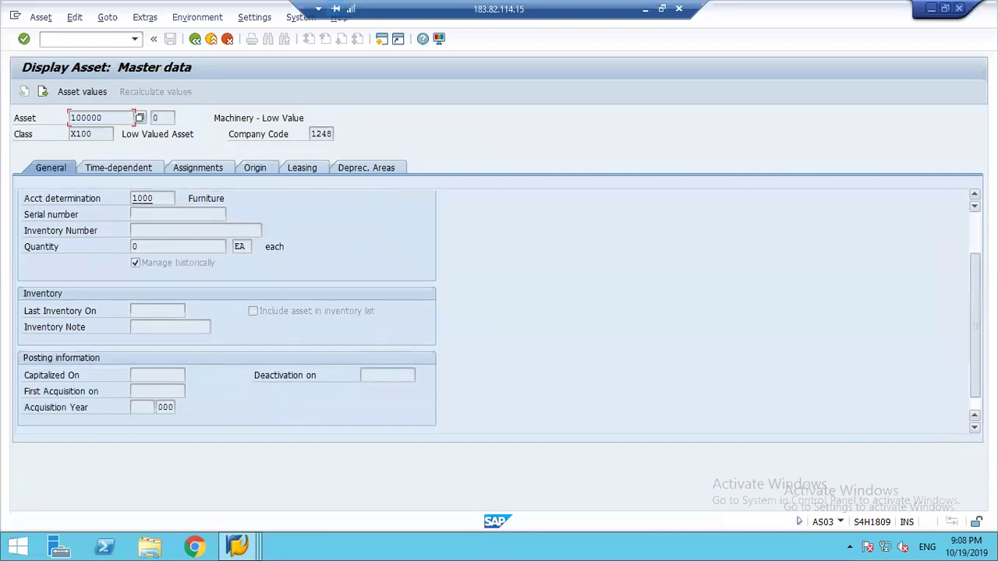
pyautogui.scroll(2, 970, 191)
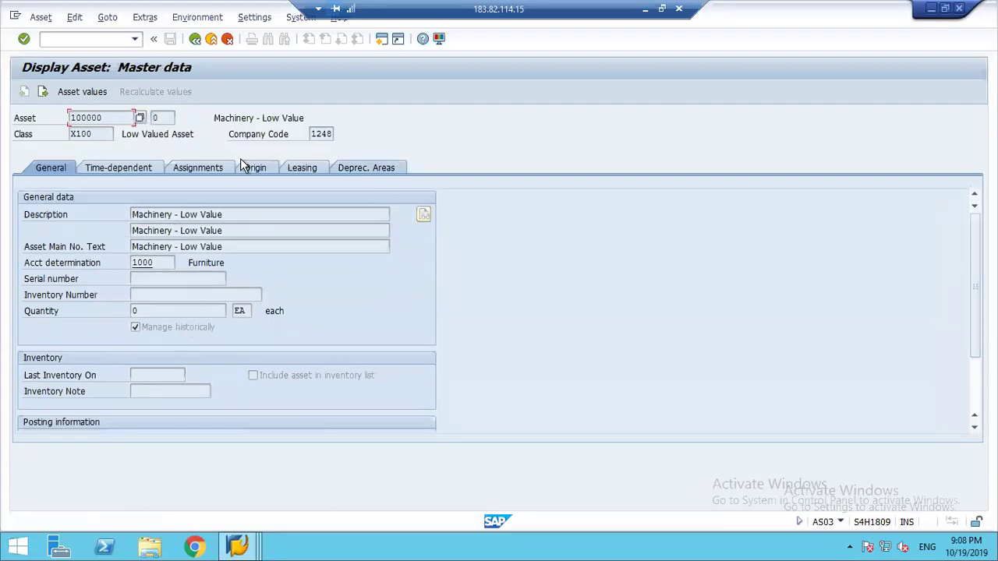
# Examine the asset's time-dependent data and depreciation areas, and return to the initial asset display screen.
pyautogui.click(144, 167)
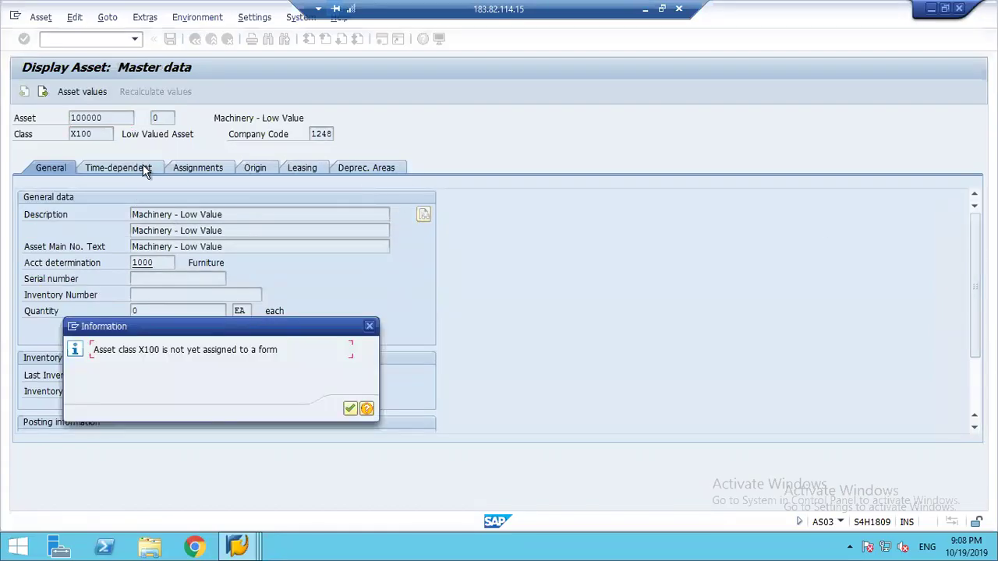
pyautogui.press('Return')
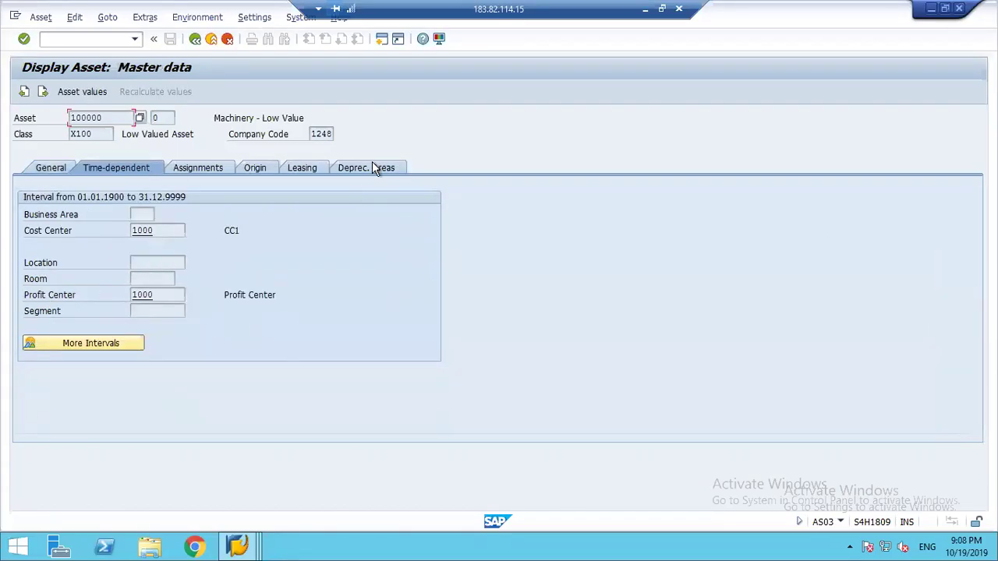
pyautogui.click(371, 166)
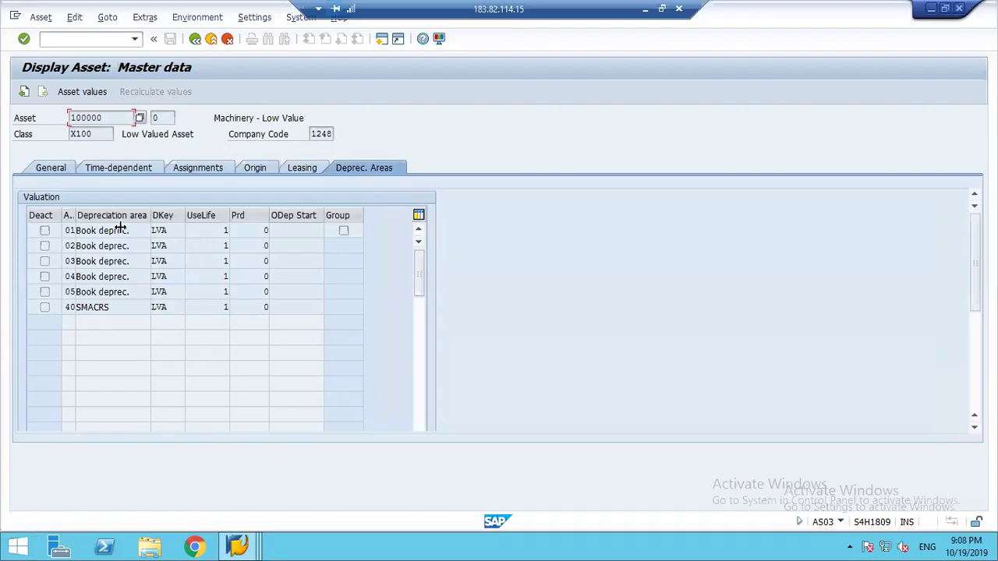
pyautogui.click(195, 40)
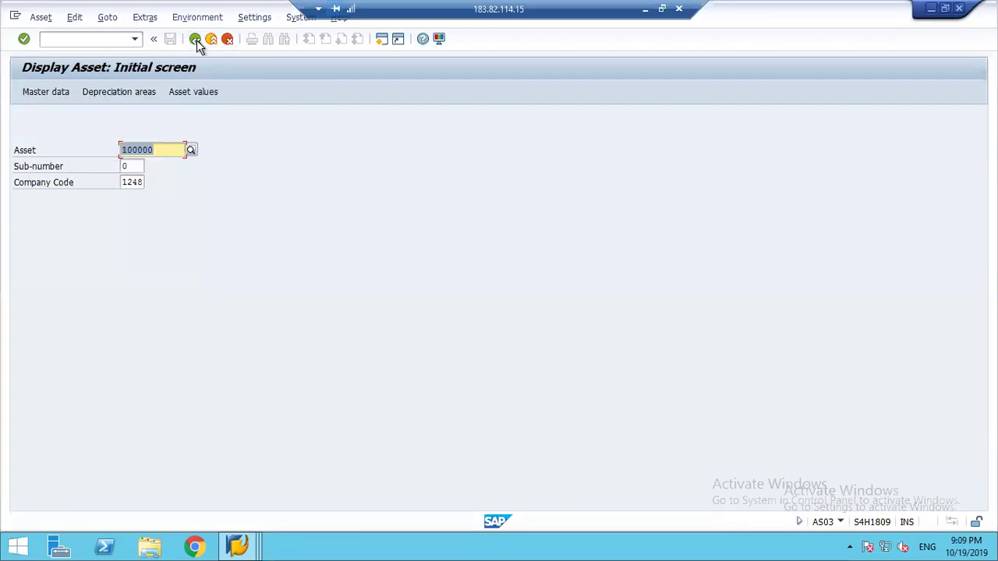
# Run transaction ABZON for asset 100000 with document, posting and asset value dates 01.11.2019, amount 100 USD and quantity 1.
pyautogui.click(69, 45)
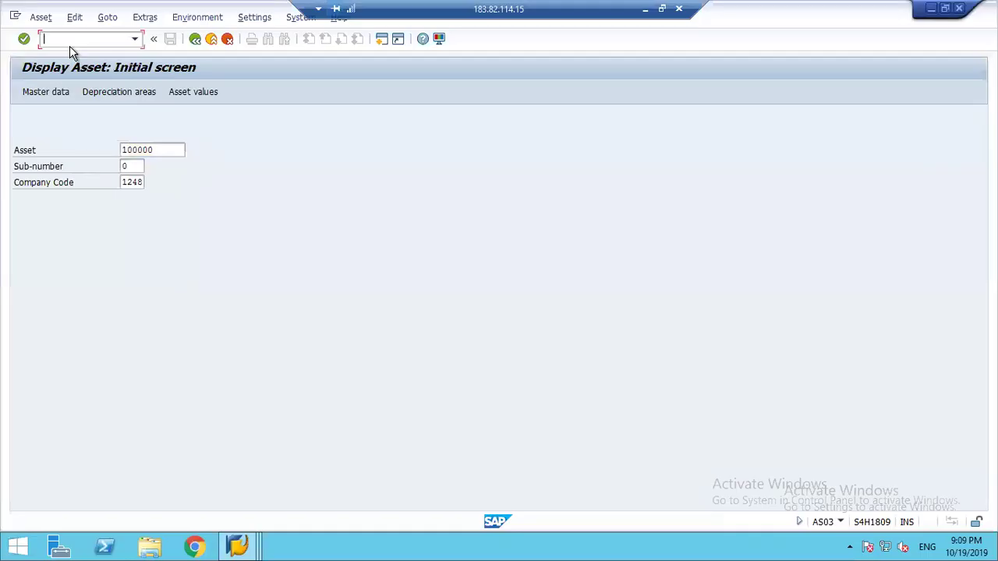
pyautogui.write('/nabzon')
pyautogui.press('Return')
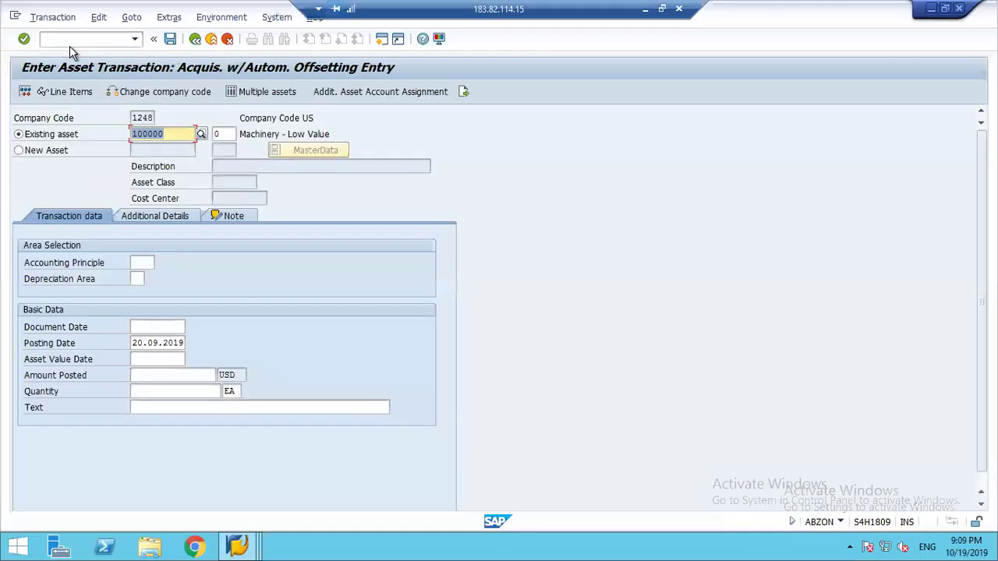
pyautogui.click(150, 327)
pyautogui.click(150, 326)
pyautogui.write('01112019')
pyautogui.press('Tab')
pyautogui.write('01112019')
pyautogui.press('Tab')
pyautogui.write('01.11.2019')
pyautogui.press('Tab')
pyautogui.write('100')
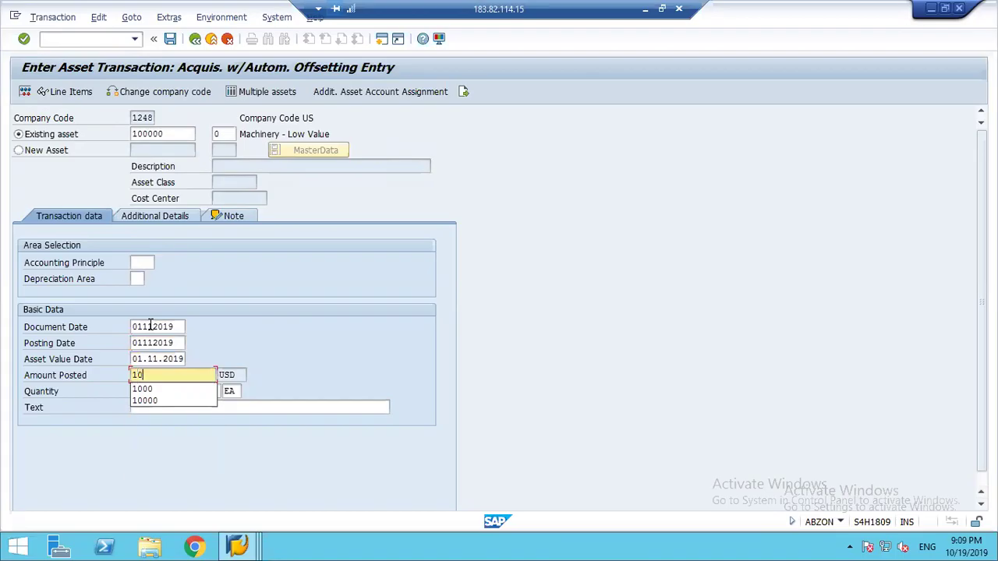
pyautogui.press('Tab')
pyautogui.write('1')
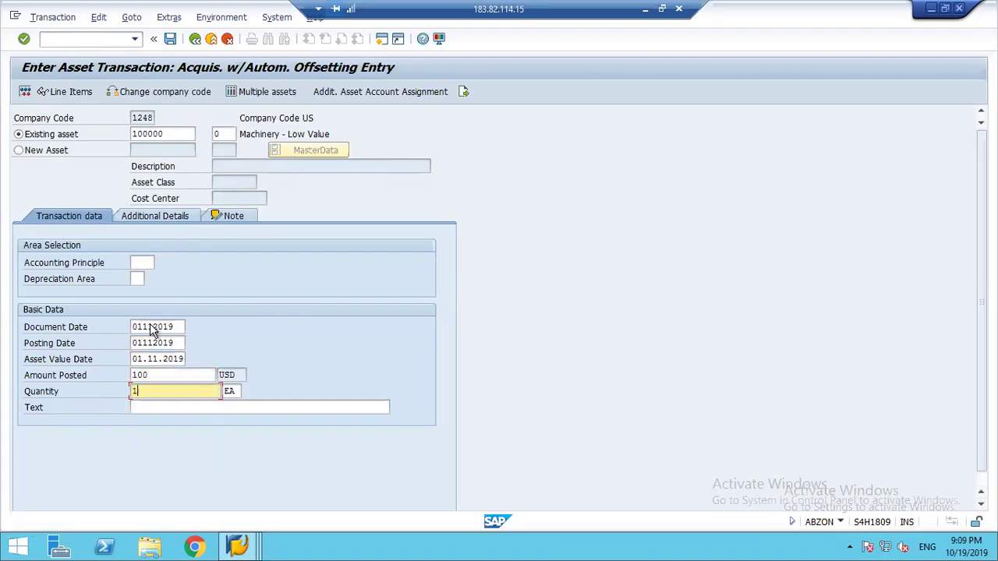
pyautogui.press('Return')
# Assign offsetting account 246000 to the low-value asset acquisition, simulate the posting and return to the entry data.
pyautogui.click(140, 217)
pyautogui.click(161, 294)
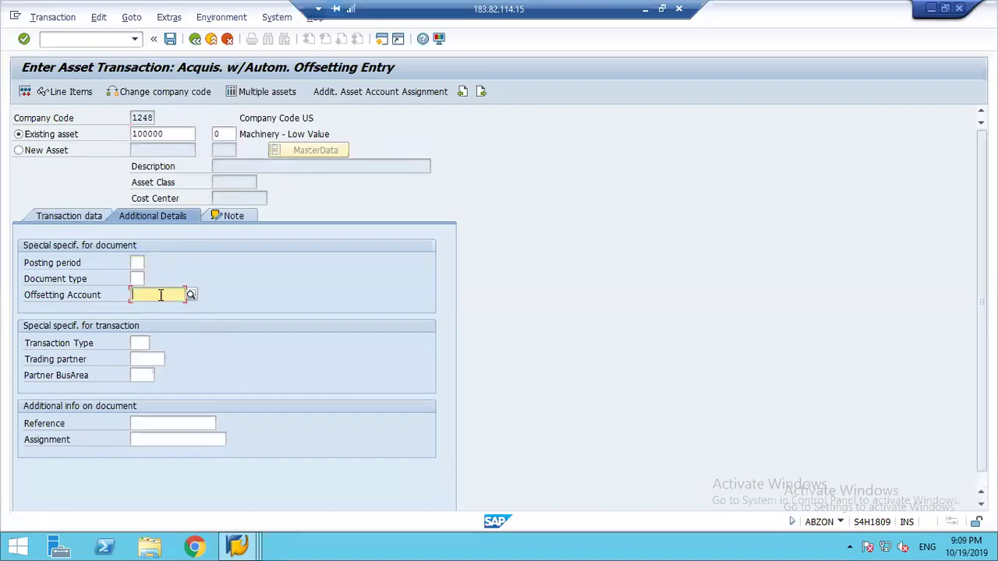
pyautogui.click(160, 295)
pyautogui.press('Return')
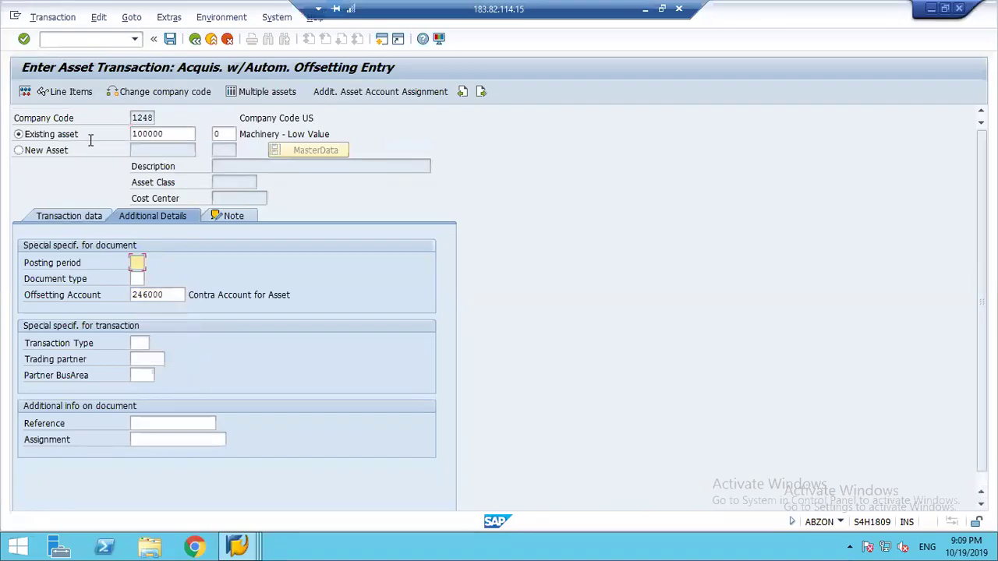
pyautogui.click(27, 92)
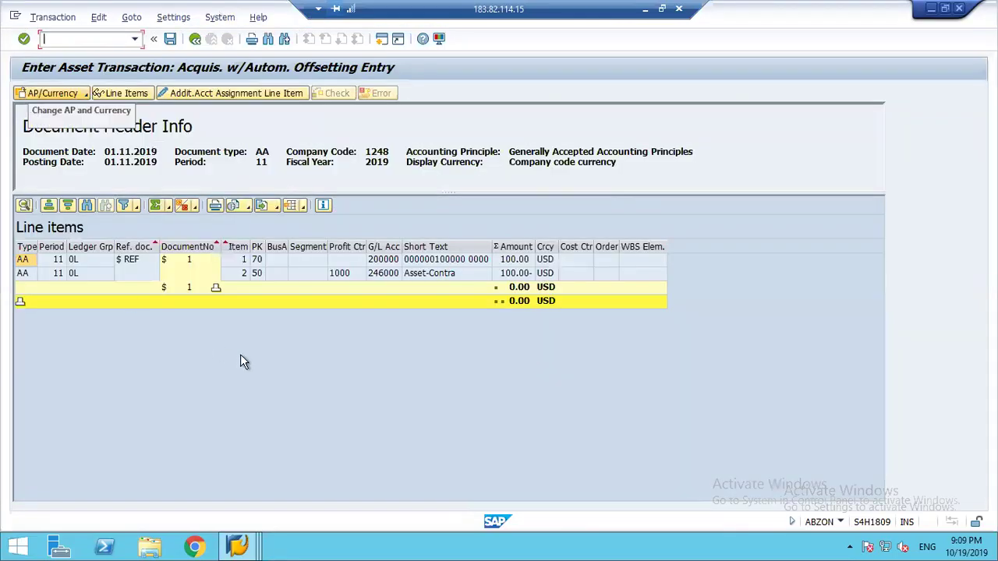
pyautogui.click(196, 40)
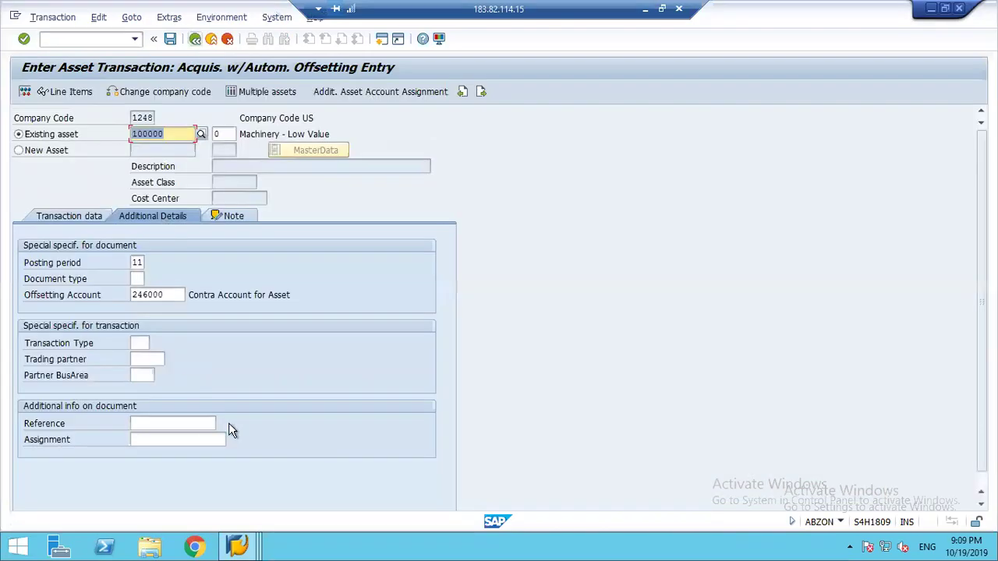
# Set the amount posted for the low-value asset acquisition to 1,000 USD.
pyautogui.click(88, 215)
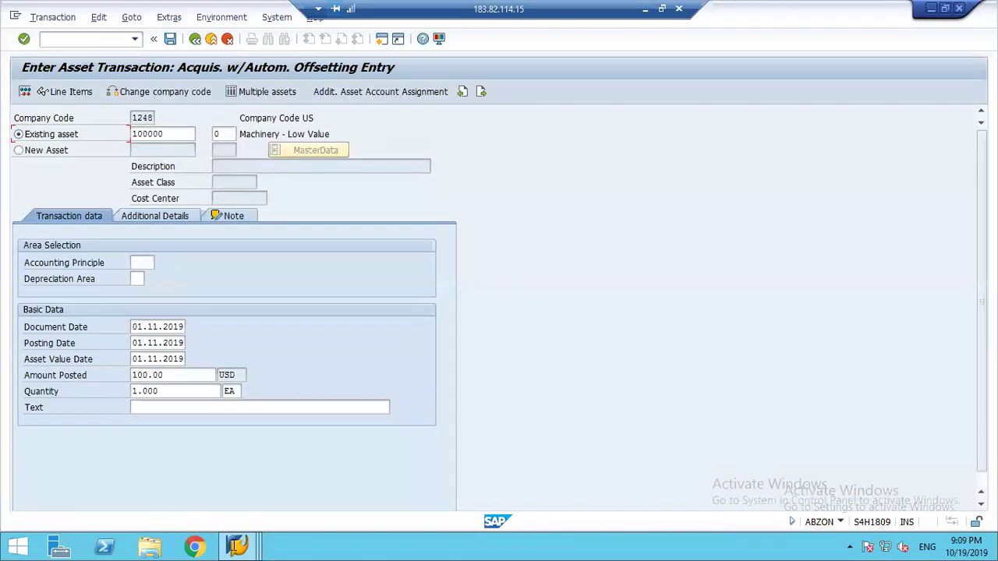
pyautogui.click(156, 376)
pyautogui.click(236, 547)
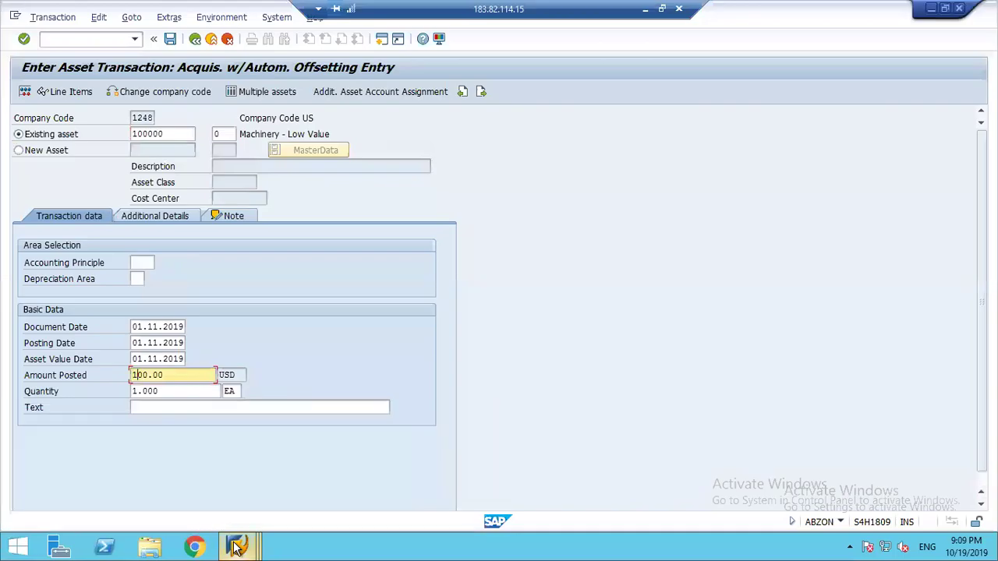
pyautogui.write('0')
pyautogui.press('Tab')
pyautogui.press('Return')
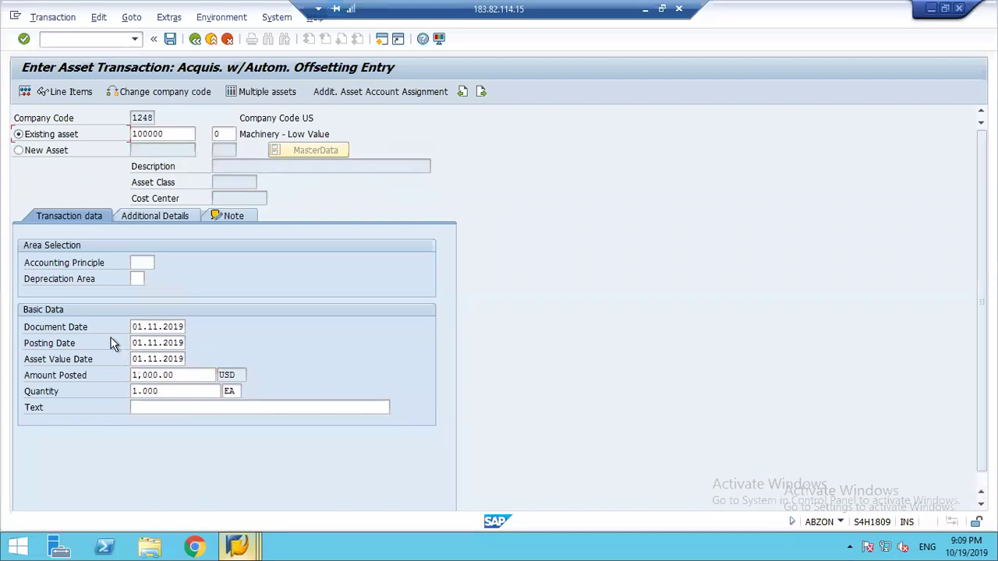
# Simulate the 1,000 USD acquisition, examine its error log and return to the entry data.
pyautogui.click(25, 93)
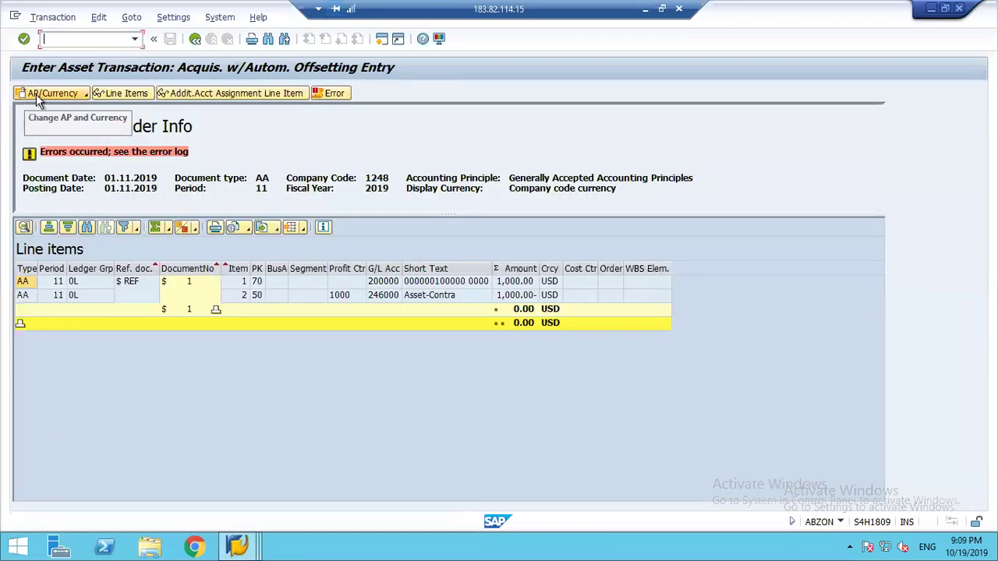
pyautogui.click(336, 94)
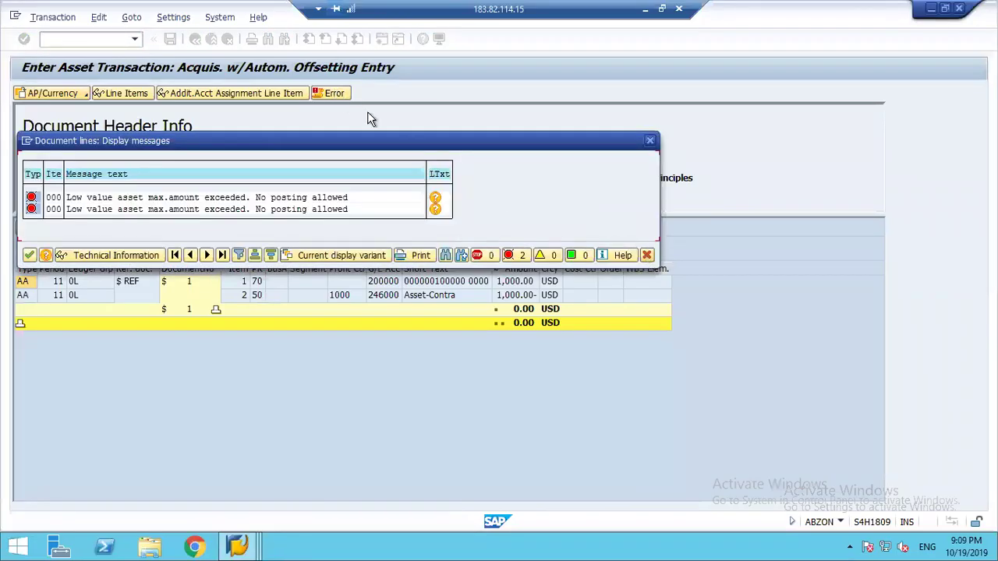
pyautogui.click(647, 255)
pyautogui.click(196, 39)
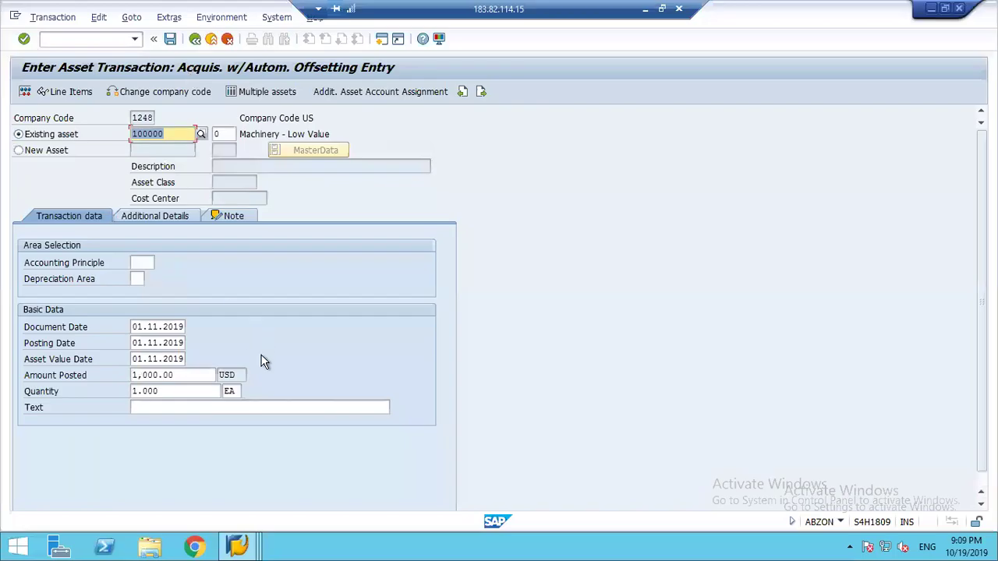
# Set the amount posted for the low-value asset acquisition to 900 USD.
pyautogui.click(134, 377)
pyautogui.press('Delete')
pyautogui.press('Delete')
pyautogui.write('5')
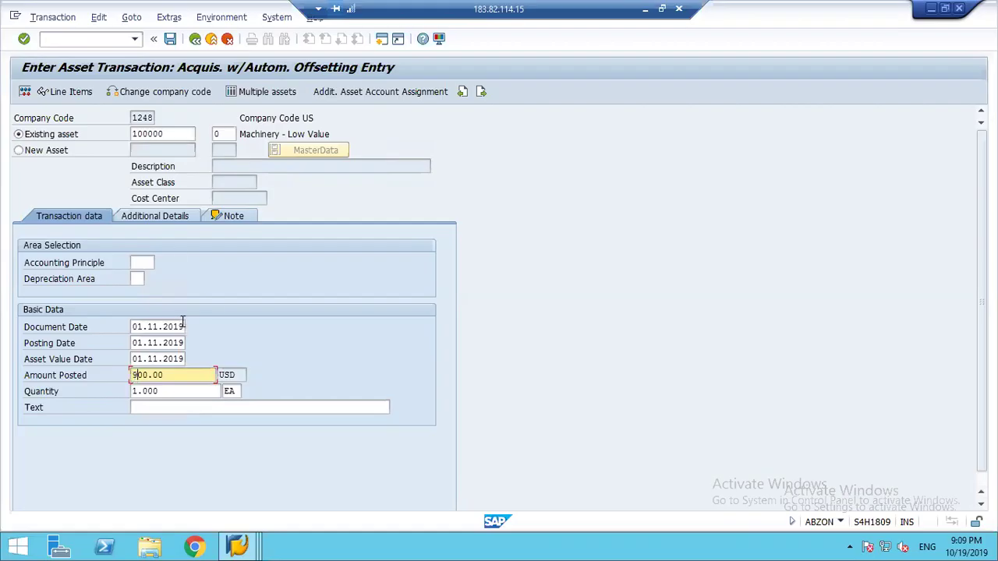
# Simulate the 900.00 USD acquisition posting for asset 100000, review its error log and return to the transaction entry.
pyautogui.press('Return')
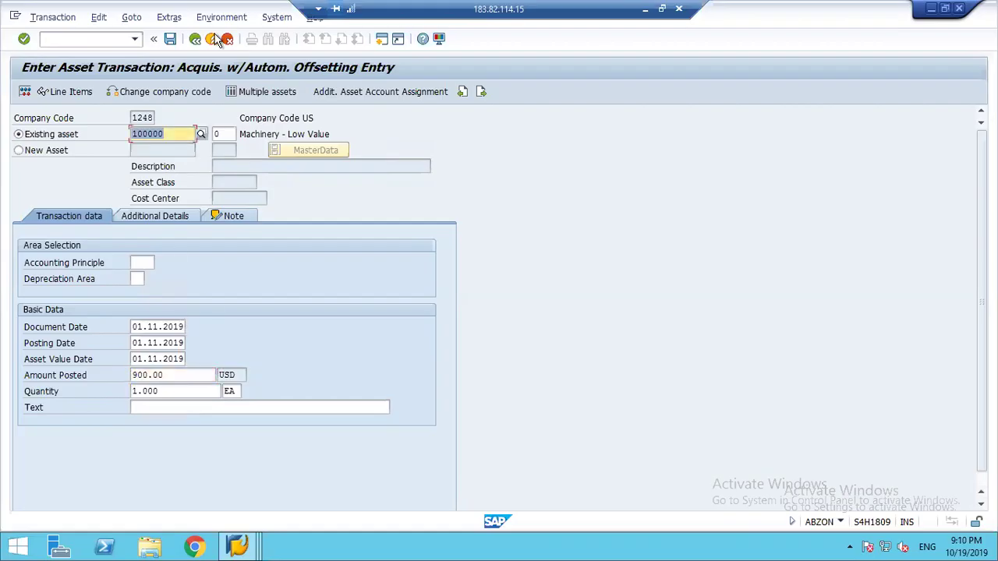
pyautogui.click(21, 92)
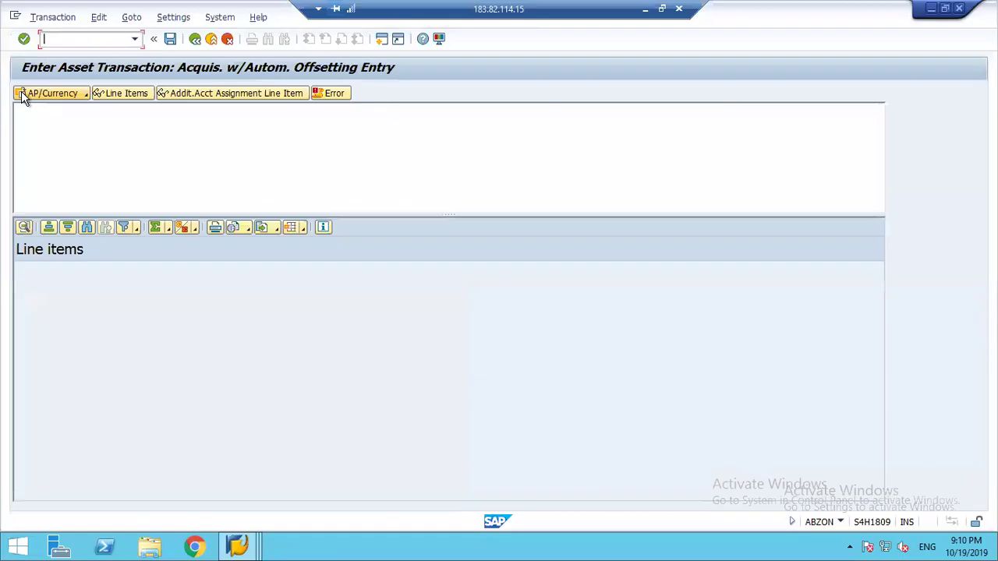
pyautogui.click(334, 92)
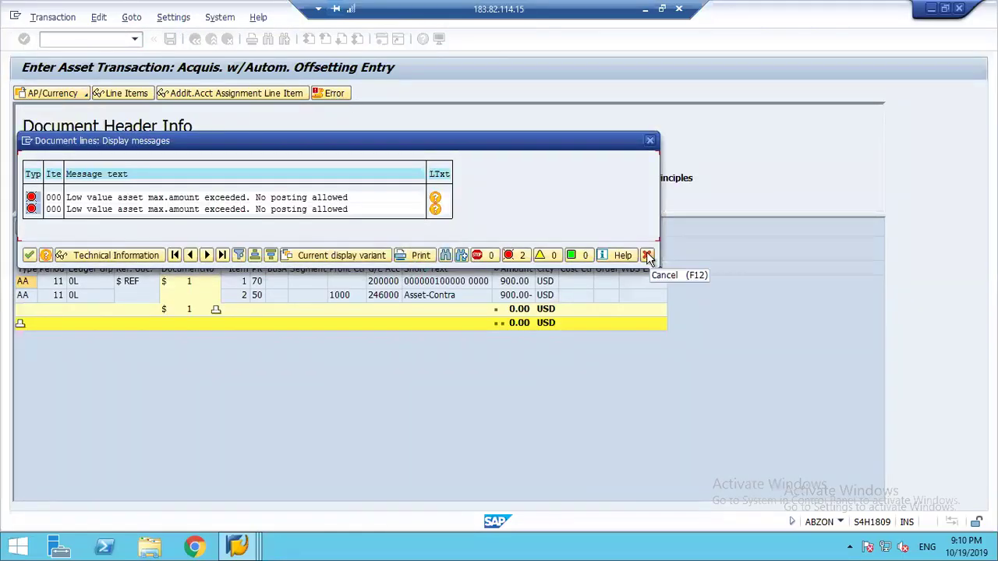
pyautogui.click(647, 257)
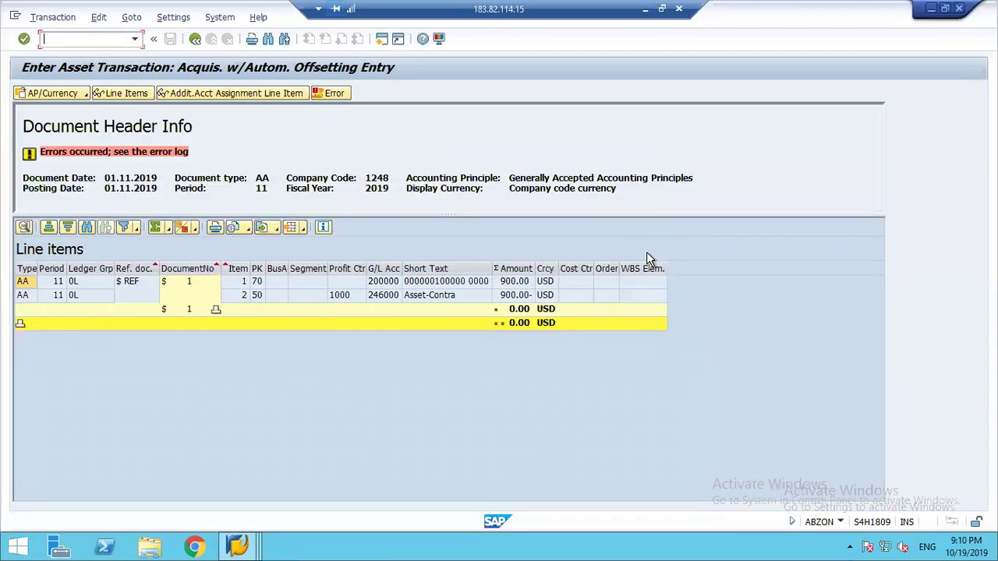
pyautogui.click(195, 39)
# Set the amount posted to 500.00 USD, simulate the posting and return to the transaction entry.
pyautogui.click(135, 375)
pyautogui.write('=5')
pyautogui.press('BackSpace')
pyautogui.press('BackSpace')
pyautogui.press('BackSpace')
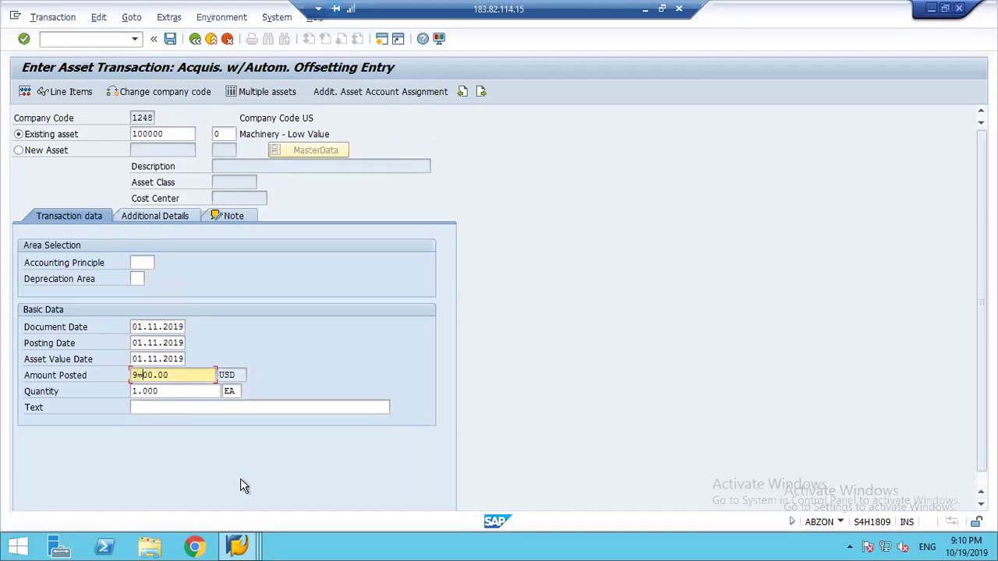
pyautogui.write('5')
pyautogui.press('Tab')
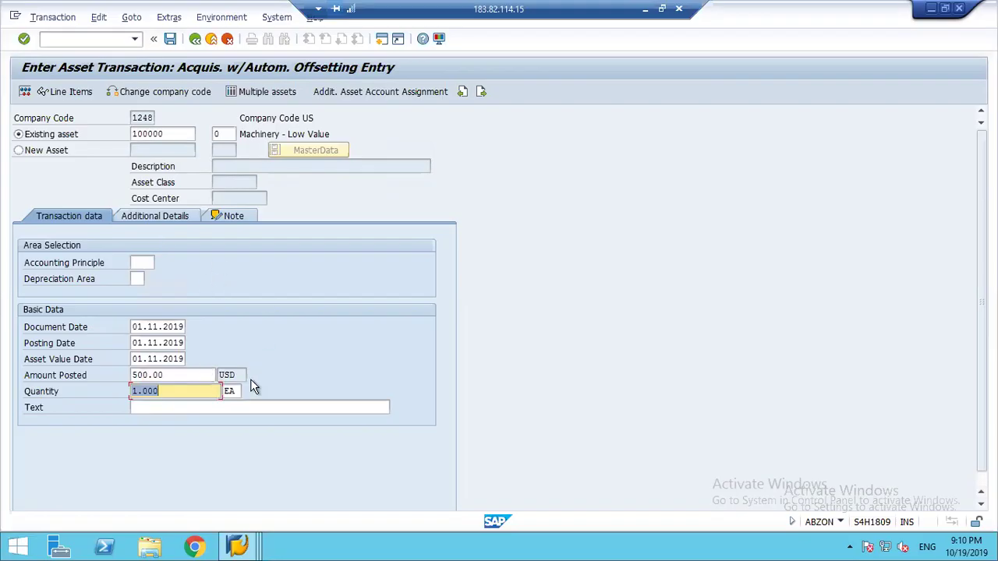
pyautogui.press('Return')
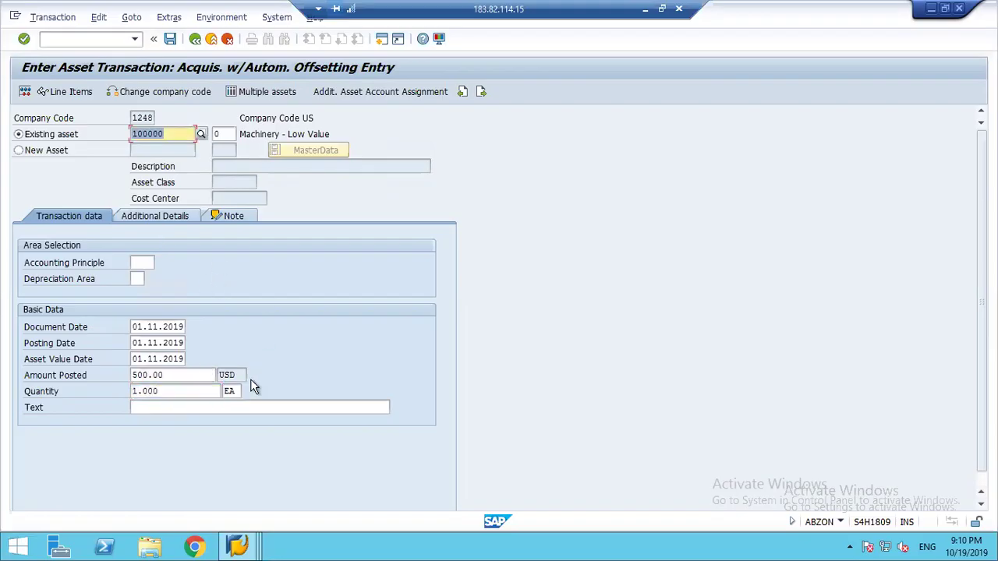
pyautogui.click(26, 92)
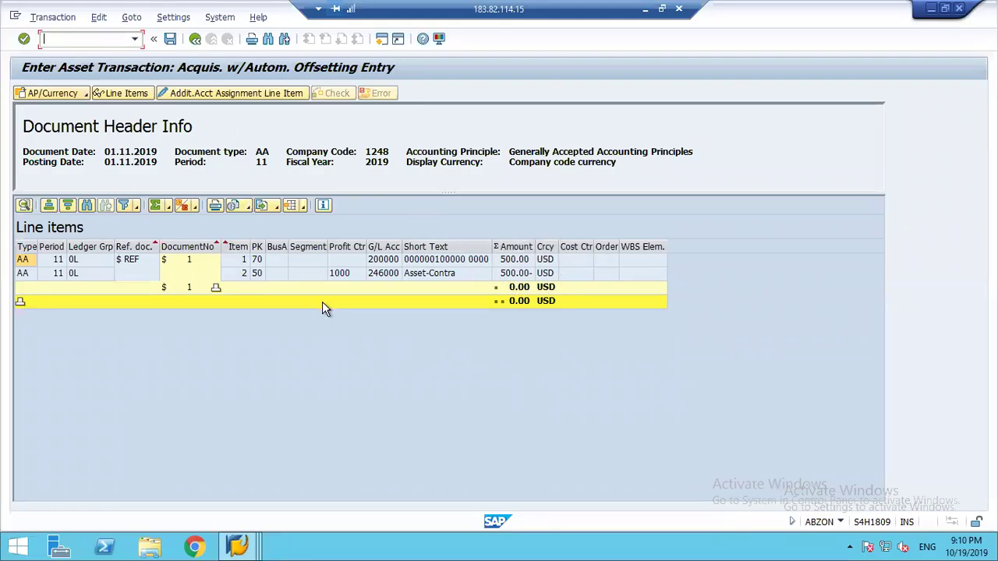
pyautogui.click(195, 39)
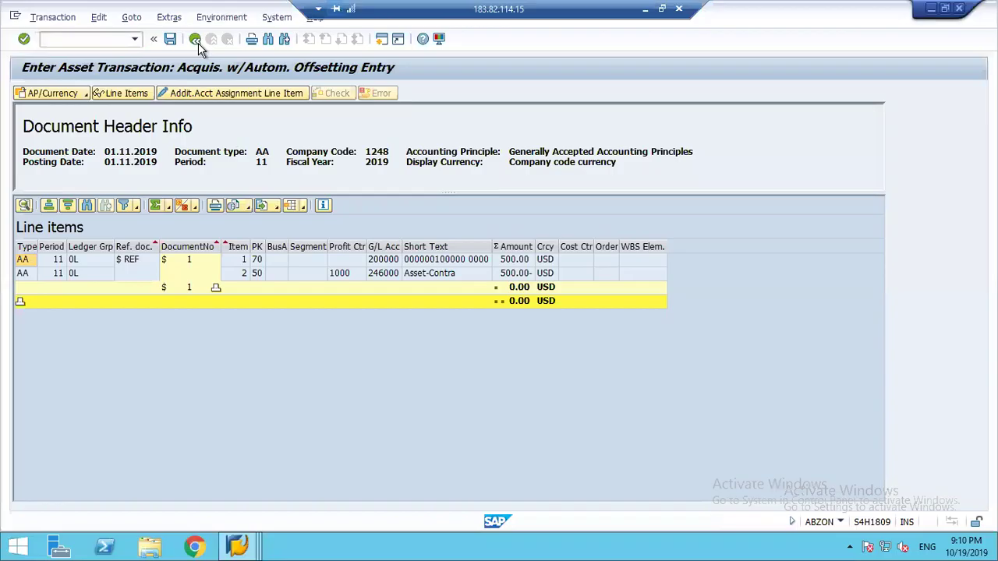
# Try simulating the posting with an amount of 800.00 USD and review its error log.
pyautogui.click(133, 376)
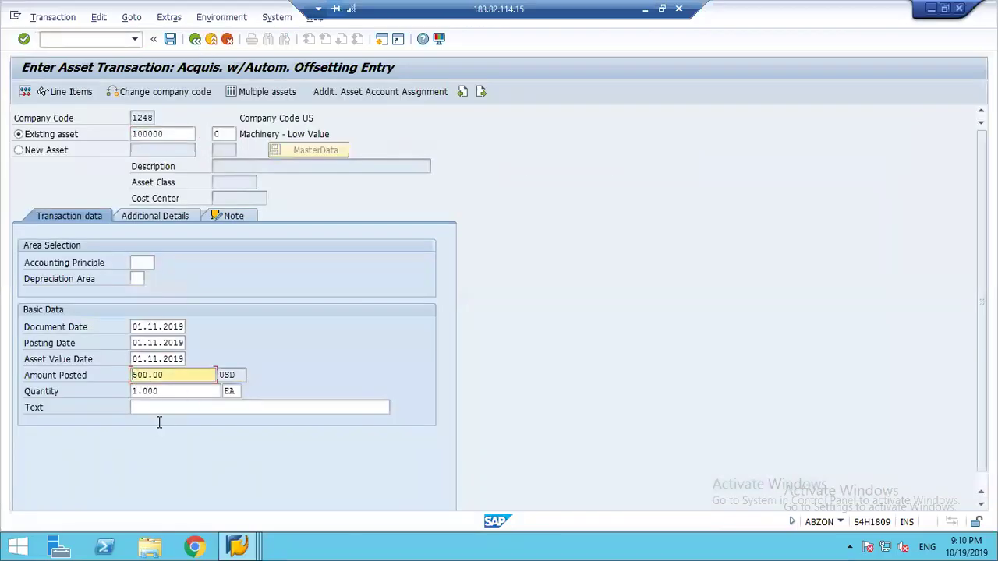
pyautogui.write('8')
pyautogui.click(24, 97)
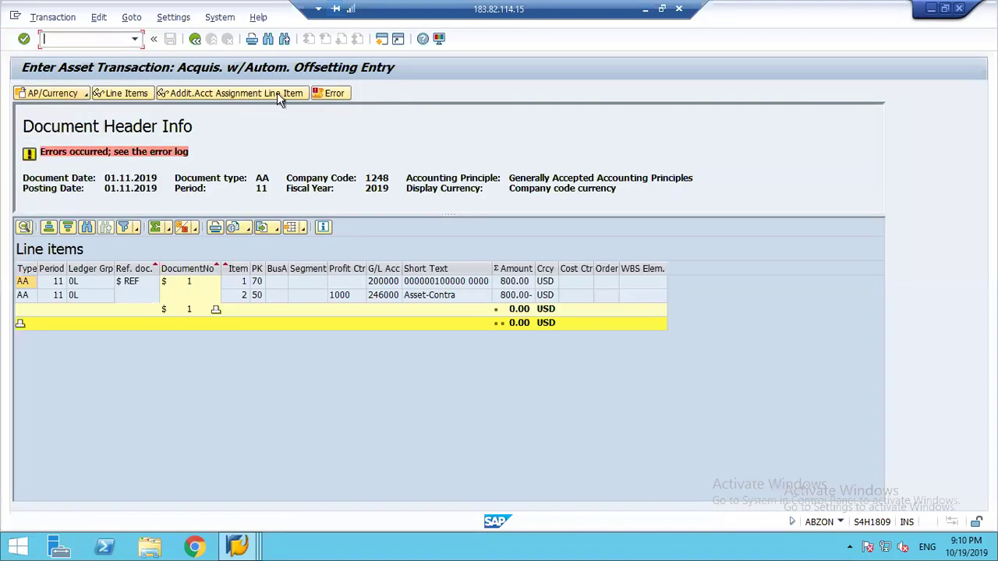
pyautogui.click(320, 95)
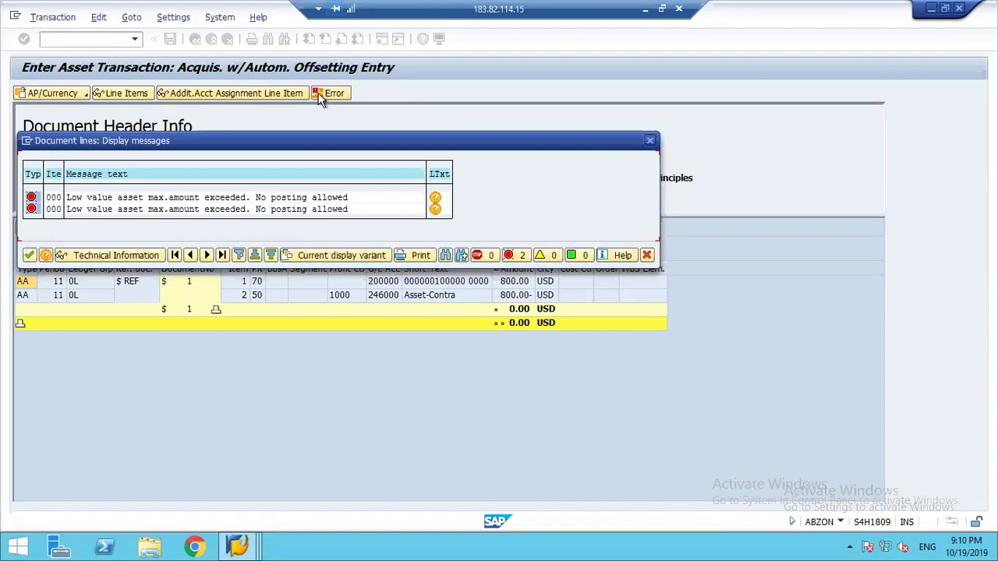
pyautogui.click(646, 255)
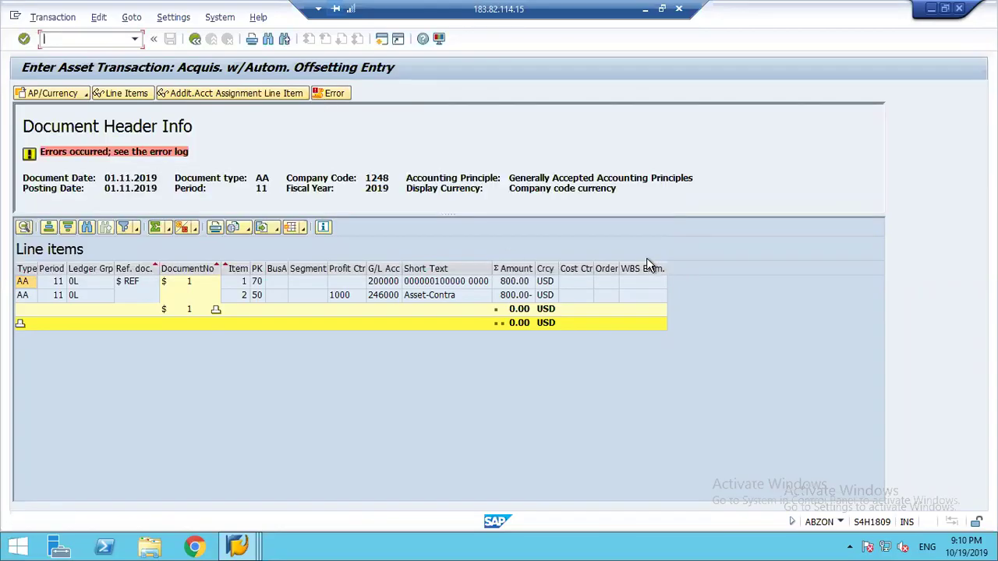
pyautogui.click(195, 39)
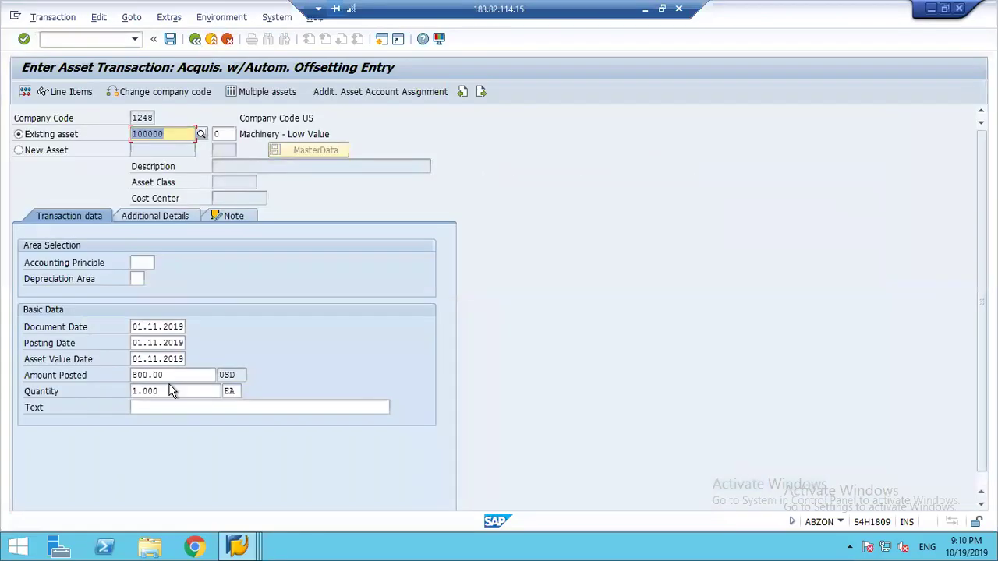
# Try simulating the posting with an amount of 550.00 USD and review its error log.
pyautogui.click(132, 375)
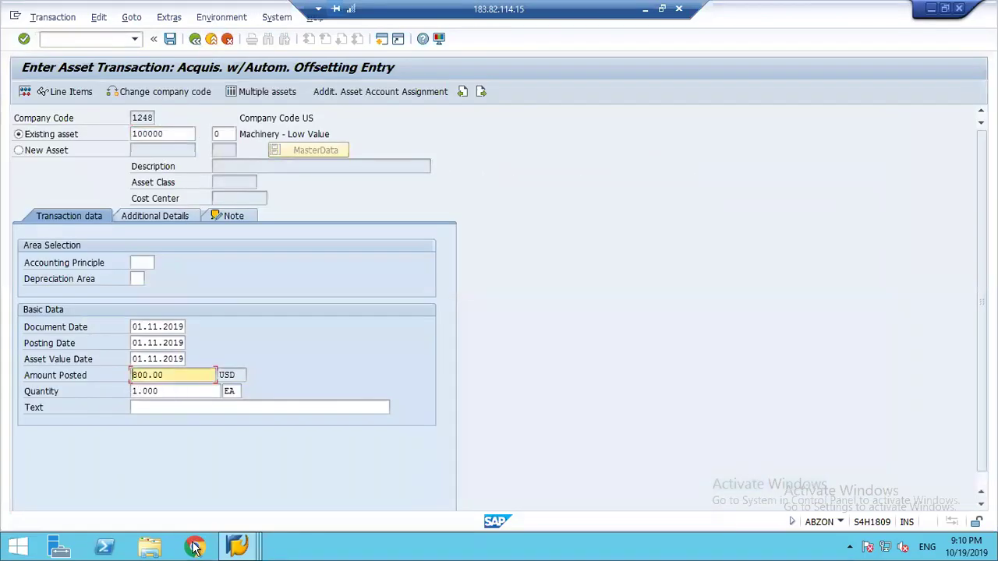
pyautogui.write('55')
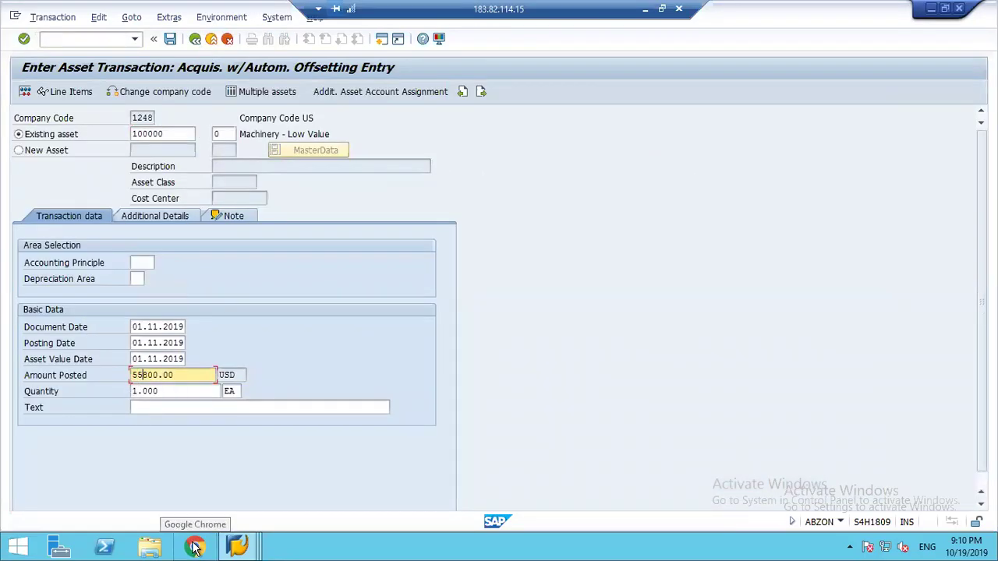
pyautogui.press('Delete')
pyautogui.press('Delete')
pyautogui.press('Return')
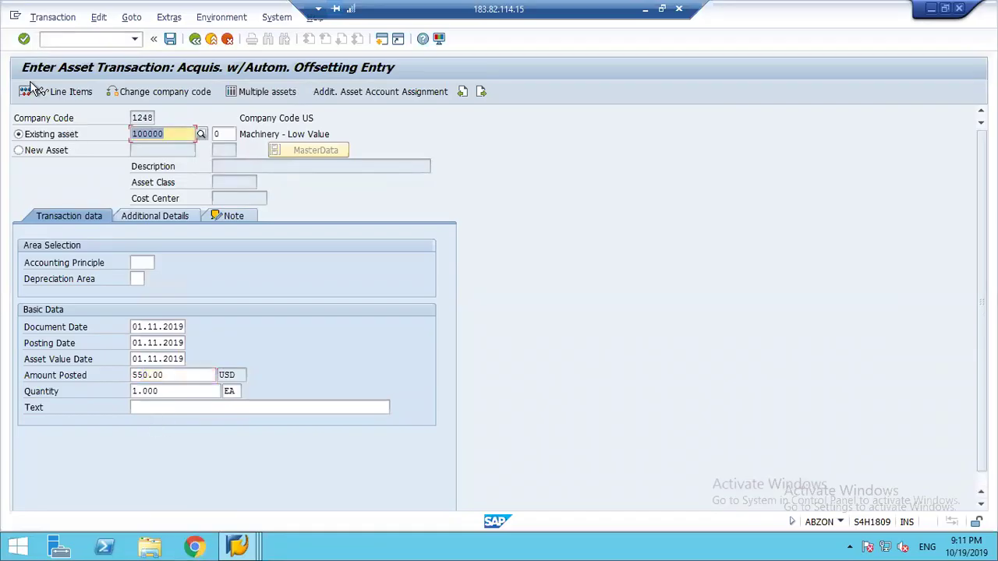
pyautogui.click(25, 92)
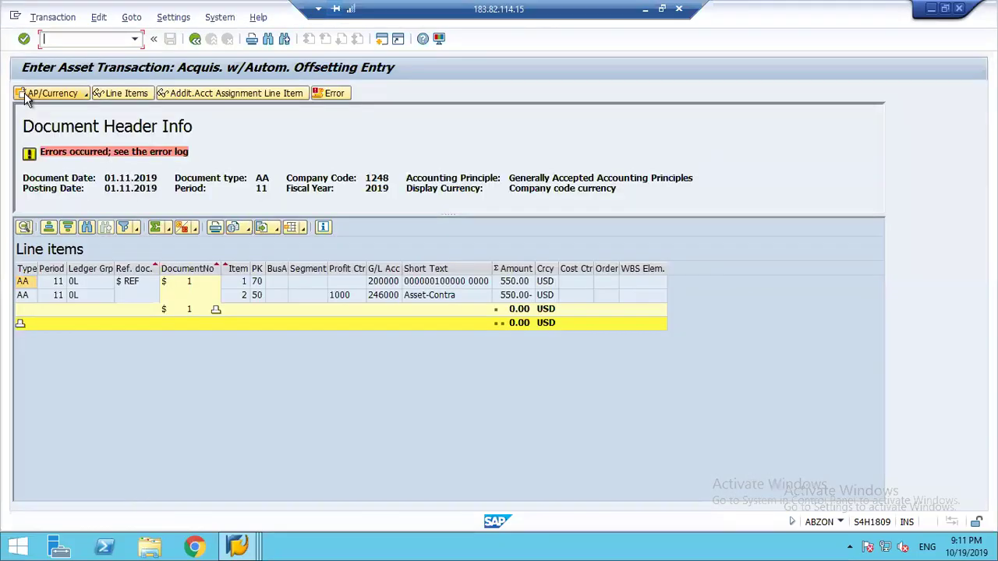
pyautogui.click(334, 93)
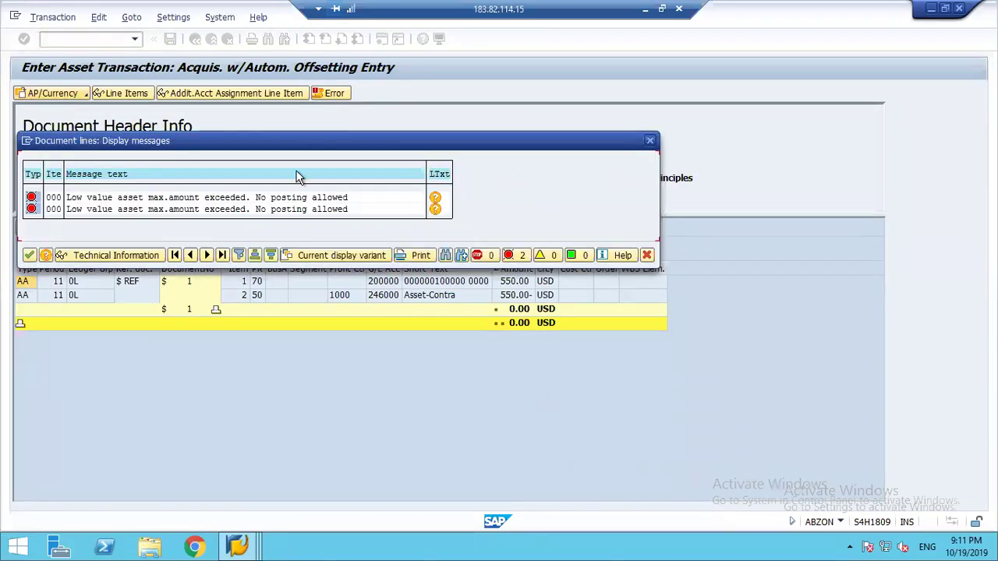
pyautogui.click(646, 255)
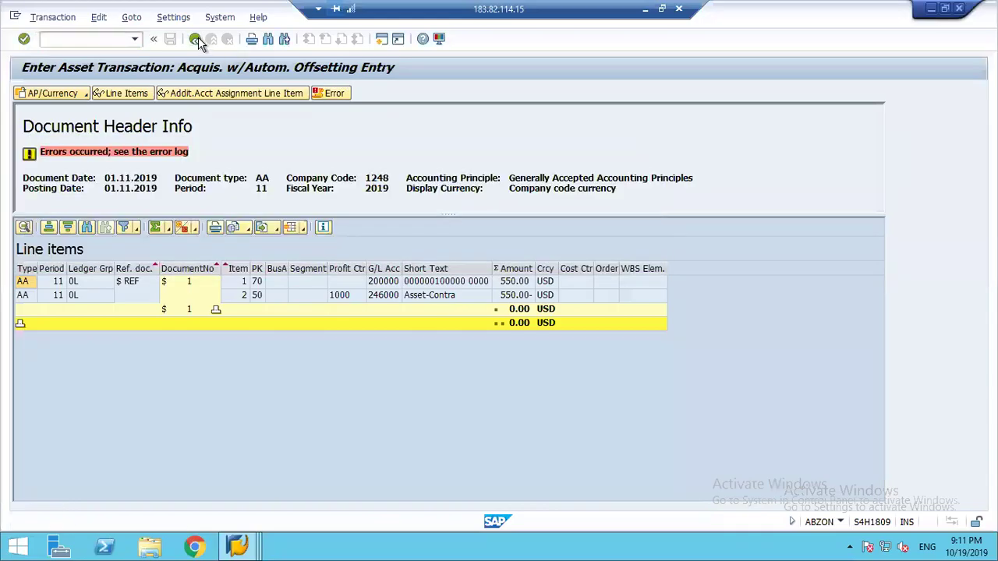
pyautogui.click(197, 38)
# Replace the amount posted with 500 USD, simulate the asset acquisition again and return to the transaction entry.
pyautogui.click(172, 377)
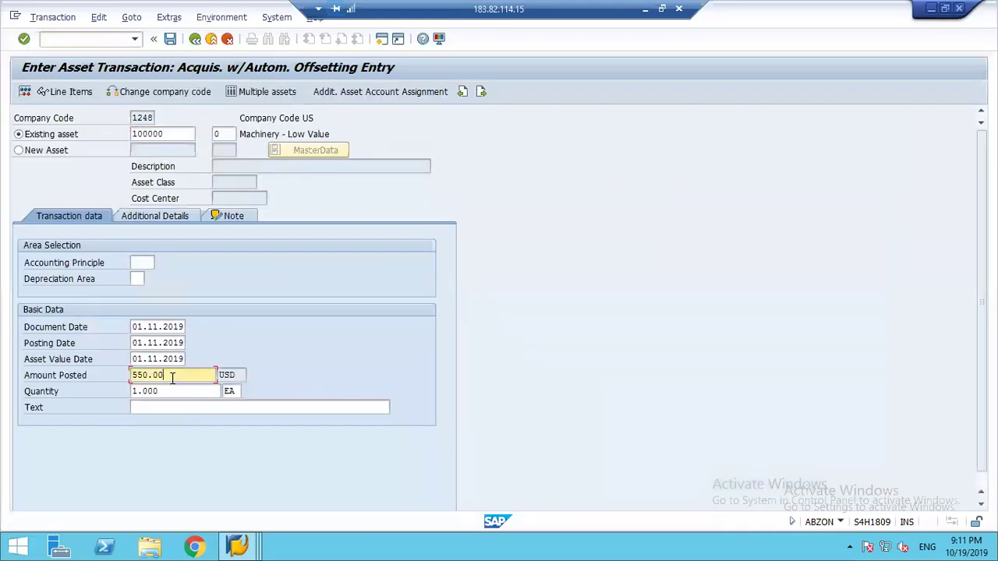
pyautogui.press('BackSpace')
pyautogui.press('BackSpace')
pyautogui.press('BackSpace')
pyautogui.press('BackSpace')
pyautogui.press('BackSpace')
pyautogui.press('BackSpace')
pyautogui.write('500')
pyautogui.press('Return')
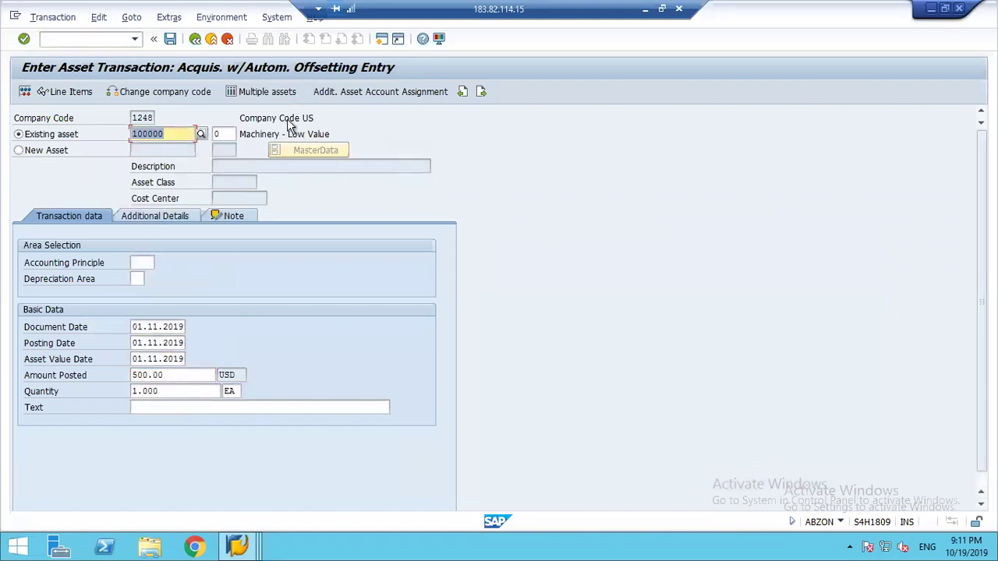
pyautogui.click(24, 91)
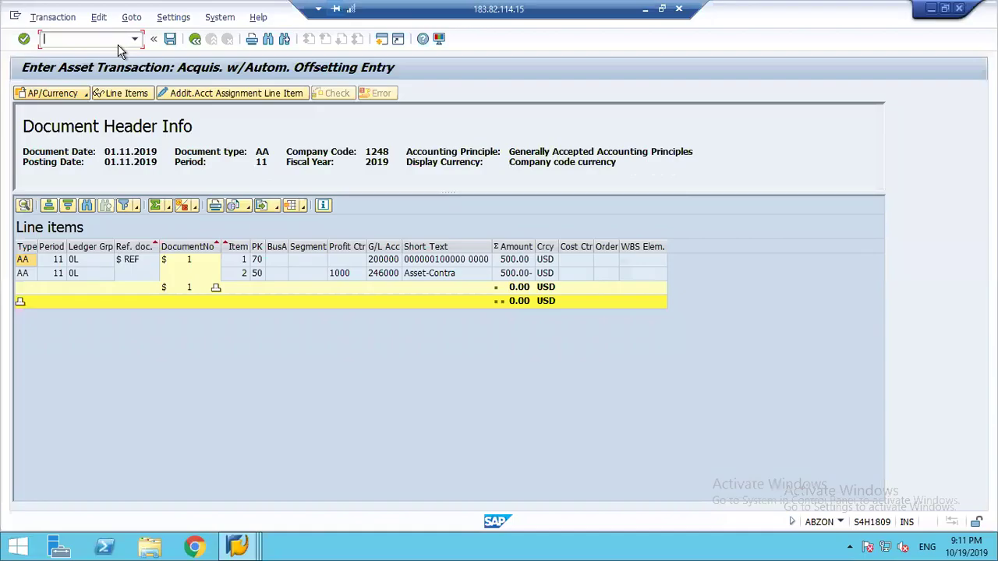
pyautogui.click(195, 40)
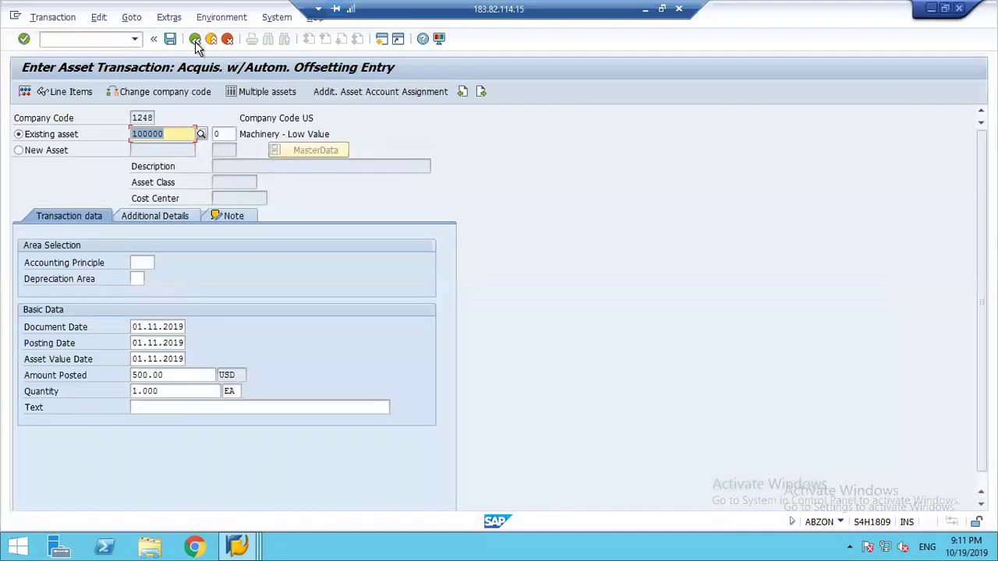
pyautogui.click(248, 544)
pyautogui.click(373, 474)
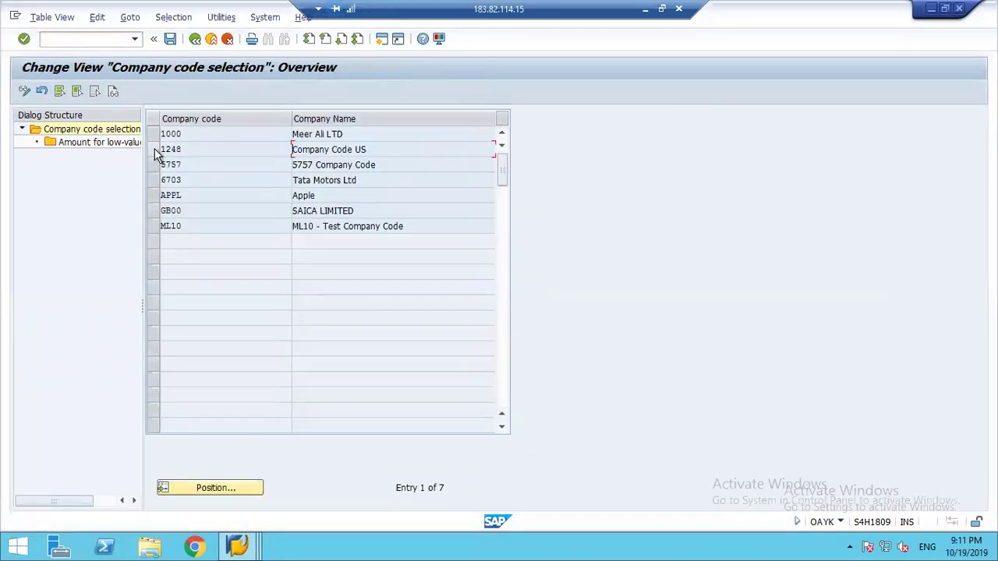
pyautogui.click(250, 548)
pyautogui.click(251, 461)
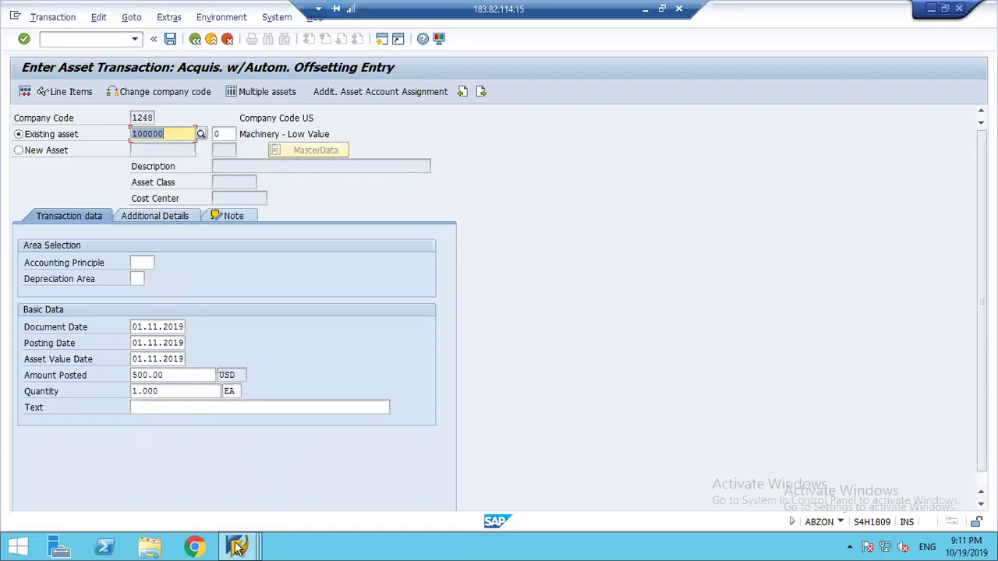
# Switch to the company code selection session and open the amounts for low-value assets of company code 1248.
pyautogui.moveTo(237, 546)
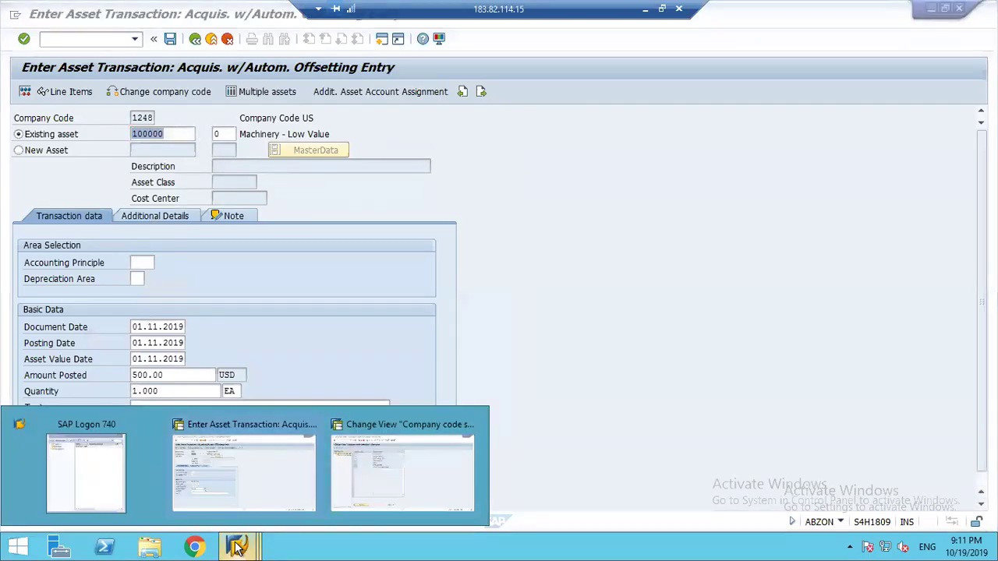
pyautogui.click(439, 466)
pyautogui.click(155, 149)
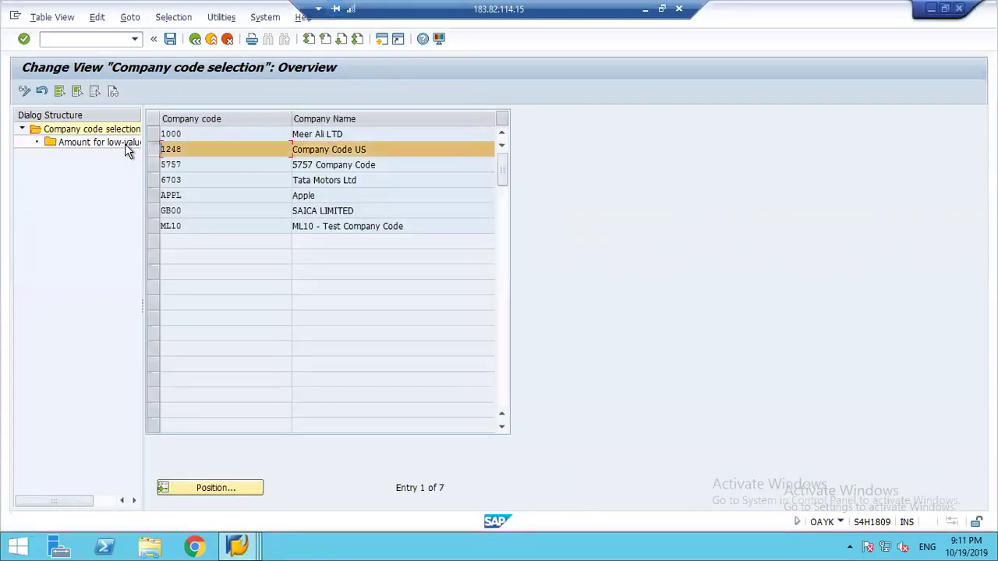
pyautogui.doubleClick(127, 148)
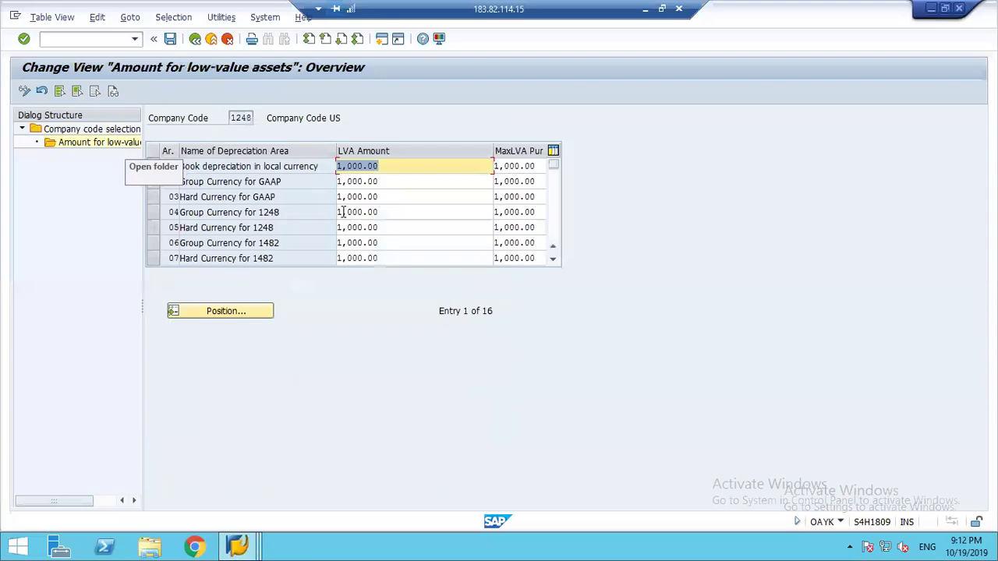
# Set the LVA amount and the maximum LVA purchase amount of depreciation area 01 to 2000.
pyautogui.write('2000')
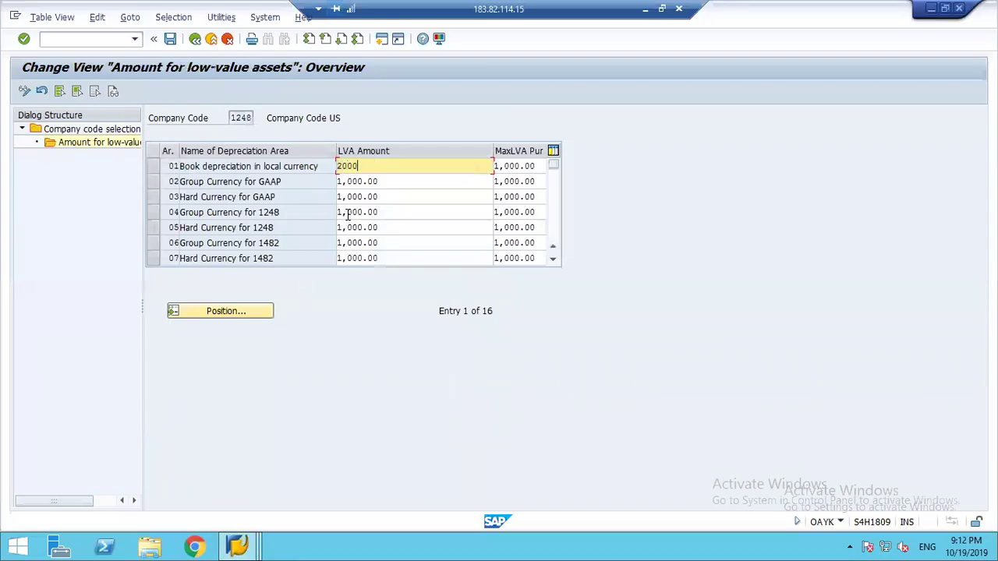
pyautogui.press('Tab')
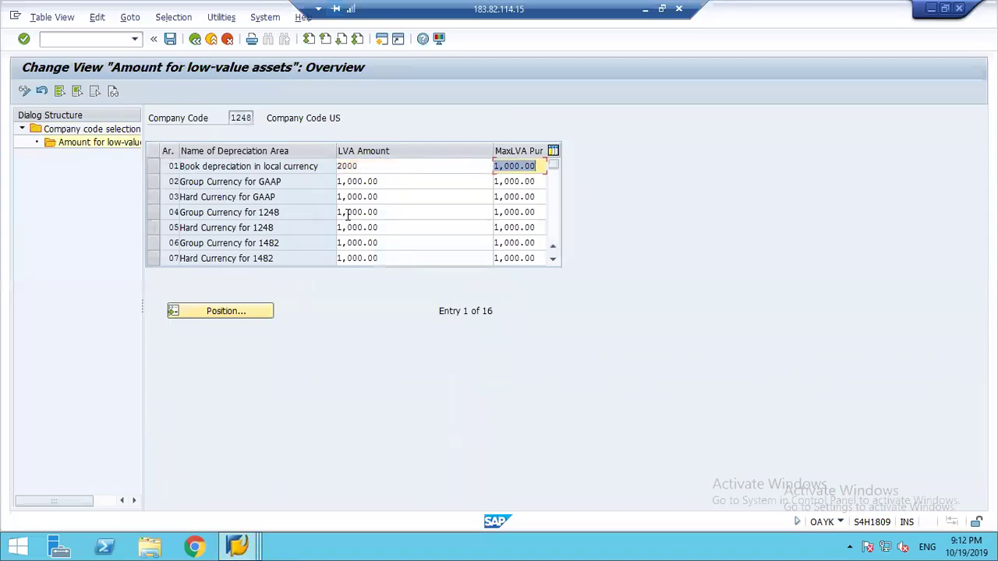
pyautogui.hotkey('shift', 'Tab')
pyautogui.hotkey('ctrl', 'c')
pyautogui.press('Tab')
pyautogui.hotkey('ctrl', 'v')
# Set the LVA amount and the maximum LVA purchase amount to 2000 for depreciation areas 02, 03 and 04.
pyautogui.press('Tab')
pyautogui.hotkey('ctrl', 'v')
pyautogui.press('Tab')
pyautogui.hotkey('ctrl', 'v')
pyautogui.press('Tab')
pyautogui.hotkey('ctrl', 'v')
pyautogui.press('Tab')
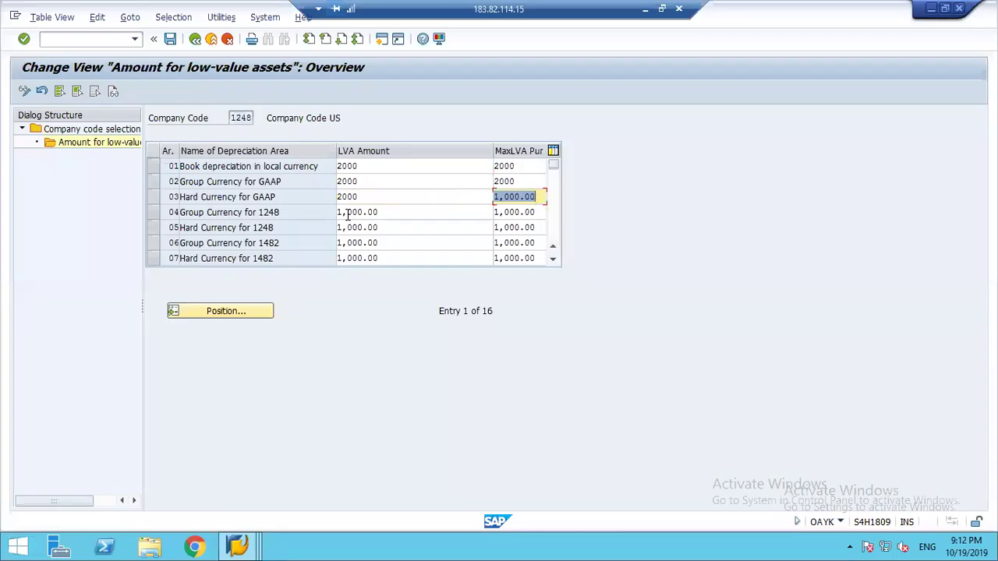
pyautogui.hotkey('ctrl', 'v')
pyautogui.press('Tab')
pyautogui.hotkey('ctrl', 'v')
pyautogui.press('Tab')
pyautogui.hotkey('ctrl', 'v')
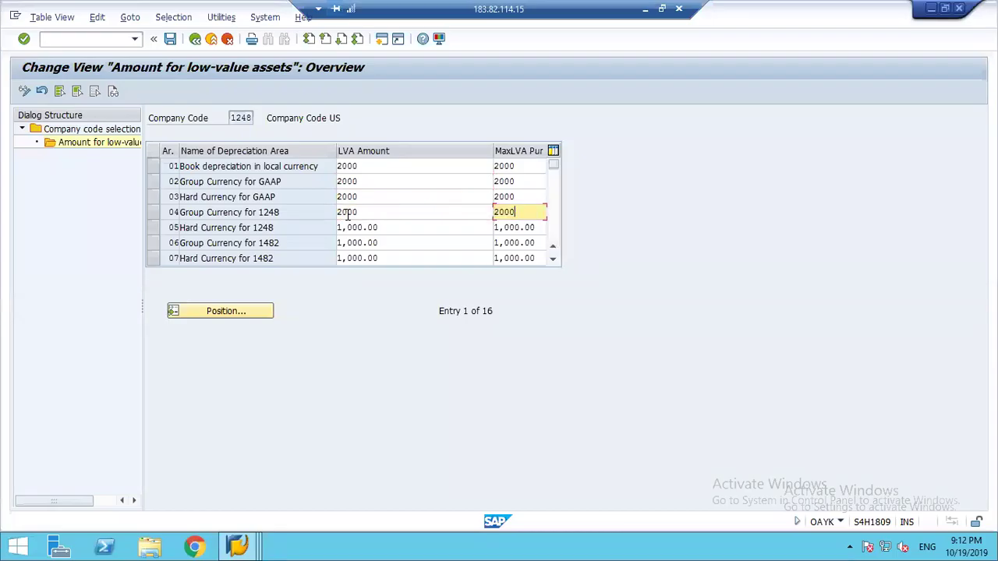
# Set the LVA amount and the maximum LVA purchase amount to 2000 for depreciation areas 05, 06 and 07.
pyautogui.press('Tab')
pyautogui.hotkey('ctrl', 'v')
pyautogui.press('Tab')
pyautogui.hotkey('ctrl', 'v')
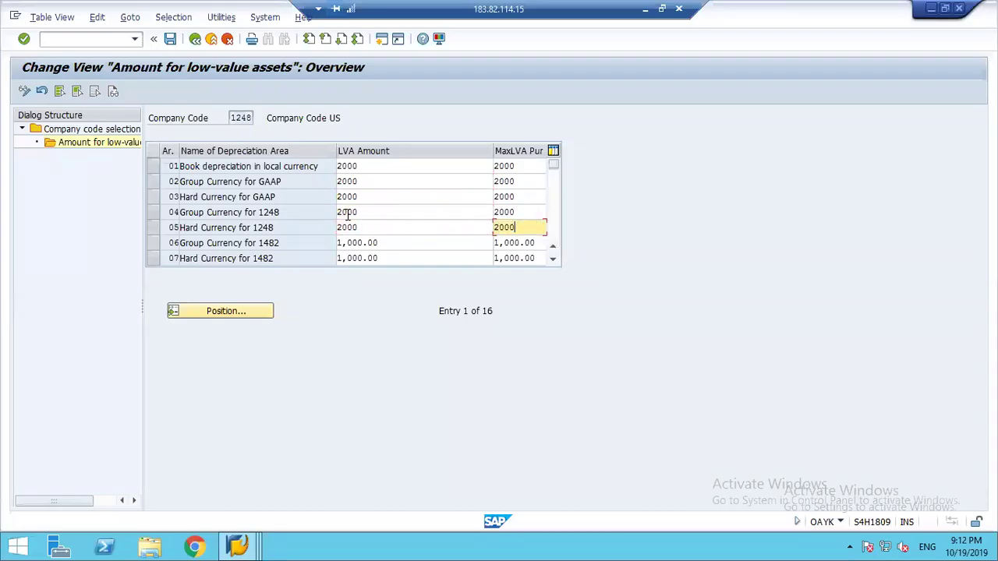
pyautogui.press('Tab')
pyautogui.hotkey('ctrl', 'v')
pyautogui.press('Tab')
pyautogui.hotkey('ctrl', 'v')
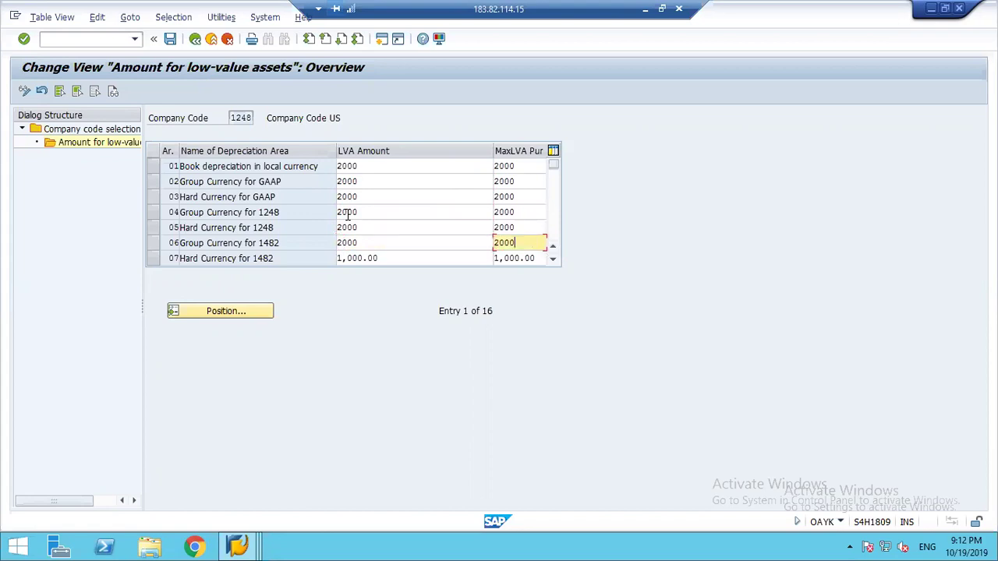
pyautogui.press('Tab')
pyautogui.hotkey('ctrl', 'v')
pyautogui.press('Tab')
pyautogui.hotkey('ctrl', 'v')
# Set the LVA amount and the maximum LVA purchase amount to 2000 for depreciation areas 32, 31 and 30.
pyautogui.click(555, 230)
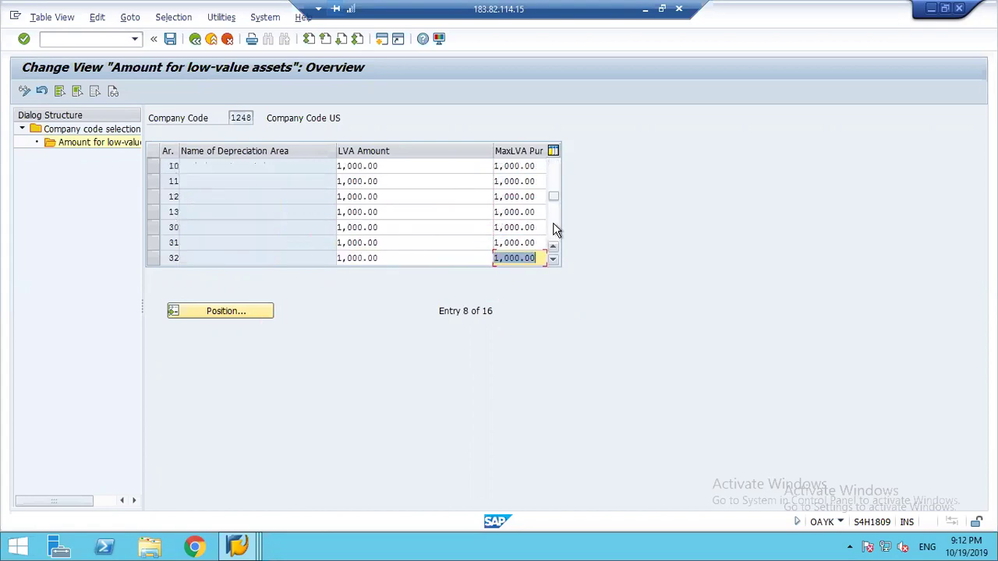
pyautogui.hotkey('ctrl', 'v')
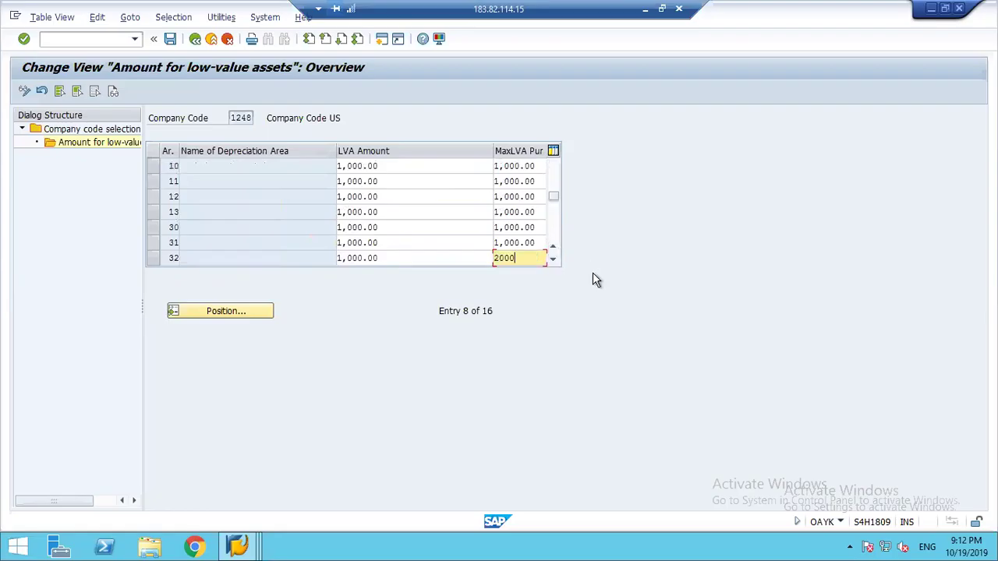
pyautogui.hotkey('shift', 'Tab')
pyautogui.hotkey('ctrl', 'v')
pyautogui.hotkey('shift', 'Tab')
pyautogui.hotkey('ctrl', 'v')
pyautogui.hotkey('shift', 'Tab')
pyautogui.hotkey('ctrl', 'v')
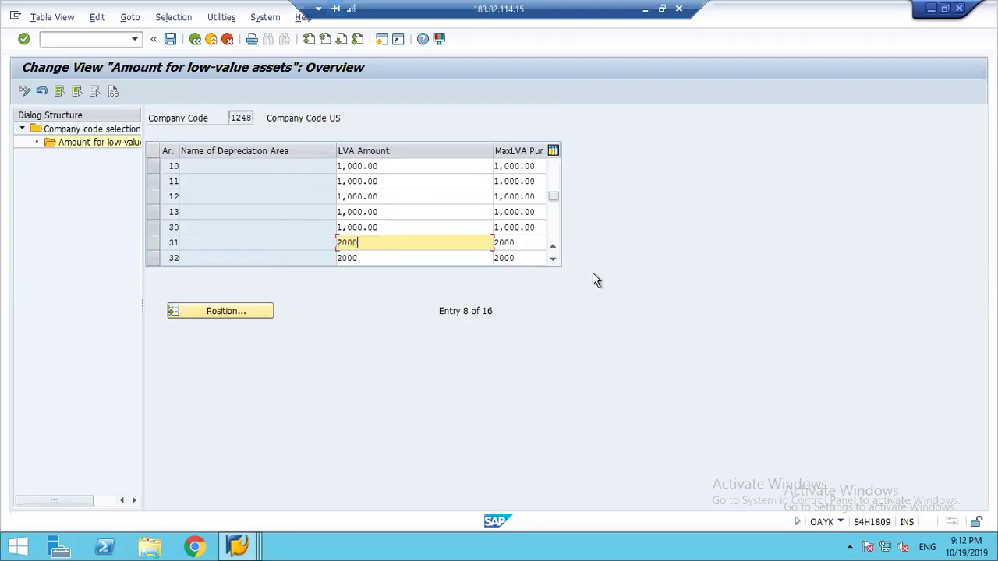
pyautogui.hotkey('shift', 'Tab')
pyautogui.hotkey('ctrl', 'v')
pyautogui.hotkey('shift', 'Tab')
pyautogui.hotkey('ctrl', 'v')
# Set the LVA amount and the maximum LVA purchase amount to 2000 for depreciation areas 13, 12, 11 and 10.
pyautogui.hotkey('shift', 'Tab')
pyautogui.hotkey('ctrl', 'v')
pyautogui.hotkey('shift', 'Tab')
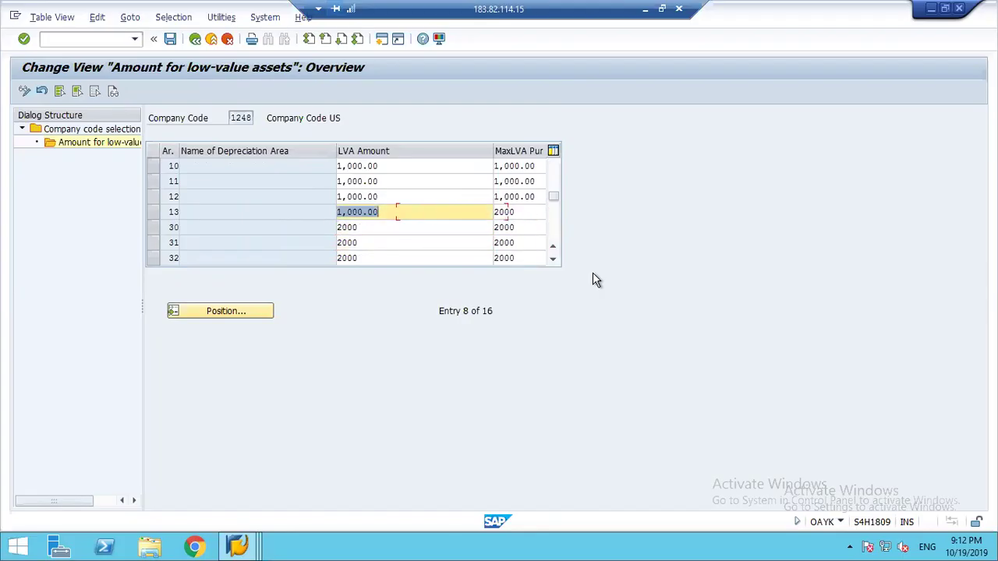
pyautogui.hotkey('ctrl', 'v')
pyautogui.hotkey('shift', 'Tab')
pyautogui.hotkey('ctrl', 'v')
pyautogui.hotkey('shift', 'Tab')
pyautogui.hotkey('ctrl', 'v')
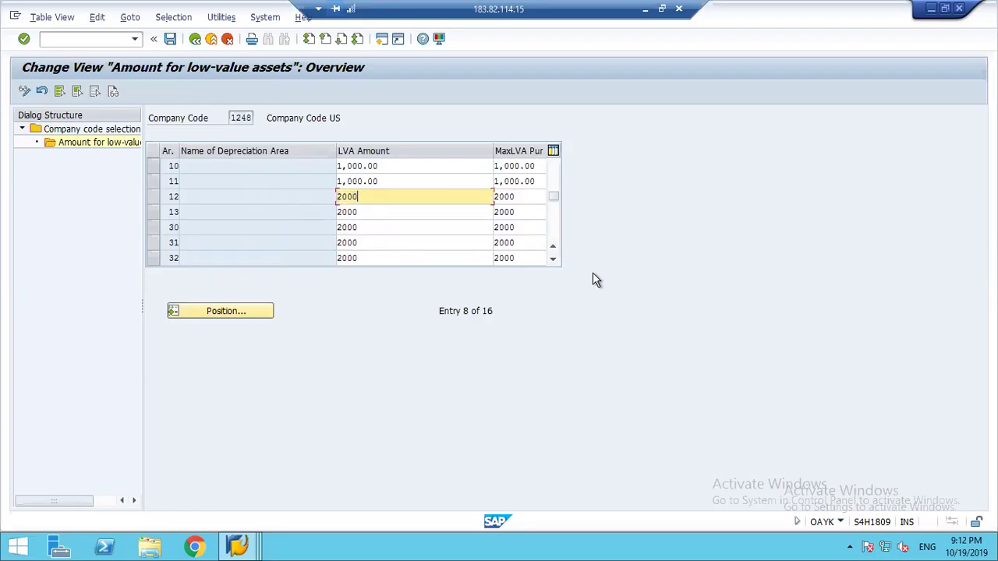
pyautogui.hotkey('shift', 'Tab')
pyautogui.hotkey('ctrl', 'v')
pyautogui.hotkey('shift', 'Tab')
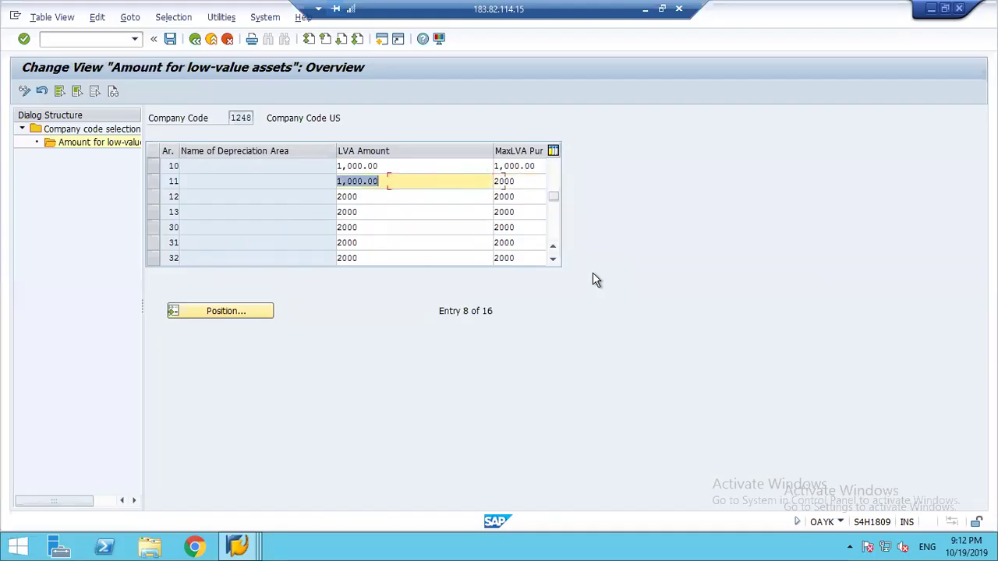
pyautogui.hotkey('ctrl', 'v')
pyautogui.hotkey('shift', 'Tab')
pyautogui.hotkey('ctrl', 'v')
pyautogui.hotkey('shift', 'Tab')
pyautogui.hotkey('ctrl', 'v')
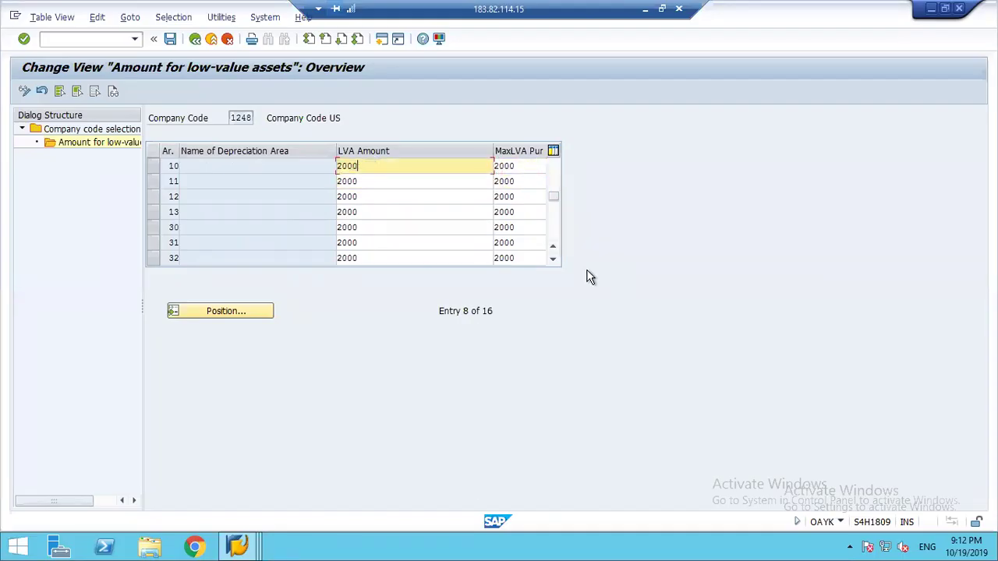
# Set both LVA amounts to 2000 for depreciation areas 40 State modified ACRS and 80 Insurance values.
pyautogui.click(554, 222)
pyautogui.write('2000')
pyautogui.press('Tab')
pyautogui.write('2000')
pyautogui.press('Tab')
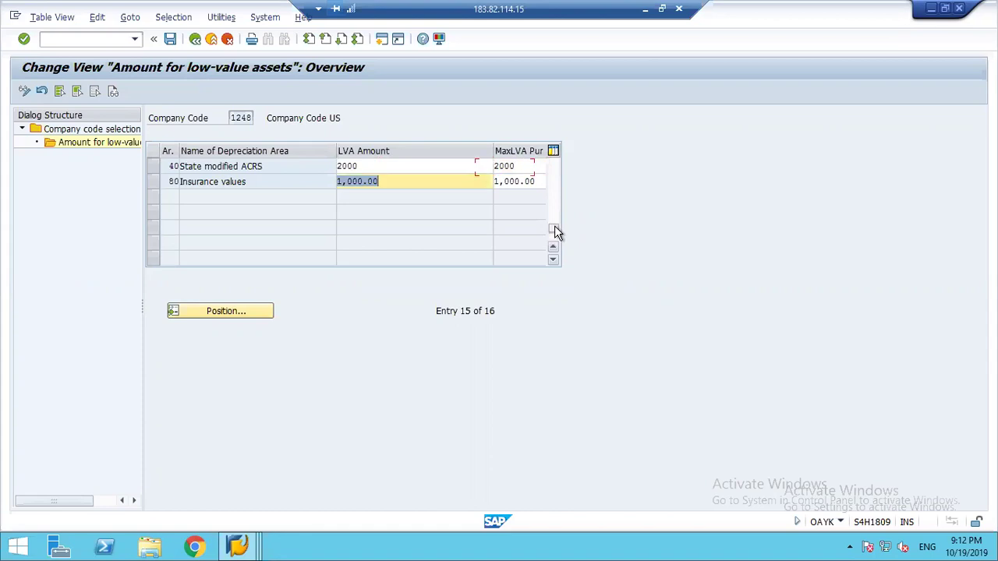
pyautogui.write('2000')
pyautogui.press('Tab')
pyautogui.write('2000')
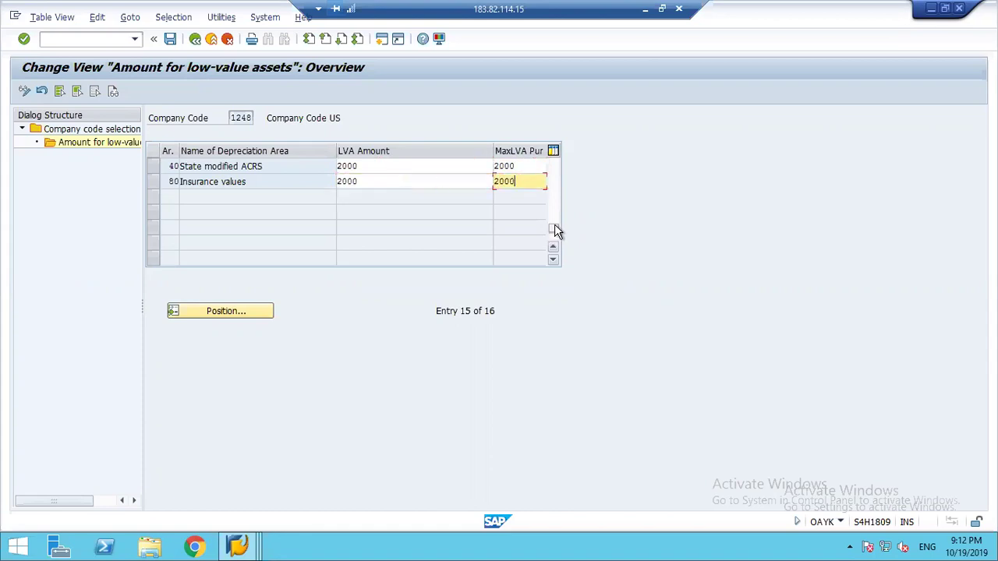
# Save the low-value asset amounts under the MG Config 2019 customizing request.
pyautogui.press('Return')
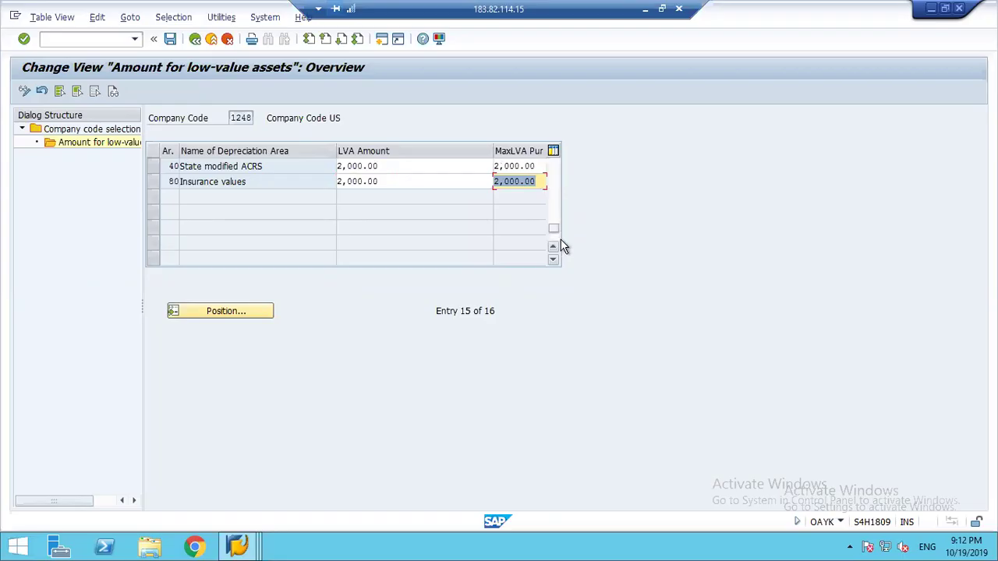
pyautogui.click(170, 40)
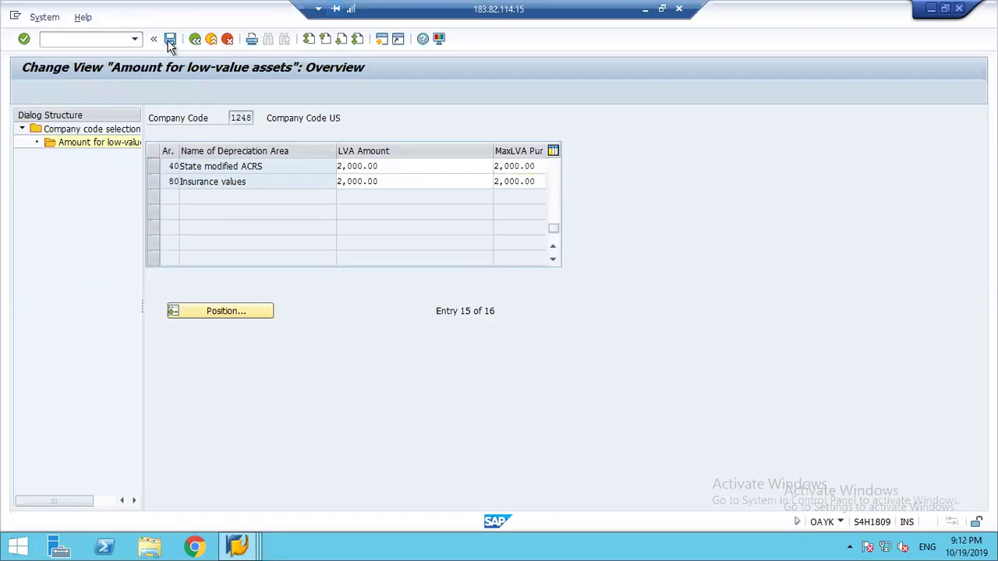
pyautogui.click(215, 249)
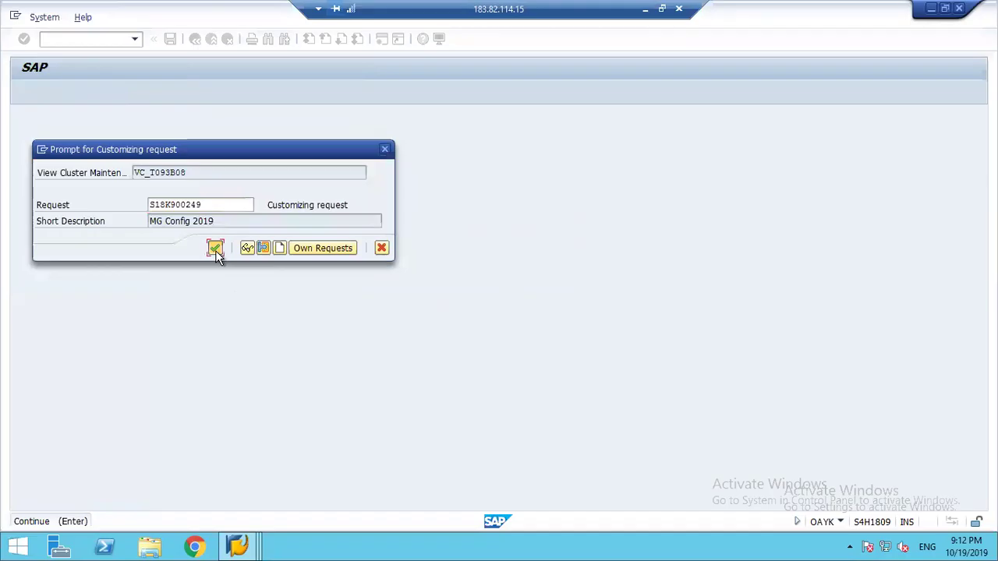
# Switch to the asset transaction session and exit the acquisition entry, discarding its data.
pyautogui.click(248, 546)
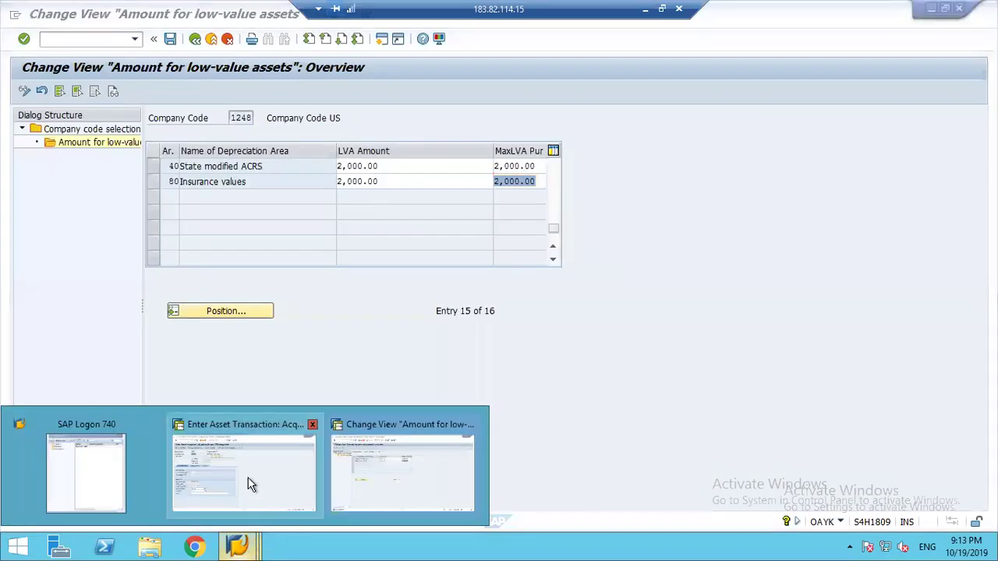
pyautogui.click(248, 484)
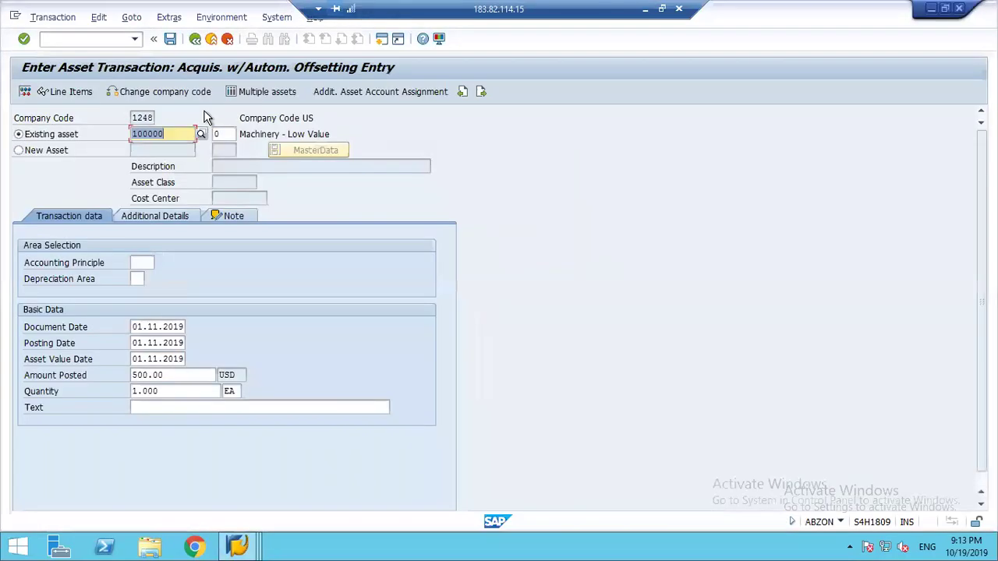
pyautogui.click(213, 41)
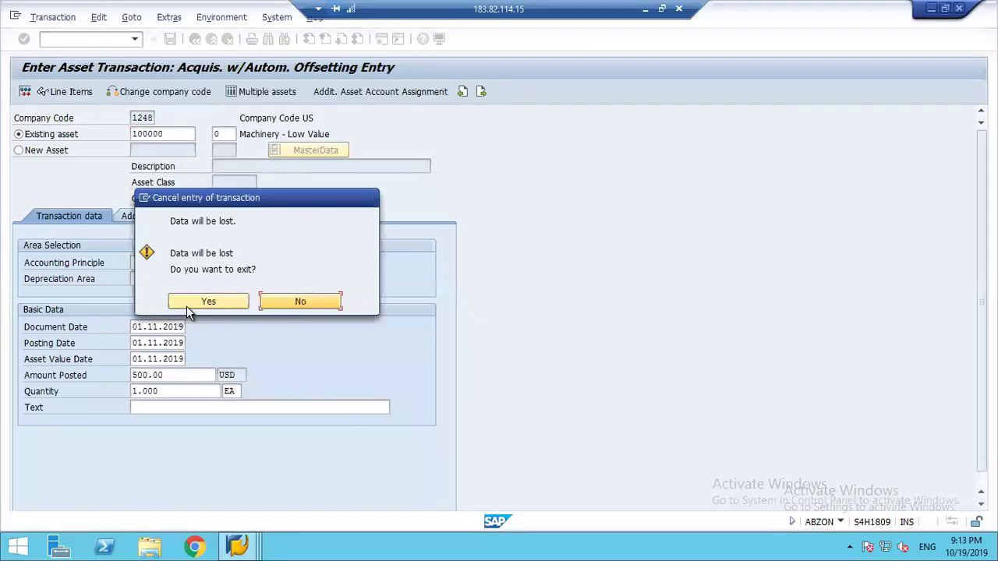
pyautogui.click(186, 307)
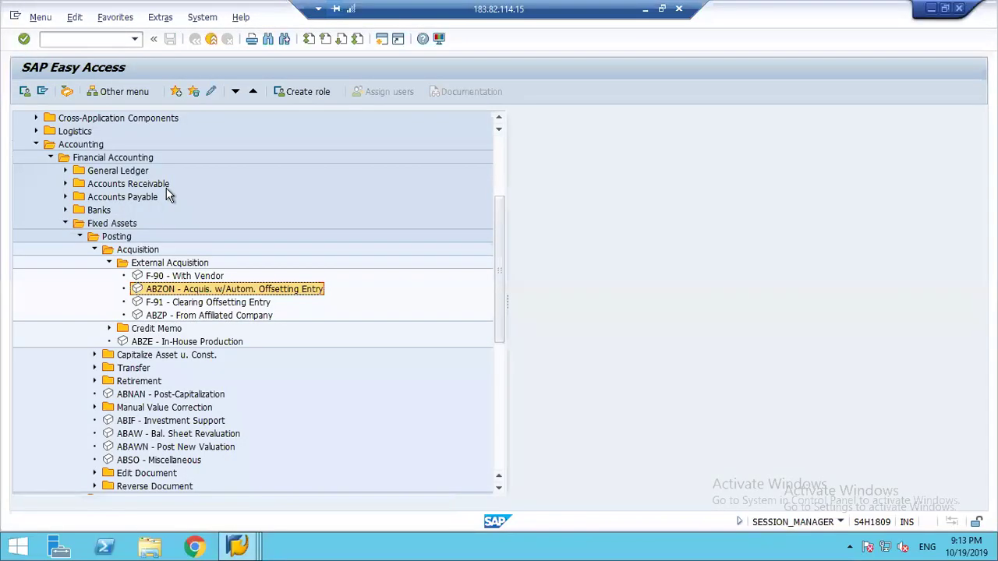
# Open the Asset Explorer with transaction aw01 and display asset 400002 of company code 1248.
pyautogui.click(71, 43)
pyautogui.write('aw01')
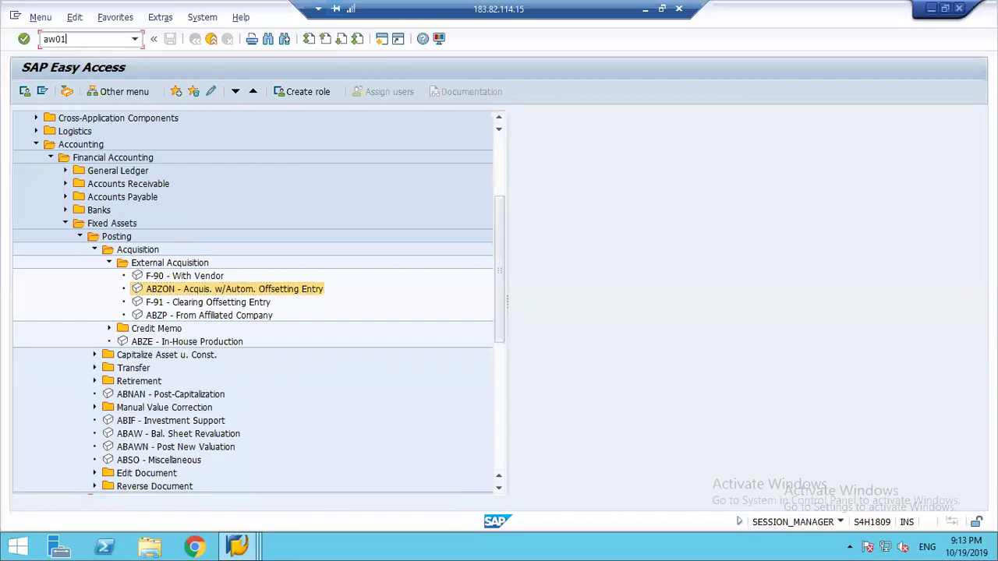
pyautogui.press('Return')
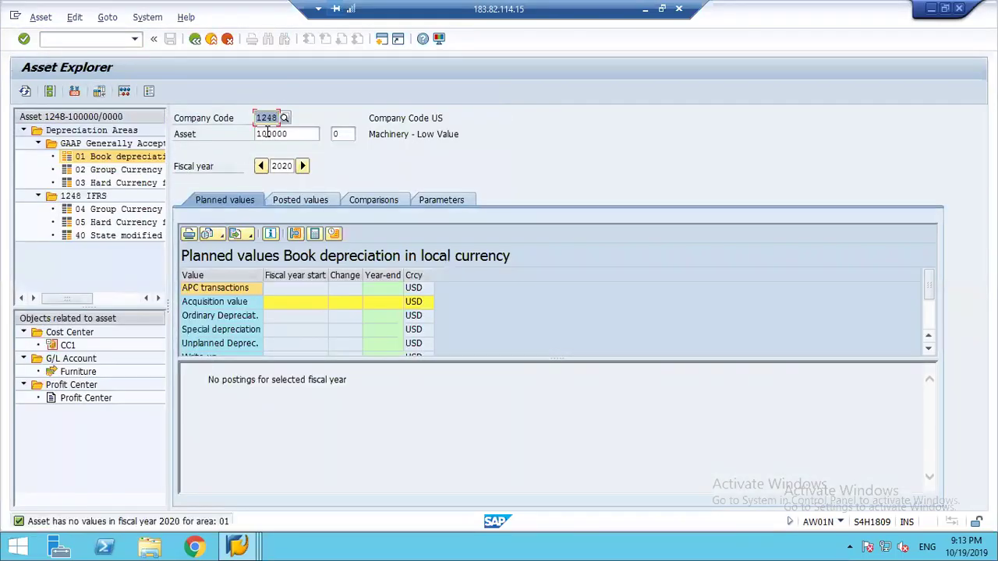
pyautogui.doubleClick(268, 133)
pyautogui.write('40000')
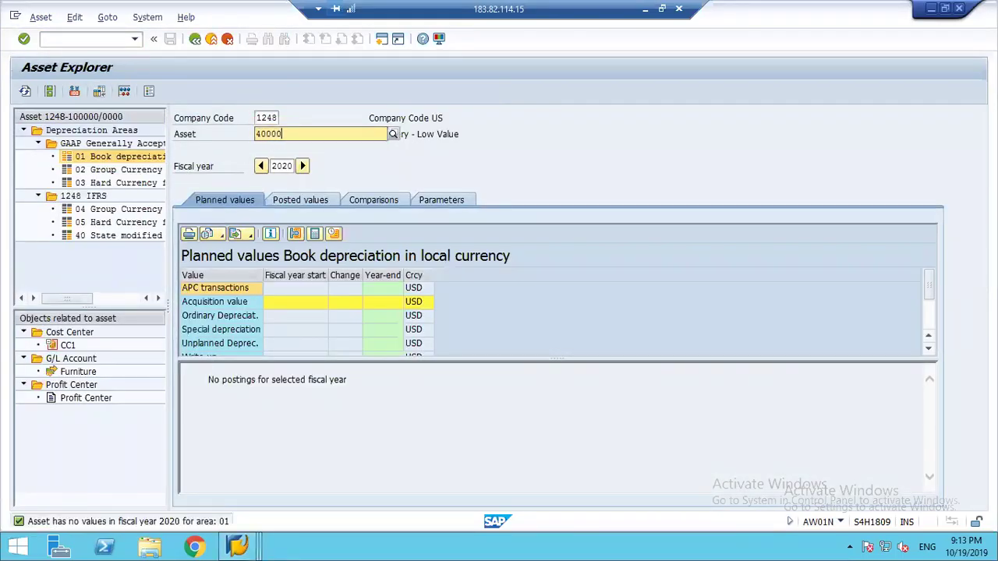
pyautogui.write('2')
pyautogui.press('Return')
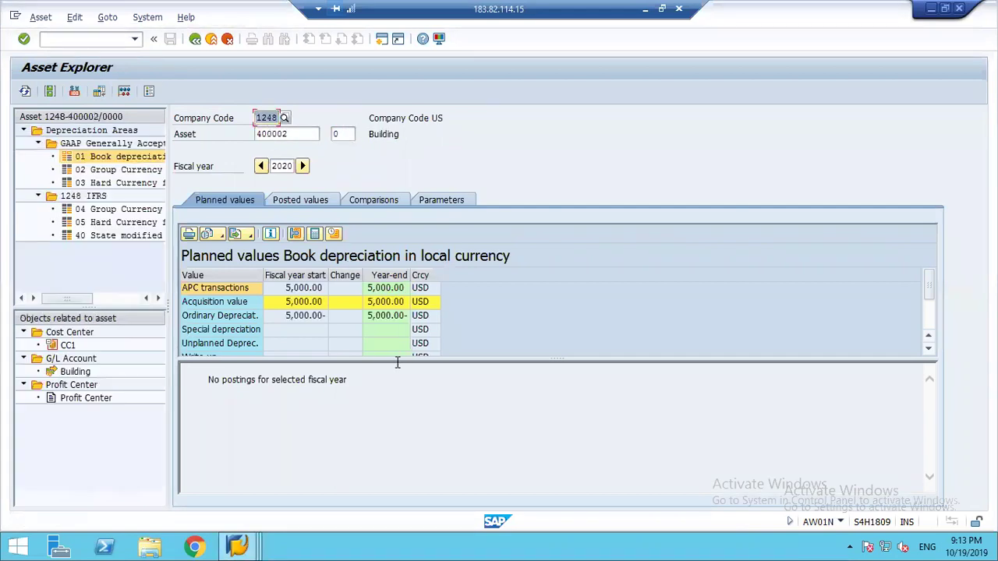
# Display fiscal year 2019 and examine the asset's posted values, including the depreciation period and planned ordinary depreciation.
pyautogui.click(290, 308)
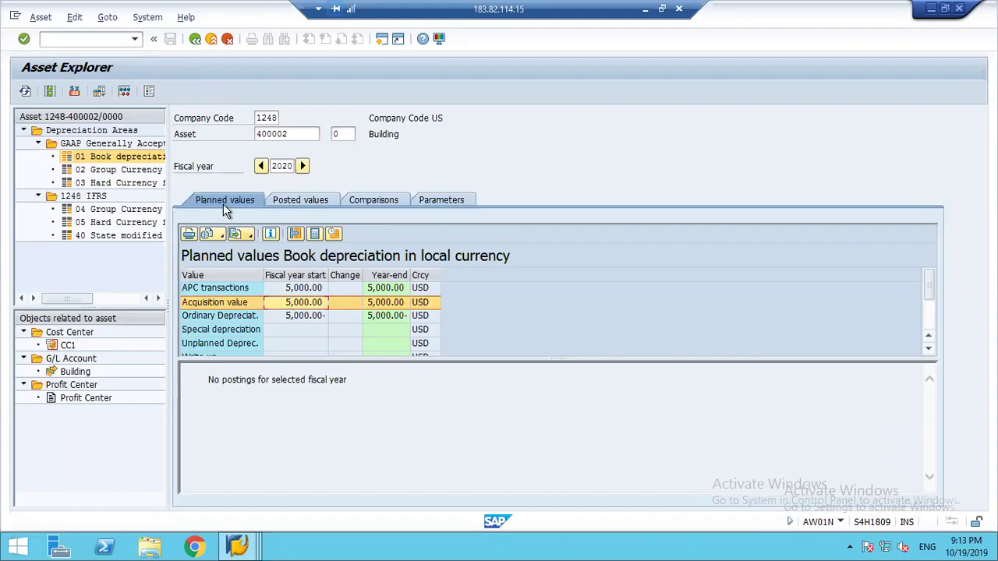
pyautogui.click(261, 167)
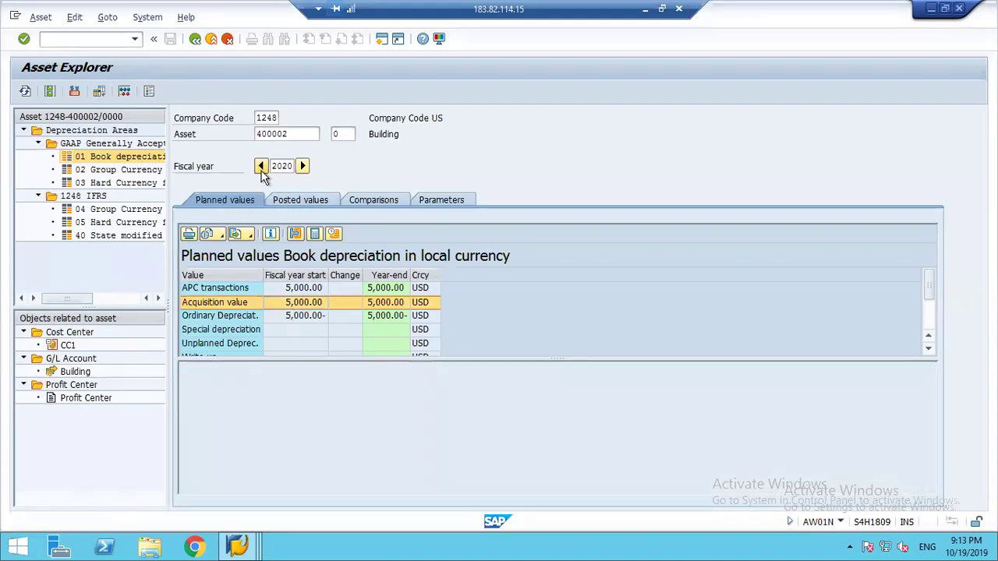
pyautogui.click(308, 201)
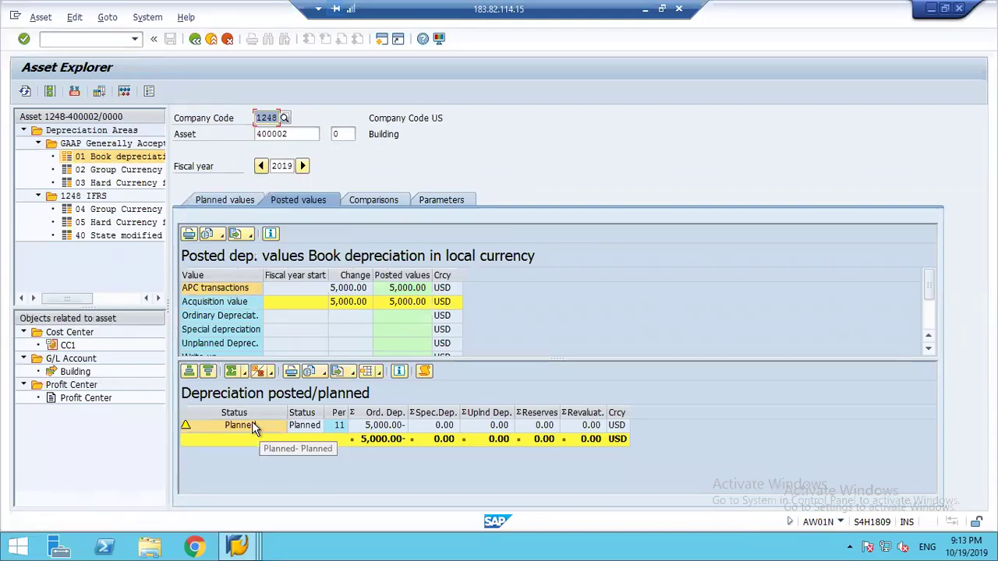
pyautogui.click(252, 425)
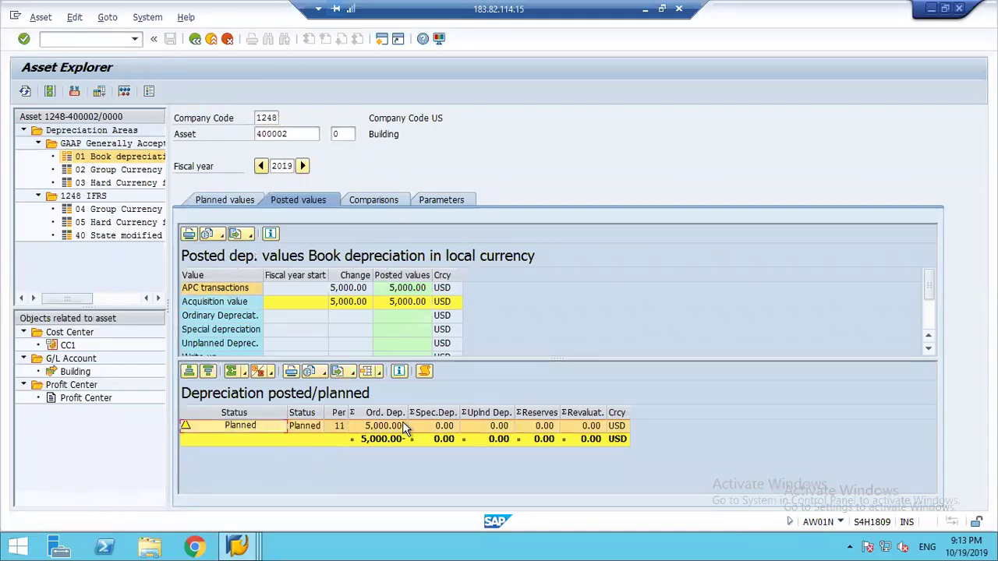
pyautogui.click(345, 427)
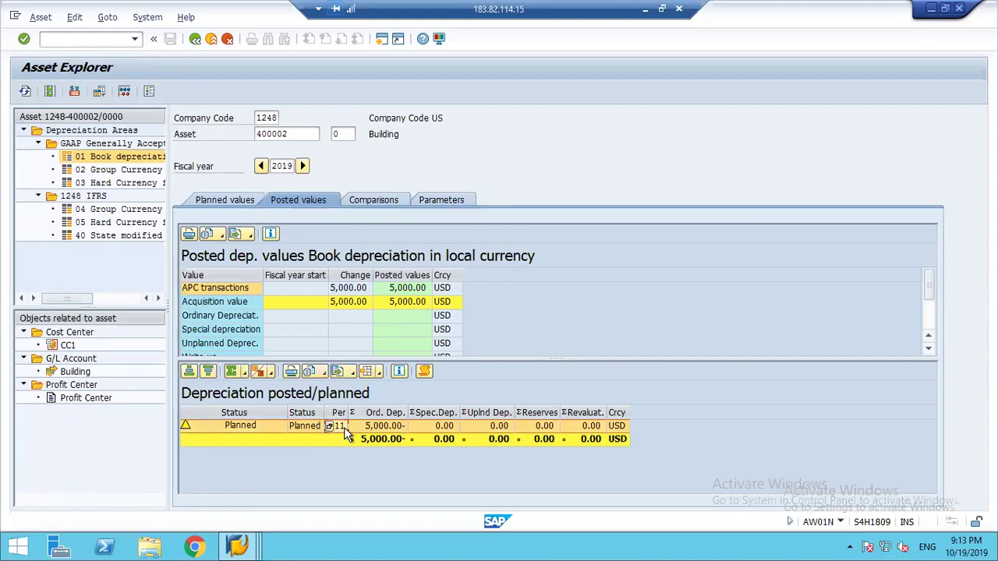
pyautogui.click(363, 430)
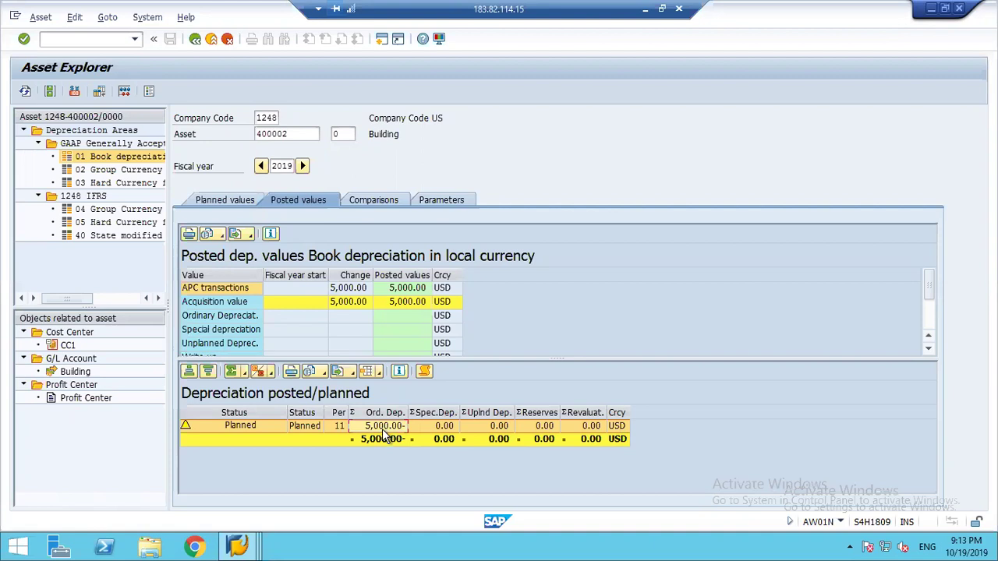
# Switch to the customizing session, open Specify LVA asset classes, and examine the low-value asset check of class X400 Building.
pyautogui.hotkey('alt', 'Tab')
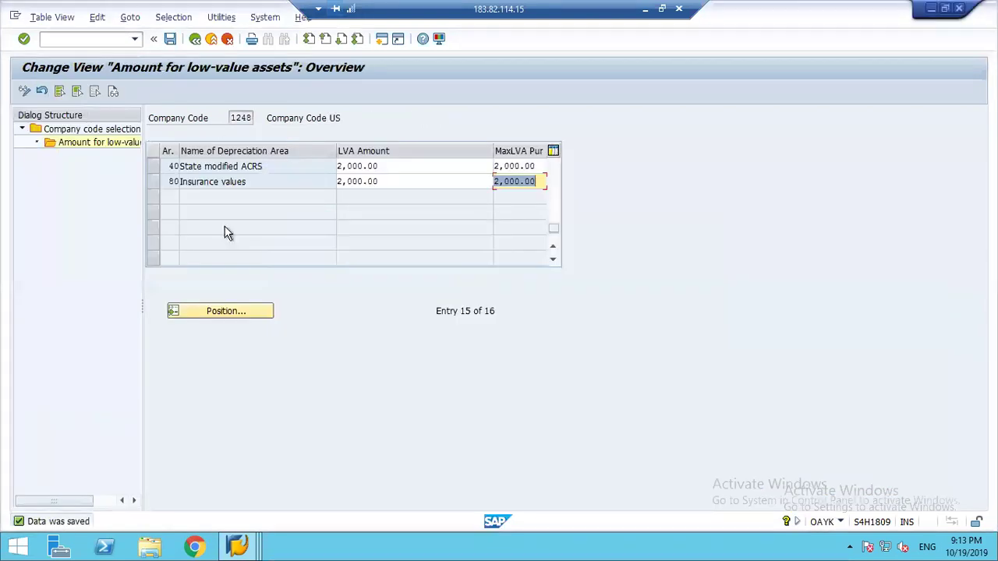
pyautogui.click(212, 40)
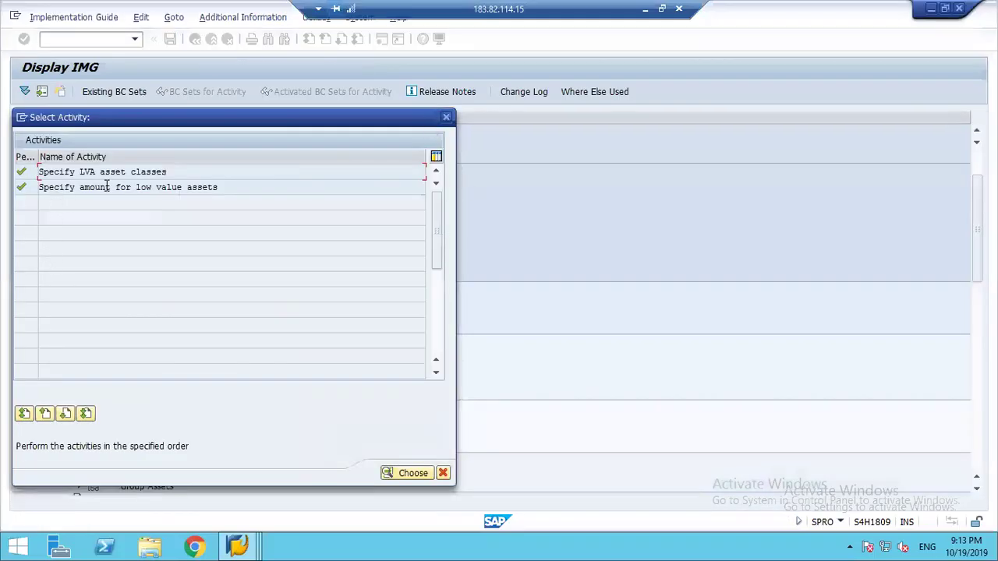
pyautogui.doubleClick(109, 172)
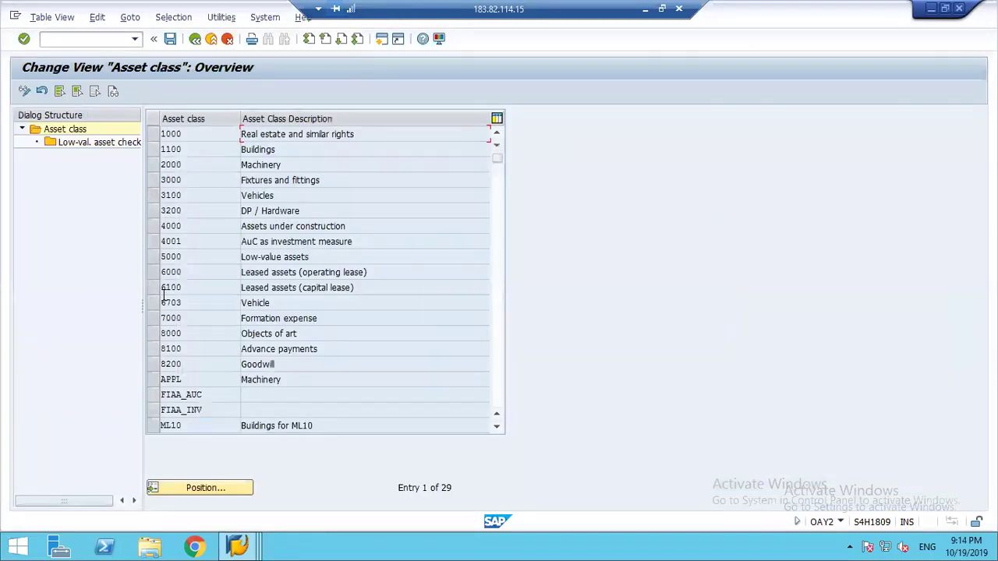
pyautogui.click(498, 354)
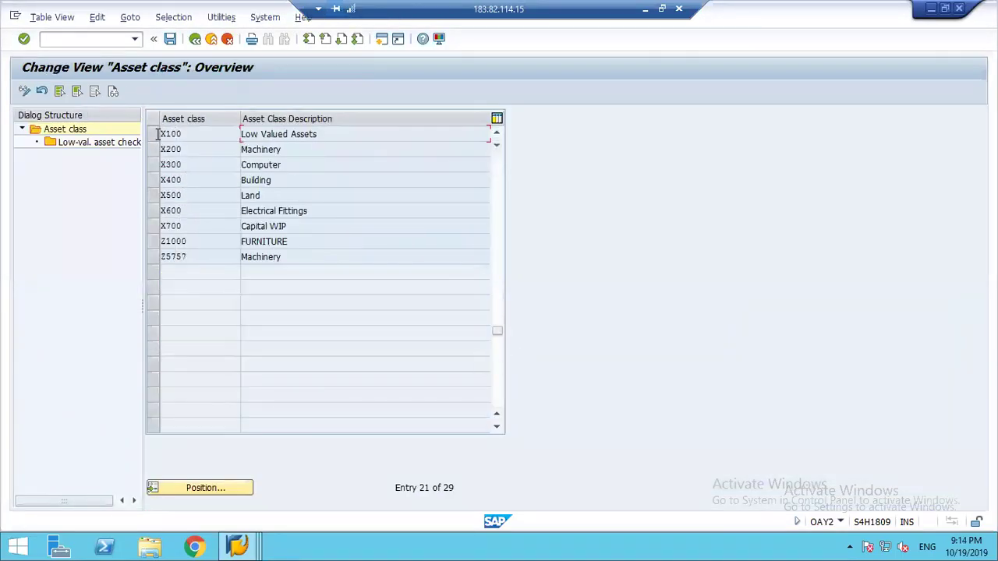
pyautogui.click(153, 180)
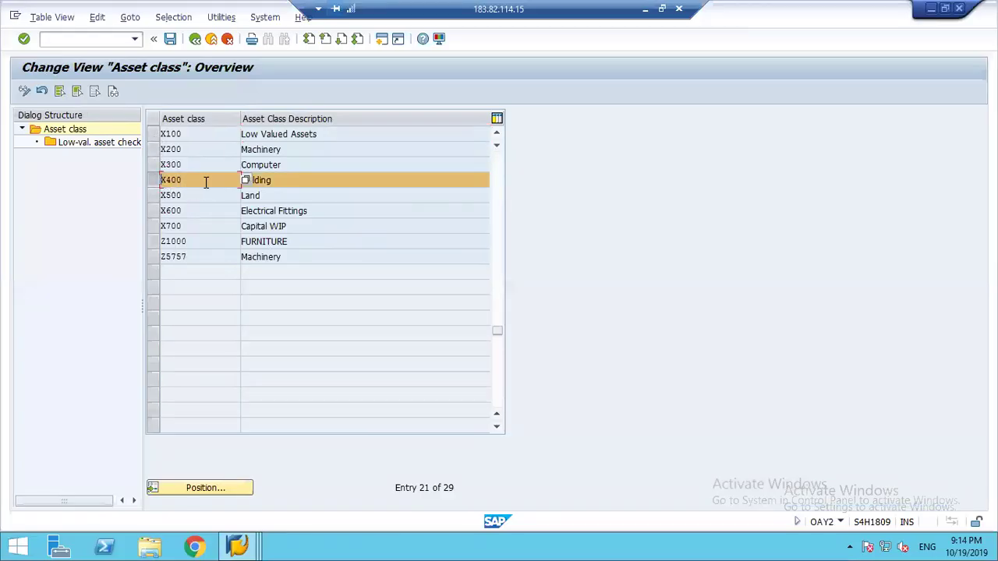
pyautogui.doubleClick(90, 141)
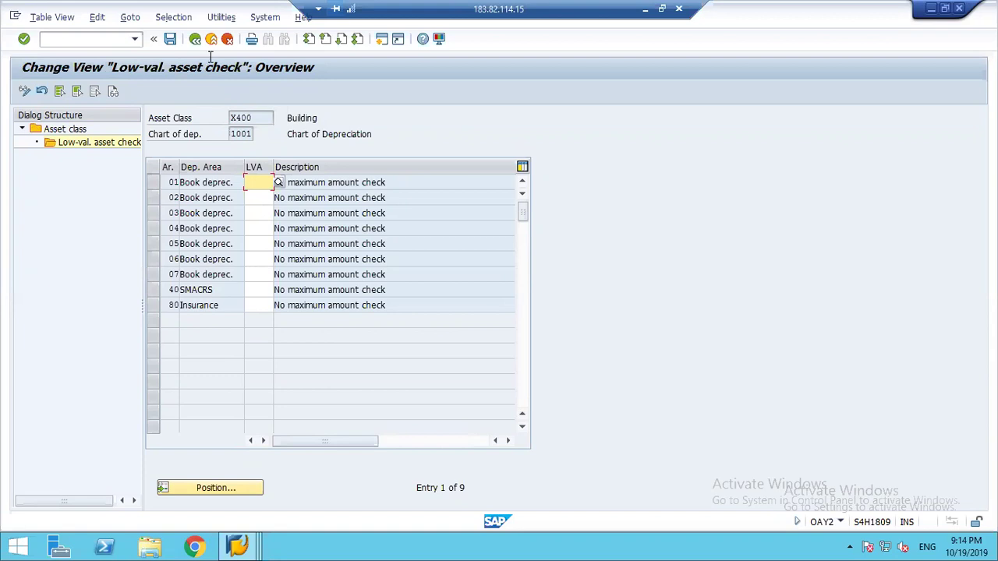
# Examine the low-value asset check settings of class X100 Low Valued Assets, and return to the activity selection.
pyautogui.click(195, 39)
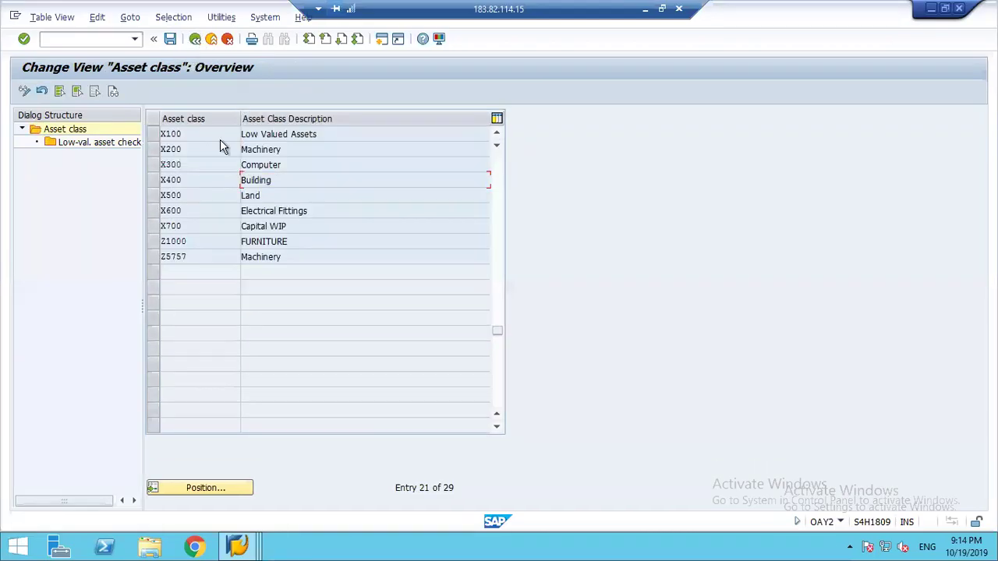
pyautogui.click(151, 137)
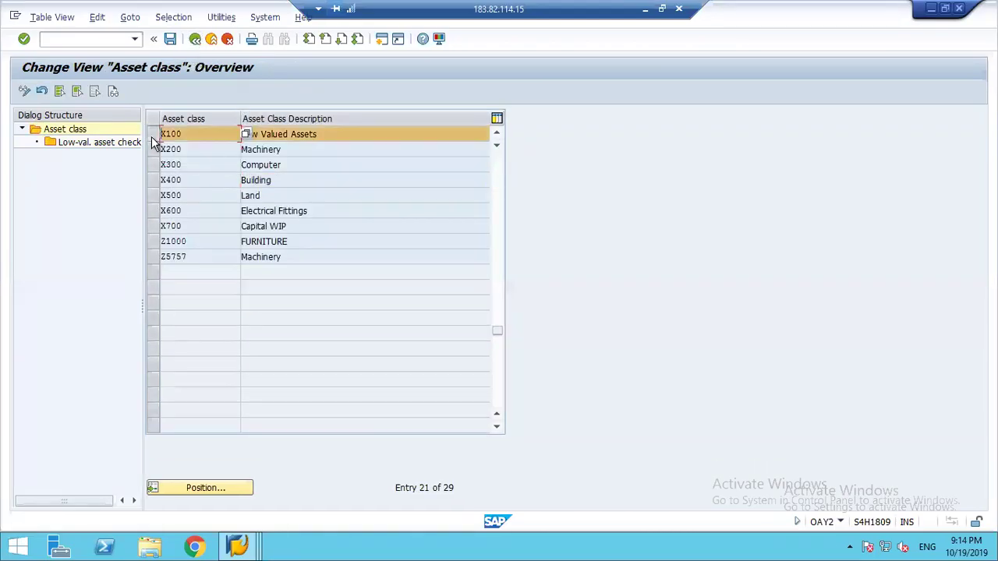
pyautogui.doubleClick(91, 148)
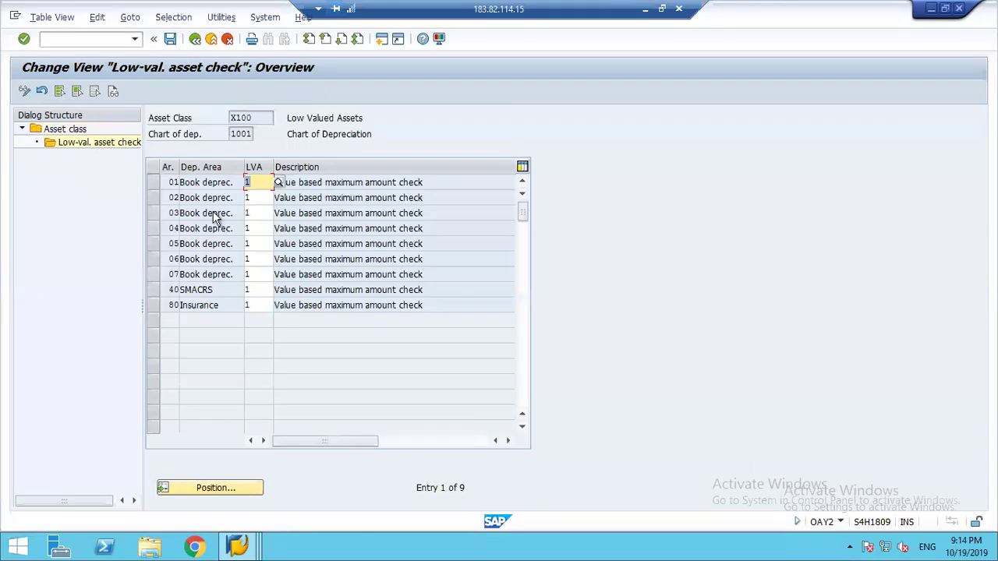
pyautogui.click(194, 39)
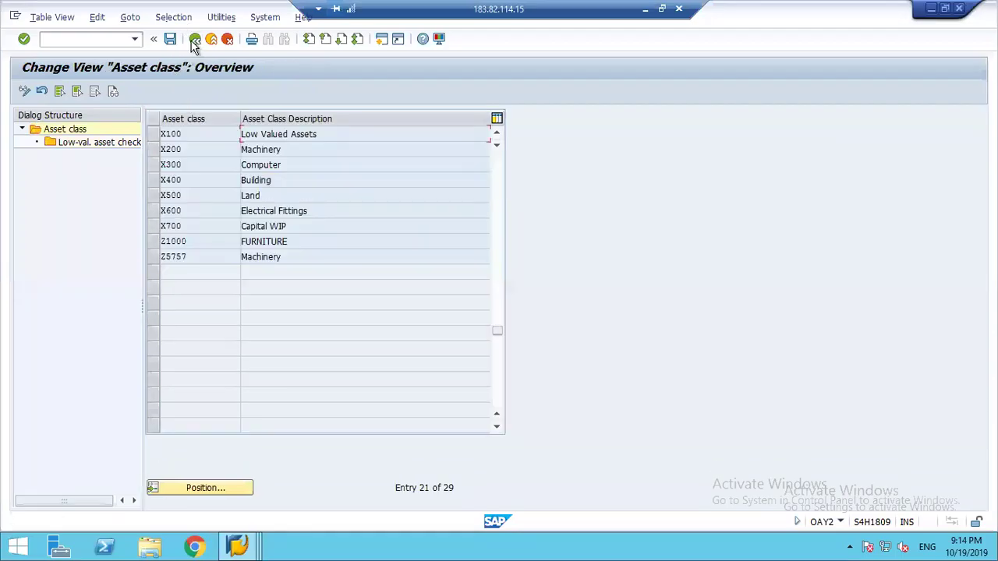
pyautogui.click(194, 39)
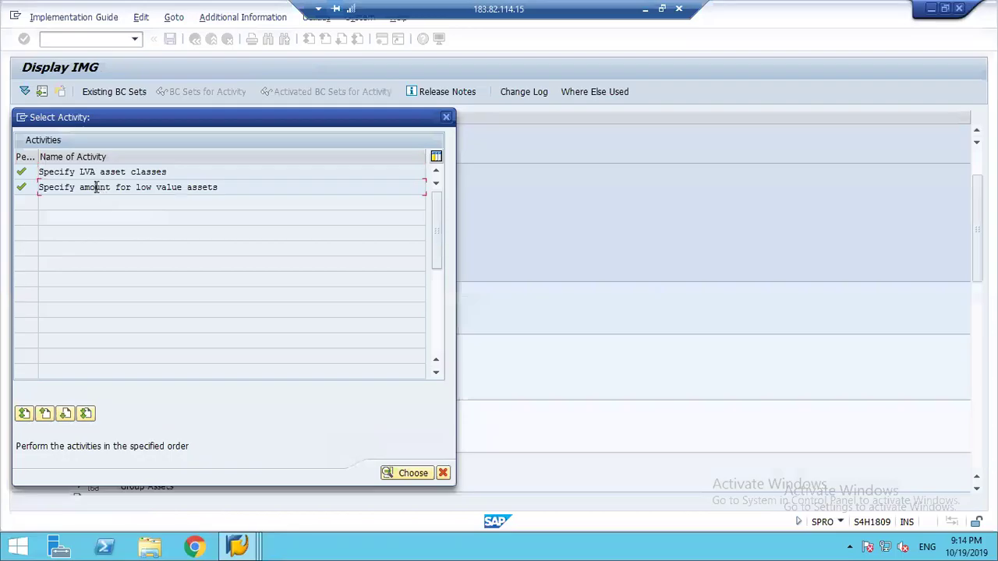
# Open Specify amount for low value assets, review the limits of company code 1248, and save the view.
pyautogui.doubleClick(94, 187)
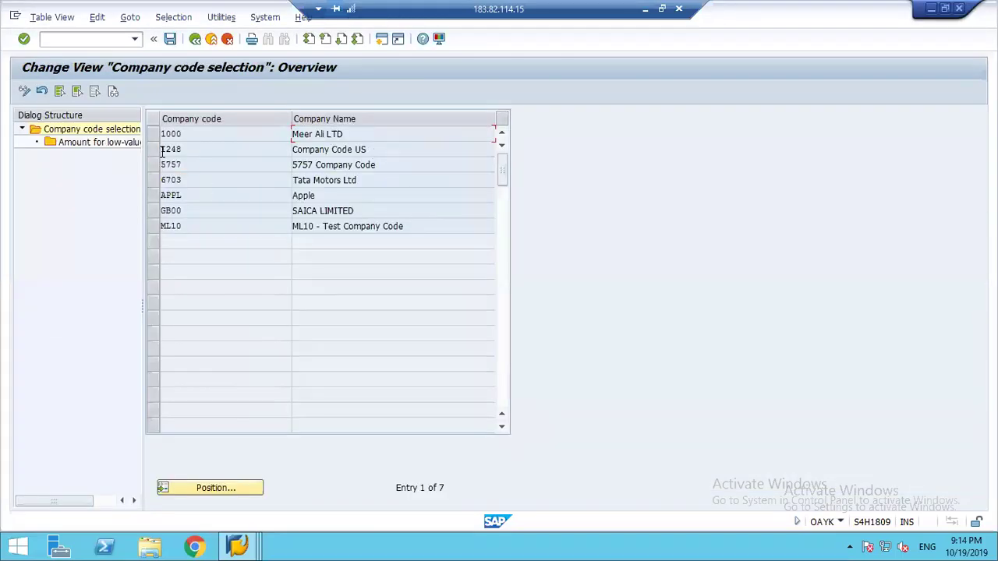
pyautogui.click(153, 149)
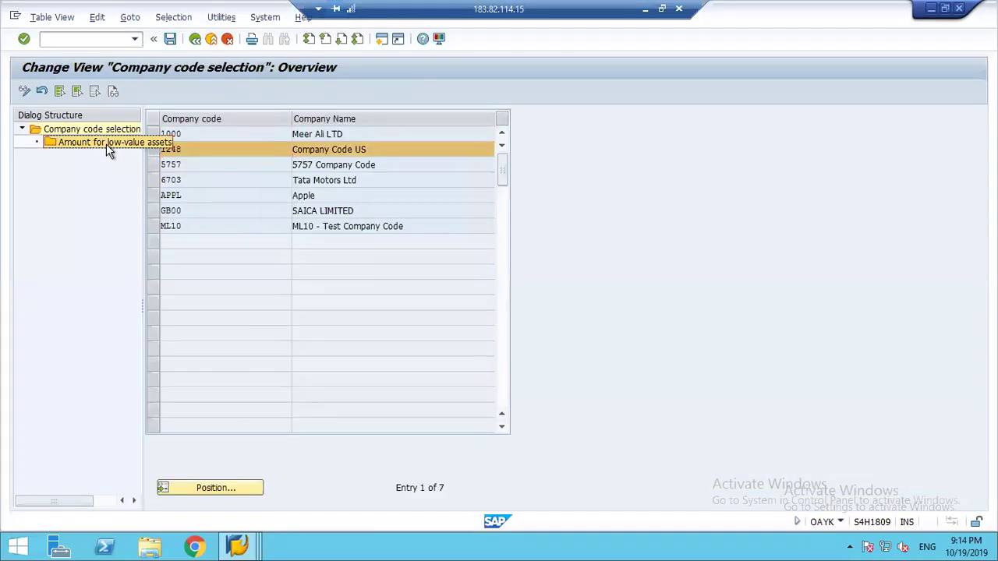
pyautogui.doubleClick(106, 143)
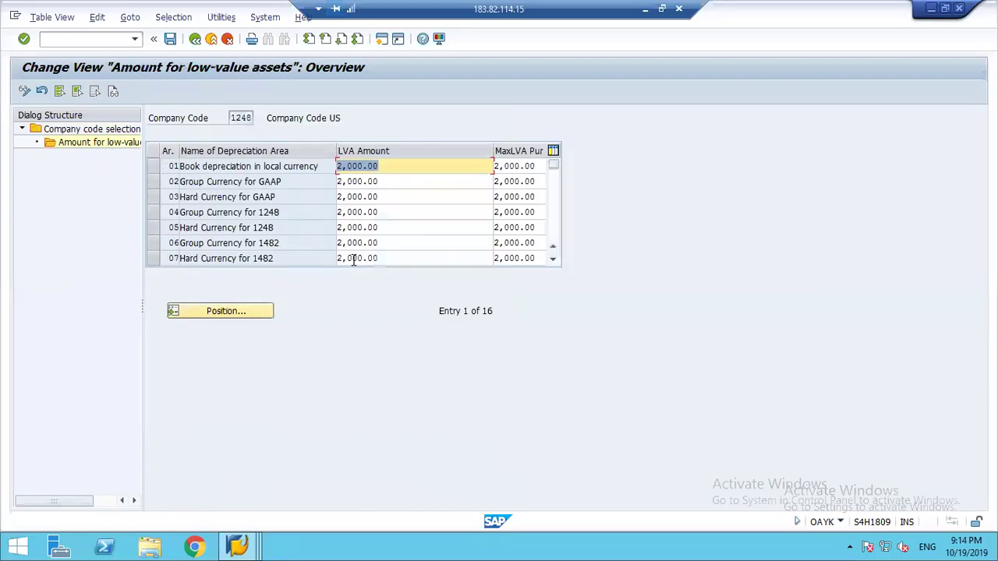
pyautogui.click(170, 39)
# Switch to the Asset Explorer session, start transaction abzon, and choose existing asset 100000 with subnumber 0.
pyautogui.moveTo(242, 546)
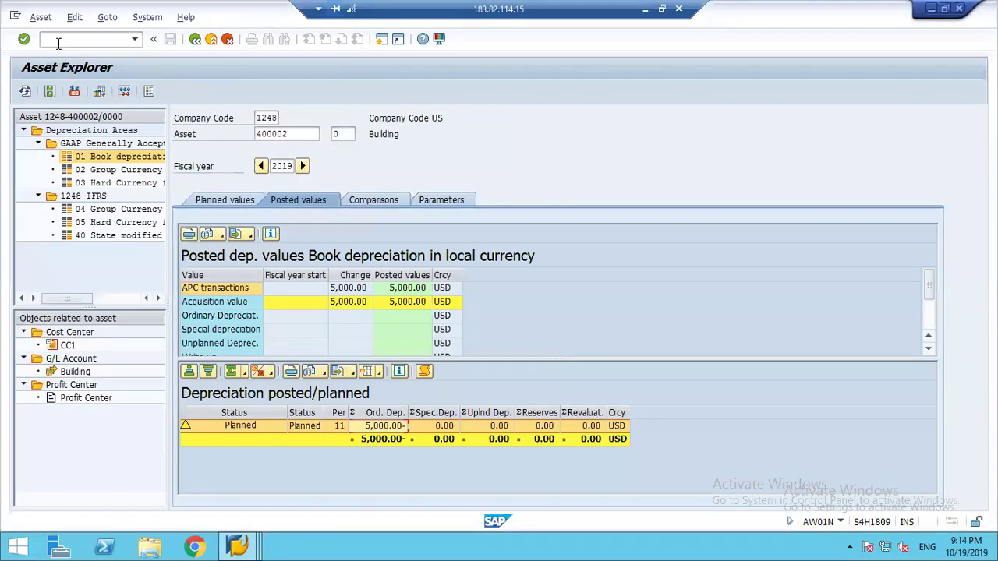
pyautogui.click(55, 39)
pyautogui.write('/nabzon')
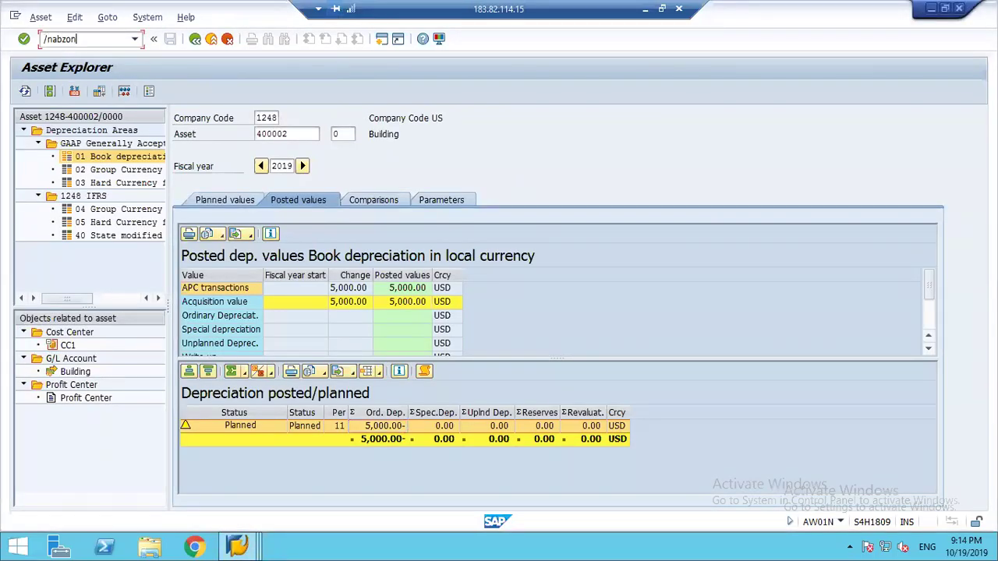
pyautogui.press('Return')
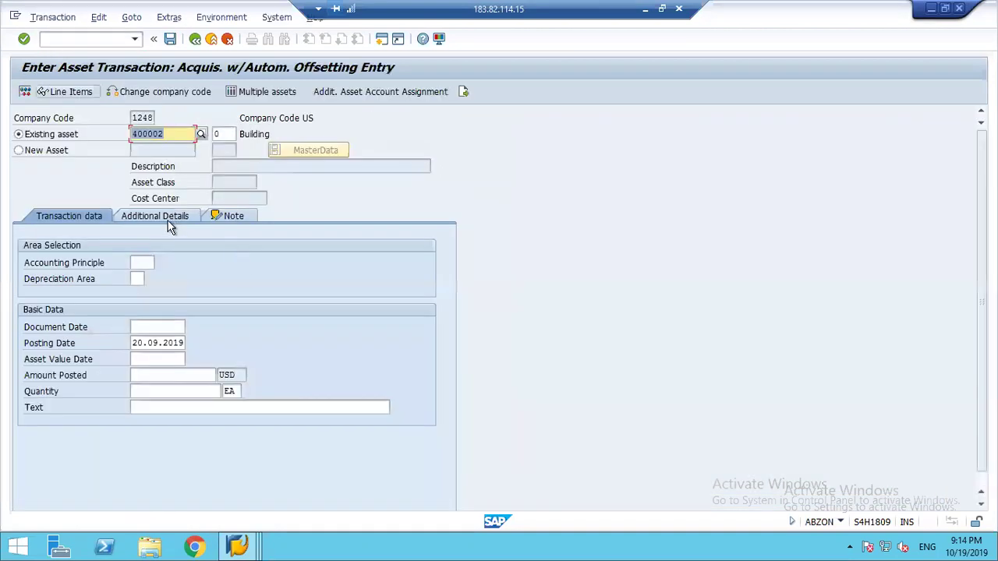
pyautogui.write('1000')
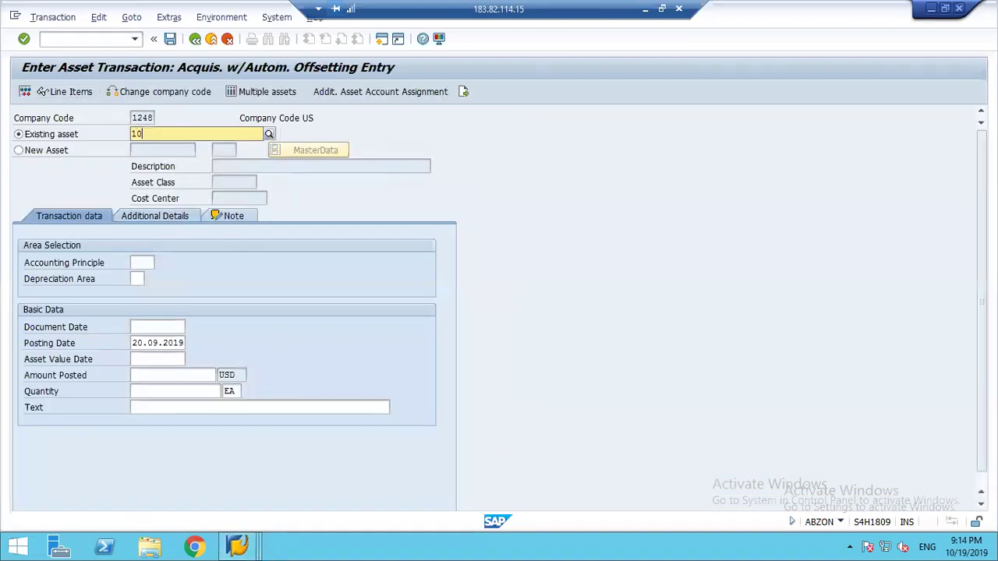
pyautogui.press('Tab')
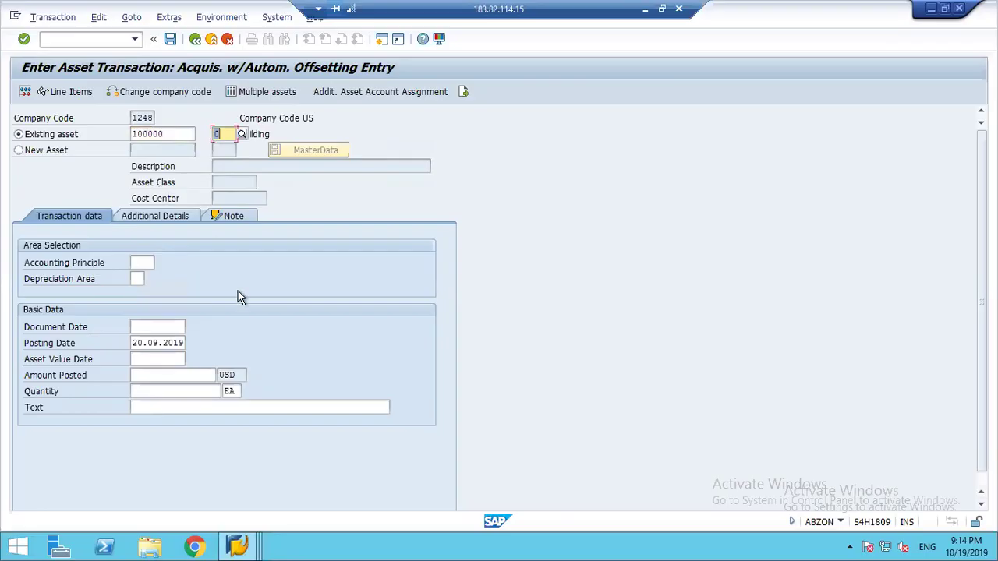
pyautogui.press('Return')
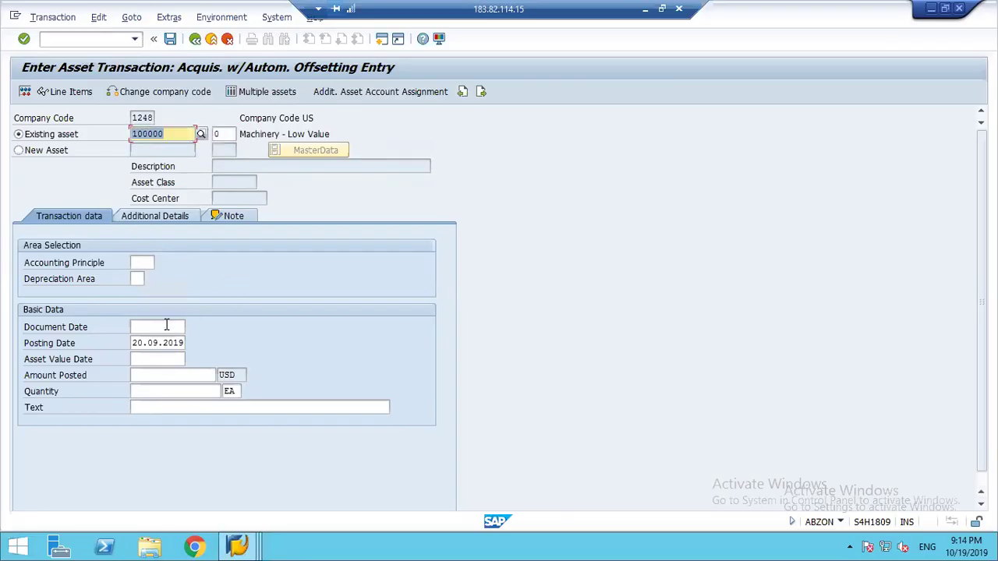
# Set the acquisition's document date, posting date and asset value date to 01.11.2019.
pyautogui.click(166, 326)
pyautogui.click(166, 326)
pyautogui.press('Down')
pyautogui.press('Return')
pyautogui.press('Tab')
pyautogui.press('Down')
pyautogui.press('Return')
pyautogui.press('Tab')
pyautogui.press('Down')
pyautogui.press('Return')
# Enter a posted amount of 1200 USD and a quantity of 1 for the acquisition.
pyautogui.press('Tab')
pyautogui.write('1200')
pyautogui.press('Tab')
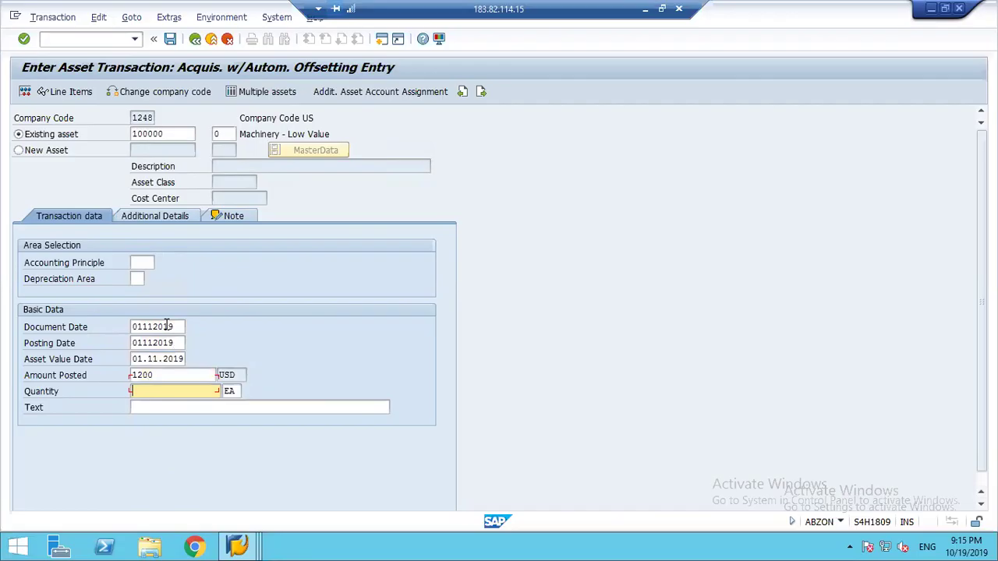
pyautogui.write('1')
pyautogui.press('Return')
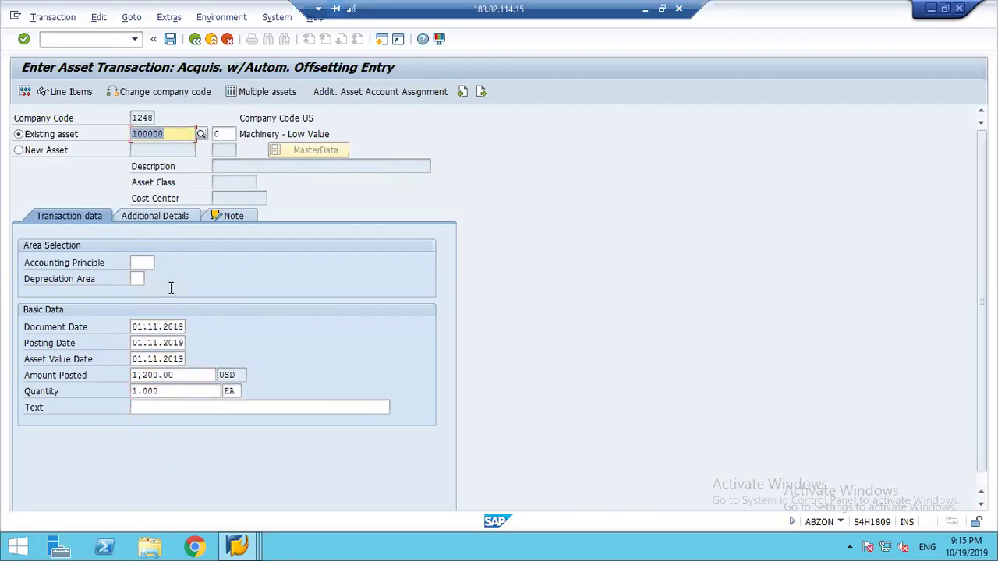
# Enter 246000 as the offsetting account in the acquisition's additional details.
pyautogui.click(153, 216)
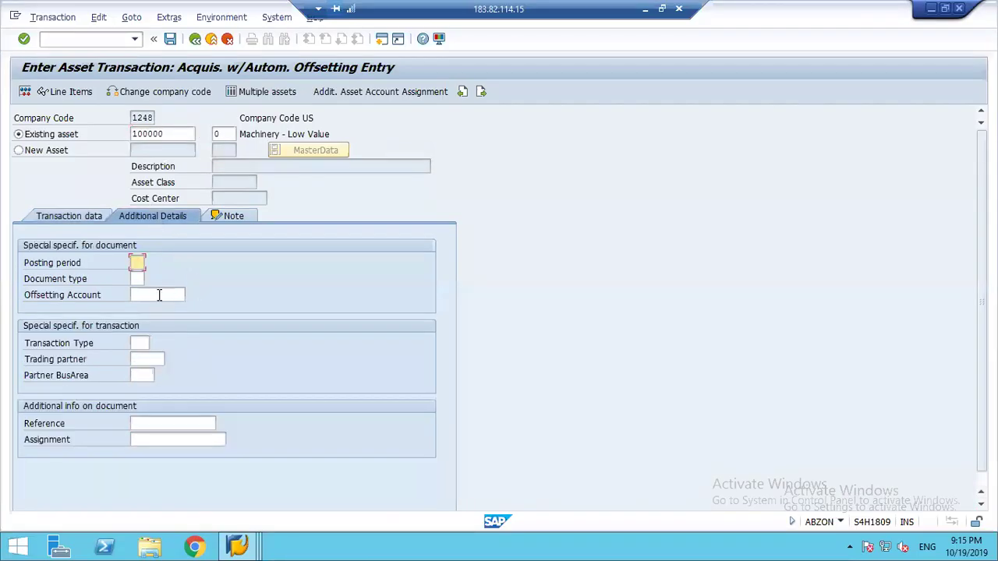
pyautogui.click(159, 295)
pyautogui.press('Down')
pyautogui.press('Return')
pyautogui.press('Return')
# Simulate the acquisition posting, read its error log, and return to the entry.
pyautogui.click(24, 92)
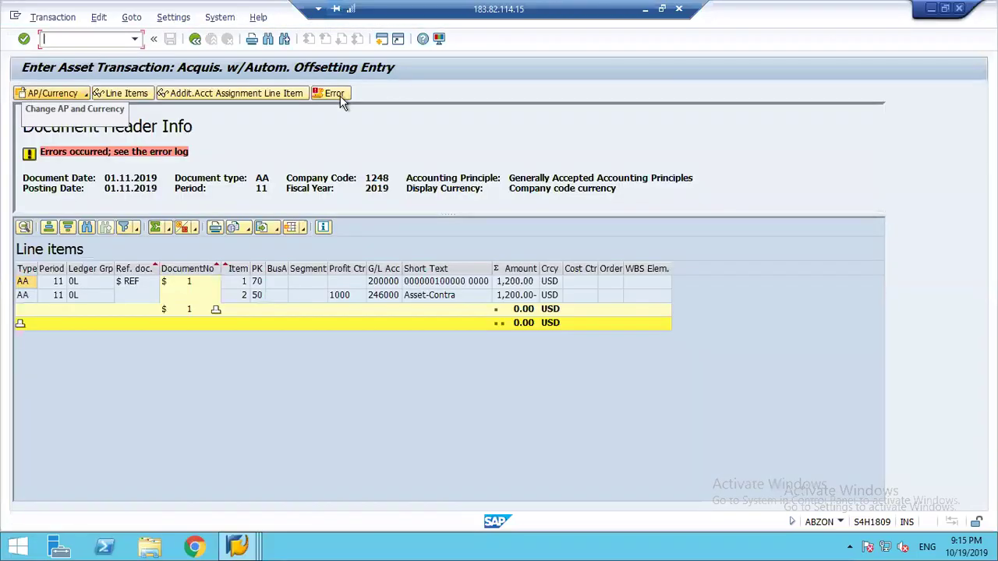
pyautogui.click(329, 97)
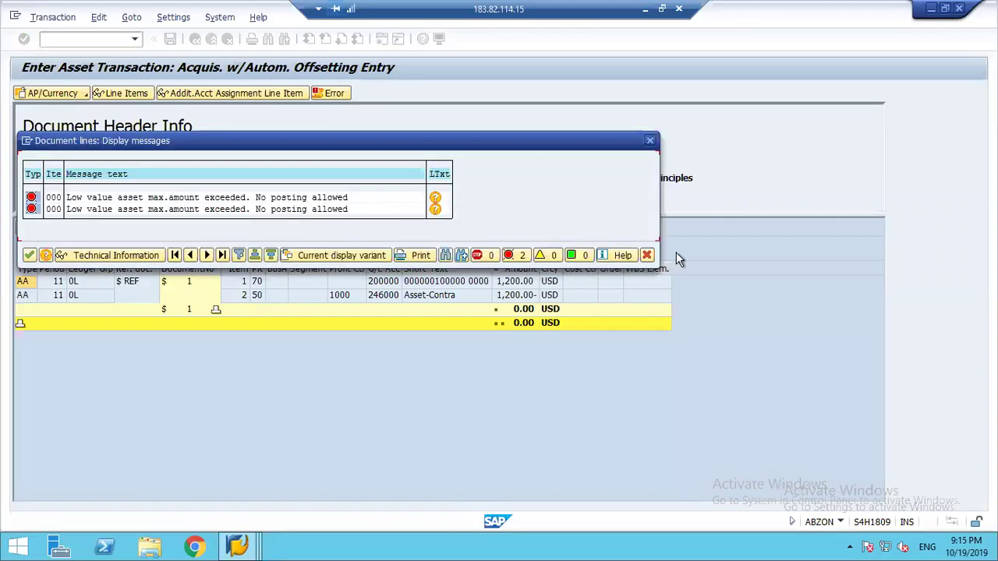
pyautogui.click(646, 255)
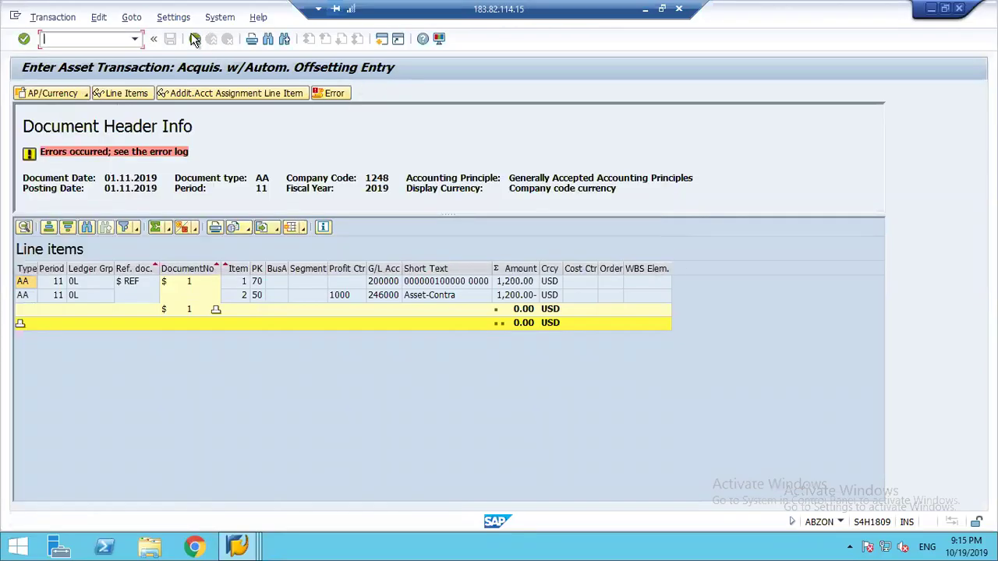
pyautogui.click(195, 39)
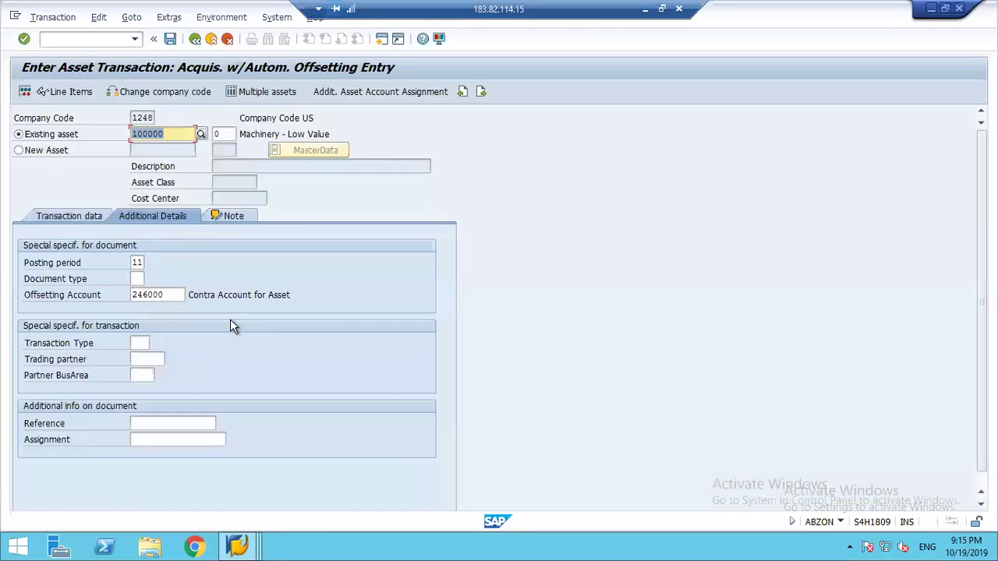
# Set the acquisition's posted amount to 1000 USD and simulate the posting again.
pyautogui.click(62, 219)
pyautogui.click(141, 375)
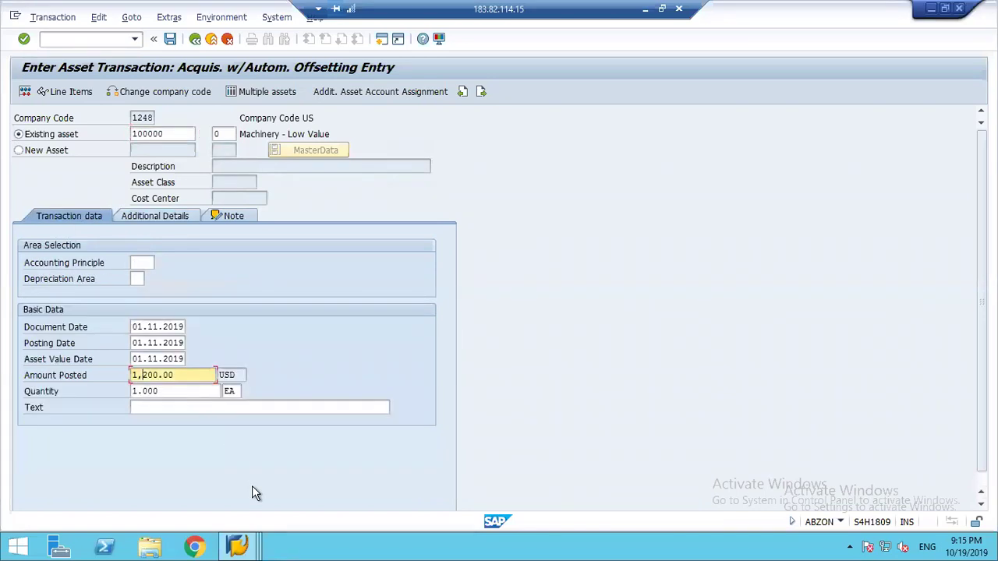
pyautogui.press('Delete')
pyautogui.write('0')
pyautogui.press('Return')
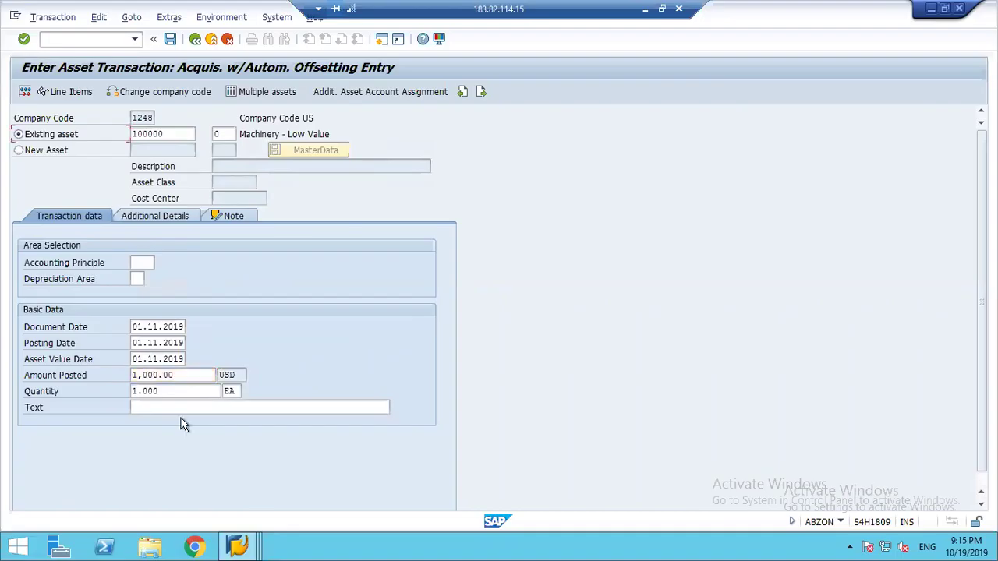
pyautogui.click(24, 92)
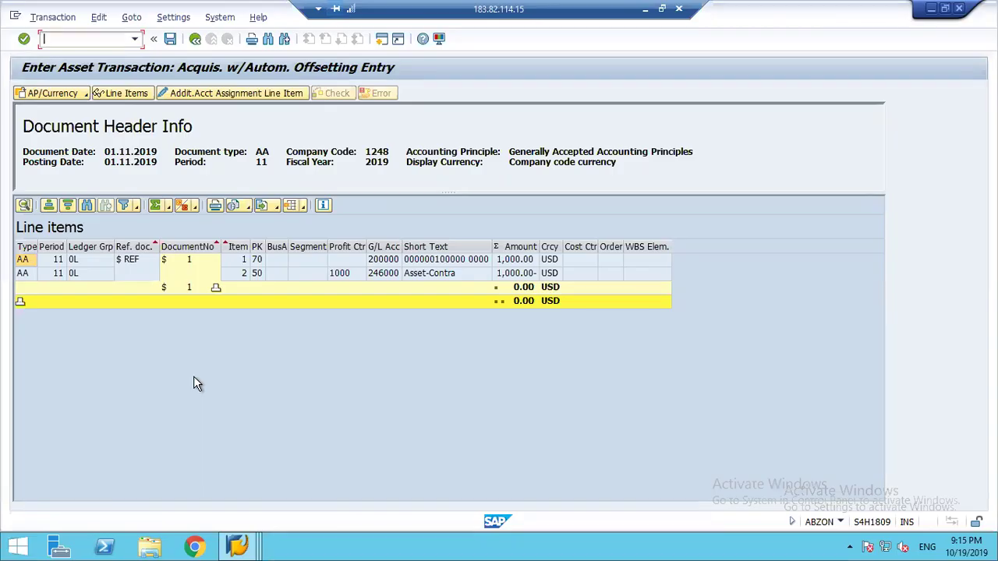
# Compare the simulated acquisition document with company code 1248's low-value asset amounts in the customizing session.
pyautogui.click(249, 549)
pyautogui.click(349, 496)
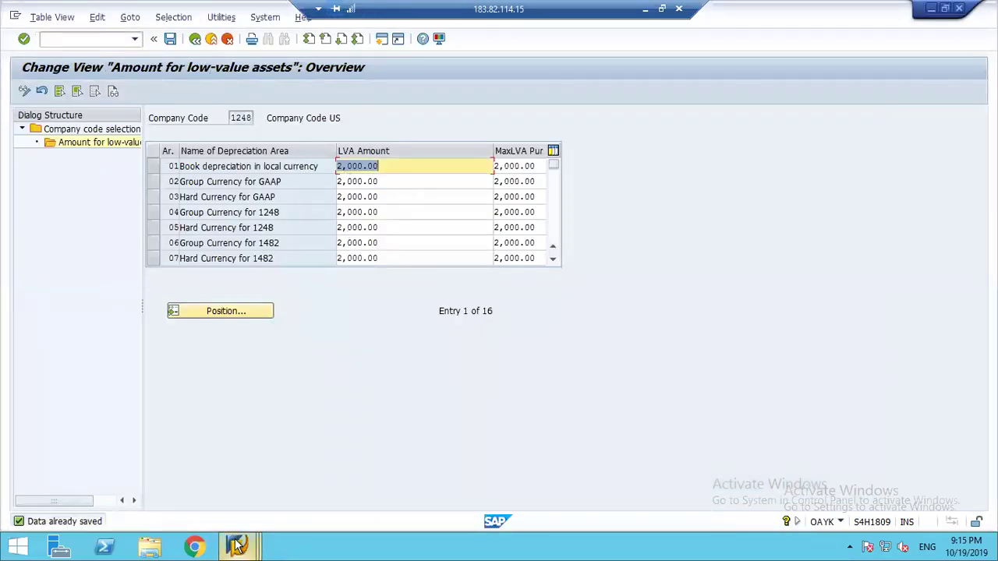
pyautogui.moveTo(236, 546)
pyautogui.click(230, 466)
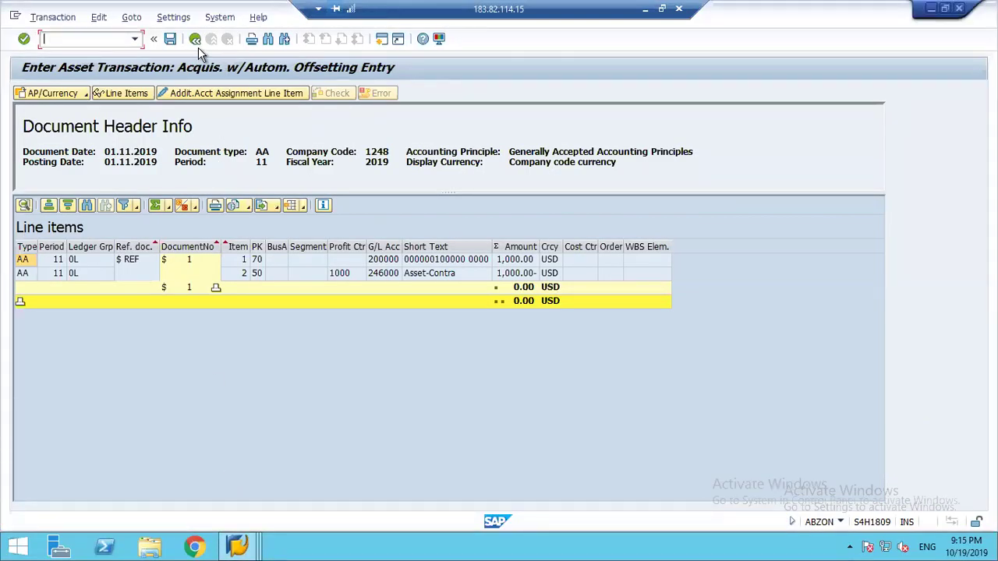
pyautogui.click(238, 545)
pyautogui.click(394, 485)
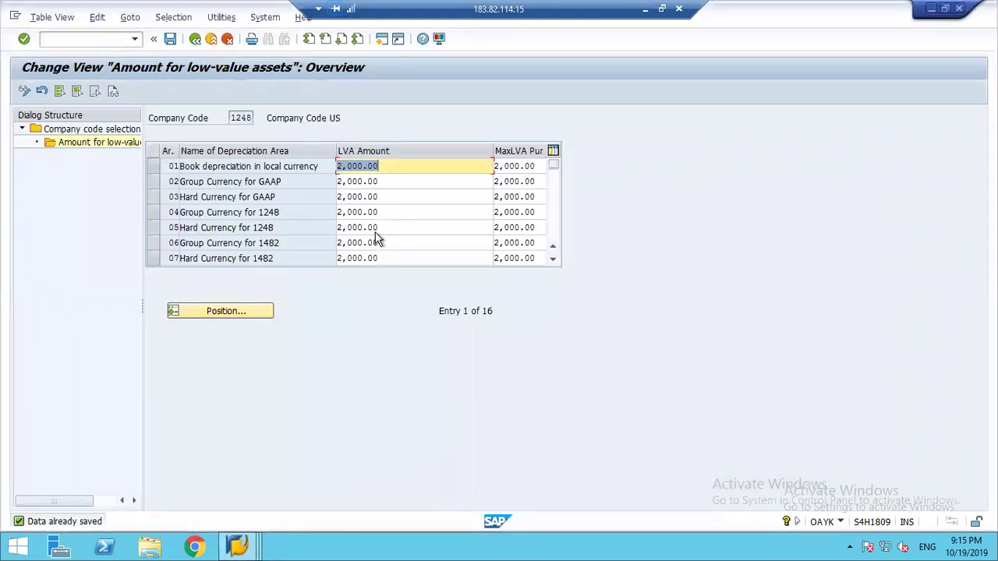
# Return to the simulated acquisition of asset 100000 and post it.
pyautogui.click(238, 546)
pyautogui.click(223, 469)
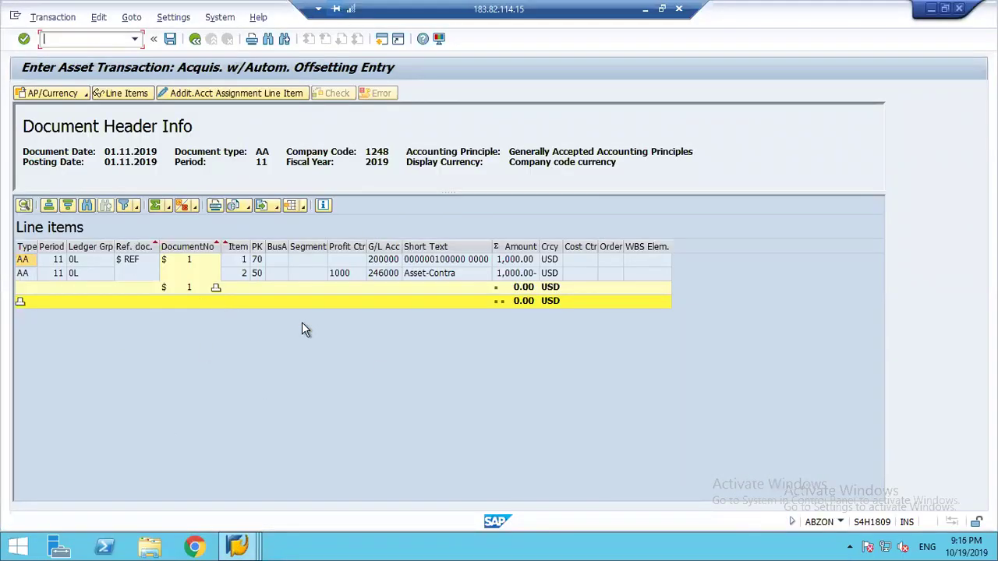
pyautogui.click(170, 40)
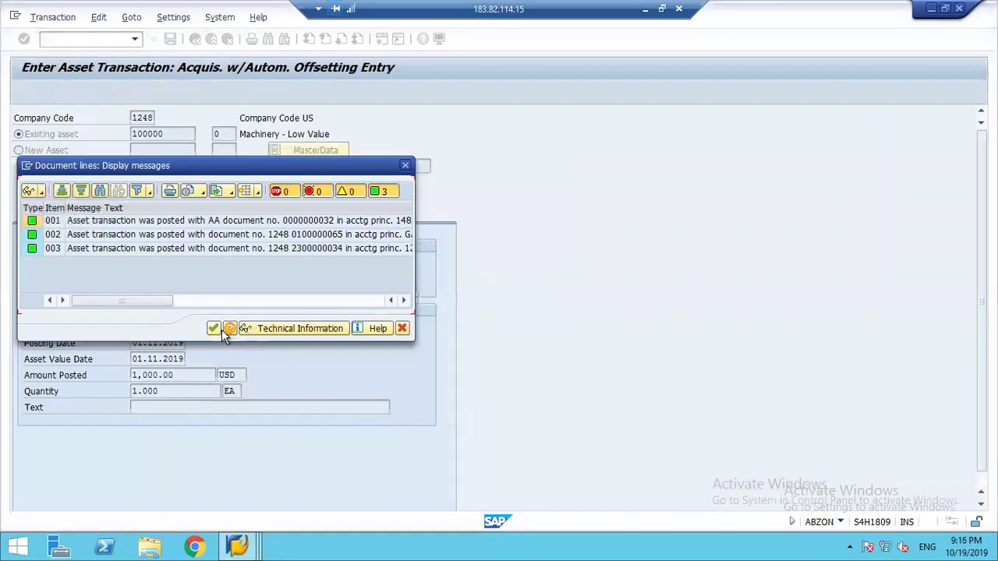
# Close the posting messages and open asset 100000 of company code 1248 in Asset Explorer with transaction AW01N.
pyautogui.click(214, 328)
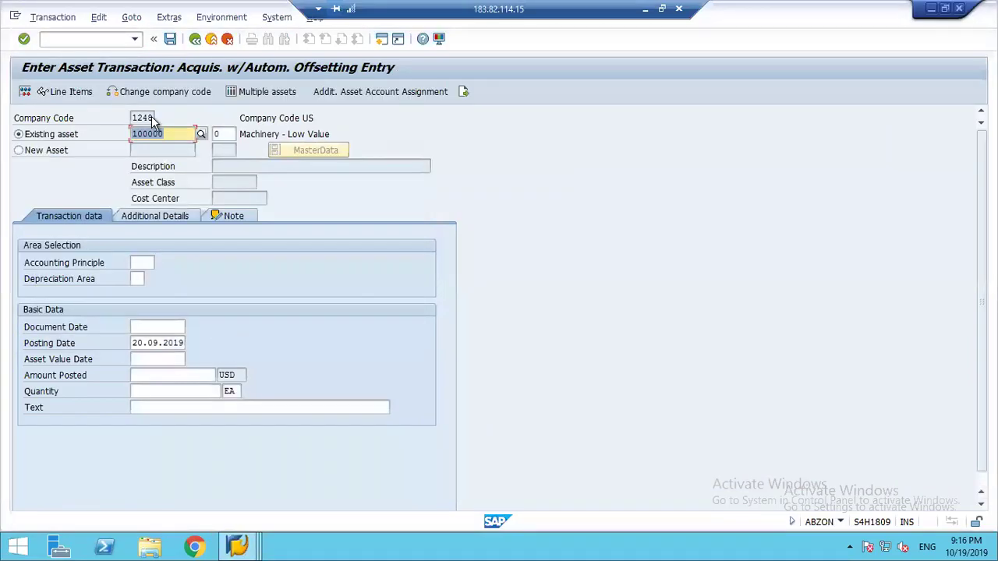
pyautogui.click(80, 41)
pyautogui.write('/nabzon')
pyautogui.press('Return')
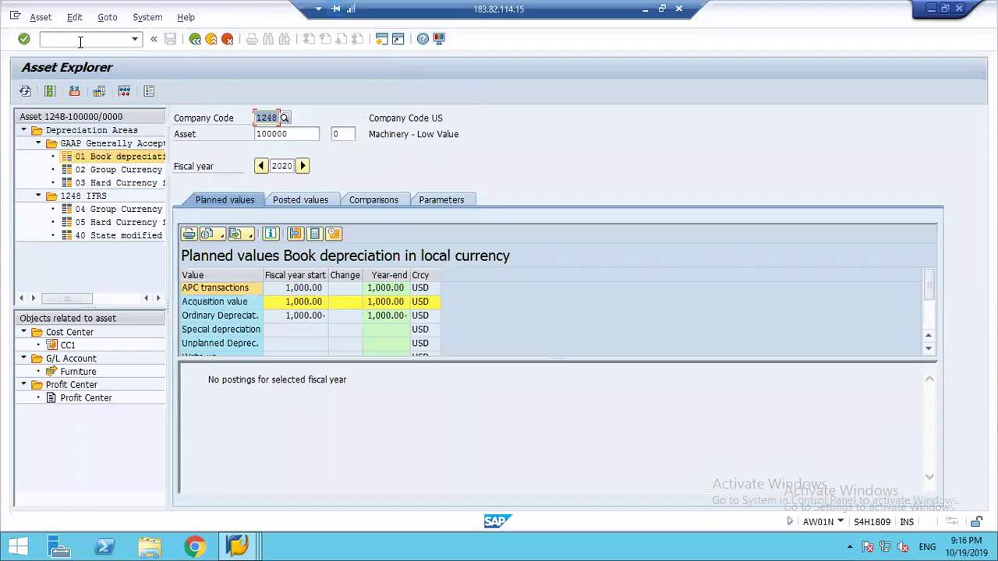
pyautogui.press('Tab')
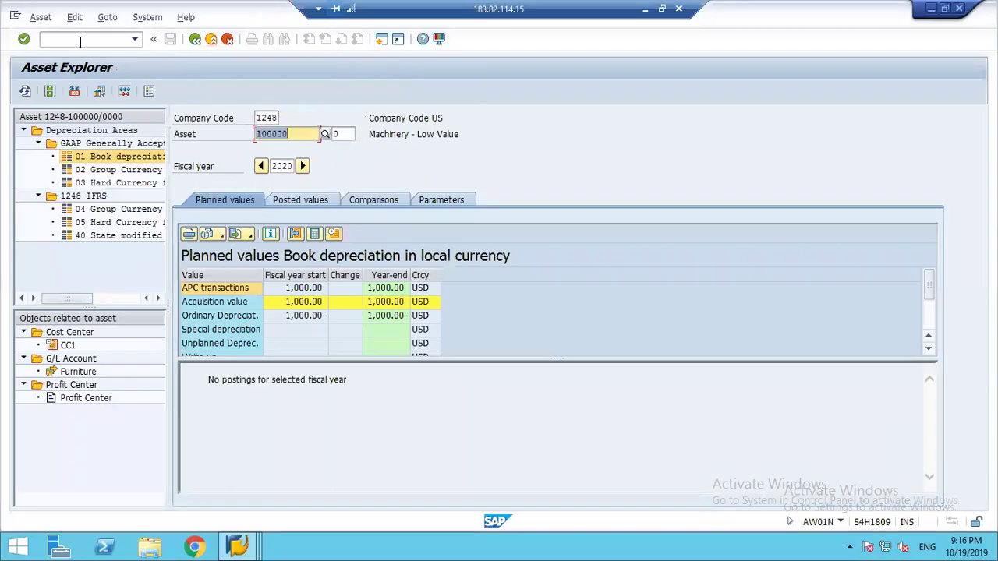
pyautogui.press('End')
pyautogui.press('Return')
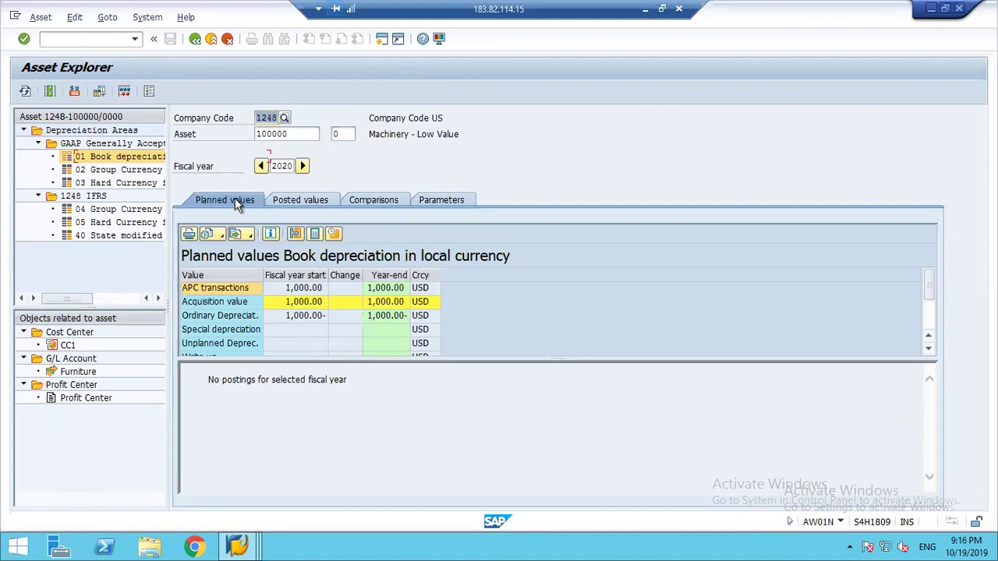
# View the asset's posted values for fiscal year 2019 and examine its planned ordinary depreciation line.
pyautogui.click(297, 203)
pyautogui.click(262, 166)
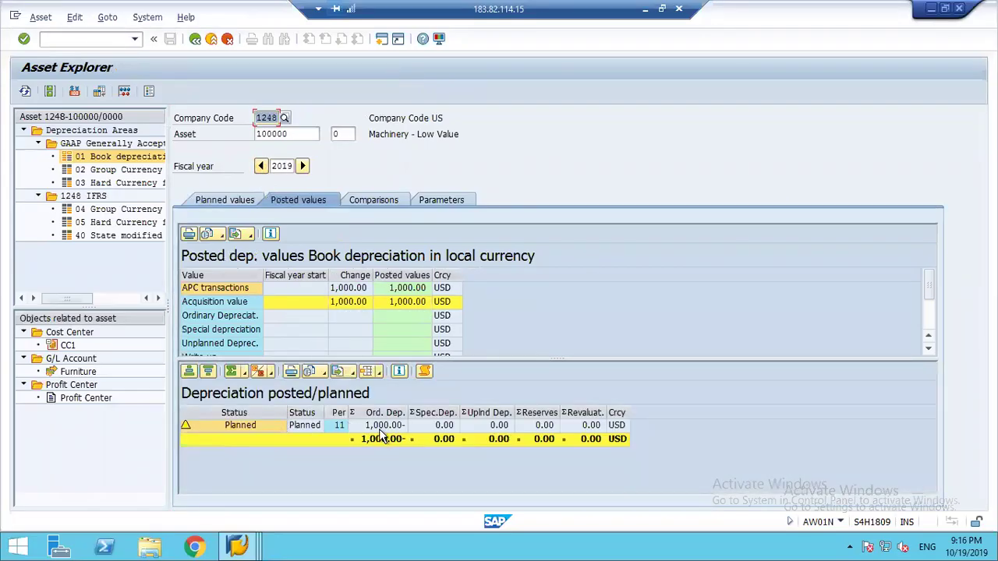
pyautogui.click(379, 429)
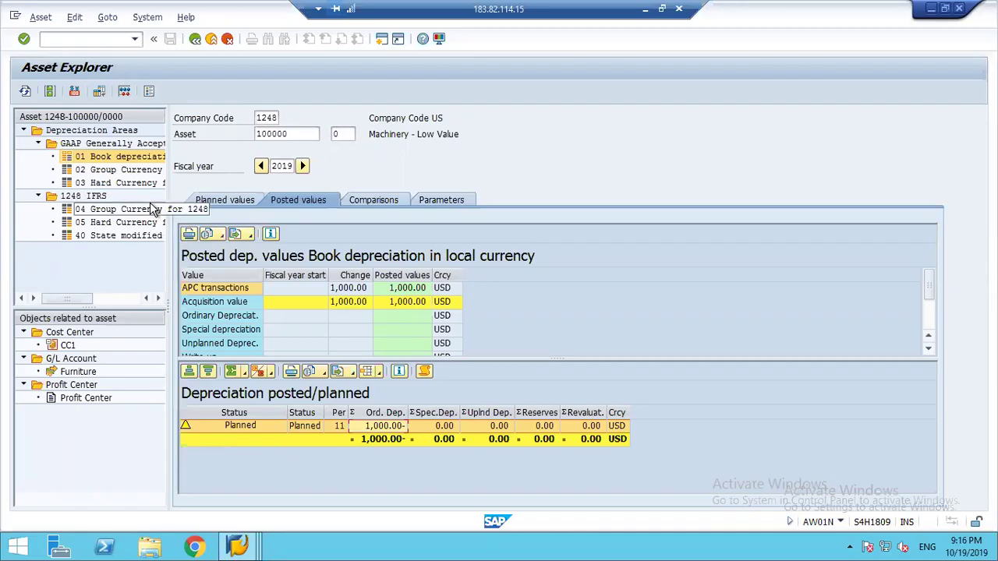
# Check the depreciation keys and useful lives in asset 100000's master data, and return to its values.
pyautogui.click(50, 93)
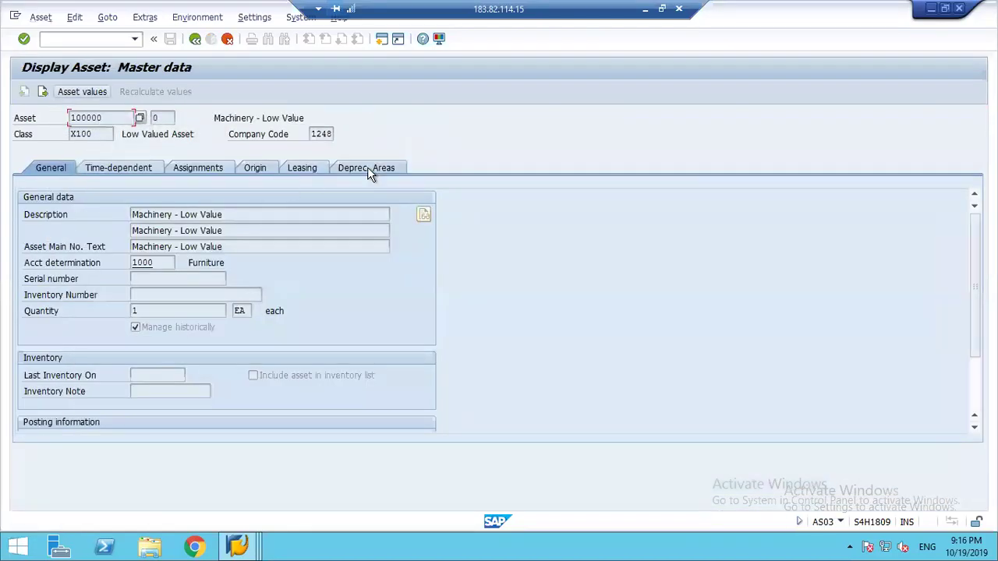
pyautogui.click(362, 165)
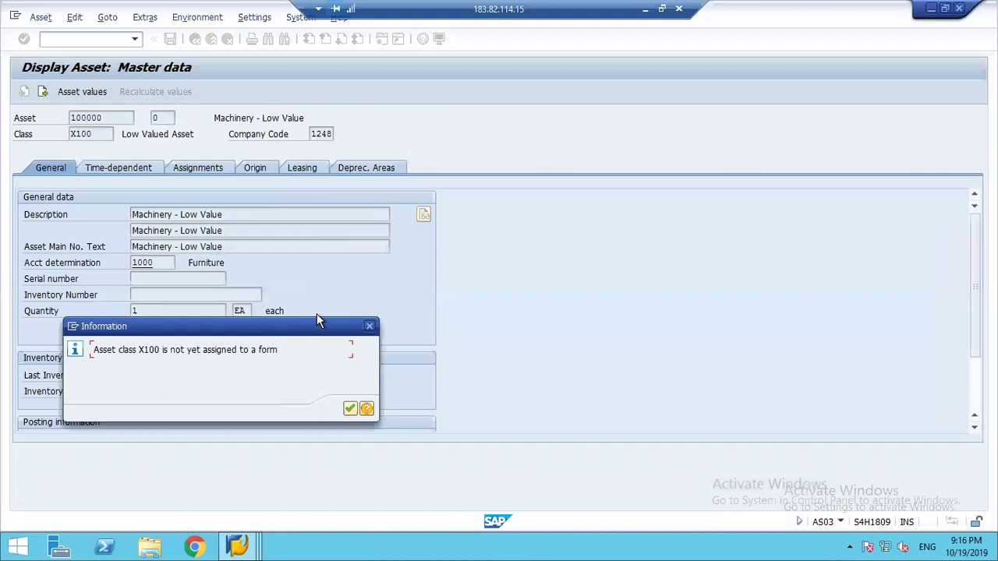
pyautogui.press('Return')
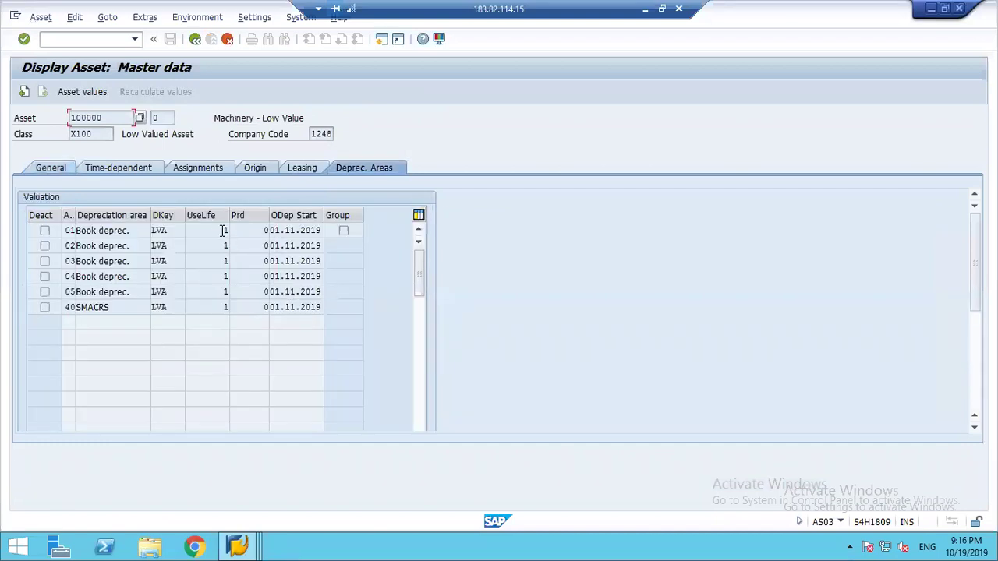
pyautogui.click(195, 39)
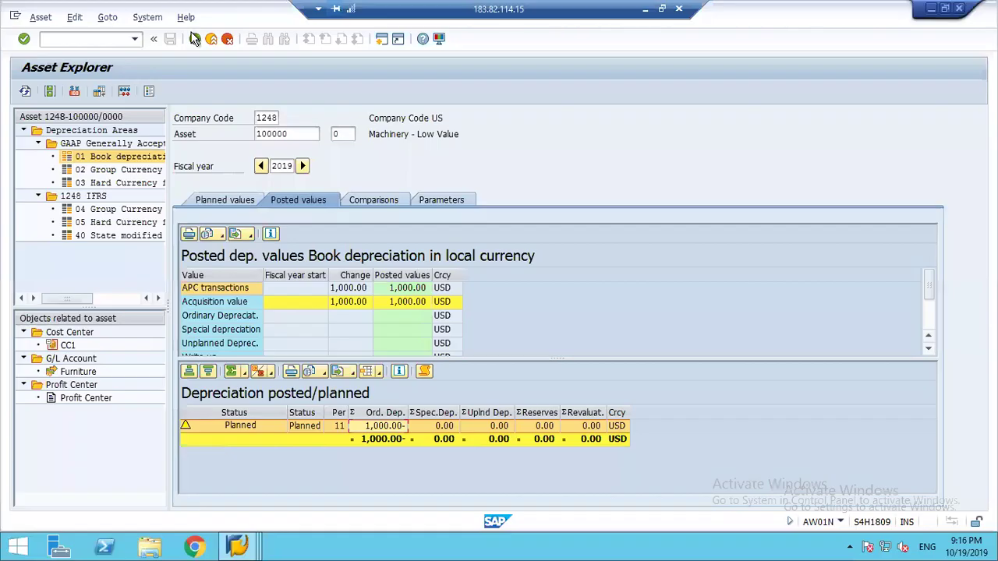
# Load asset 400002 in Asset Explorer and show its posted values for fiscal year 2019.
pyautogui.click(303, 136)
pyautogui.press('BackSpace')
pyautogui.press('BackSpace')
pyautogui.press('BackSpace')
pyautogui.press('BackSpace')
pyautogui.press('BackSpace')
pyautogui.press('BackSpace')
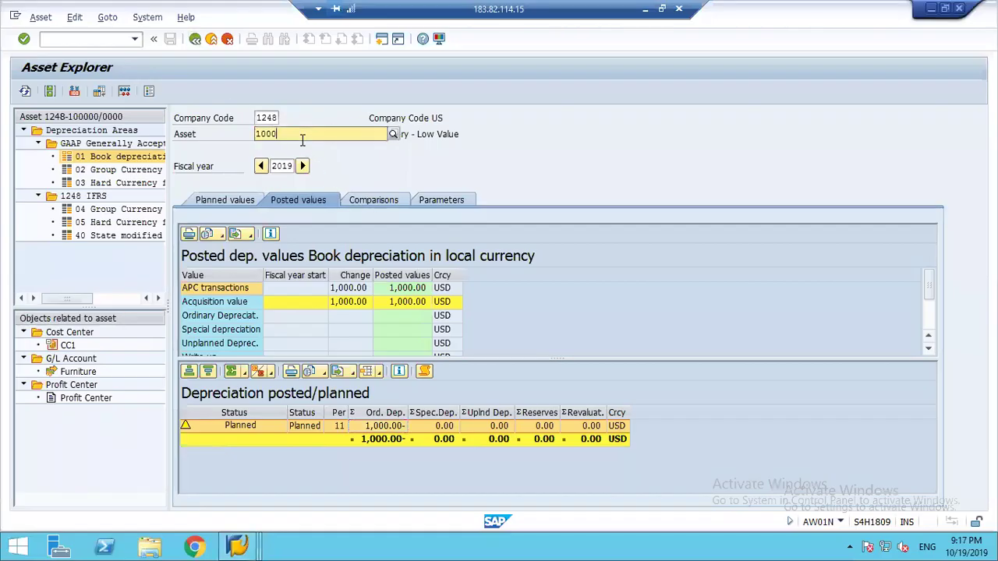
pyautogui.press('Down')
pyautogui.press('Down')
pyautogui.press('Return')
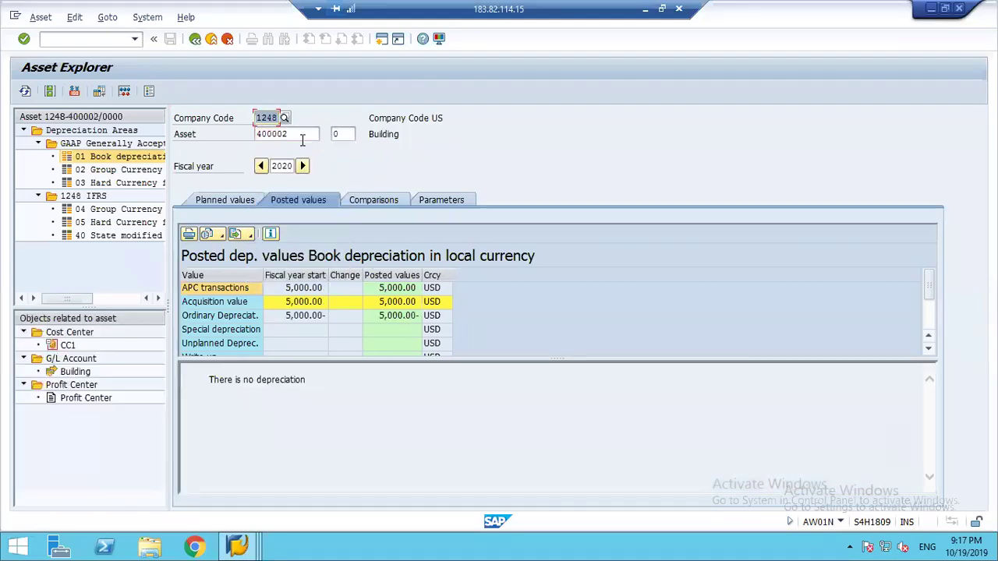
pyautogui.click(261, 166)
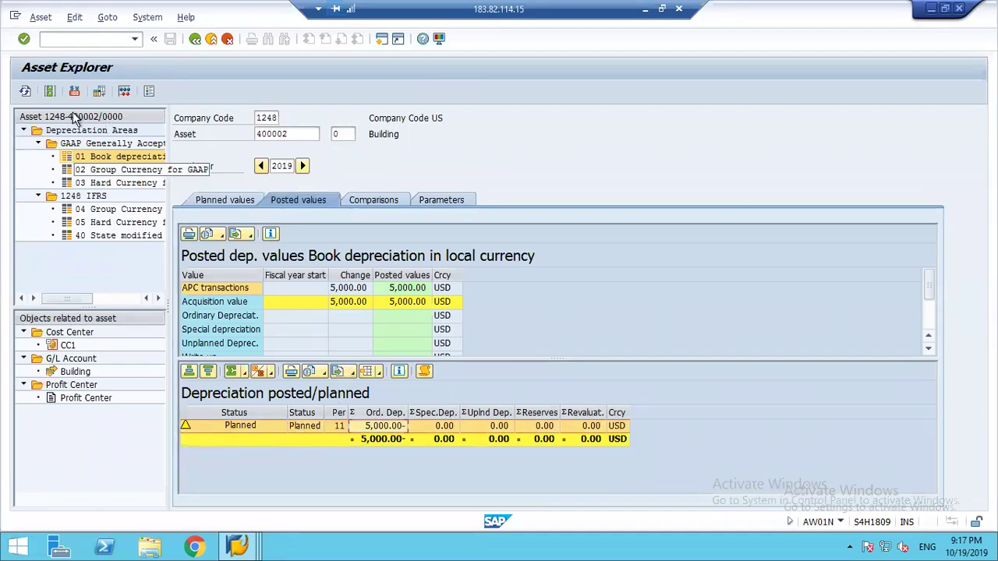
# Check the depreciation keys and useful lives in asset 400002's master data, and return to its values.
pyautogui.click(50, 92)
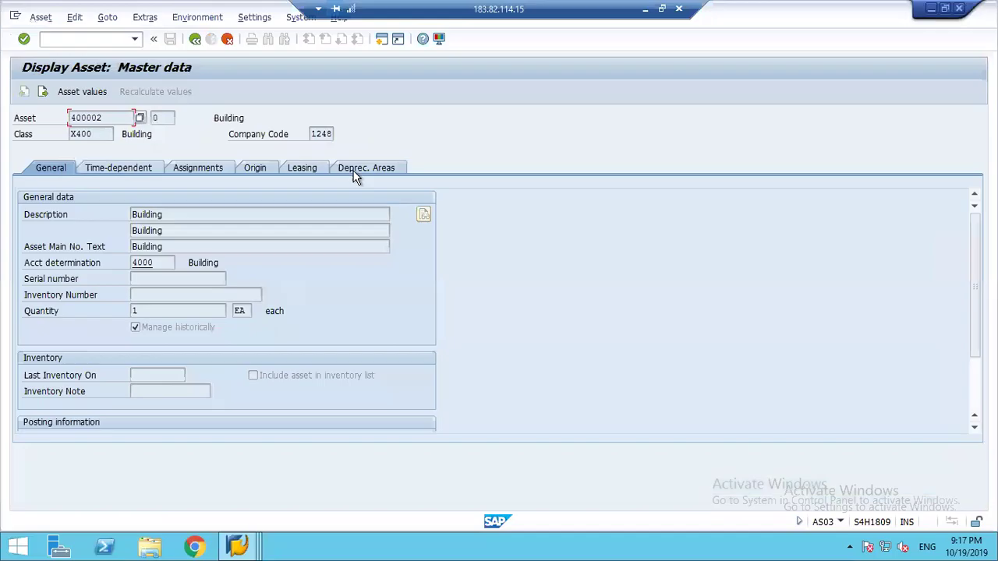
pyautogui.click(367, 173)
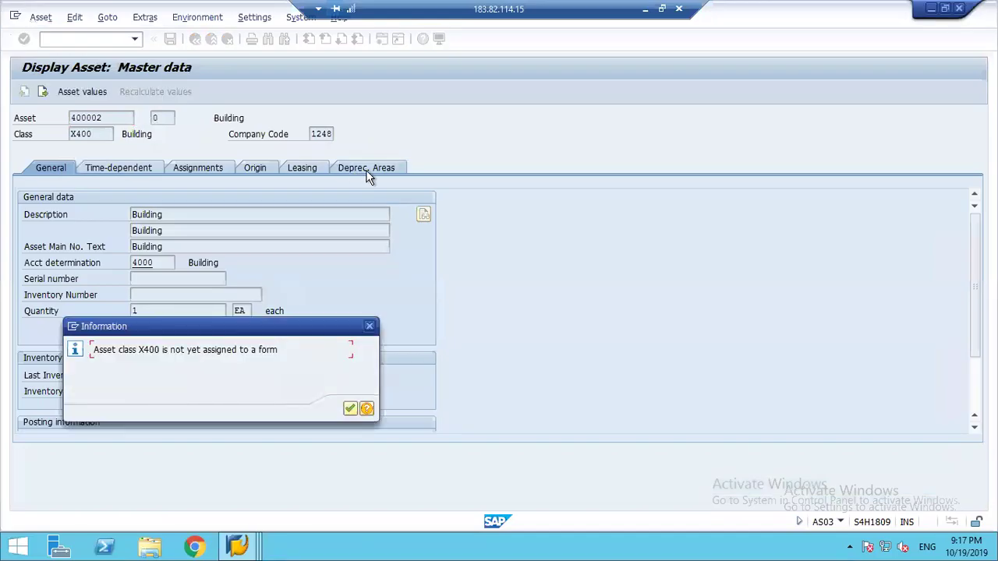
pyautogui.press('Return')
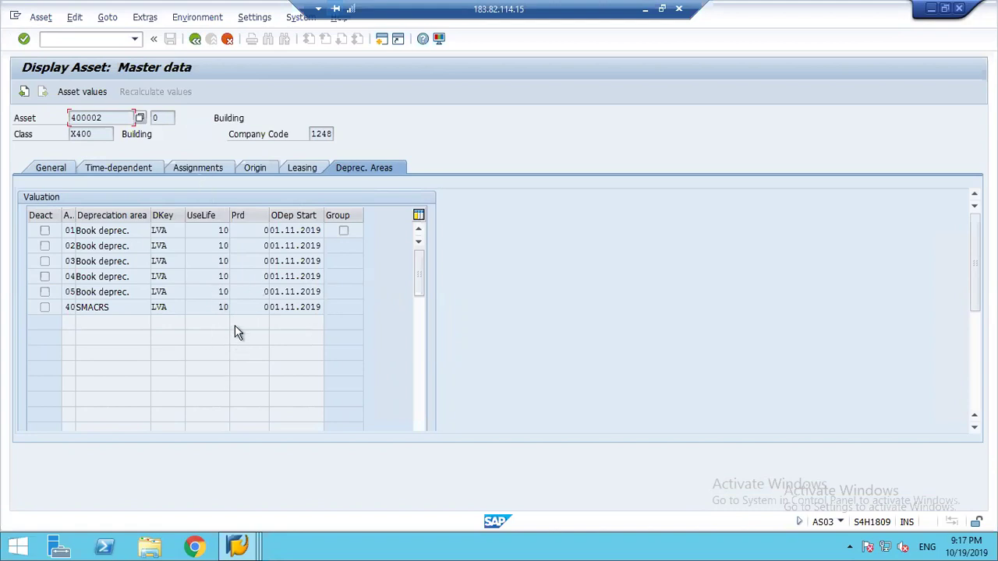
pyautogui.click(179, 247)
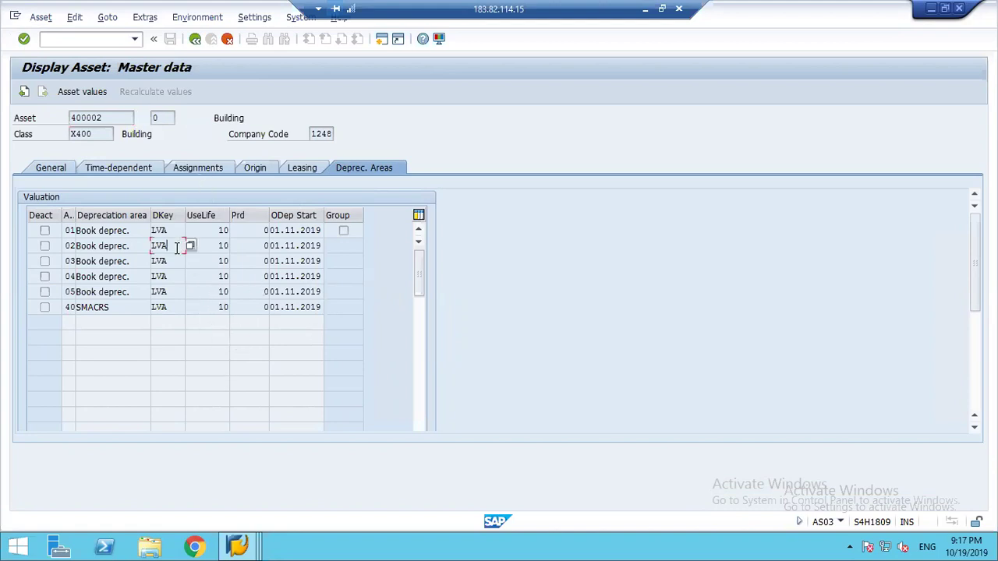
pyautogui.click(195, 39)
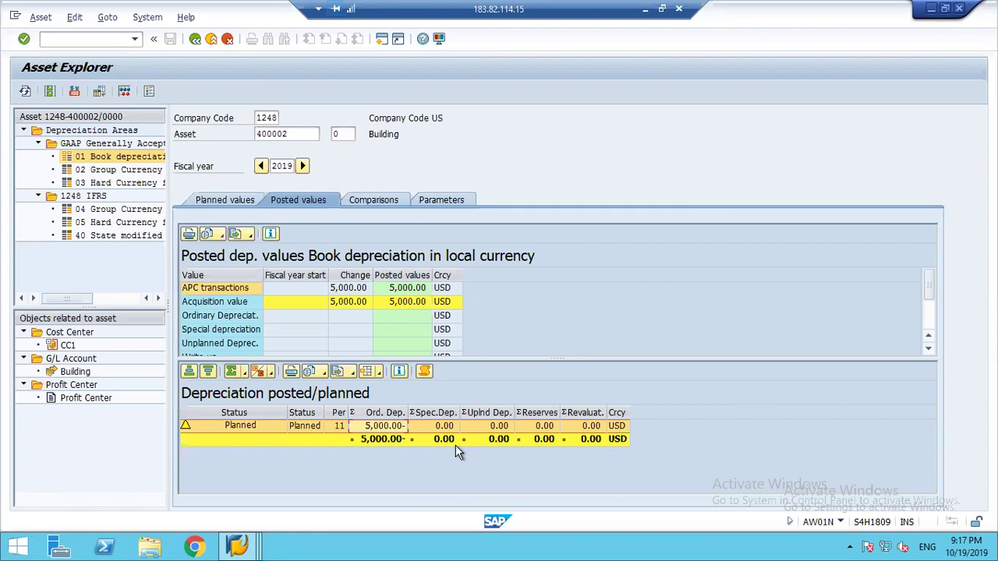
# Switch to the customizing session, leave the low-value amounts view, and open the Specify LVA asset classes activity.
pyautogui.click(241, 546)
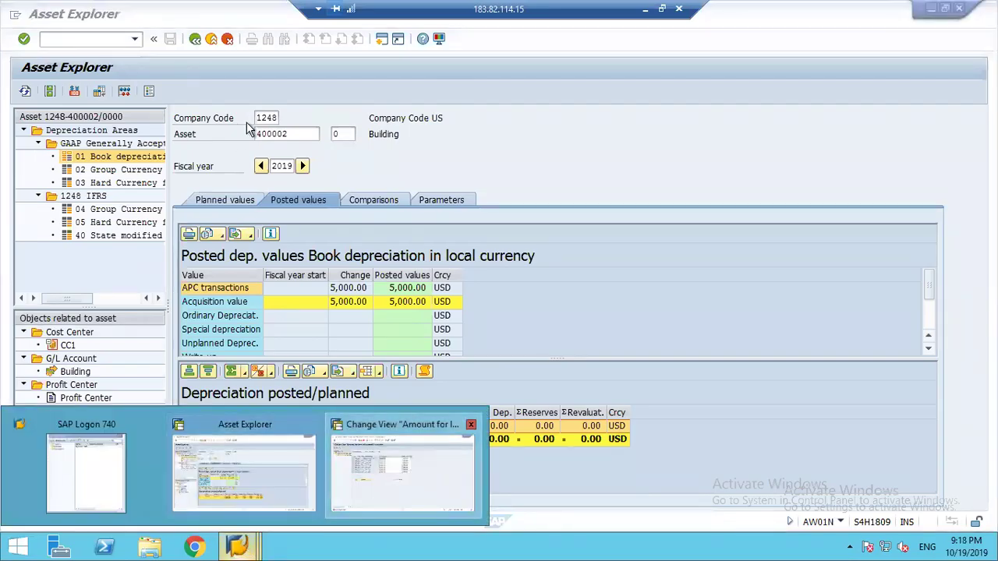
pyautogui.click(391, 472)
pyautogui.click(195, 41)
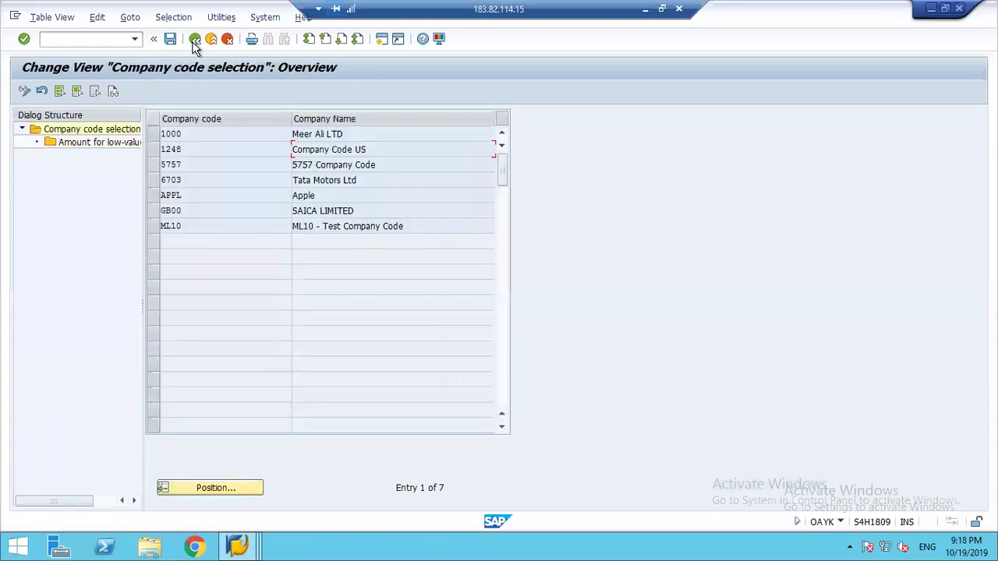
pyautogui.click(195, 41)
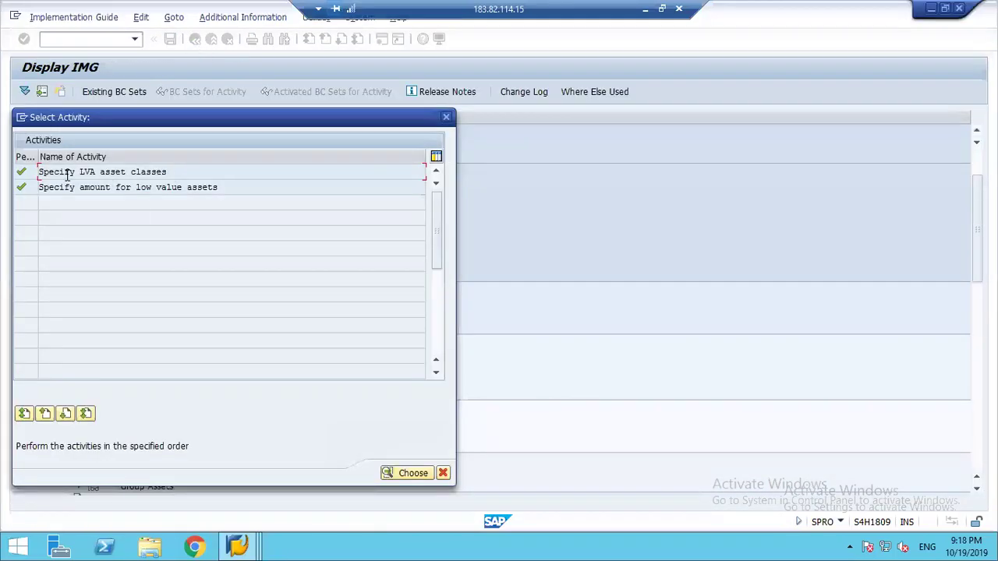
pyautogui.doubleClick(114, 173)
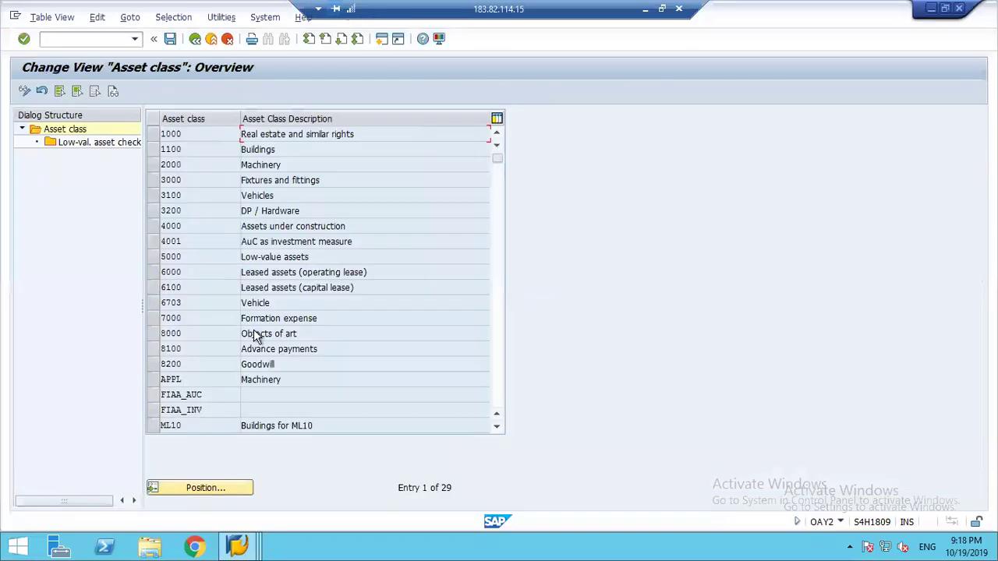
# Review the low-value asset check settings of asset class X400 (Building) and return to the class list.
pyautogui.click(499, 354)
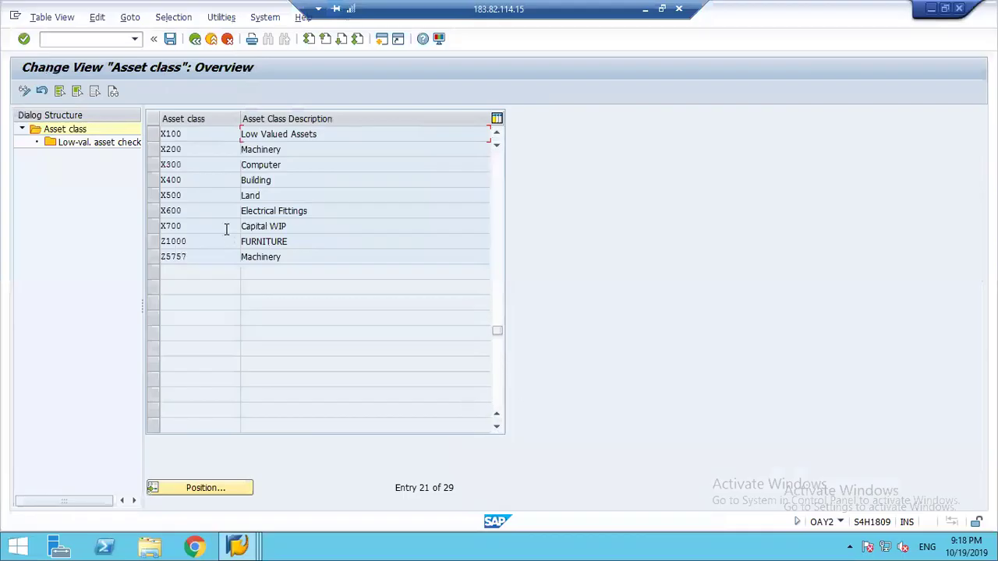
pyautogui.click(153, 184)
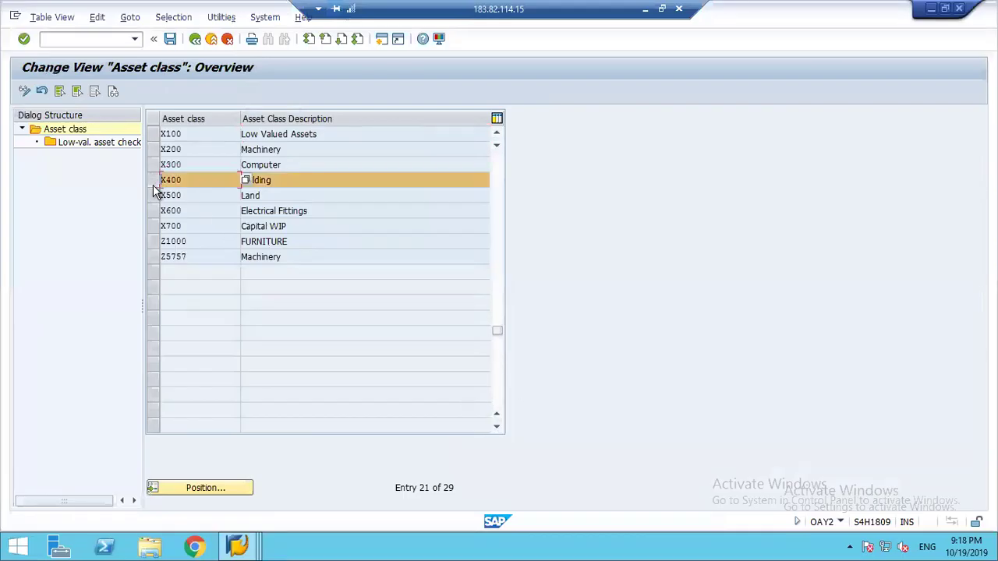
pyautogui.click(84, 142)
pyautogui.doubleClick(83, 142)
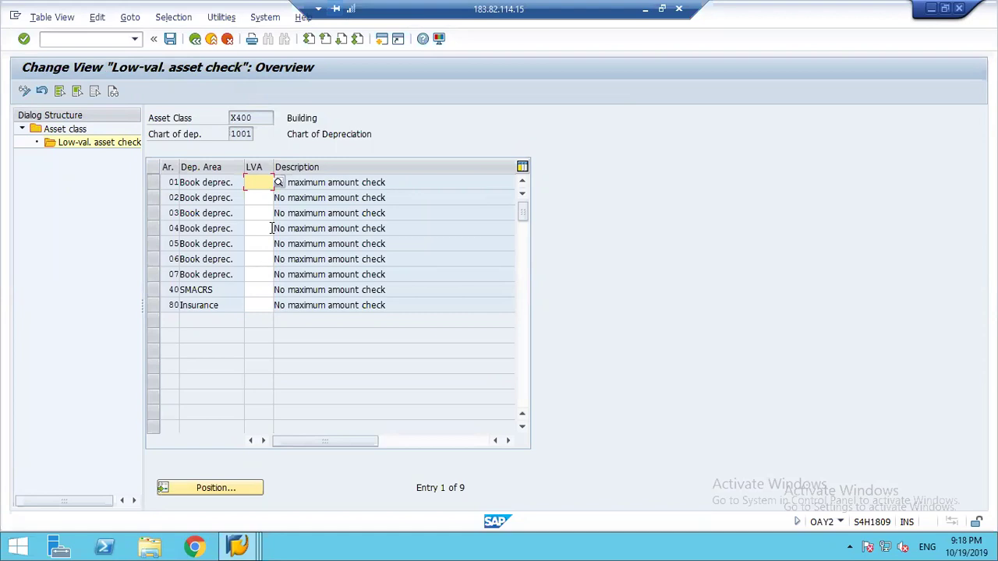
pyautogui.click(195, 40)
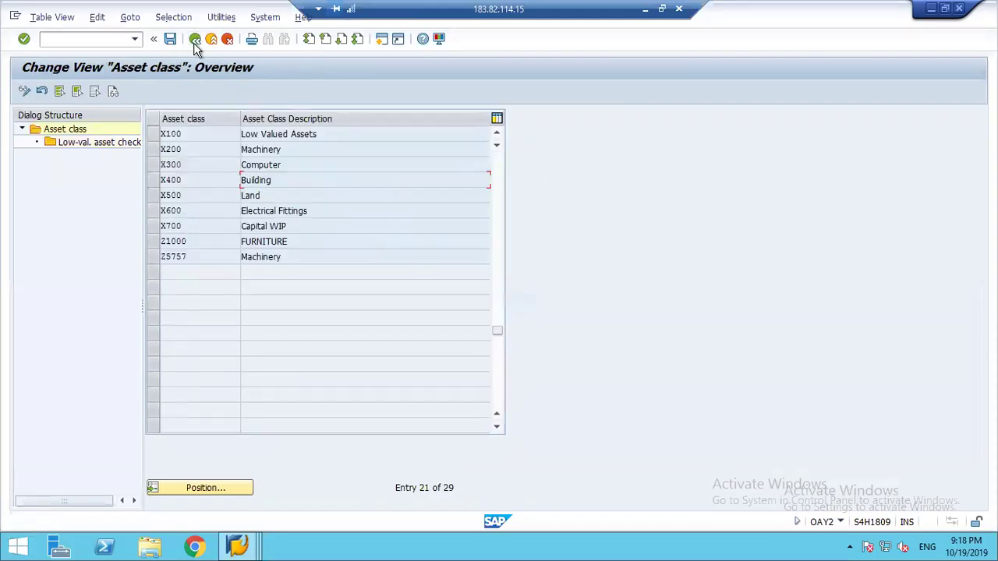
# Review the low-value asset check settings of asset class X100 and return to the activity selection.
pyautogui.click(154, 135)
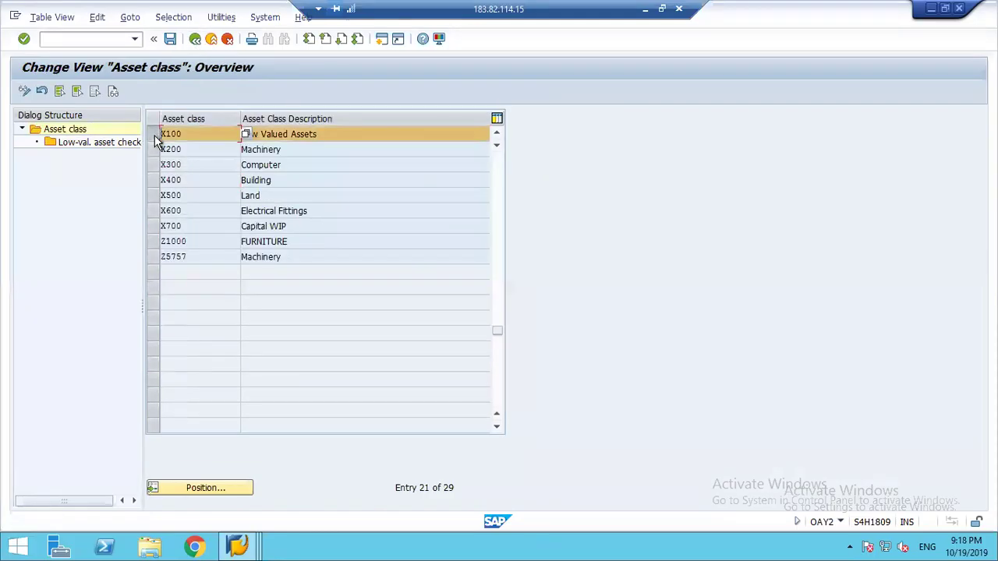
pyautogui.doubleClick(92, 142)
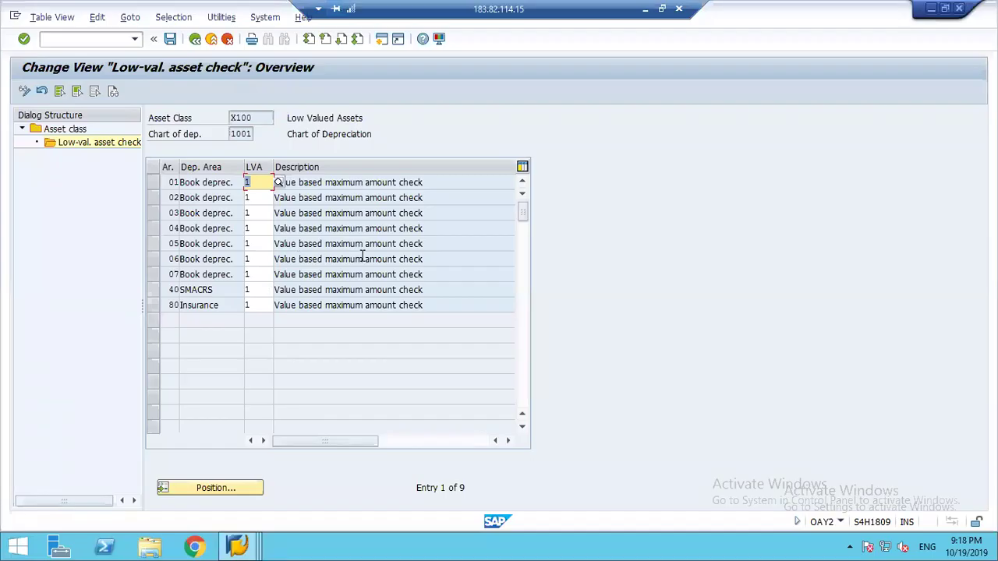
pyautogui.click(196, 39)
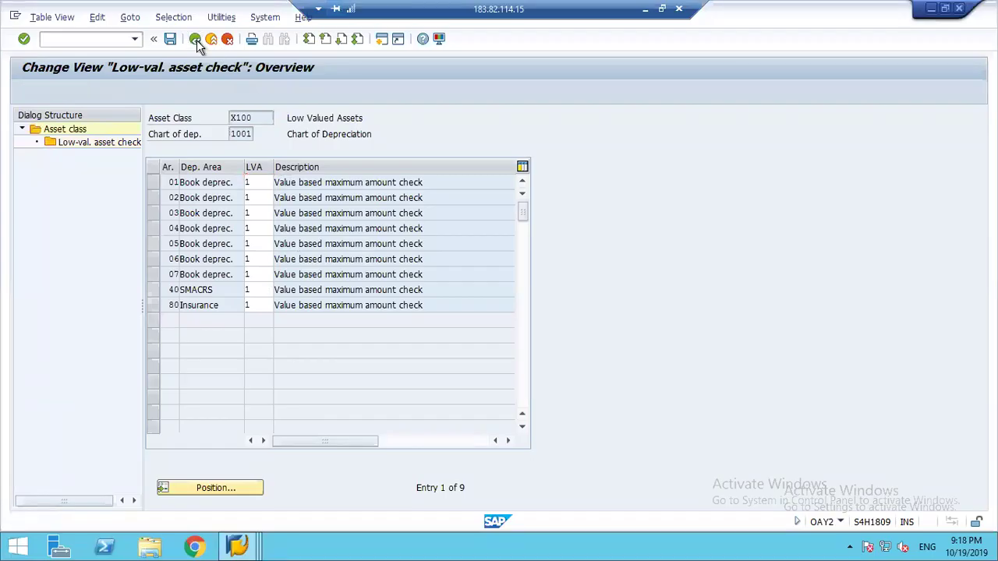
pyautogui.click(196, 40)
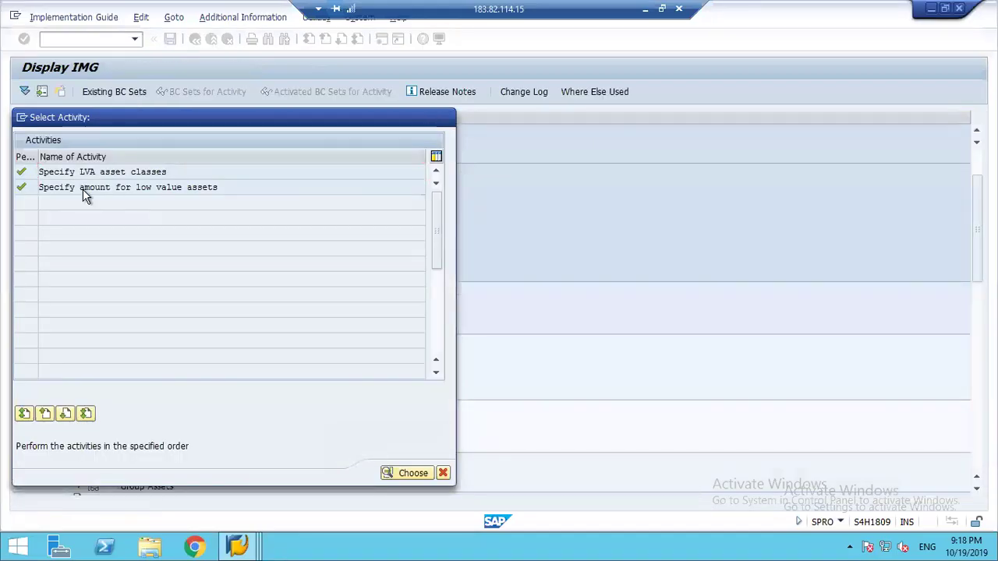
# Open the Specify amount for low value assets activity and examine company code 1248's LVA amount for book depreciation.
pyautogui.doubleClick(83, 189)
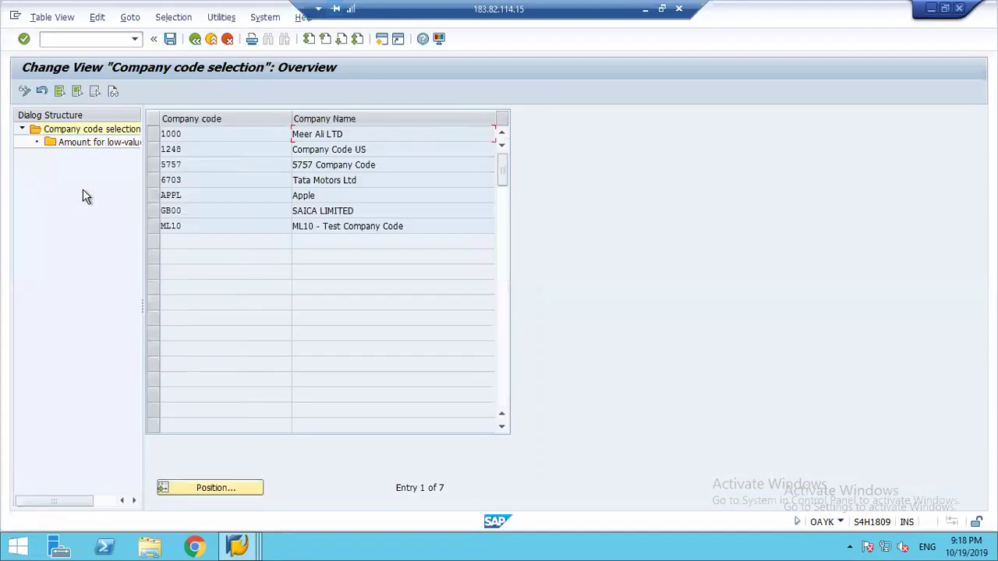
pyautogui.click(155, 149)
pyautogui.click(153, 152)
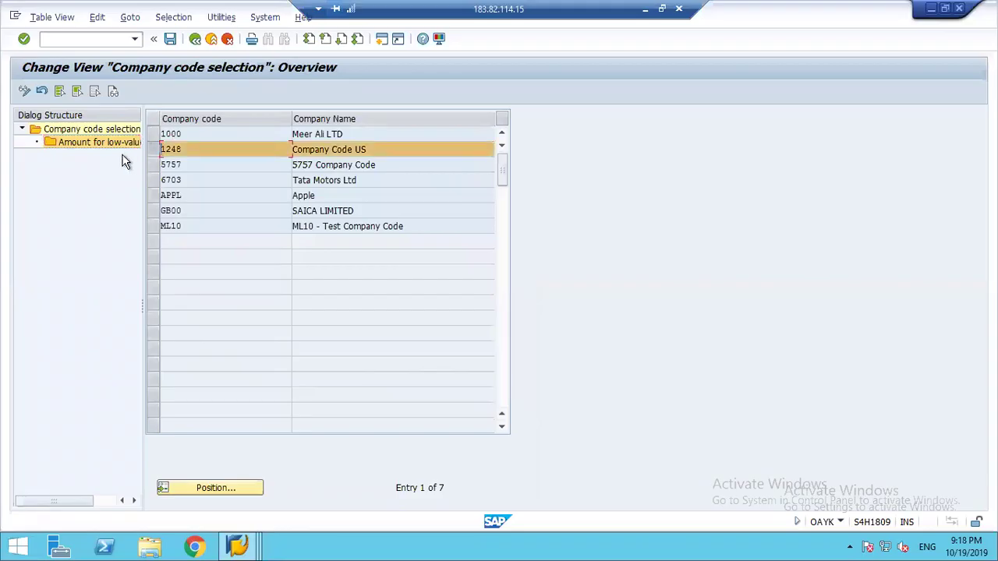
pyautogui.doubleClick(105, 145)
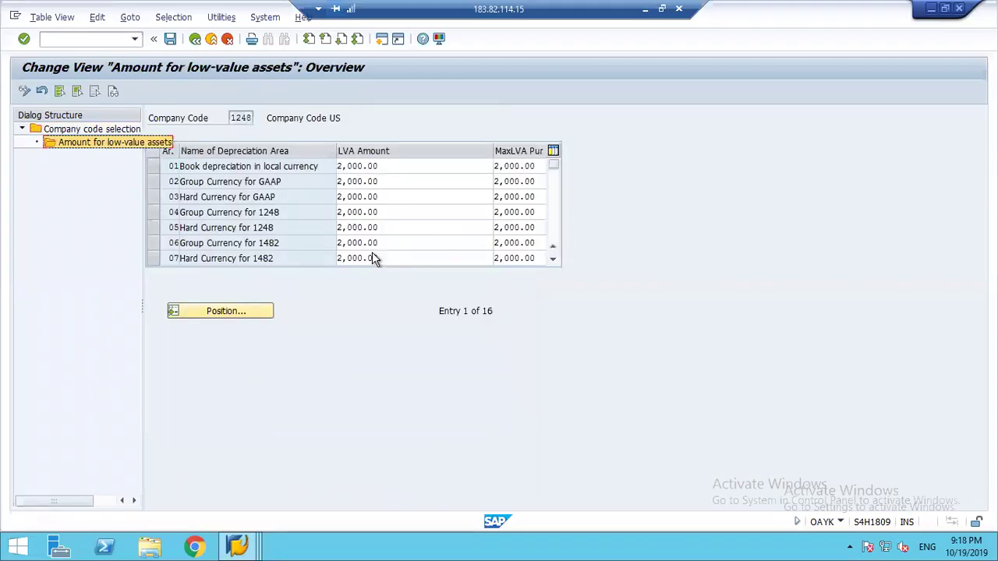
pyautogui.click(385, 169)
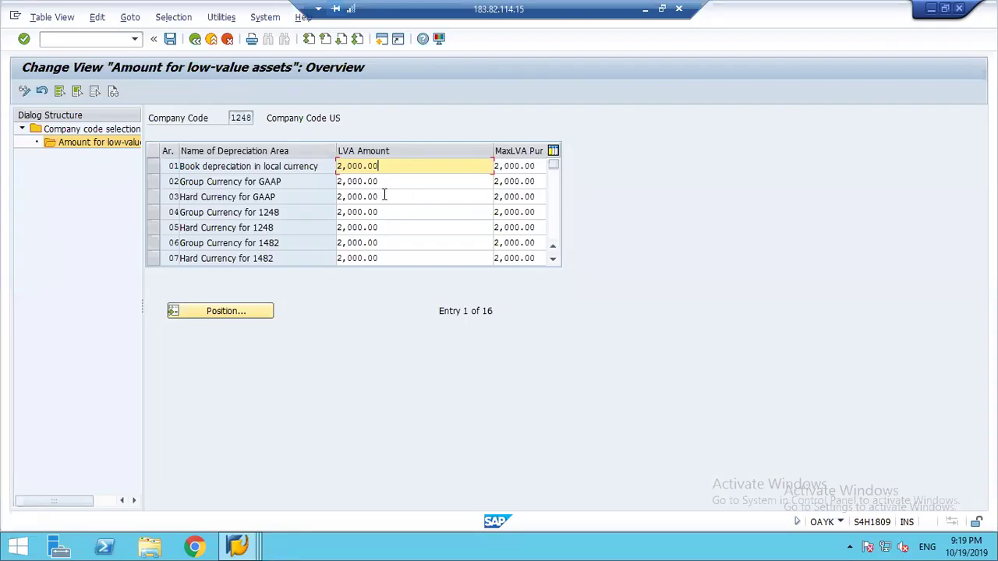
pyautogui.doubleClick(337, 166)
pyautogui.click(372, 166)
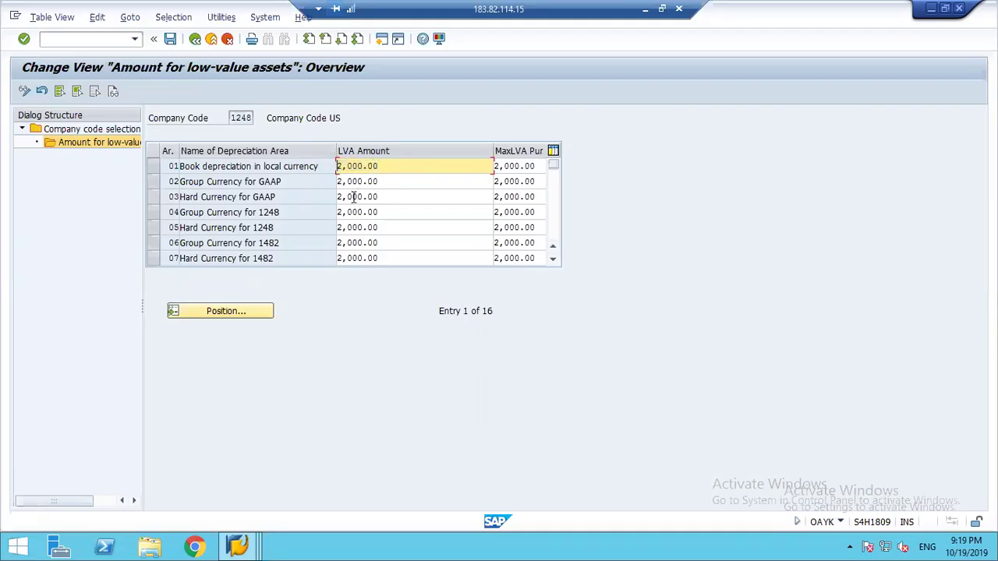
# Switch to the Asset Explorer session and examine asset 400002's acquisition value and planned ordinary depreciation for book depreciation.
pyautogui.click(242, 546)
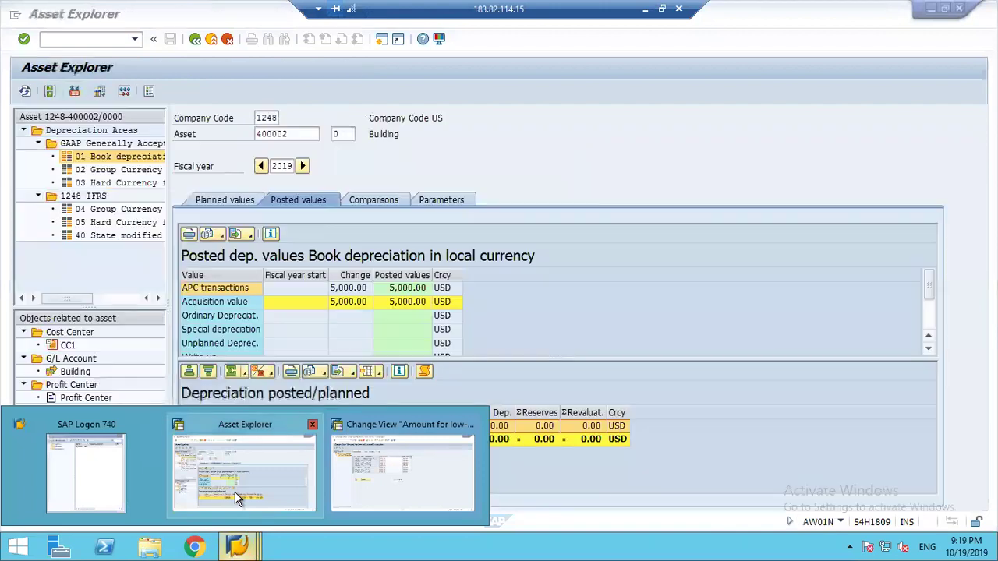
pyautogui.click(234, 492)
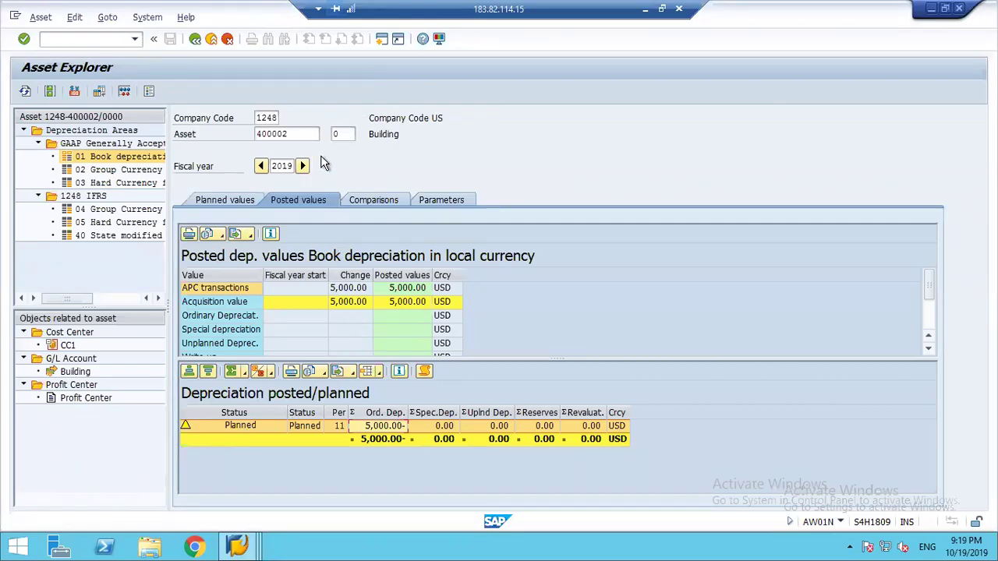
pyautogui.click(298, 137)
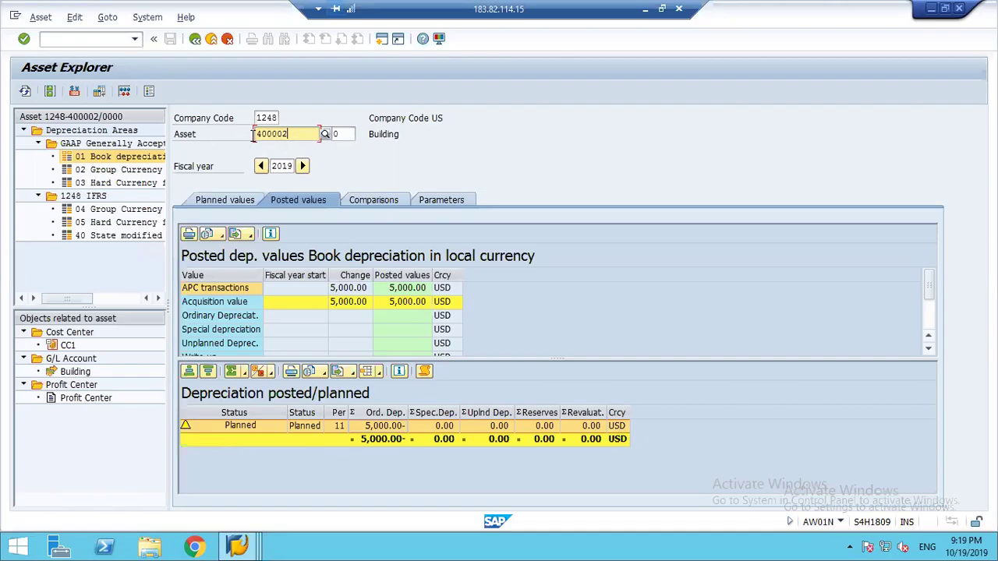
pyautogui.click(343, 306)
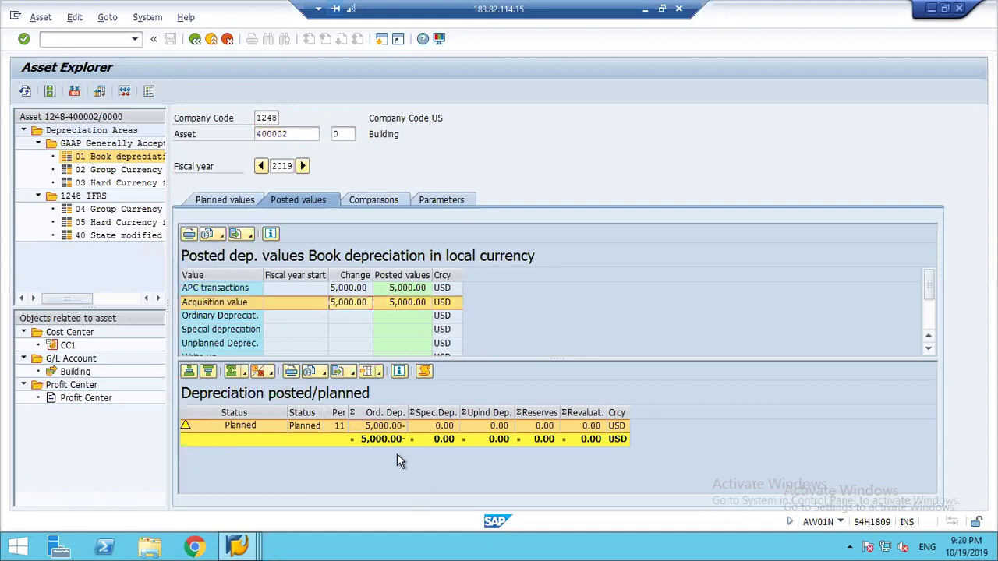
pyautogui.click(382, 431)
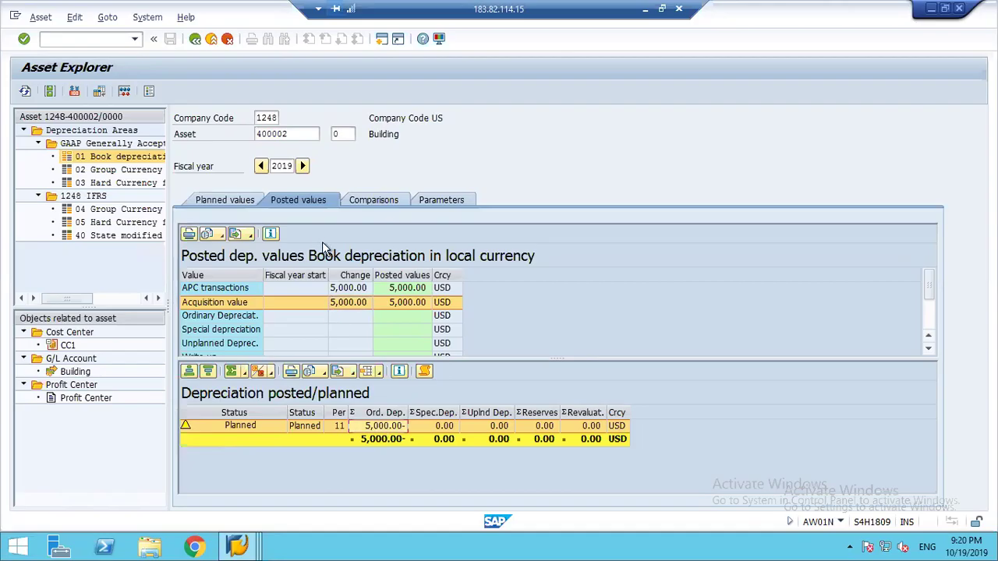
# Display asset 100000 for fiscal year 2019 and examine its planned ordinary depreciation in the posted values.
pyautogui.click(296, 137)
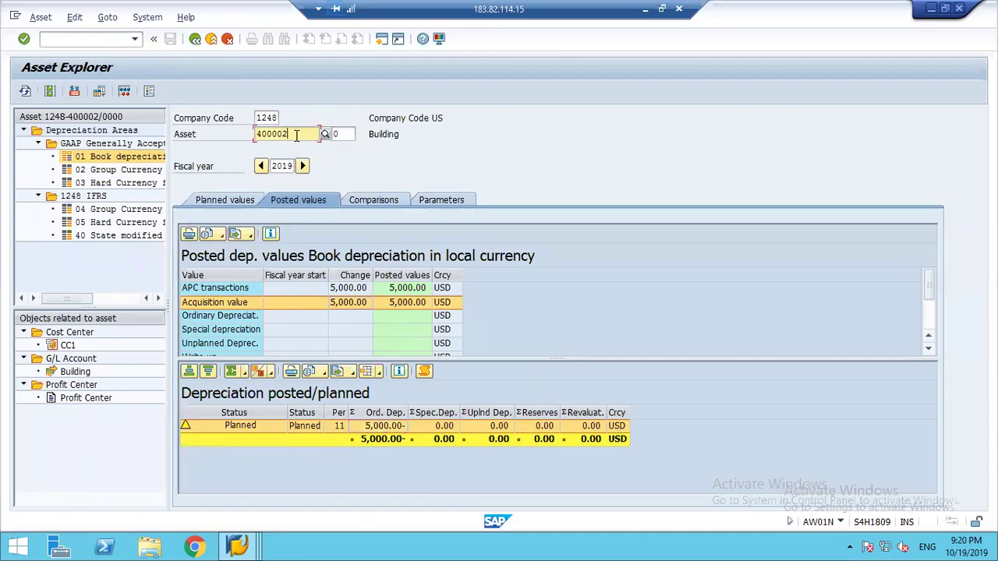
pyautogui.doubleClick(297, 134)
pyautogui.press('BackSpace')
pyautogui.write('100000')
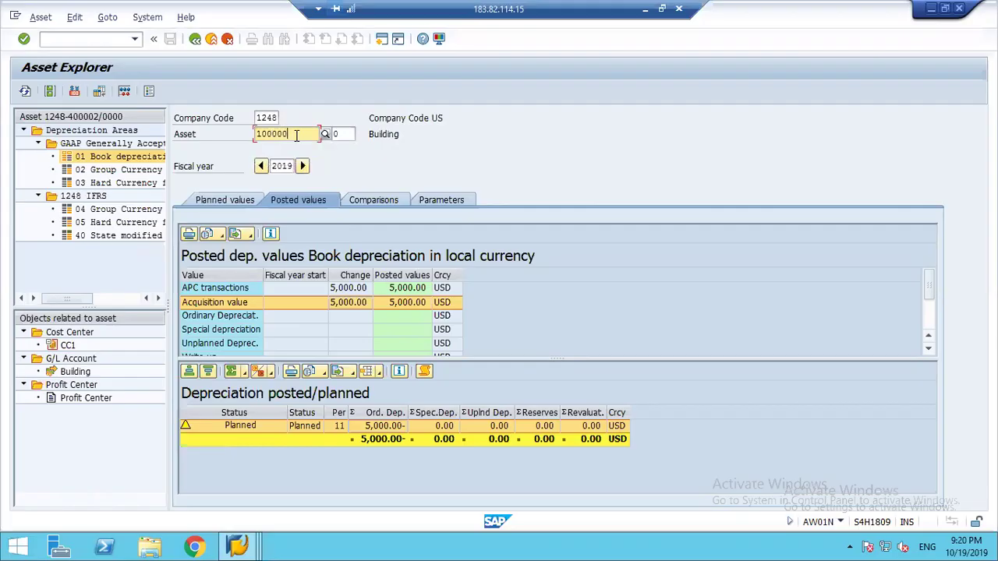
pyautogui.press('Return')
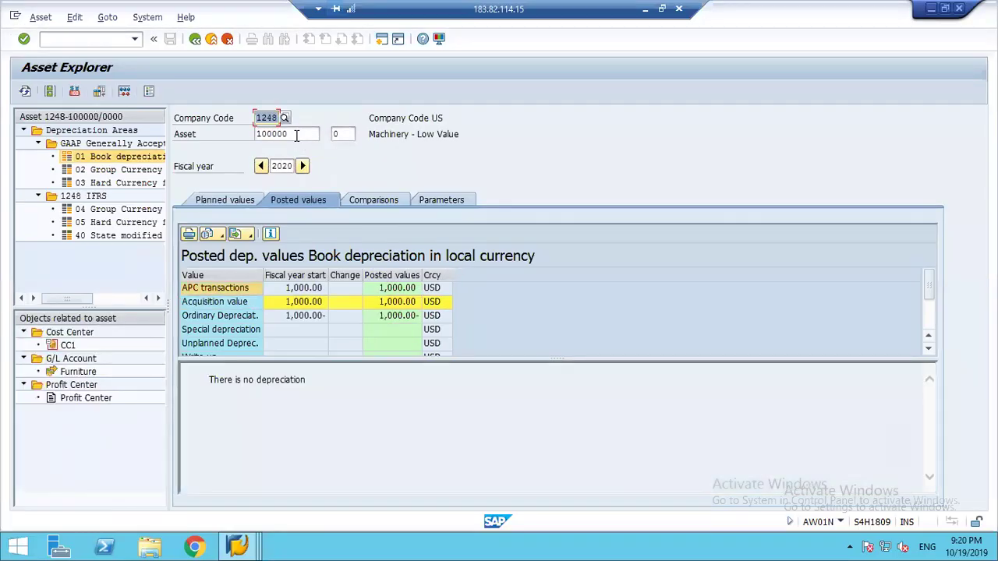
pyautogui.click(260, 166)
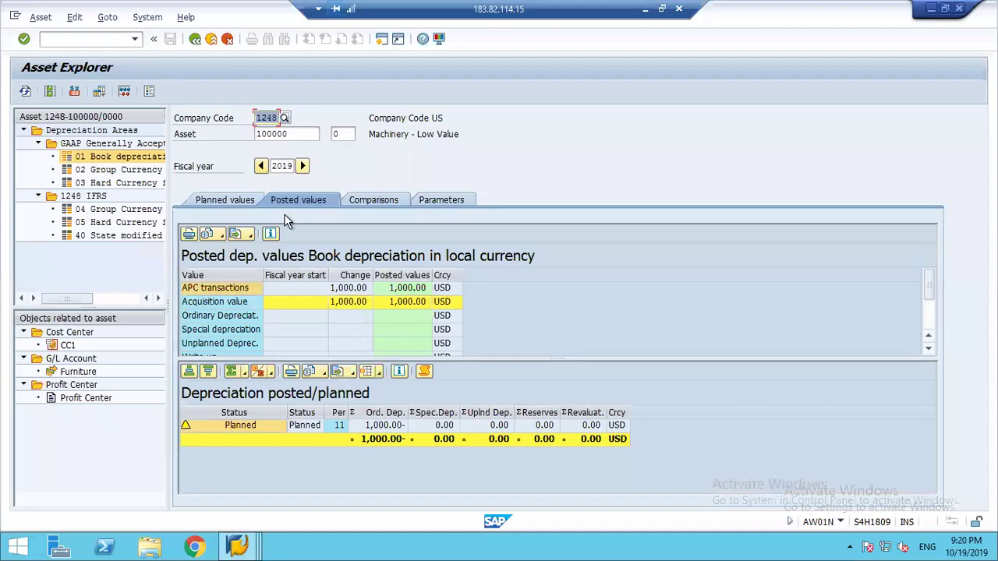
pyautogui.click(394, 428)
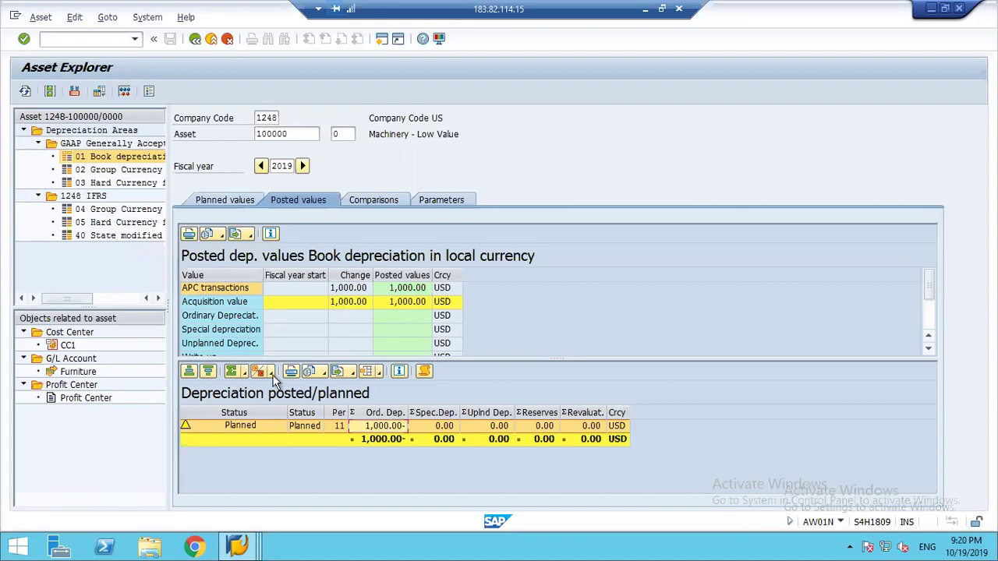
# Leave the Asset Explorer, collapse the fixed assets Posting folder, and locate the AS21 Group Asset transaction among the asset creation transactions.
pyautogui.click(196, 40)
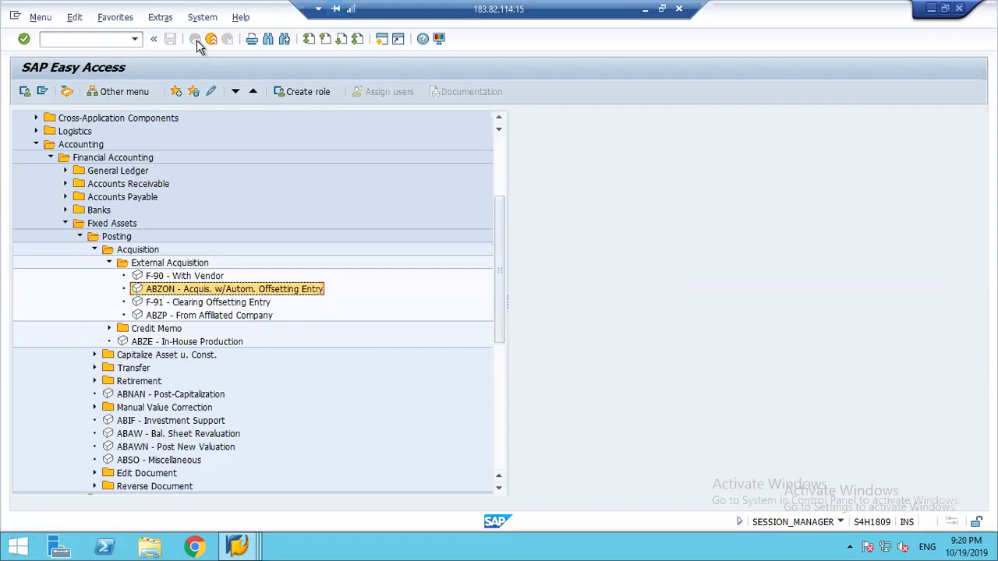
pyautogui.click(94, 249)
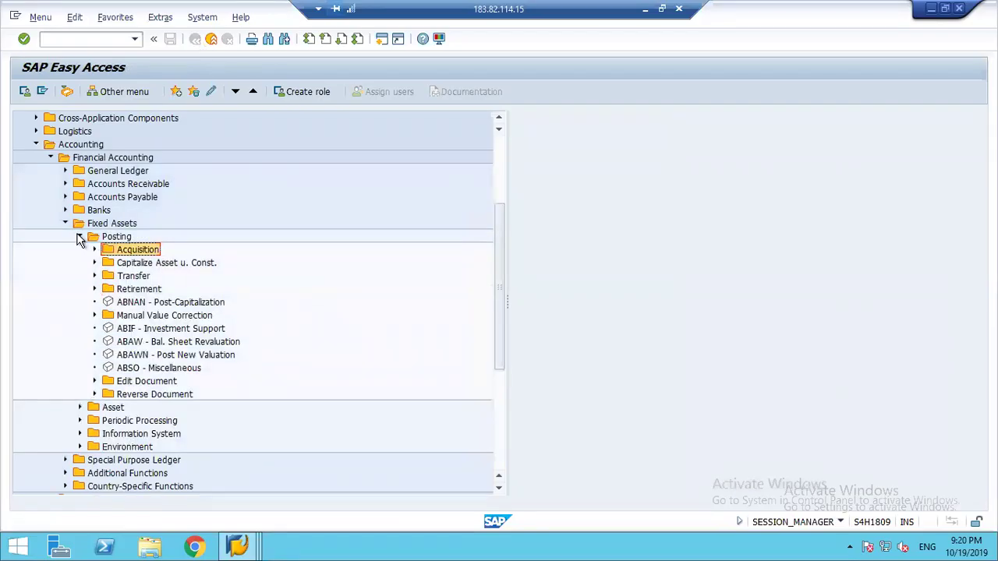
pyautogui.click(80, 238)
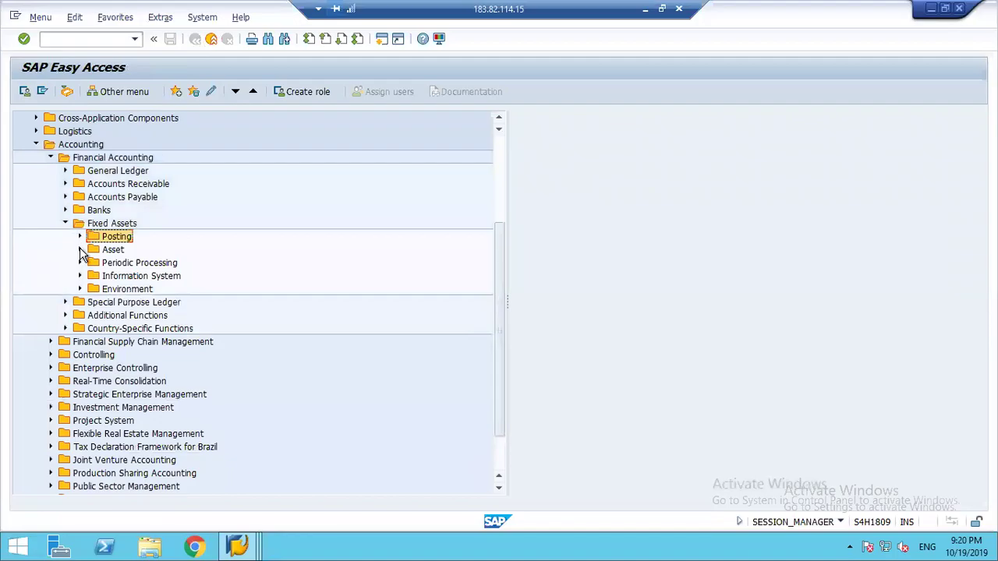
pyautogui.click(80, 251)
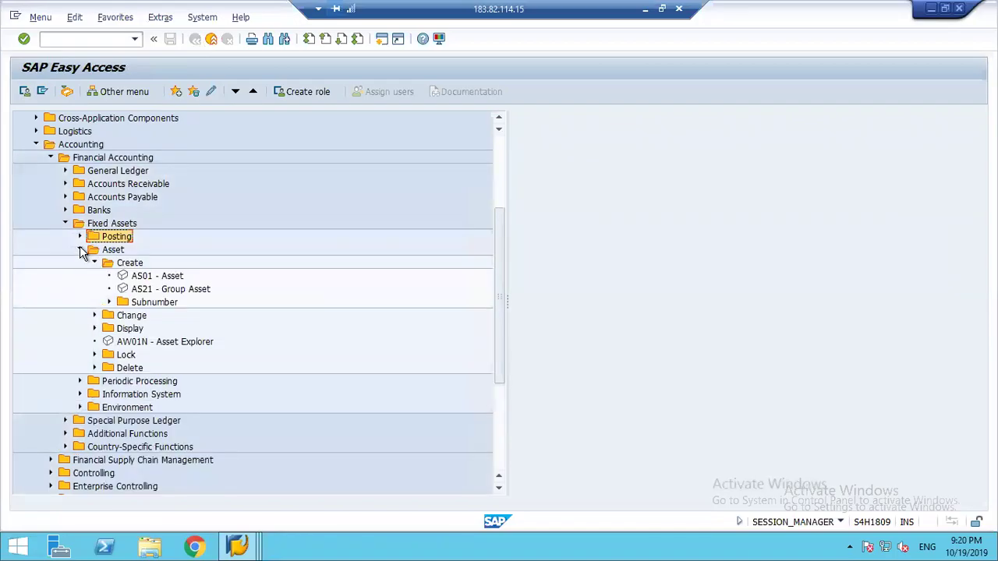
pyautogui.click(170, 294)
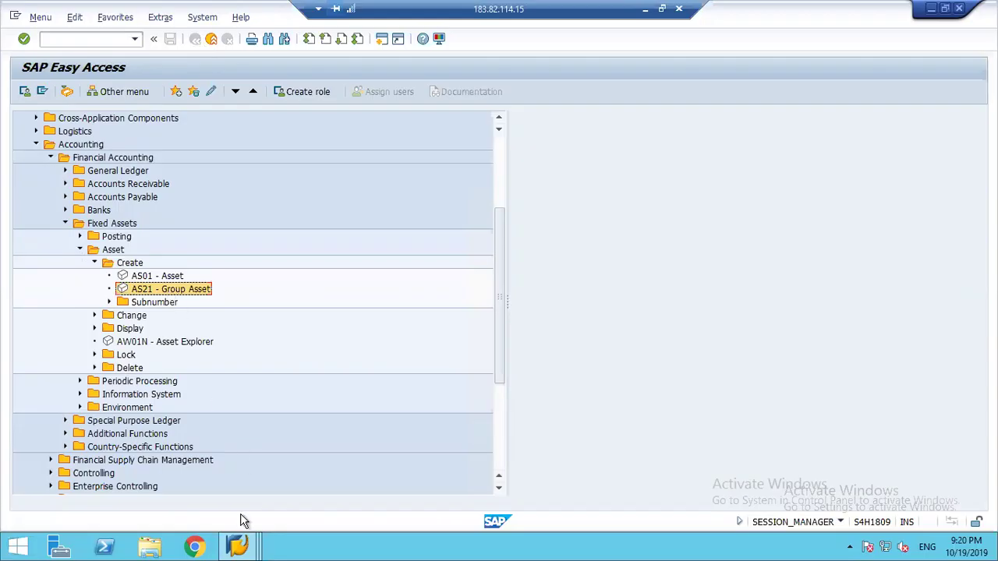
# Switch to the customizing session, leave the low-value amounts view, and close the activity selection.
pyautogui.click(238, 545)
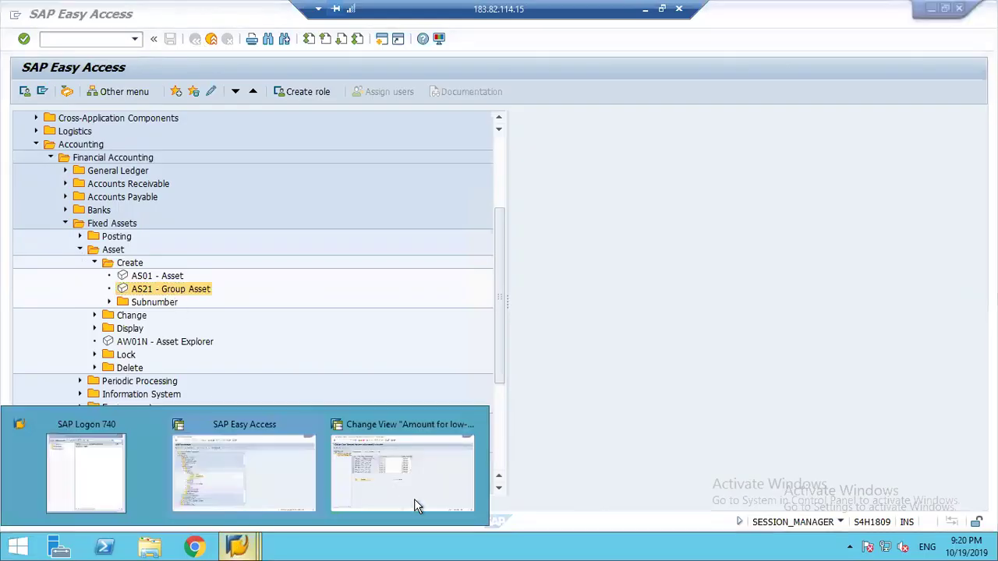
pyautogui.click(417, 480)
pyautogui.click(195, 39)
pyautogui.click(195, 39)
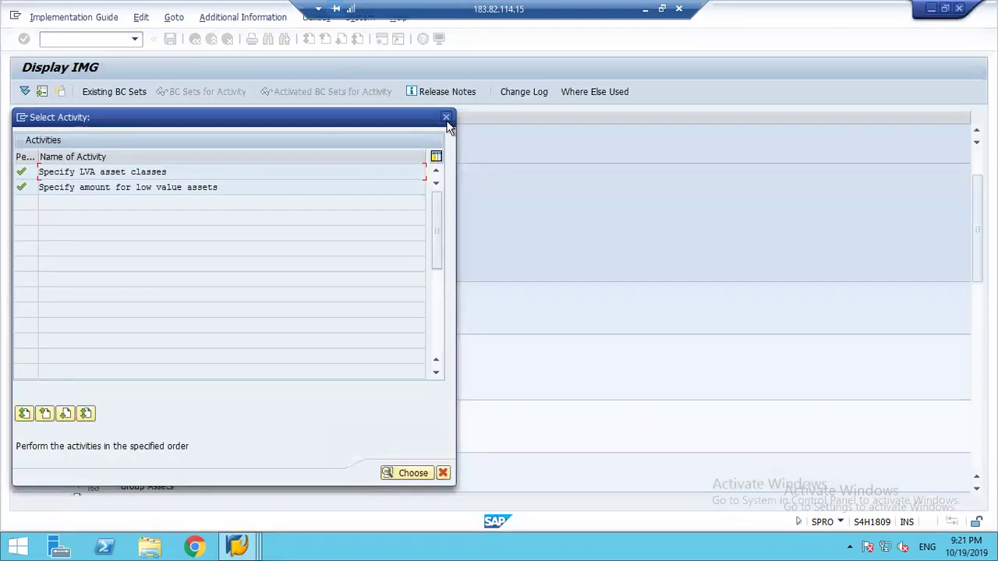
pyautogui.click(446, 117)
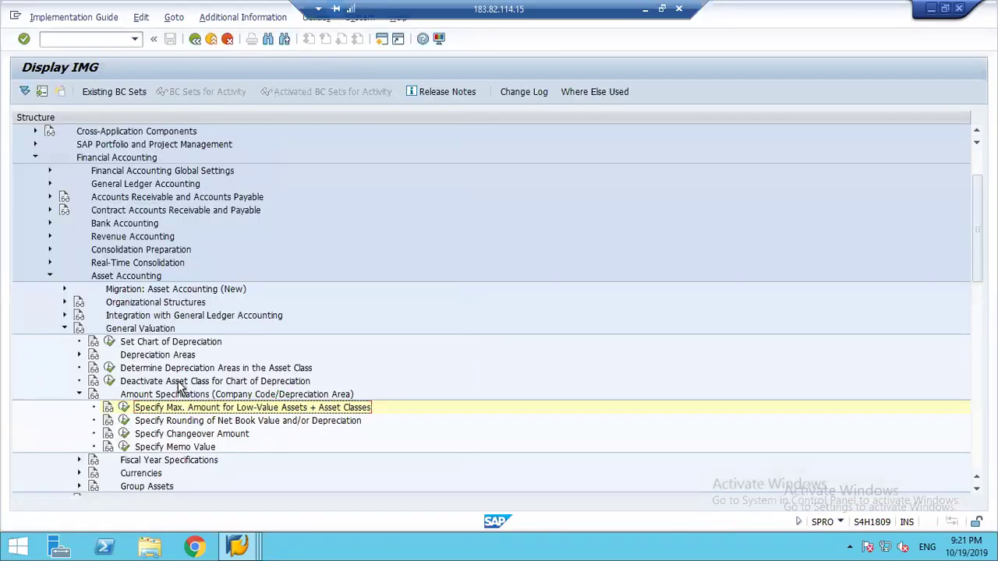
# Collapse Amount Specifications and expand Group Assets under General Valuation in the implementation guide.
pyautogui.click(79, 396)
pyautogui.click(79, 395)
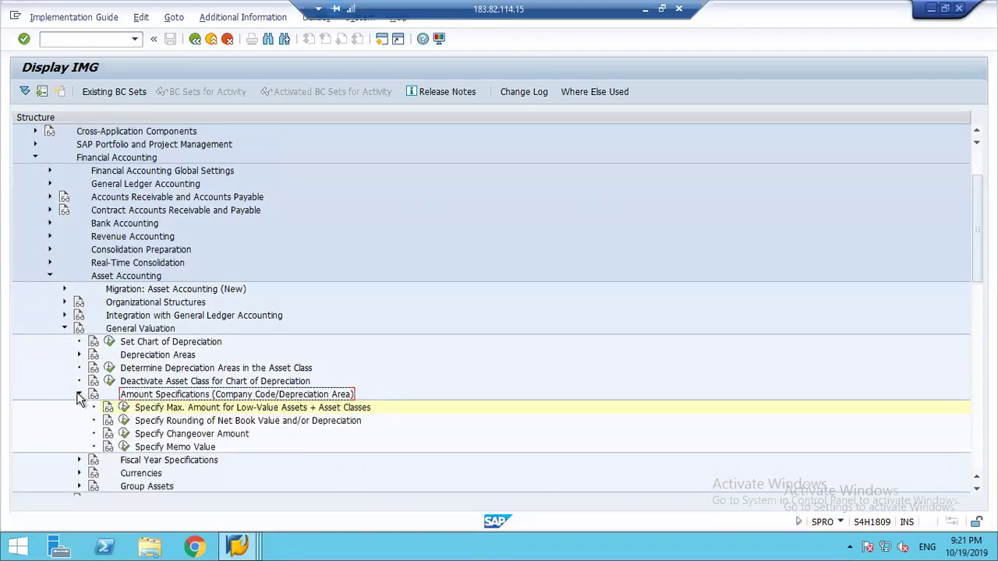
pyautogui.click(79, 395)
pyautogui.click(156, 434)
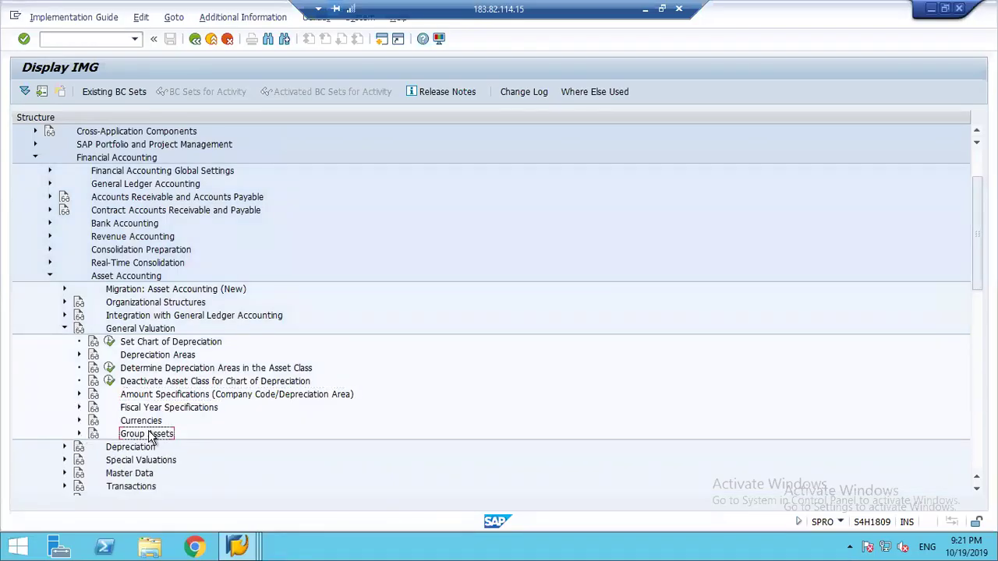
pyautogui.click(79, 435)
# Review the two Group Assets activities, for specifying depreciation areas and for specifying asset classes.
pyautogui.click(190, 451)
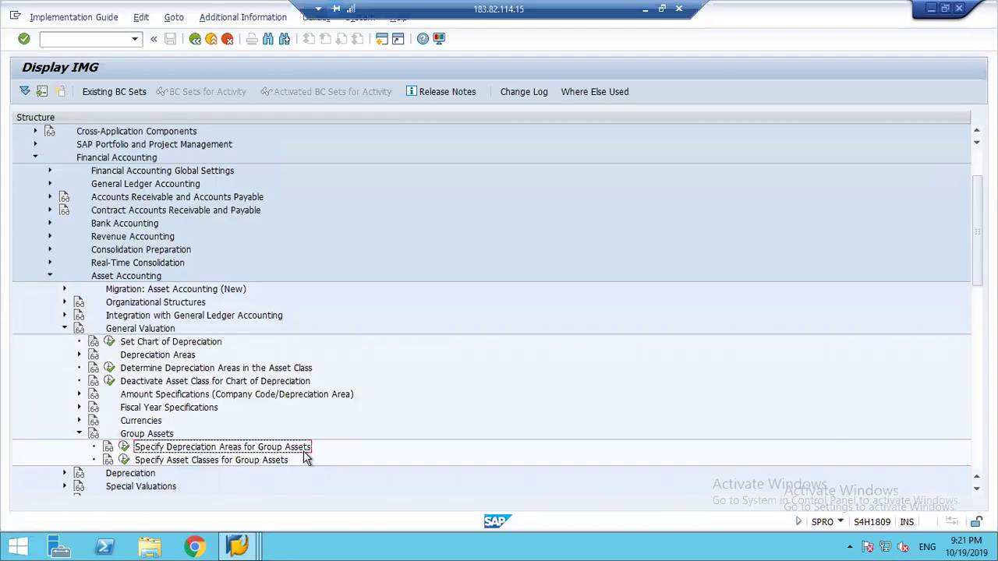
pyautogui.click(200, 461)
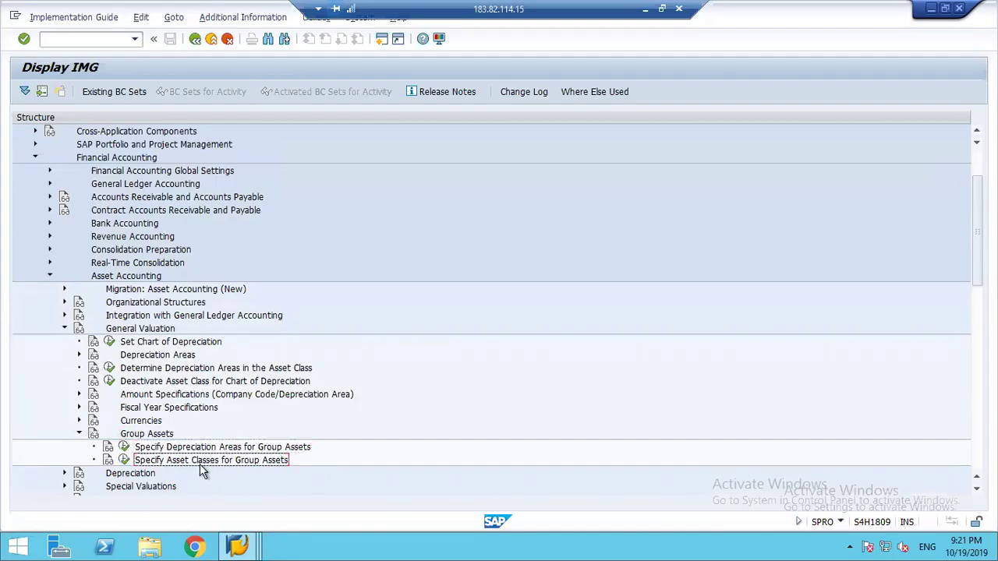
pyautogui.click(197, 449)
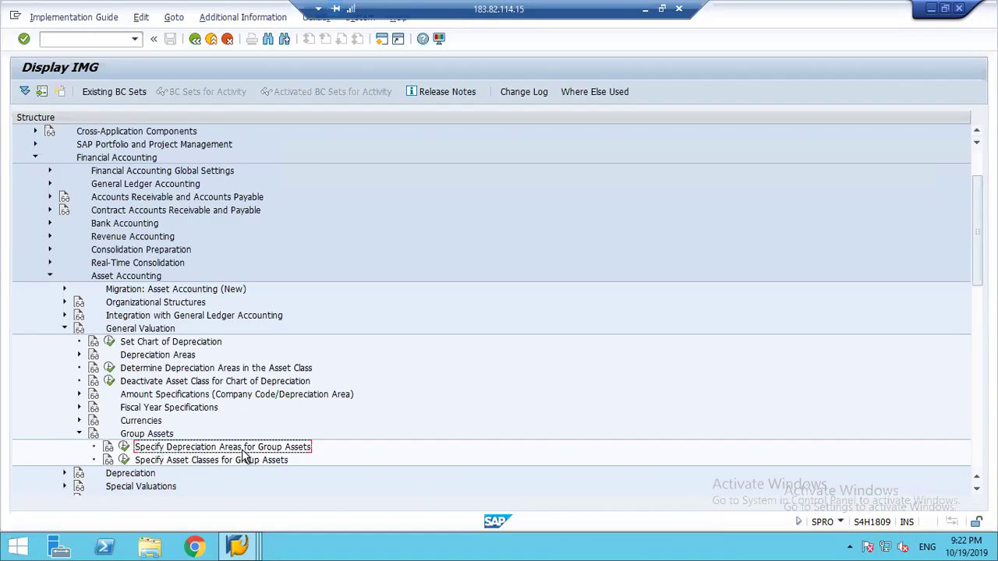
pyautogui.click(208, 460)
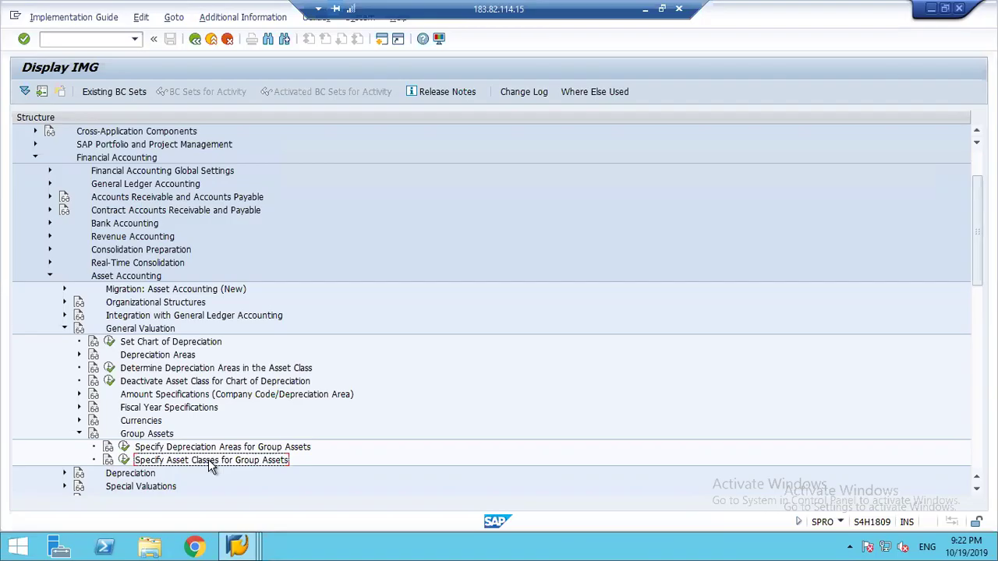
pyautogui.click(239, 449)
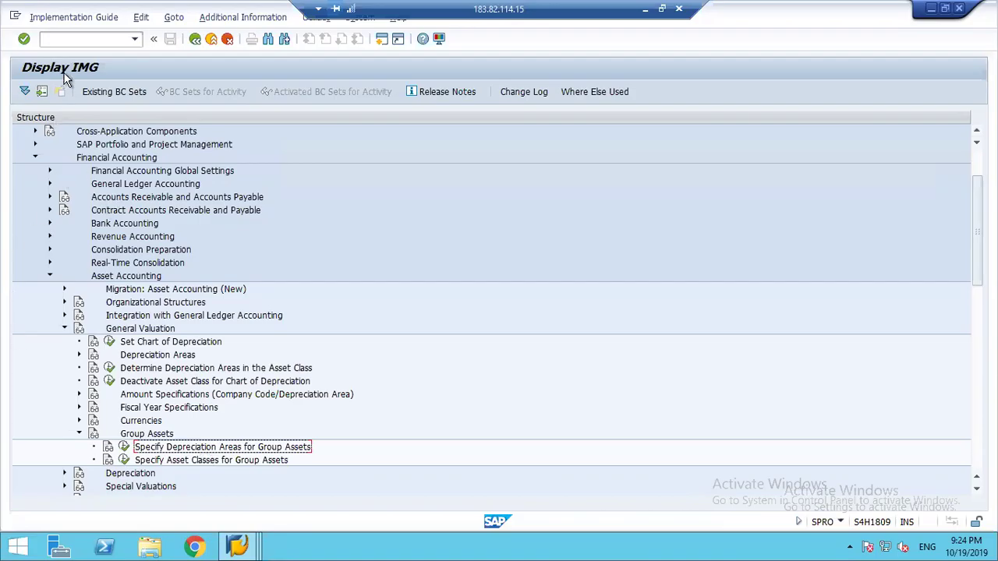
# Follow the path Financial Accounting, Asset Accounting, General Valuation, Group Assets and open the Specify Depreciation Areas for Group Assets activity.
pyautogui.click(124, 159)
pyautogui.click(134, 277)
pyautogui.click(144, 330)
pyautogui.click(145, 431)
pyautogui.click(187, 452)
pyautogui.click(124, 449)
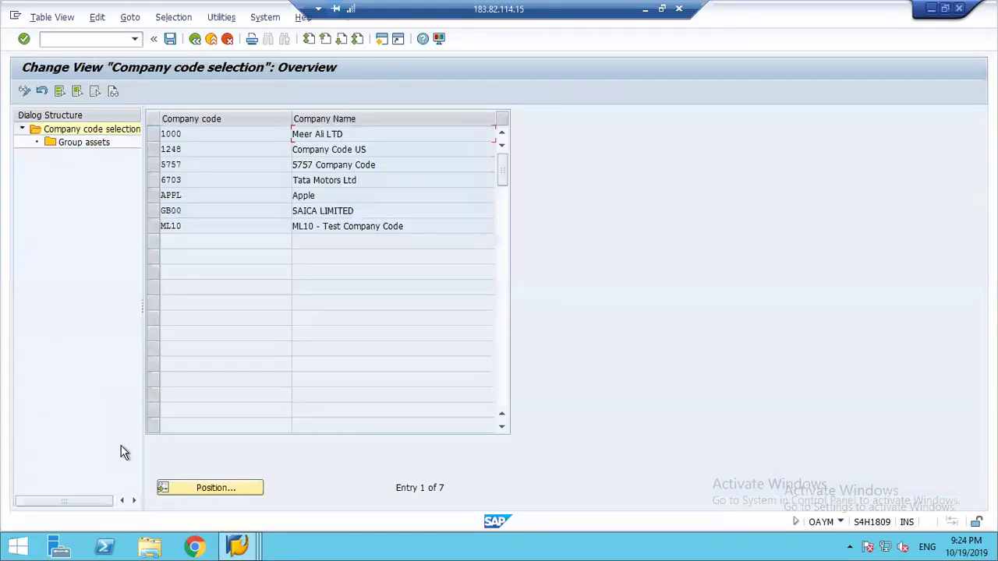
# Open the group assets view for company code 1248 and review the group asset indicator across all its depreciation areas.
pyautogui.click(152, 152)
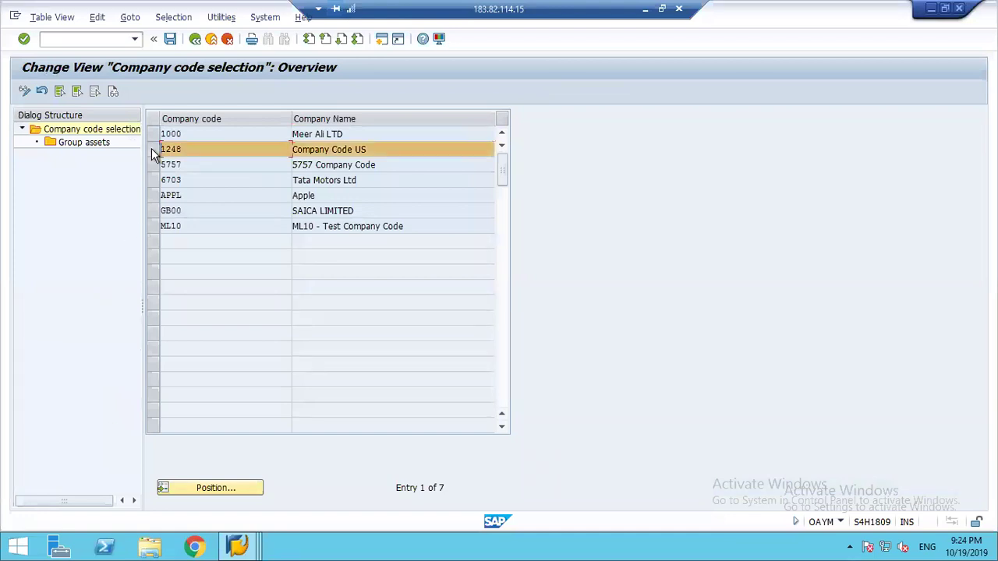
pyautogui.doubleClick(77, 143)
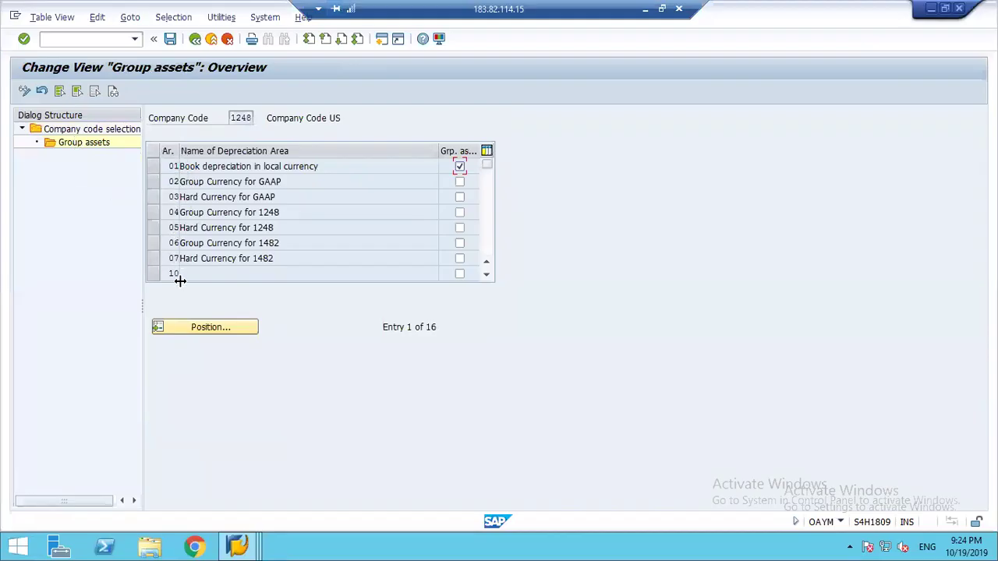
pyautogui.click(488, 253)
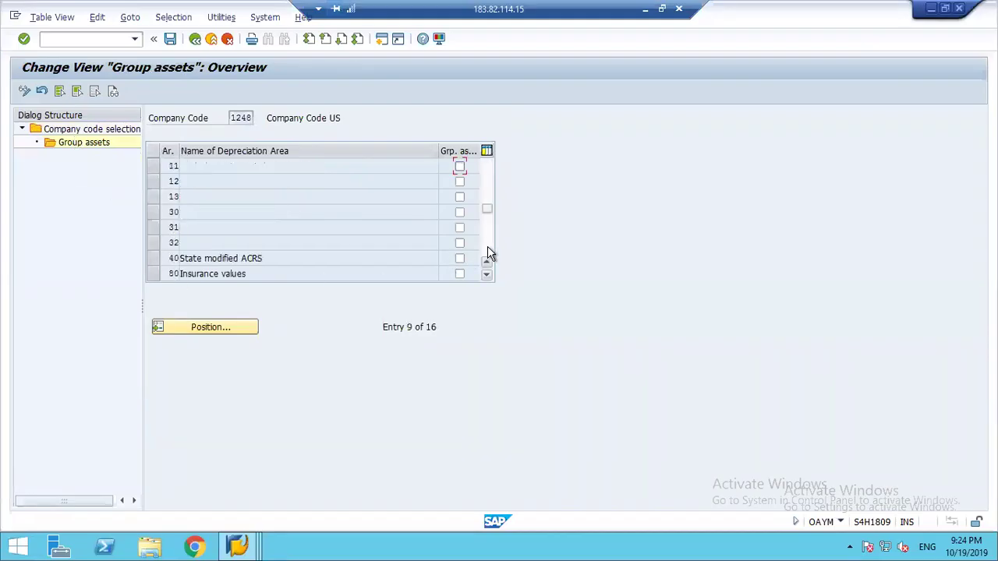
pyautogui.click(488, 252)
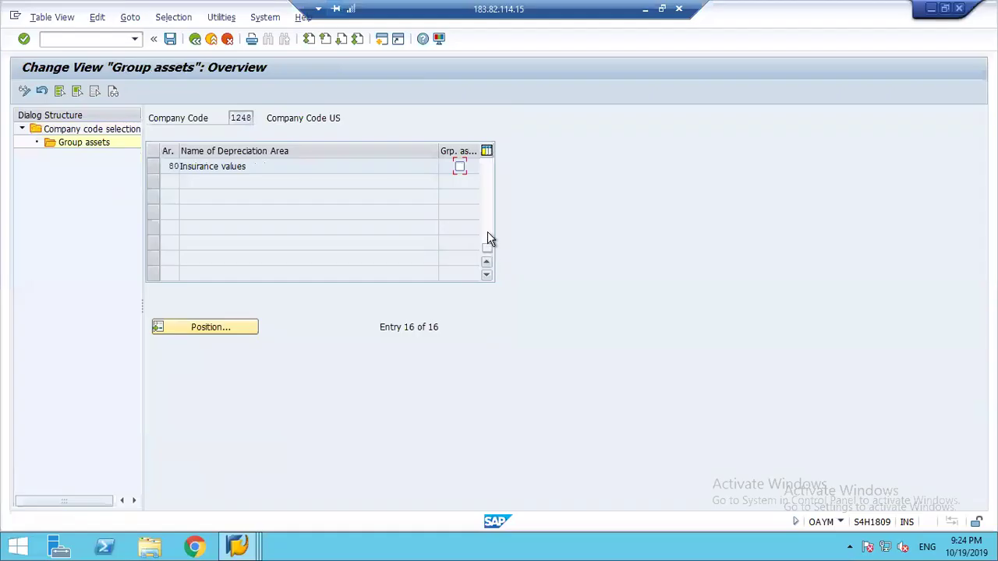
pyautogui.click(489, 187)
pyautogui.click(489, 185)
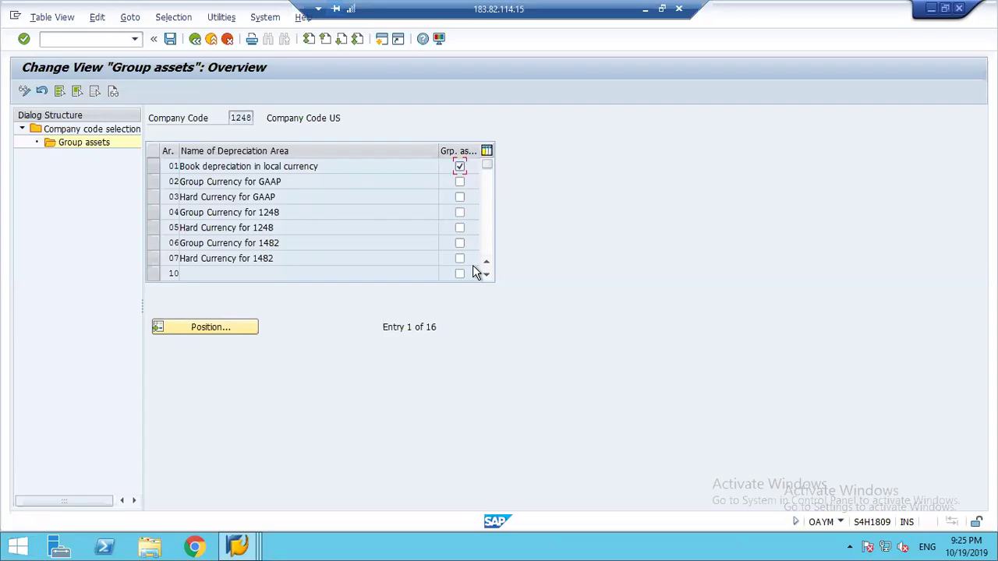
# Clear and reselect the group asset indicator for depreciation area 01, Book depreciation in local currency, and save.
pyautogui.click(460, 167)
pyautogui.click(460, 167)
pyautogui.click(171, 39)
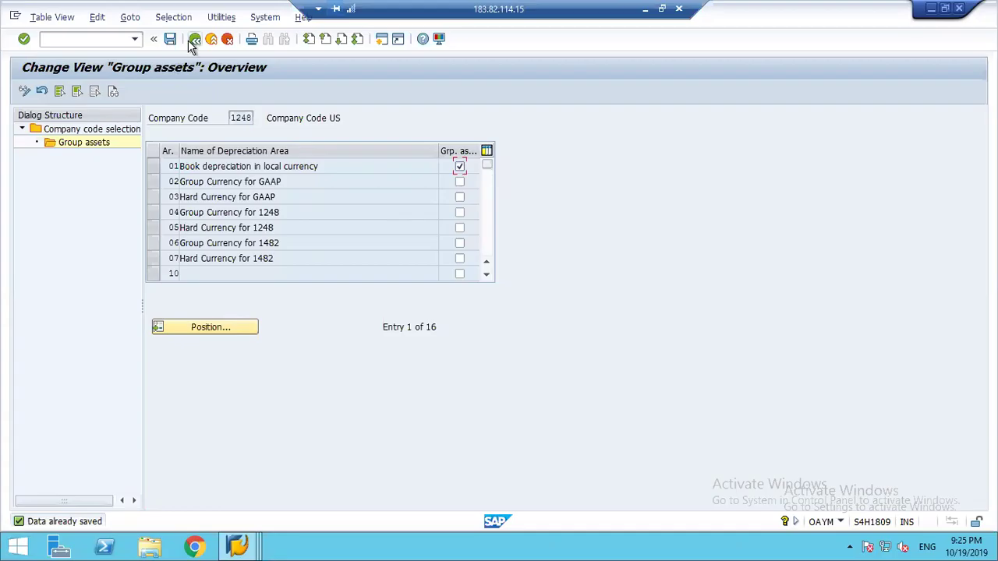
# Return to the implementation guide and reopen the Specify Depreciation Areas for Group Assets activity.
pyautogui.click(192, 42)
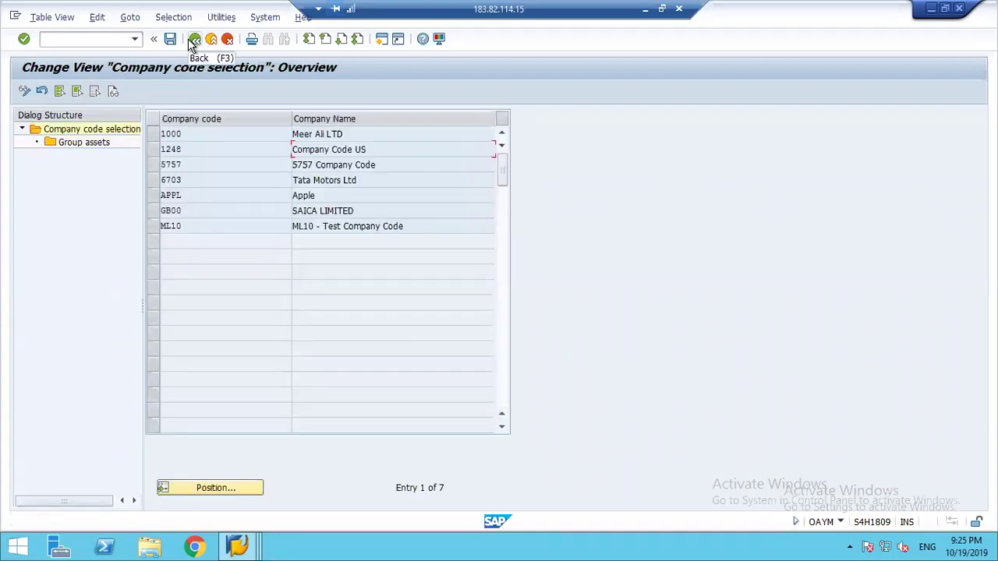
pyautogui.click(193, 40)
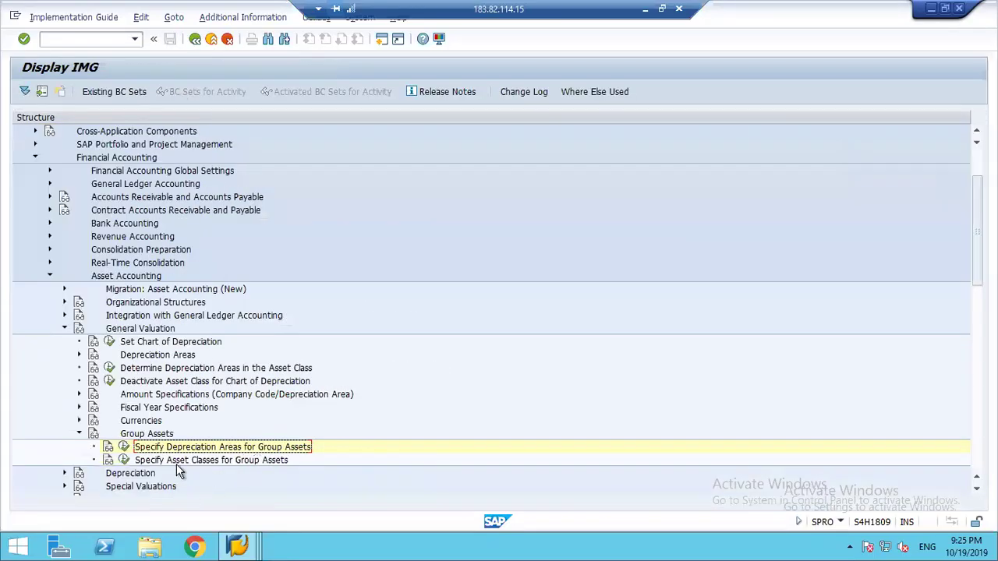
pyautogui.click(123, 447)
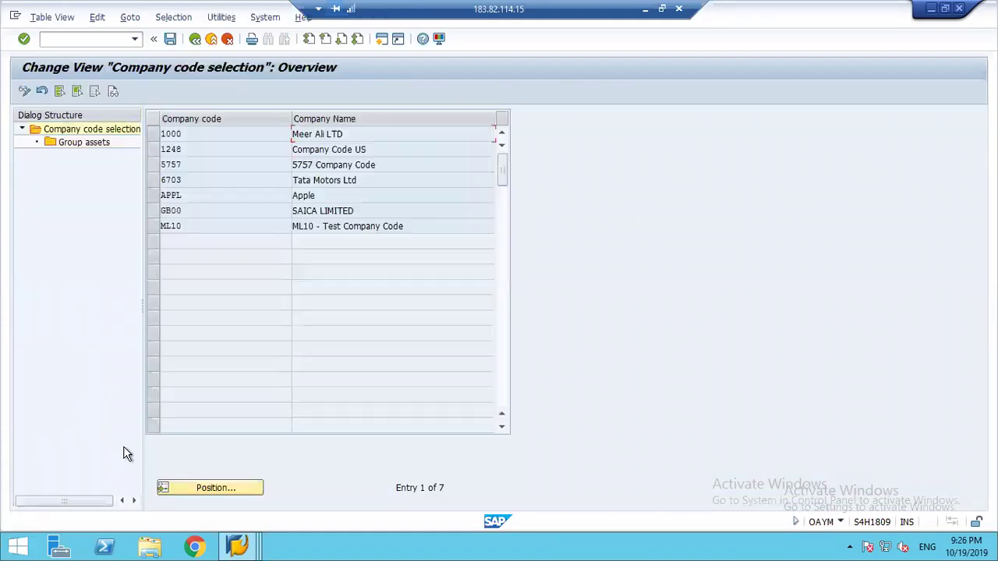
# View the group assets settings of company code 1248 and open AS03 - Asset under Display in the SAP Easy Access session.
pyautogui.click(152, 152)
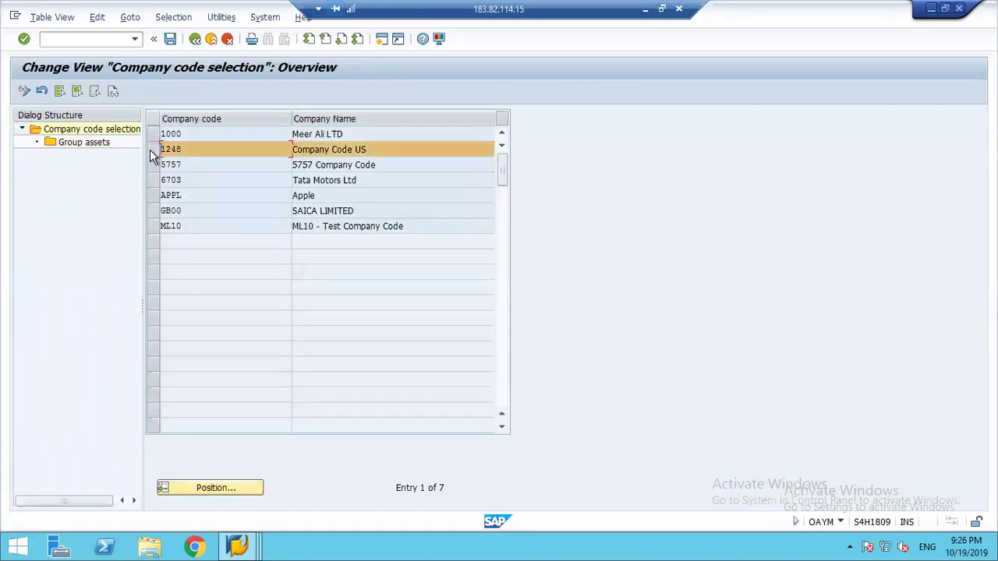
pyautogui.doubleClick(96, 145)
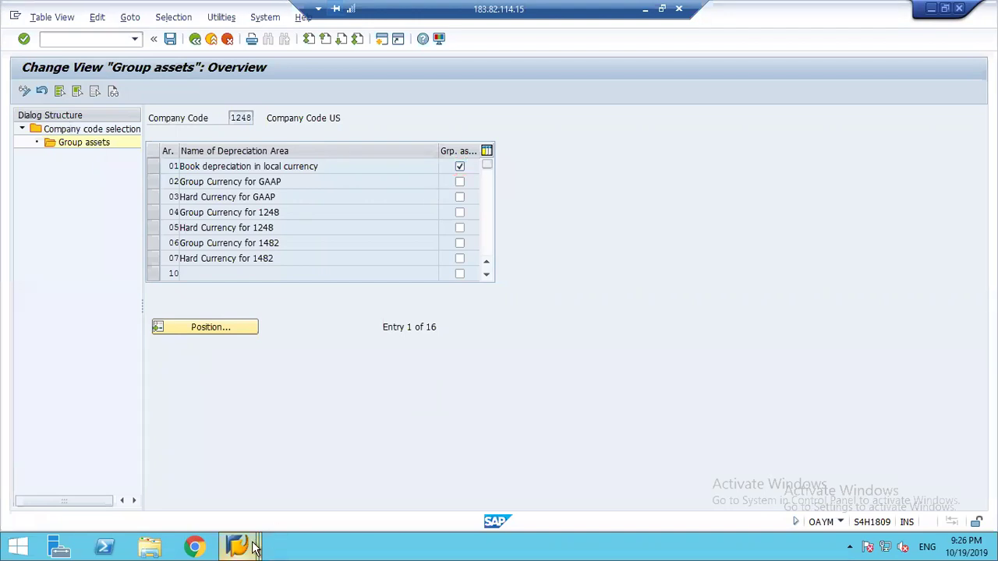
pyautogui.moveTo(238, 547)
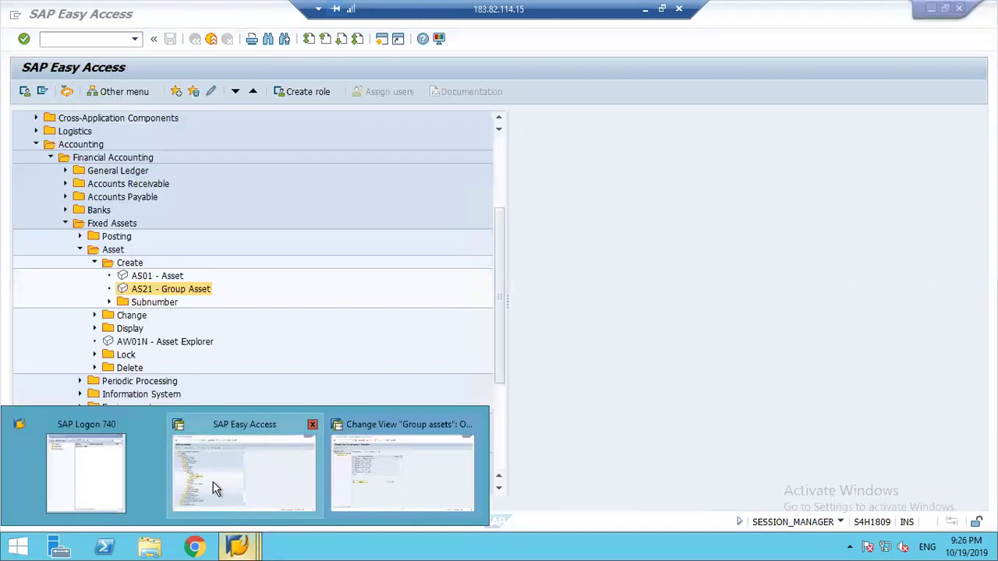
pyautogui.click(216, 489)
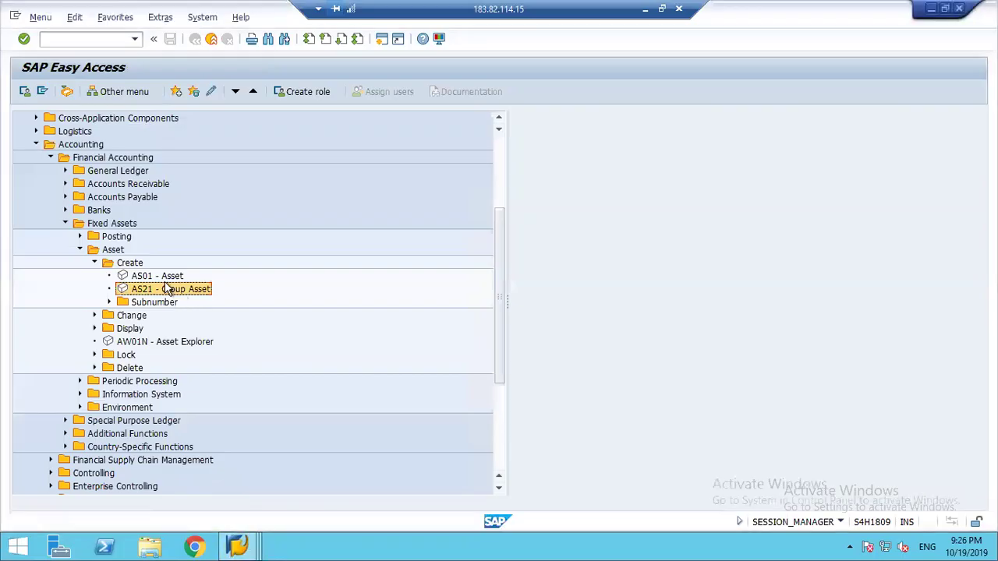
pyautogui.click(93, 330)
pyautogui.doubleClick(173, 343)
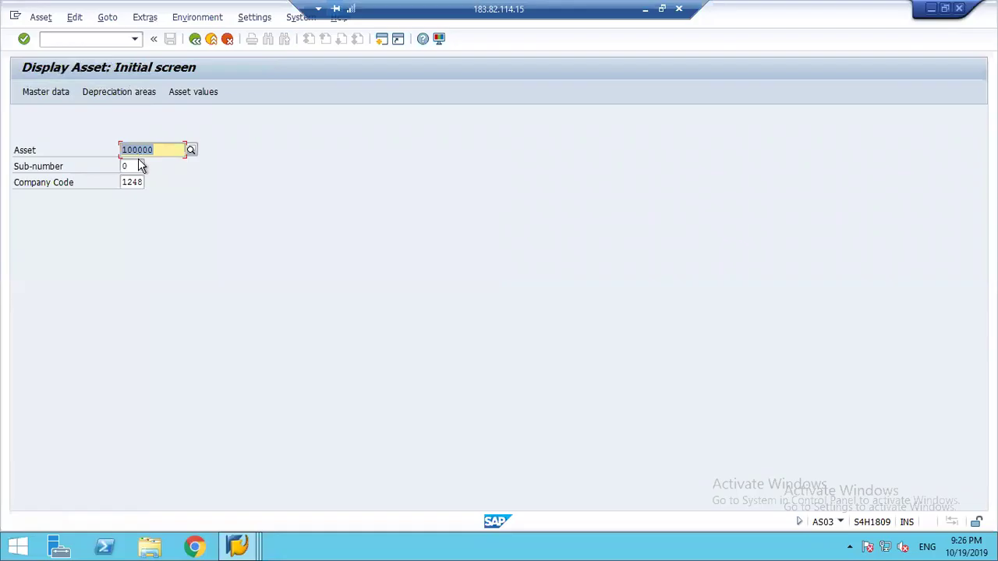
# Display the depreciation areas of asset 100000 in company code 1248 and examine the Group Asset field of area 01.
pyautogui.press('Return')
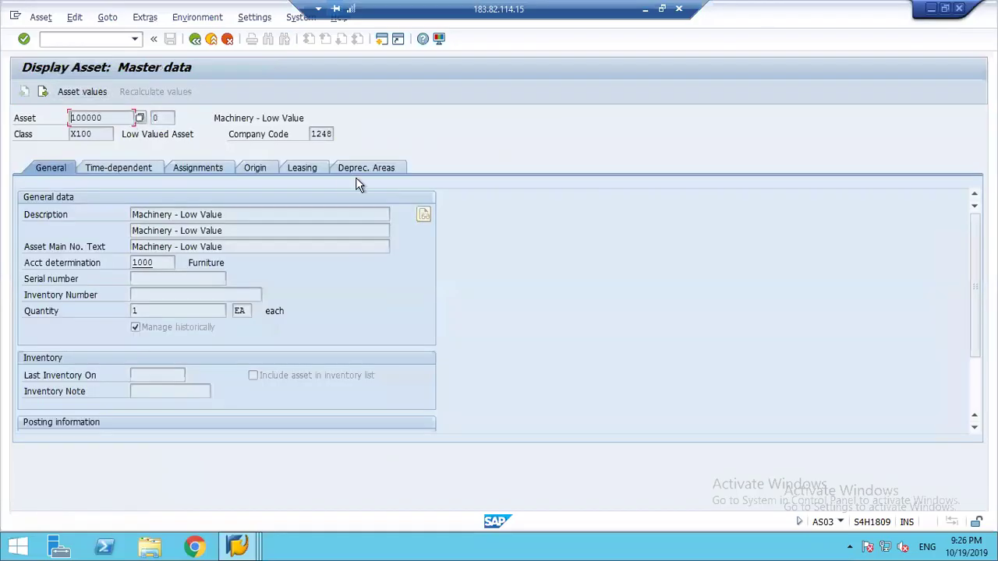
pyautogui.click(356, 169)
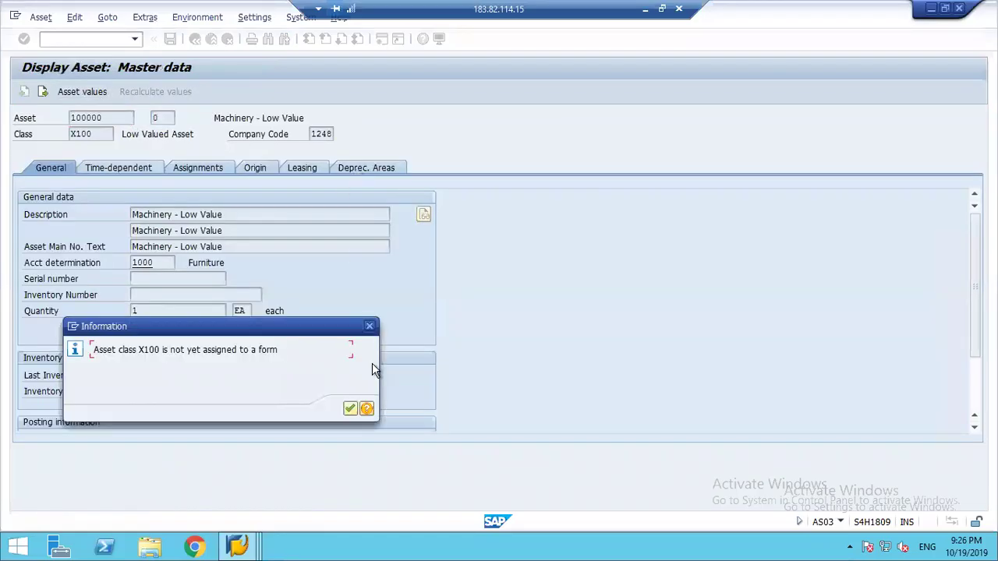
pyautogui.press('Return')
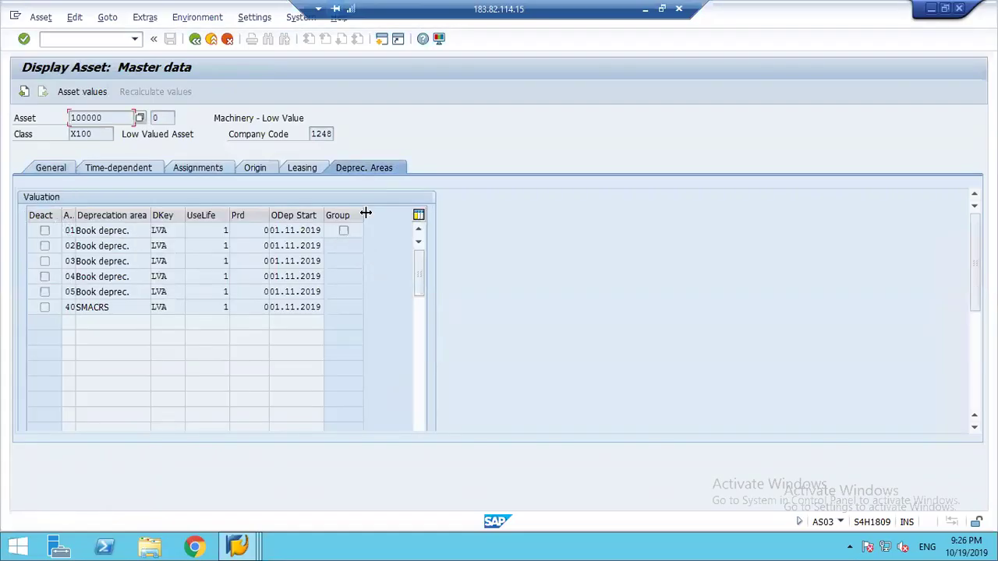
pyautogui.click(70, 231)
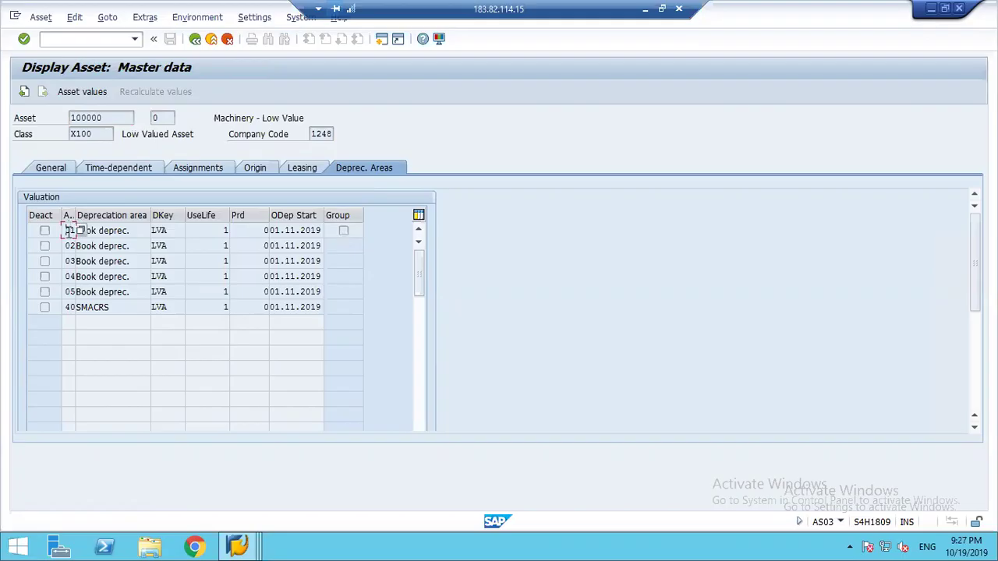
pyautogui.doubleClick(70, 231)
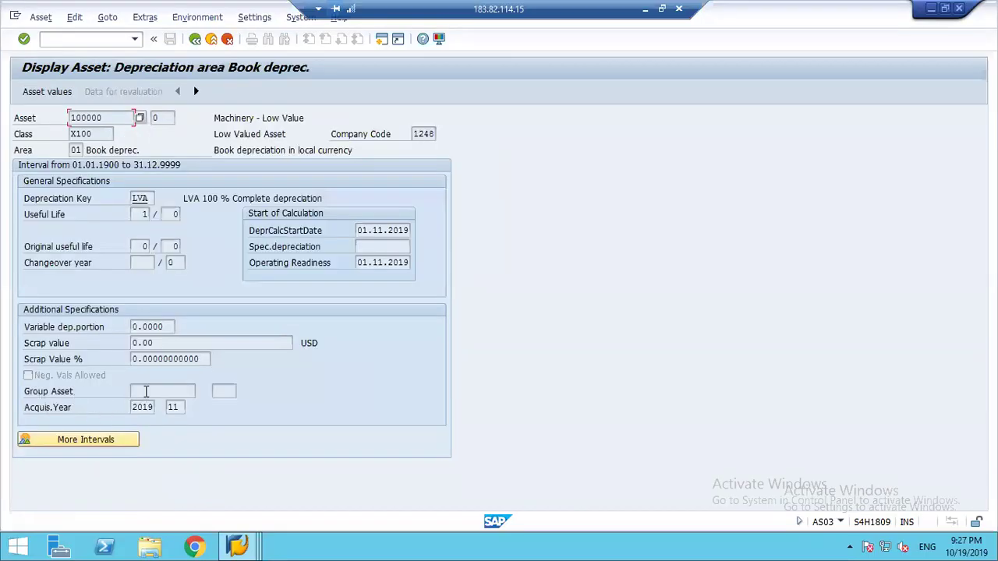
pyautogui.click(168, 390)
pyautogui.click(195, 39)
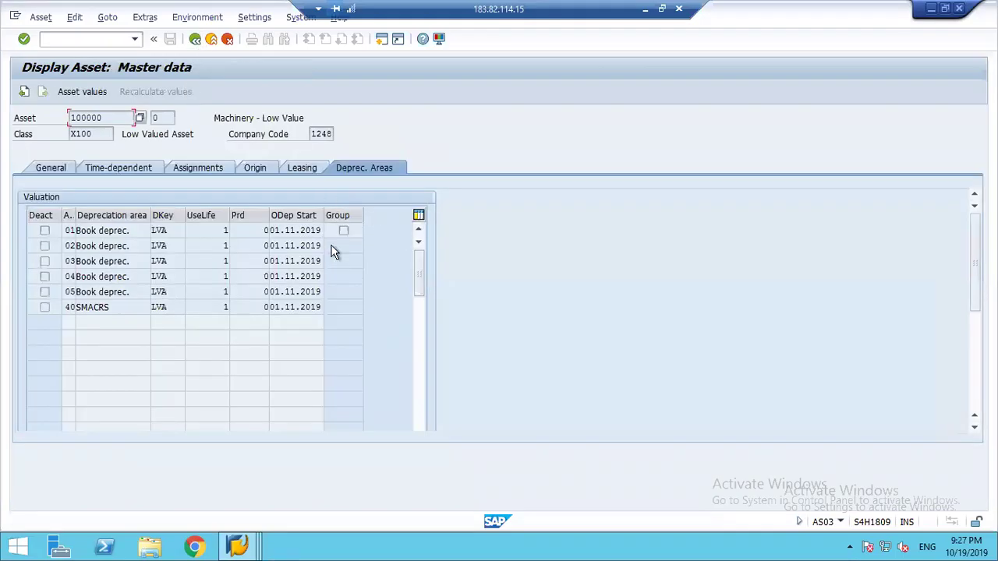
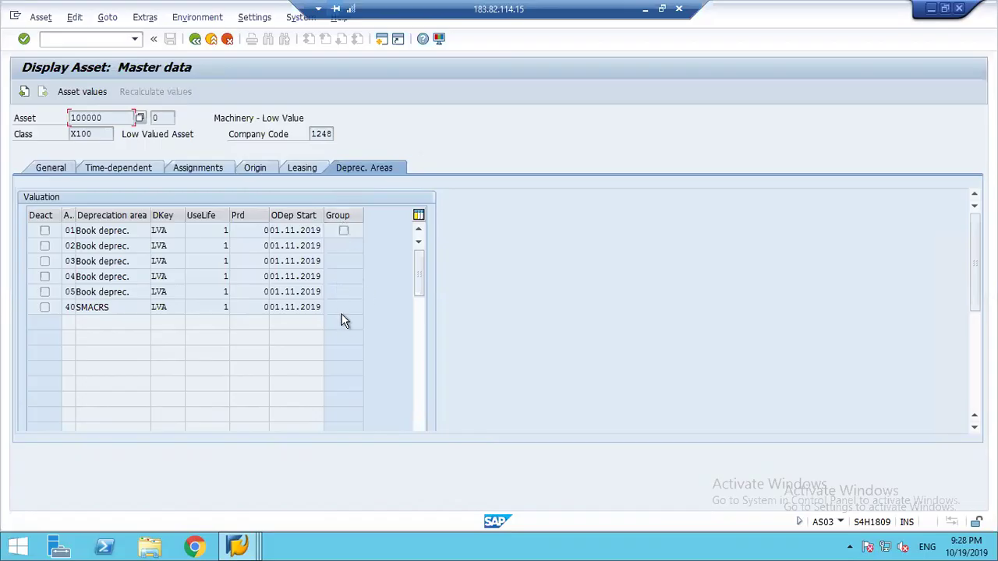
pyautogui.click(195, 38)
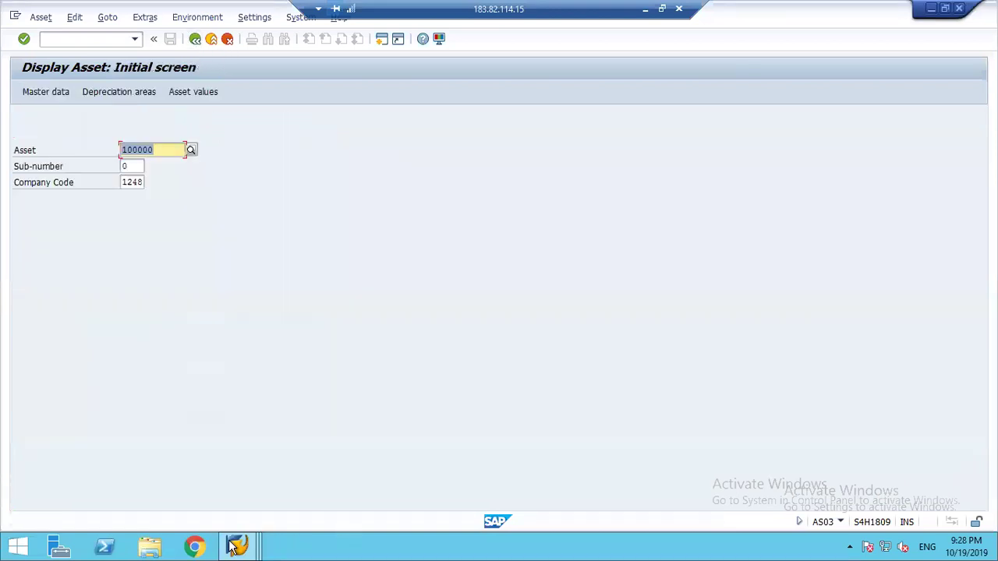
# Return from the group assets view to the implementation guide and open the Specify Asset Classes for Group Assets activity.
pyautogui.moveTo(231, 548)
pyautogui.click(408, 468)
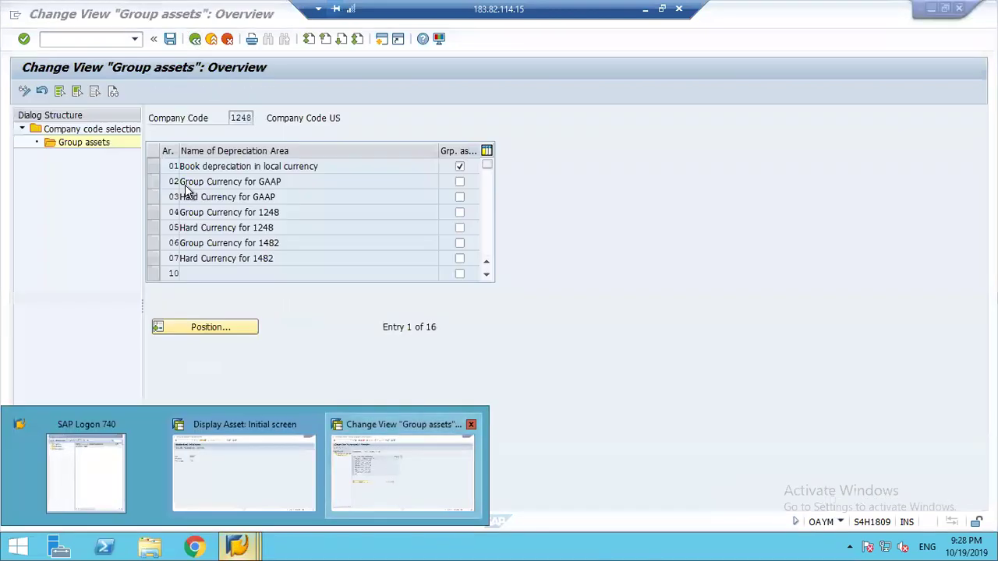
pyautogui.click(195, 39)
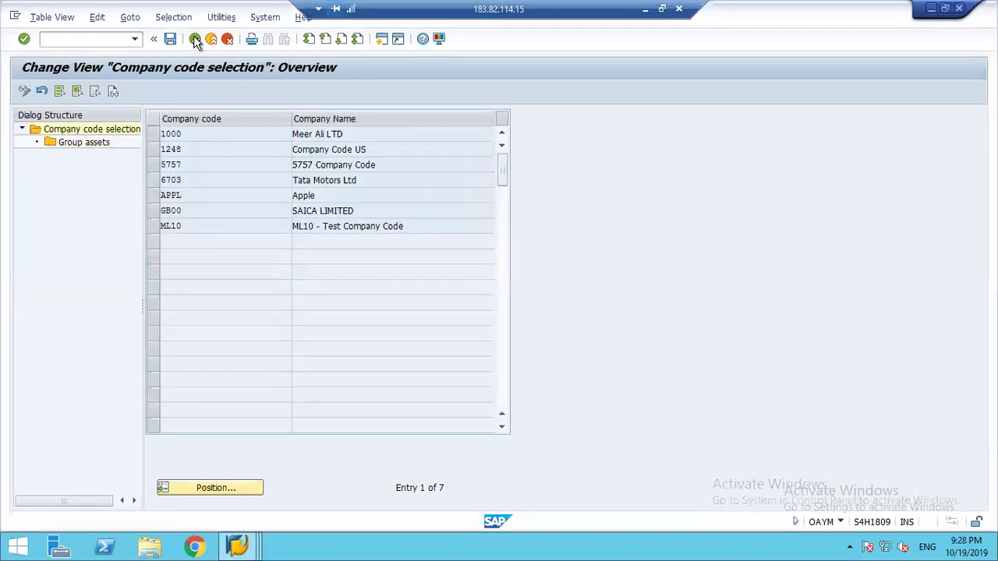
pyautogui.click(195, 39)
pyautogui.click(190, 461)
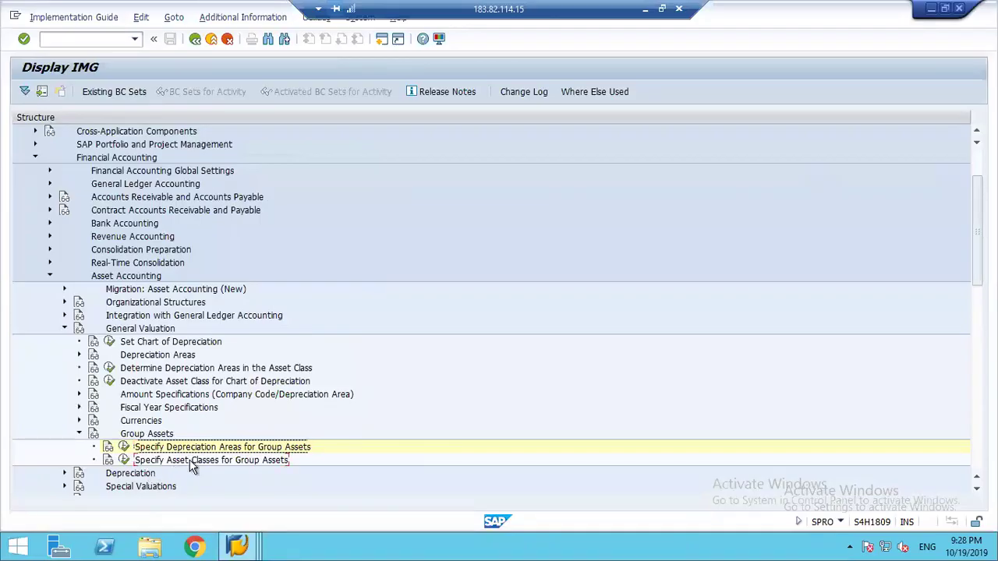
pyautogui.click(124, 460)
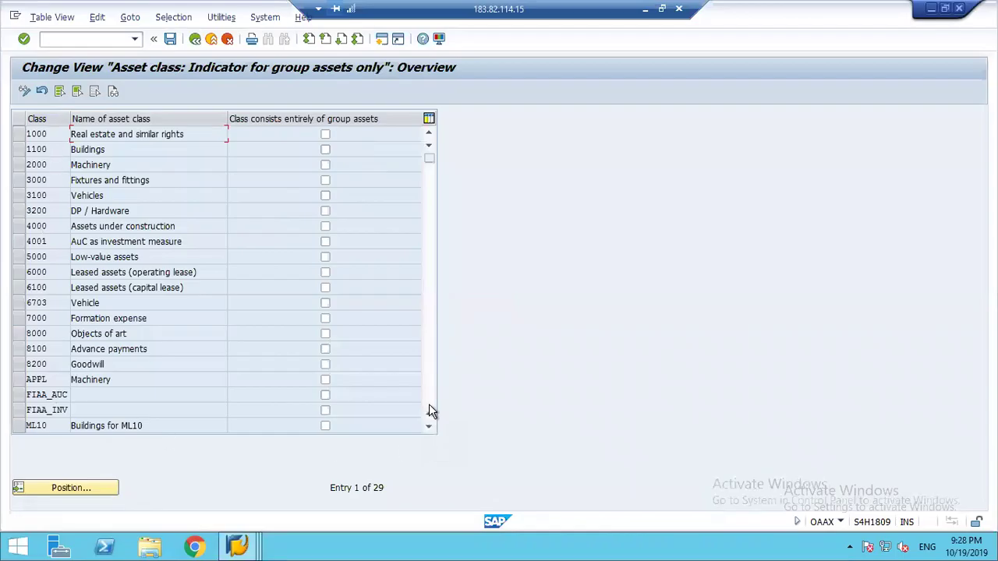
# Review the indicator for classes consisting entirely of group assets on classes X100 onward, and return to the implementation guide.
pyautogui.click(429, 389)
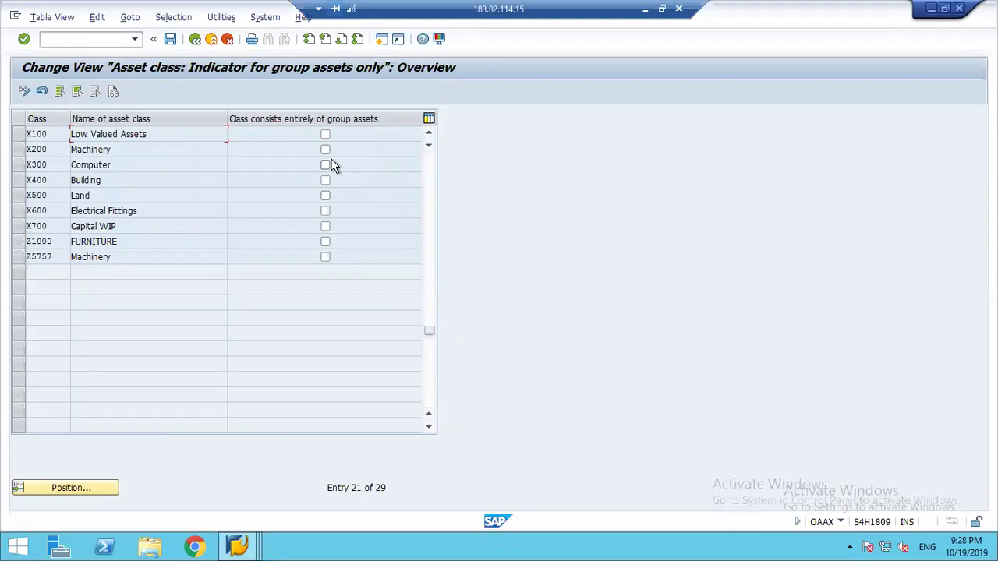
pyautogui.moveTo(163, 135); pyautogui.dragTo(81, 134)
pyautogui.click(80, 134)
pyautogui.click(198, 42)
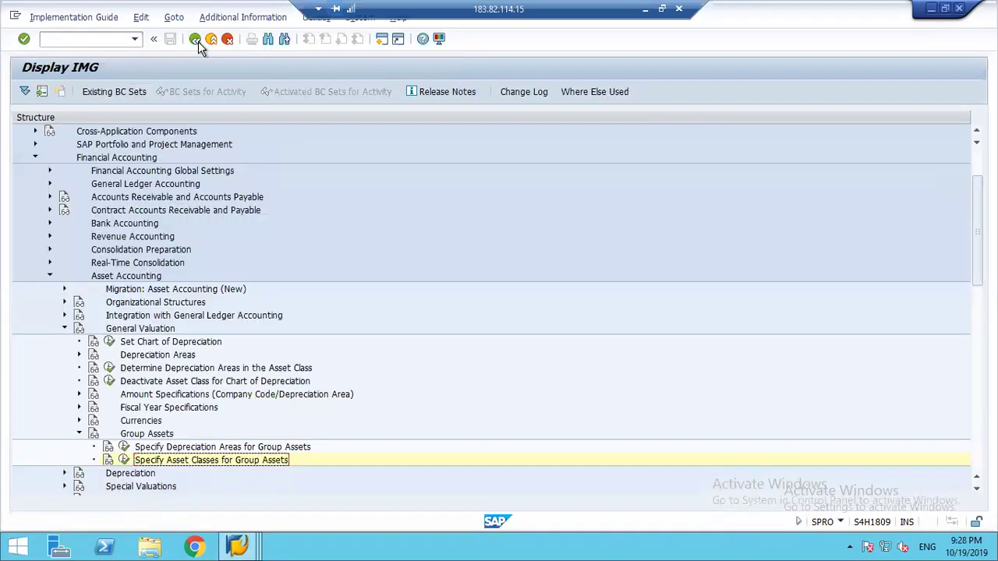
# Reopen Specify Depreciation Areas for Group Assets to view its company code list, and return to the implementation guide.
pyautogui.click(202, 450)
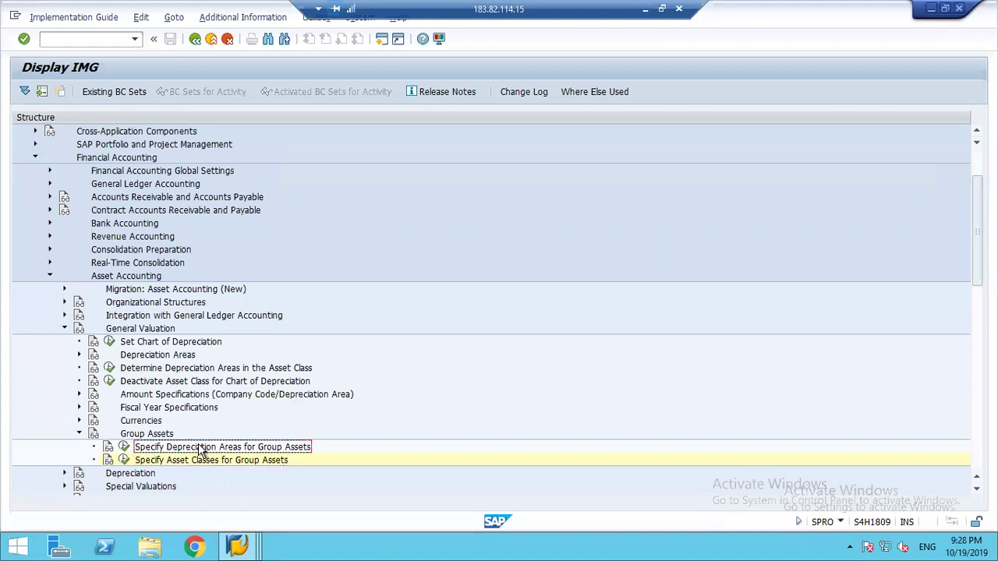
pyautogui.click(124, 449)
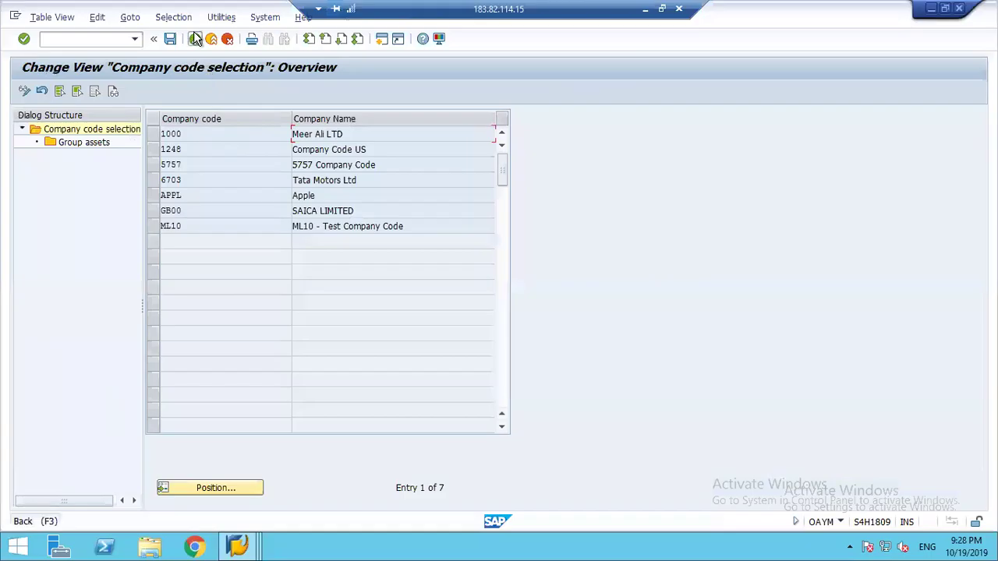
pyautogui.click(195, 39)
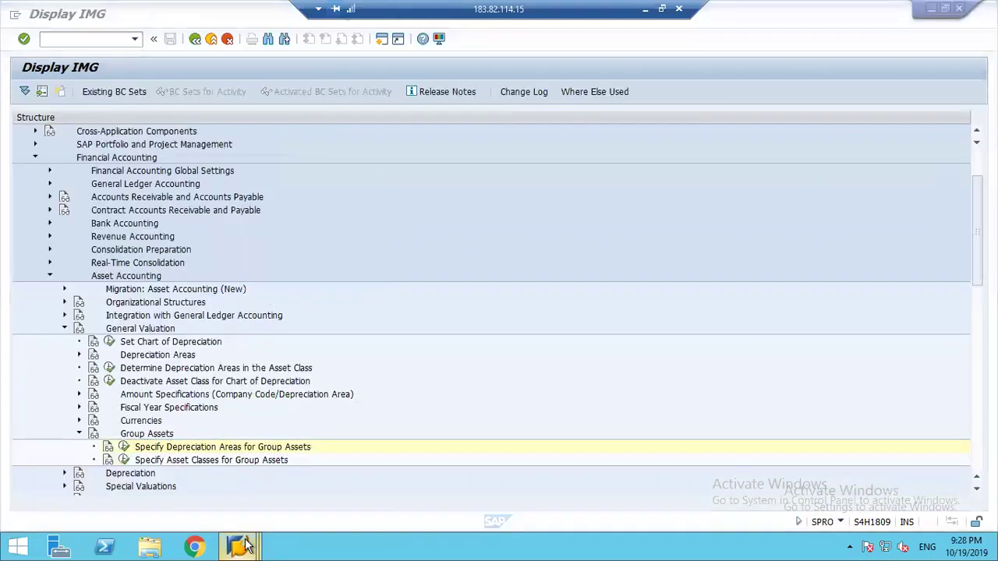
# Switch to the asset display session, return to SAP Easy Access and open AS21 - Group Asset under Fixed Assets, Asset, Create.
pyautogui.moveTo(244, 546)
pyautogui.click(232, 474)
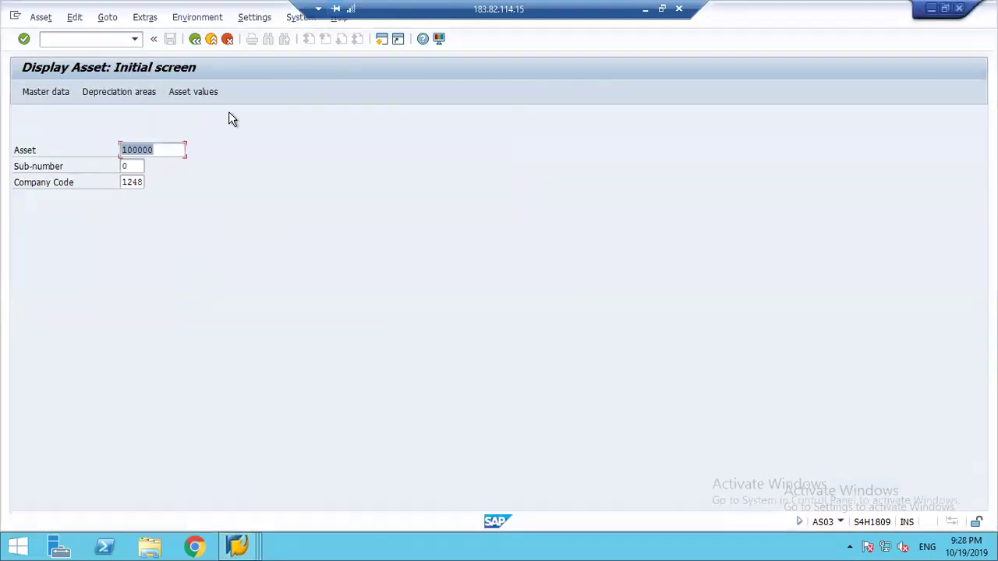
pyautogui.click(209, 41)
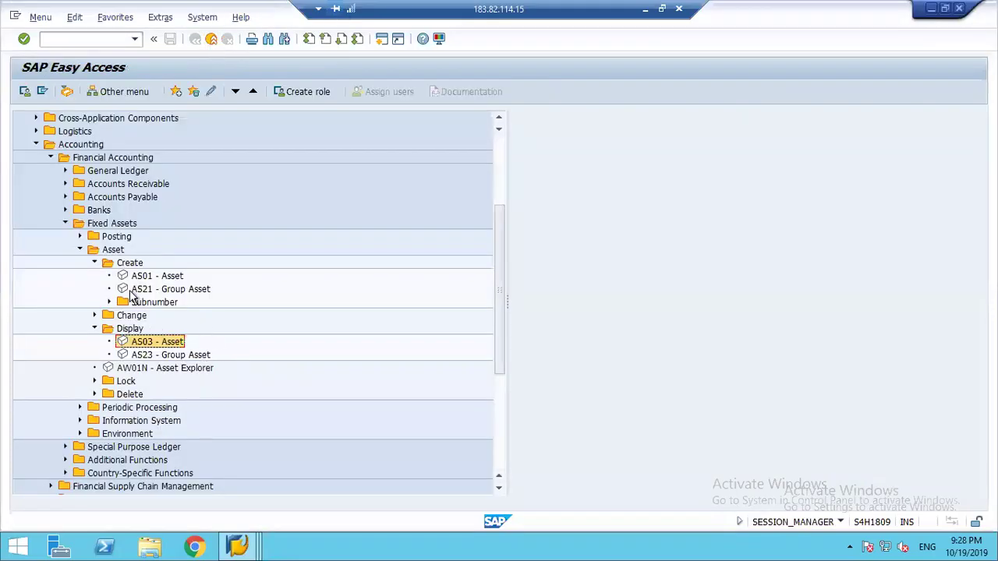
pyautogui.click(95, 329)
pyautogui.click(173, 290)
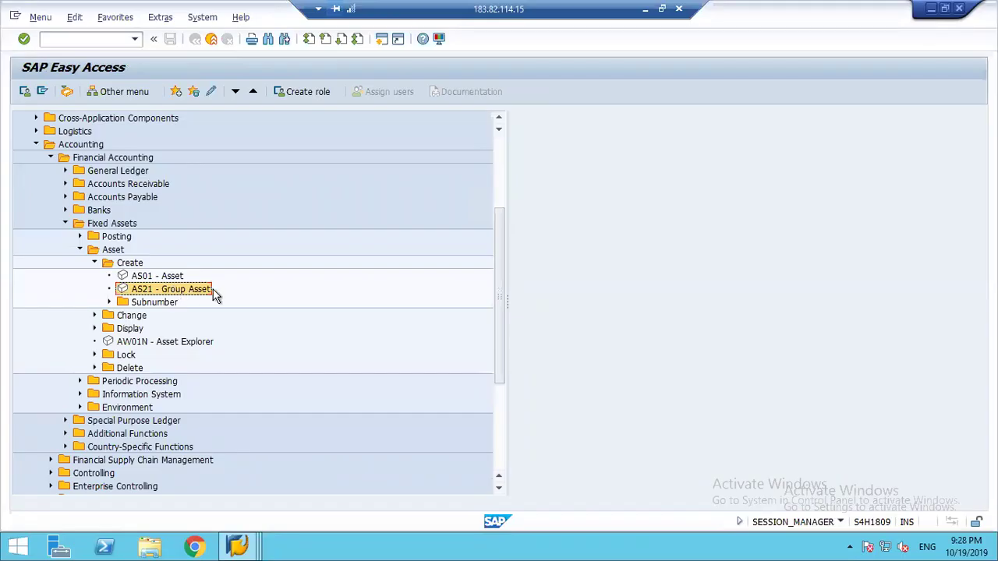
pyautogui.click(87, 146)
pyautogui.click(92, 158)
pyautogui.click(111, 224)
pyautogui.click(115, 252)
pyautogui.click(131, 264)
pyautogui.click(168, 287)
pyautogui.doubleClick(157, 291)
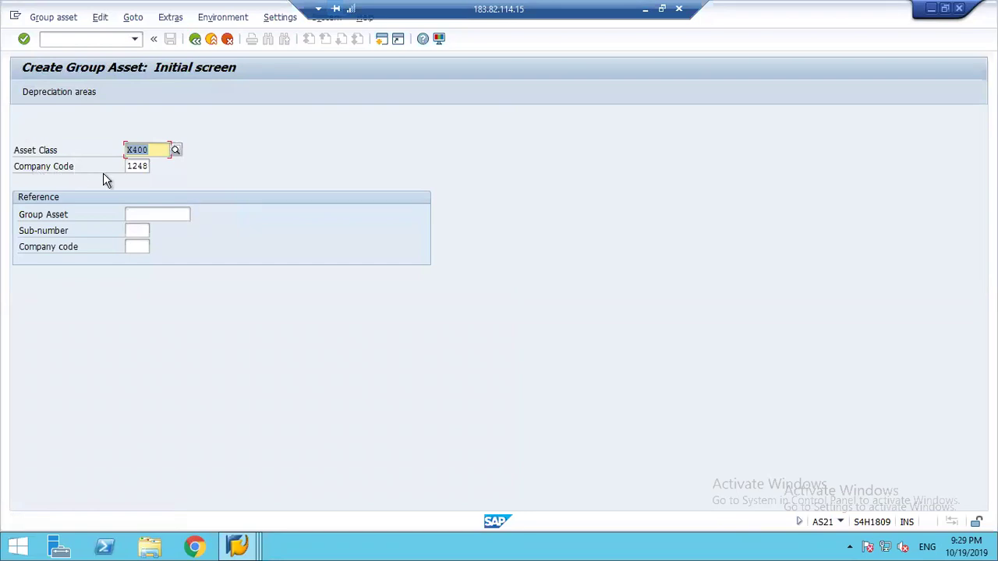
# Look up asset class X600, Electrical Fittings, for the new group asset in company code 1248 and continue to its master data.
pyautogui.click(174, 151)
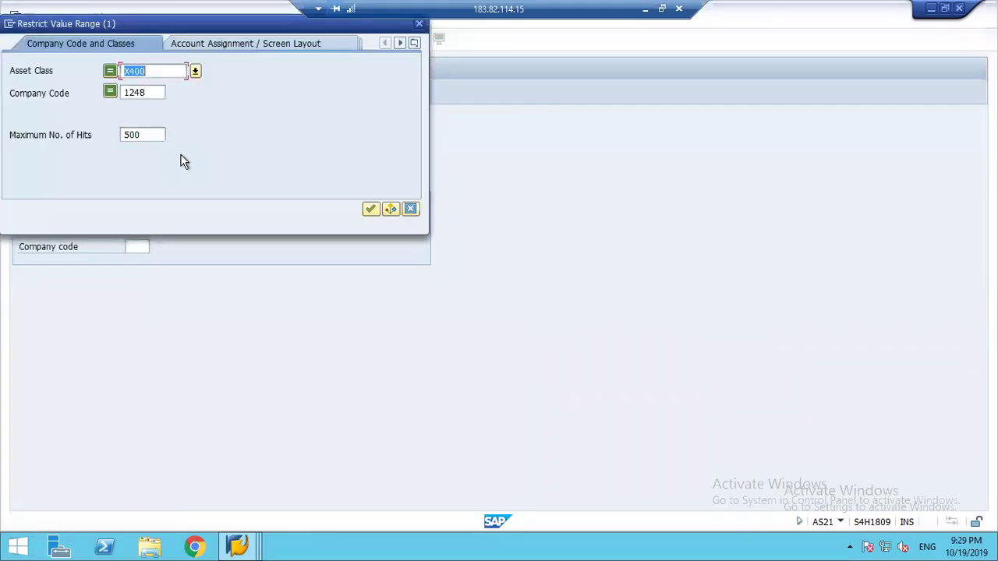
pyautogui.press('Delete')
pyautogui.press('Return')
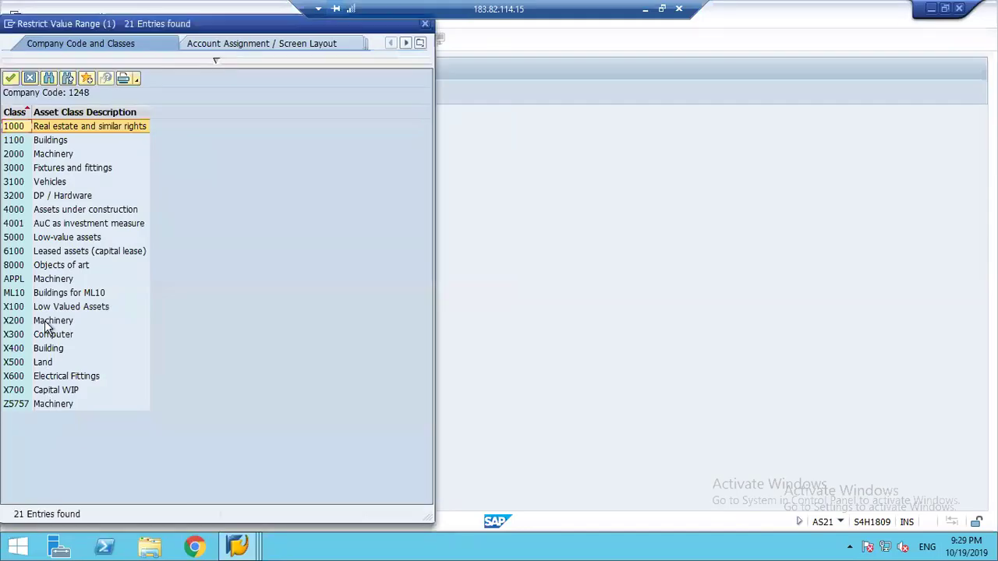
pyautogui.doubleClick(14, 377)
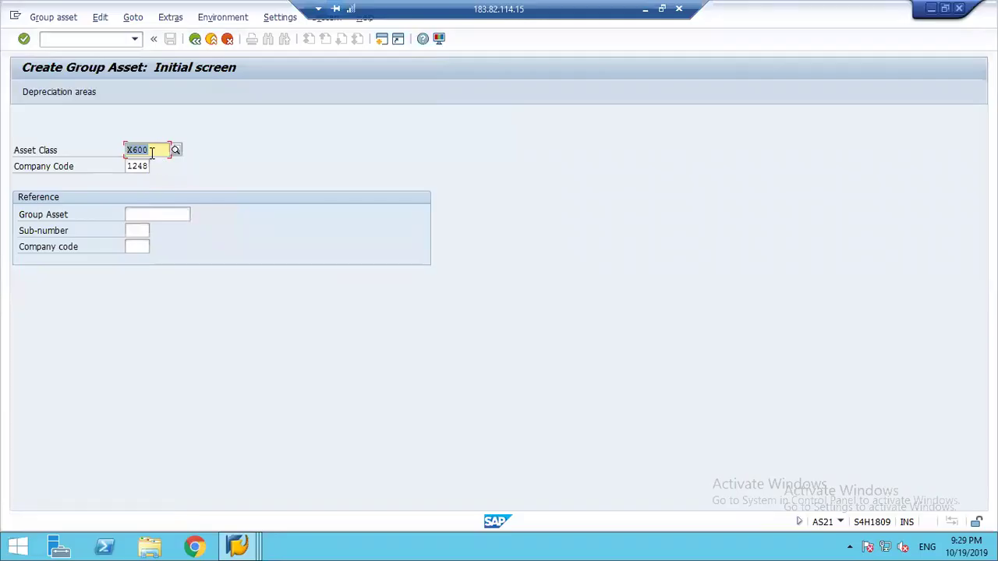
pyautogui.press('Return')
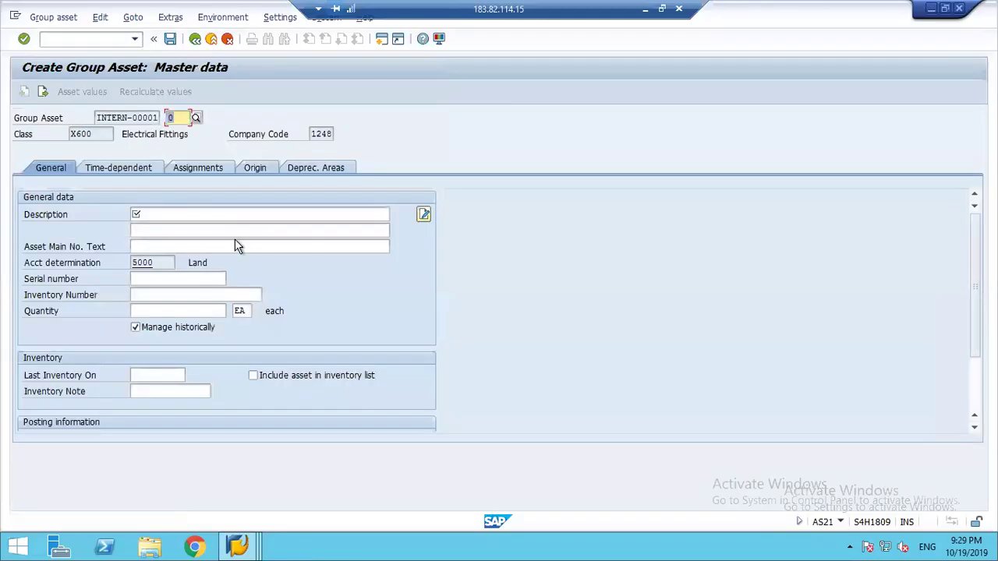
# Enter "Electrical Fittings - Group" in both description lines and the asset main number text of the group asset.
pyautogui.click(169, 216)
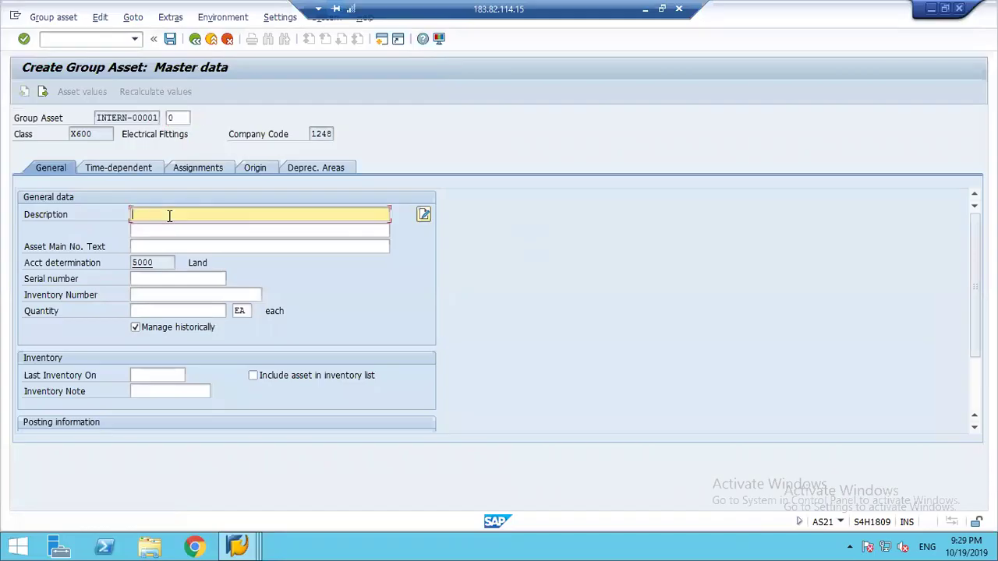
pyautogui.write('Elec')
pyautogui.write('trical Fitting')
pyautogui.write('ings')
pyautogui.write(' - Group')
pyautogui.moveTo(247, 214); pyautogui.dragTo(126, 212)
pyautogui.hotkey('ctrl', 'c')
pyautogui.click(126, 216)
pyautogui.press('Tab')
pyautogui.hotkey('ctrl', 'v')
pyautogui.press('Tab')
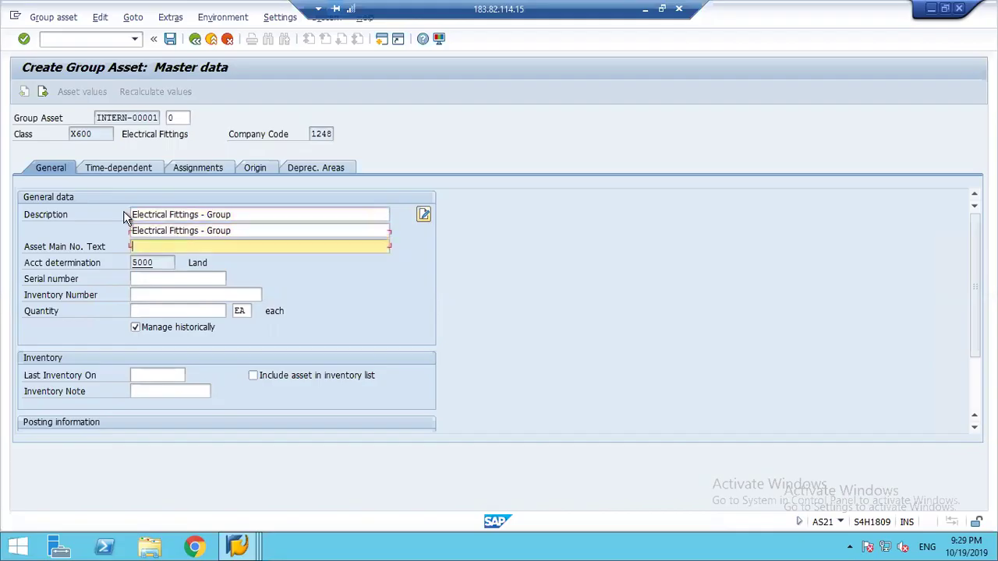
pyautogui.hotkey('ctrl', 'v')
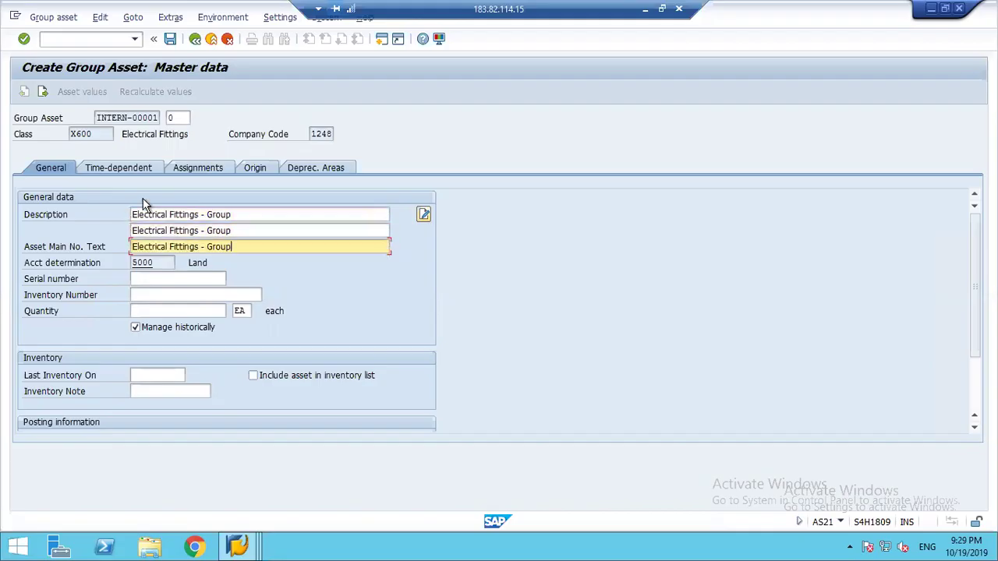
# View the new group asset's time-dependent data, acknowledge the form assignment message, and switch to the implementation guide session.
pyautogui.click(112, 167)
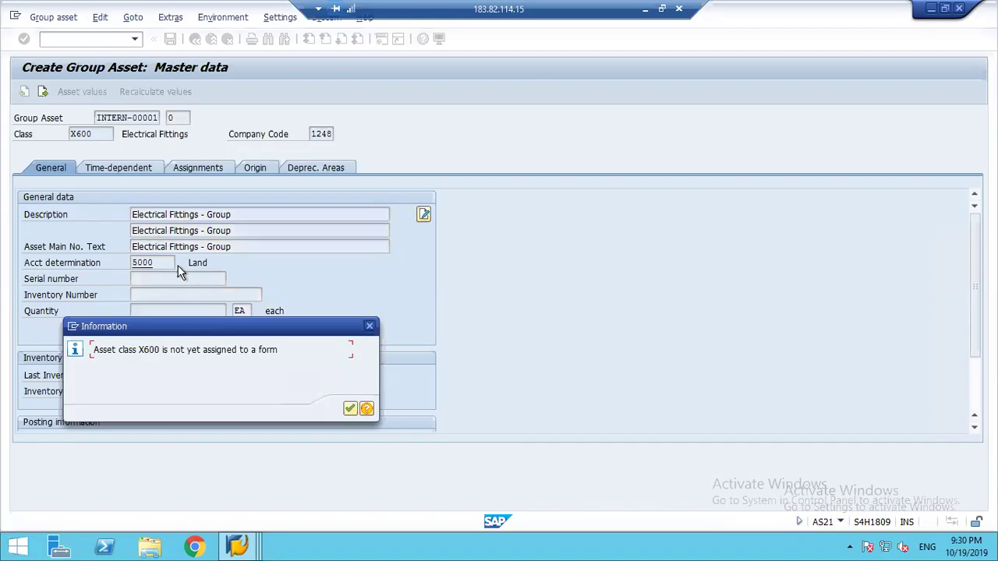
pyautogui.press('Return')
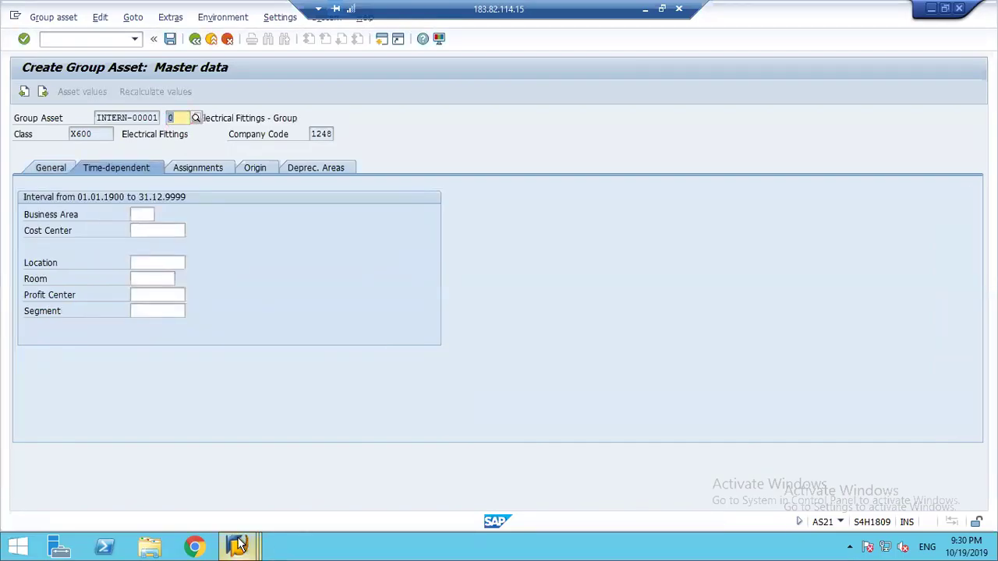
pyautogui.moveTo(244, 548)
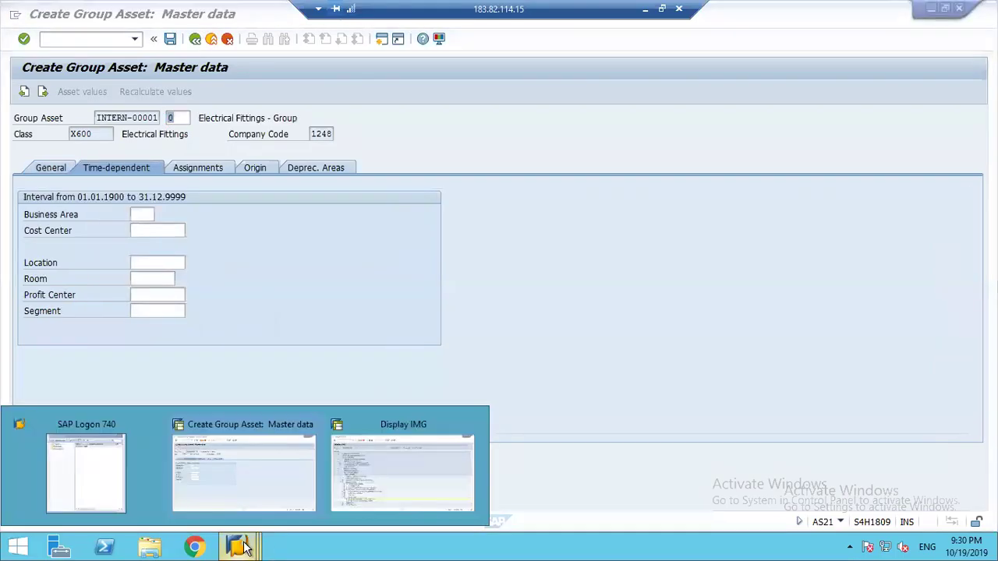
pyautogui.click(393, 472)
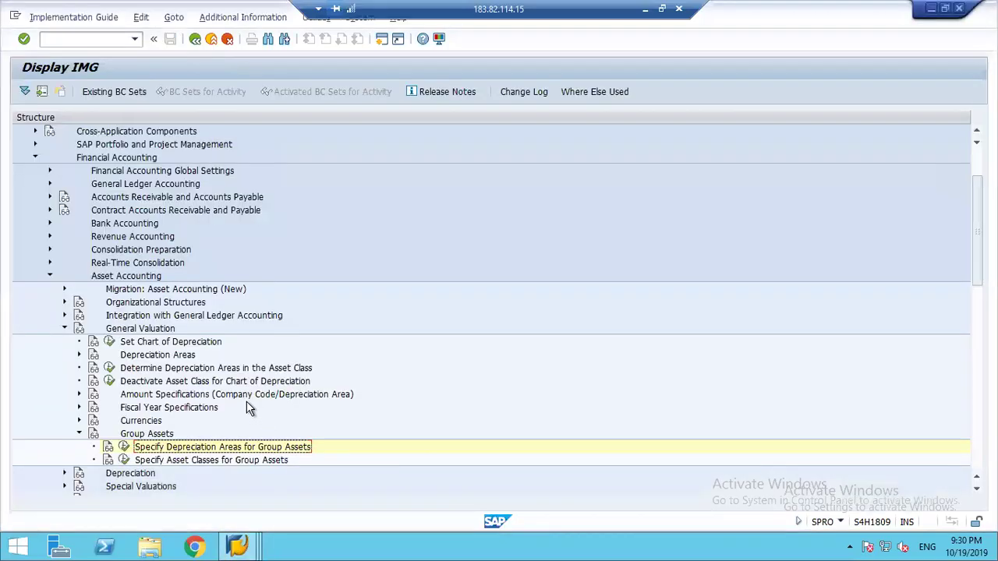
# Collapse General Valuation, expand Information System under Asset Accounting, and select Define or Assign Forms.
pyautogui.click(66, 328)
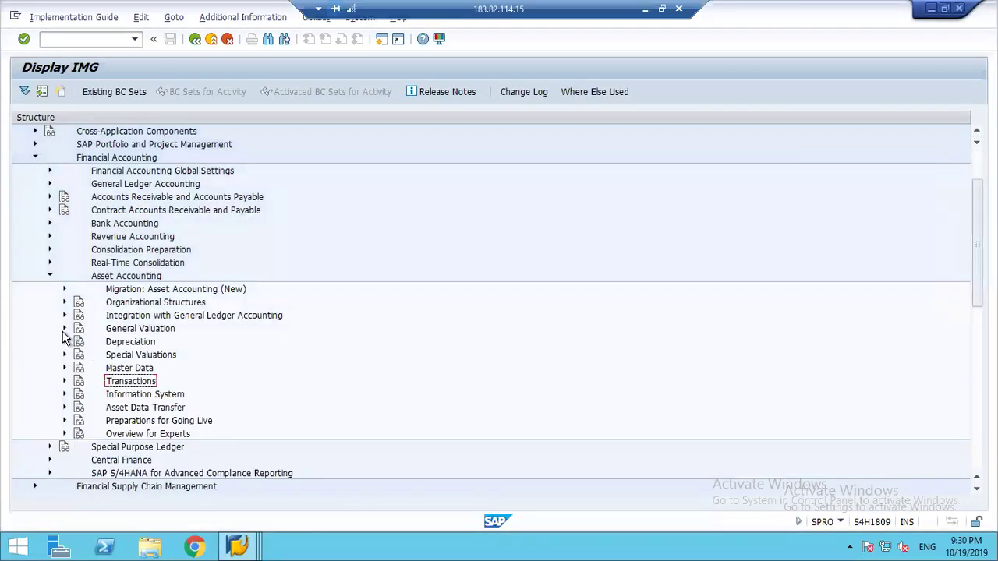
pyautogui.click(64, 395)
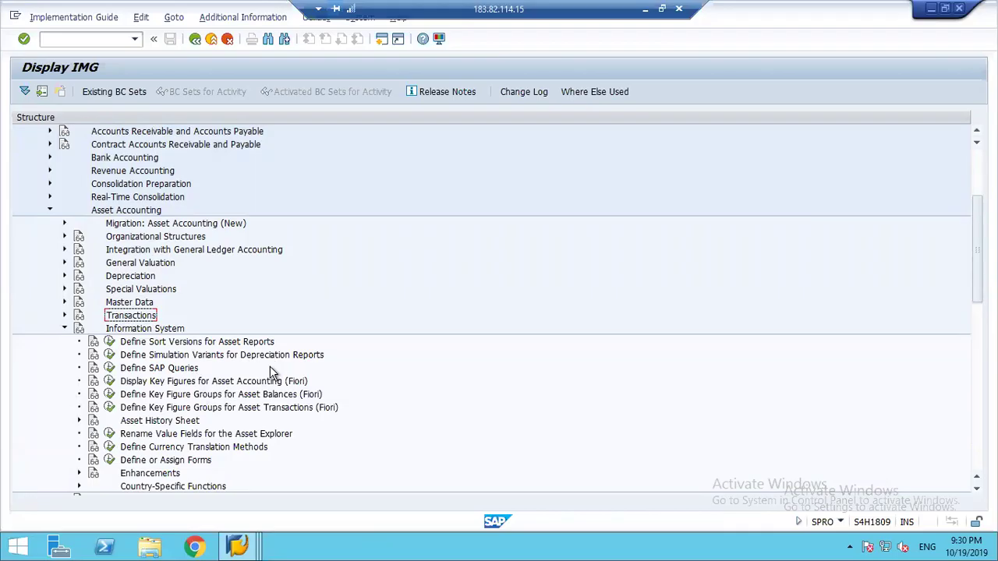
pyautogui.click(167, 461)
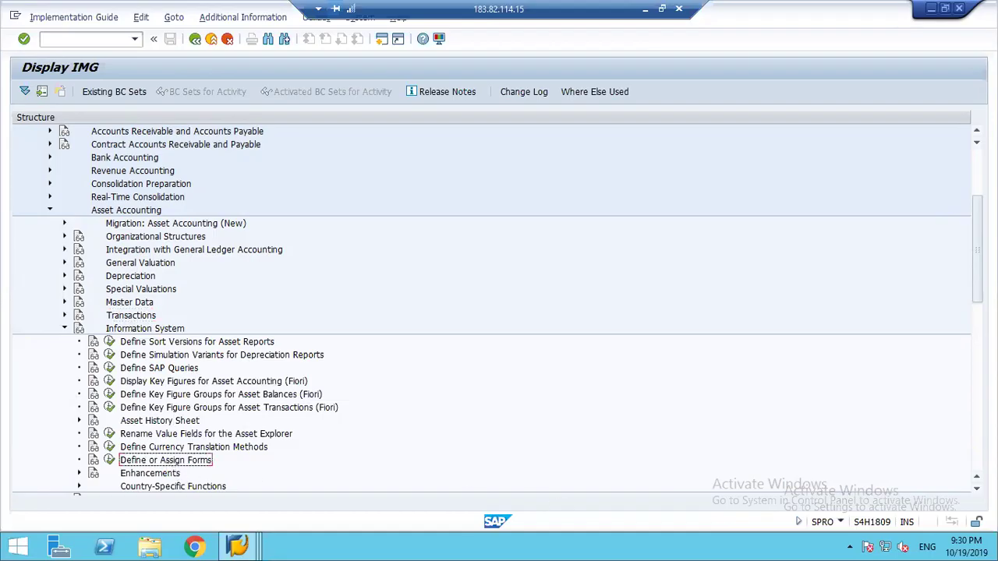
# Review the implementation guide path from Financial Accounting through Asset Accounting and Information System down to Define or Assign Forms.
pyautogui.scroll(-1, 491, 312)
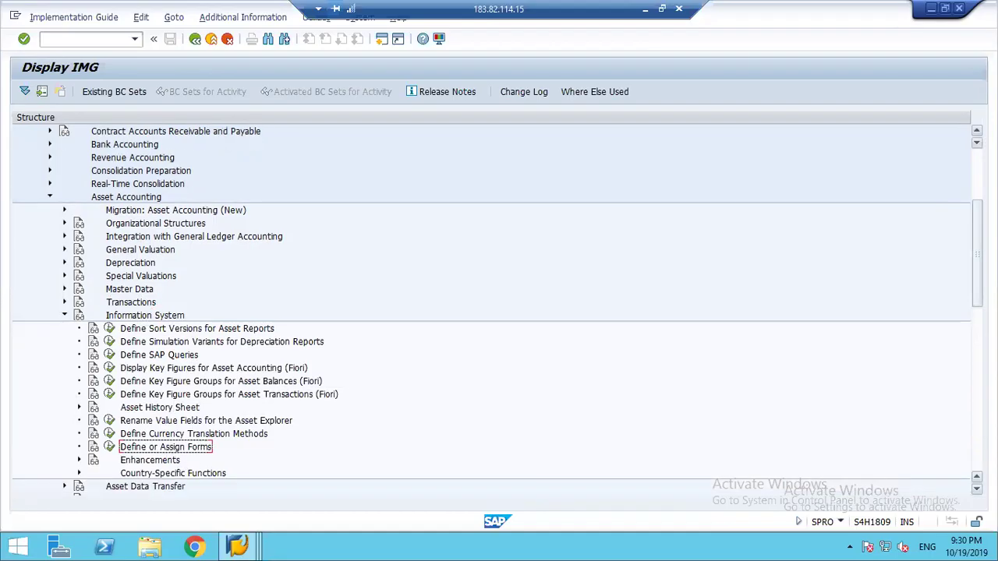
pyautogui.scroll(-3, 390, 480)
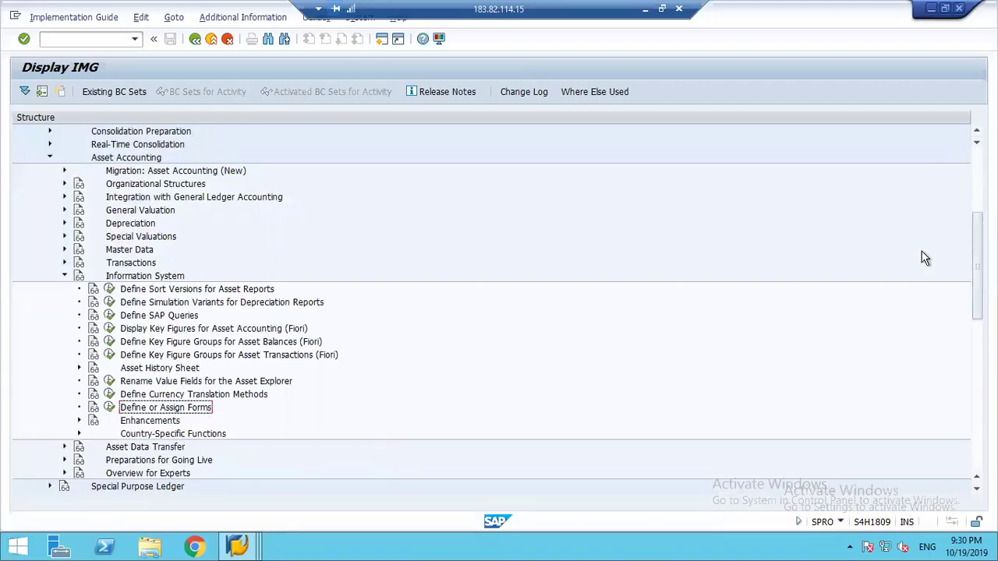
pyautogui.scroll(3, 499, 312)
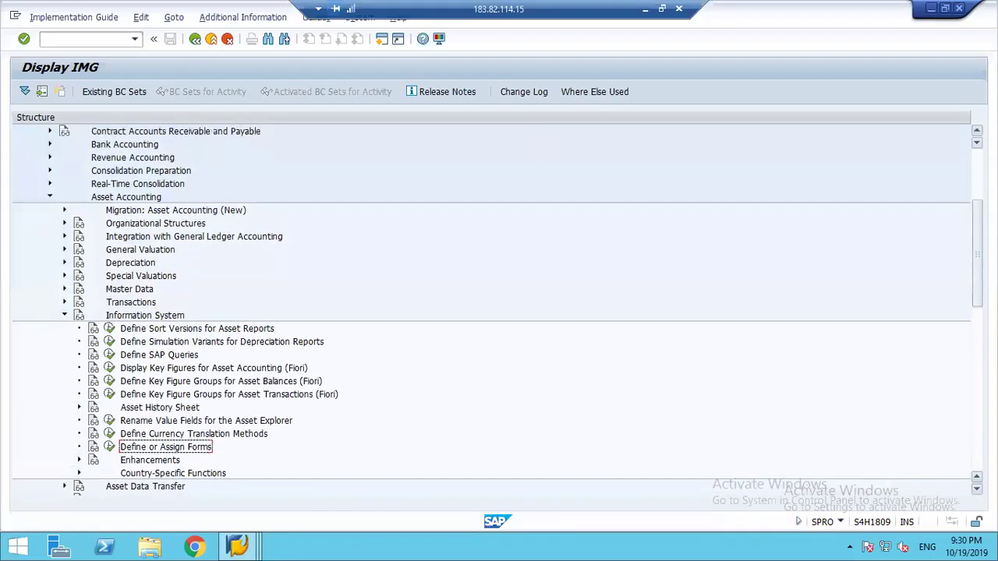
pyautogui.scroll(2, 913, 163)
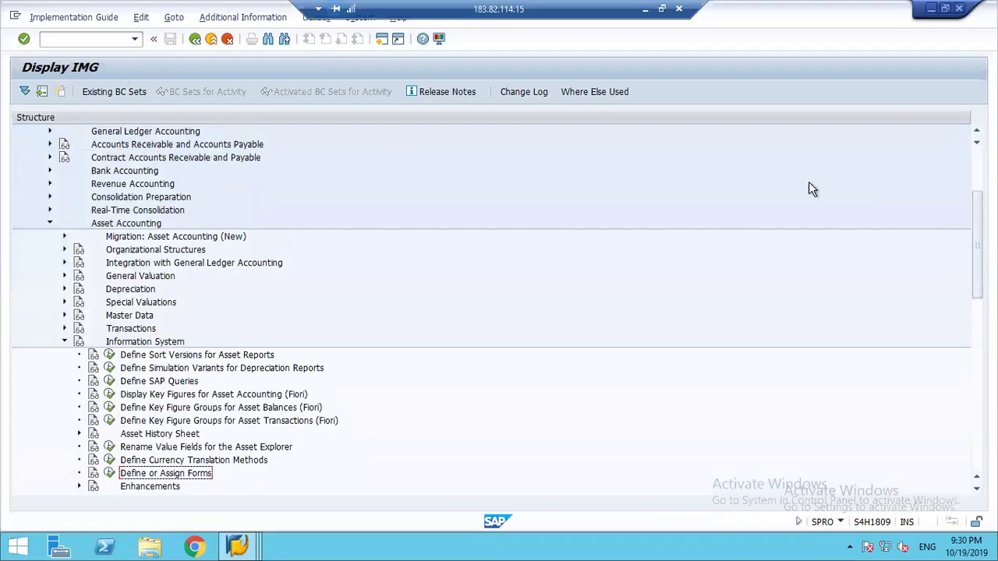
pyautogui.scroll(10, 268, 164)
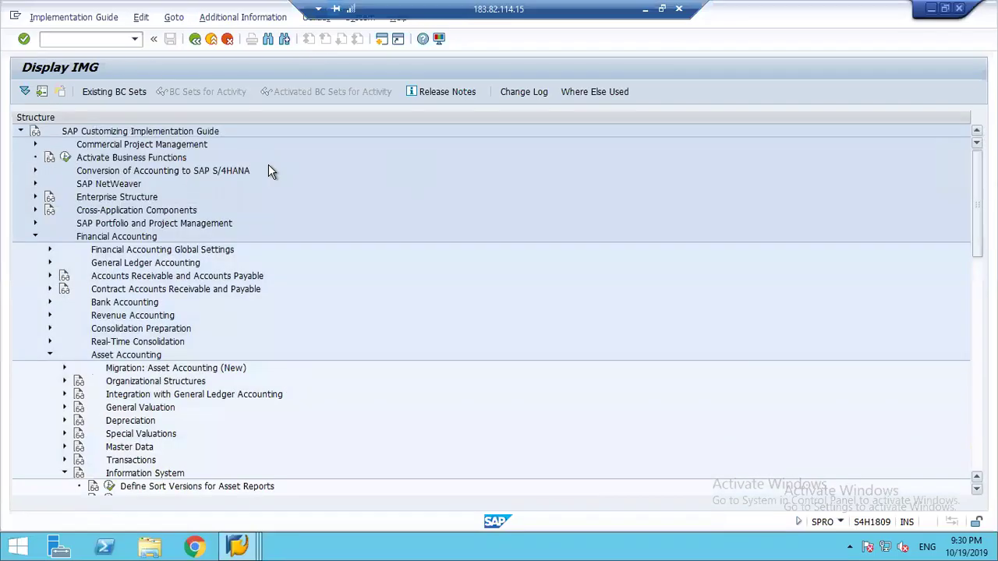
pyautogui.click(90, 240)
pyautogui.click(118, 357)
pyautogui.click(124, 476)
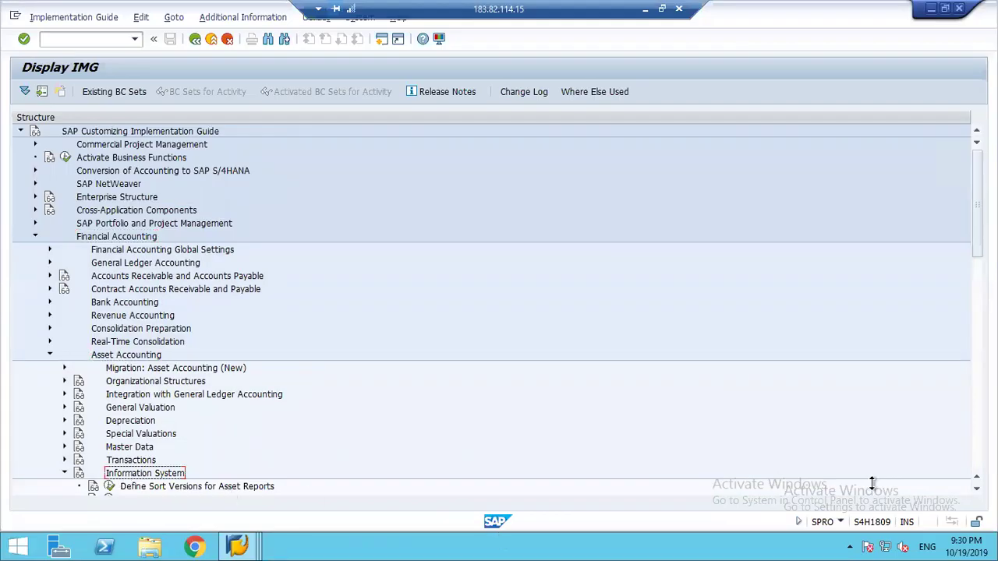
pyautogui.click(977, 490)
pyautogui.click(978, 490)
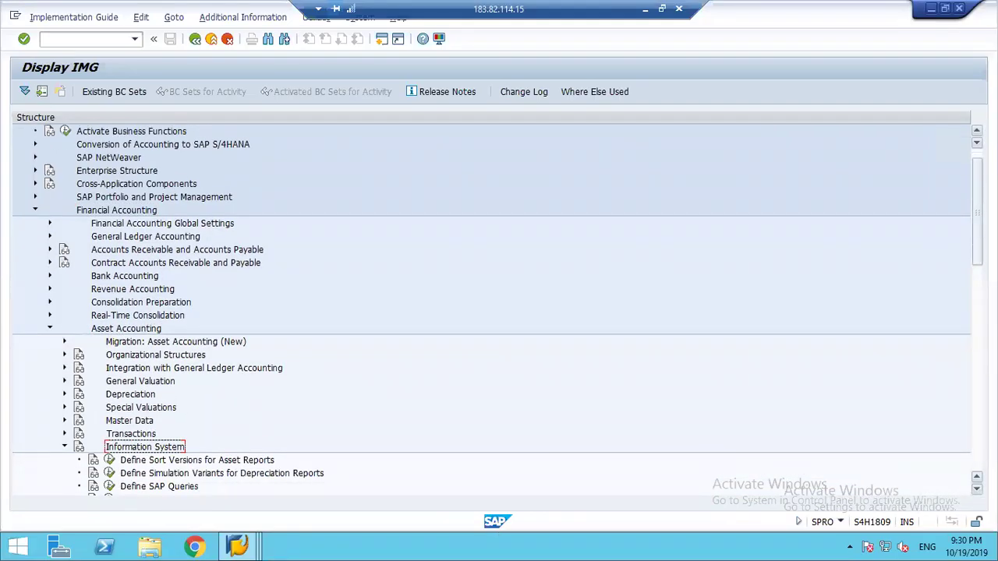
pyautogui.click(978, 490)
pyautogui.click(977, 490)
pyautogui.click(977, 490)
pyautogui.click(977, 490)
pyautogui.click(977, 490)
pyautogui.click(977, 490)
pyautogui.click(977, 490)
pyautogui.click(977, 489)
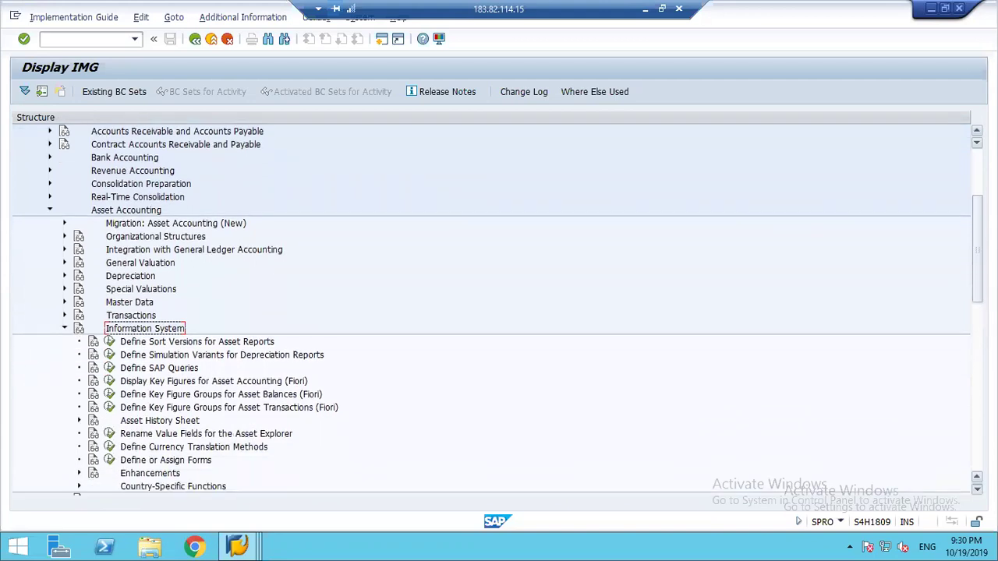
# Open Define forms under Define or Assign Forms, view the SAPscript form tree, and return to the activity selection.
pyautogui.click(184, 461)
pyautogui.click(109, 461)
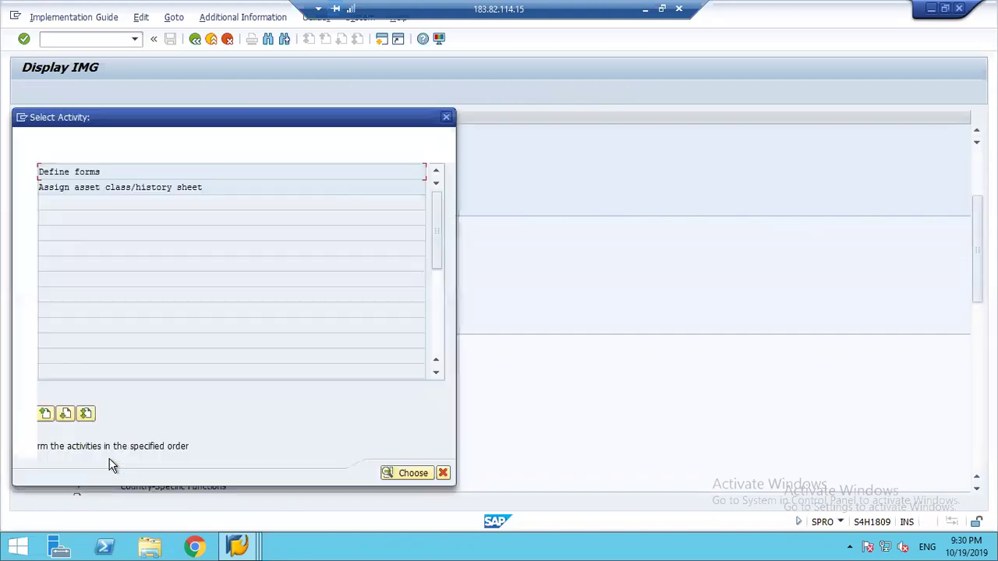
pyautogui.doubleClick(61, 173)
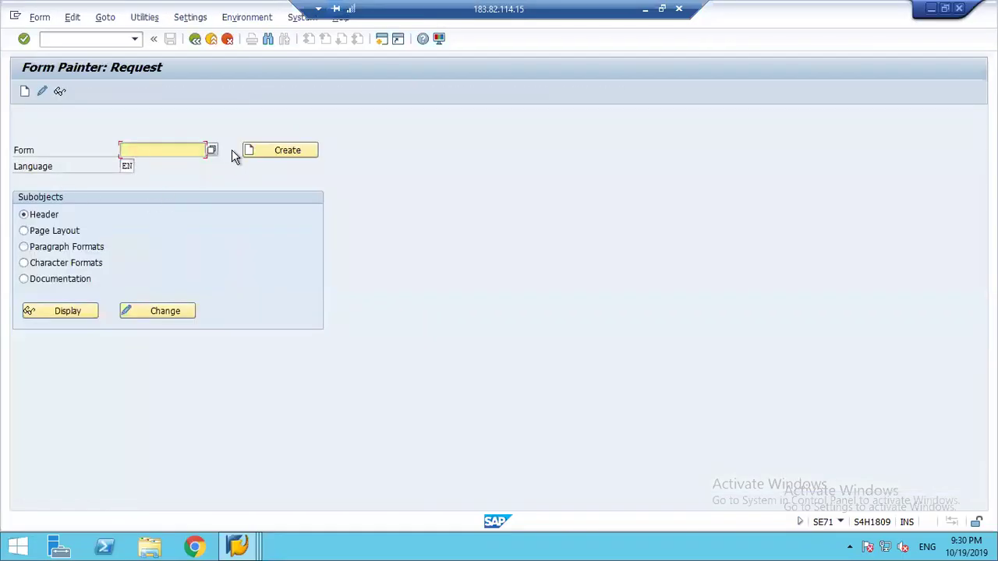
pyautogui.click(211, 149)
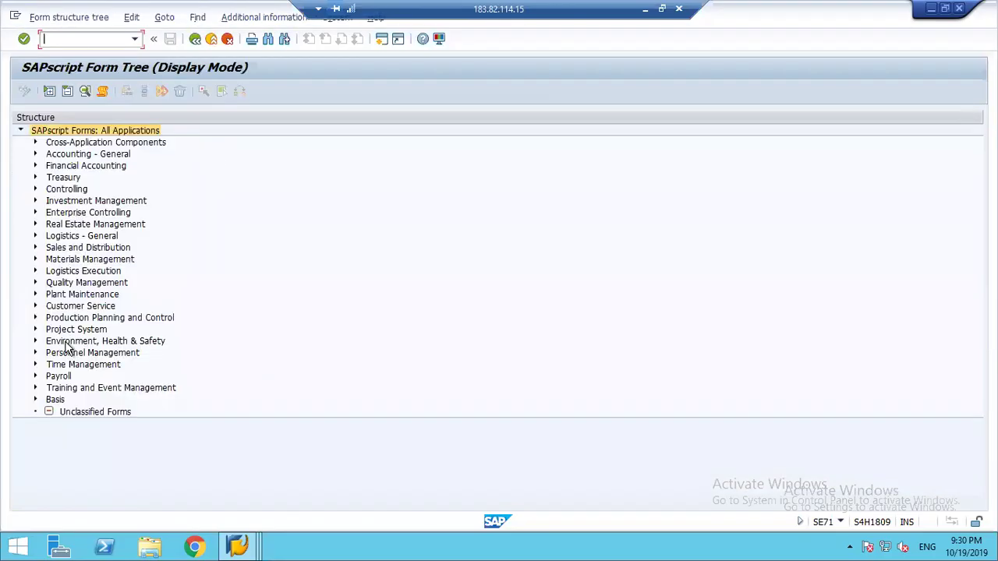
pyautogui.click(195, 40)
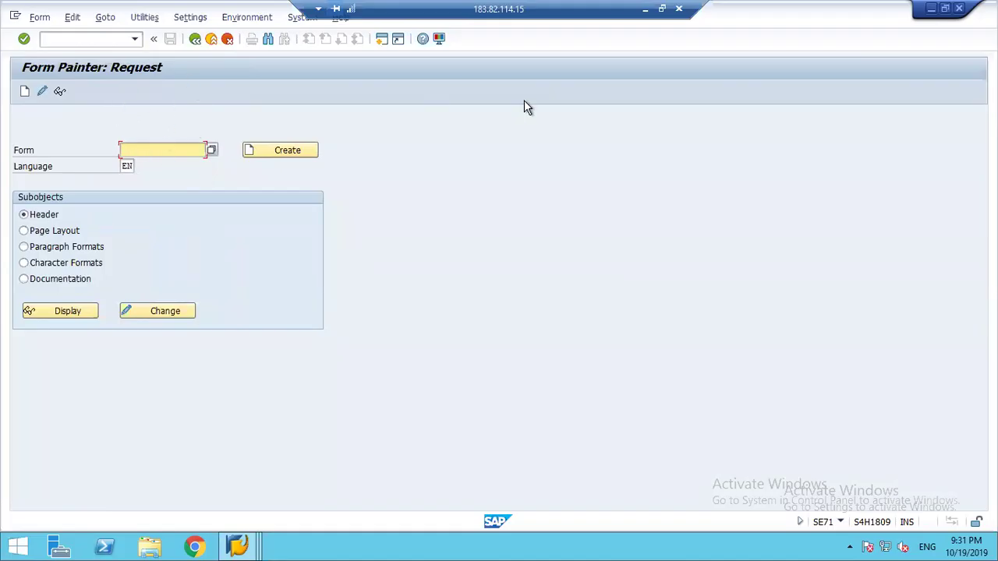
pyautogui.click(195, 39)
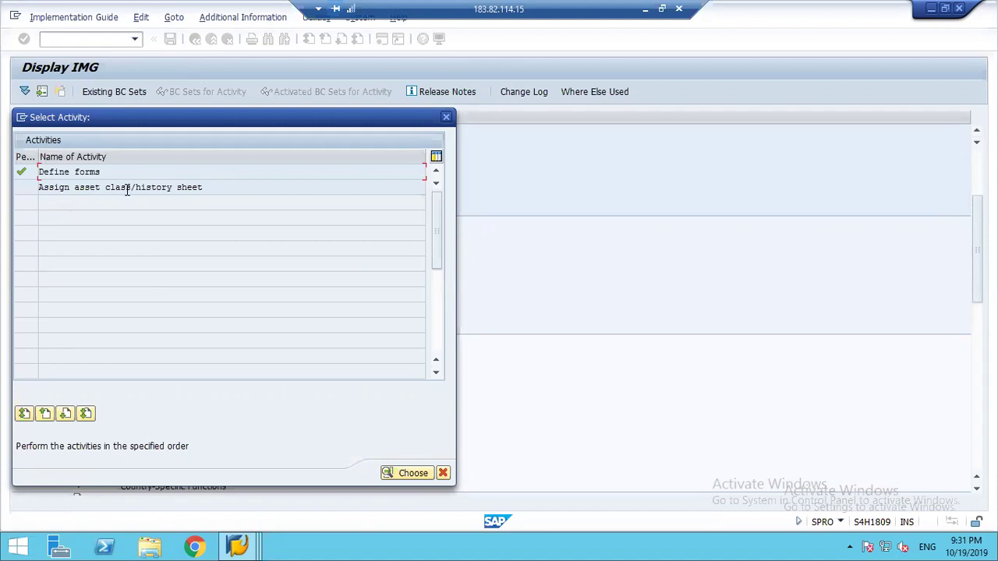
# Open Assign asset class/history sheet and copy the layout set name FIAA_F001 from class 3000, Fixtures and fittings.
pyautogui.doubleClick(127, 187)
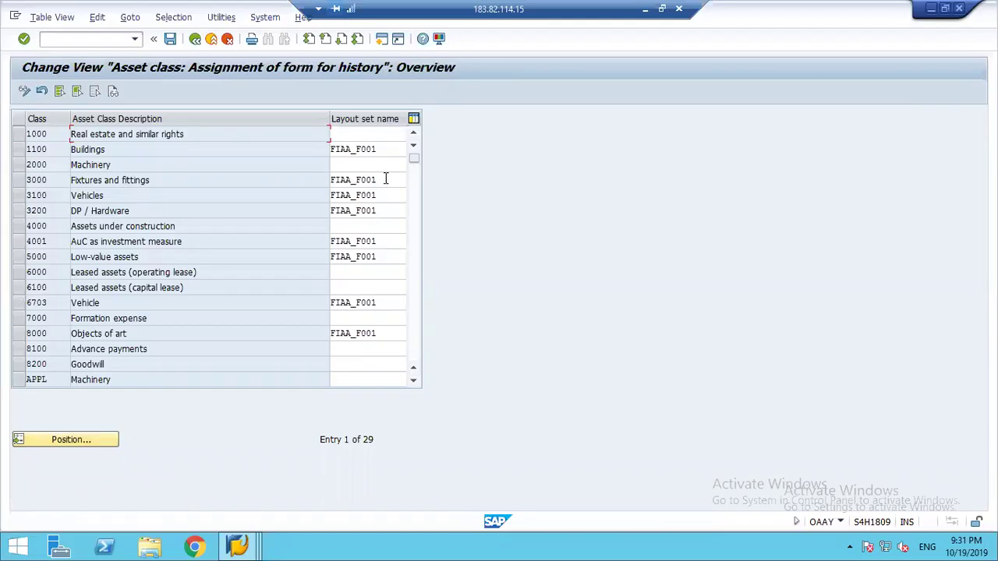
pyautogui.moveTo(384, 179); pyautogui.dragTo(325, 180)
pyautogui.hotkey('ctrl', 'c')
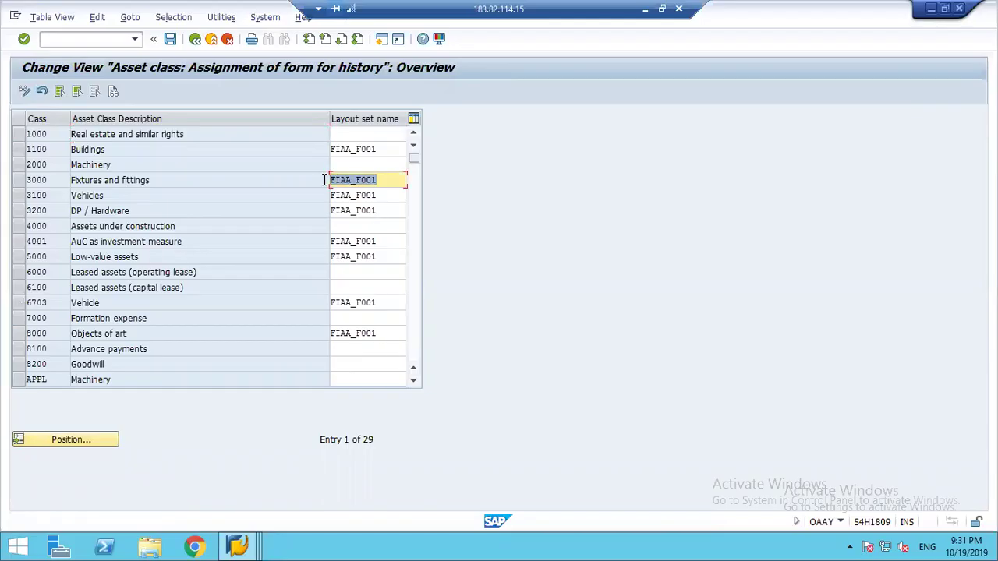
pyautogui.click(326, 180)
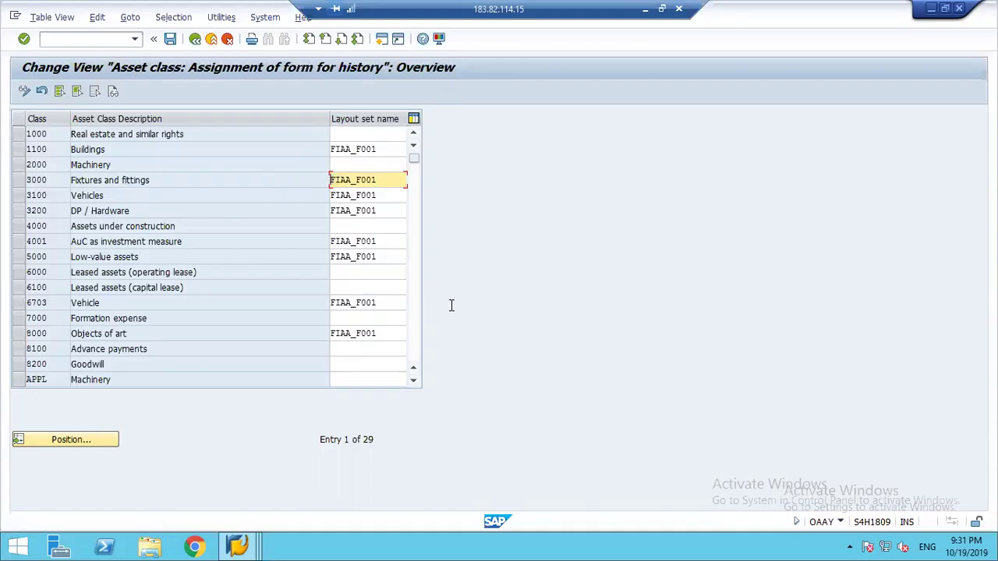
# Assign layout set FIAA_F001 to asset classes X100 through X700, Z1000 and Z5757, and save the assignments.
pyautogui.scroll(-6, 422, 337)
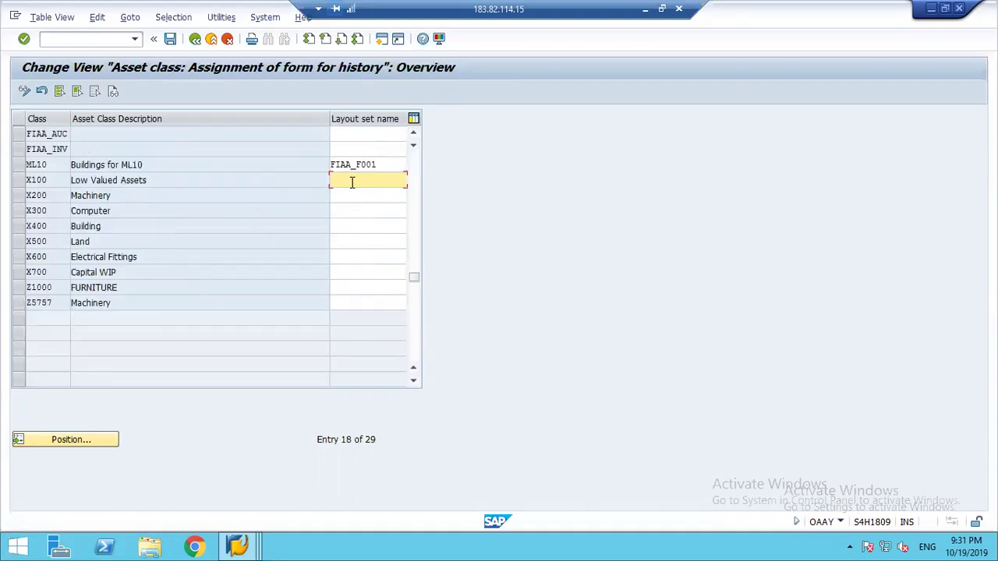
pyautogui.hotkey('ctrl', 'v')
pyautogui.press('Down')
pyautogui.hotkey('ctrl', 'v')
pyautogui.press('Down')
pyautogui.hotkey('ctrl', 'v')
pyautogui.press('Down')
pyautogui.hotkey('ctrl', 'v')
pyautogui.press('Down')
pyautogui.hotkey('ctrl', 'v')
pyautogui.press('Down')
pyautogui.hotkey('ctrl', 'v')
pyautogui.press('Down')
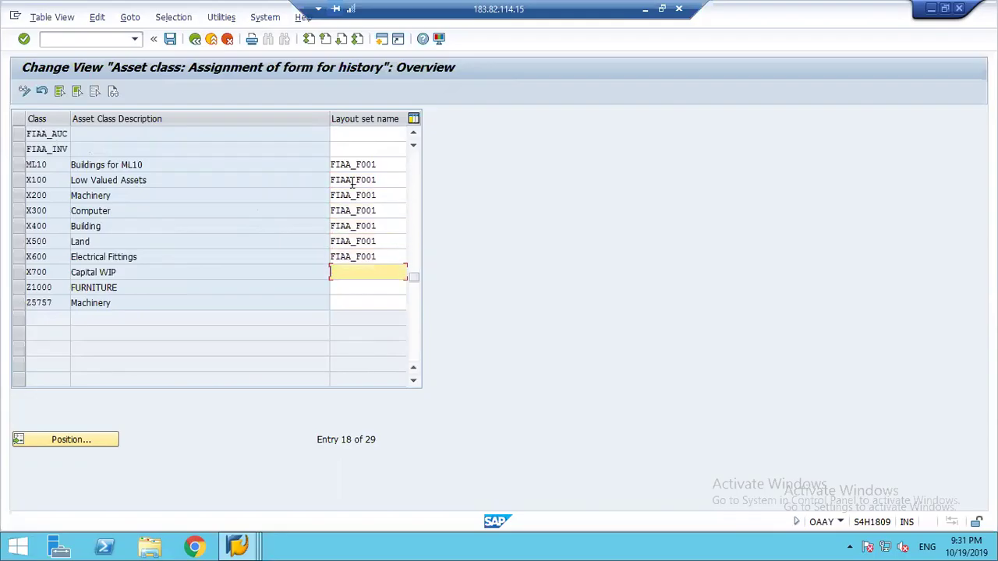
pyautogui.hotkey('ctrl', 'v')
pyautogui.press('Down')
pyautogui.hotkey('ctrl', 'v')
pyautogui.press('Down')
pyautogui.hotkey('ctrl', 'v')
pyautogui.hotkey('ctrl', 's')
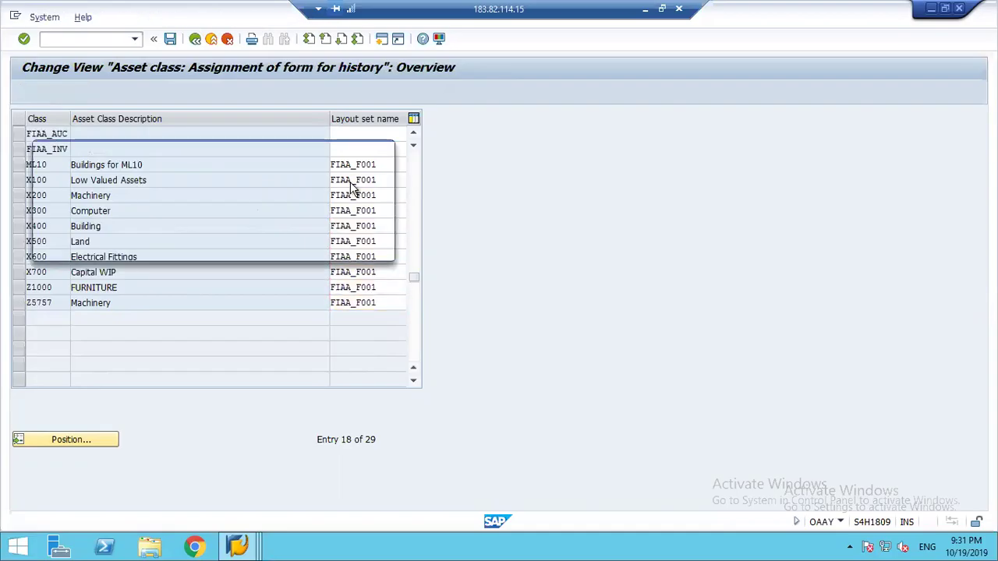
pyautogui.click(215, 248)
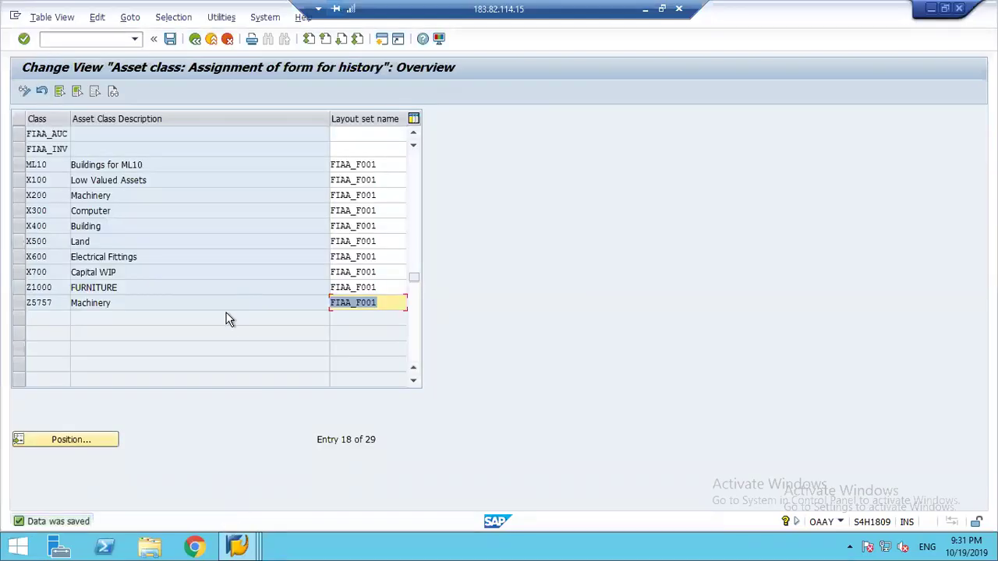
# Leave the form assignment view, switch back to the group asset creation session and exit it without saving the group asset.
pyautogui.click(195, 40)
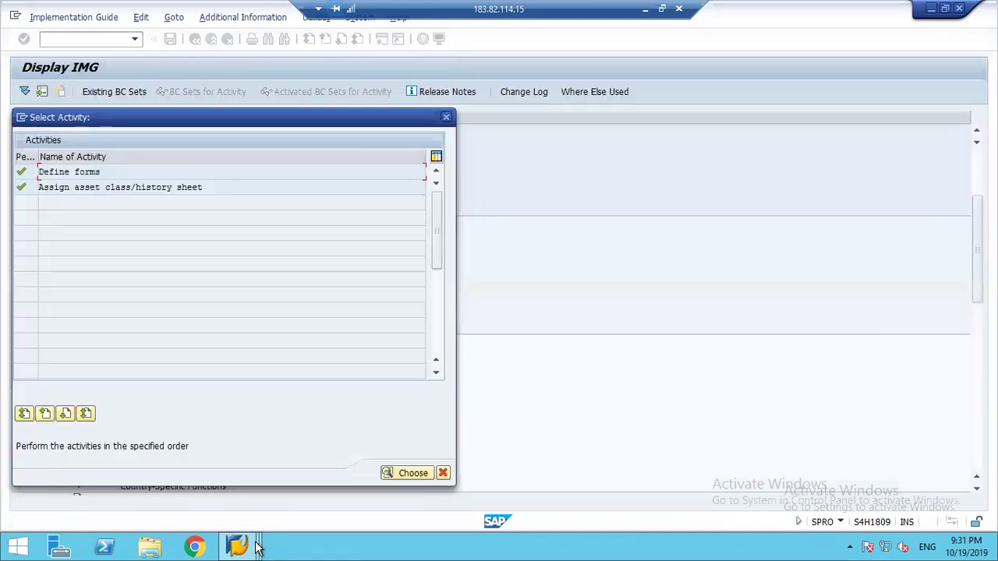
pyautogui.click(257, 548)
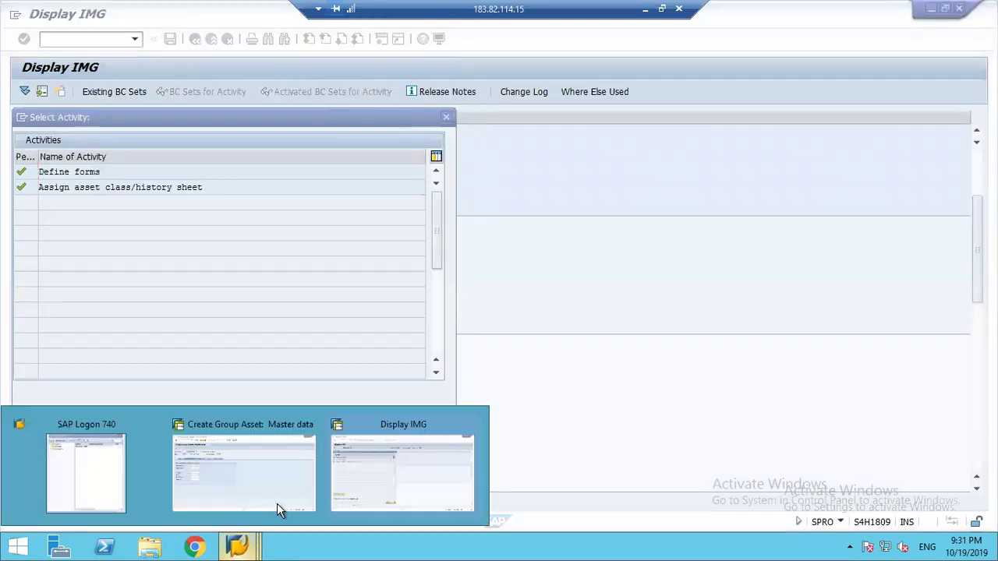
pyautogui.click(259, 483)
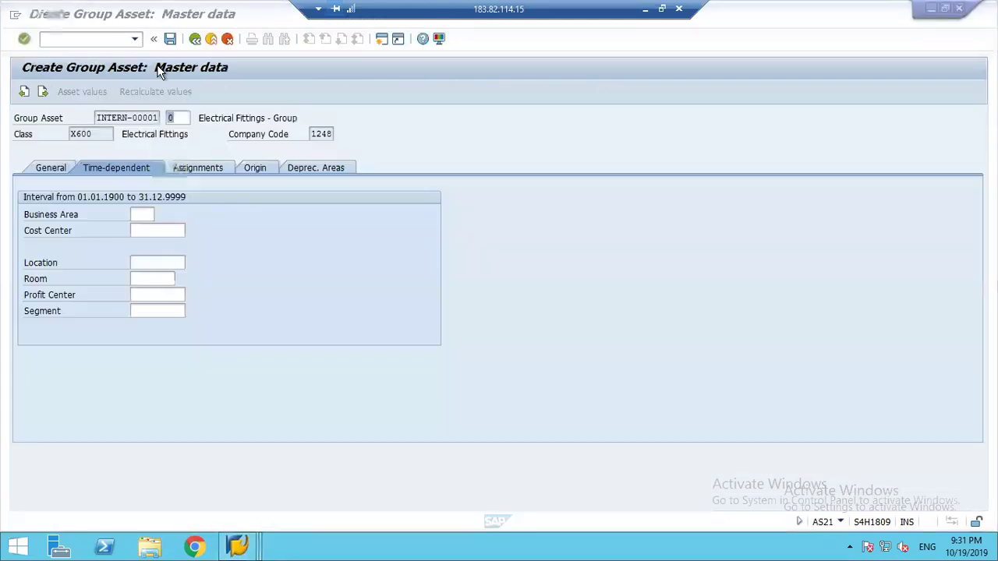
pyautogui.click(211, 38)
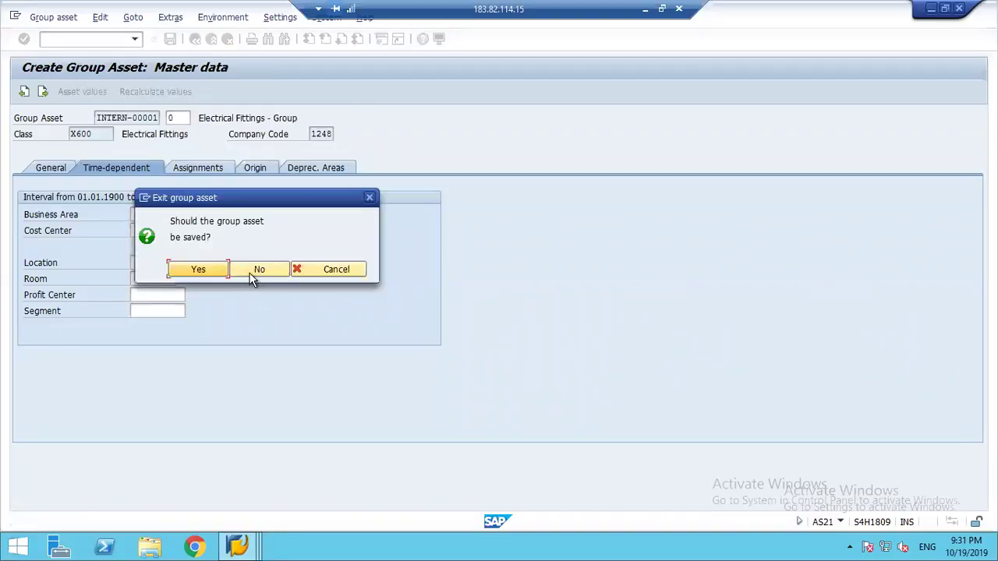
pyautogui.click(253, 277)
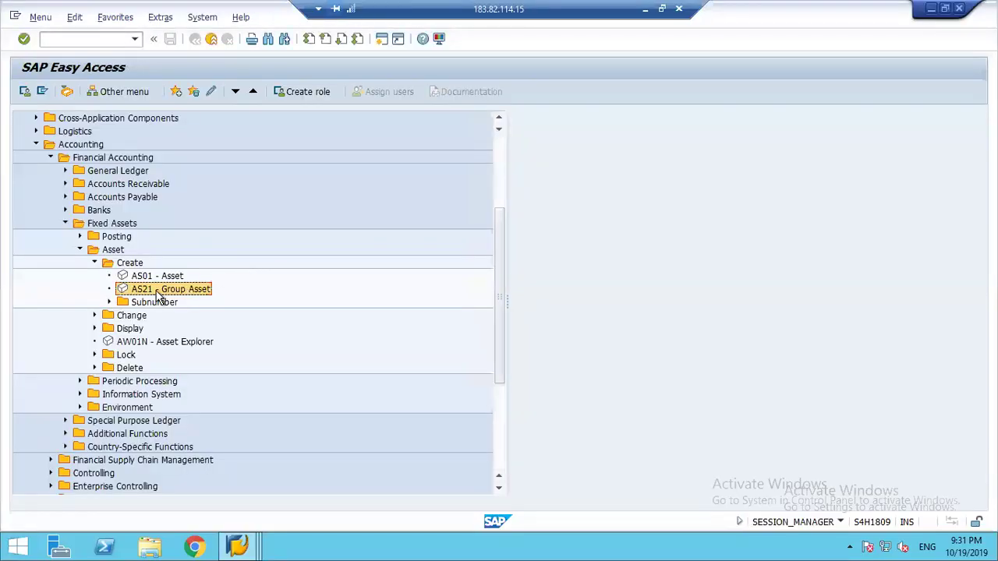
# Restart AS21 - Group Asset for class X600 in company code 1248 and enter "Electrical Fittings - Group" in the first description line.
pyautogui.doubleClick(156, 294)
pyautogui.press('Return')
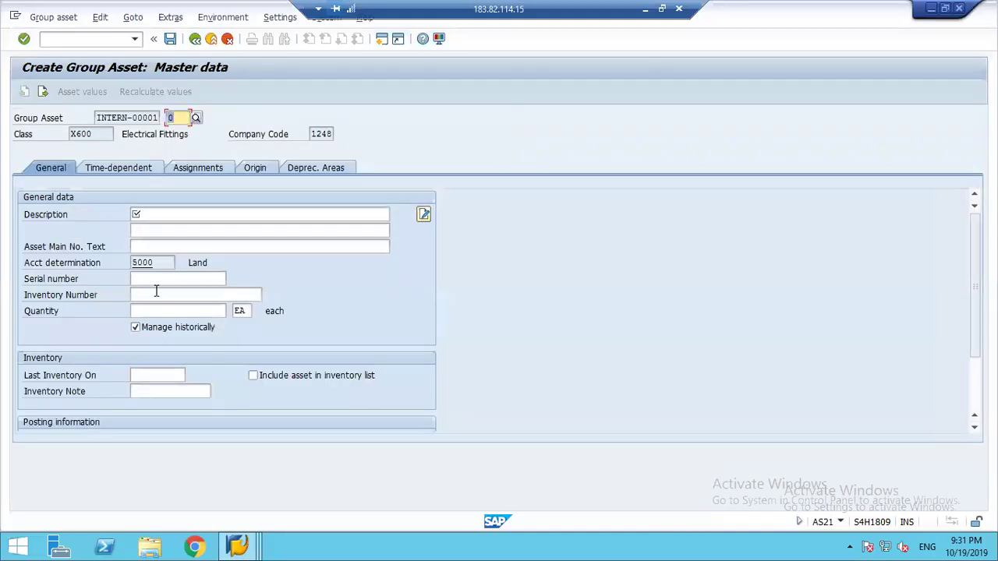
pyautogui.click(149, 230)
pyautogui.click(143, 218)
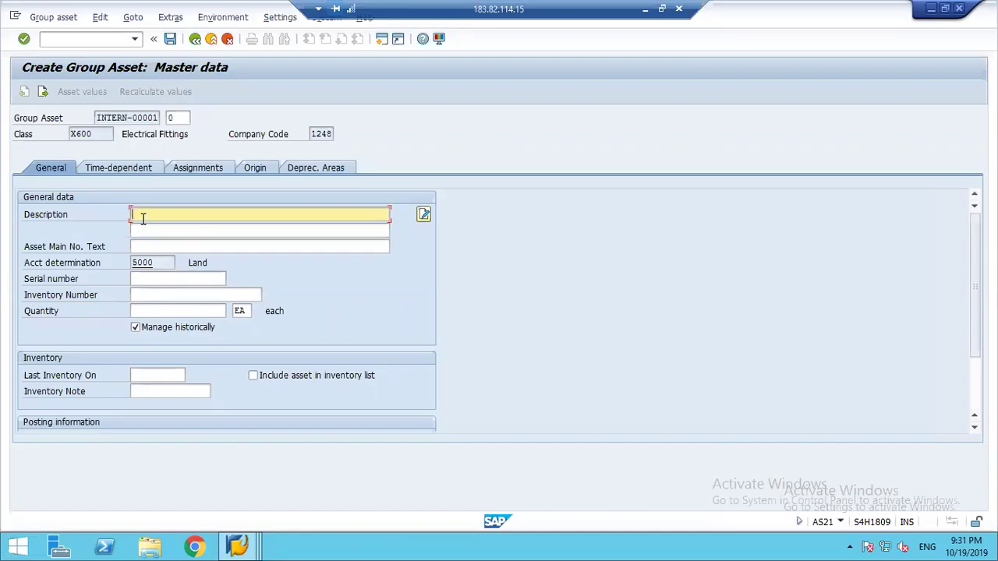
pyautogui.doubleClick(143, 218)
pyautogui.press('Down')
pyautogui.press('Return')
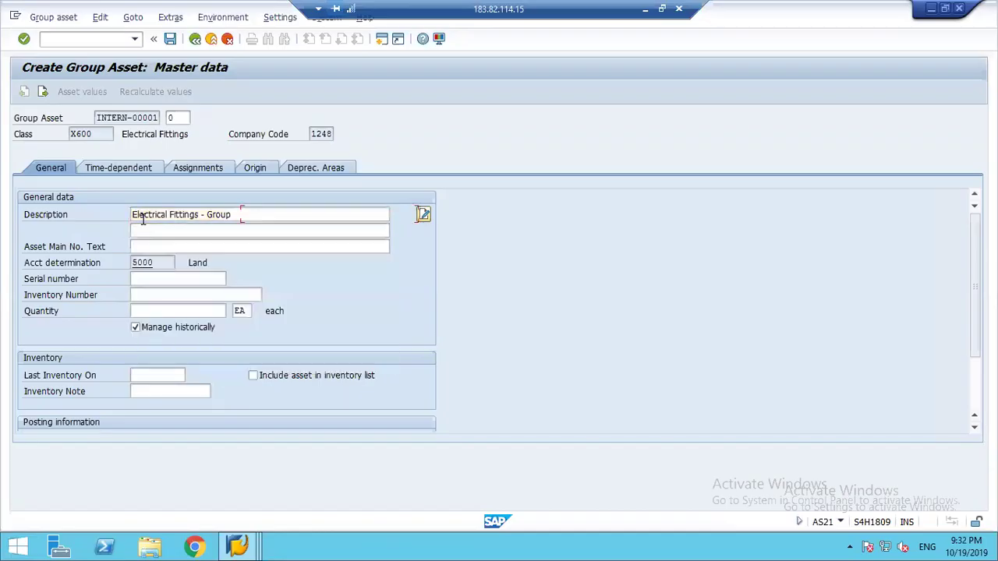
# Enter "Electrical Fittings - Group" in the second description line and in the Asset Main No. Text of the group asset.
pyautogui.press('Tab')
pyautogui.press('Down')
pyautogui.press('Return')
pyautogui.press('Tab')
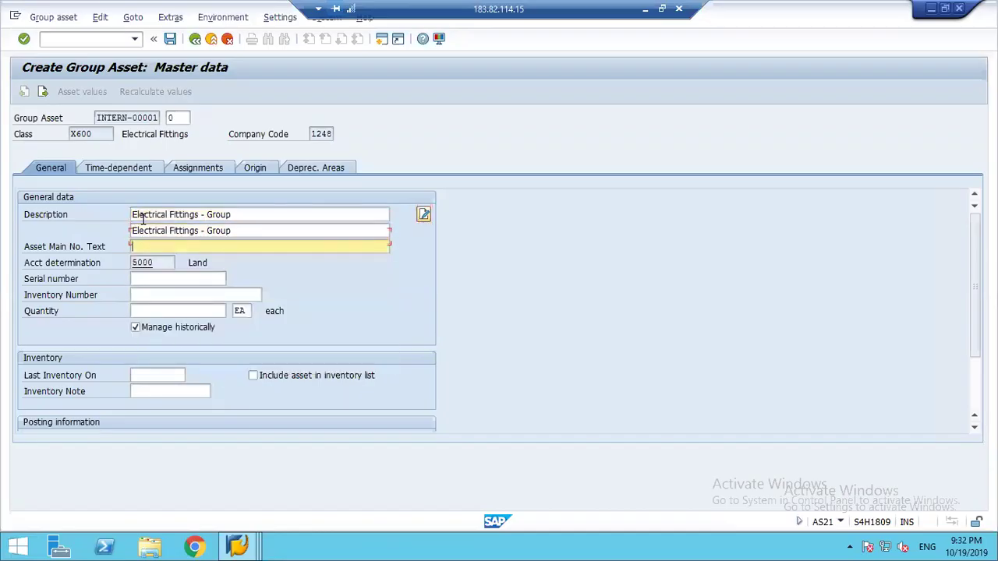
pyautogui.press('Down')
pyautogui.press('Down')
pyautogui.press('Return')
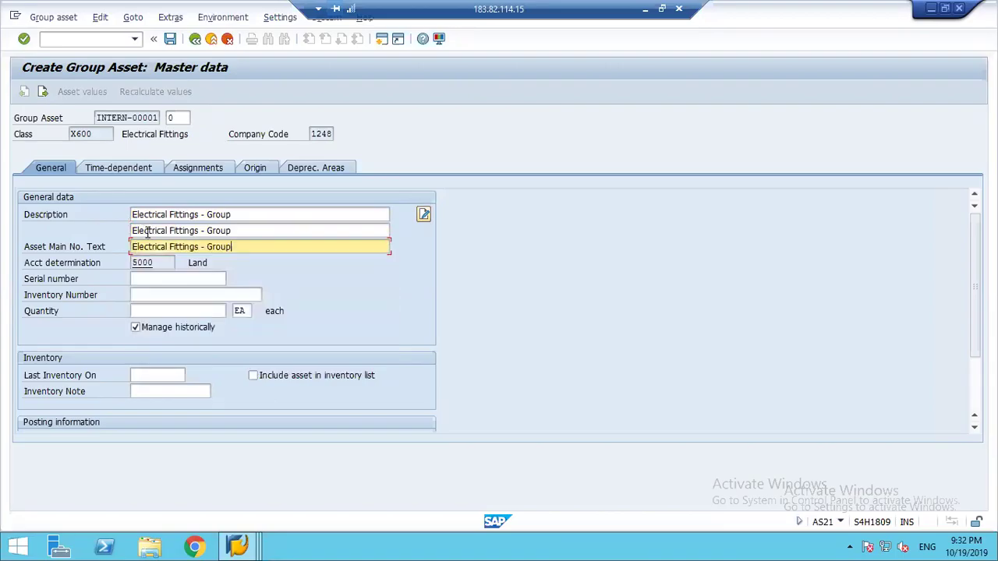
# Assign cost center 1000 in the time-dependent data of the group asset.
pyautogui.click(109, 167)
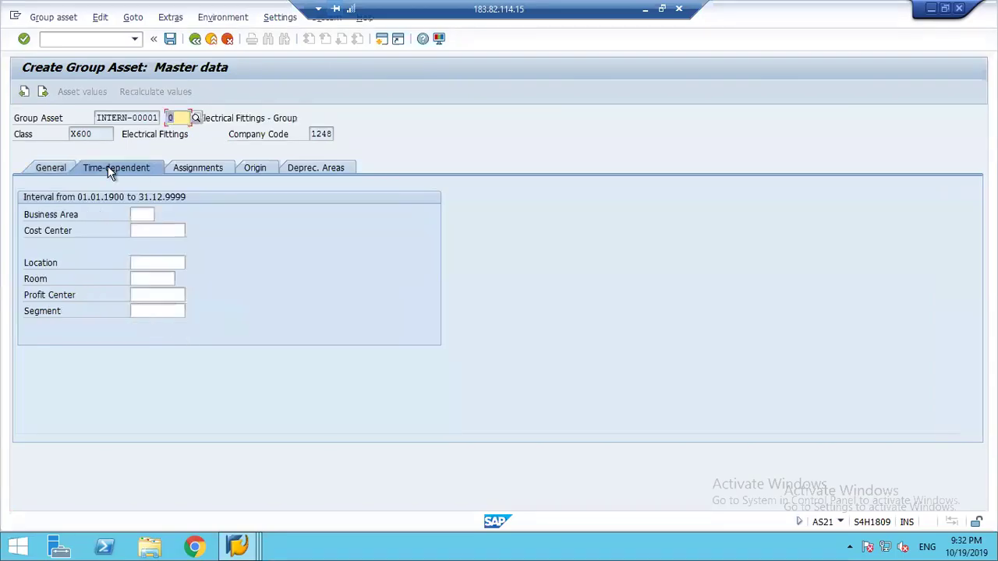
pyautogui.click(158, 231)
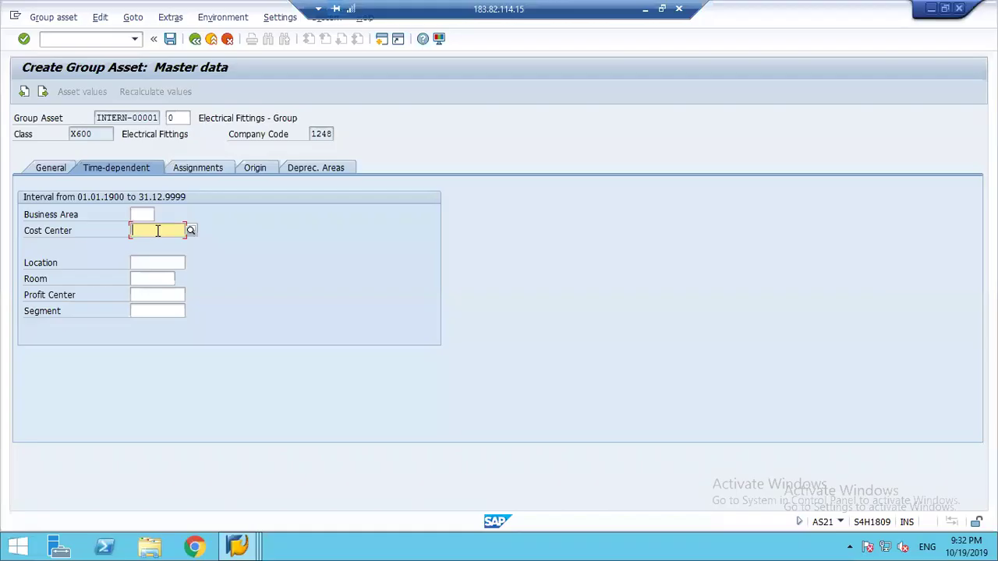
pyautogui.write('1000')
pyautogui.press('Tab')
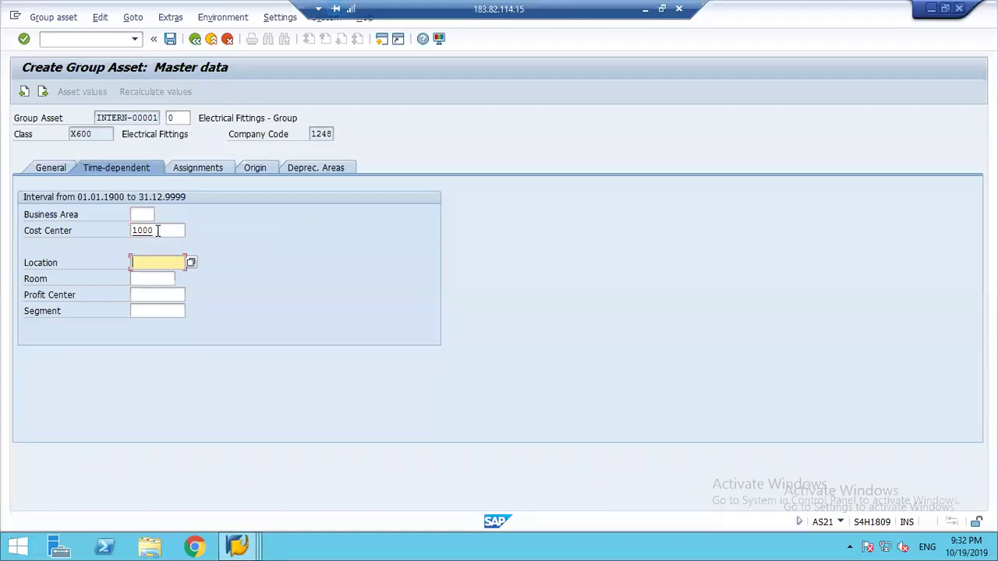
# Set depreciation area 01 of the group asset to key GL20 with a useful life of 10 years, and save the asset.
pyautogui.click(299, 168)
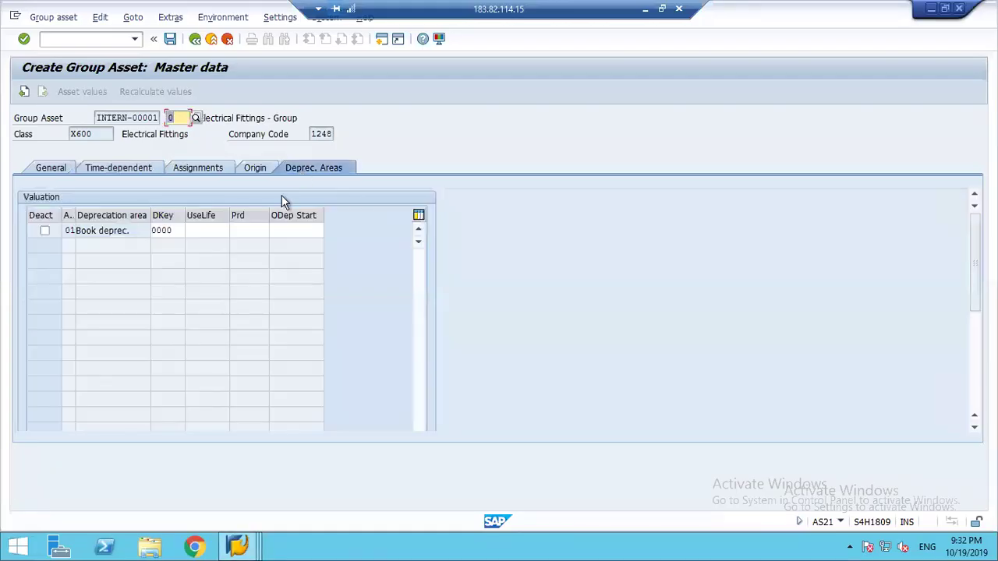
pyautogui.click(176, 231)
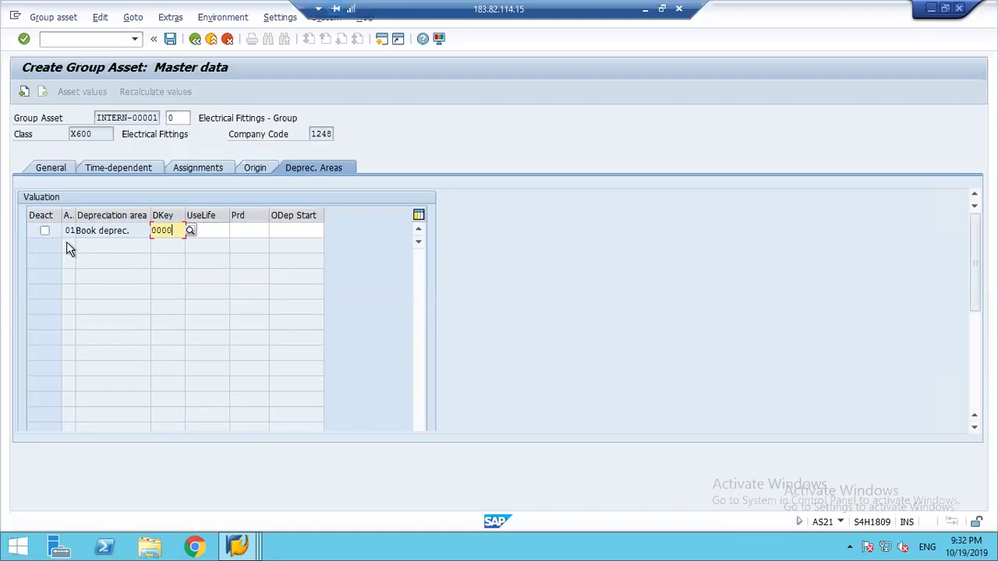
pyautogui.press('BackSpace')
pyautogui.press('BackSpace')
pyautogui.press('BackSpace')
pyautogui.press('BackSpace')
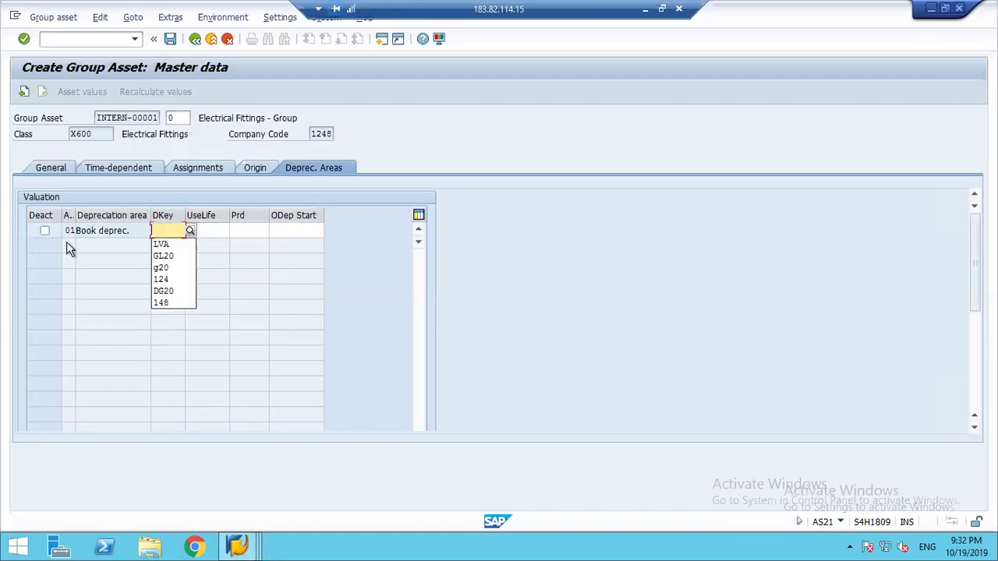
pyautogui.write('gl20')
pyautogui.press('Tab')
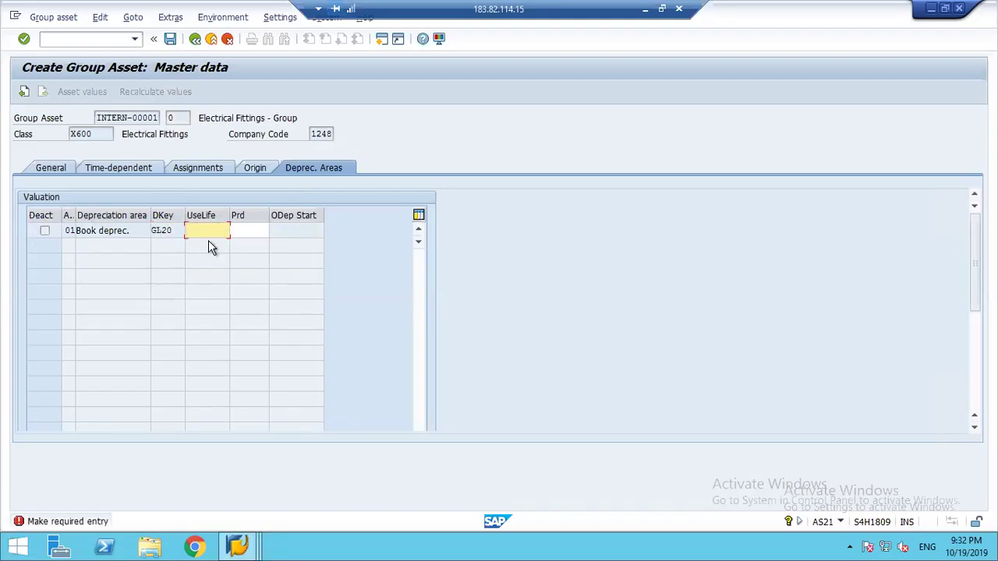
pyautogui.press('Return')
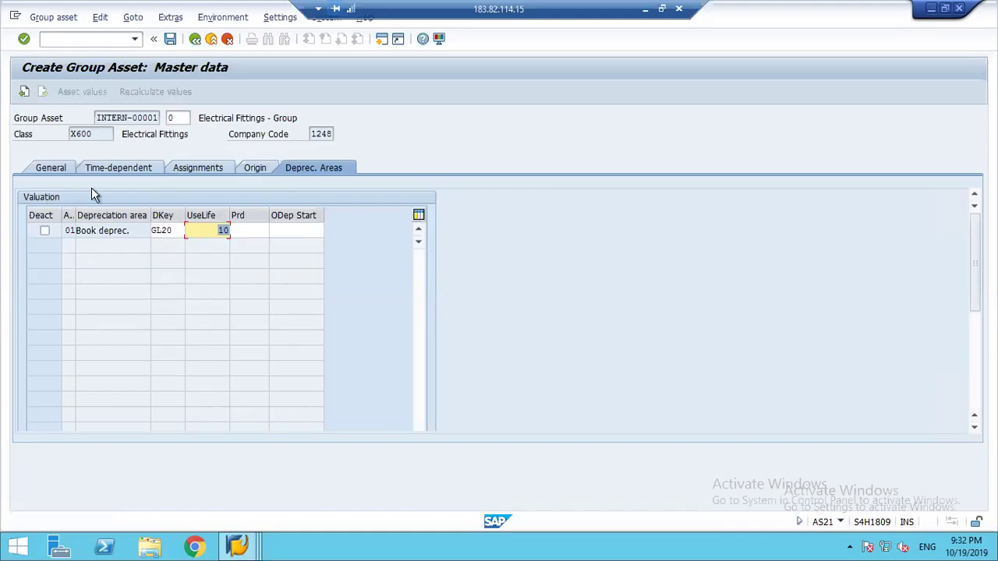
pyautogui.click(170, 39)
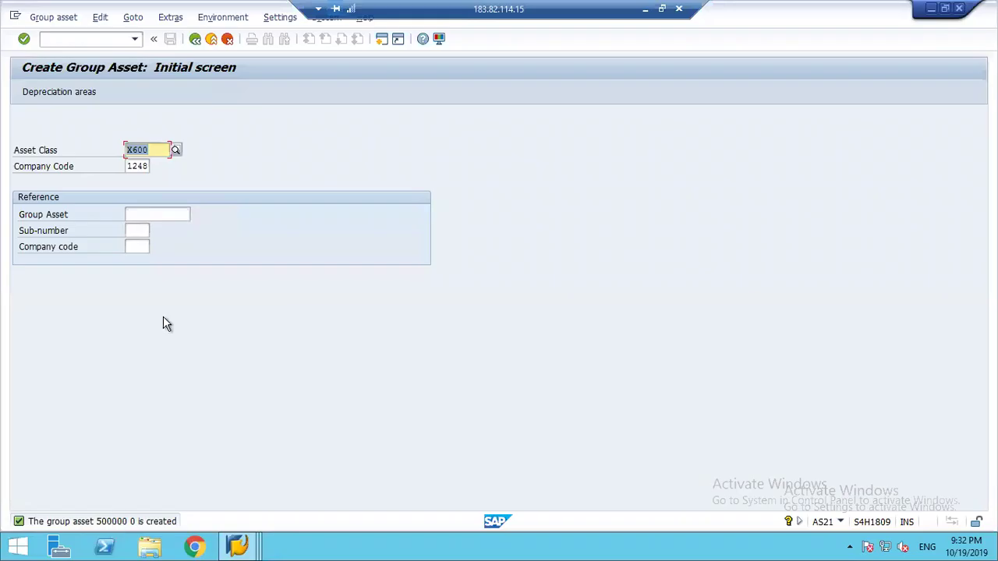
# Leave group asset creation and start ABZON - Acquis. w/Autom. Offsetting Entry from the external acquisition postings of Fixed Assets.
pyautogui.click(210, 39)
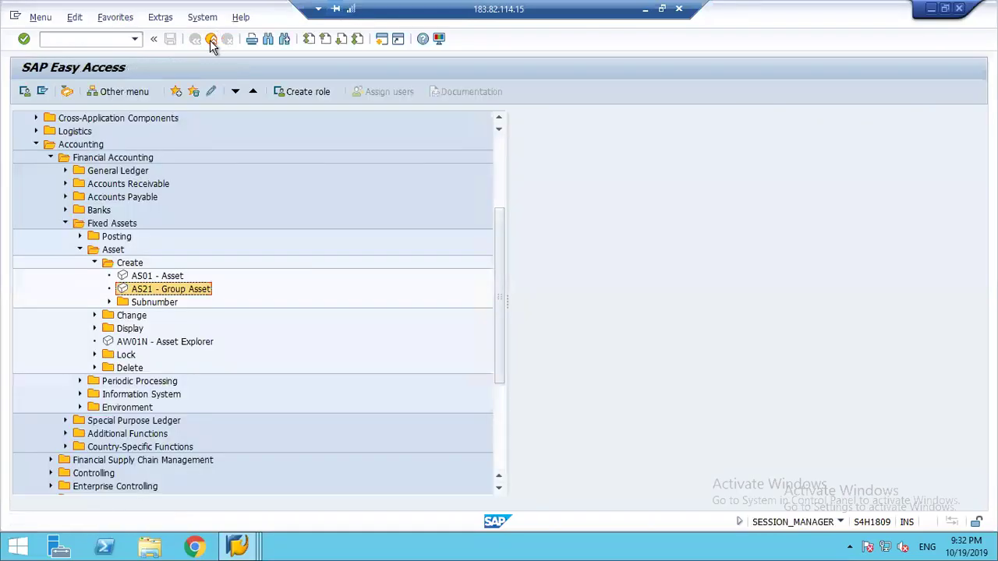
pyautogui.click(80, 250)
pyautogui.click(80, 238)
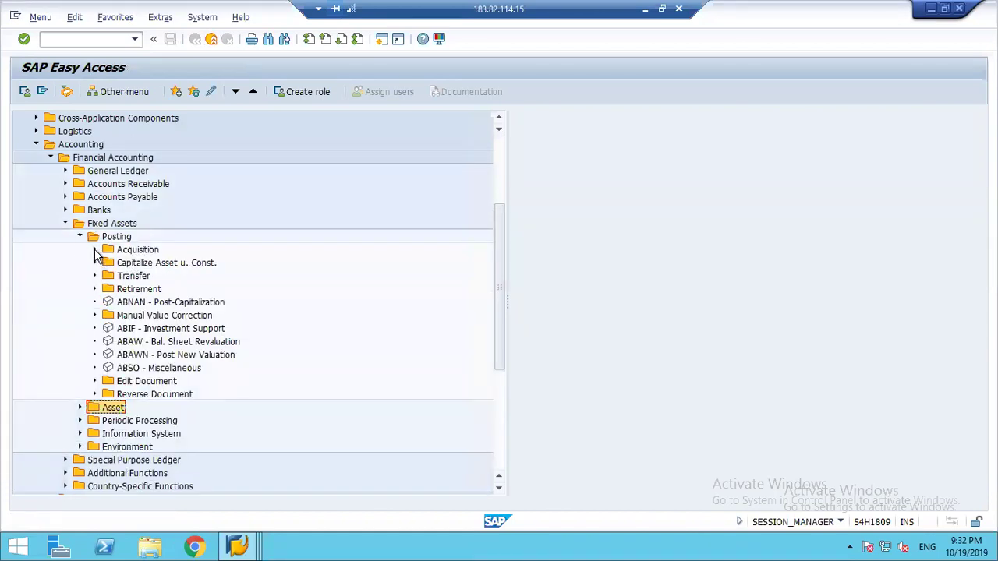
pyautogui.click(95, 249)
pyautogui.click(167, 292)
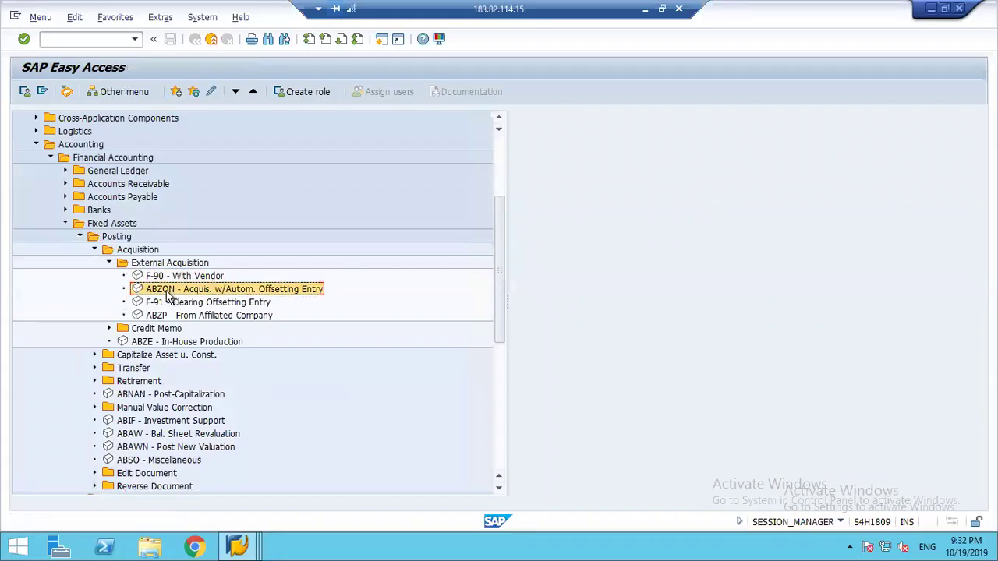
pyautogui.doubleClick(167, 294)
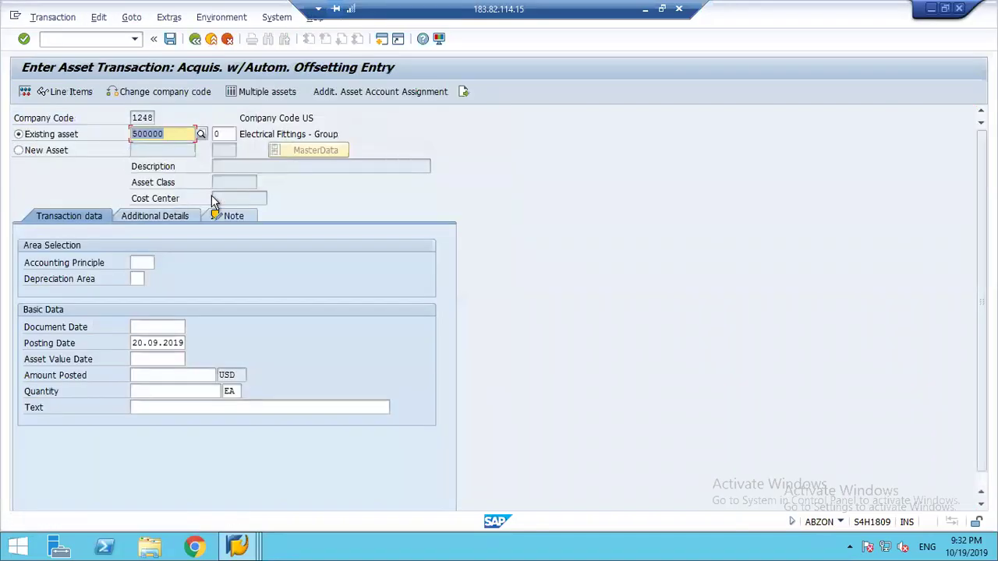
# Enter 01.11.2019 as document, posting and asset value date for the group asset acquisition, with an amount posted of 10000 USD.
pyautogui.click(146, 328)
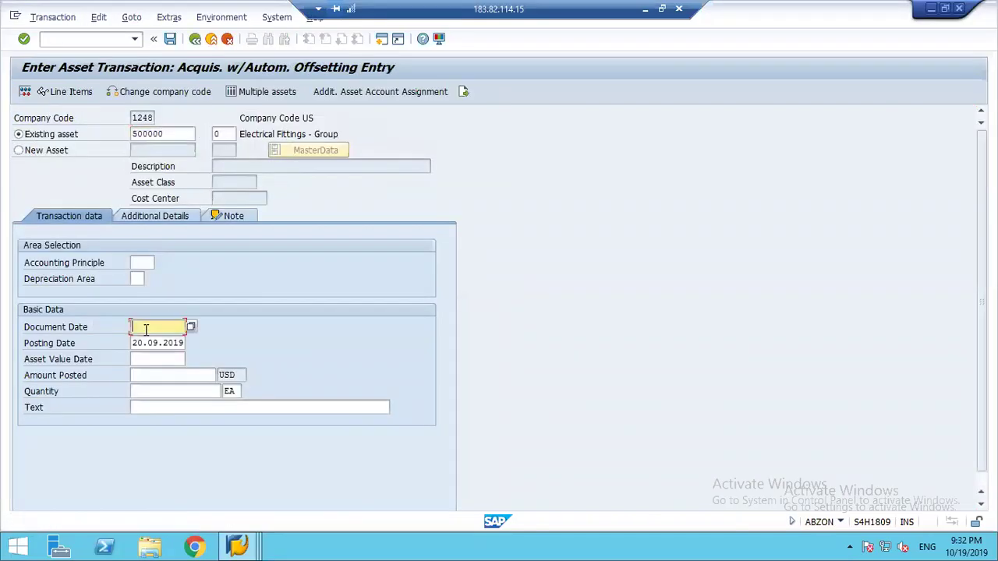
pyautogui.click(145, 328)
pyautogui.press('Down')
pyautogui.press('Tab')
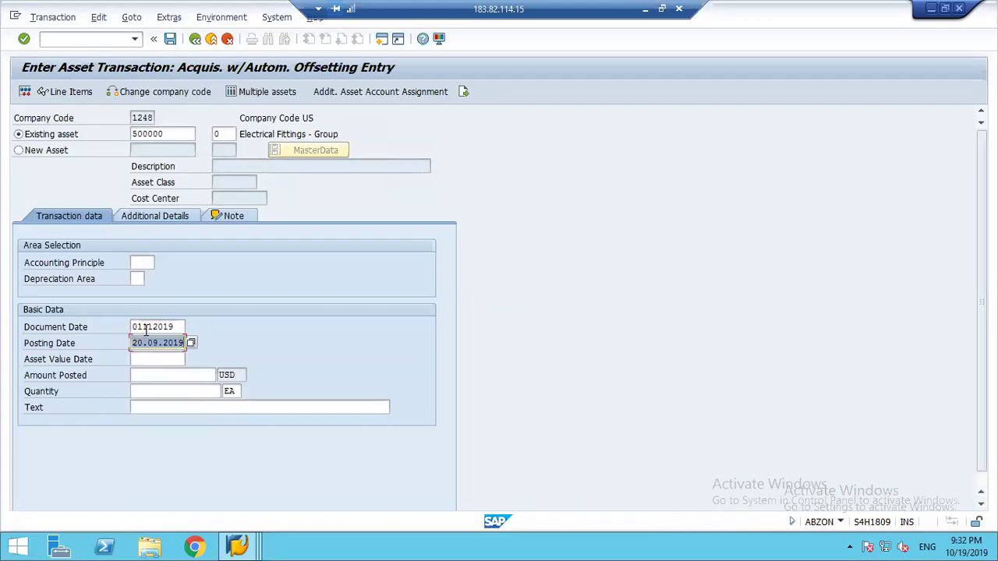
pyautogui.press('BackSpace')
pyautogui.press('Down')
pyautogui.press('Tab')
pyautogui.press('BackSpace')
pyautogui.press('Down')
pyautogui.press('Return')
pyautogui.press('Tab')
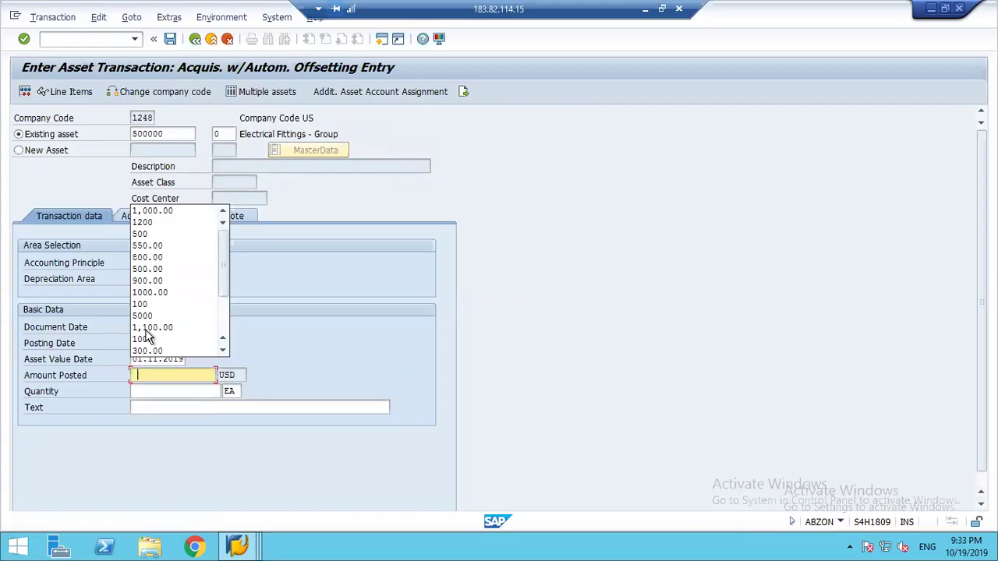
pyautogui.write('10000')
pyautogui.press('Tab')
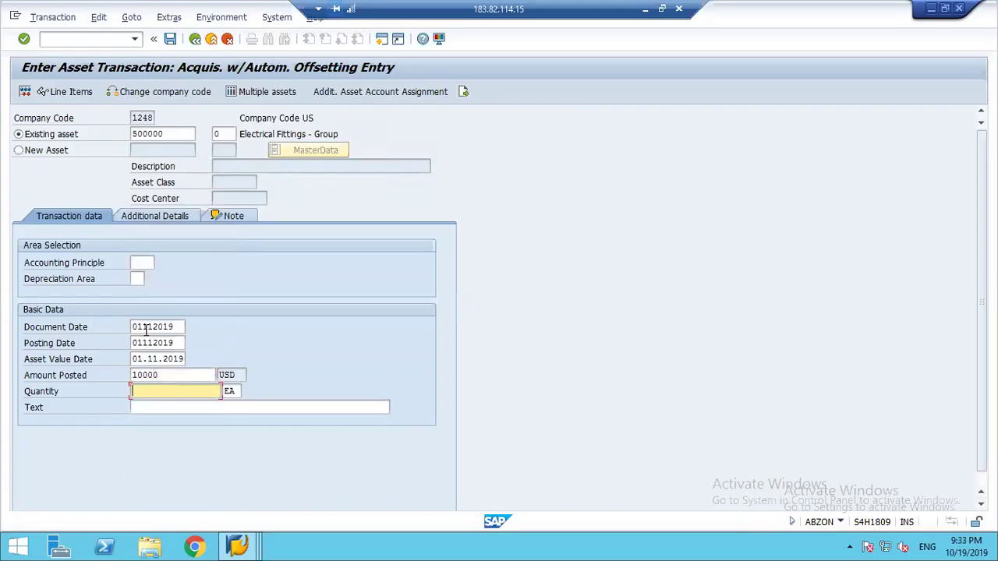
# Enter offsetting account 246000 in the additional details and try to simulate the acquisition posting on the group asset.
pyautogui.click(143, 218)
pyautogui.click(164, 293)
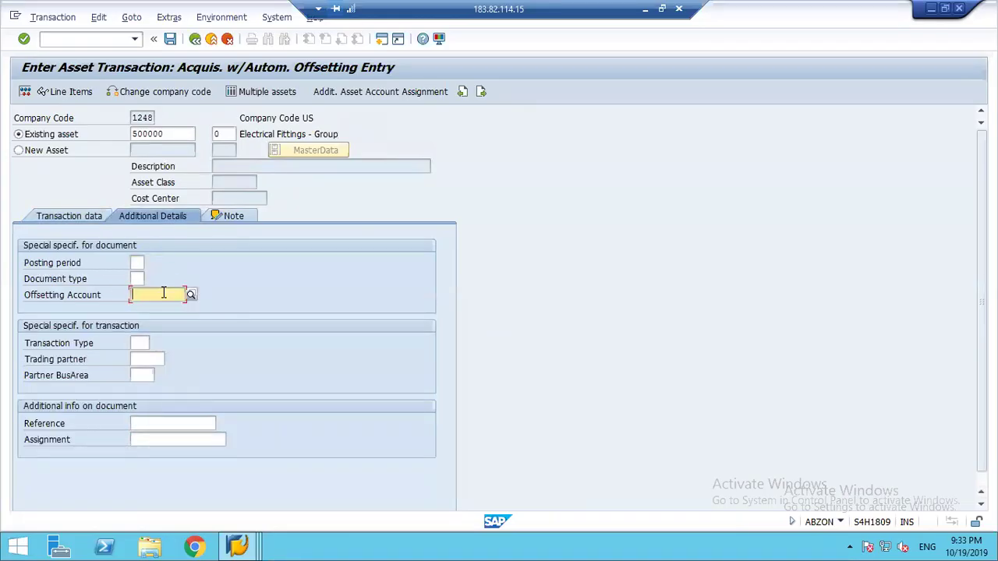
pyautogui.press('Down')
pyautogui.press('Return')
pyautogui.press('Return')
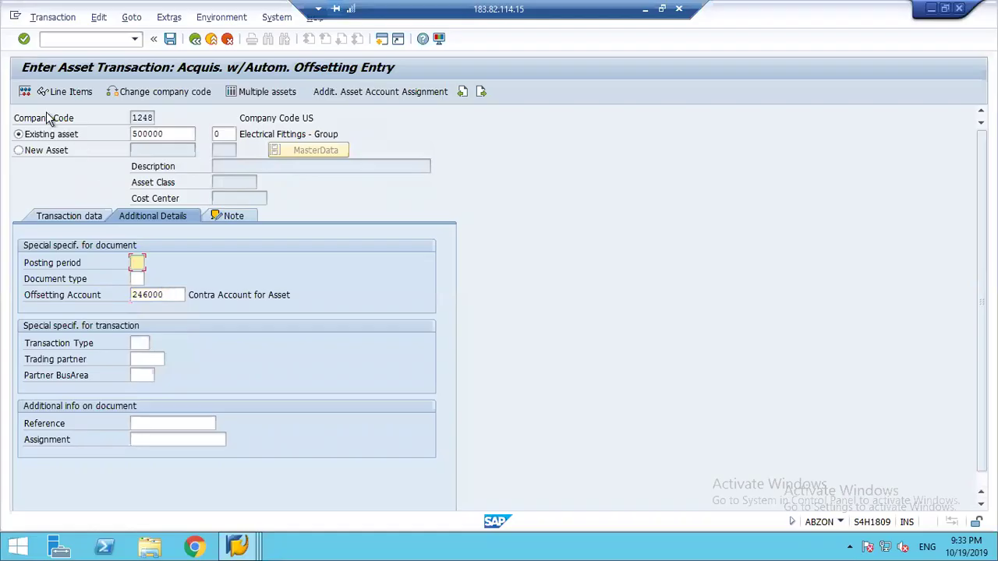
pyautogui.click(24, 93)
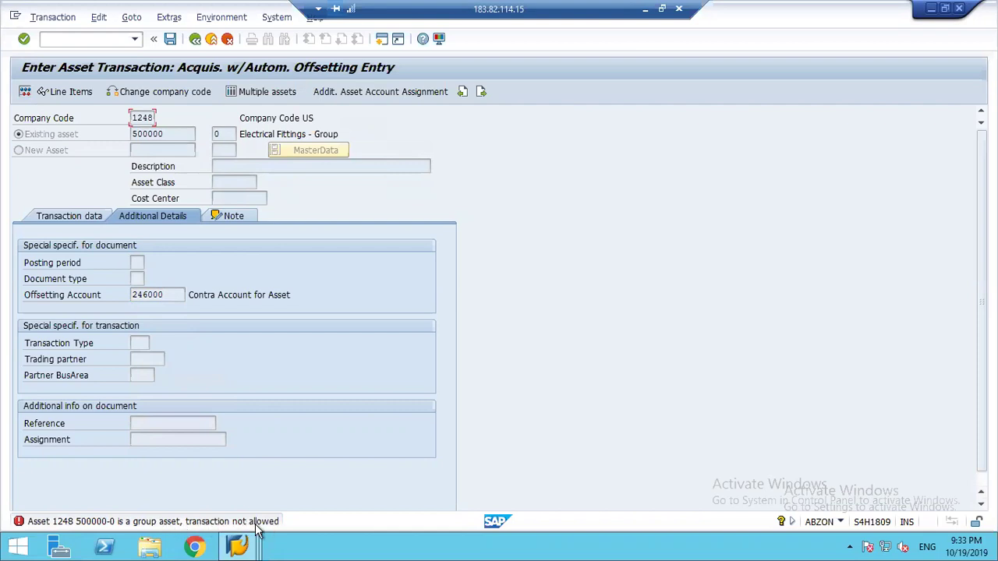
# Open the long text of the posting's error message, examine its diagnosis, and close the help window.
pyautogui.press('Return')
pyautogui.doubleClick(156, 525)
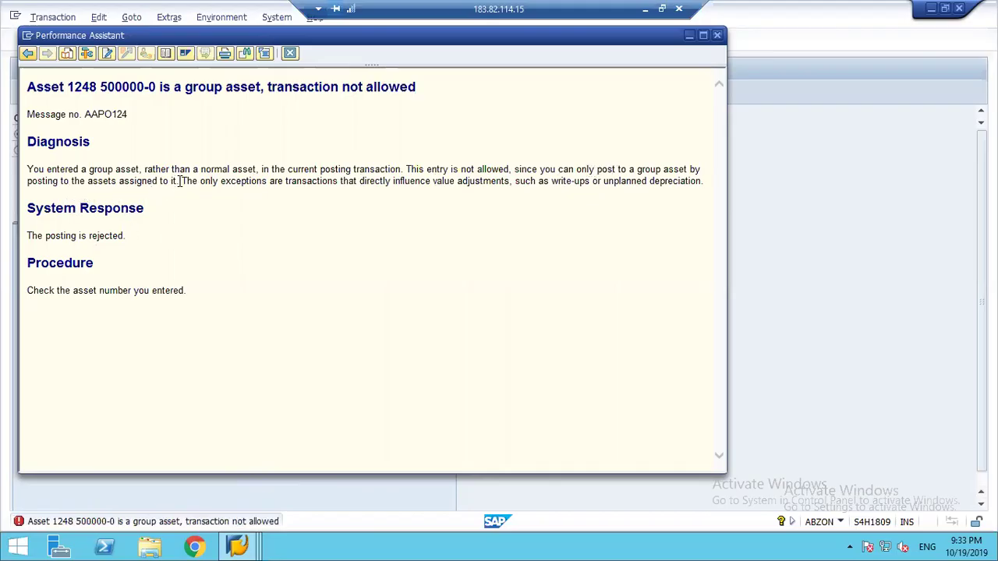
pyautogui.moveTo(178, 181); pyautogui.dragTo(81, 178)
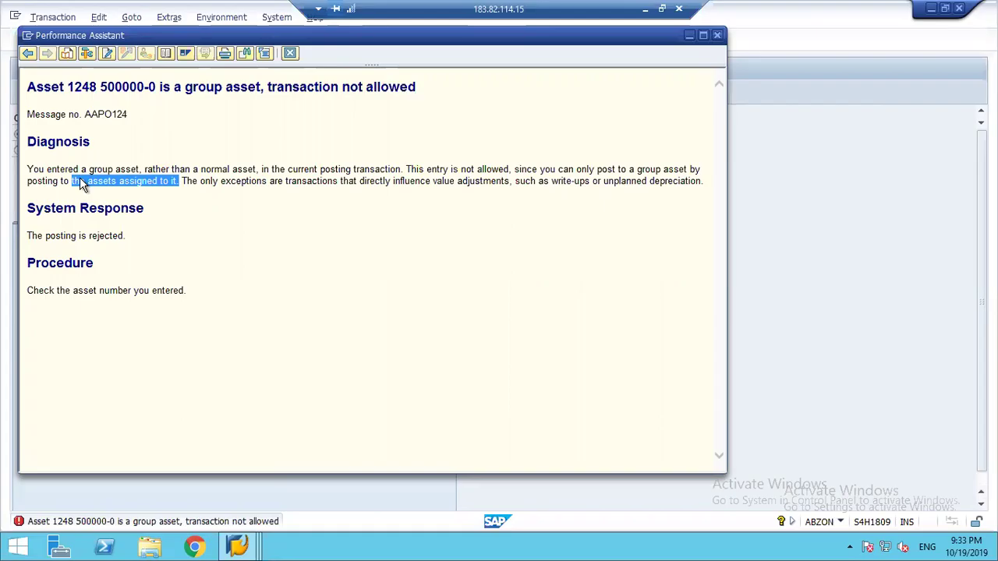
pyautogui.click(290, 53)
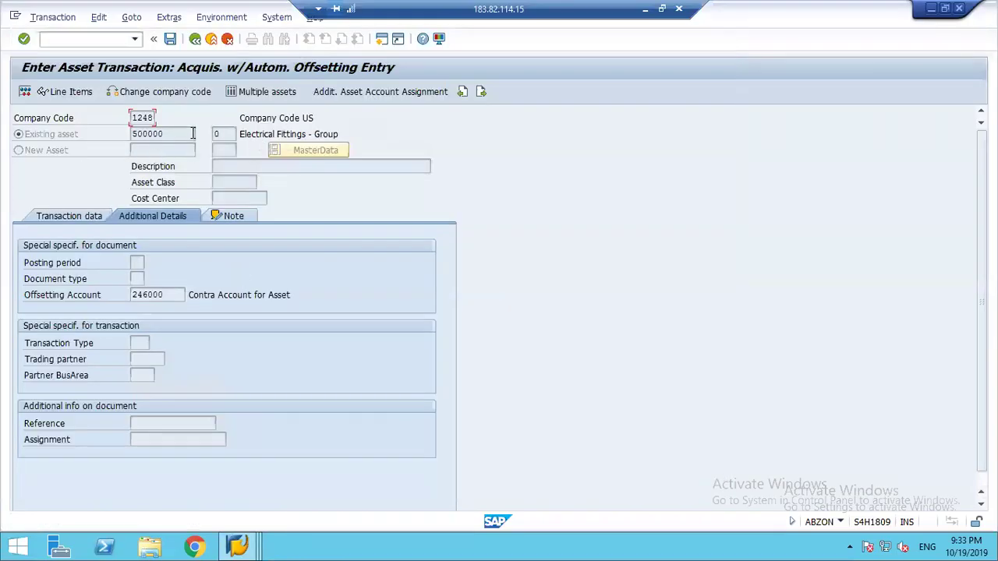
# Cancel the acquisition entry, discarding its data, and return to the SAP Easy Access menu.
pyautogui.click(160, 133)
pyautogui.click(195, 39)
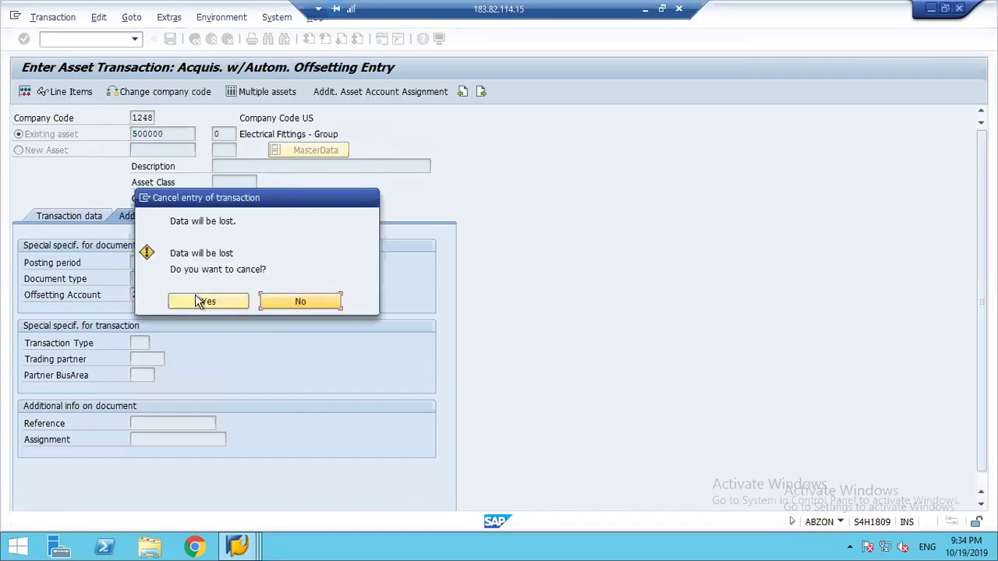
pyautogui.click(204, 301)
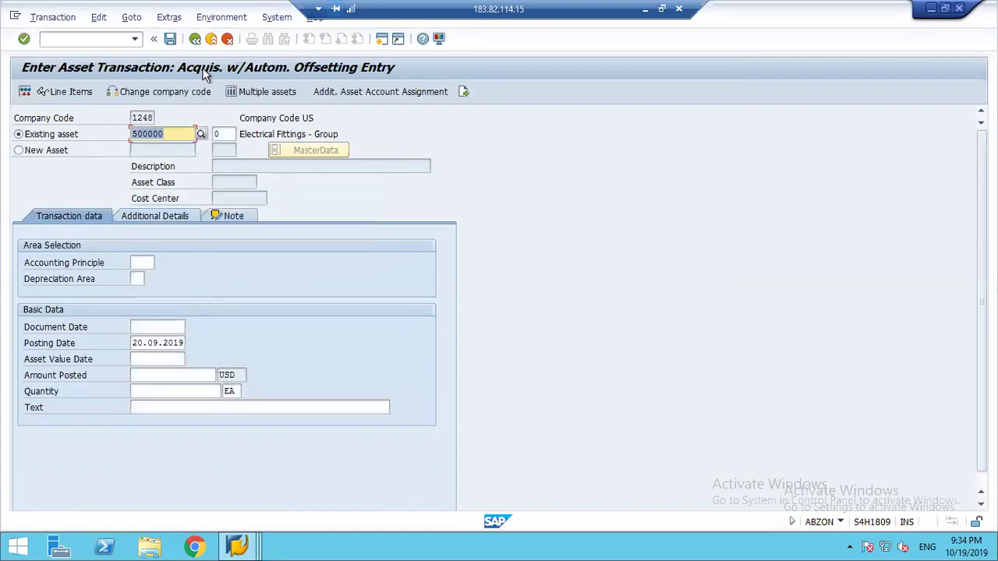
pyautogui.click(209, 40)
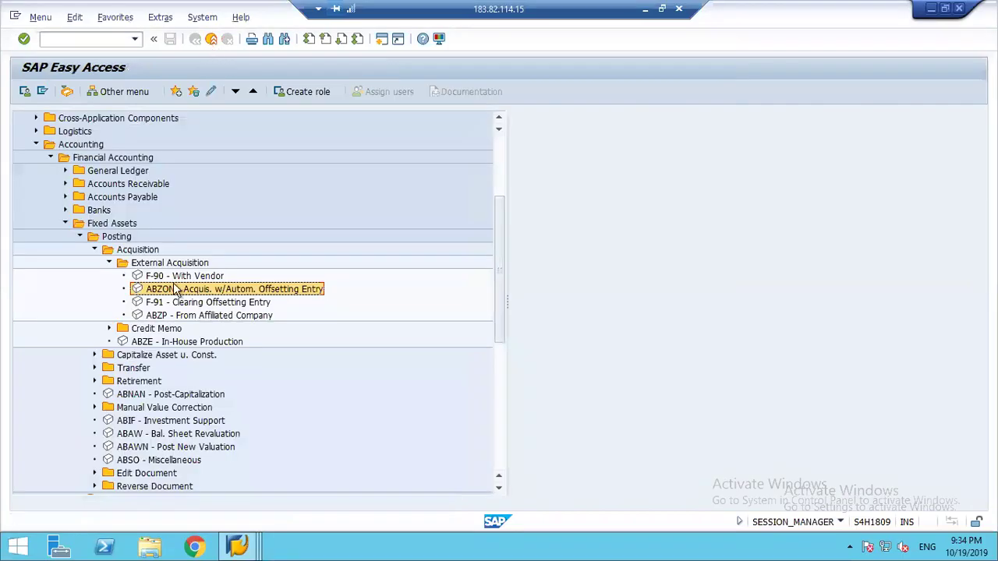
# Start creating a normal asset (AS01) in asset class X600, company code 1248, and proceed to its master data.
pyautogui.click(80, 236)
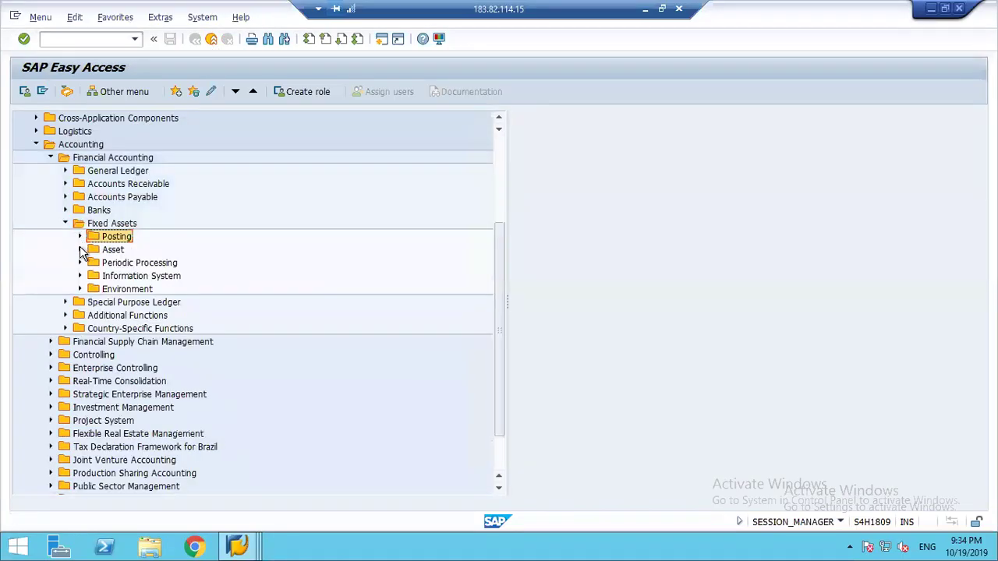
pyautogui.click(79, 250)
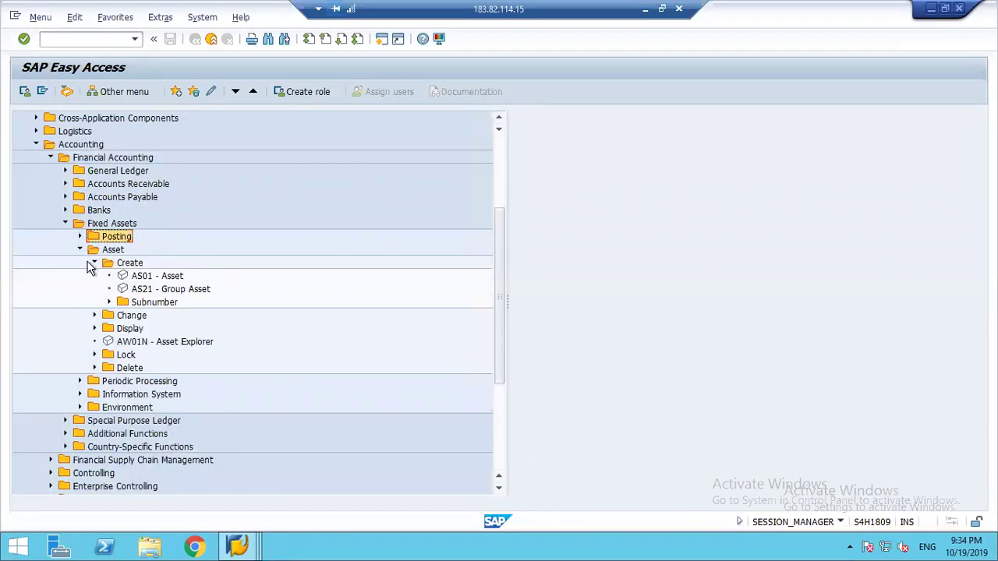
pyautogui.click(148, 278)
pyautogui.click(178, 292)
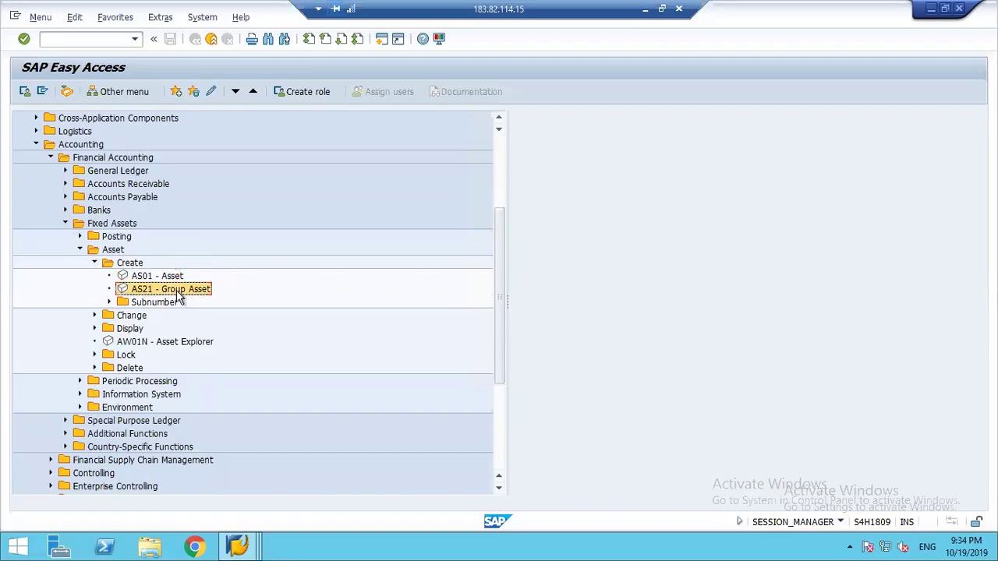
pyautogui.click(156, 281)
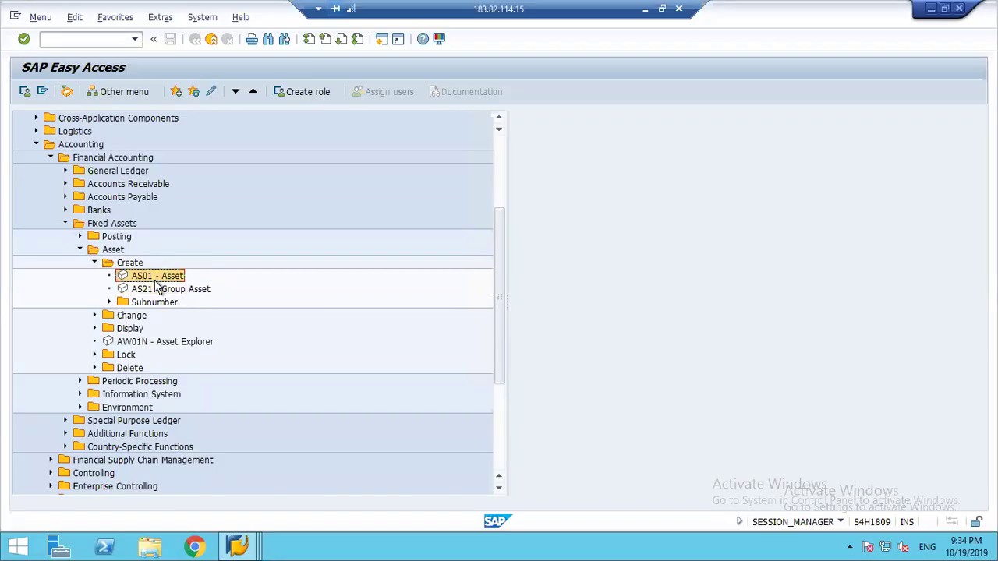
pyautogui.doubleClick(155, 283)
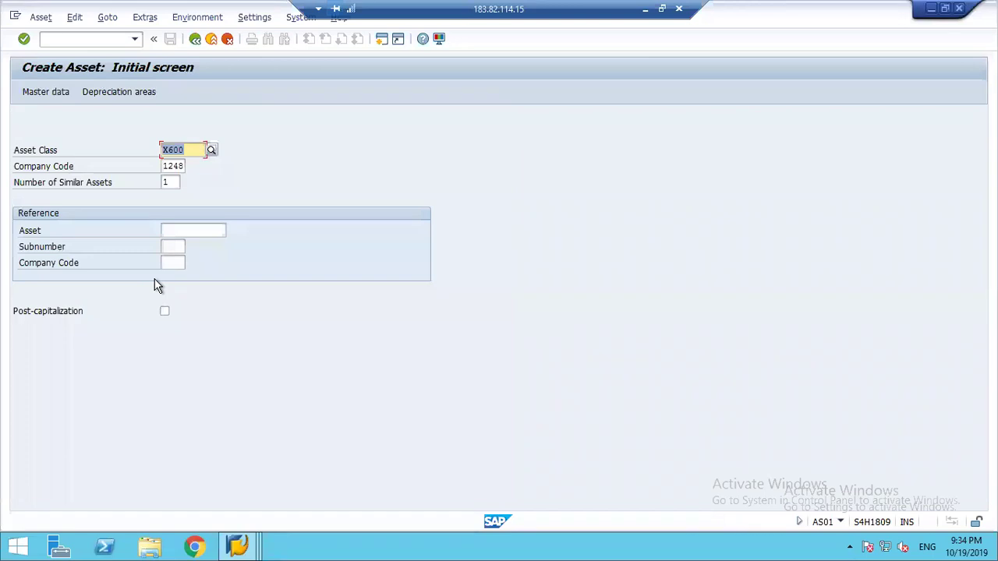
pyautogui.press('Return')
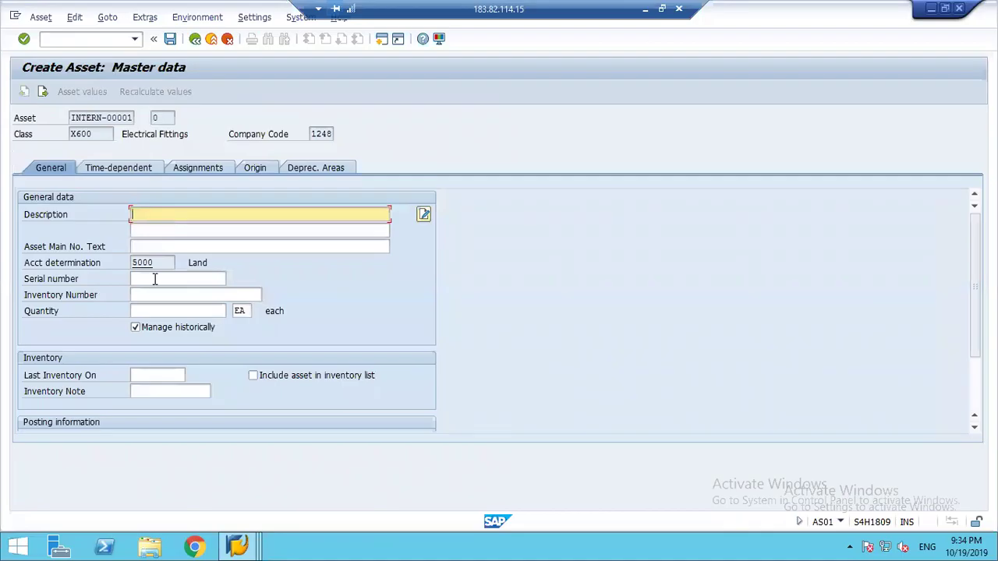
# Enter Electrical 1 in both description lines and the asset main number text of the new asset.
pyautogui.write('Electric')
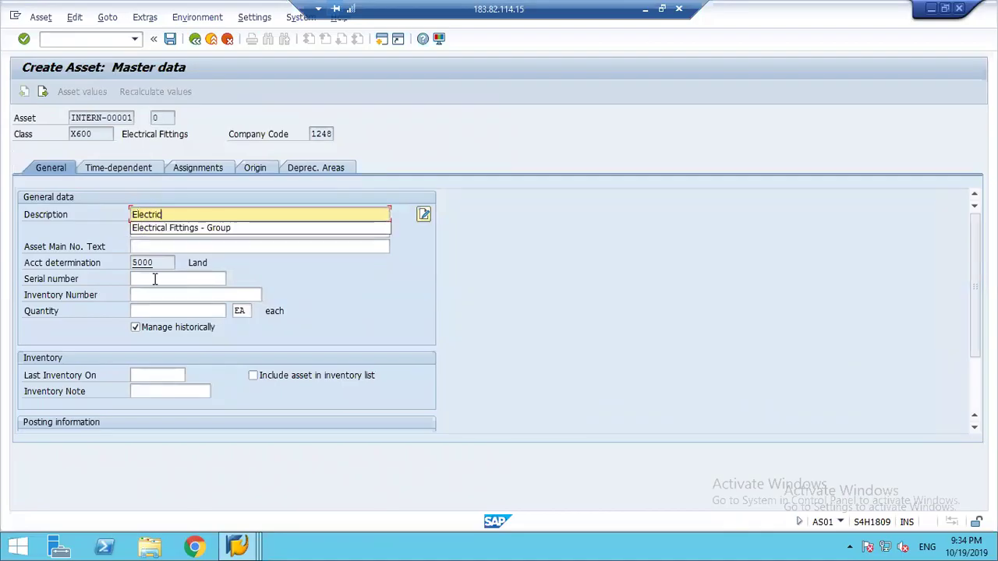
pyautogui.write('al 1')
pyautogui.hotkey('shift', 'Left')
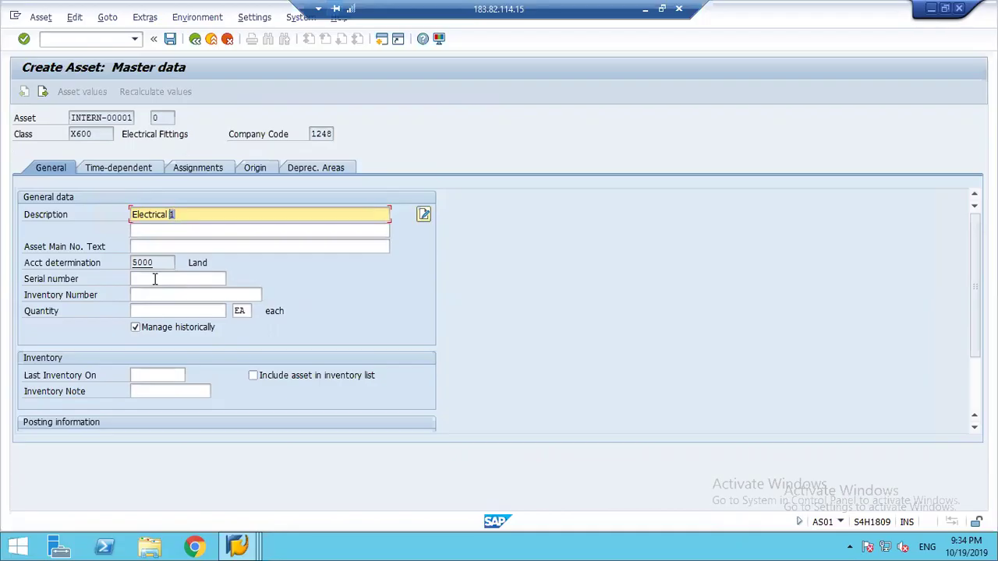
pyautogui.hotkey('shift', 'Left')
pyautogui.hotkey('shift', 'Left')
pyautogui.hotkey('shift', 'Left')
pyautogui.hotkey('shift', 'Left')
pyautogui.hotkey('shift', 'Left')
pyautogui.hotkey('shift', 'Left')
pyautogui.hotkey('shift', 'Left')
pyautogui.hotkey('shift', 'Left')
pyautogui.hotkey('shift', 'Left')
pyautogui.hotkey('shift', 'Left')
pyautogui.hotkey('shift', 'Left')
pyautogui.hotkey('ctrl', 'c')
pyautogui.press('Tab')
pyautogui.hotkey('ctrl', 'v')
pyautogui.press('Tab')
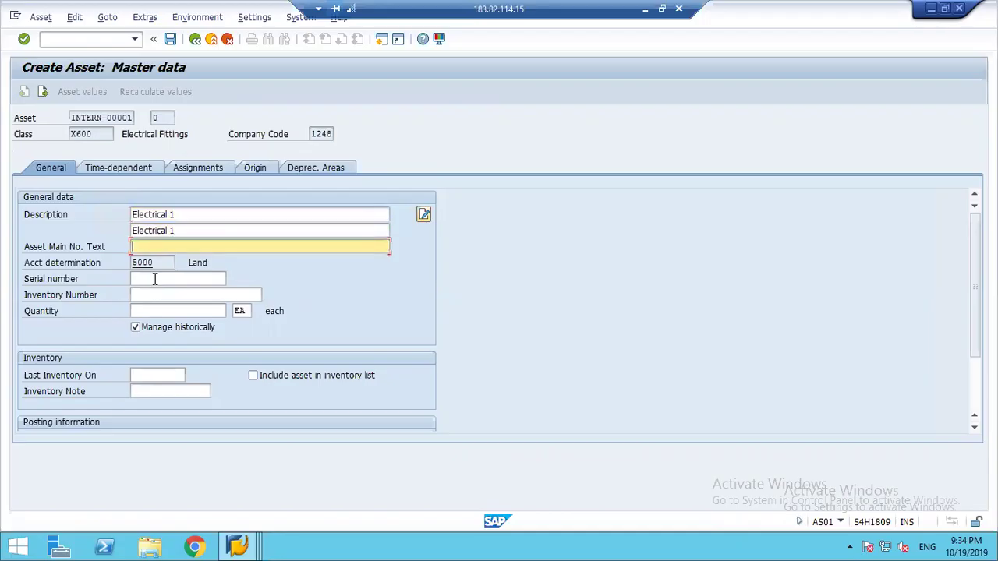
pyautogui.hotkey('ctrl', 'v')
# Assign cost center 1000 in the asset's time-dependent data.
pyautogui.click(122, 167)
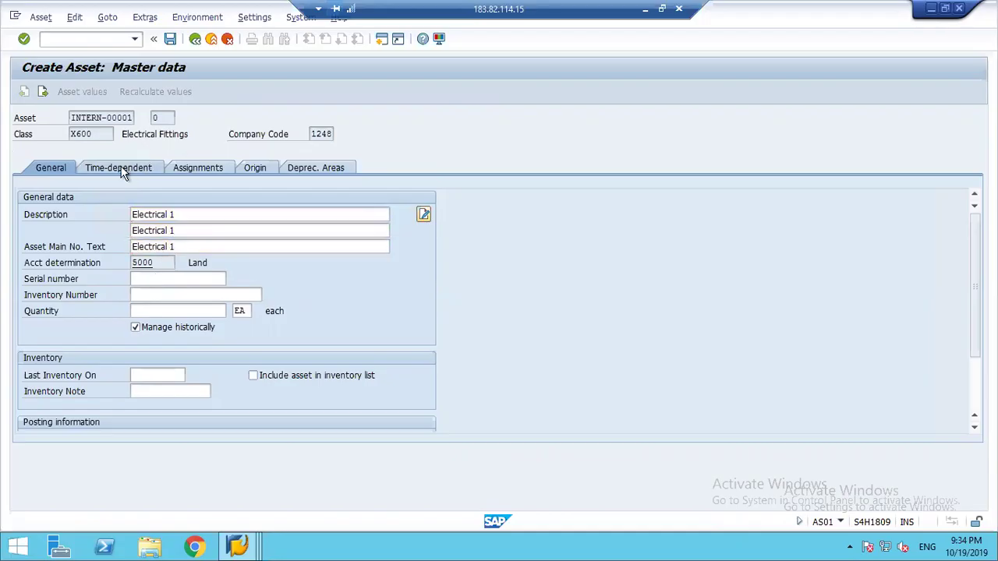
pyautogui.click(164, 230)
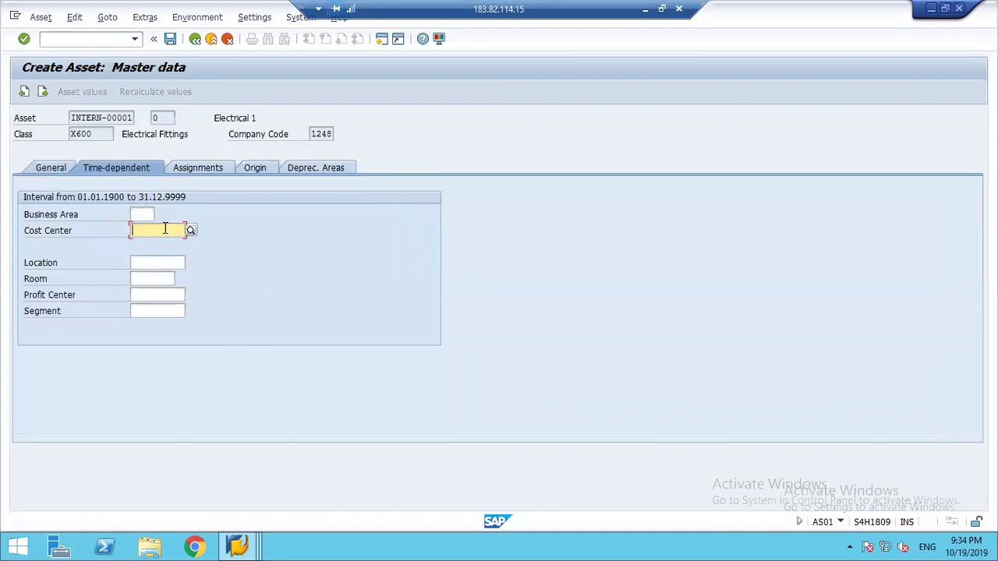
pyautogui.write('1000')
pyautogui.press('Tab')
# Set depreciation key GL20 and a useful life of 10 years for depreciation area 01 Book deprec.
pyautogui.click(317, 169)
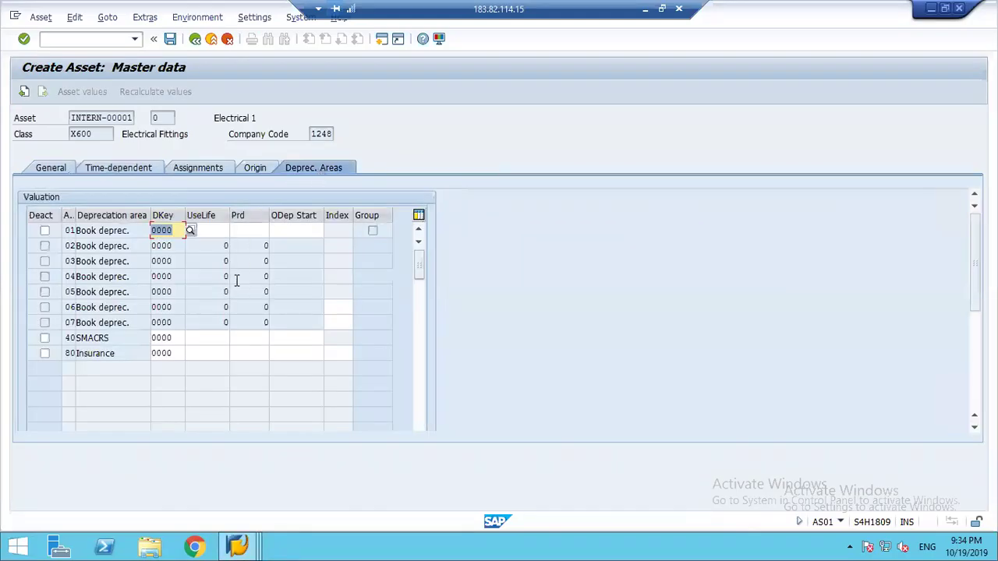
pyautogui.press('BackSpace')
pyautogui.press('Down')
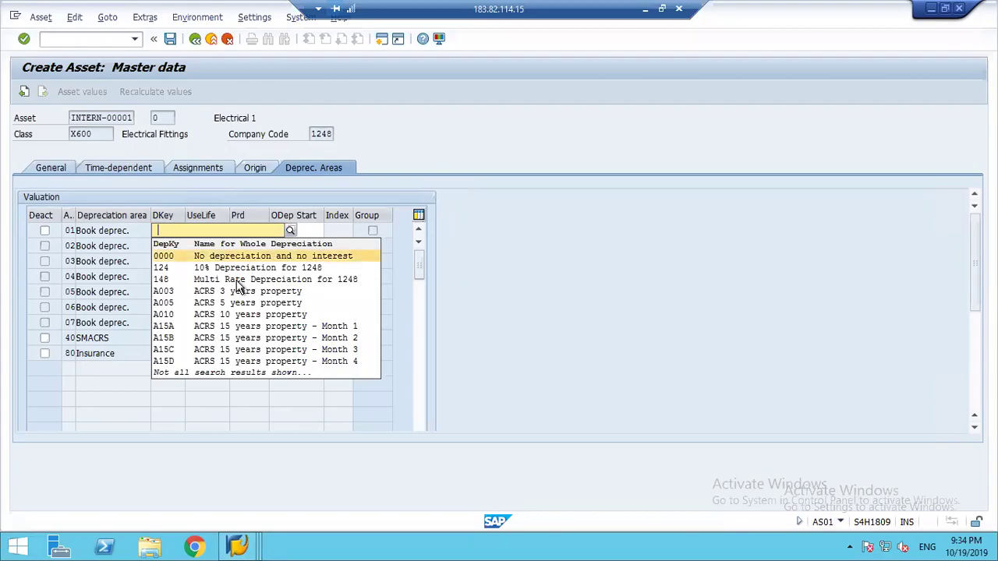
pyautogui.press('Escape')
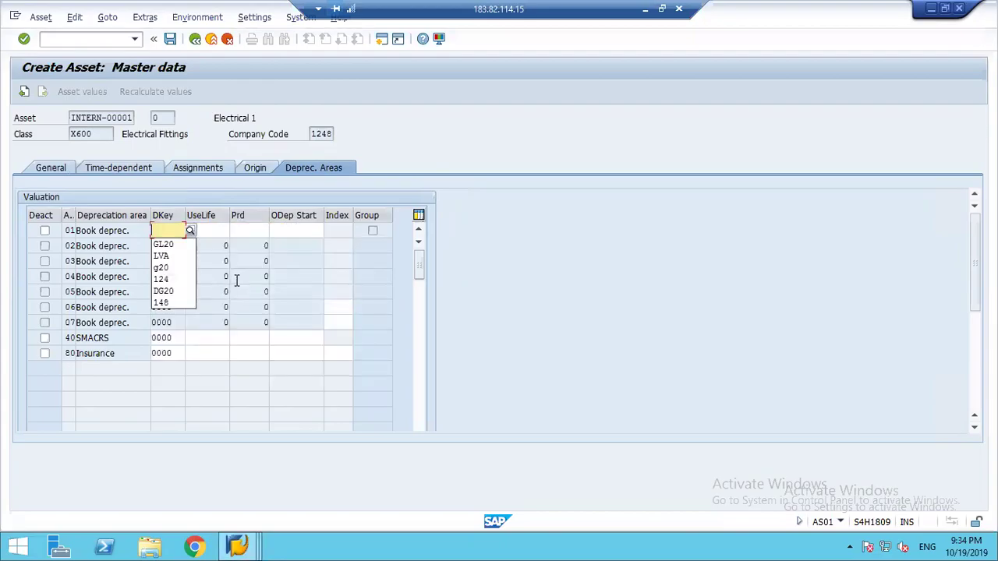
pyautogui.press('Down')
pyautogui.press('Return')
pyautogui.press('Return')
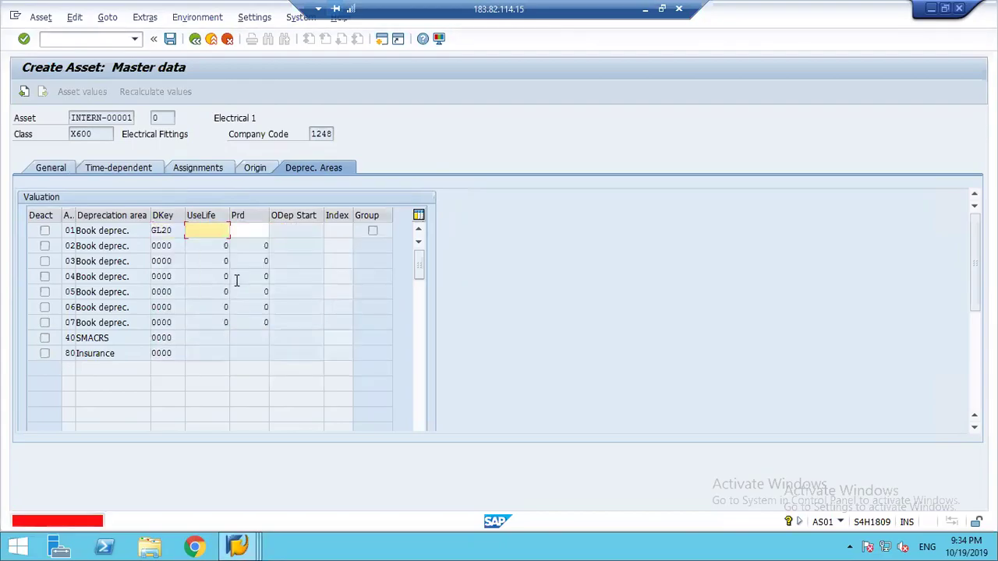
pyautogui.write('10')
pyautogui.press('Return')
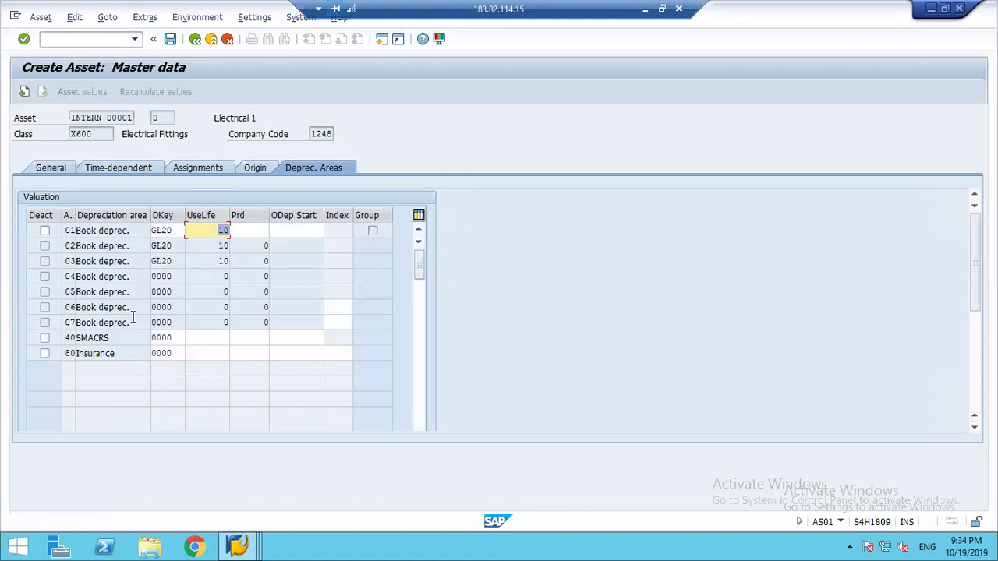
# Deactivate depreciation area 80 Insurance for the asset.
pyautogui.click(45, 354)
pyautogui.press('Return')
pyautogui.press('Return')
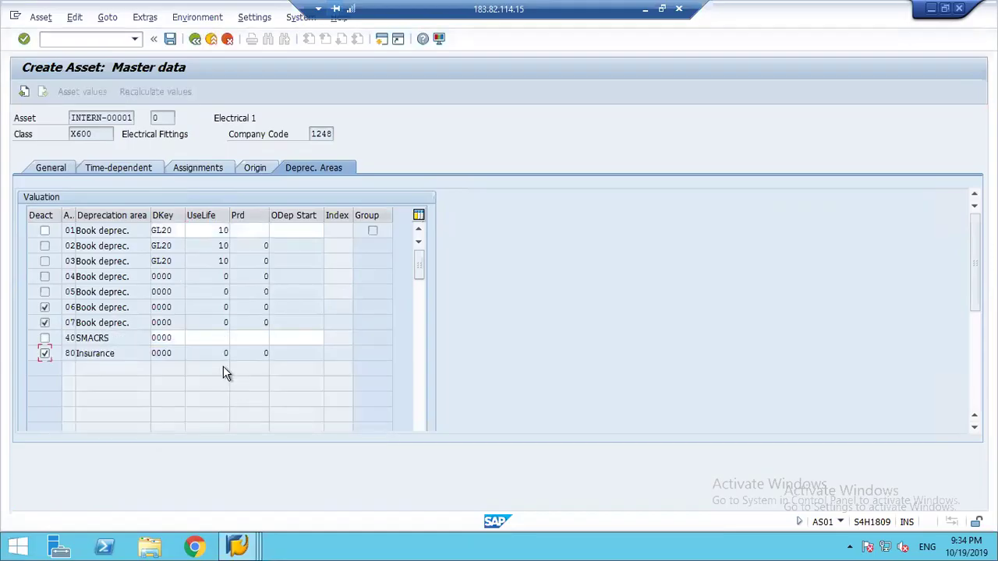
# Set depreciation key GL20 and a useful life of 10 years for depreciation area 40 SMACRS.
pyautogui.click(180, 338)
pyautogui.press('BackSpace')
pyautogui.press('BackSpace')
pyautogui.press('BackSpace')
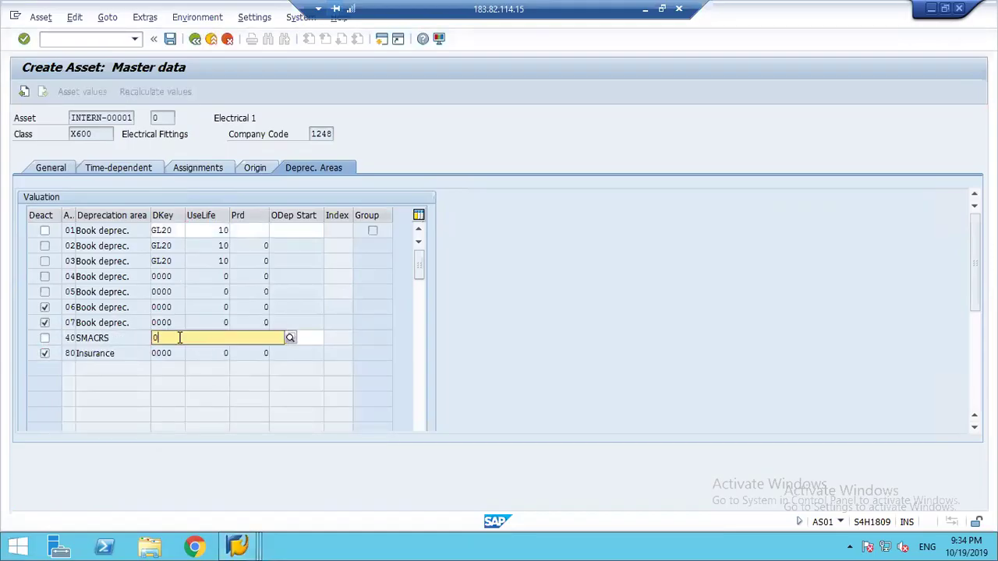
pyautogui.press('BackSpace')
pyautogui.write('gl20')
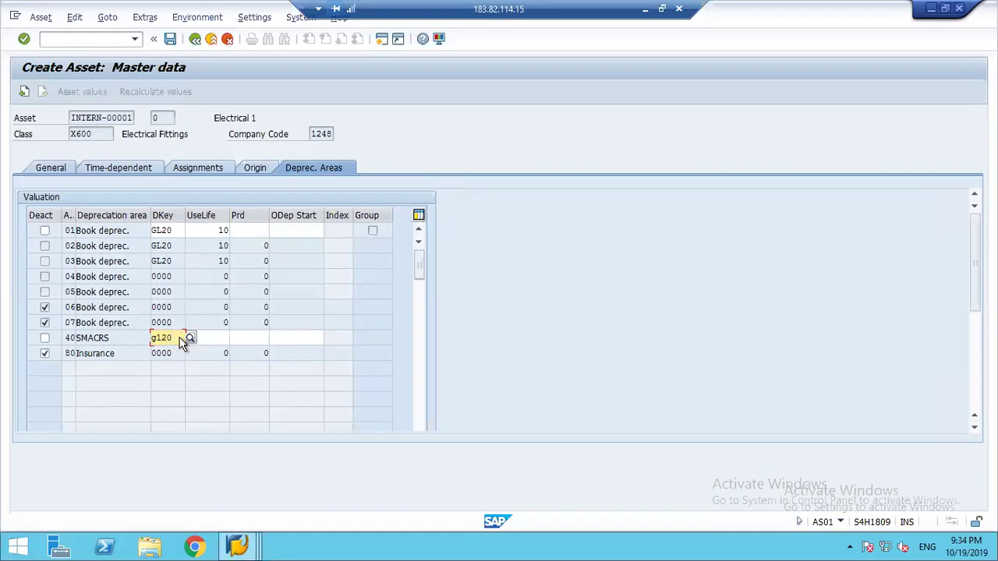
pyautogui.press('Return')
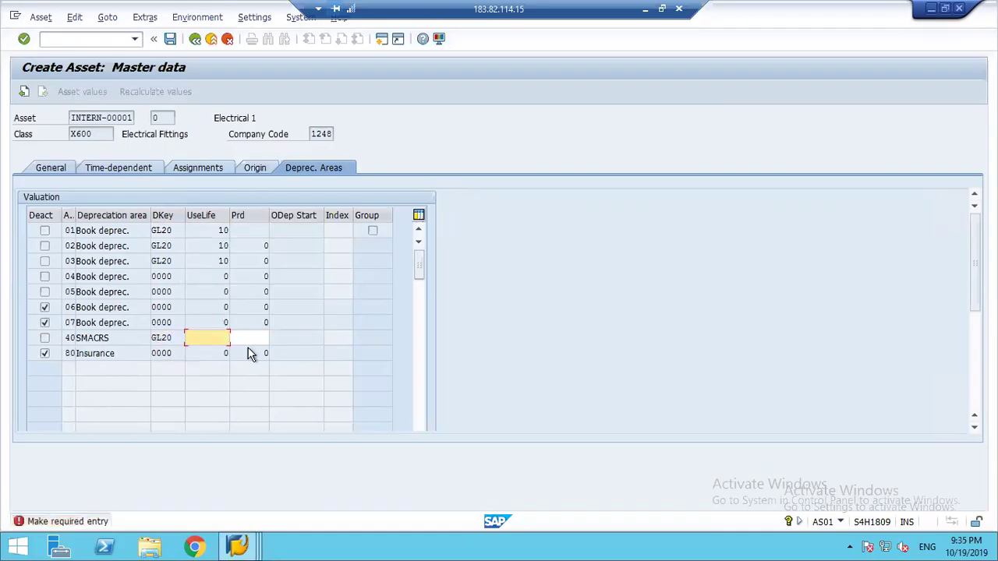
pyautogui.write('10')
pyautogui.press('Return')
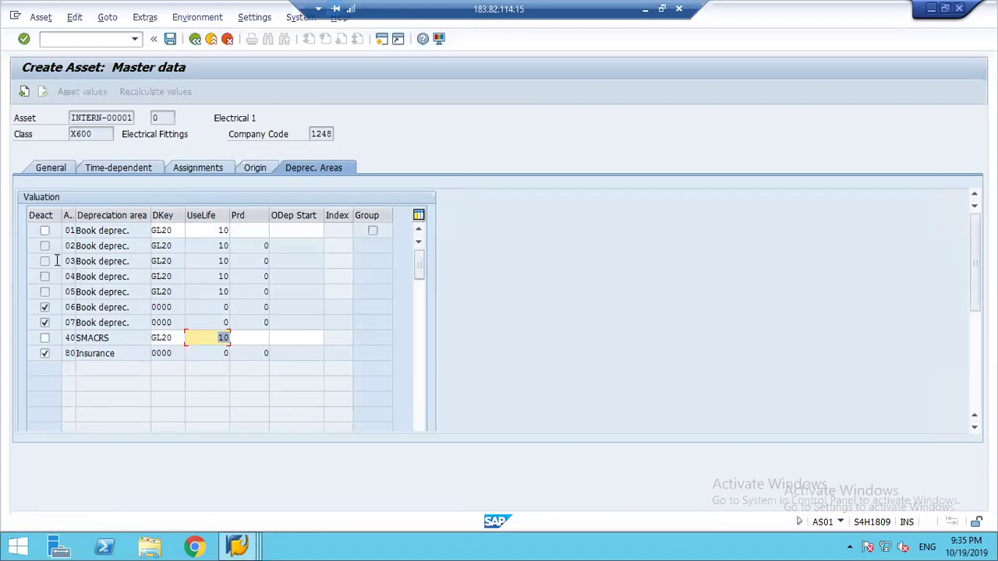
# Look up and assign group asset 500000, subnumber 0, in the details of depreciation area 01, and save the asset.
pyautogui.doubleClick(92, 233)
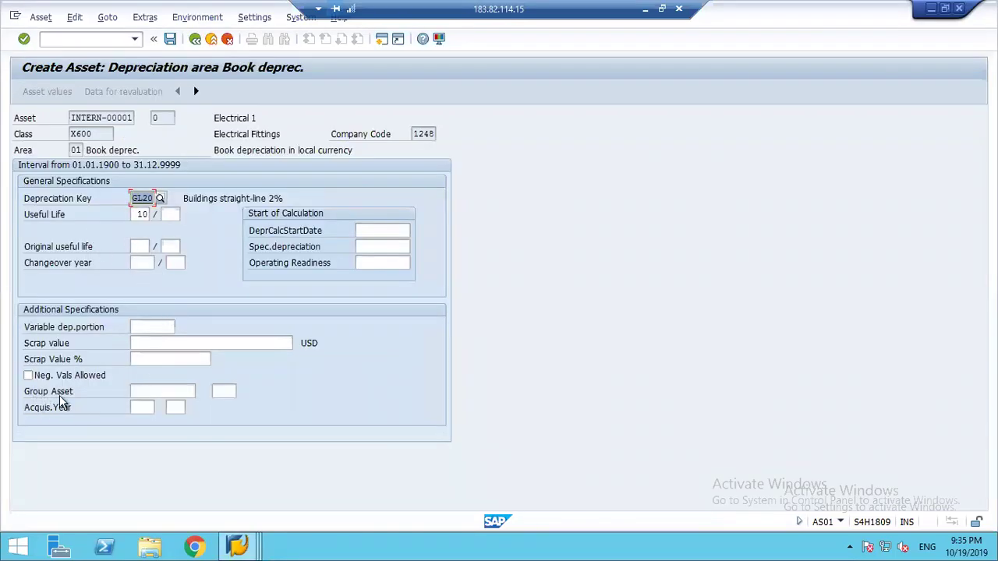
pyautogui.click(151, 391)
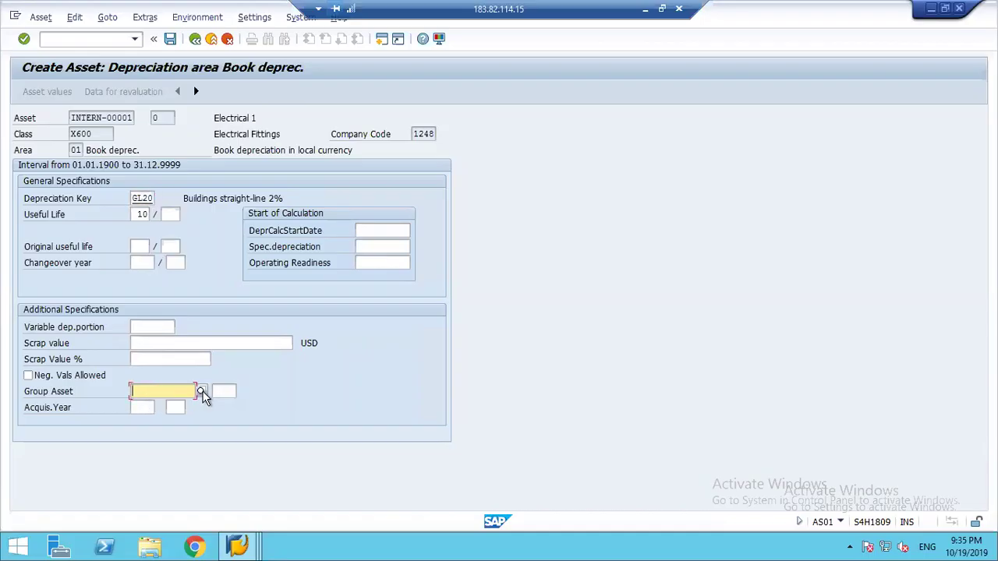
pyautogui.click(201, 392)
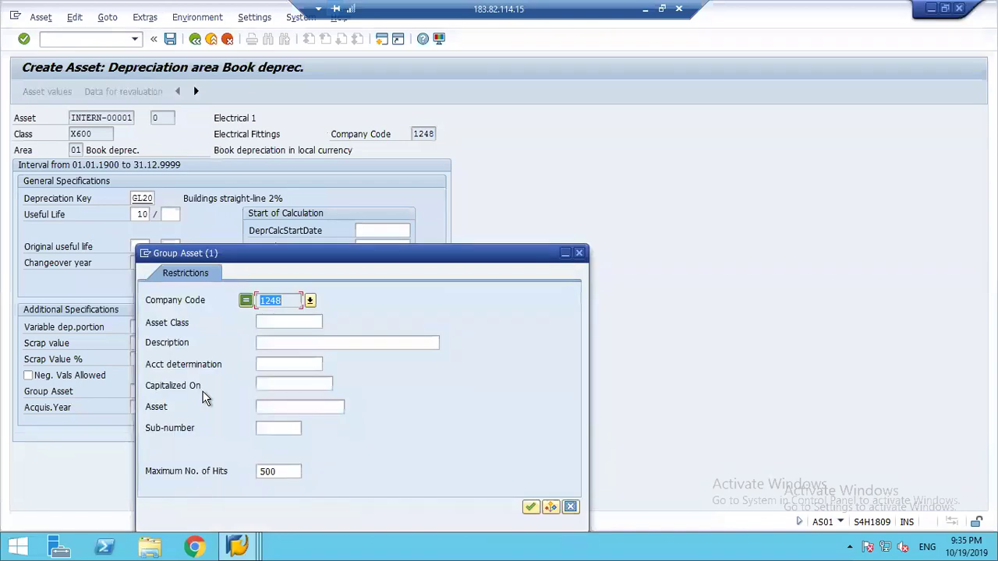
pyautogui.click(530, 507)
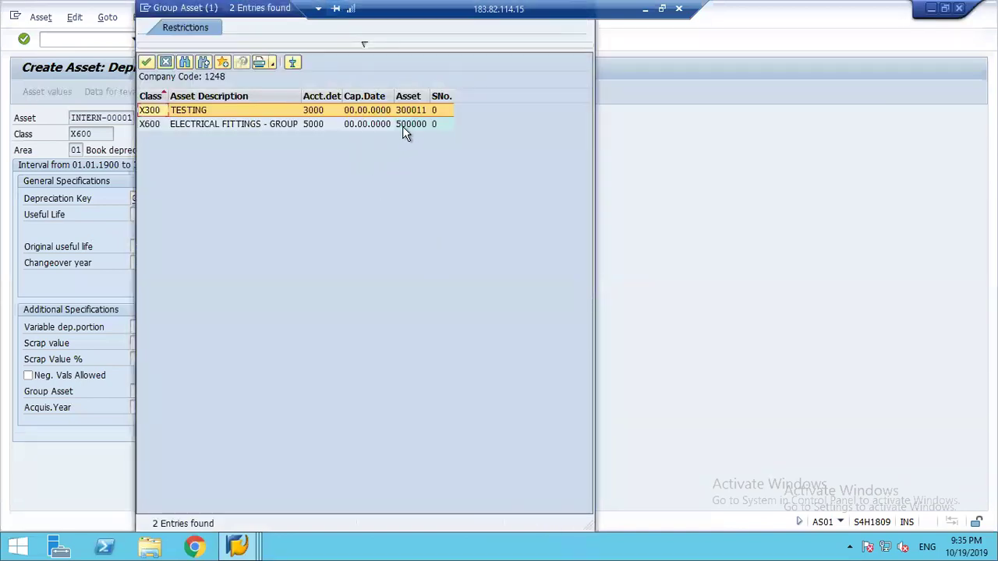
pyautogui.click(404, 126)
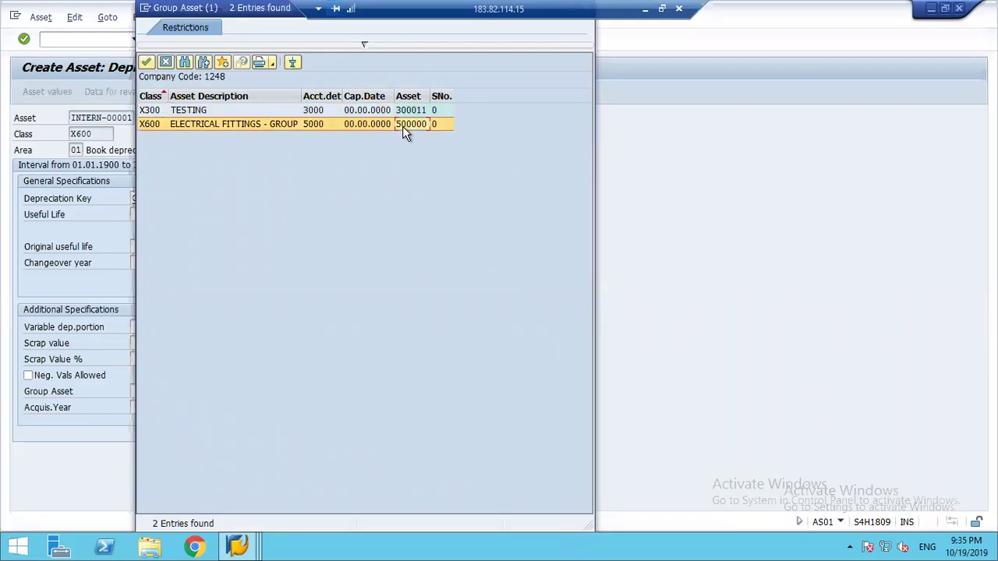
pyautogui.doubleClick(404, 133)
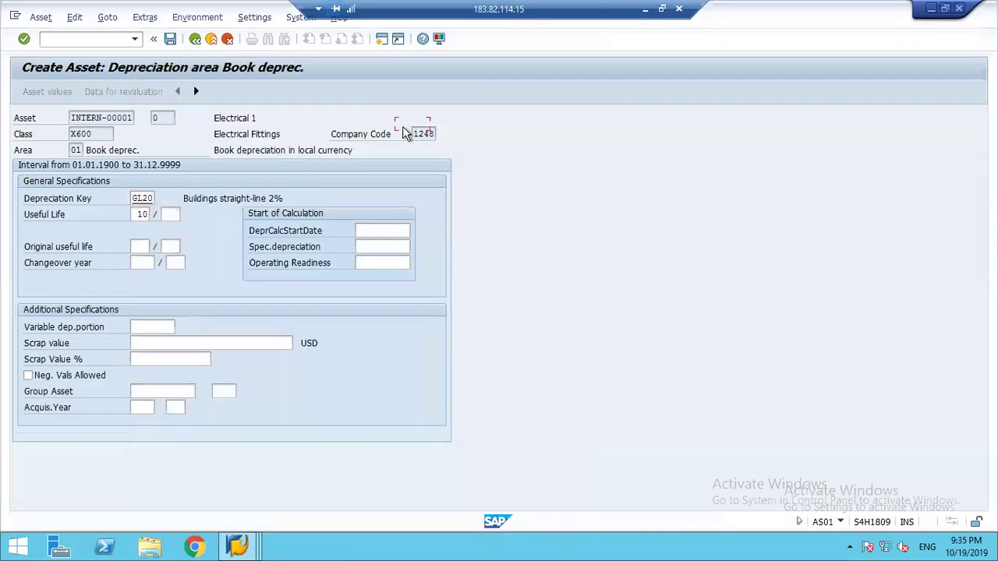
pyautogui.click(171, 392)
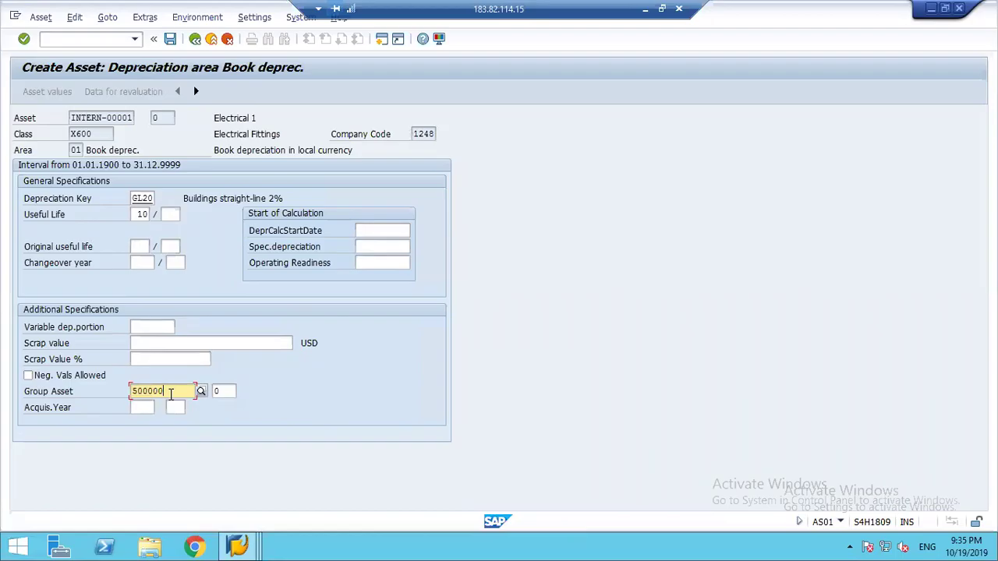
pyautogui.press('Return')
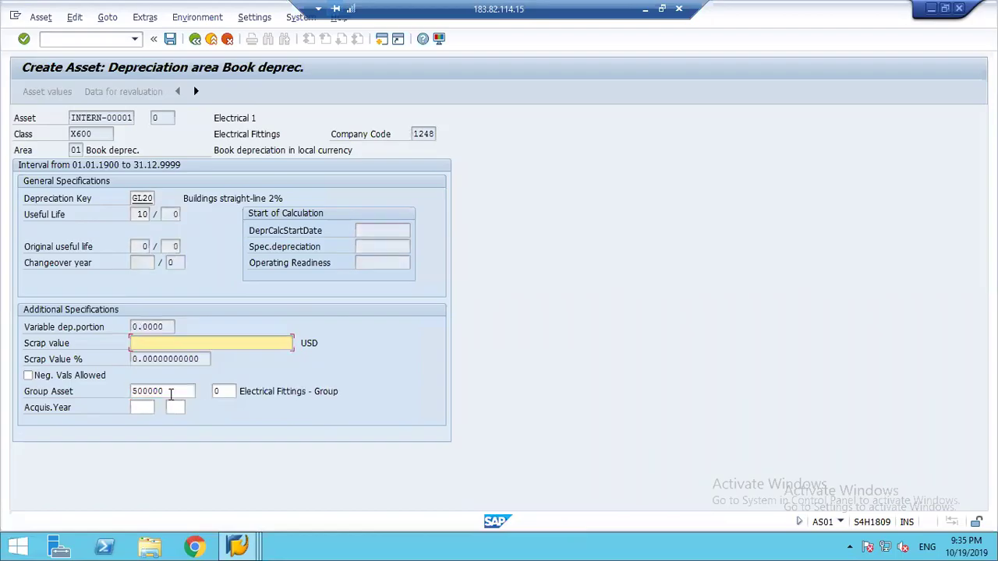
pyautogui.click(170, 39)
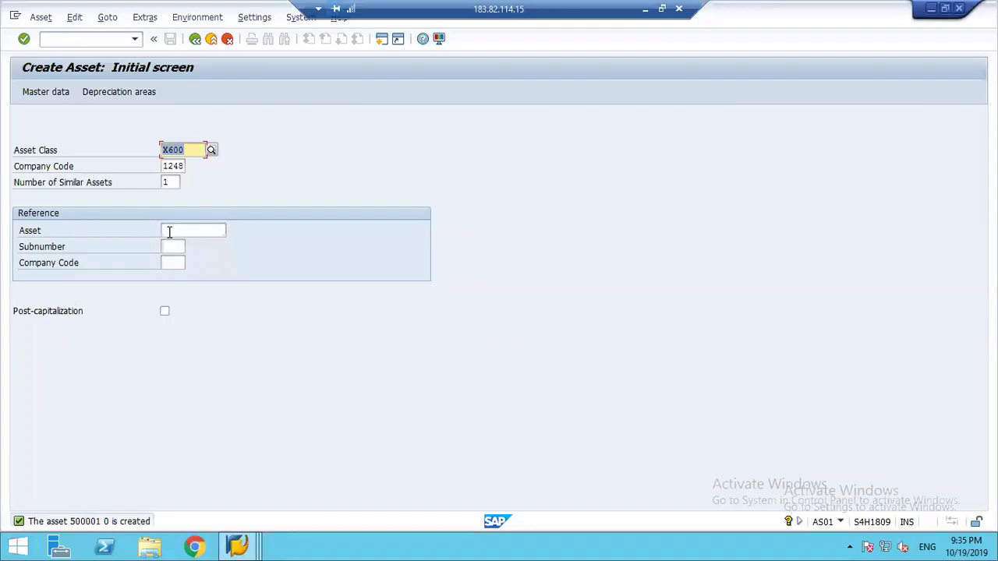
# Start another asset in class X400, company code 1248, with the description Building.
pyautogui.write('x400')
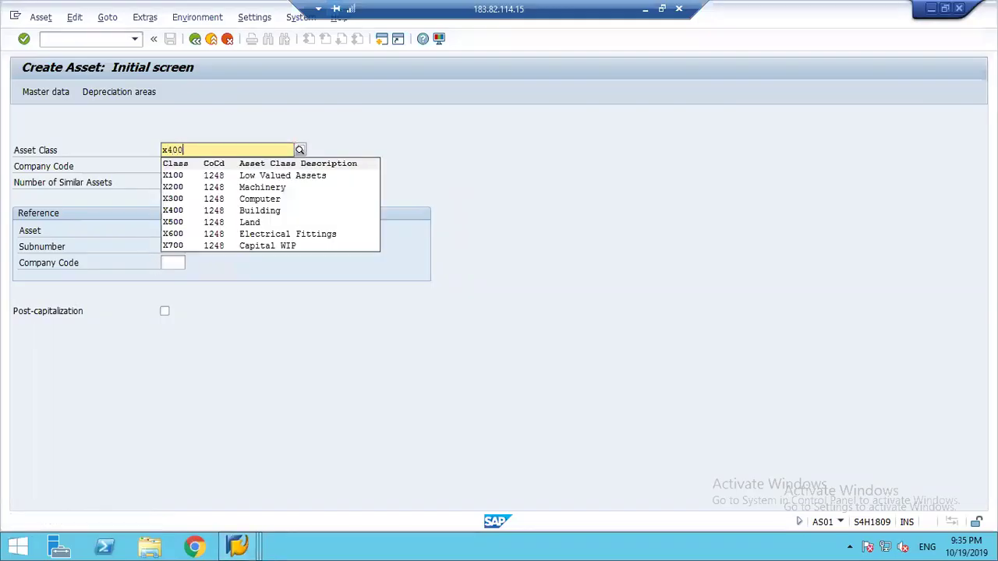
pyautogui.click(169, 232)
pyautogui.press('Return')
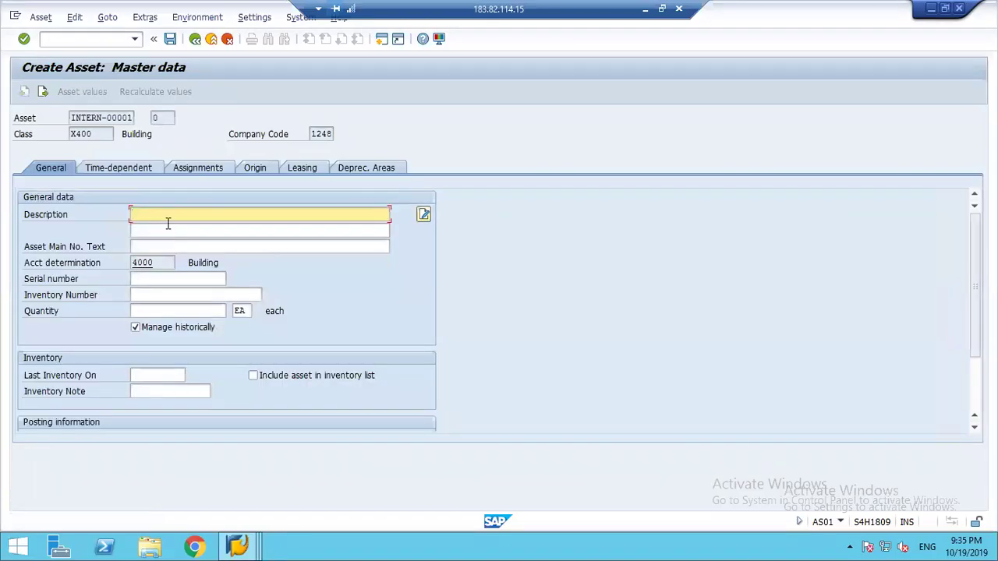
pyautogui.write('Building')
pyautogui.press('Tab')
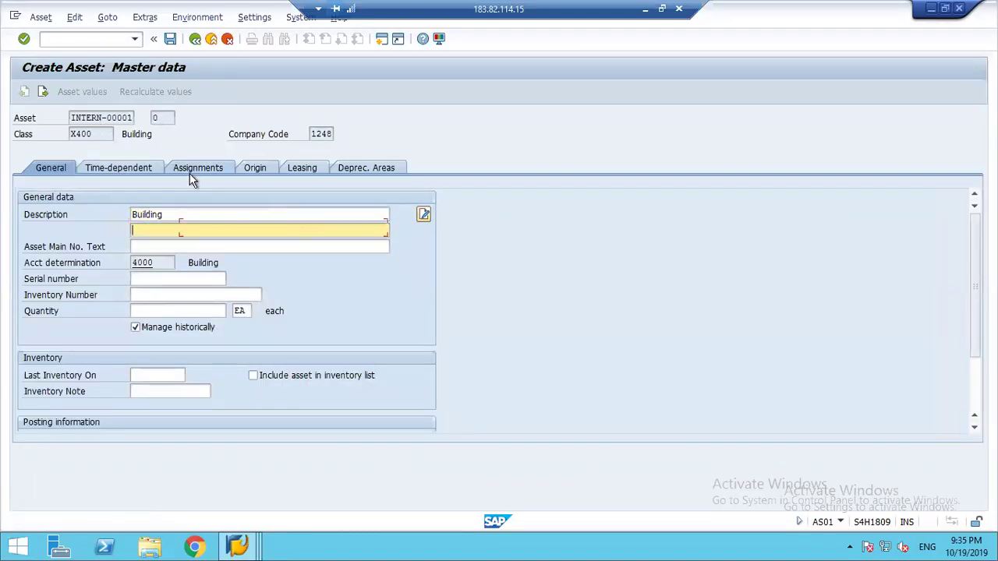
# Enter "Building" as the second description line and as the asset main number text.
pyautogui.write('Building')
pyautogui.press('Tab')
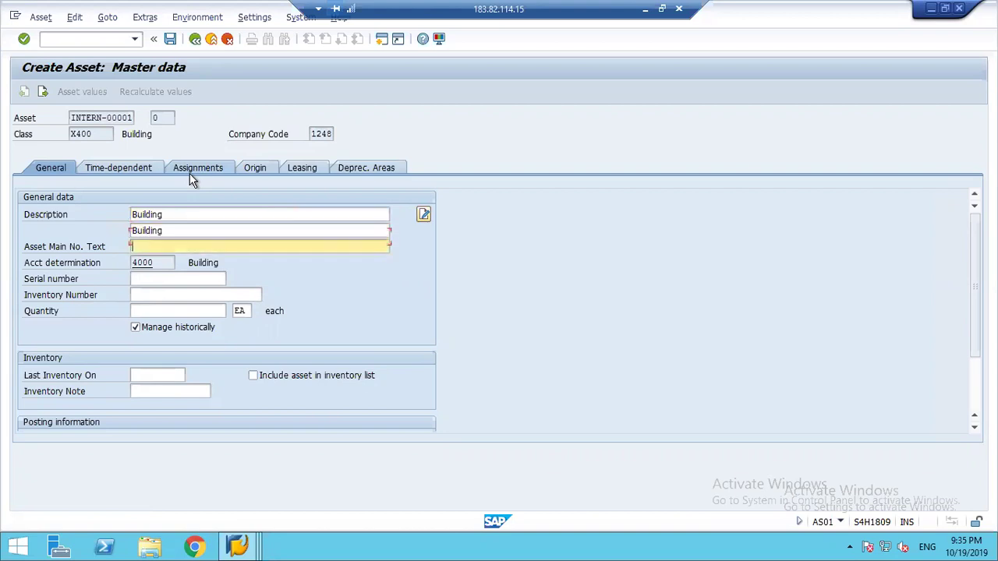
pyautogui.write('Building')
# Assign cost center 1000 in the building asset's time-dependent data.
pyautogui.click(134, 172)
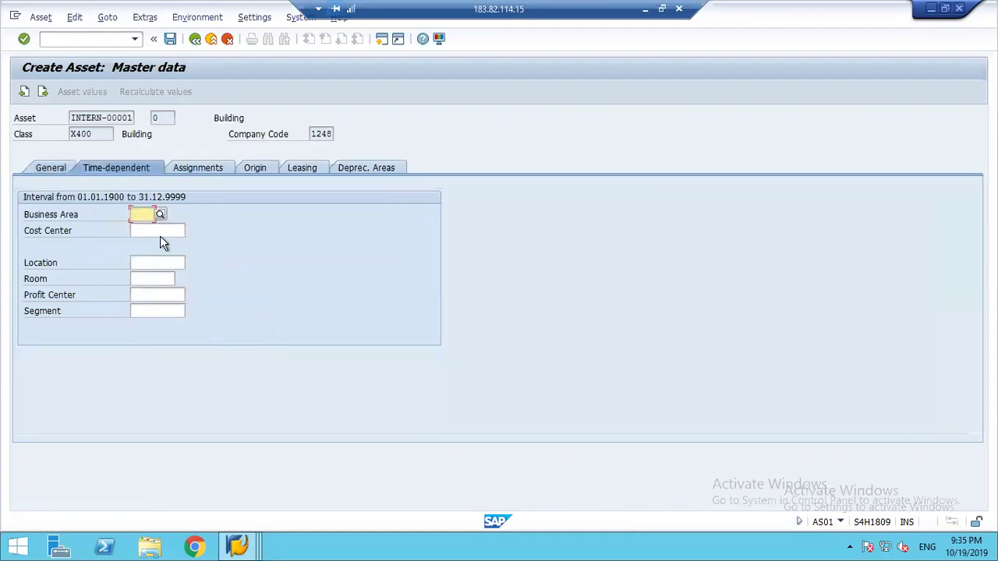
pyautogui.click(162, 233)
pyautogui.write('1000')
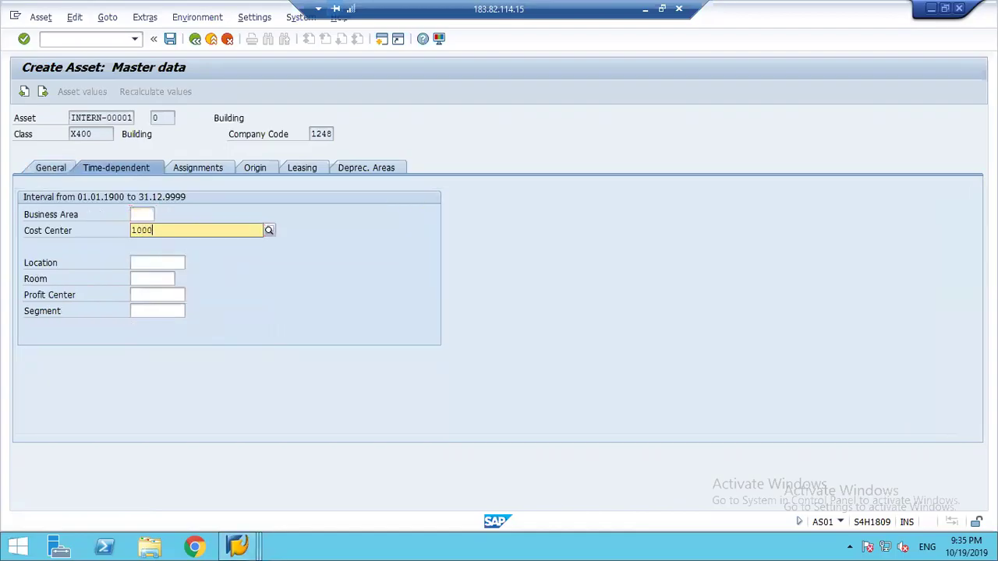
pyautogui.press('Return')
# Set depreciation key GL20 and a useful life of 10 years for depreciation areas 01 Book deprec. and 40 SMACRS.
pyautogui.click(364, 166)
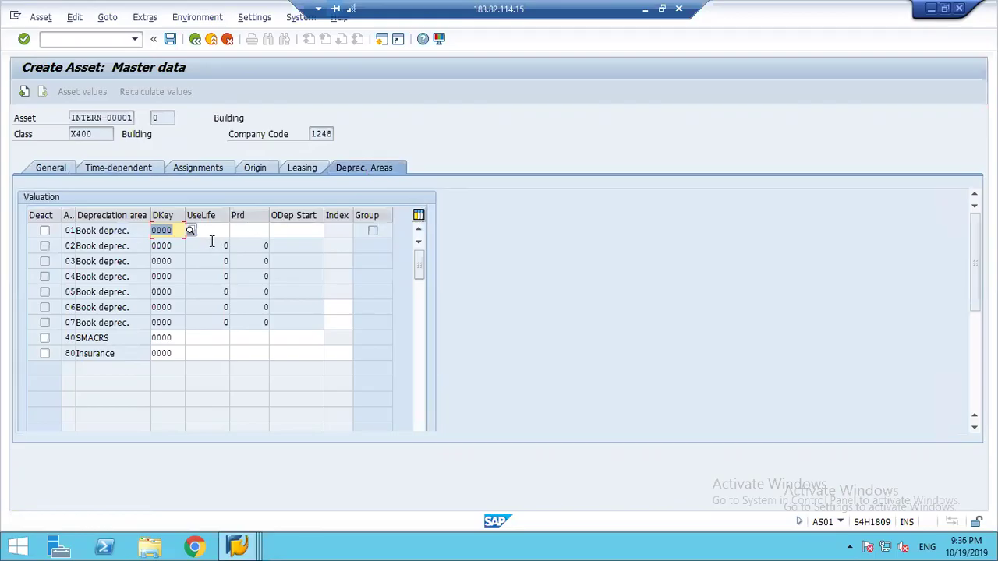
pyautogui.write('g120')
pyautogui.press('Tab')
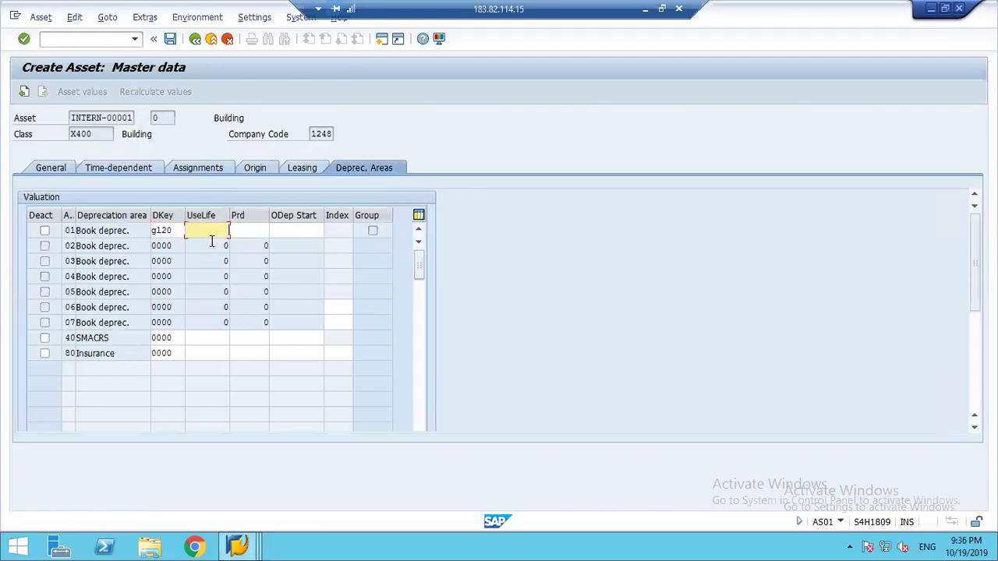
pyautogui.click(209, 338)
pyautogui.write('10')
pyautogui.hotkey('shift', 'Tab')
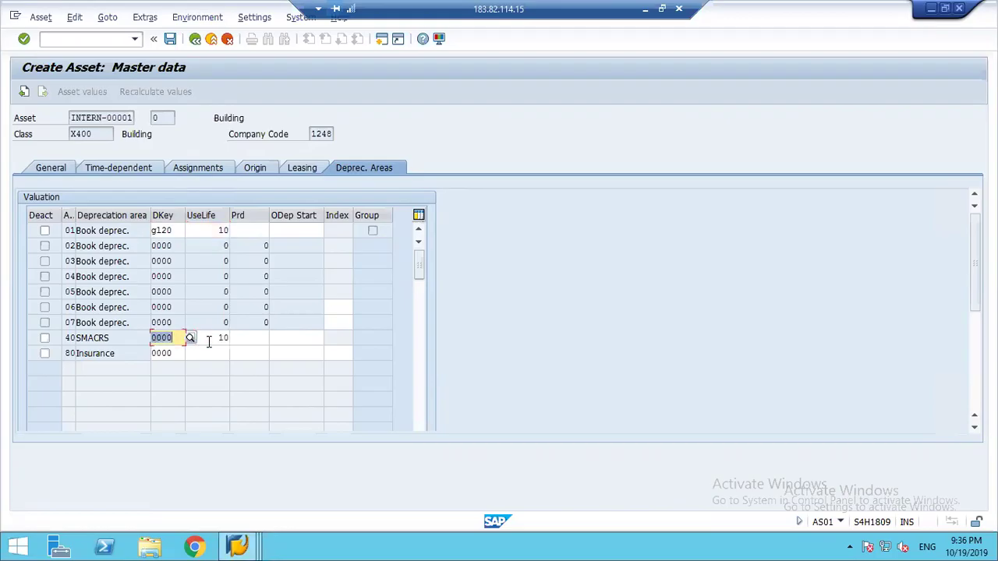
pyautogui.write('g120')
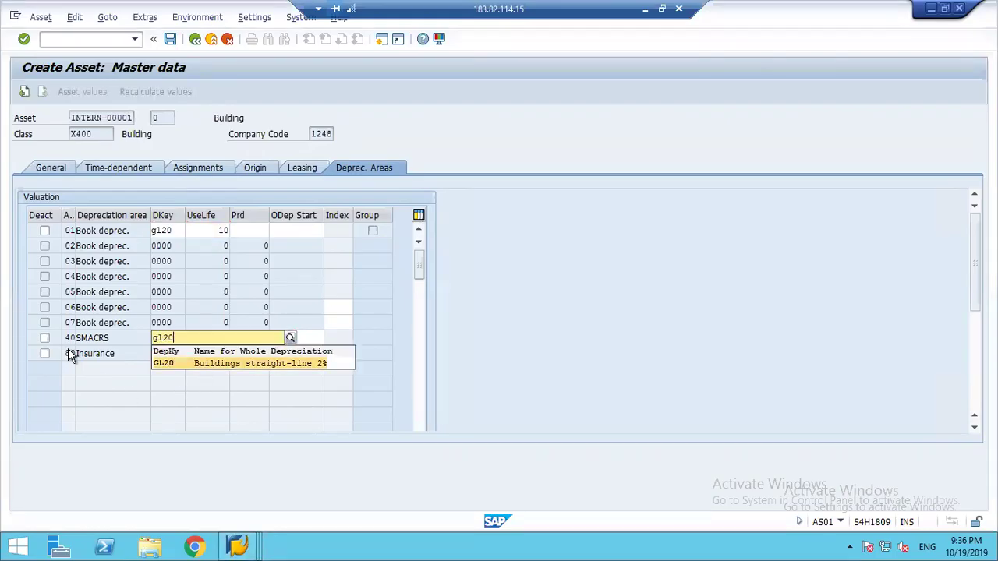
# Deactivate depreciation area 80 Insurance and acknowledge the resulting information messages.
pyautogui.click(47, 353)
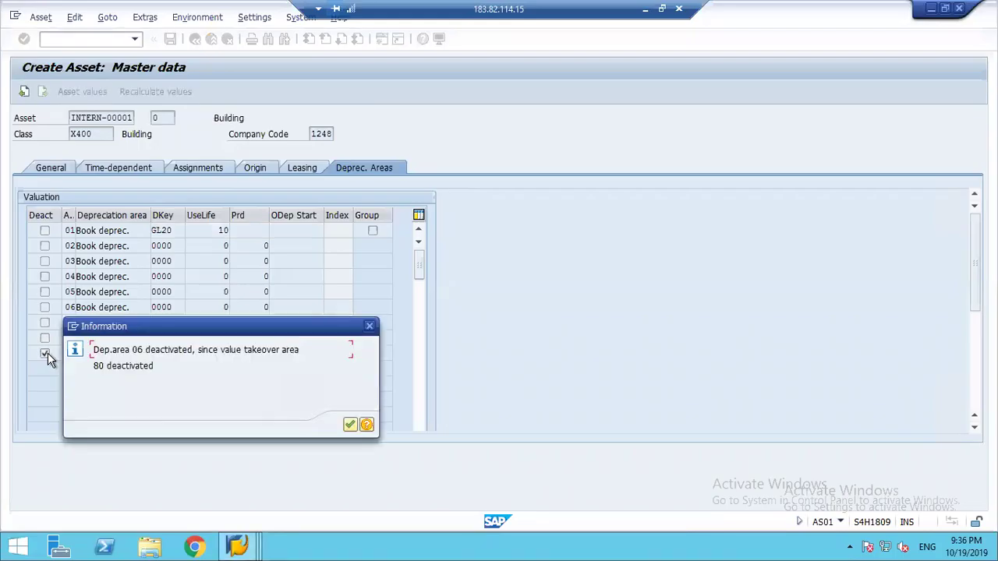
pyautogui.press('Return')
pyautogui.press('Return')
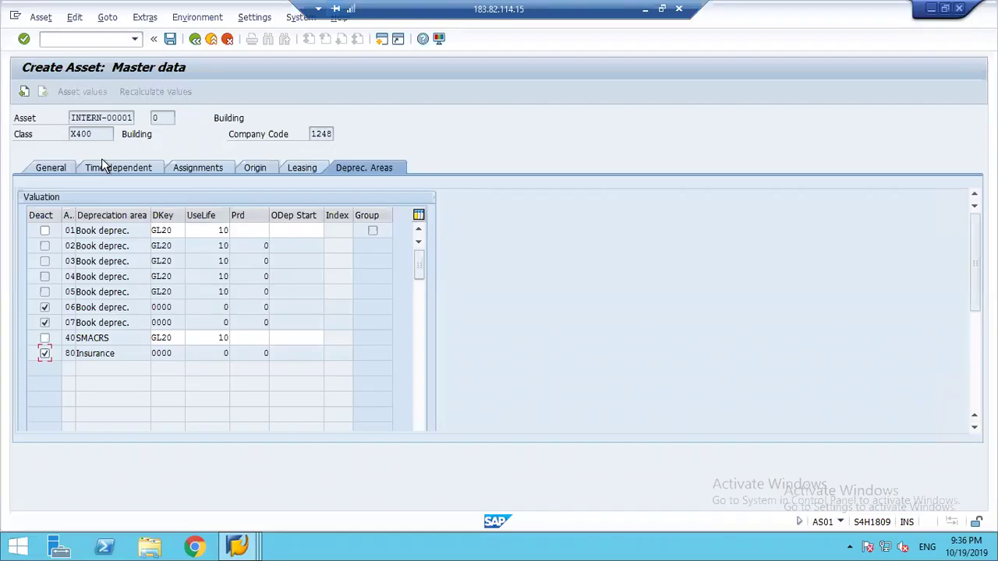
# Try to assign group asset 500000 in the details of depreciation area 01 for the building asset.
pyautogui.doubleClick(68, 231)
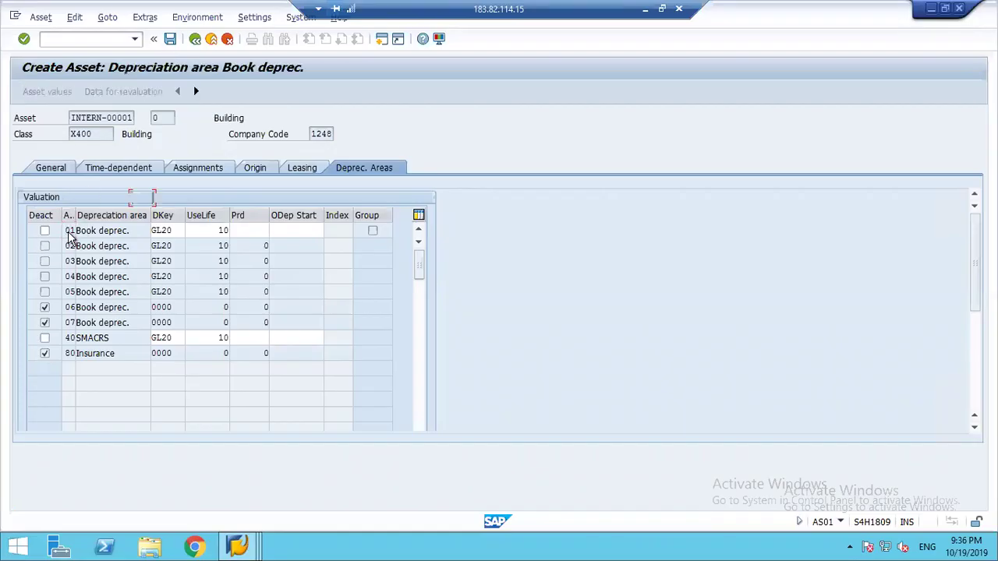
pyautogui.click(156, 390)
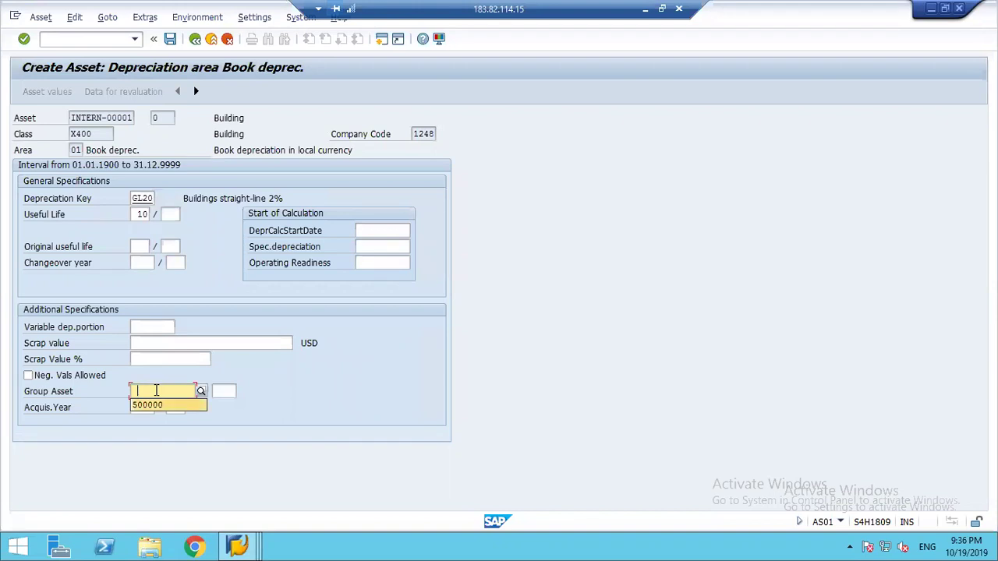
pyautogui.click(147, 405)
pyautogui.press('Return')
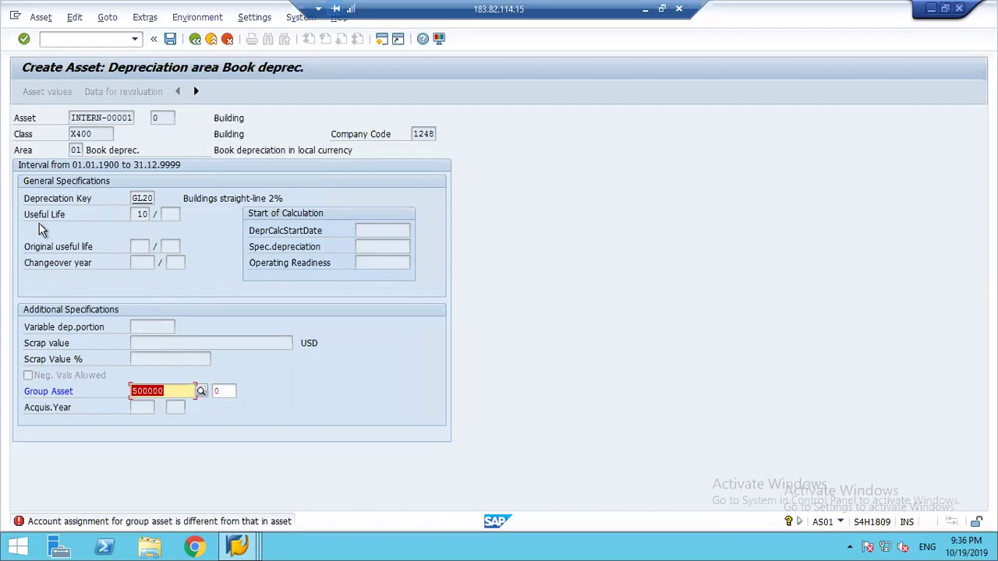
# Try to clear the group asset number from depreciation area 01 of the building asset.
pyautogui.click(94, 134)
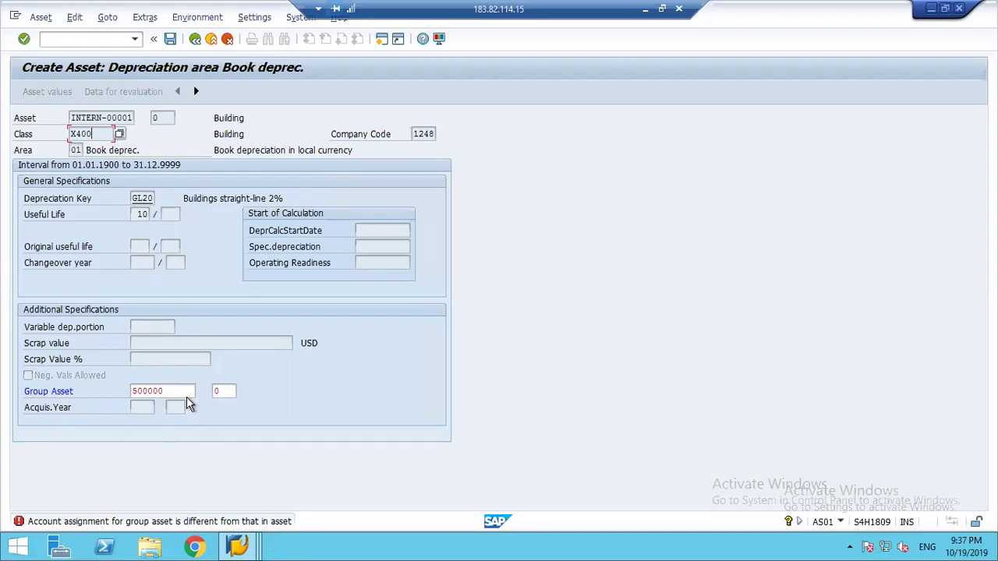
pyautogui.click(177, 394)
pyautogui.moveTo(177, 393); pyautogui.dragTo(125, 394)
pyautogui.click(126, 392)
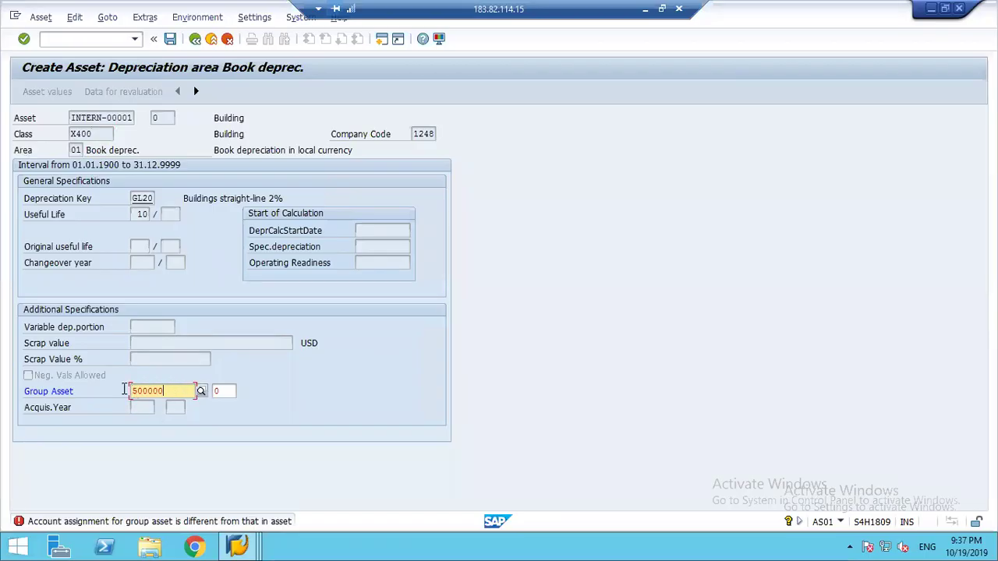
pyautogui.doubleClick(125, 390)
pyautogui.click(125, 391)
pyautogui.press('Delete')
pyautogui.press('Delete')
pyautogui.press('Delete')
pyautogui.press('Delete')
pyautogui.press('Delete')
pyautogui.press('Return')
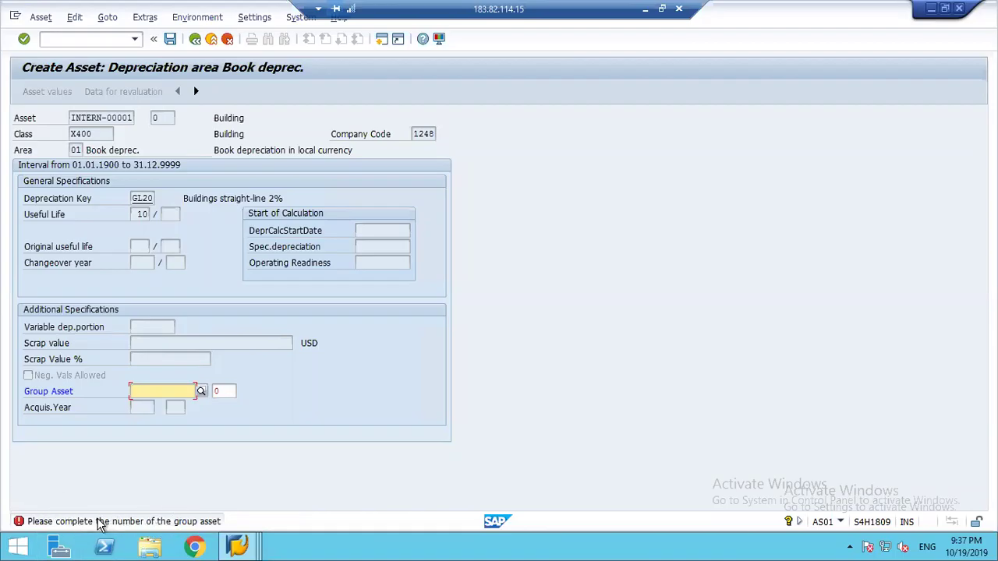
# Leave the building asset's creation without saving it.
pyautogui.click(195, 41)
pyautogui.click(210, 41)
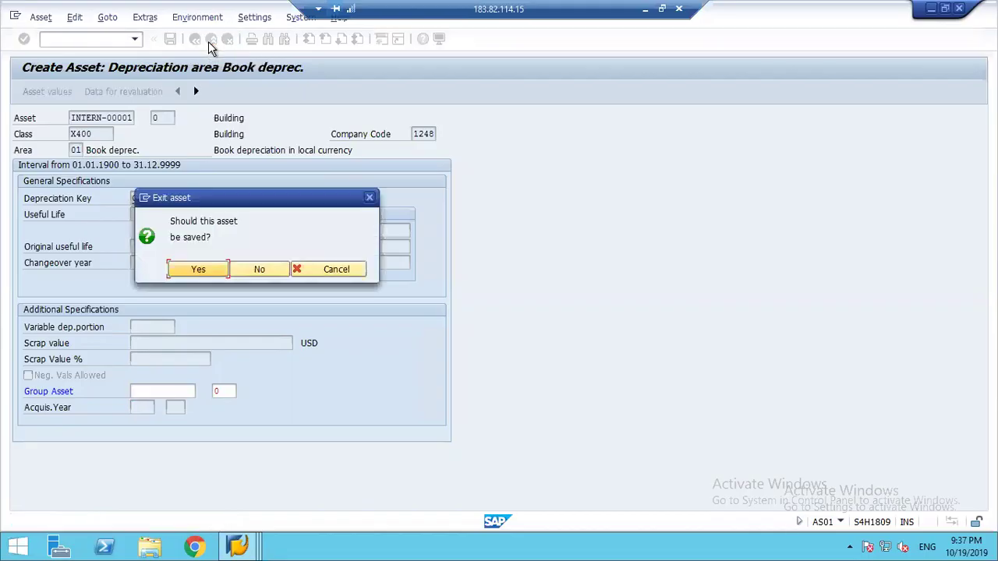
pyautogui.click(262, 269)
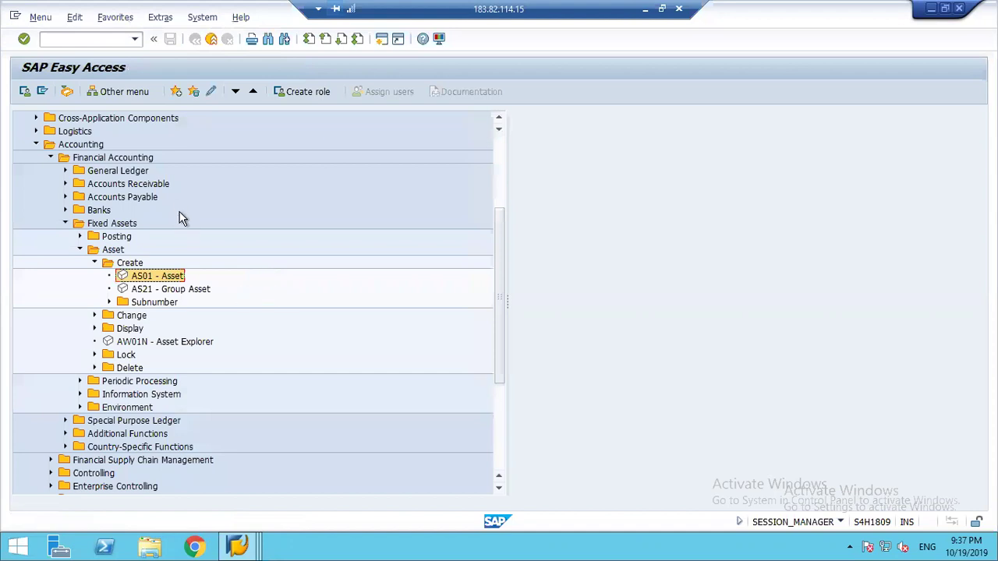
# Start creating a new asset with transaction AS01 in asset class X600 for company code 1248.
pyautogui.doubleClick(138, 281)
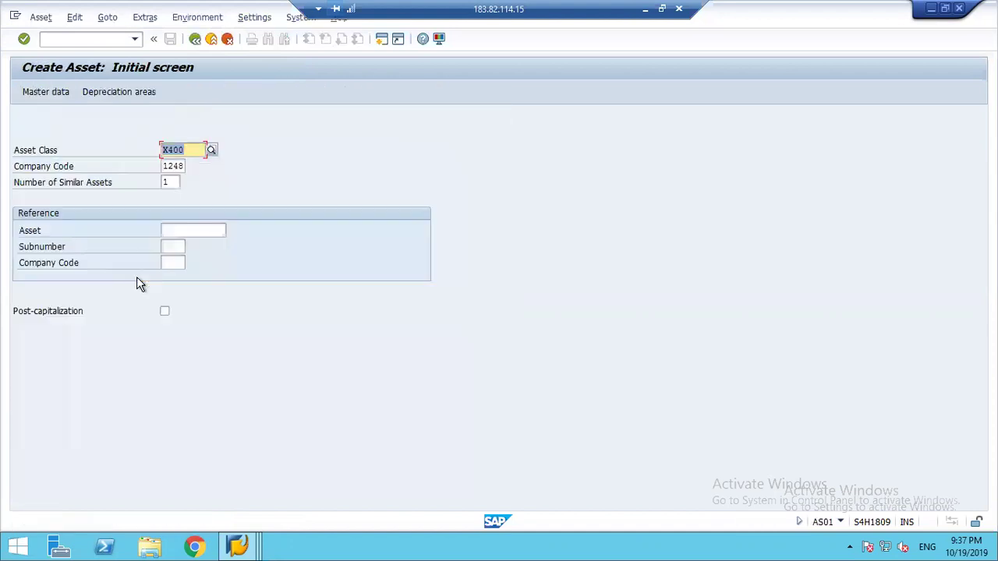
pyautogui.write('x')
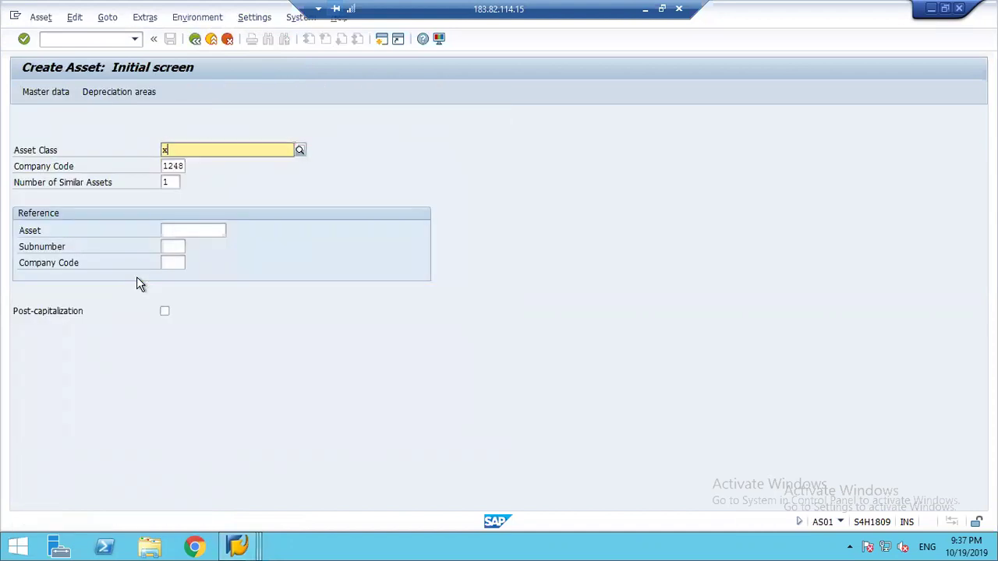
pyautogui.write('600')
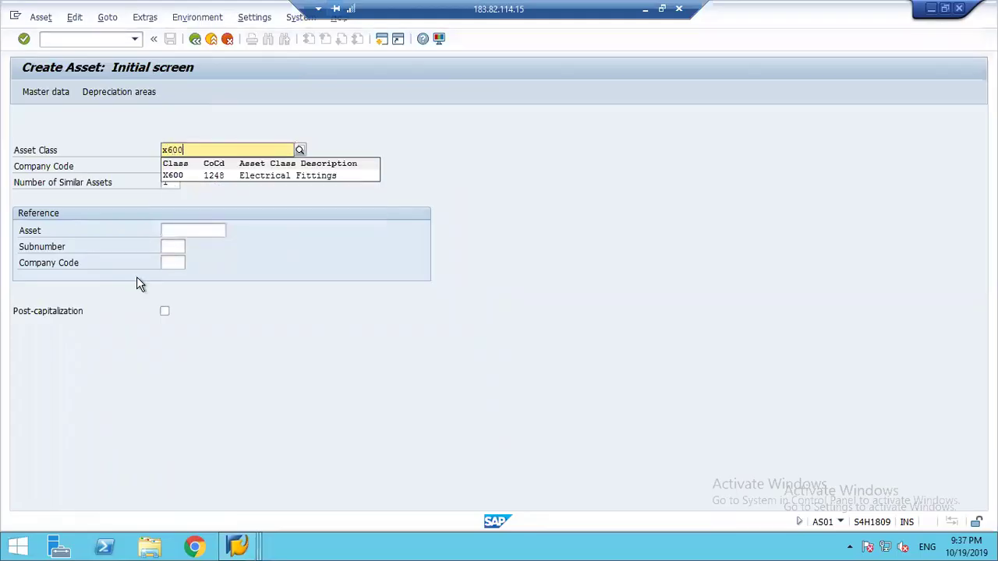
pyautogui.press('Return')
# Enter "Electrical 2" in both description lines and in the asset main number text.
pyautogui.write('el')
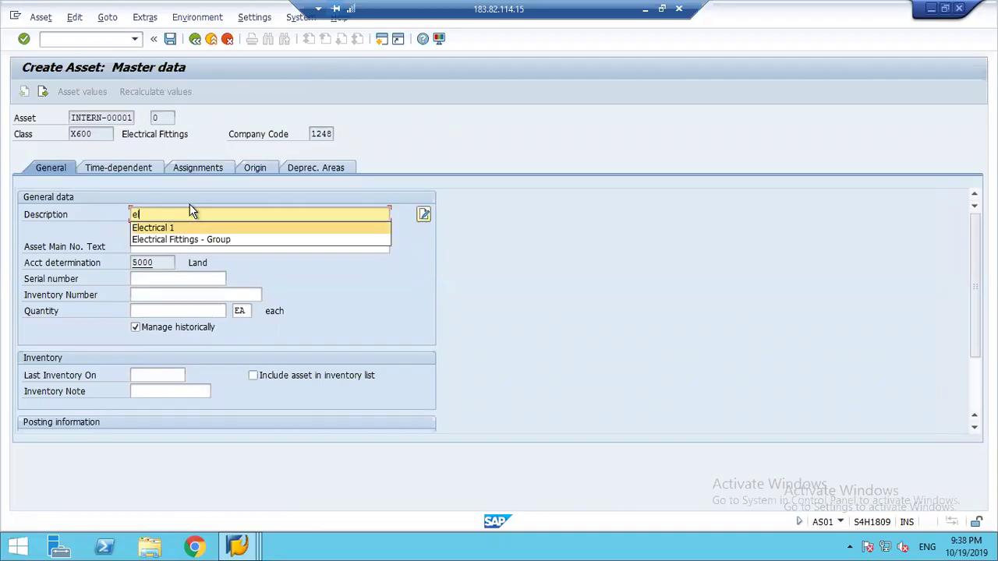
pyautogui.press('Return')
pyautogui.press('BackSpace')
pyautogui.write('2')
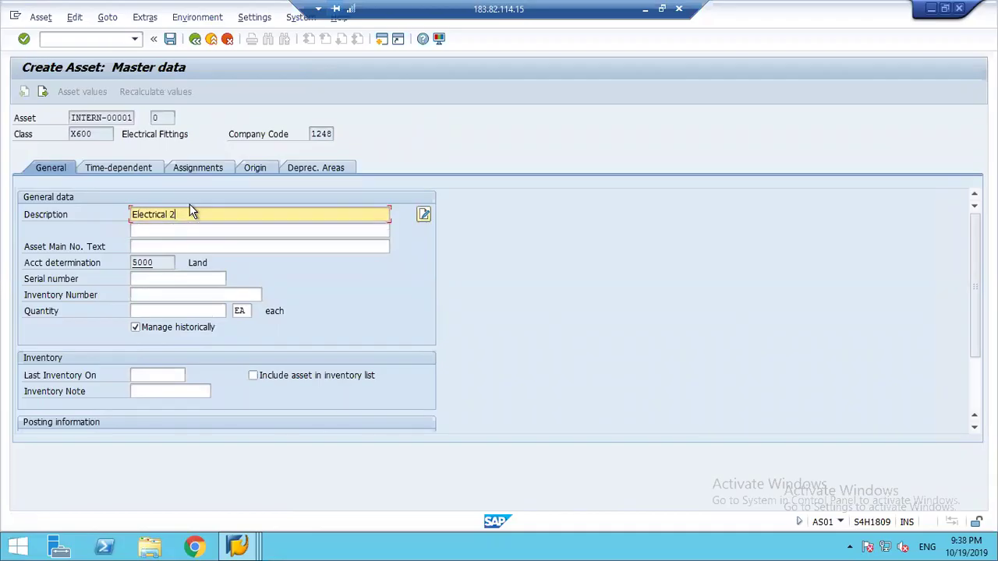
pyautogui.press('Tab')
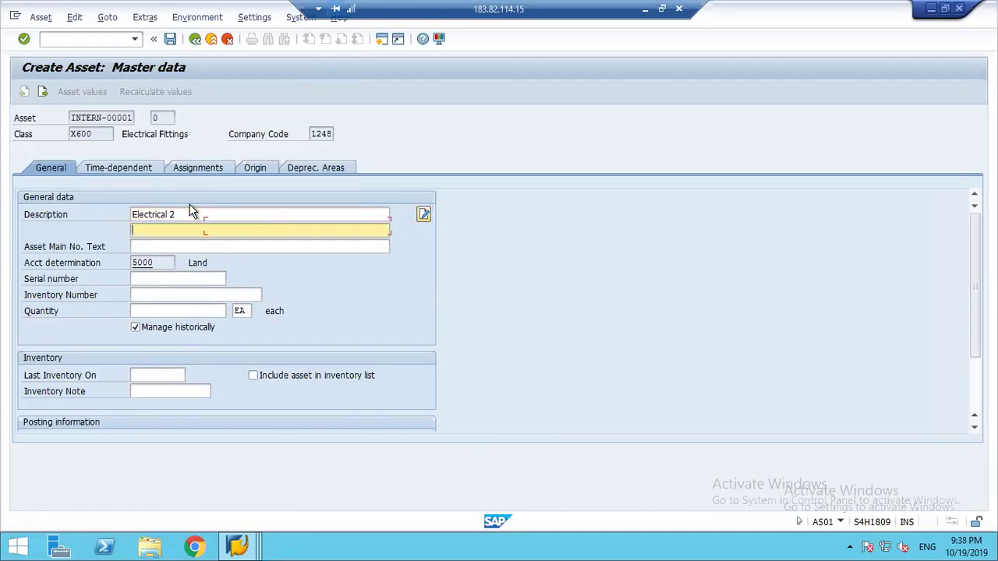
pyautogui.write('Elect')
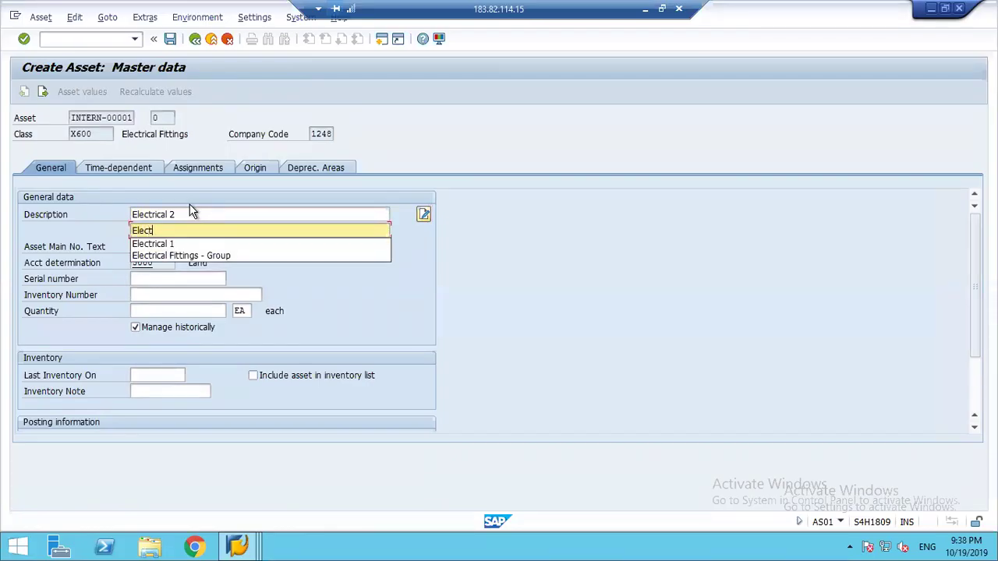
pyautogui.write('rical 2')
pyautogui.press('Tab')
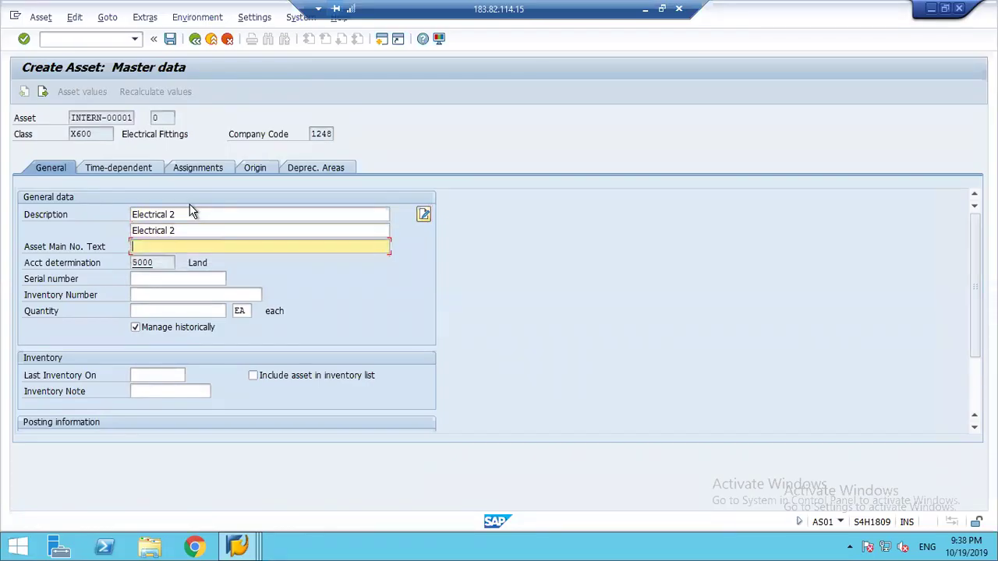
pyautogui.press('BackSpace')
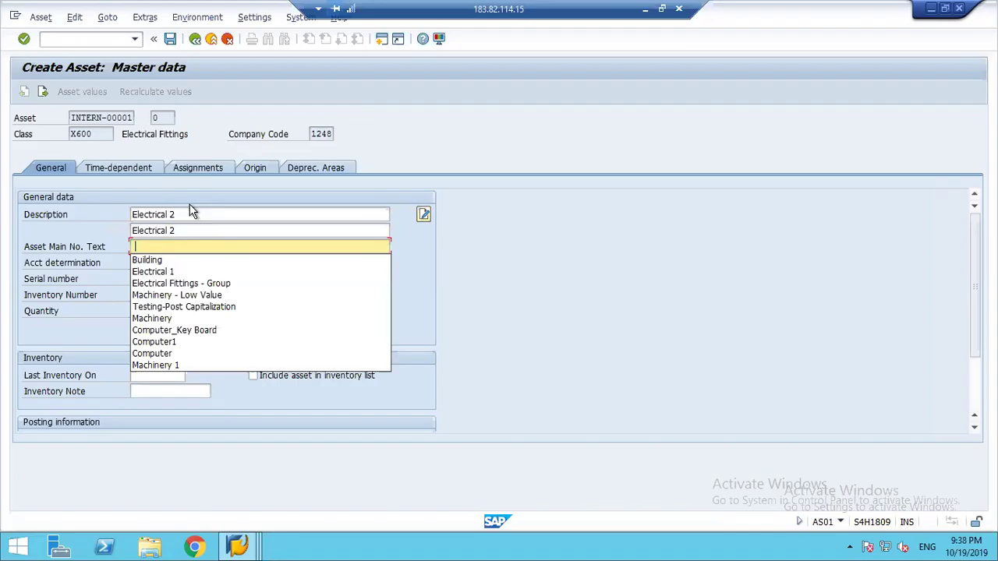
pyautogui.write('Electrical ')
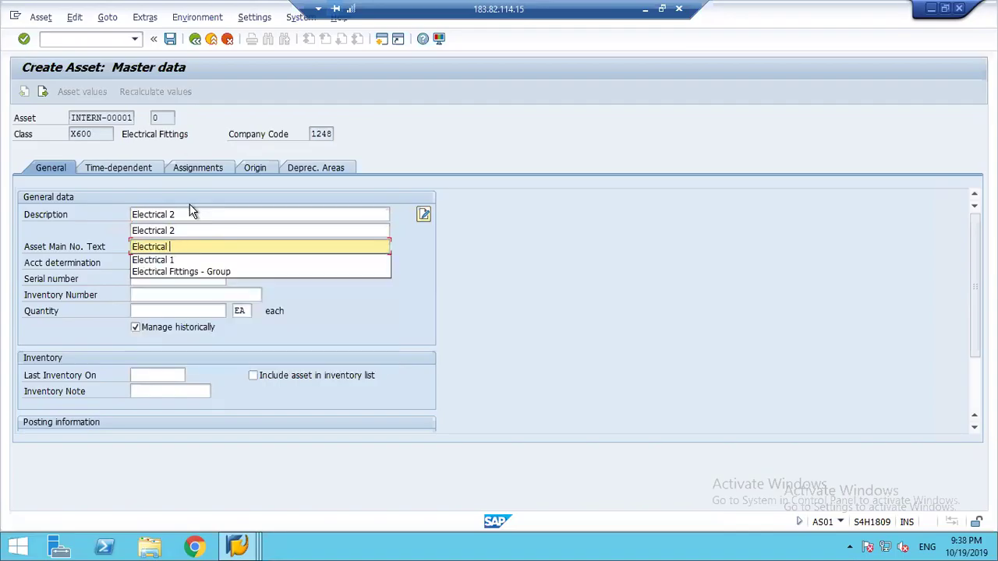
pyautogui.write('2')
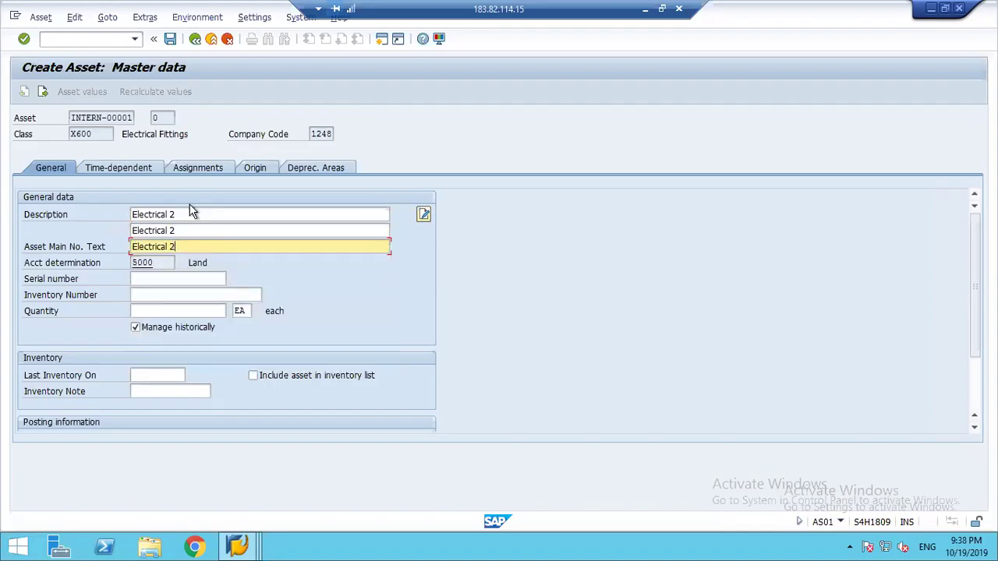
# Minimize the remote SAP session and open Microsoft Office Excel 2007 on the local computer.
pyautogui.click(644, 8)
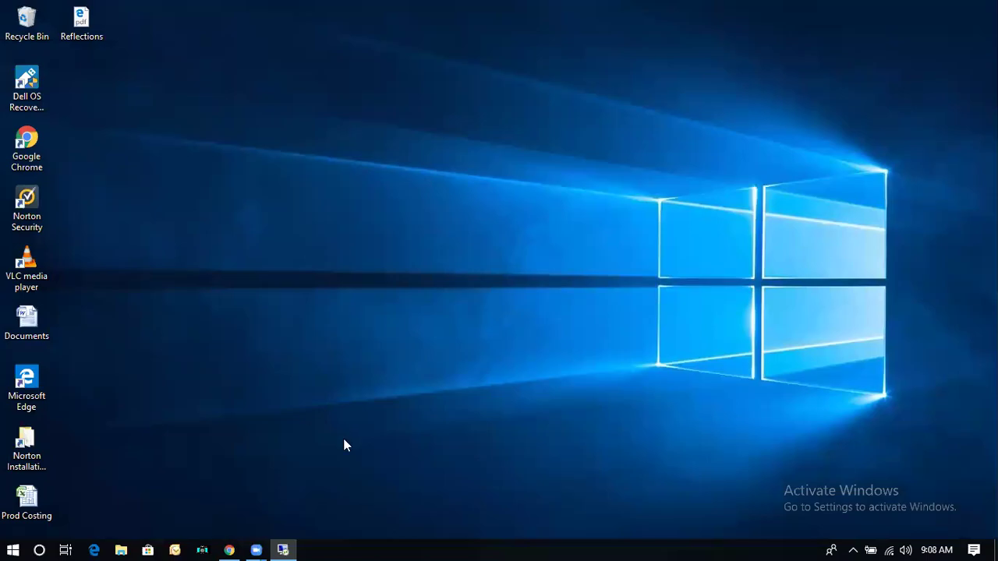
pyautogui.click(18, 546)
pyautogui.write('exc')
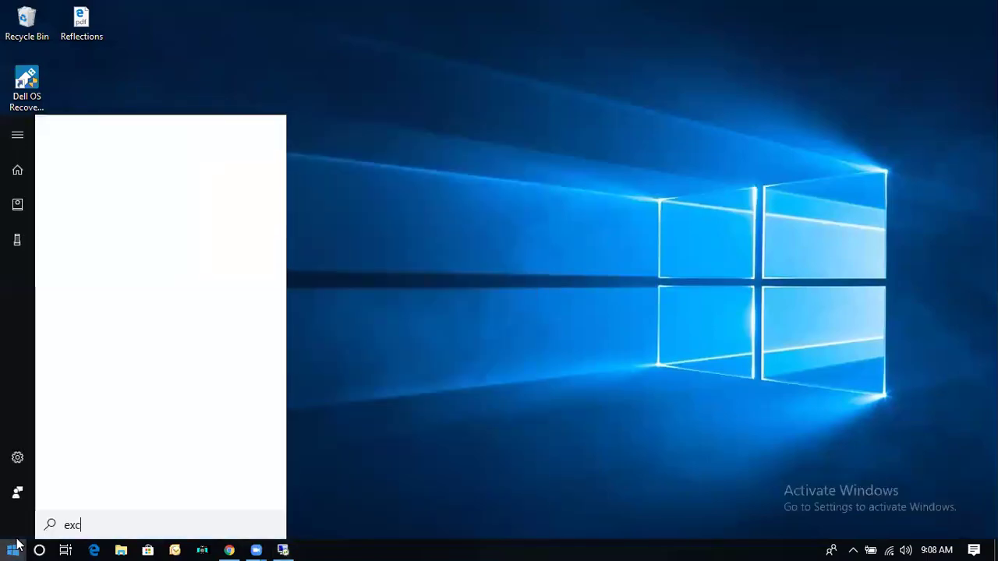
pyautogui.write('el')
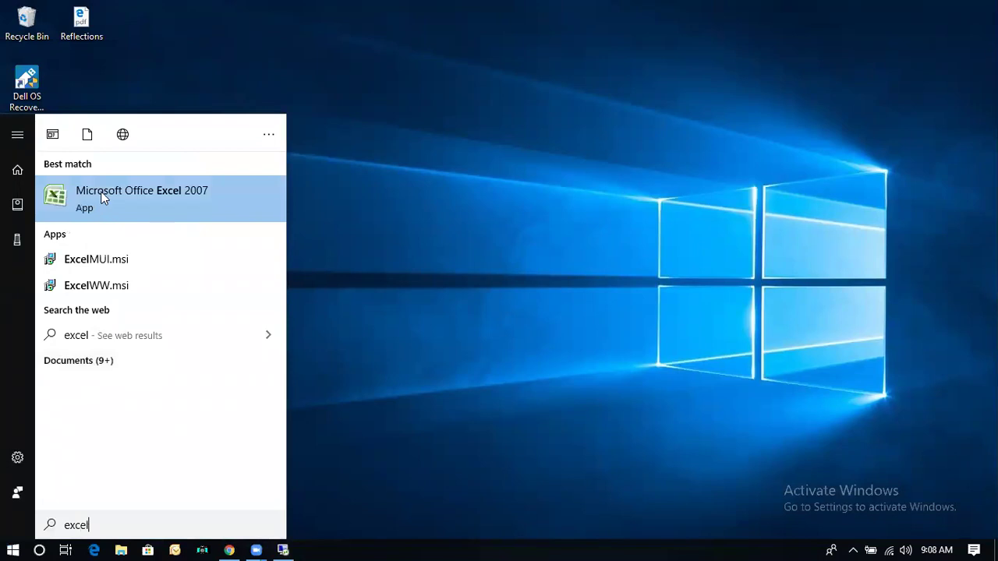
pyautogui.click(102, 197)
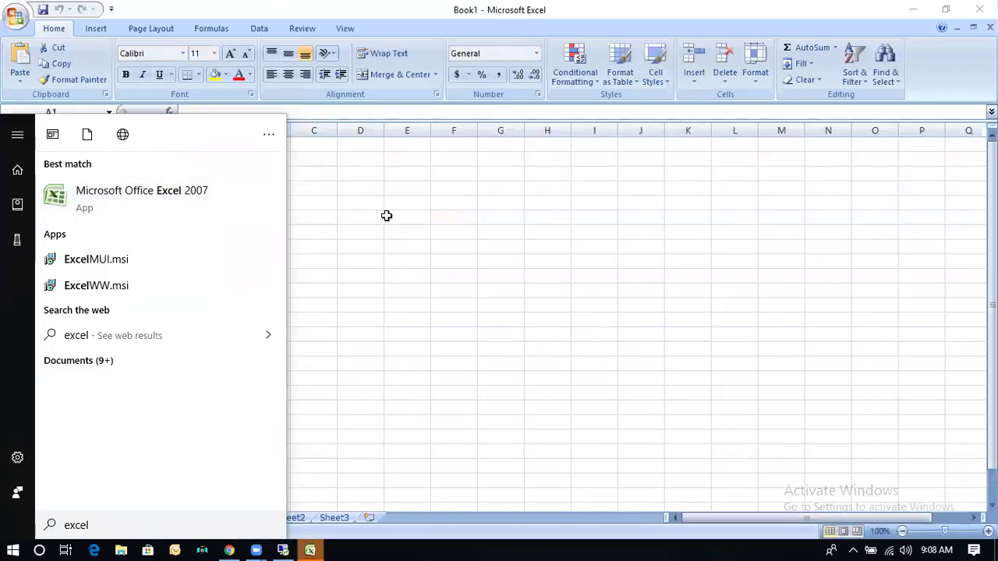
# Close the document recovery list in Excel, keeping the recovered files for viewing later.
pyautogui.click(385, 215)
pyautogui.click(156, 509)
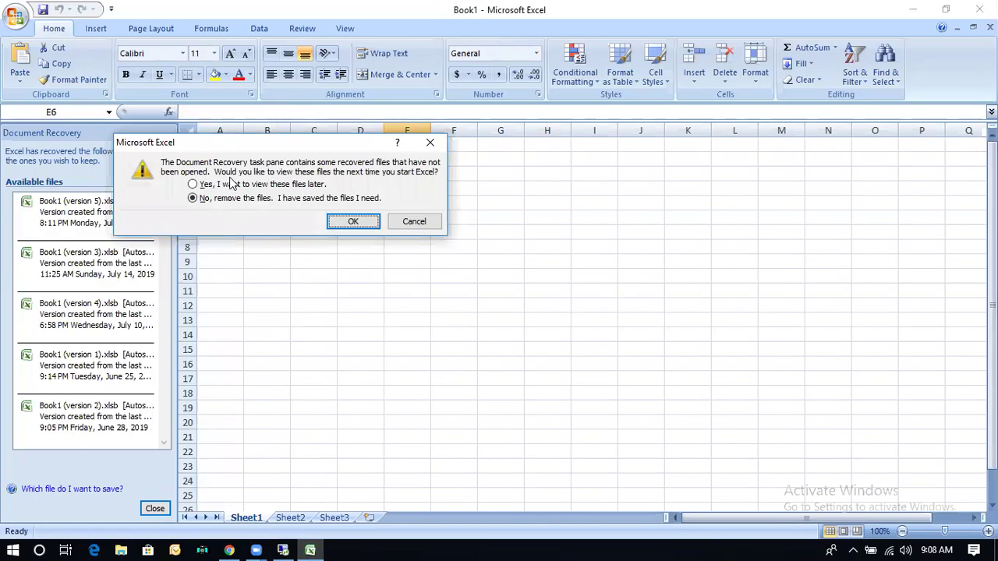
pyautogui.click(232, 185)
pyautogui.click(353, 221)
# Enter the heading "Group Asset" in cell C6 and the asset class X600 in cell C7.
pyautogui.click(128, 215)
pyautogui.write('Gro')
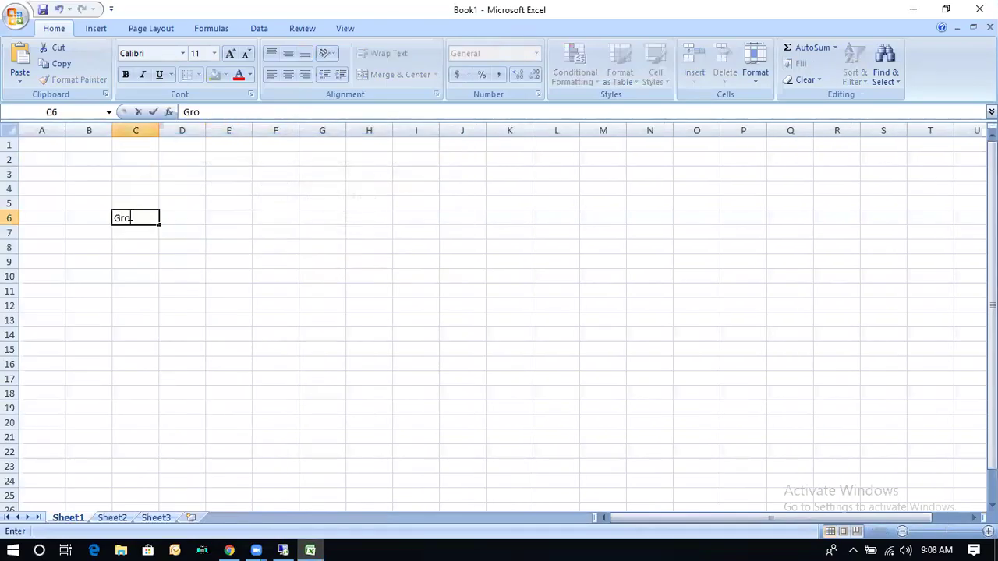
pyautogui.write('up Asset')
pyautogui.press('Return')
pyautogui.write('X600')
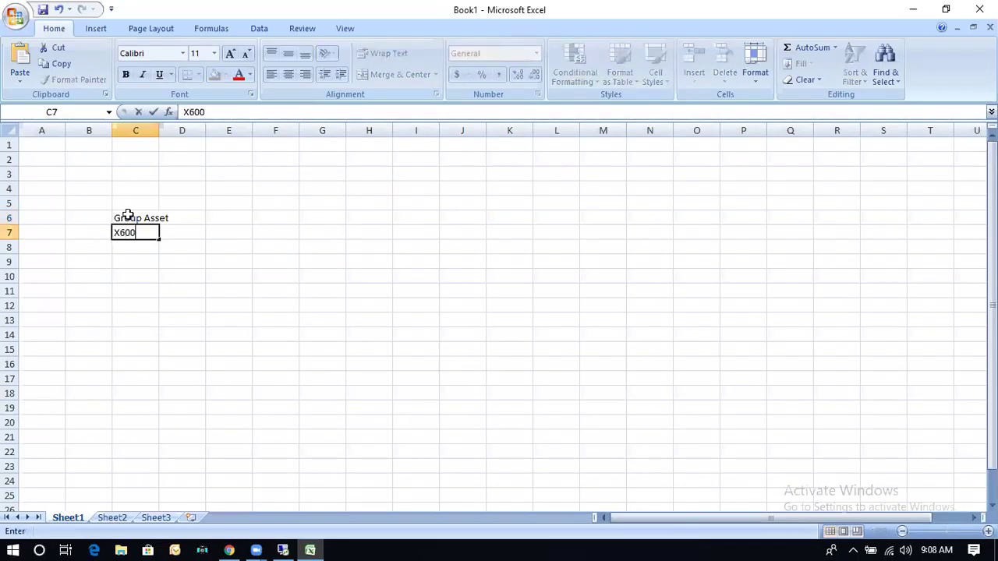
pyautogui.press('Tab')
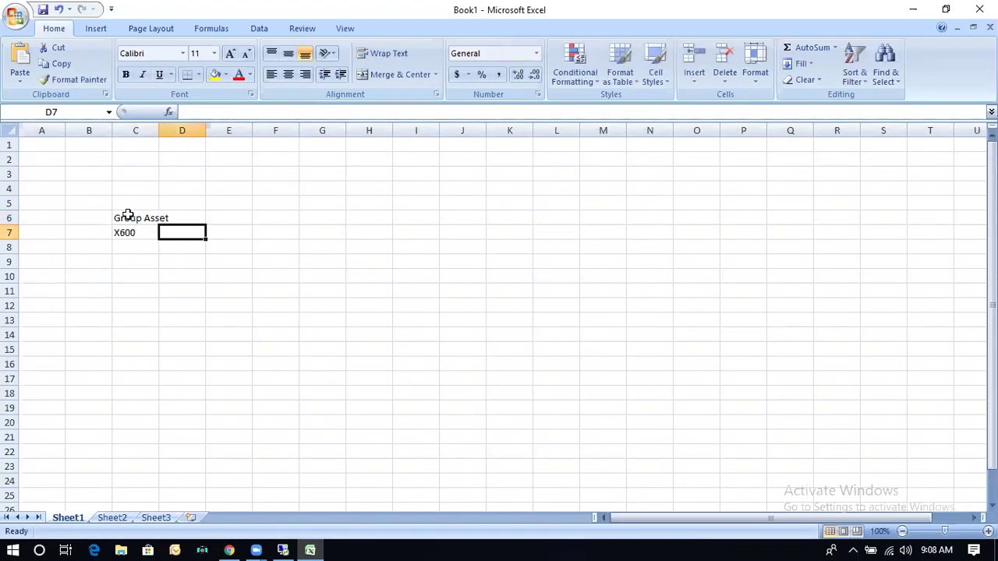
# Add the number 60000 in cell D7 and the label "GroupAsset" in cell E7 beside X600.
pyautogui.write('60000')
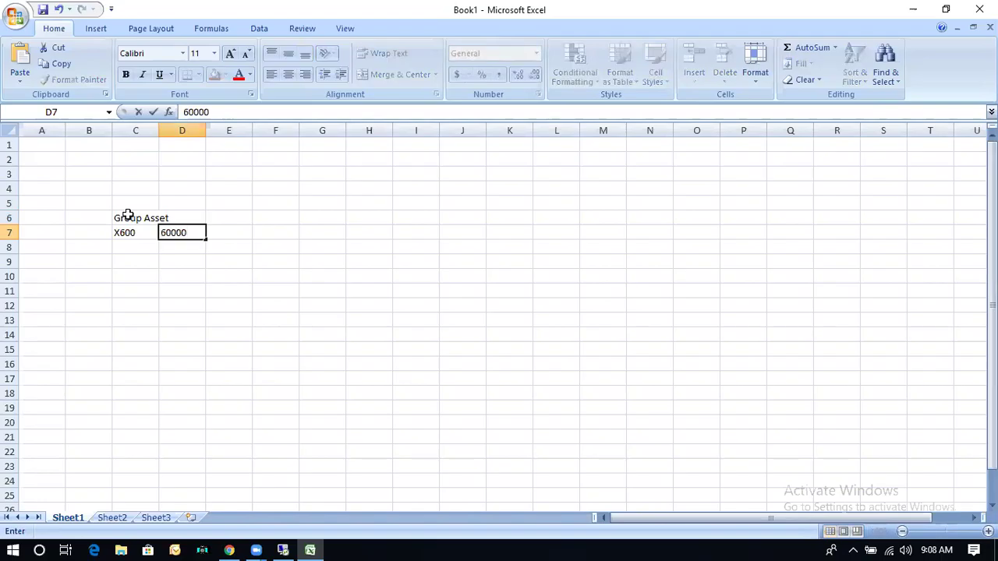
pyautogui.press('Return')
pyautogui.press('Up')
pyautogui.press('Right')
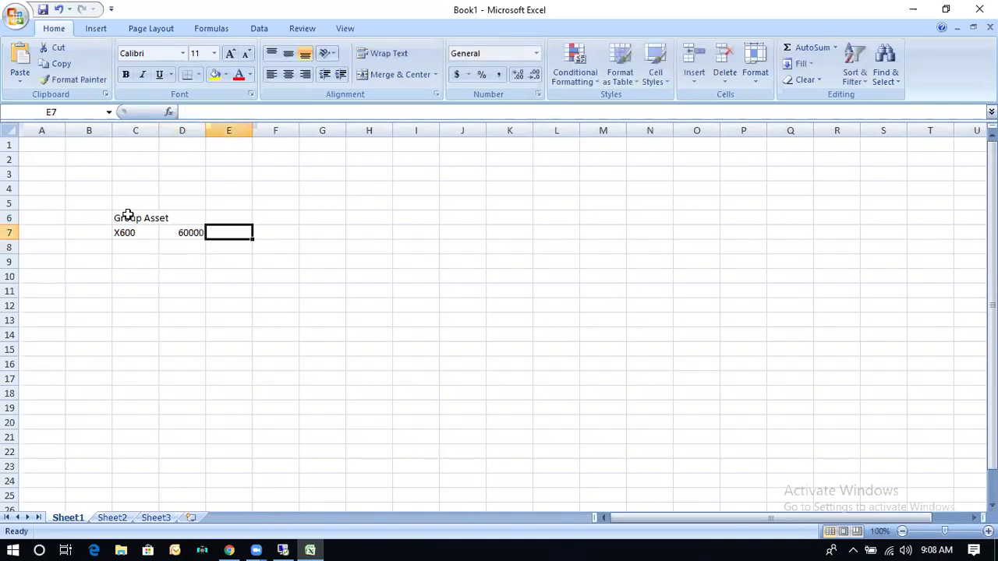
pyautogui.write('GroupAsset')
pyautogui.press('Return')
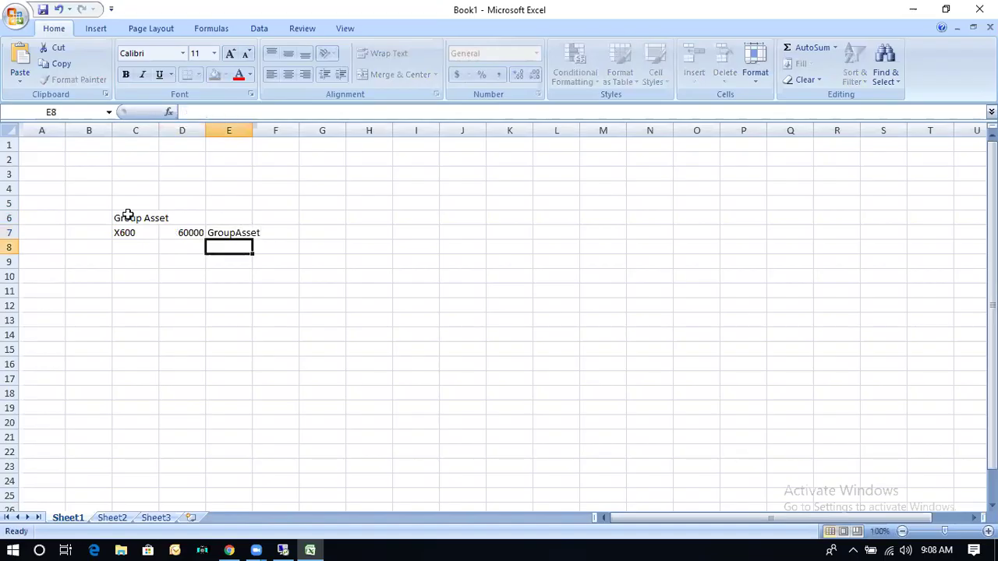
pyautogui.press('Return')
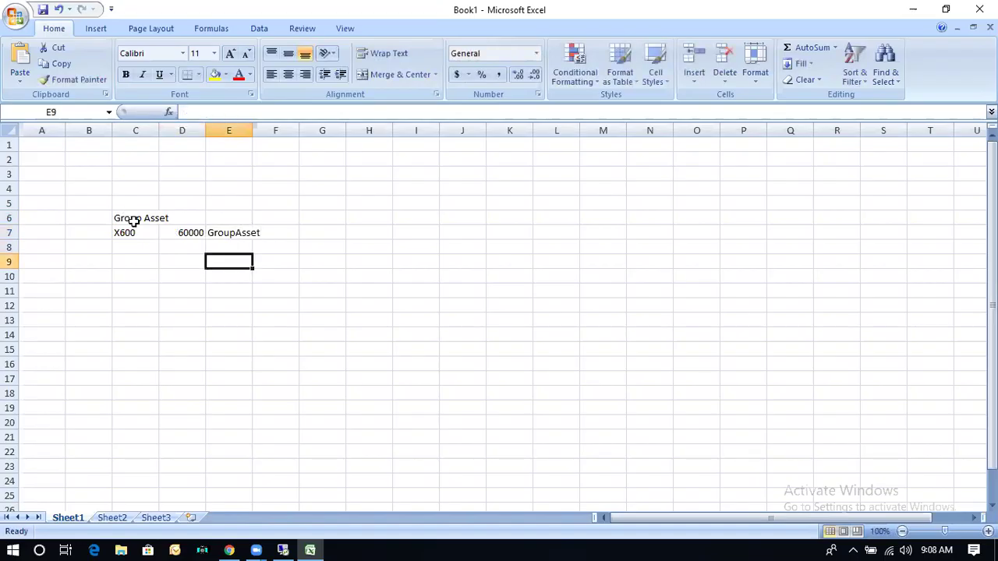
# Number six example assets 1 to 6 across cells J5 to O5 and highlight the row.
pyautogui.click(444, 201)
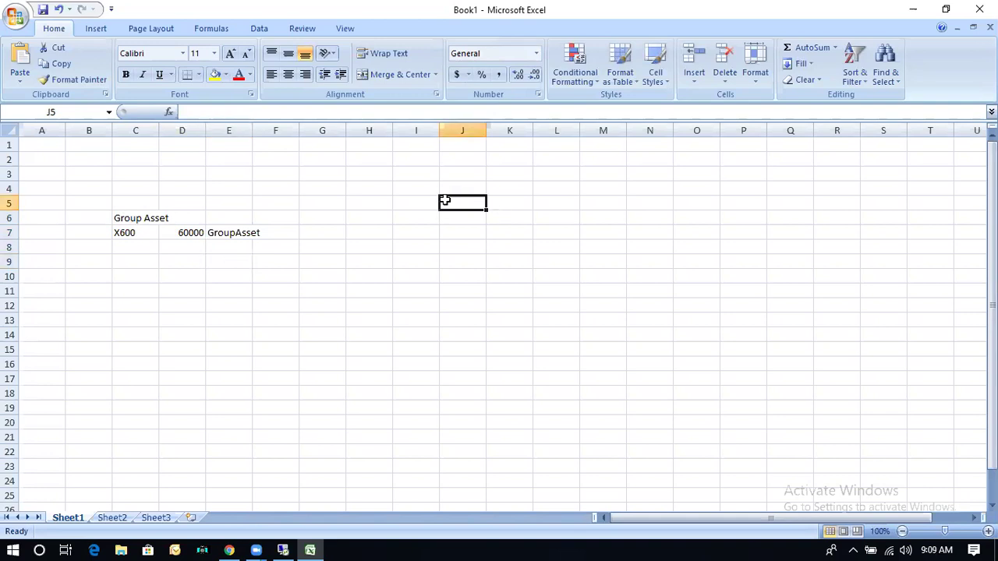
pyautogui.write('1')
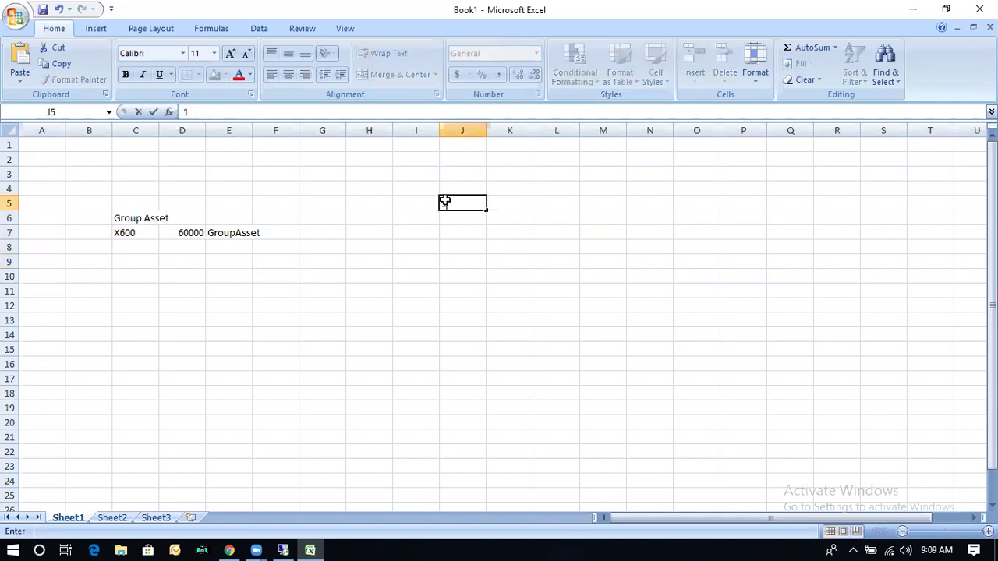
pyautogui.press('Tab')
pyautogui.write('2')
pyautogui.press('Tab')
pyautogui.write('3')
pyautogui.press('Tab')
pyautogui.write('4')
pyautogui.press('Tab')
pyautogui.write('5')
pyautogui.press('Tab')
pyautogui.write('6')
pyautogui.press('Return')
pyautogui.press('Return')
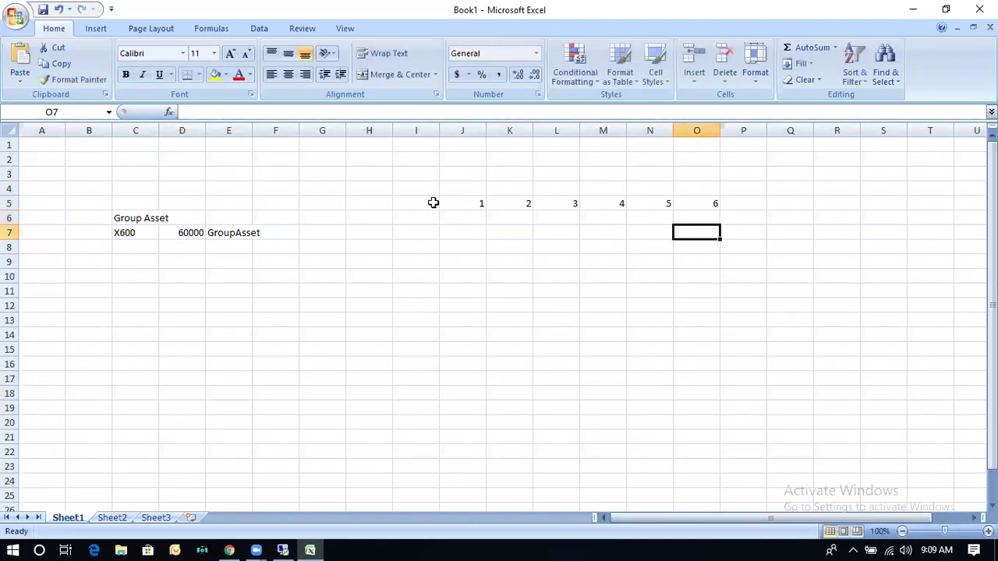
pyautogui.moveTo(468, 203); pyautogui.dragTo(741, 201)
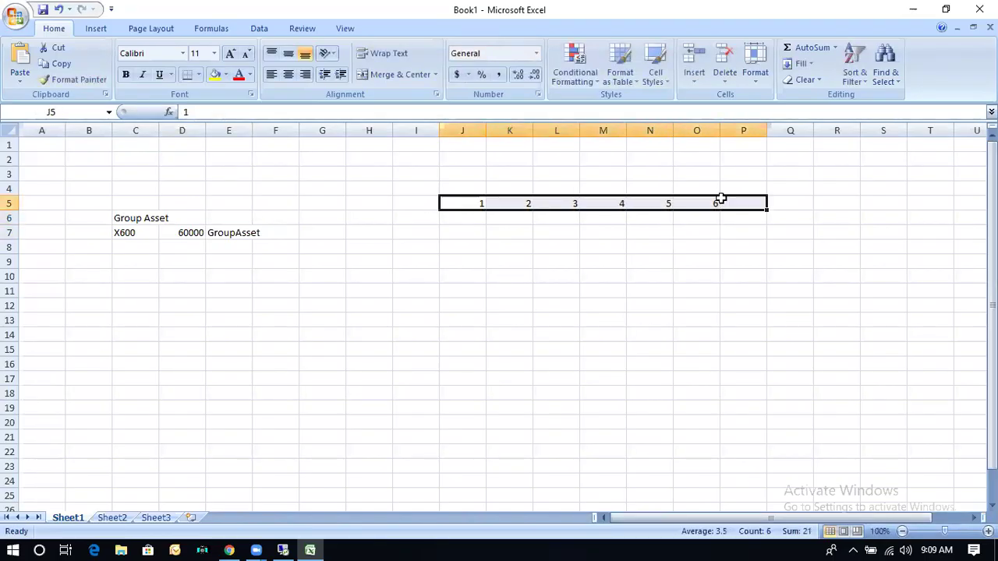
# Enter 600000 in cell L9 with "Group Asset" beside it in M9, and X600 below in L10.
pyautogui.click(576, 262)
pyautogui.write('600000')
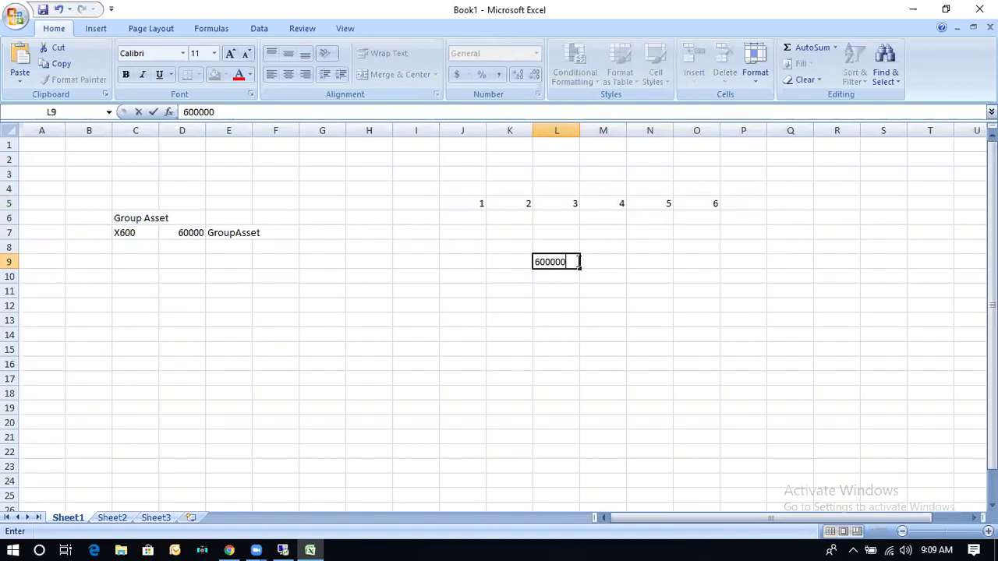
pyautogui.press('Tab')
pyautogui.write('Group Asset')
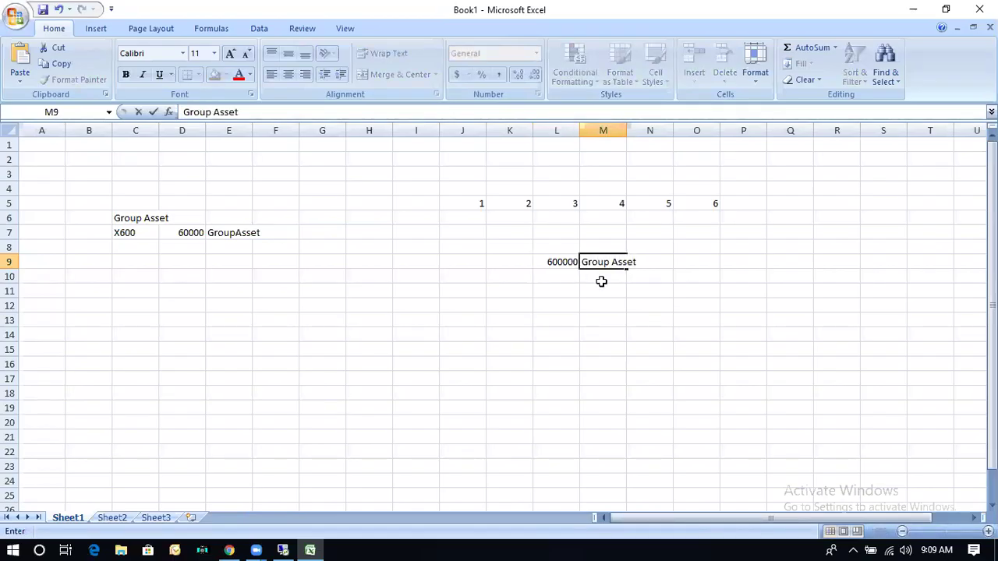
pyautogui.click(567, 262)
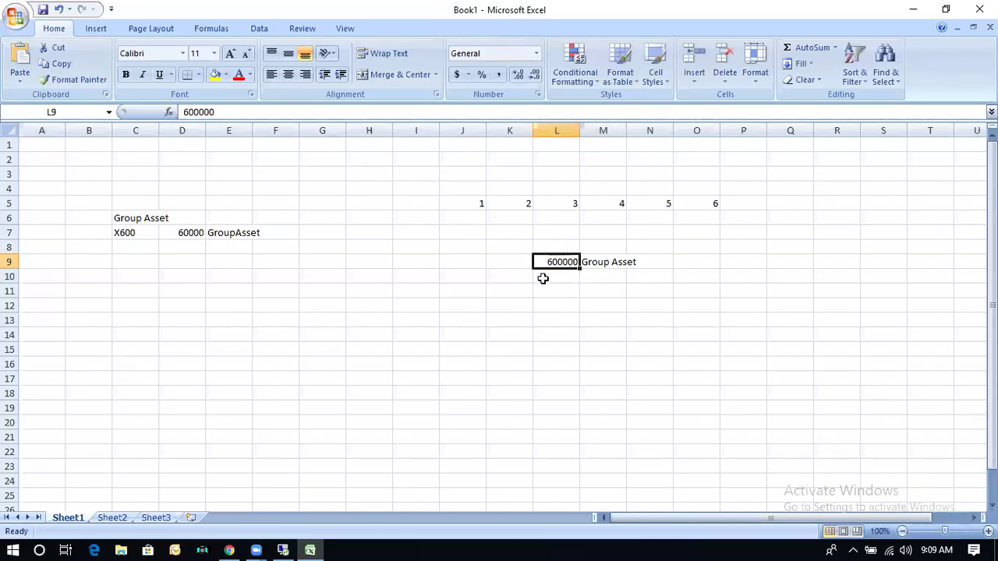
pyautogui.click(542, 278)
pyautogui.write('X600')
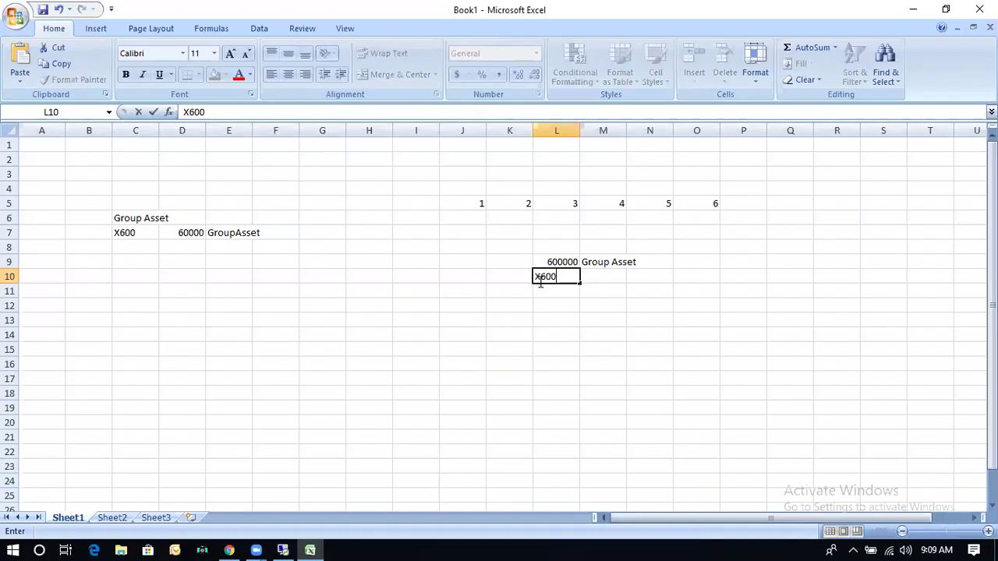
pyautogui.press('Return')
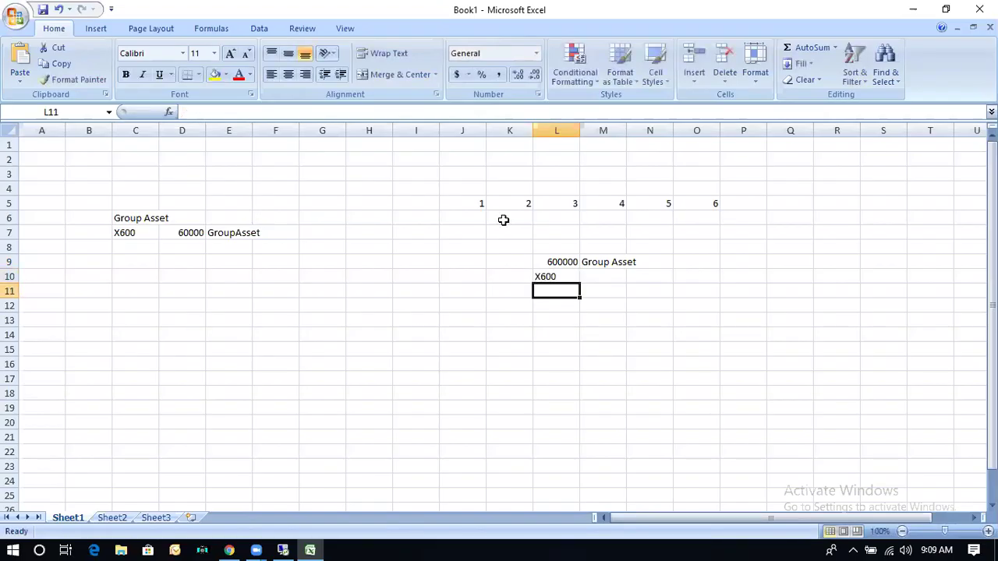
# Label assets 1 and 2 with classes X500 in J4 and X400 in K4, and highlight both columns' entries.
pyautogui.moveTo(470, 203); pyautogui.dragTo(715, 204)
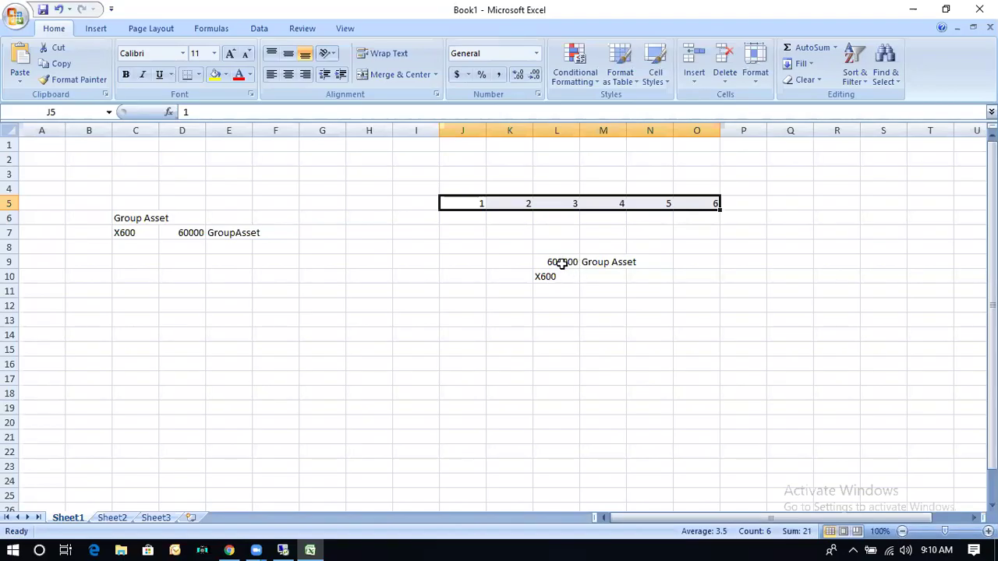
pyautogui.click(467, 184)
pyautogui.write('X500')
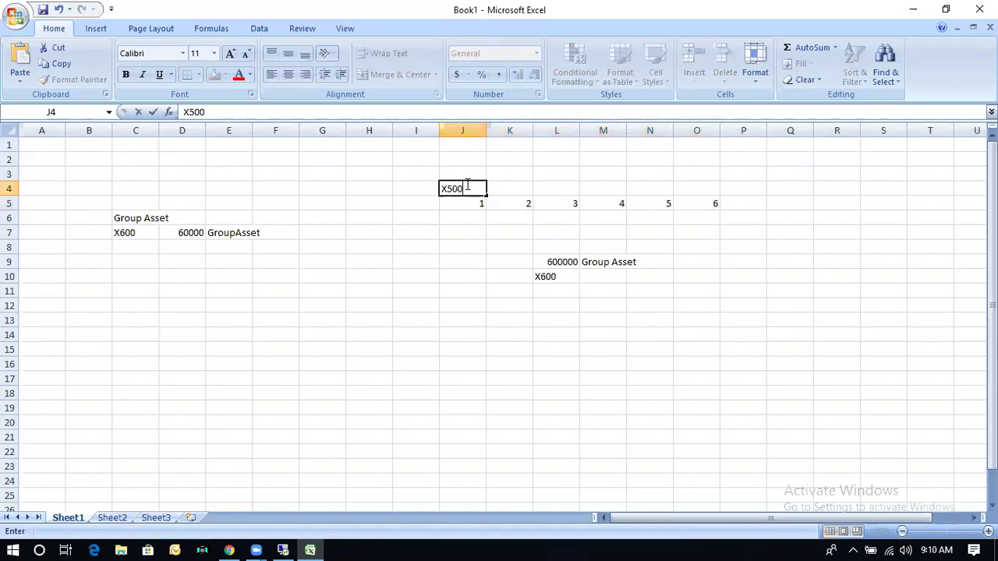
pyautogui.press('Tab')
pyautogui.write('X400')
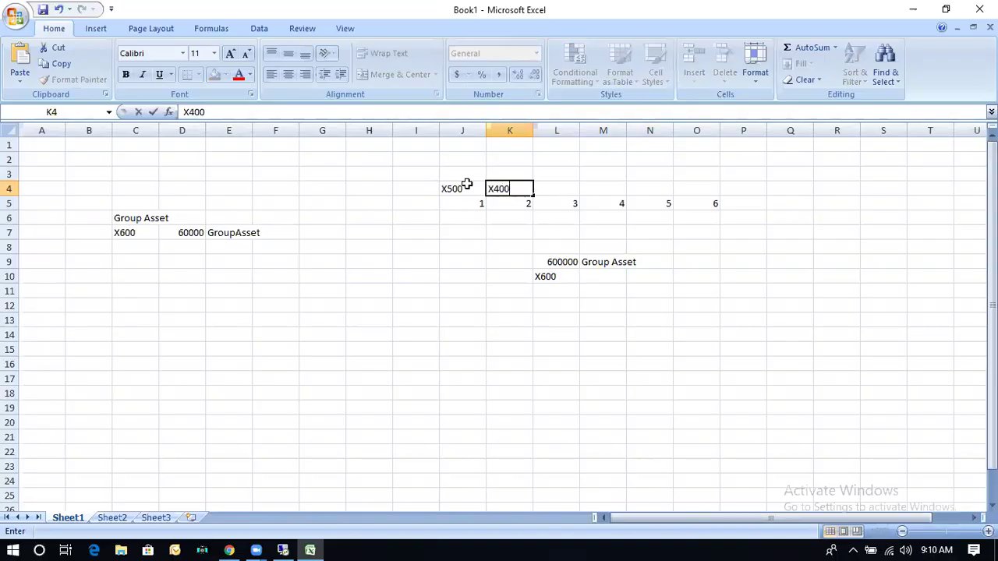
pyautogui.press('Tab')
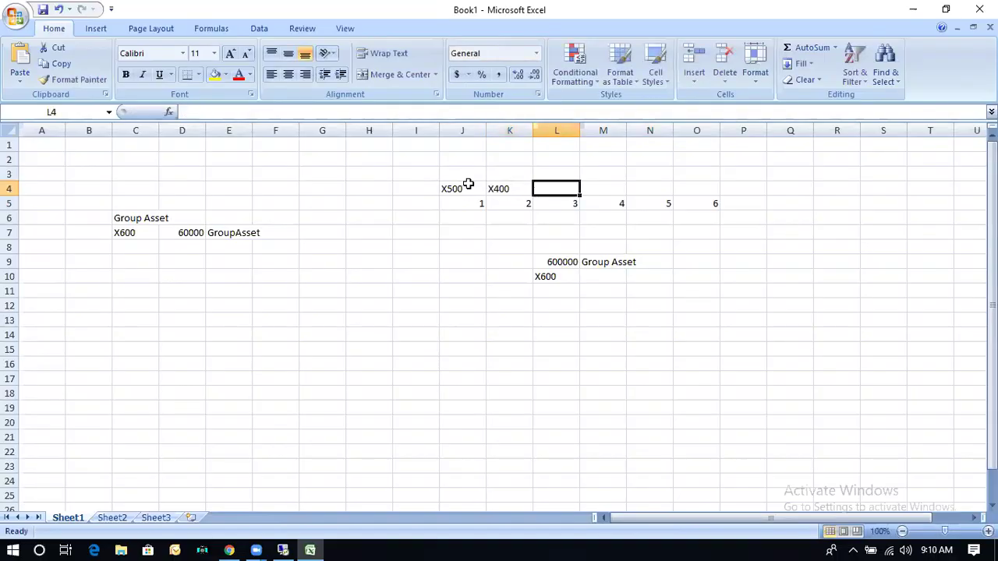
pyautogui.click(472, 189)
pyautogui.moveTo(487, 190); pyautogui.dragTo(498, 202)
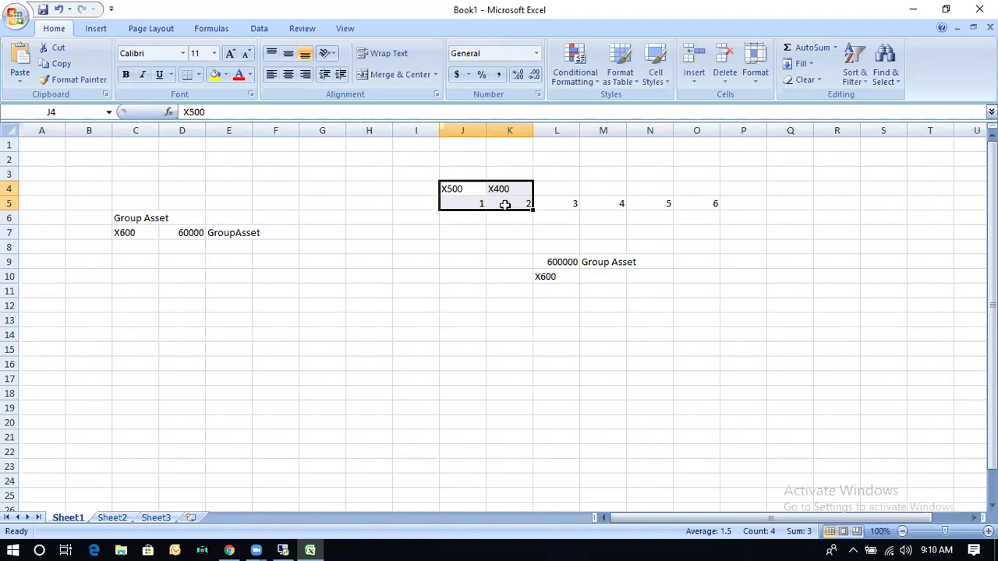
# Enter class X600 above asset 3 in cell L4 and copy that cell.
pyautogui.click(553, 189)
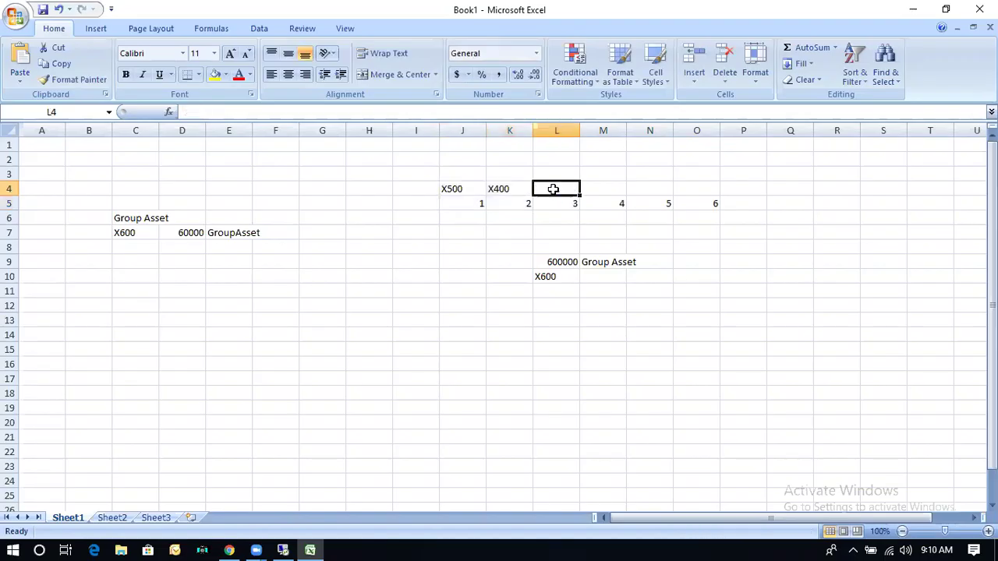
pyautogui.write('X600')
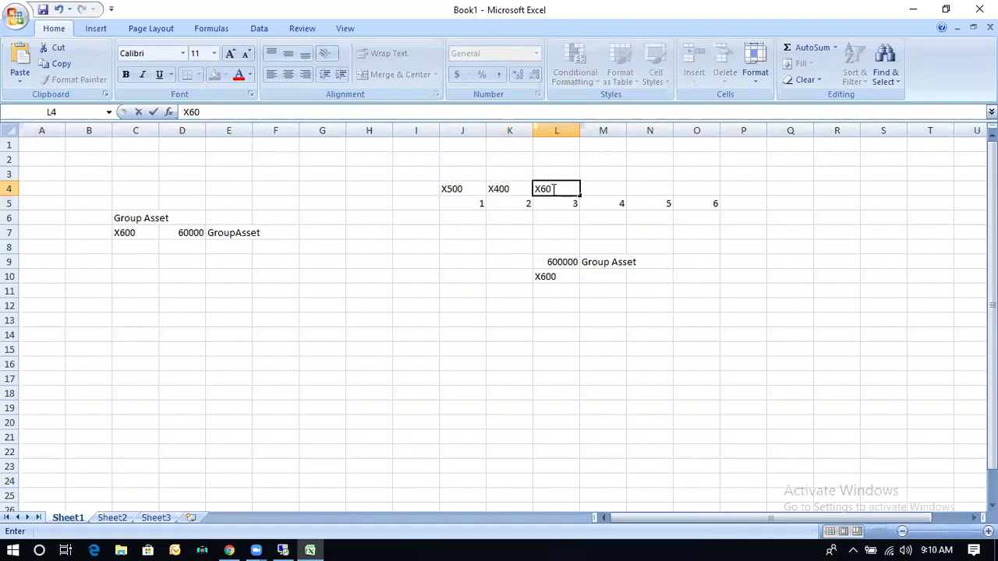
pyautogui.press('Tab')
pyautogui.click(553, 189)
pyautogui.hotkey('ctrl', 'c')
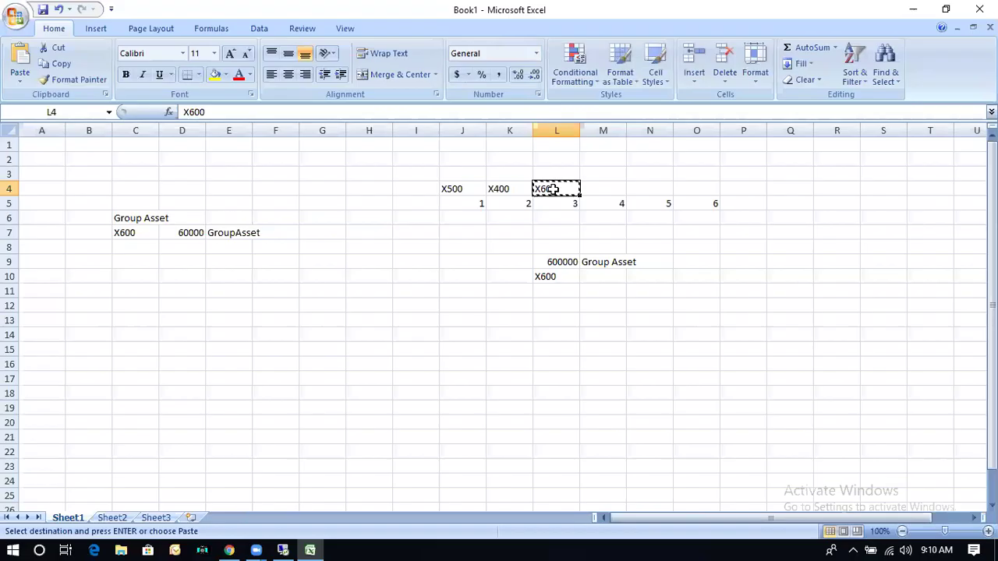
pyautogui.press('Right')
pyautogui.hotkey('shift', 'Right')
pyautogui.hotkey('shift', 'Right')
pyautogui.press('pagedown')
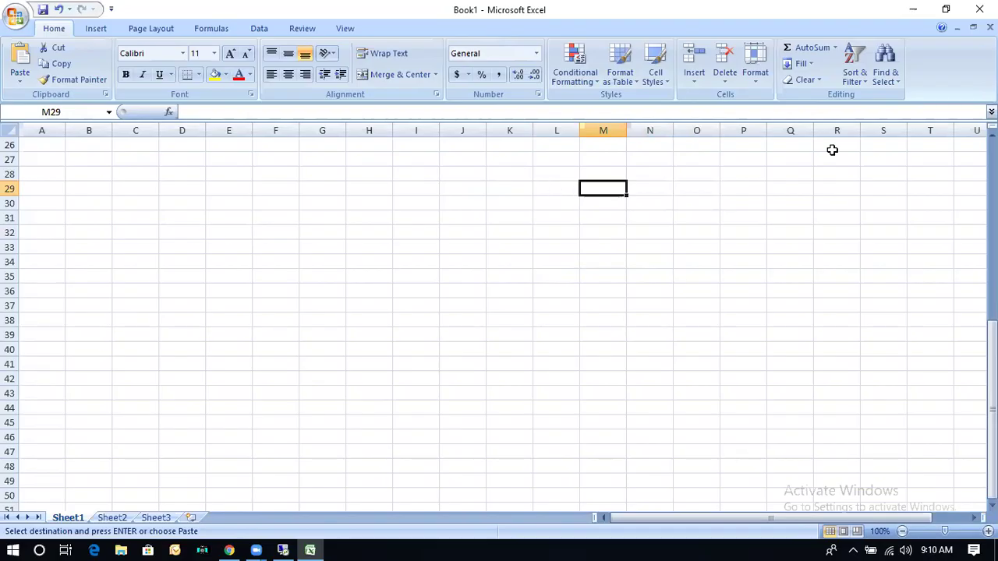
pyautogui.click(992, 234)
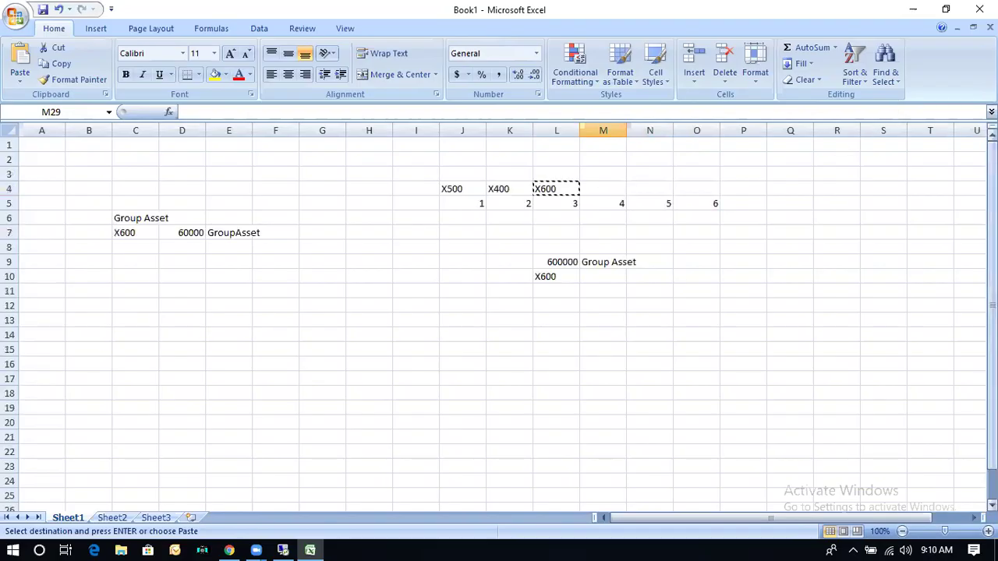
pyautogui.press('Right')
pyautogui.scroll(2, 604, 188)
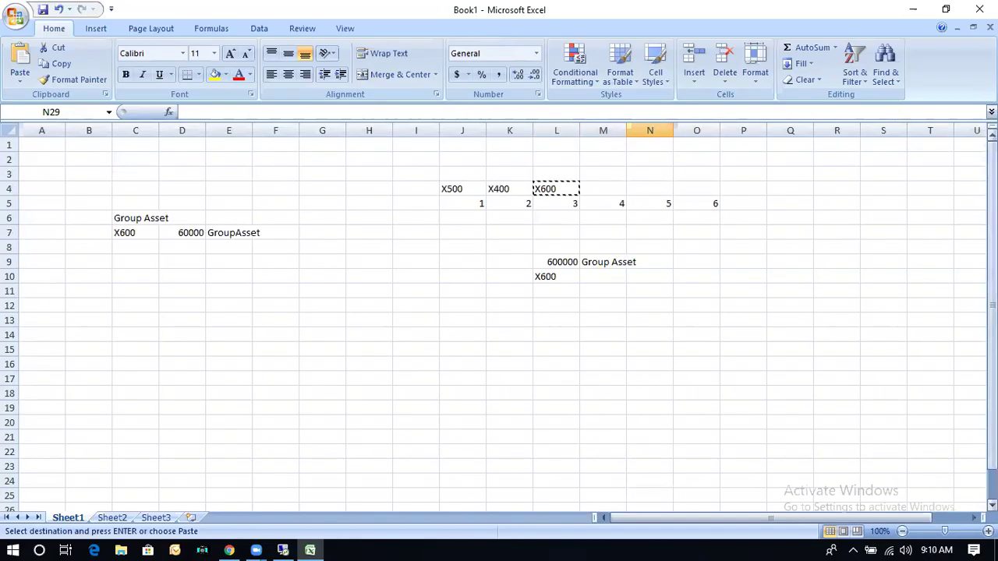
# Paste the copied X600 into cells M4 to O4 above assets 4 to 6, and highlight the X500 and X400 assets.
pyautogui.click(592, 188)
pyautogui.hotkey('shift', 'Right')
pyautogui.hotkey('shift', 'Right')
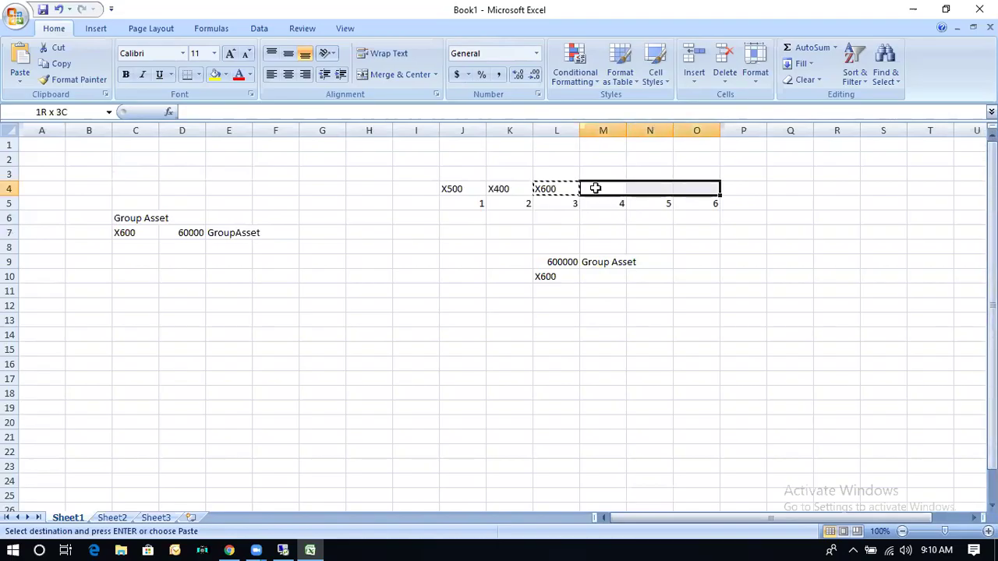
pyautogui.press('Return')
pyautogui.click(408, 245)
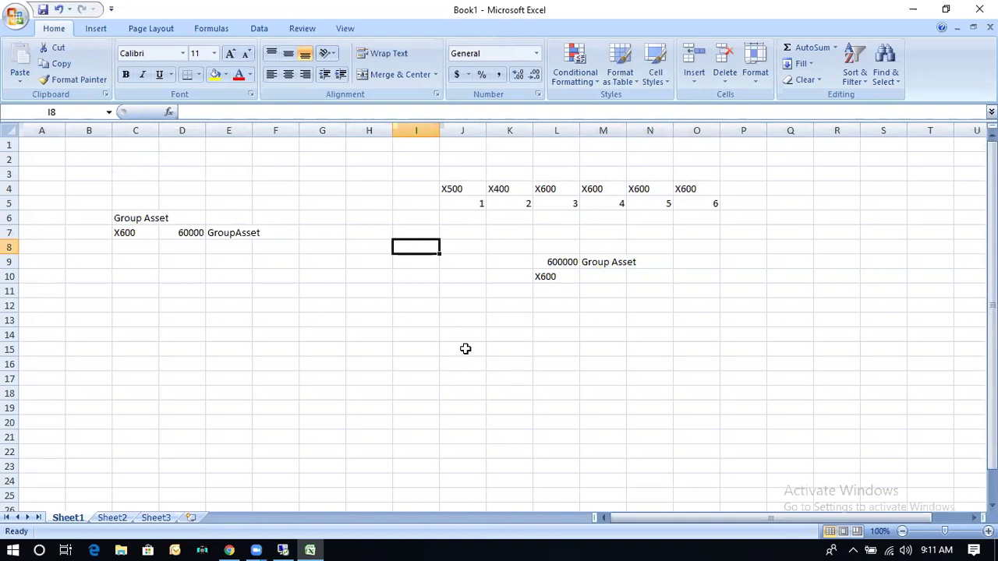
pyautogui.moveTo(458, 189); pyautogui.dragTo(507, 202)
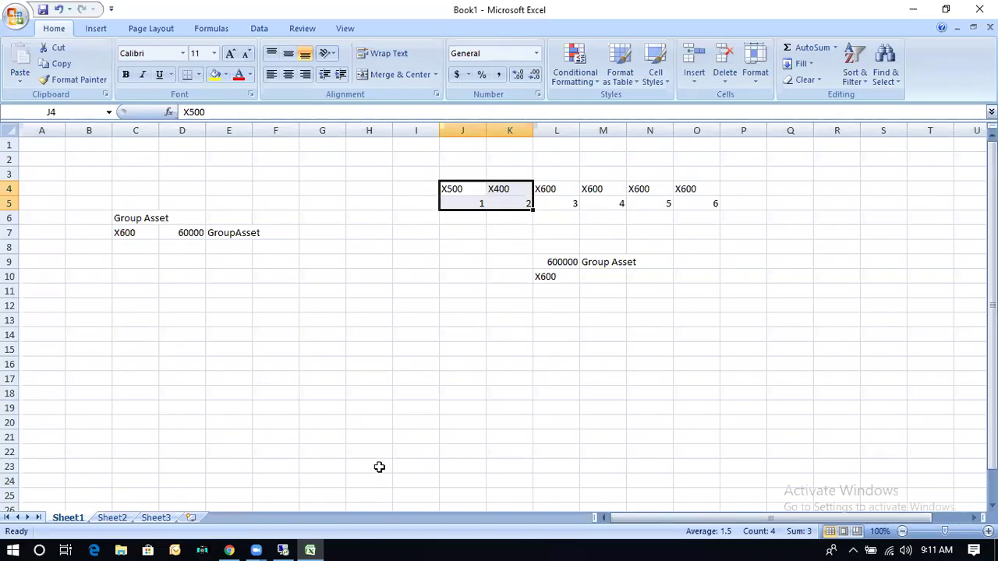
# Switch back to the remote SAP session and set the new asset's time-dependent cost center to 1000.
pyautogui.click(288, 546)
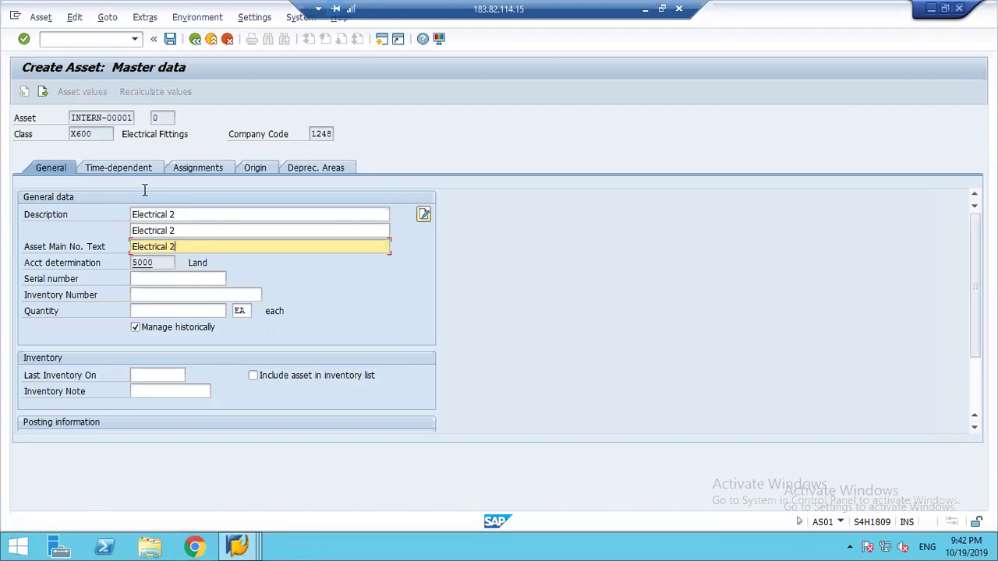
pyautogui.click(125, 173)
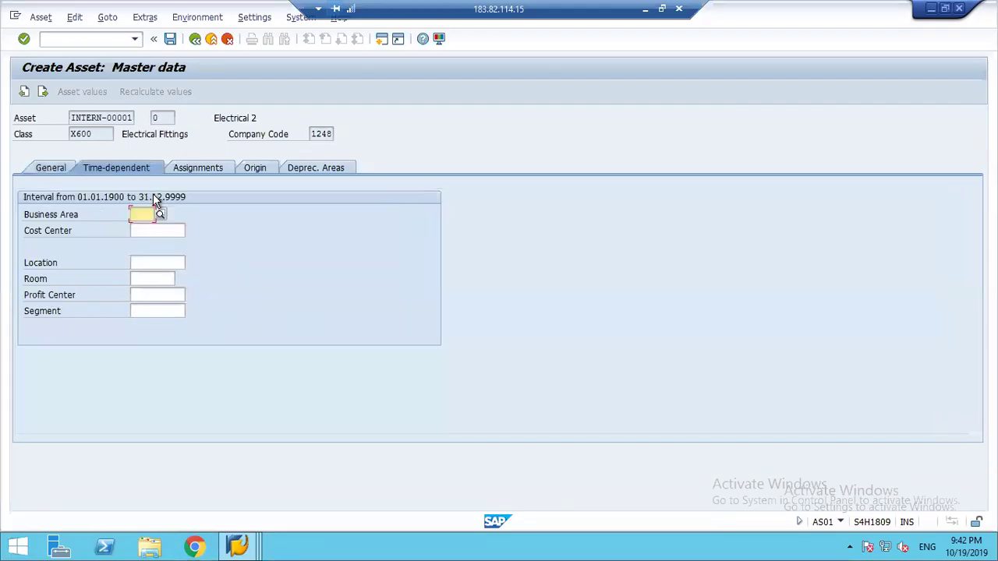
pyautogui.click(139, 230)
pyautogui.write('1000')
pyautogui.press('Tab')
# For depreciation area 01 Book deprec., set the depreciation key to GL20 and the useful life to 10.
pyautogui.click(295, 167)
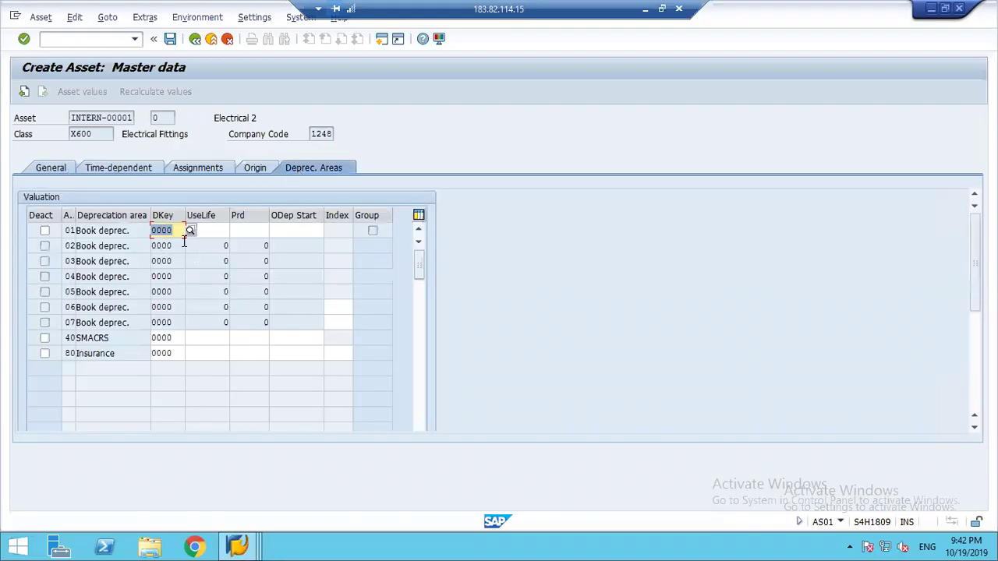
pyautogui.press('BackSpace')
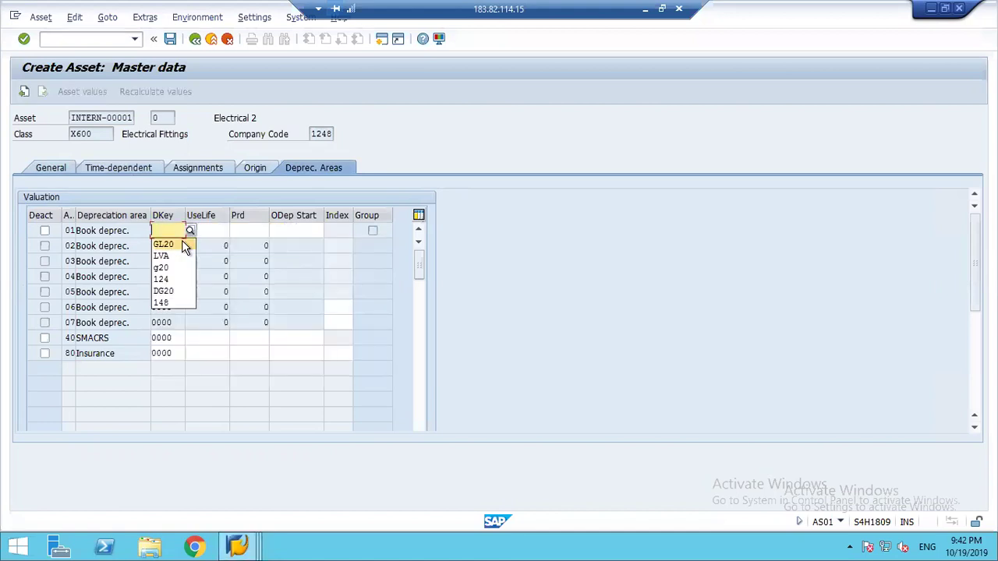
pyautogui.click(184, 245)
pyautogui.press('Tab')
pyautogui.write('10')
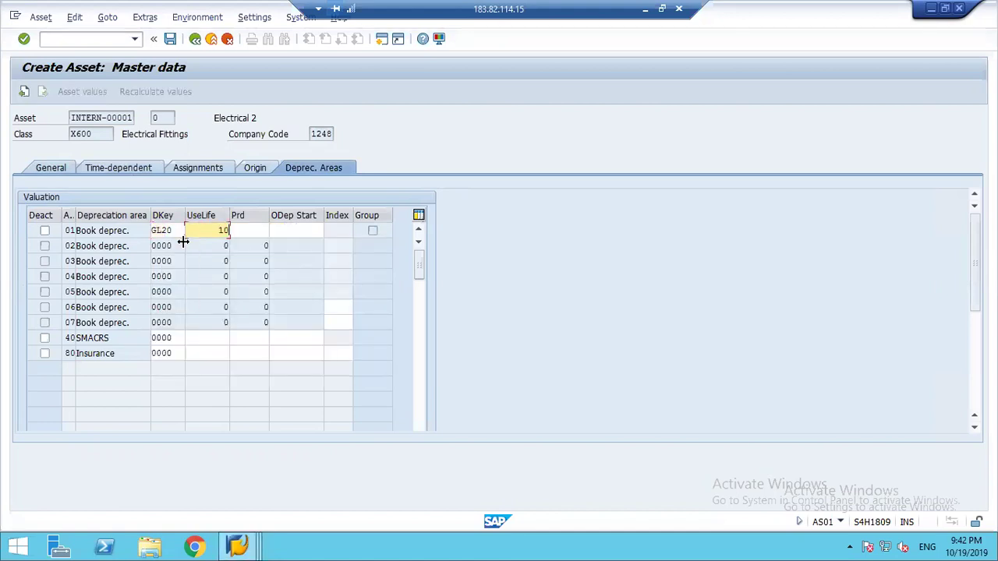
# Set depreciation area 40 SMACRS to useful life 10 and depreciation key GL20, and deactivate area 80 Insurance.
pyautogui.click(224, 340)
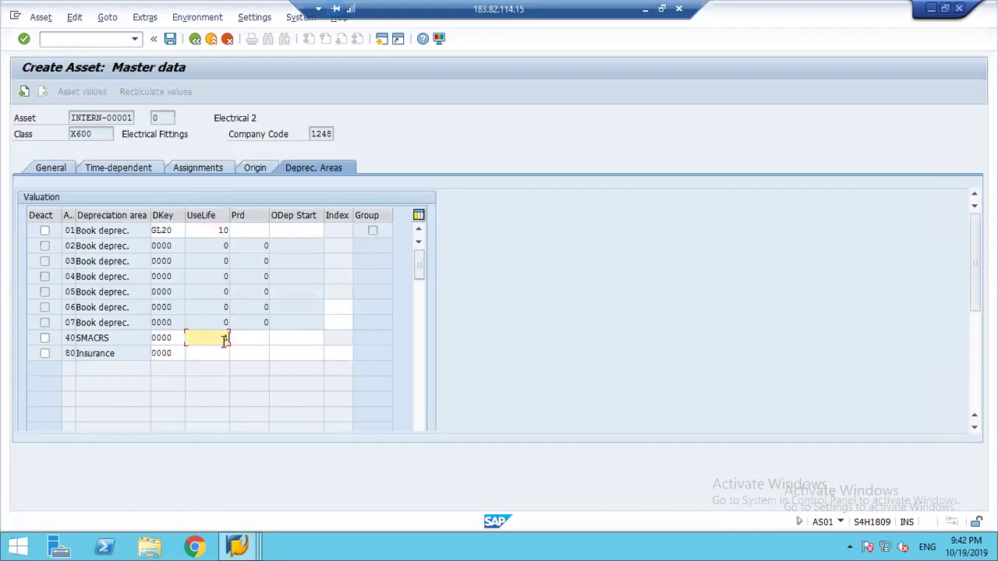
pyautogui.write('10')
pyautogui.hotkey('shift', 'Tab')
pyautogui.press('BackSpace')
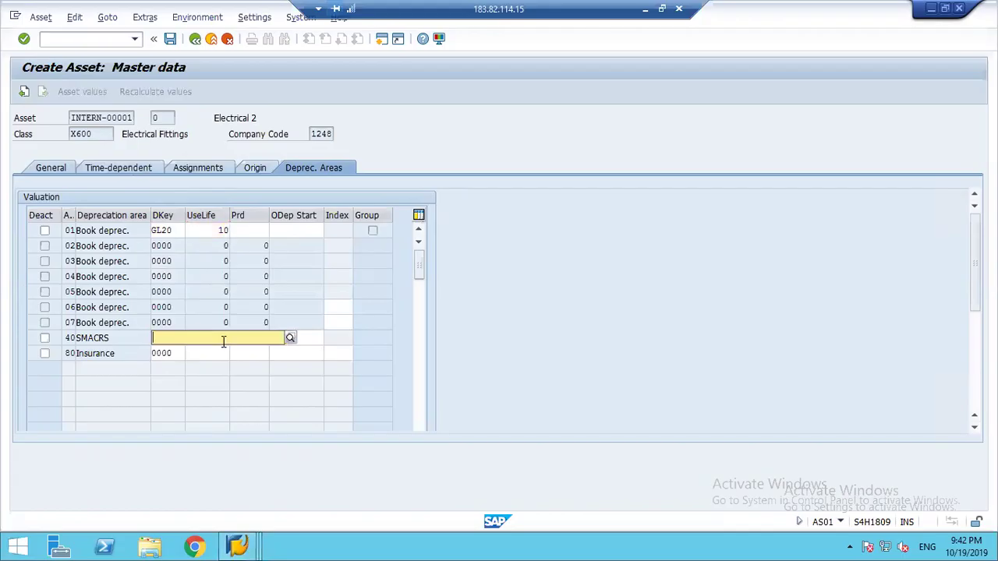
pyautogui.write('GL20')
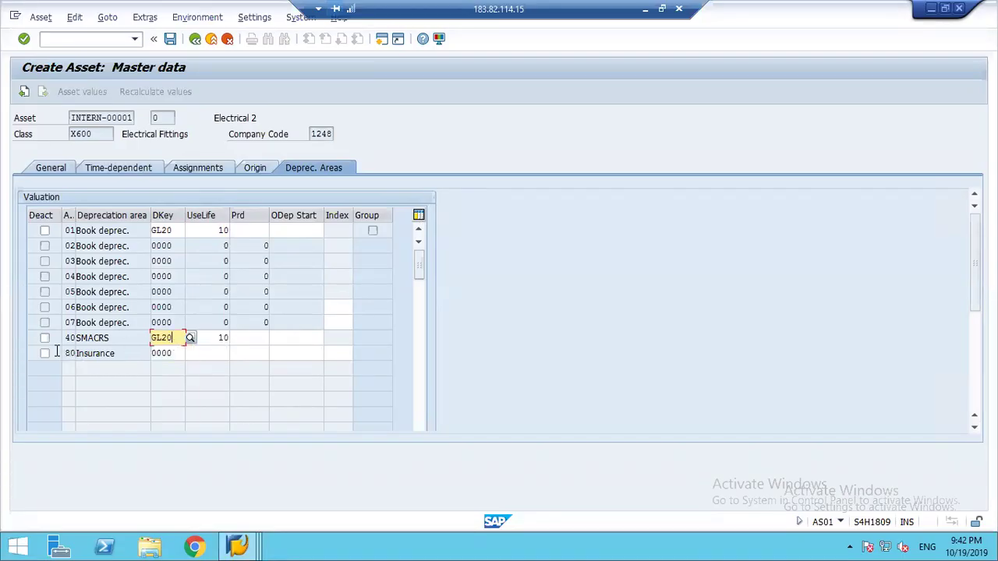
pyautogui.click(45, 354)
pyautogui.press('Return')
pyautogui.press('Return')
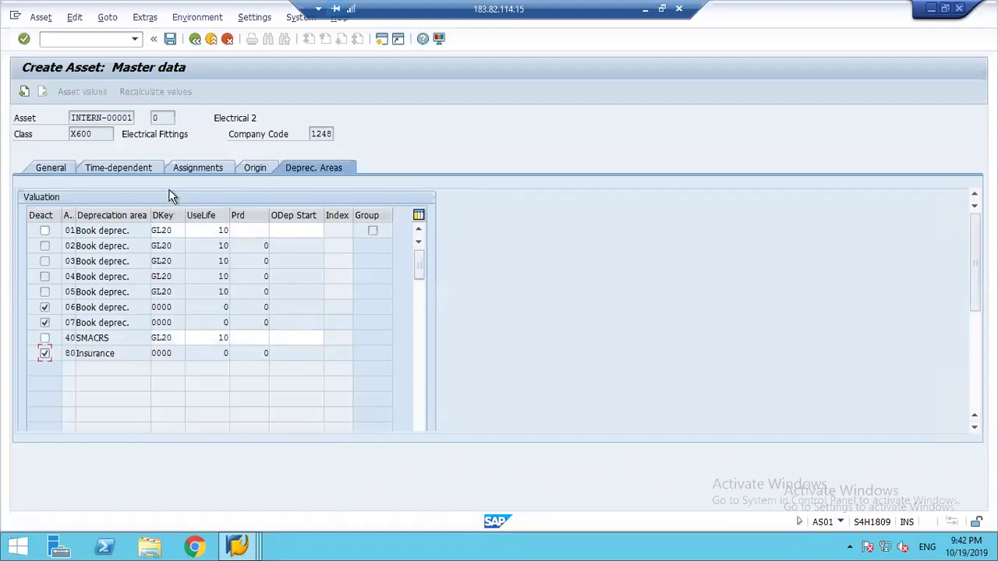
# Assign group asset 500000 in the details of depreciation area 01 Book deprec., and save the new asset.
pyautogui.click(69, 231)
pyautogui.doubleClick(69, 231)
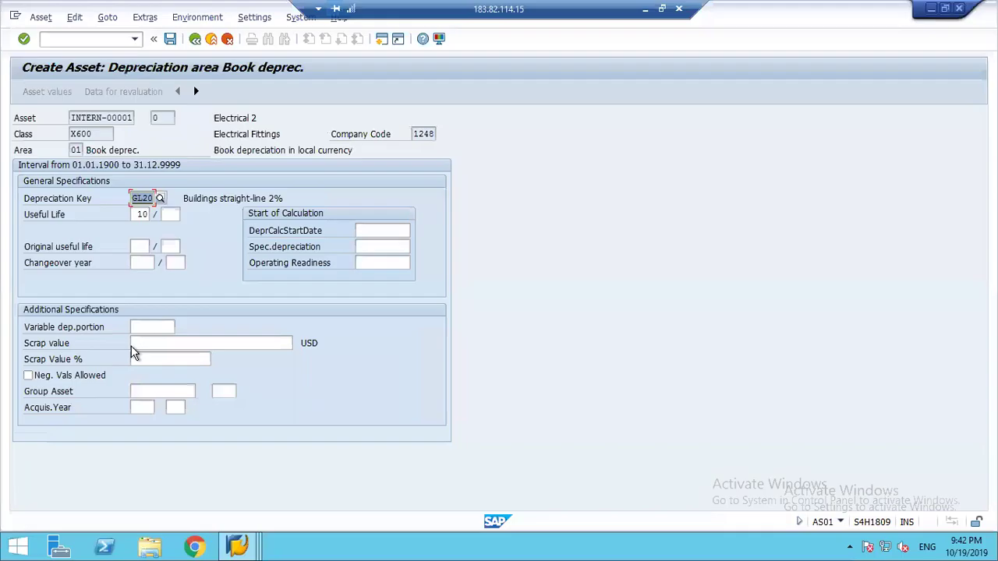
pyautogui.click(161, 391)
pyautogui.press('Down')
pyautogui.press('Return')
pyautogui.press('Return')
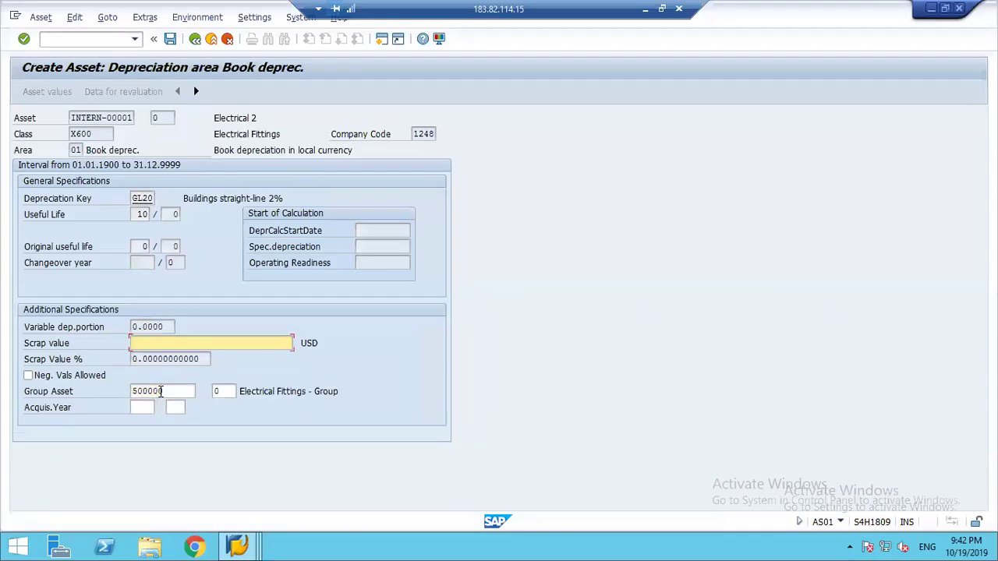
pyautogui.click(170, 39)
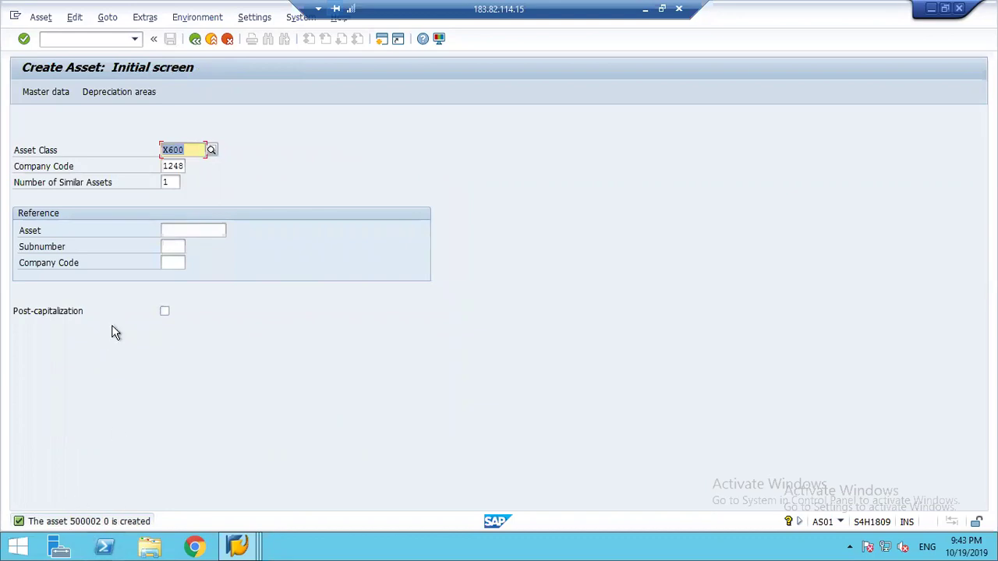
# Leave asset creation and open the ABZON acquisition with automatic offsetting entry from the external acquisition postings.
pyautogui.click(196, 39)
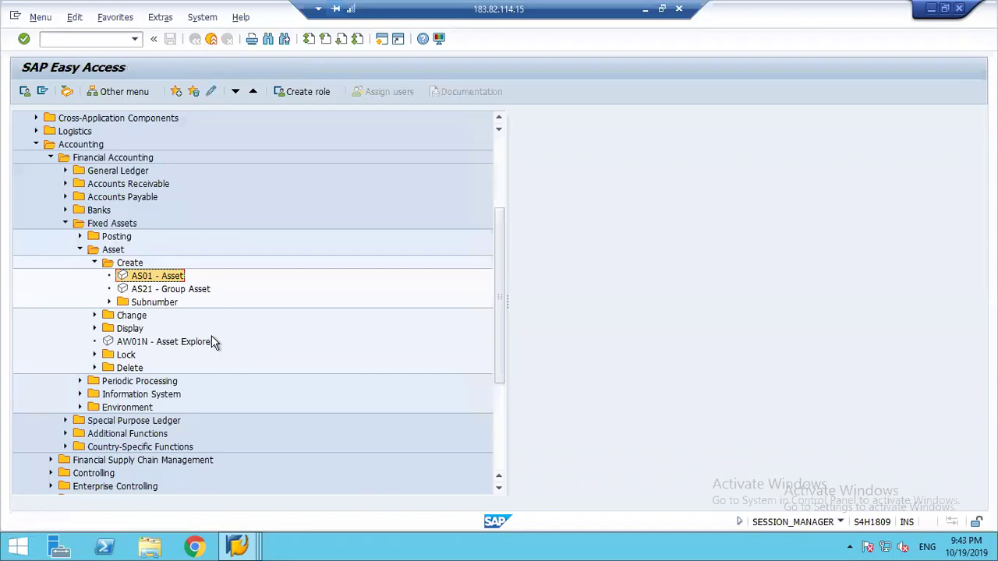
pyautogui.click(81, 249)
pyautogui.click(80, 238)
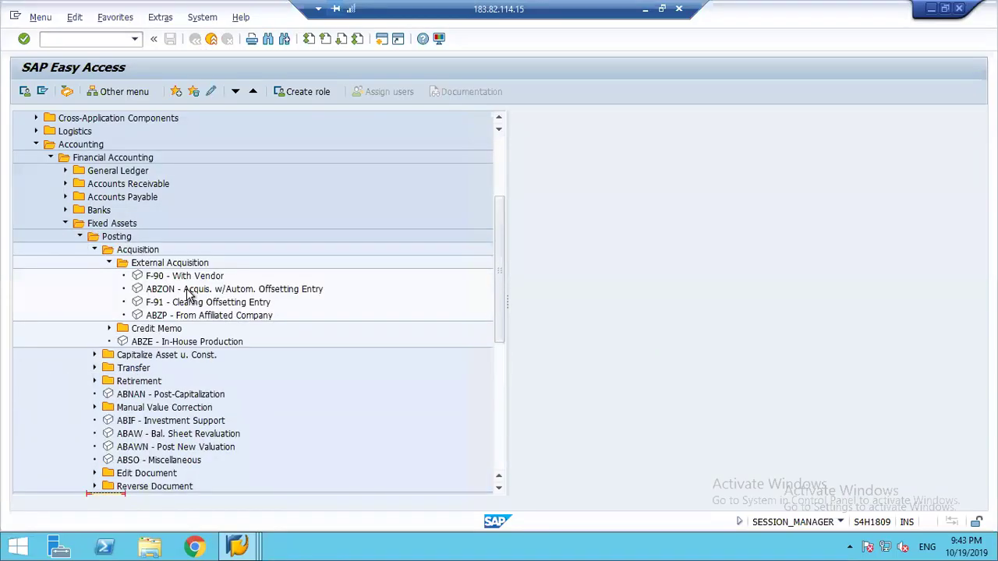
pyautogui.click(188, 290)
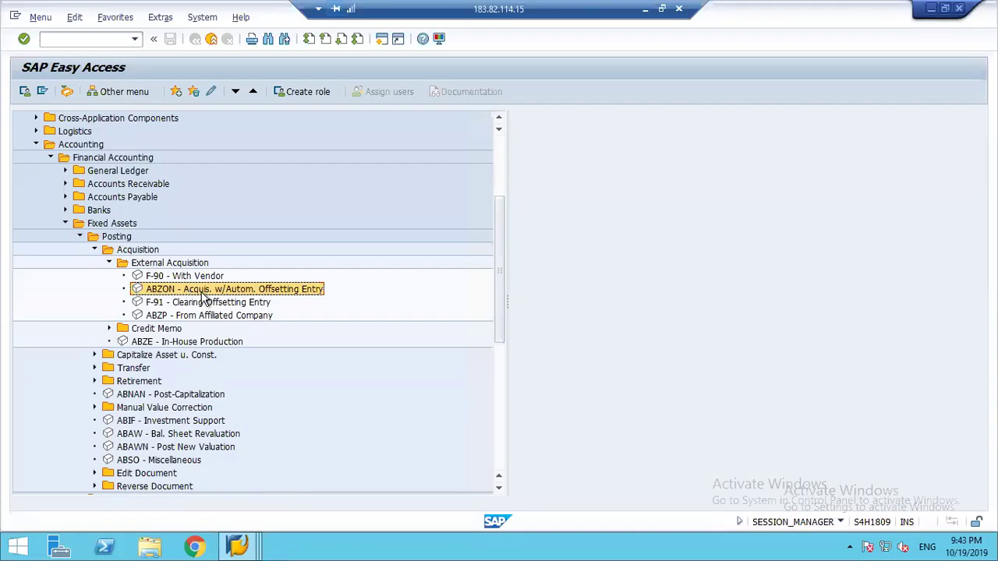
pyautogui.doubleClick(204, 290)
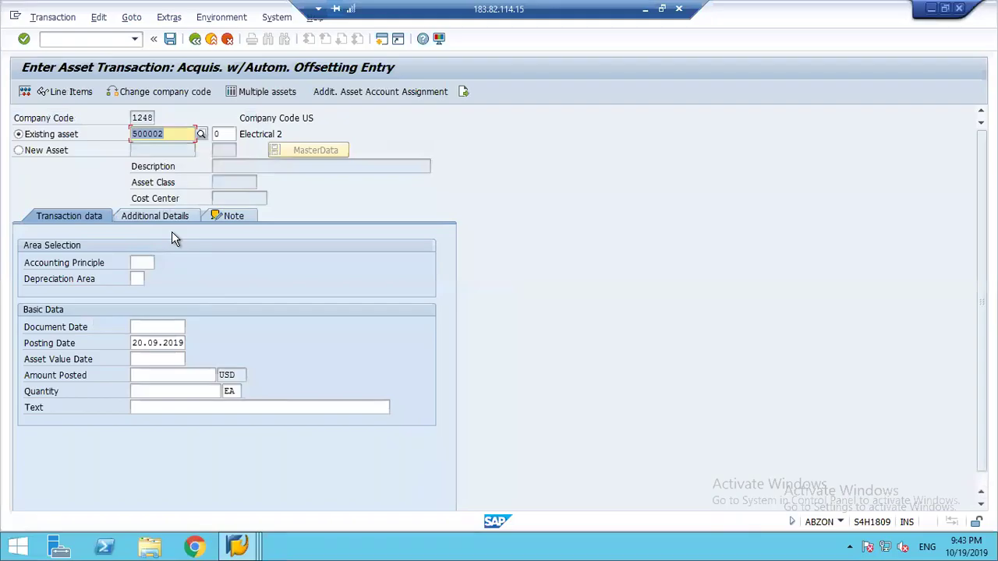
# Change the existing asset for the acquisition to 500001.
pyautogui.press('End')
pyautogui.press('BackSpace')
pyautogui.write('1')
pyautogui.press('Return')
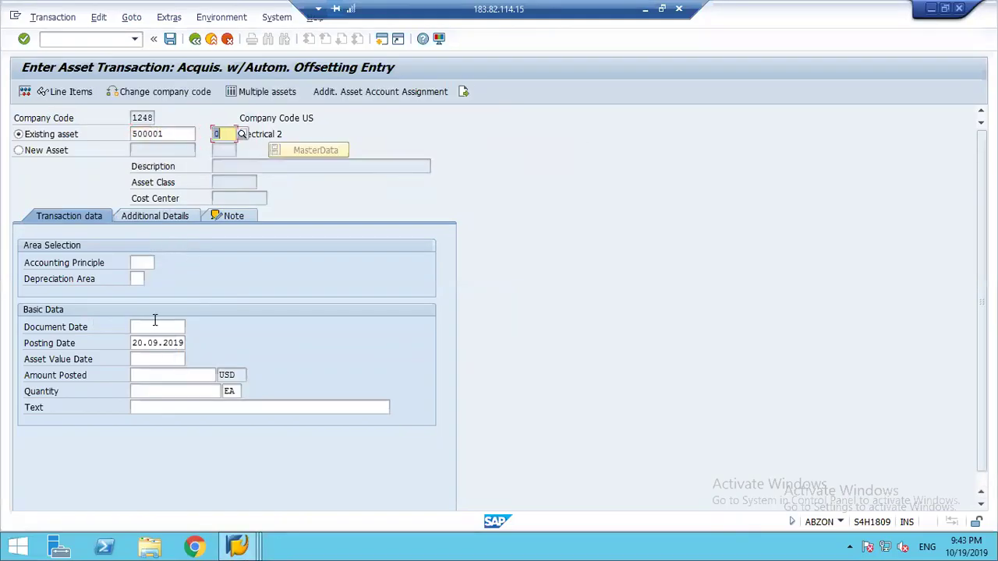
# Set the document date, posting date and asset value date of the acquisition to 01.11.2019.
pyautogui.click(155, 326)
pyautogui.write('01112019')
pyautogui.press('Tab')
pyautogui.write('01112019')
pyautogui.press('Tab')
pyautogui.press('Down')
pyautogui.press('Tab')
# Set the amount posted to 10000 USD and the quantity to 1 EA.
pyautogui.write('100')
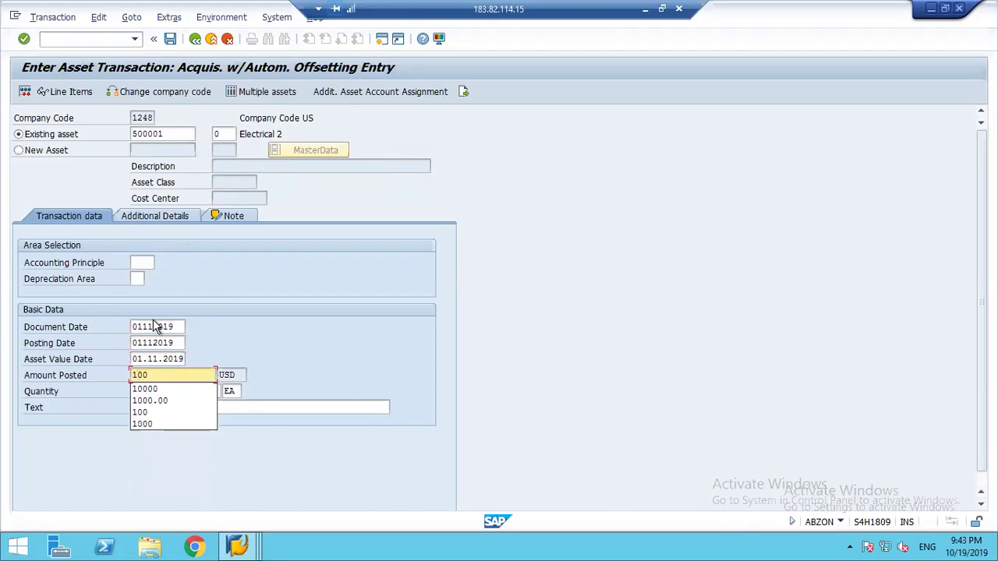
pyautogui.write('00')
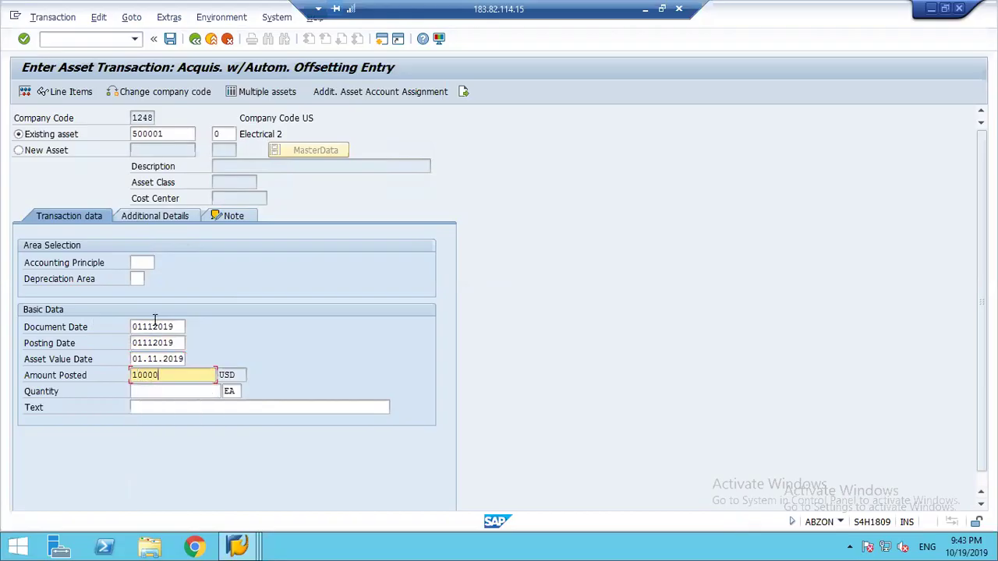
pyautogui.press('Tab')
pyautogui.press('Tab')
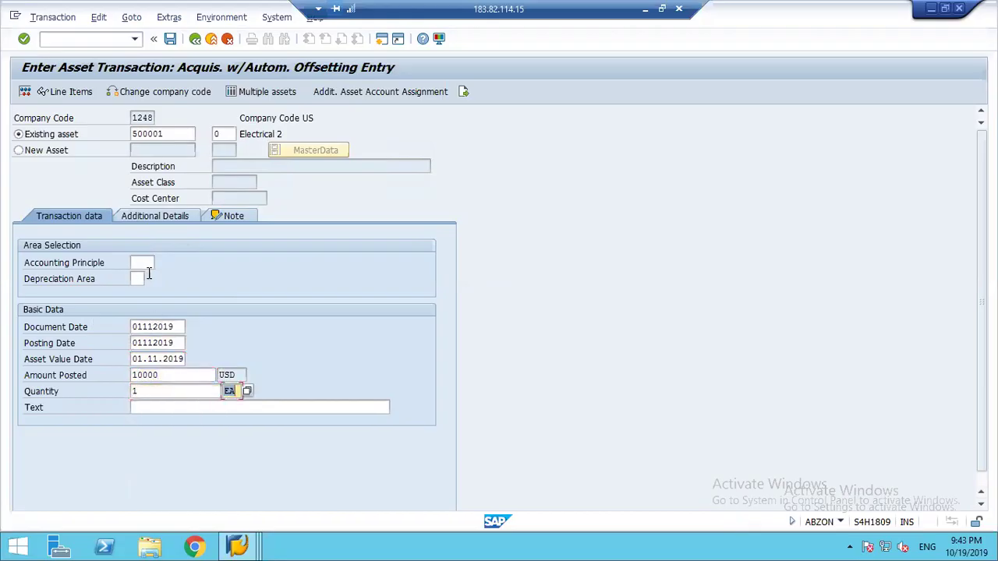
# In the acquisition's additional details, set the offsetting account to 246000 and simulate the posting.
pyautogui.click(135, 218)
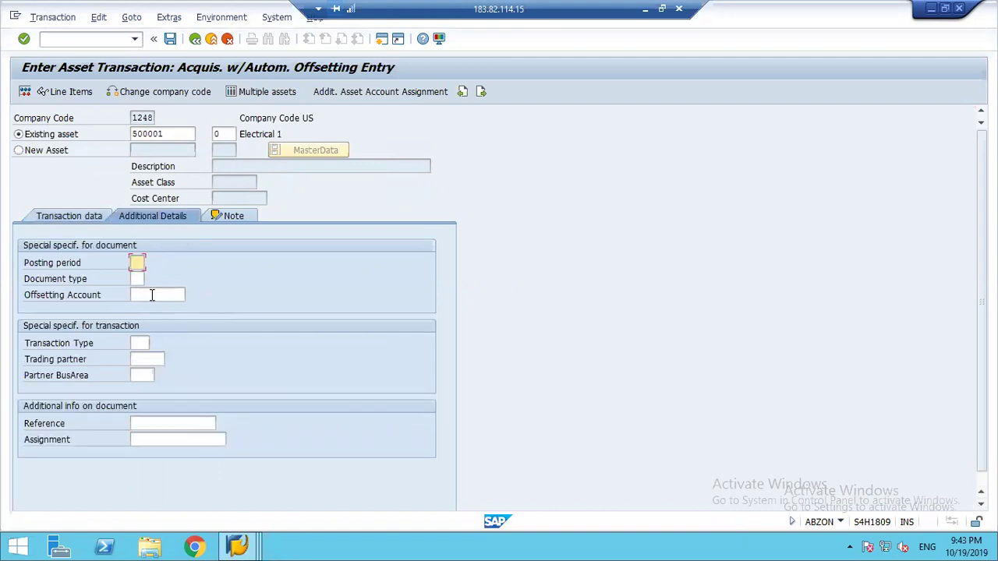
pyautogui.click(153, 301)
pyautogui.click(152, 295)
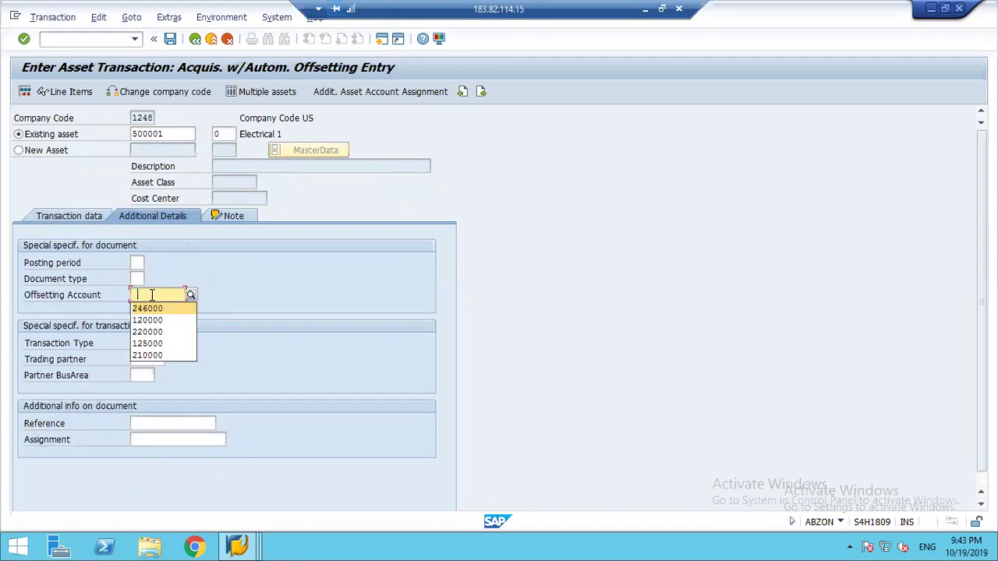
pyautogui.click(148, 308)
pyautogui.press('Return')
pyautogui.click(26, 92)
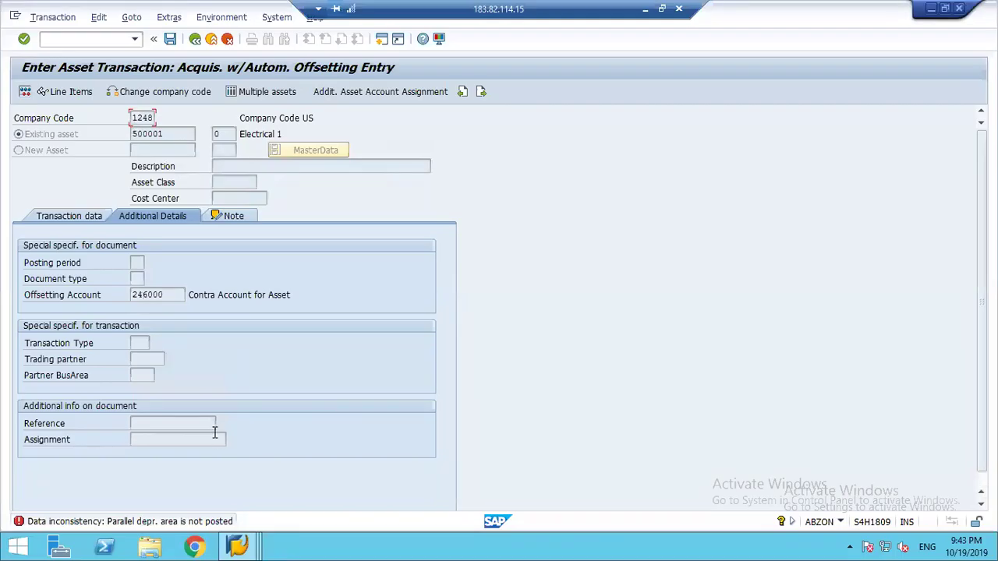
# Dismiss the error, go back to the acquisition's transaction data and retry simulating the posting.
pyautogui.press('Return')
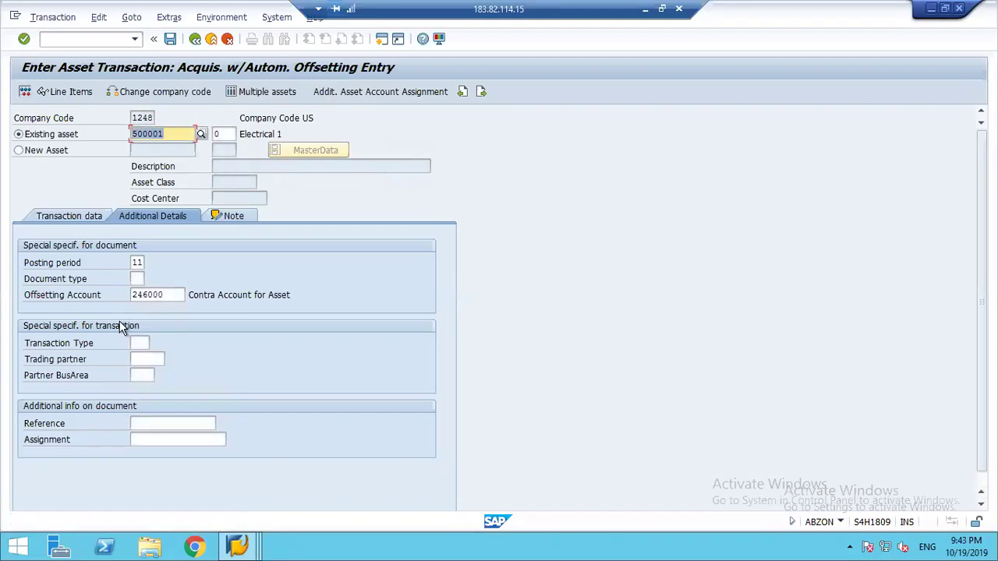
pyautogui.click(71, 217)
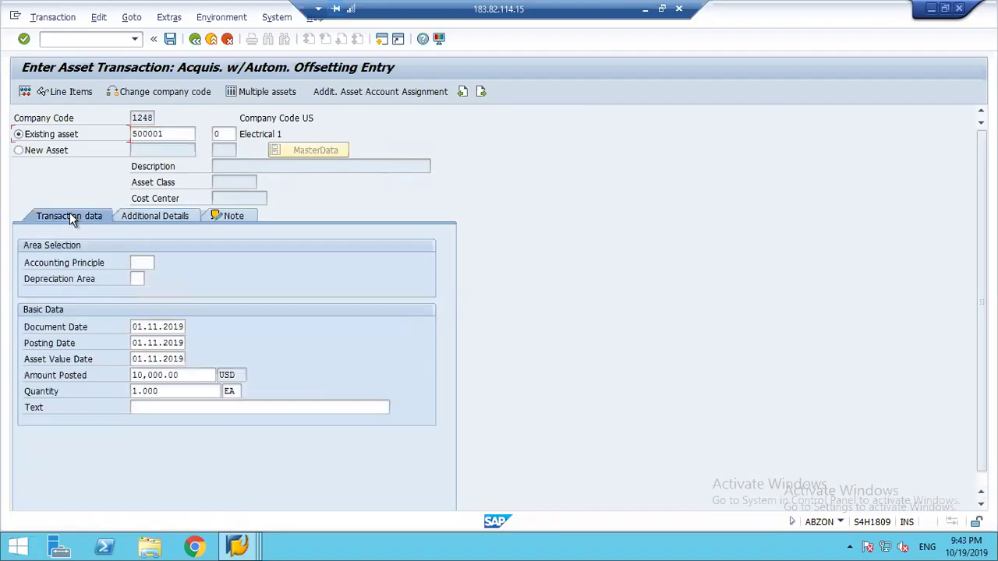
pyautogui.click(26, 93)
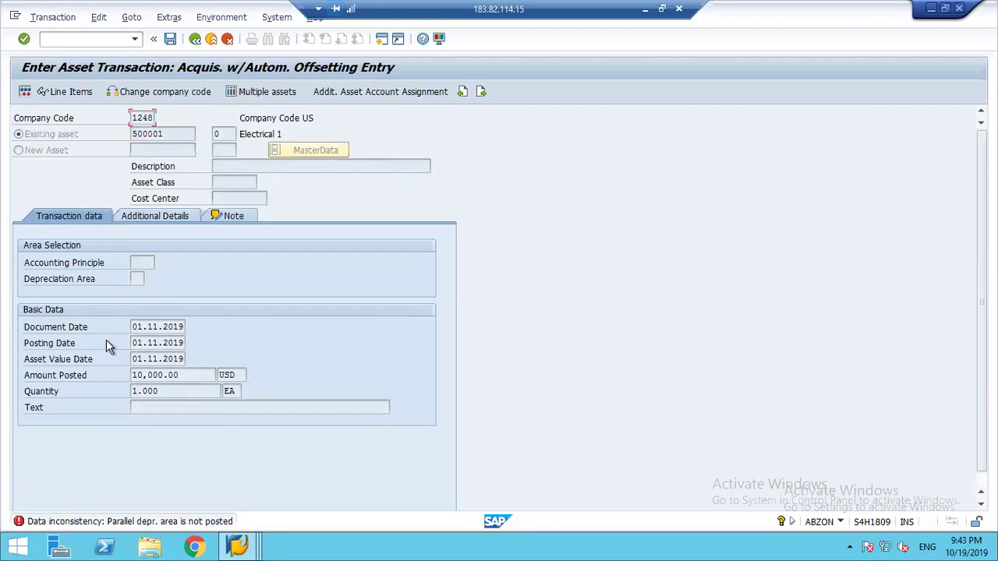
pyautogui.press('Return')
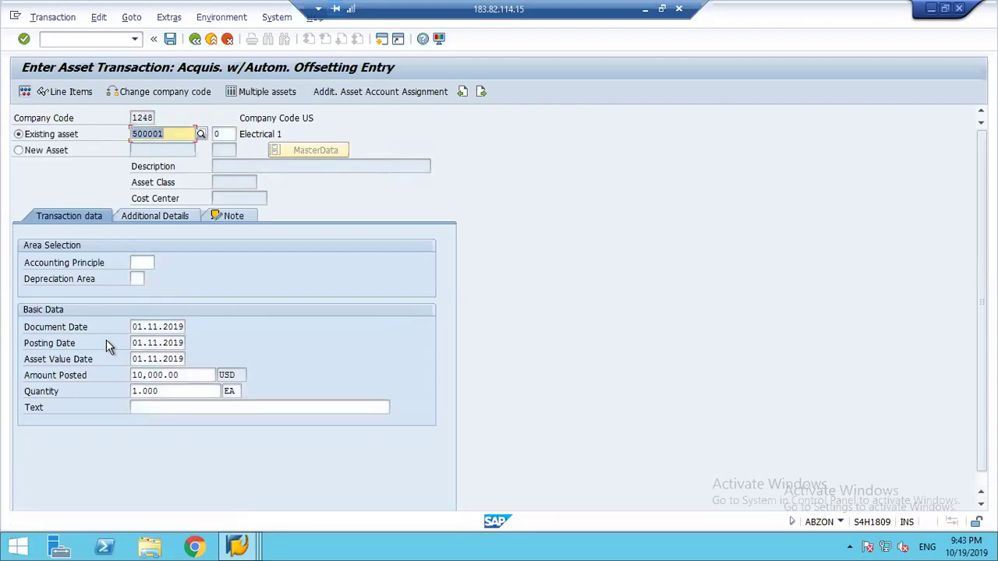
pyautogui.click(24, 92)
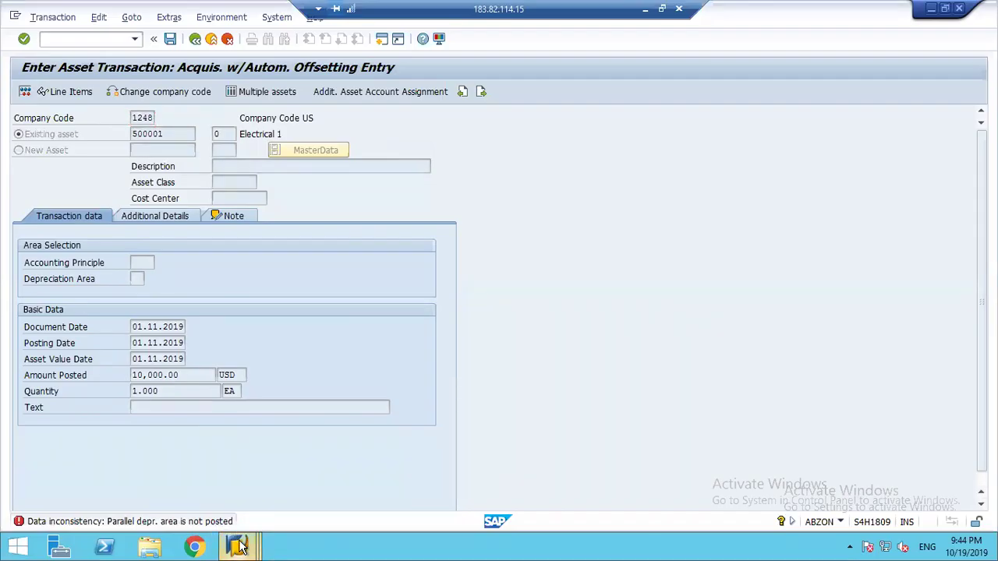
# Switch to the Display IMG session, close the Select Activity dialog and collapse the Information System node.
pyautogui.moveTo(238, 548)
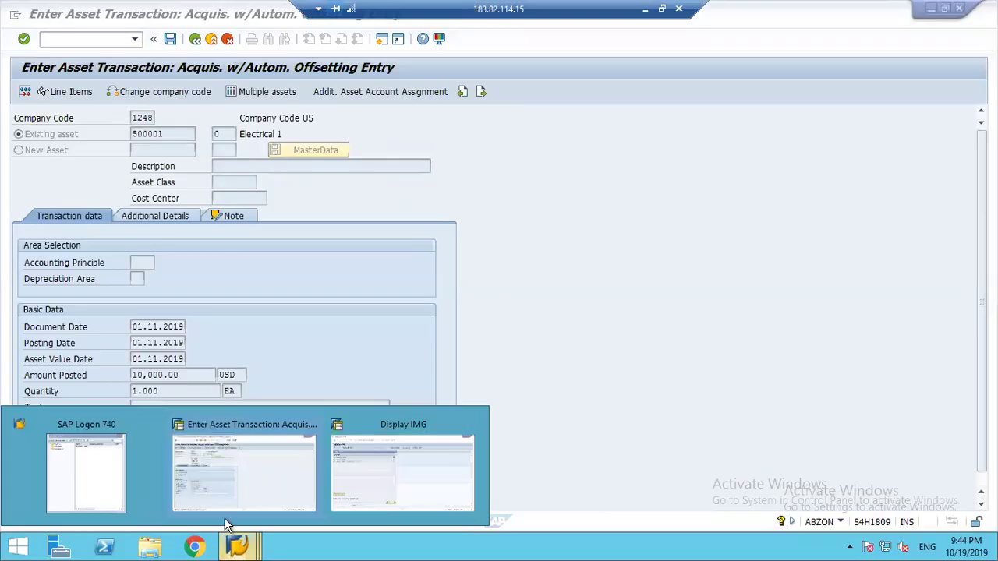
pyautogui.click(381, 471)
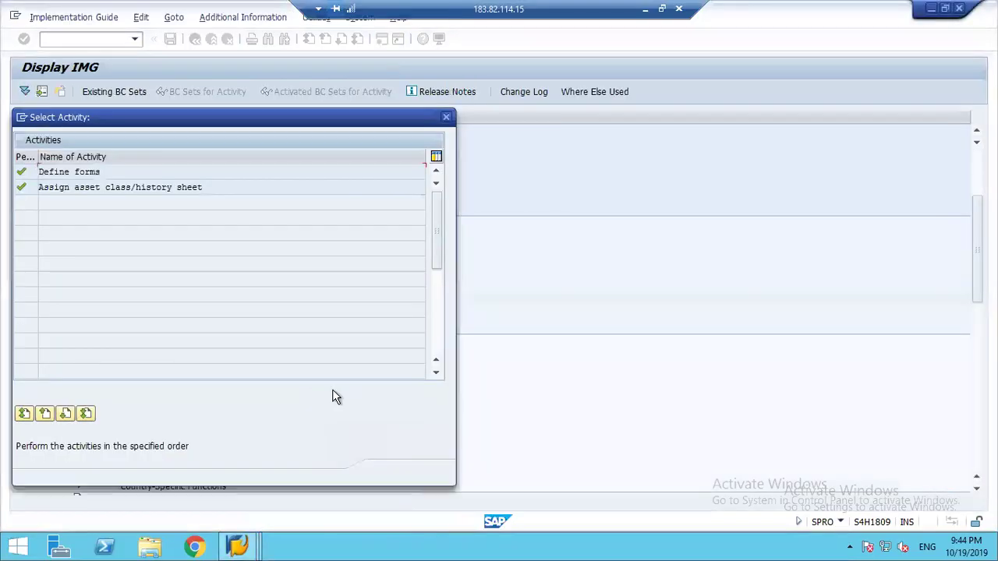
pyautogui.click(446, 118)
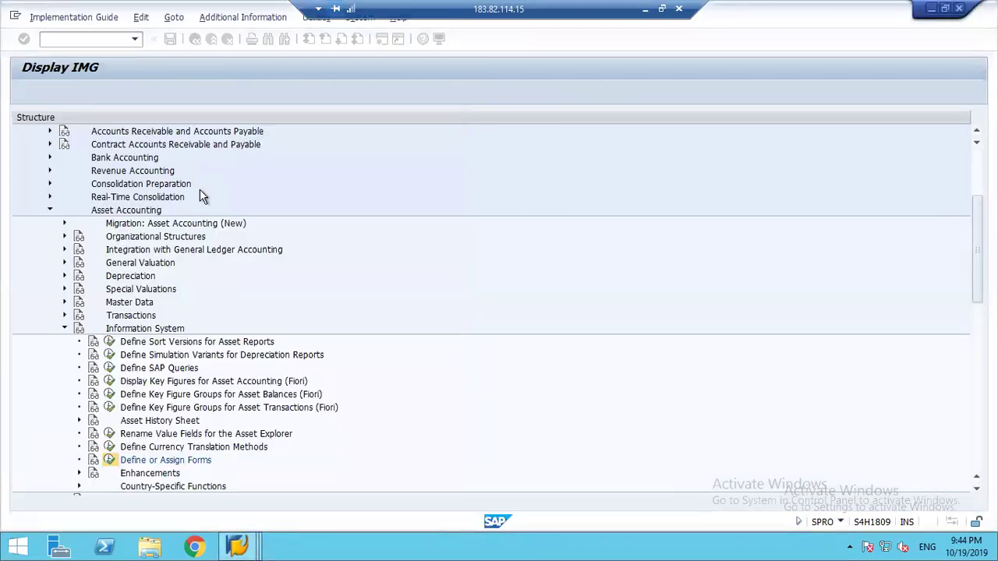
pyautogui.press('Left')
pyautogui.press('Left')
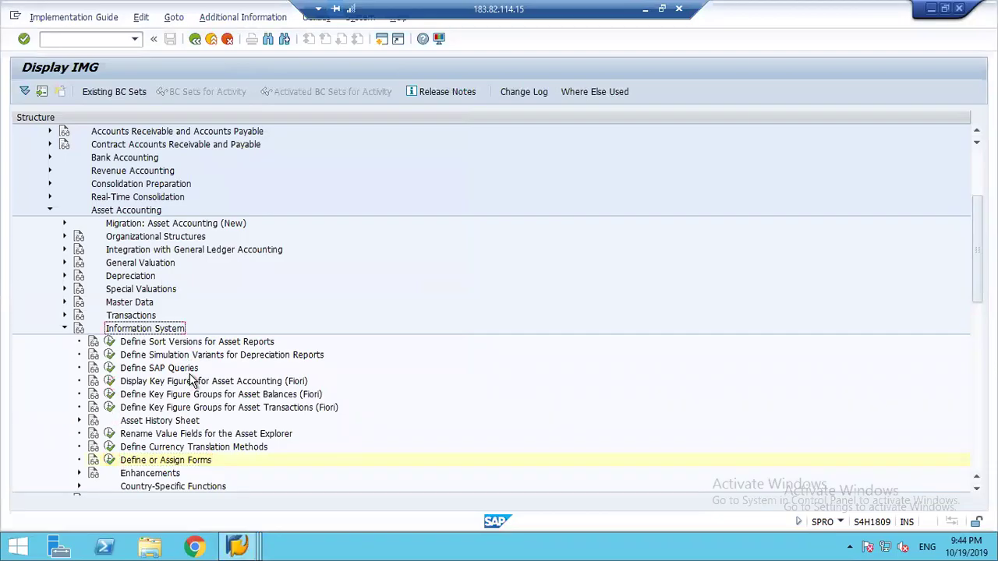
# Expand General Valuation under Asset Accounting and open the Group Assets activity Specify Depreciation Areas for Group Assets.
pyautogui.press('Up')
pyautogui.press('Up')
pyautogui.press('Up')
pyautogui.press('Up')
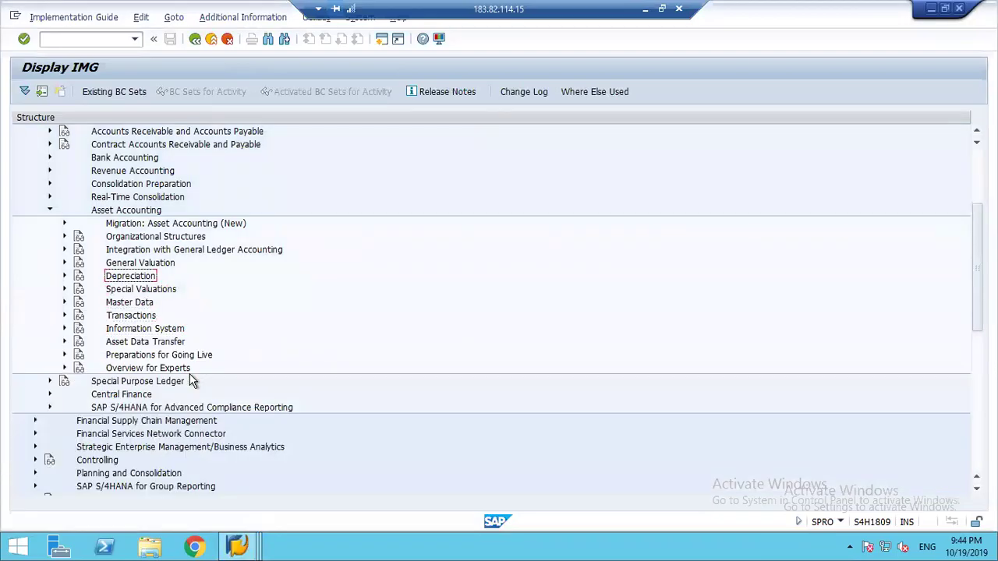
pyautogui.press('Up')
pyautogui.press('Right')
pyautogui.press('Down')
pyautogui.press('Down')
pyautogui.press('Down')
pyautogui.press('Down')
pyautogui.press('Down')
pyautogui.press('Down')
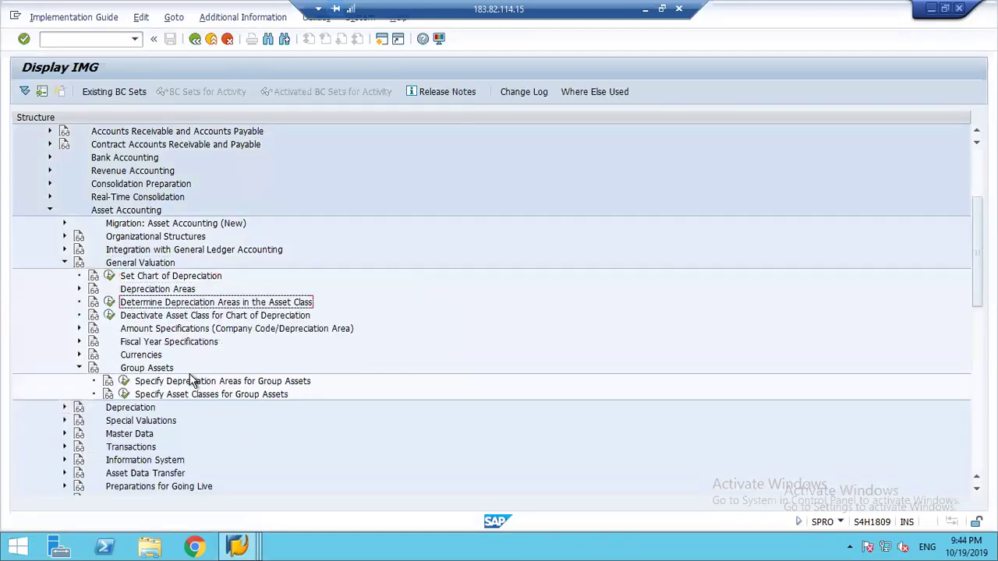
pyautogui.press('Down')
pyautogui.press('Down')
pyautogui.press('Down')
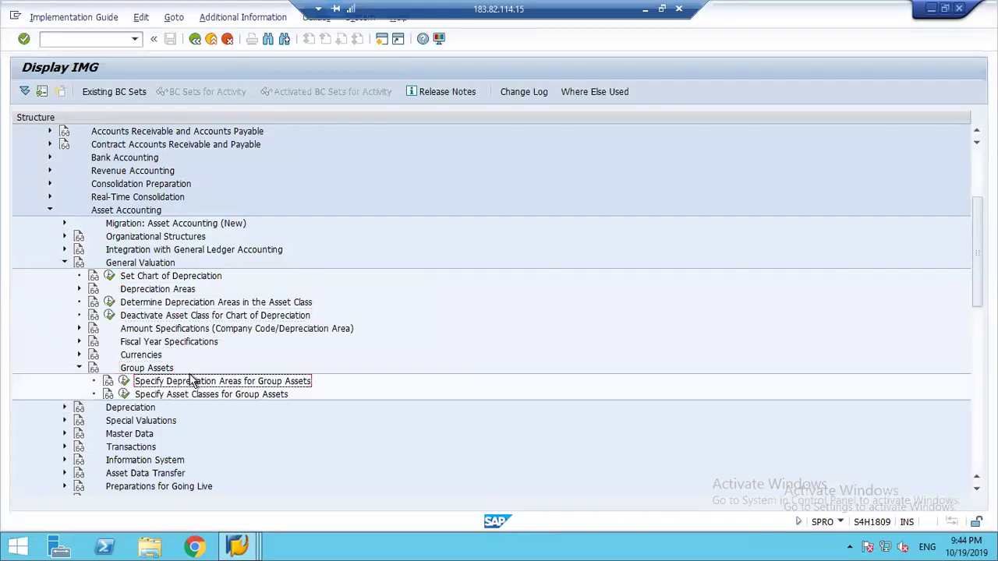
pyautogui.click(125, 382)
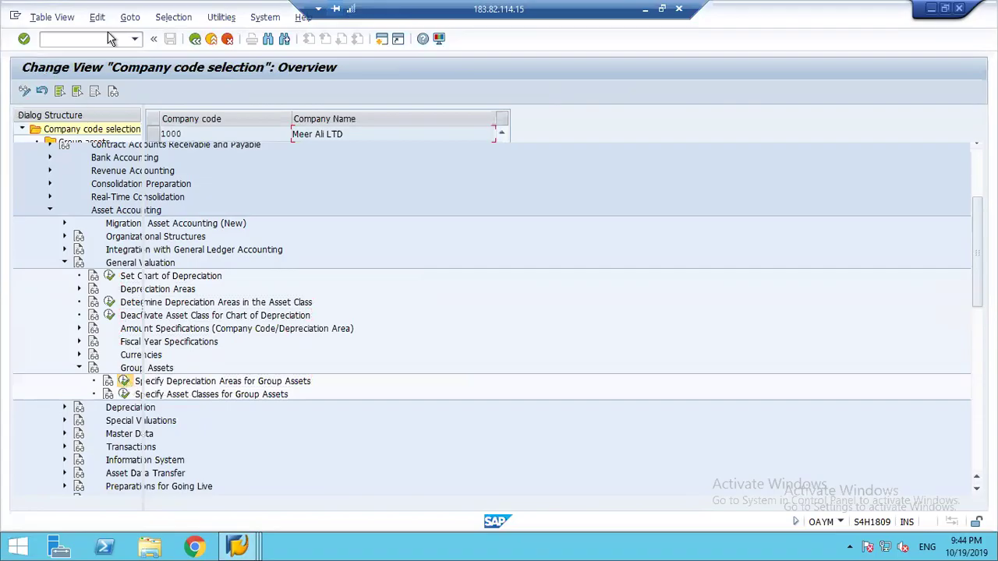
# Check the group asset setting of depreciation area 01 for company code 1248, and return to the asset acquisition session.
pyautogui.click(157, 151)
pyautogui.doubleClick(84, 142)
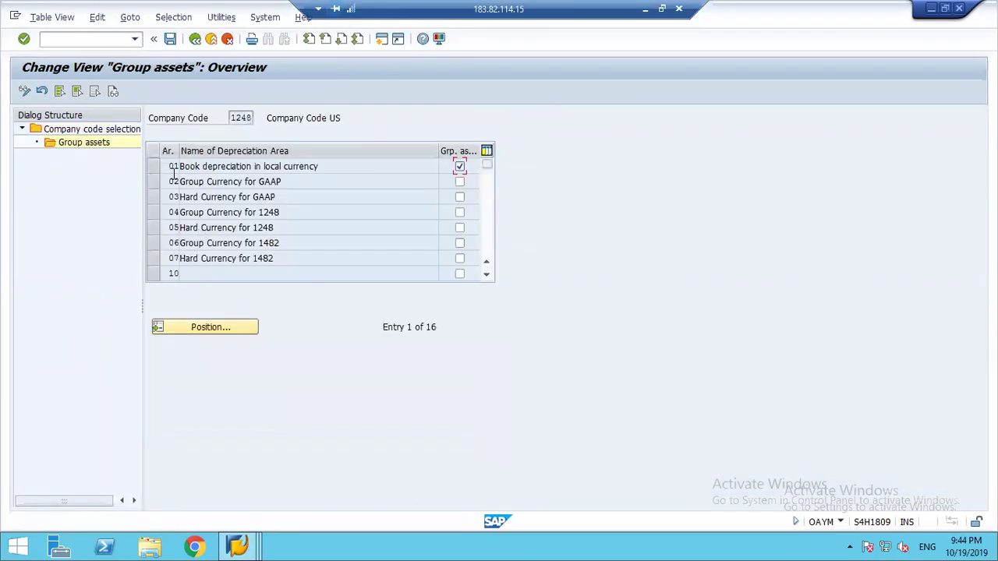
pyautogui.click(156, 168)
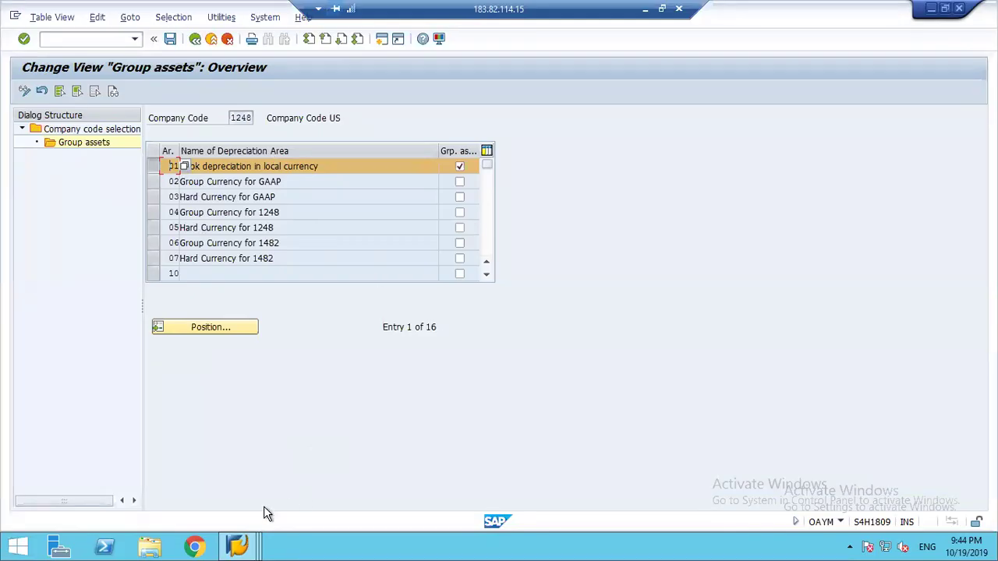
pyautogui.click(238, 547)
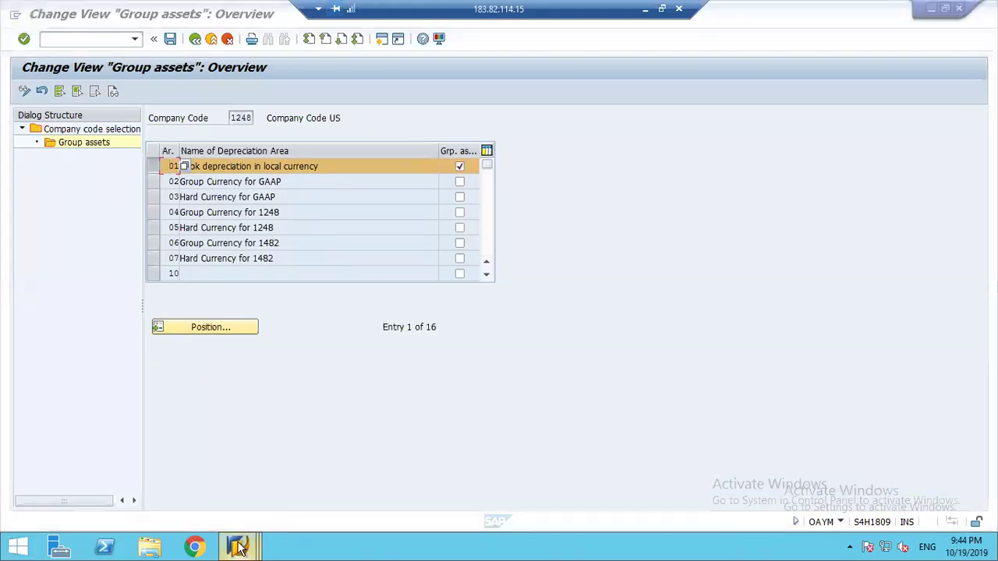
pyautogui.click(225, 459)
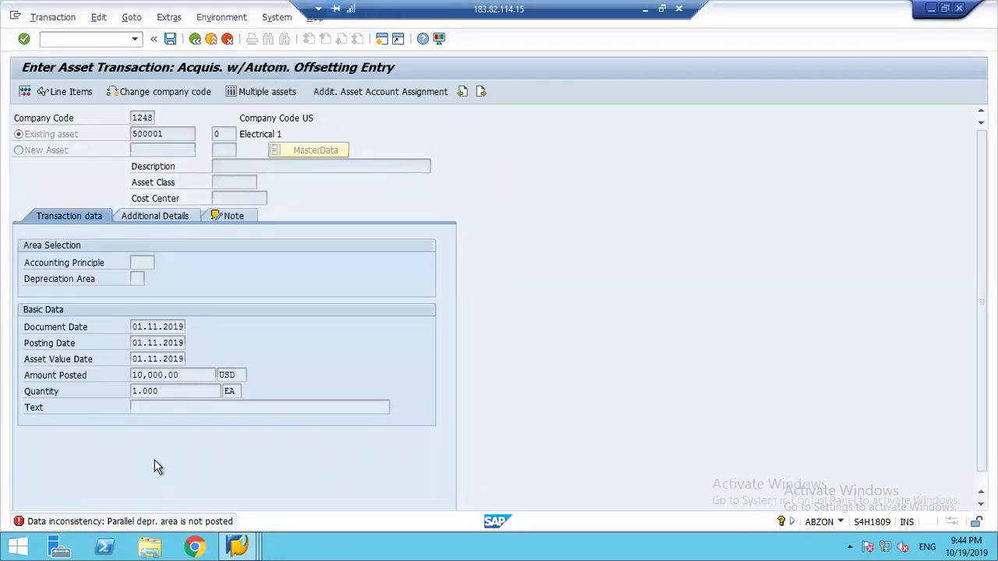
# Retry simulating the asset acquisition posting and read the diagnosis in the error message's detailed explanation.
pyautogui.press('Return')
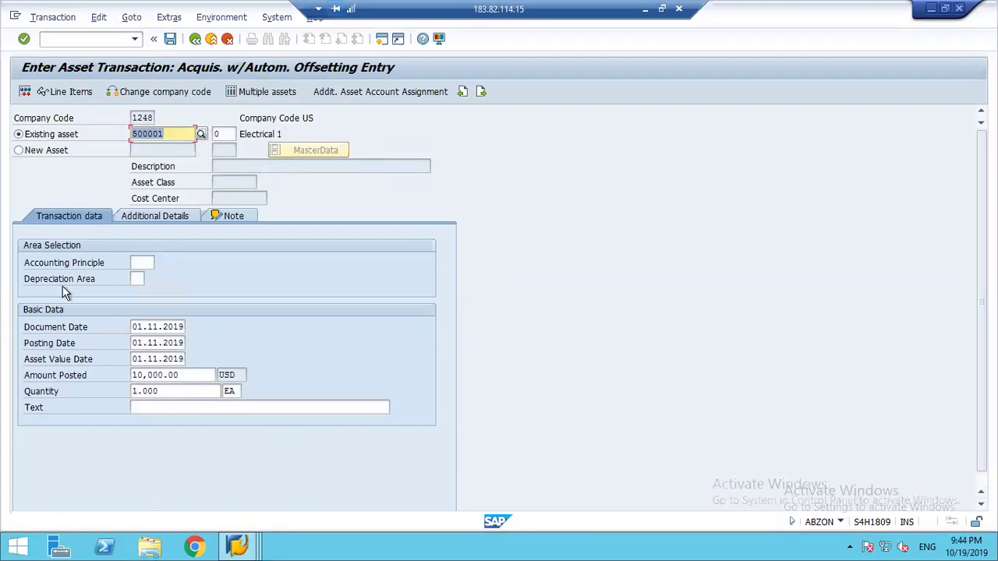
pyautogui.click(24, 92)
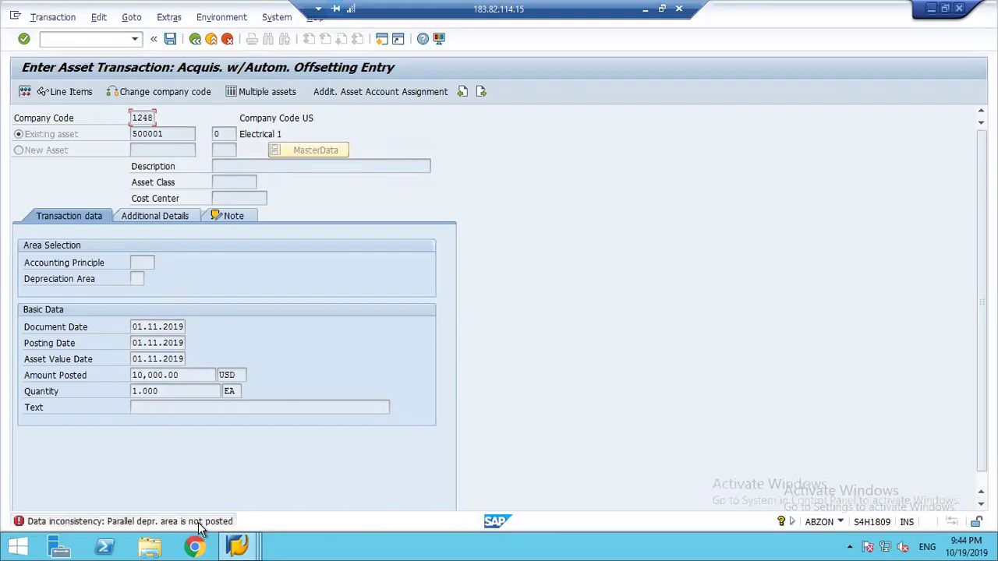
pyautogui.doubleClick(114, 524)
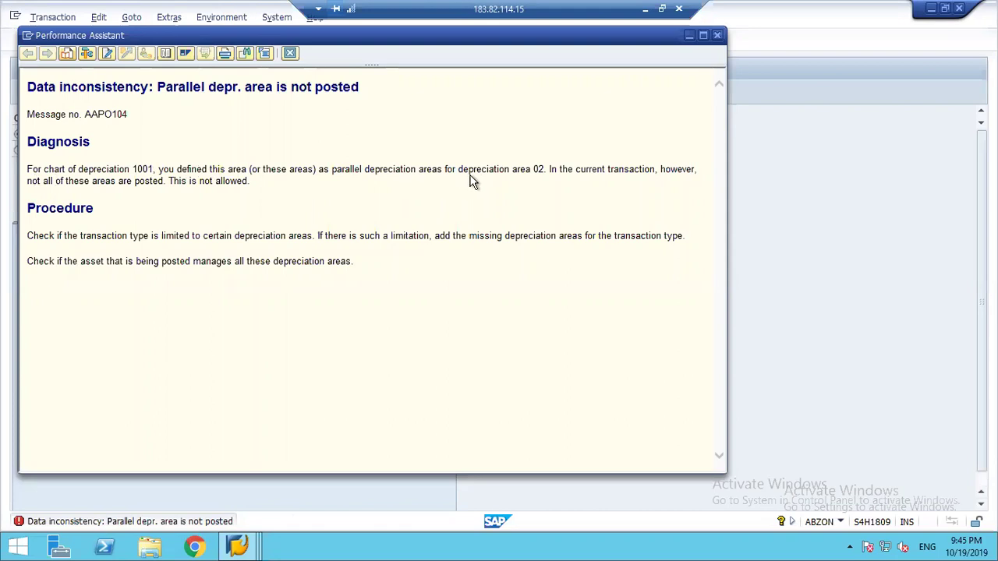
pyautogui.moveTo(514, 170); pyautogui.dragTo(544, 170)
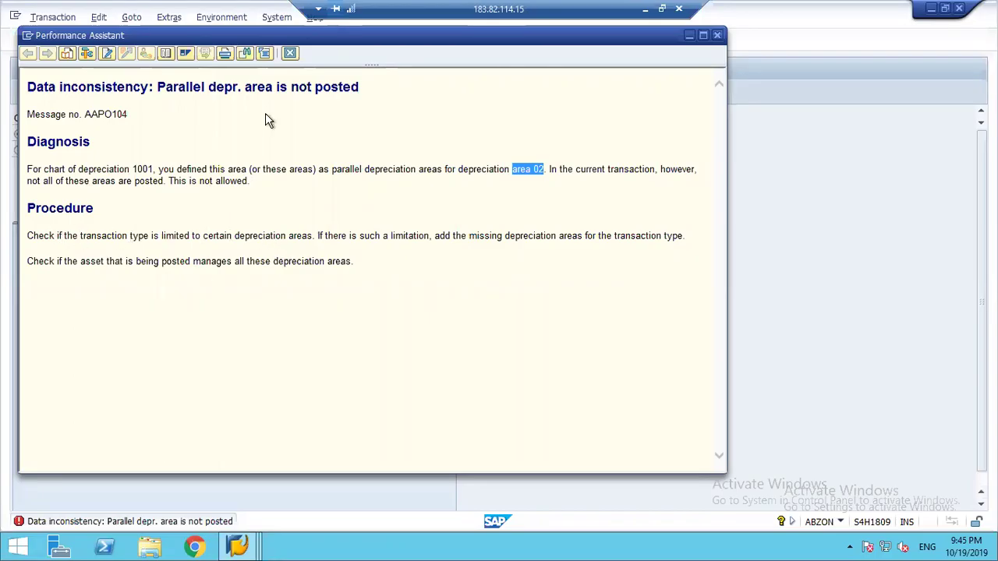
pyautogui.click(290, 53)
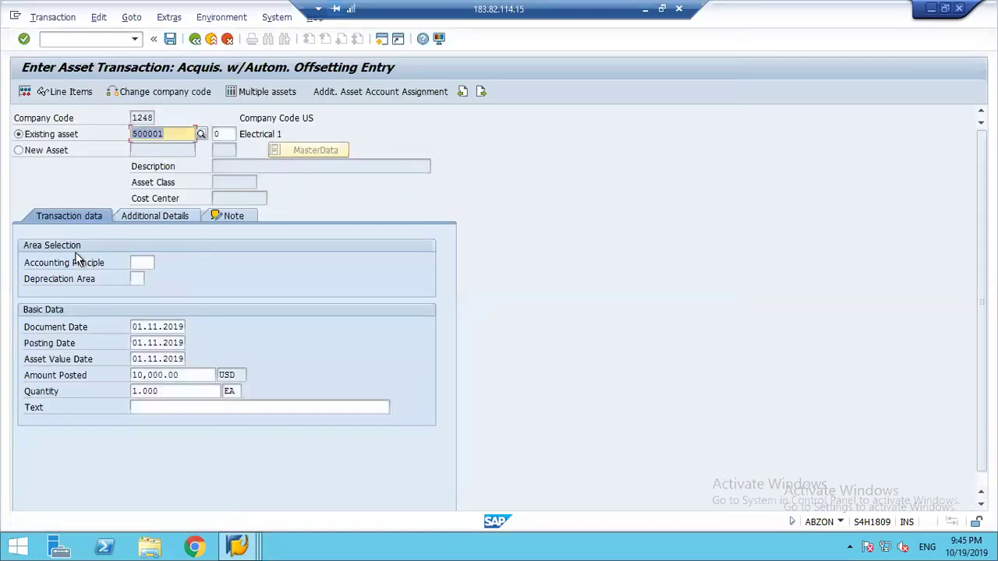
# Restrict the acquisition to depreciation area 1, try simulating the posting and review the error's detailed explanation.
pyautogui.click(135, 279)
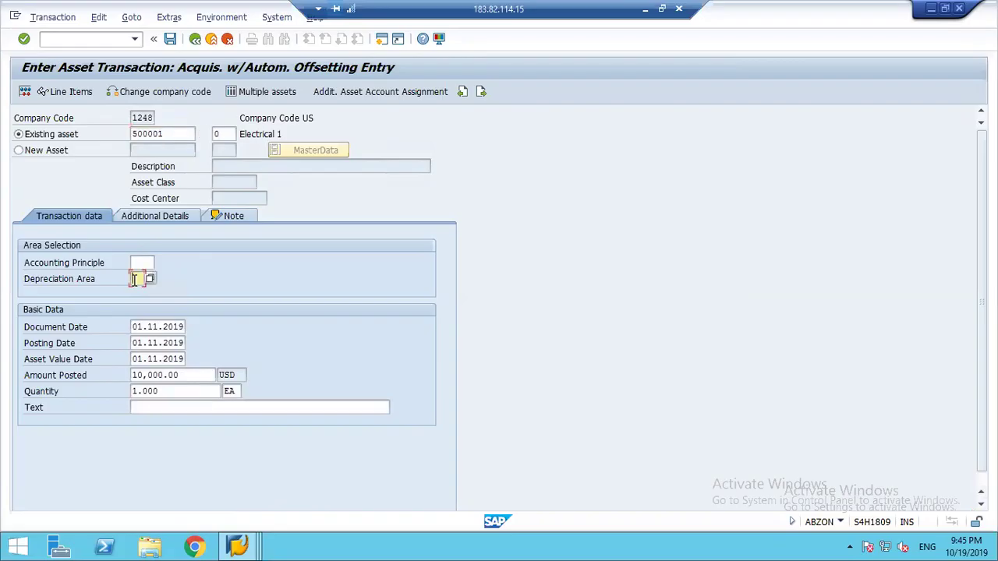
pyautogui.write('1')
pyautogui.press('Return')
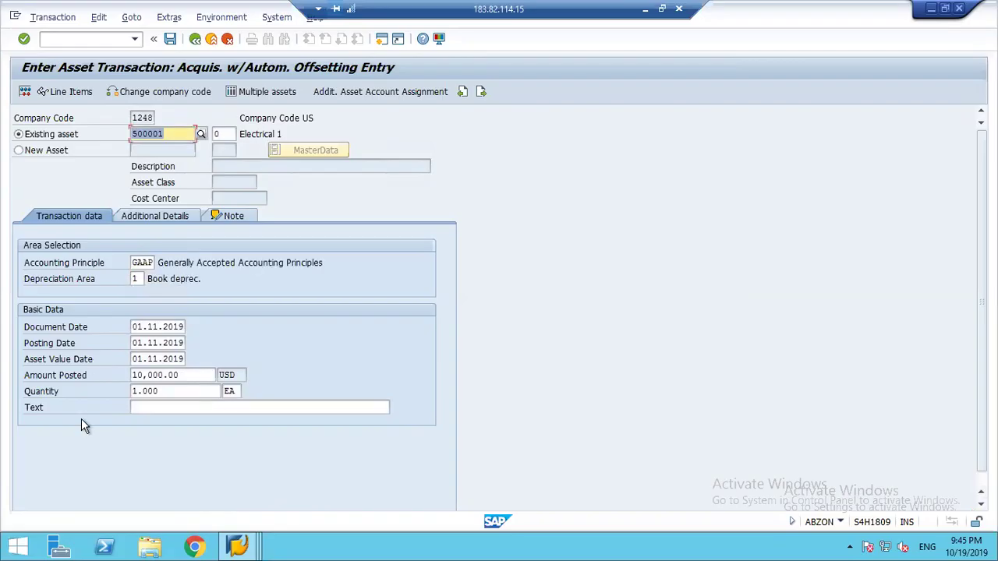
pyautogui.click(24, 92)
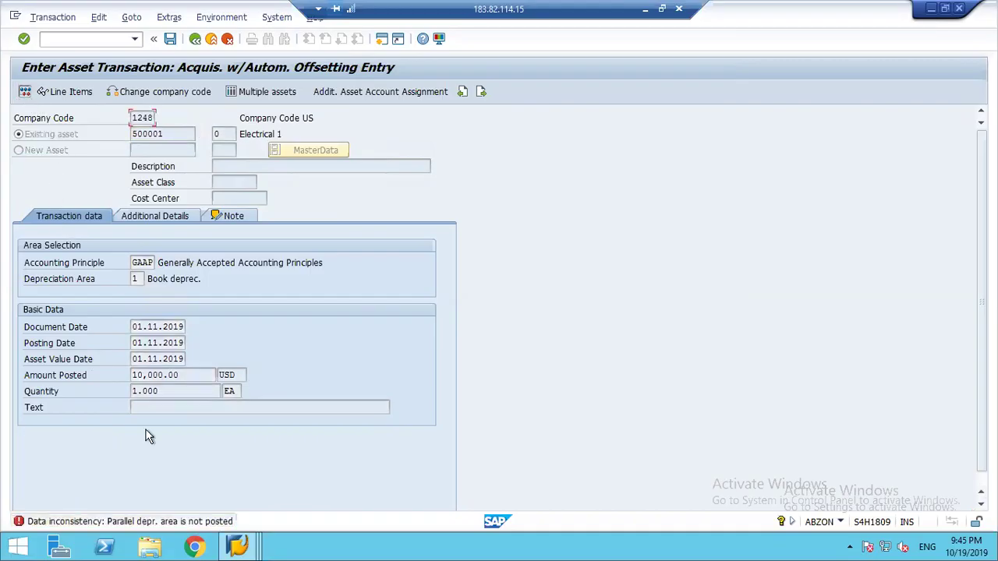
pyautogui.click(130, 525)
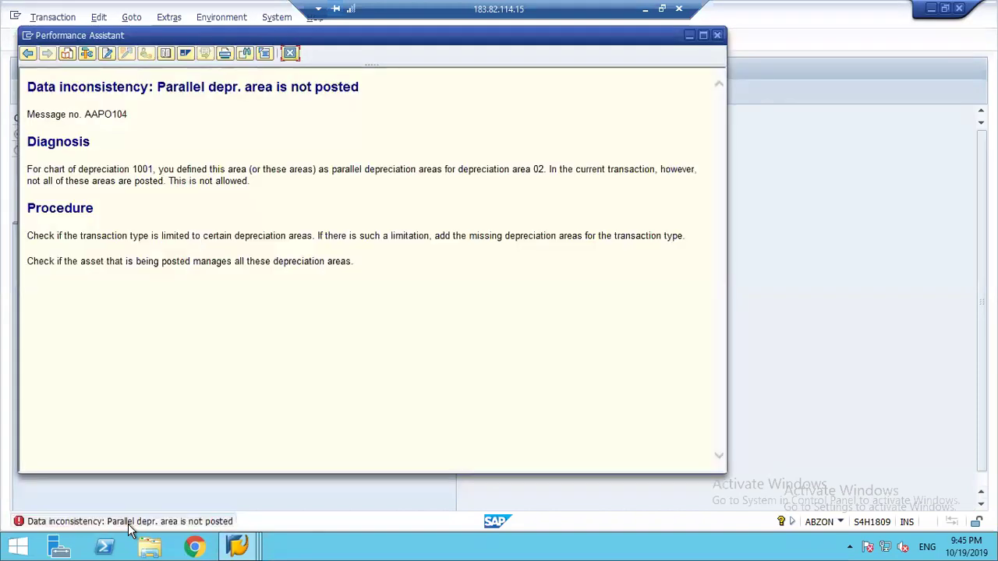
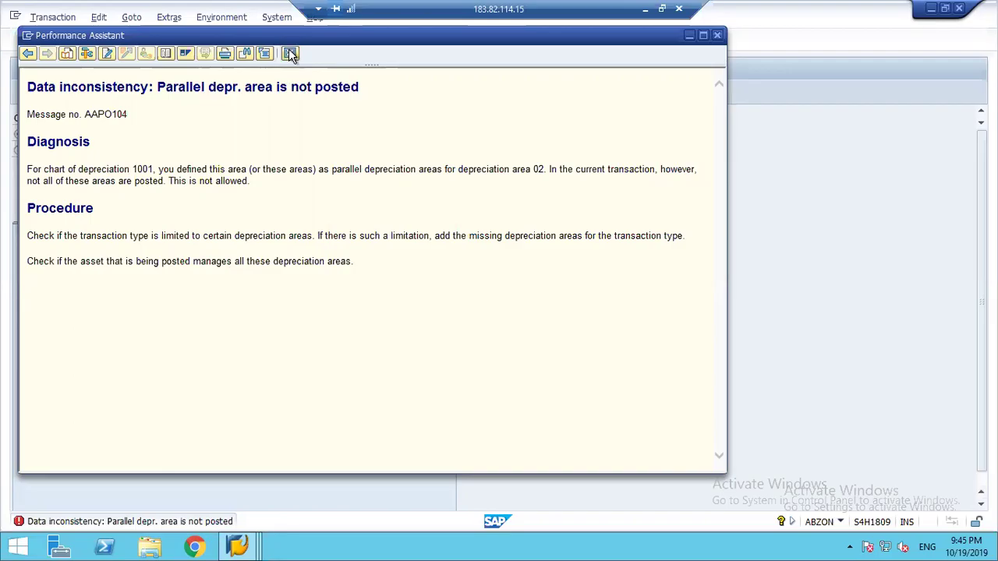
pyautogui.click(289, 53)
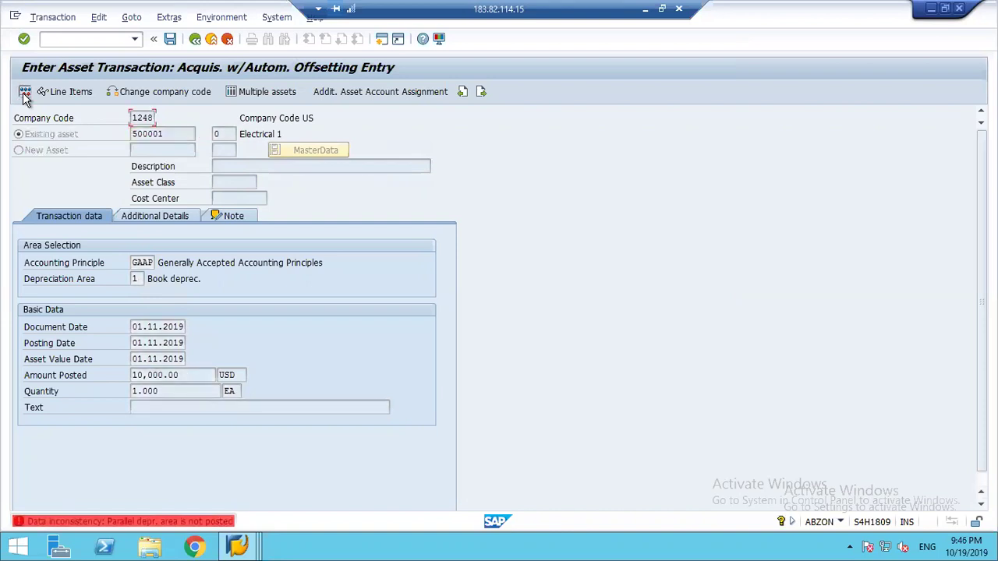
# Switch to the Group assets configuration session and go back to the Display IMG structure.
pyautogui.click(240, 548)
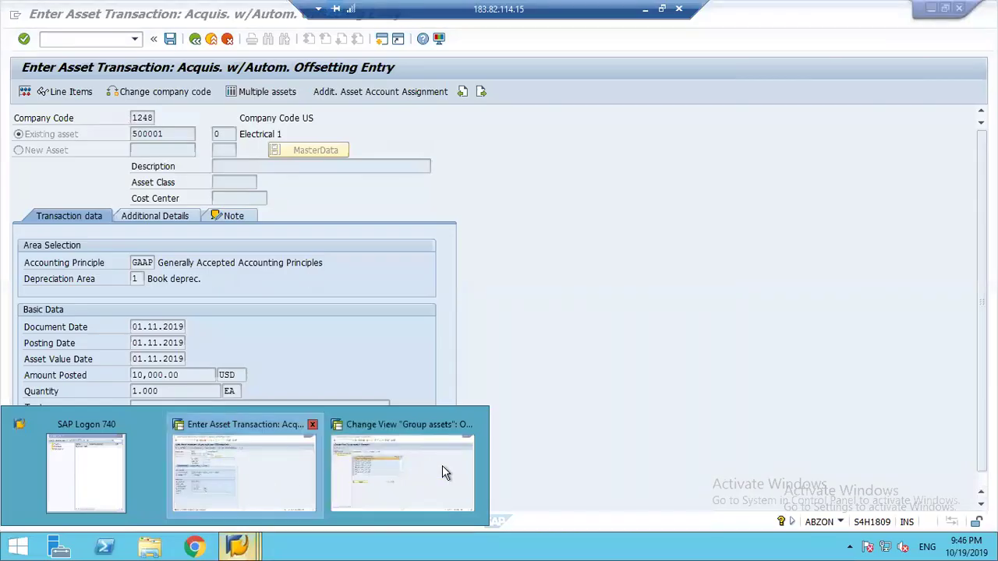
pyautogui.click(409, 425)
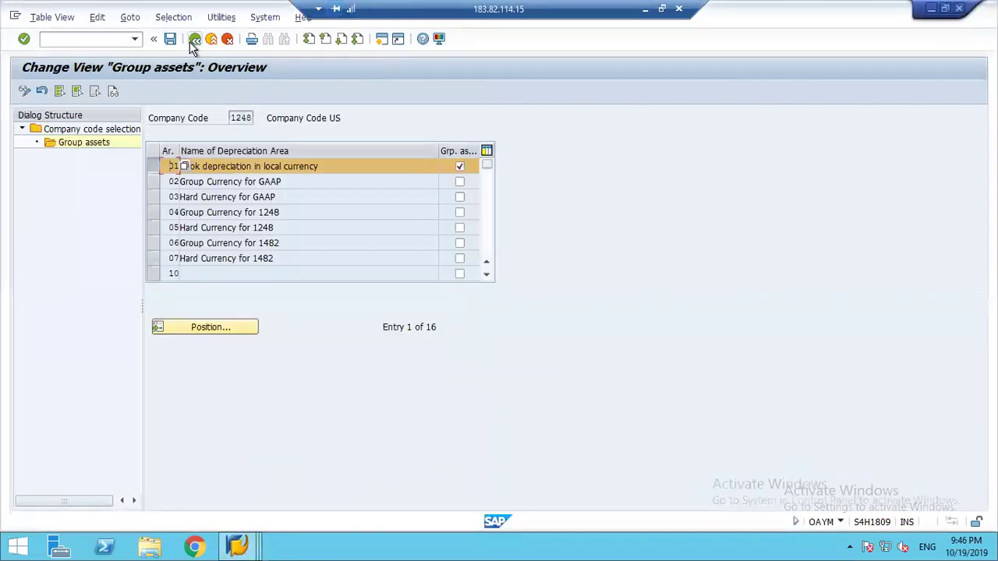
pyautogui.click(192, 41)
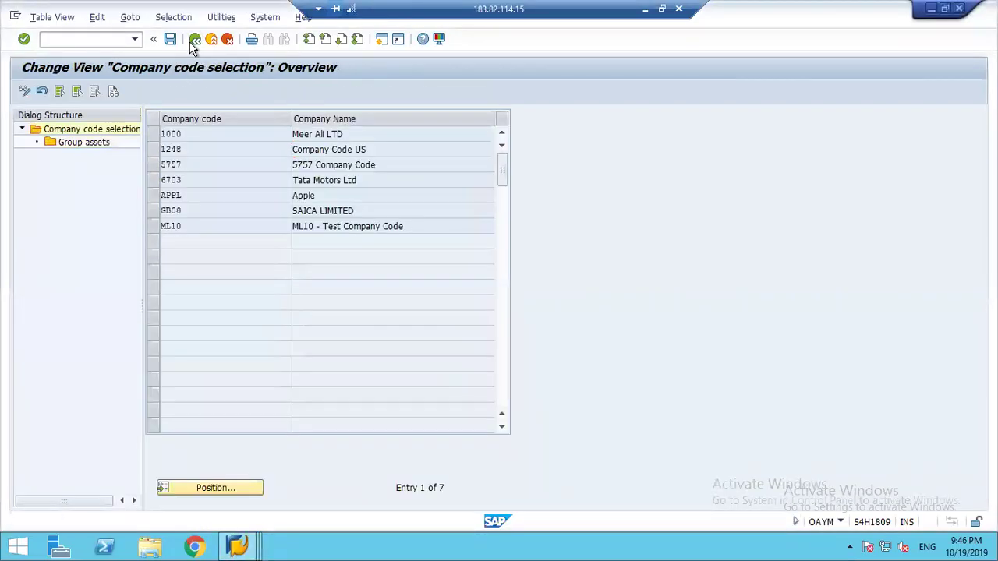
pyautogui.click(194, 40)
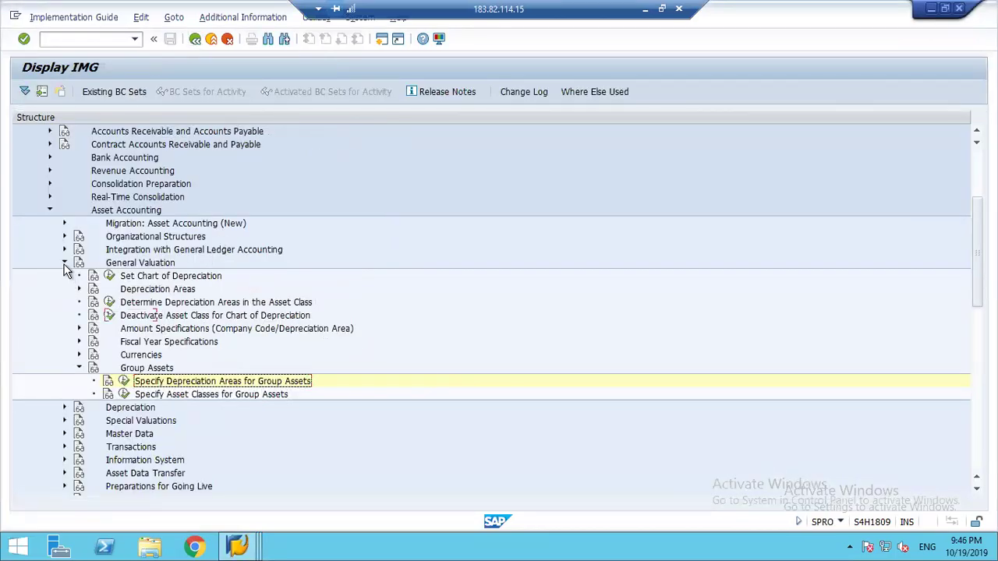
# Look through Organizational Structures, General Valuation, Depreciation and Integration with General Ledger Accounting under Asset Accounting for relevant depreciation area settings.
pyautogui.click(64, 264)
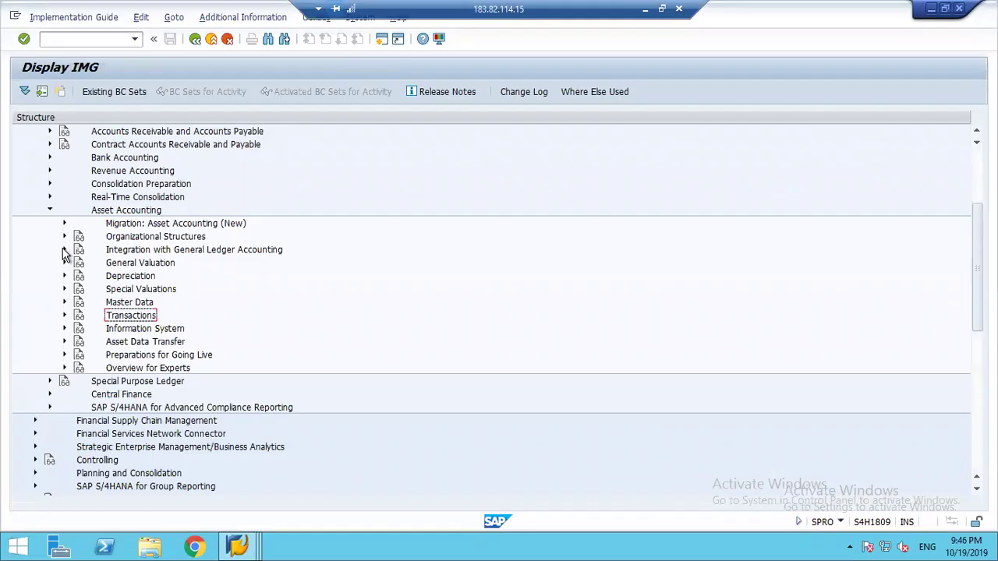
pyautogui.click(66, 237)
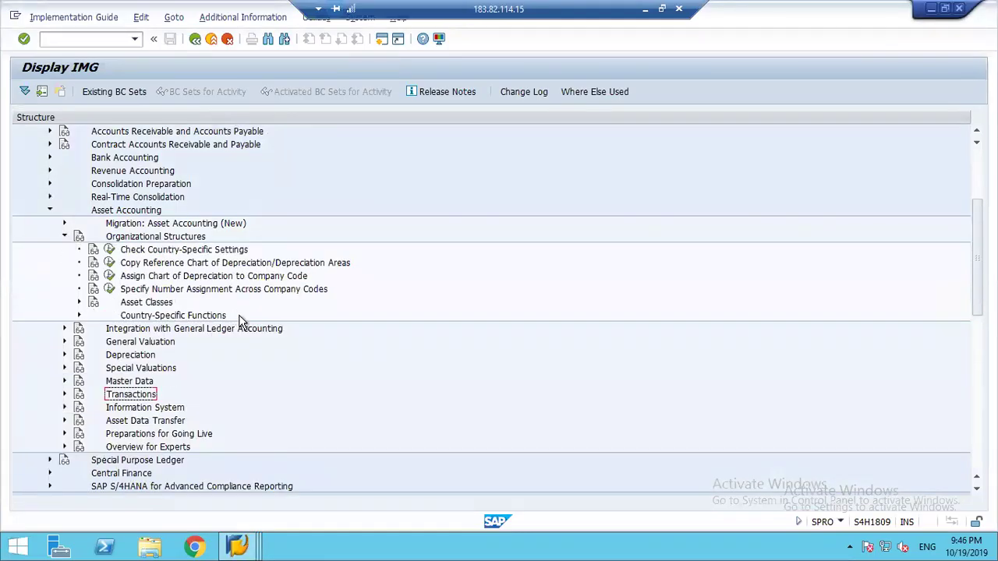
pyautogui.click(66, 236)
pyautogui.click(65, 263)
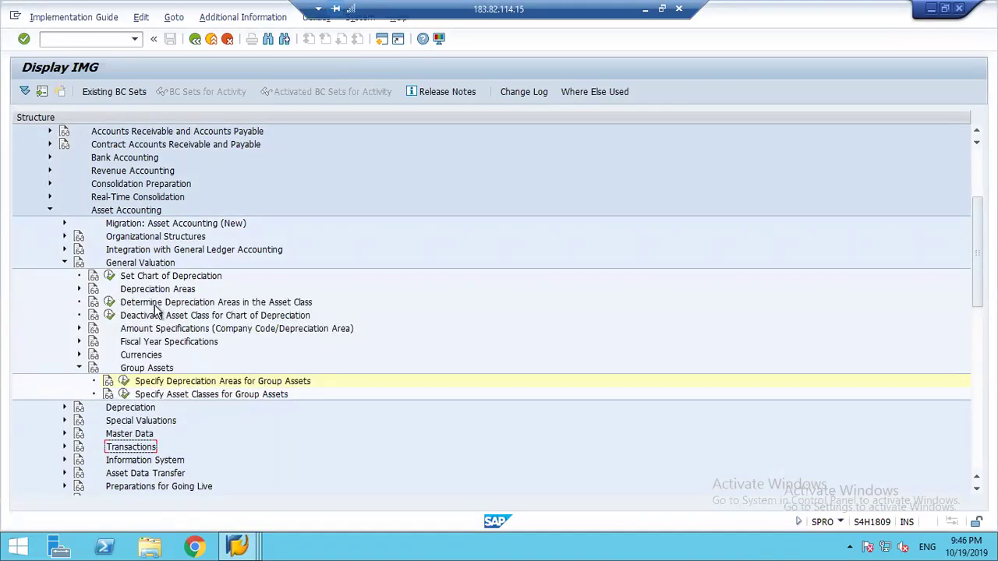
pyautogui.click(228, 302)
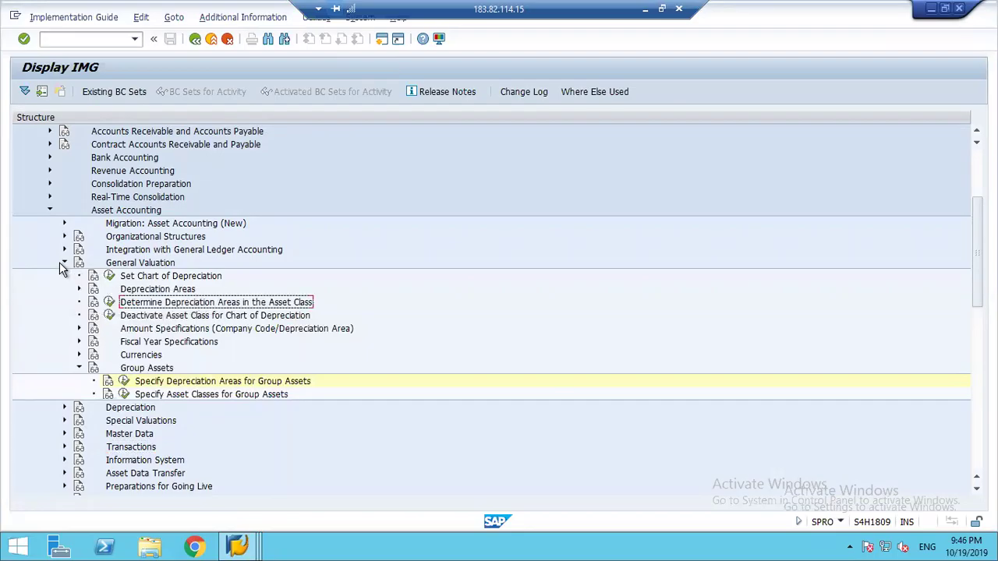
pyautogui.click(64, 263)
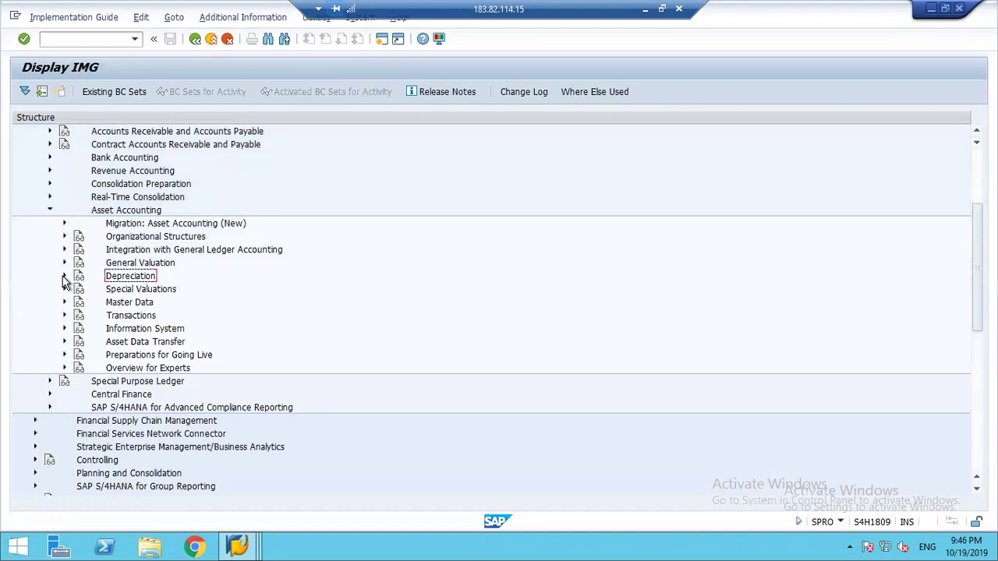
pyautogui.click(65, 277)
pyautogui.click(65, 278)
pyautogui.click(64, 237)
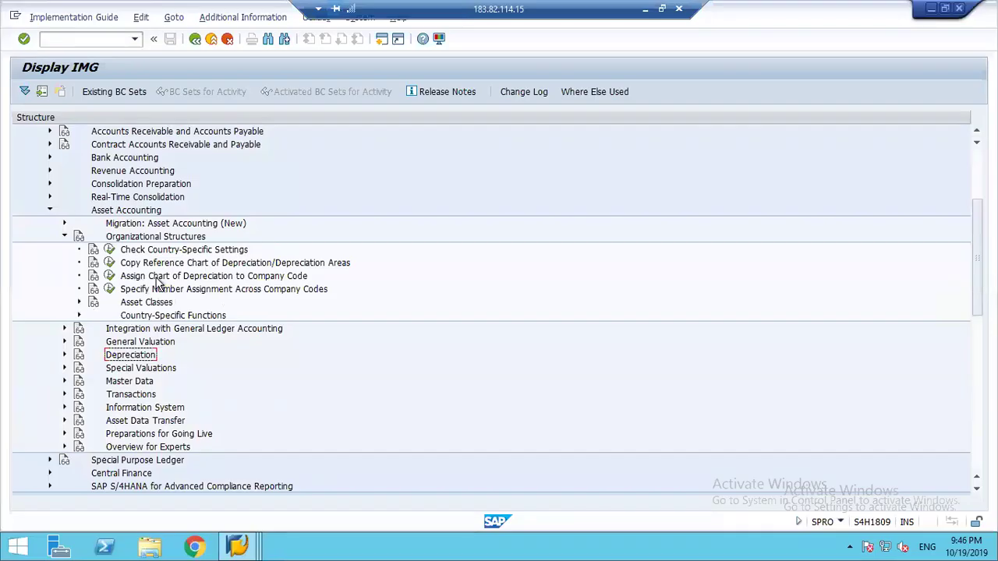
pyautogui.click(156, 279)
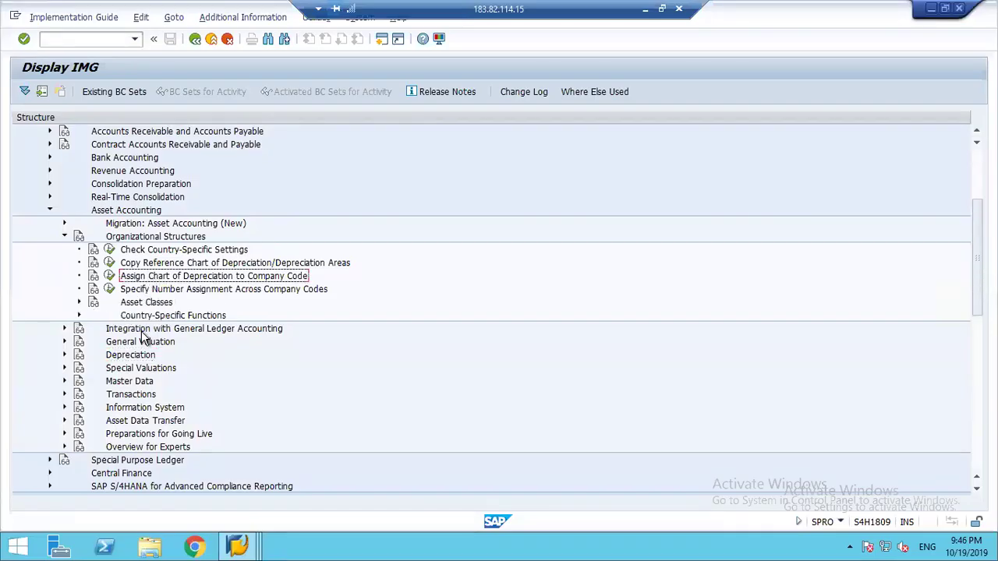
pyautogui.click(65, 236)
pyautogui.click(65, 249)
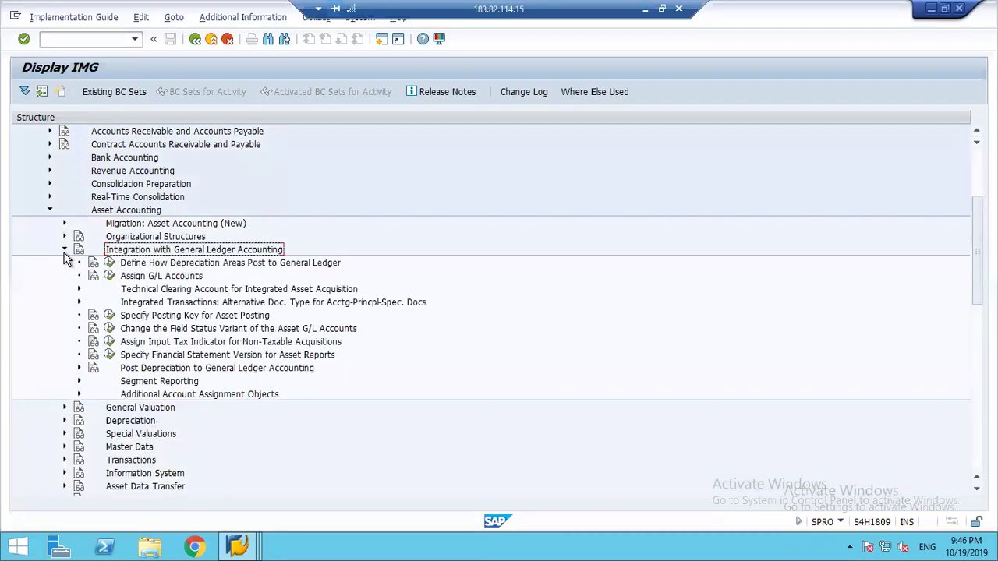
pyautogui.click(64, 250)
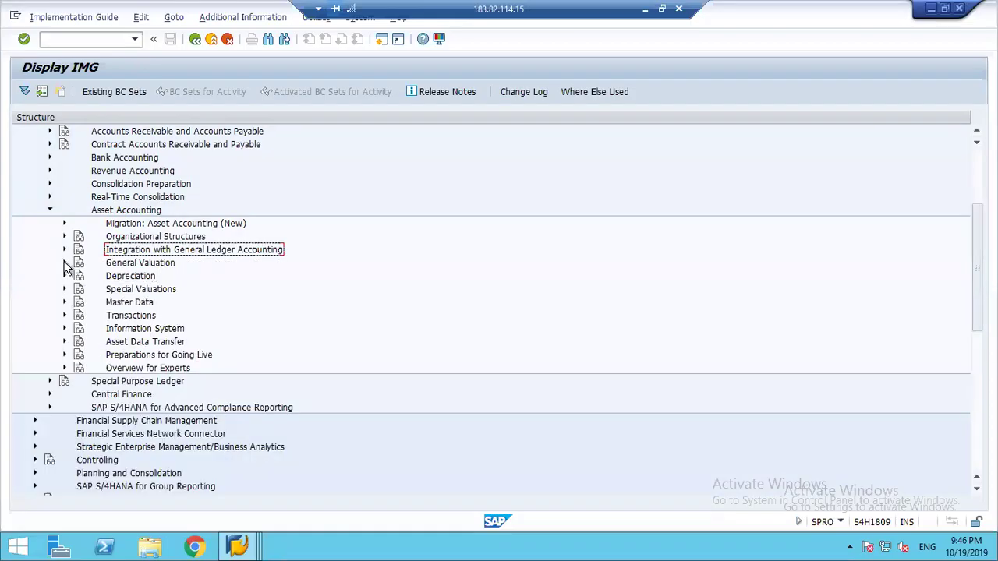
# Open Define Depreciation Areas under General Valuation, review the areas of chart of depreciation 1001, and return to the IMG structure.
pyautogui.click(65, 263)
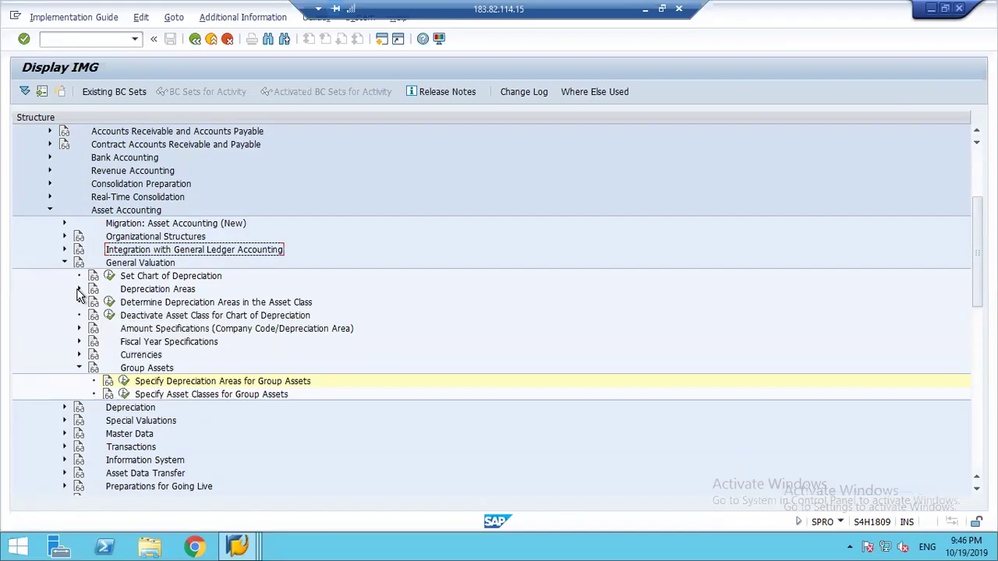
pyautogui.click(79, 289)
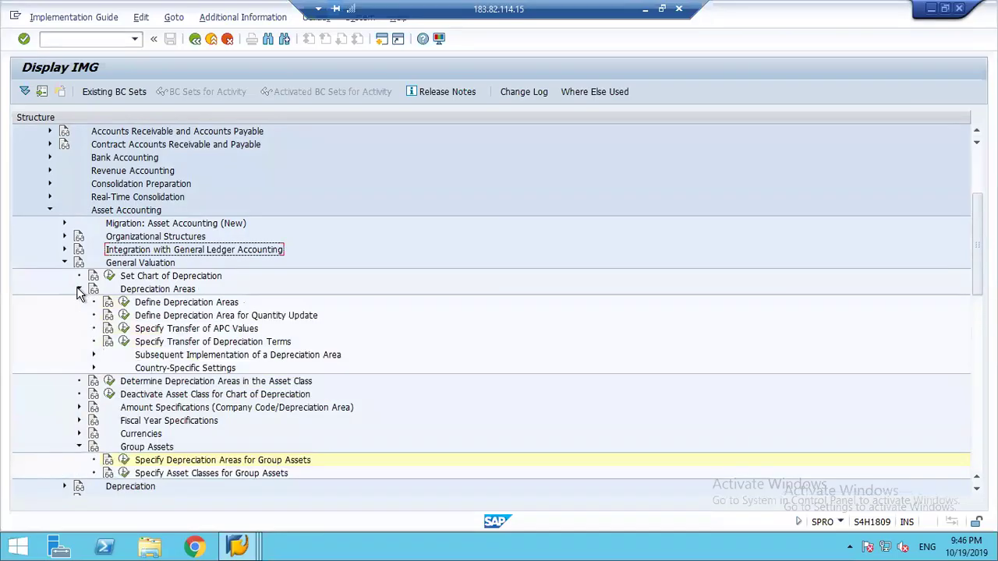
pyautogui.click(188, 304)
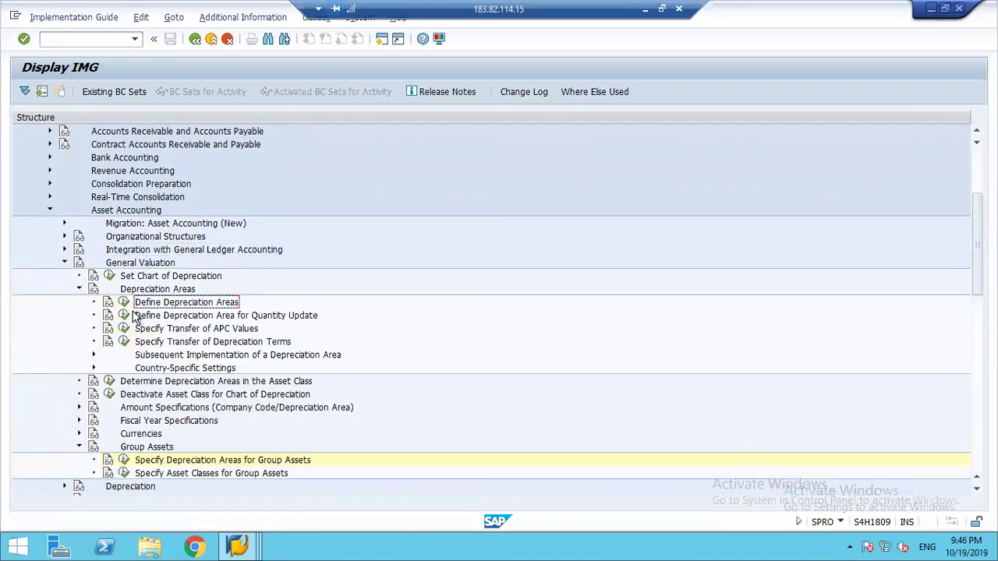
pyautogui.click(122, 303)
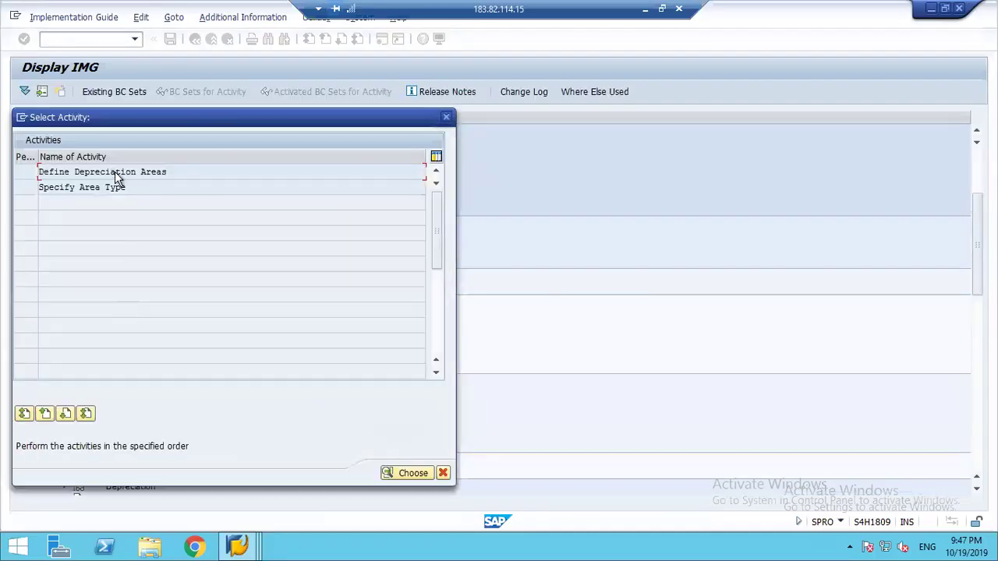
pyautogui.doubleClick(111, 172)
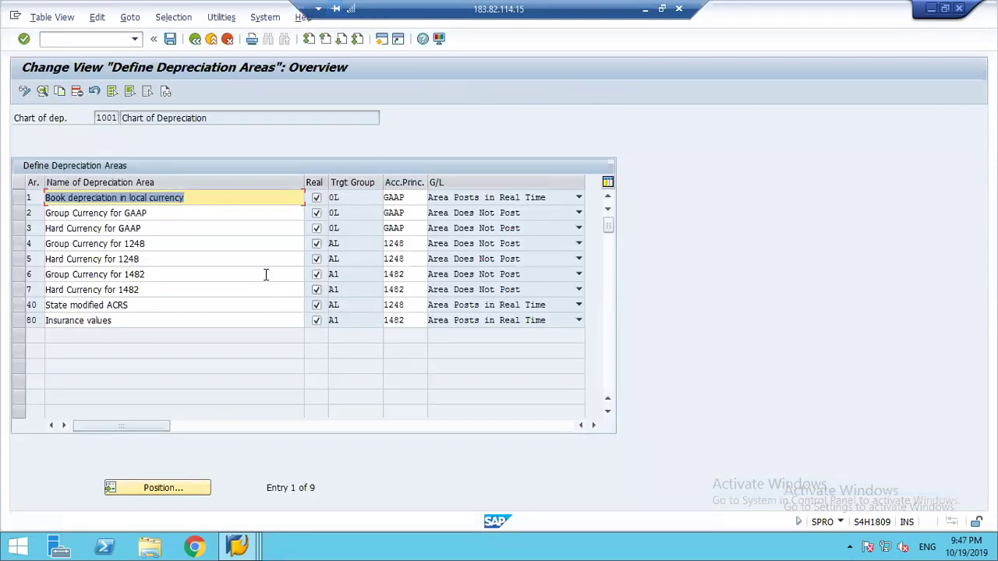
pyautogui.click(195, 43)
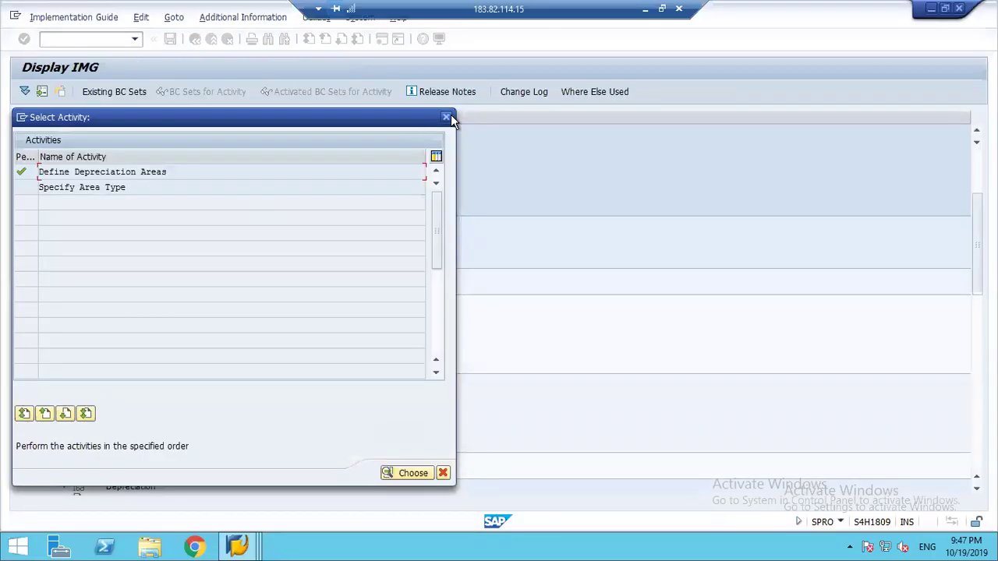
pyautogui.click(447, 116)
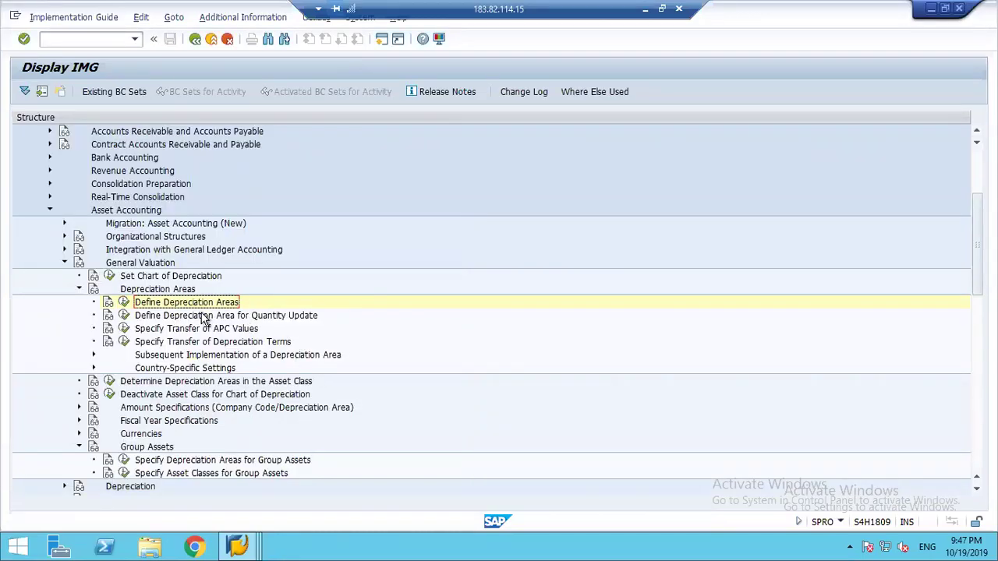
# Open Specify Description of Chart of Depreciation under Asset Accounting's Organizational Structures, check the list and return to the IMG structure.
pyautogui.click(79, 289)
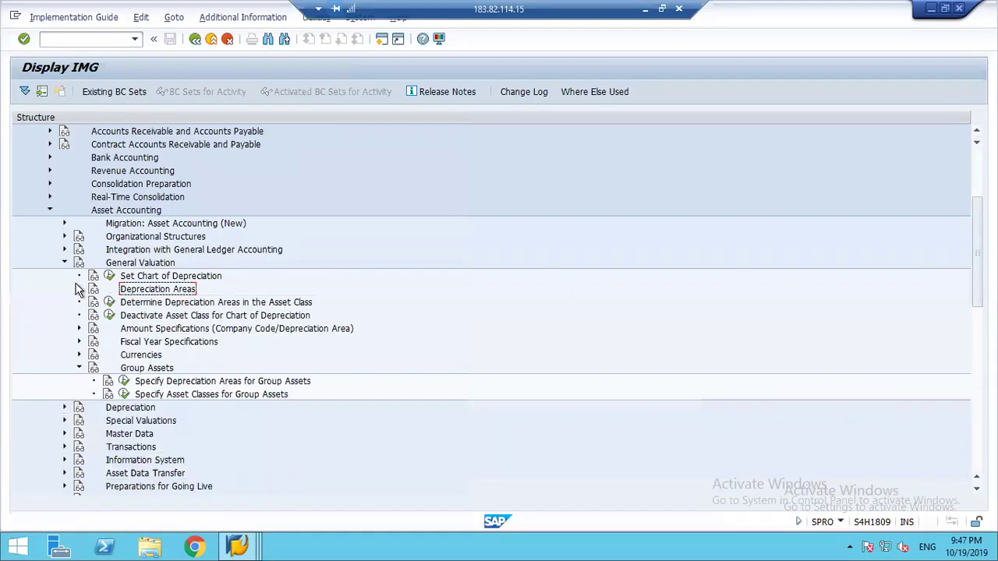
pyautogui.click(64, 264)
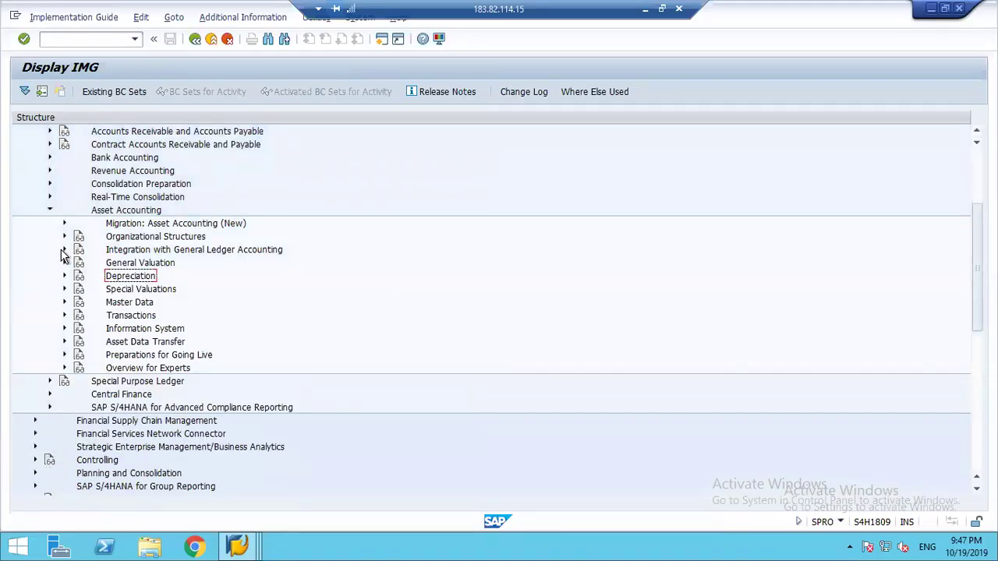
pyautogui.click(64, 251)
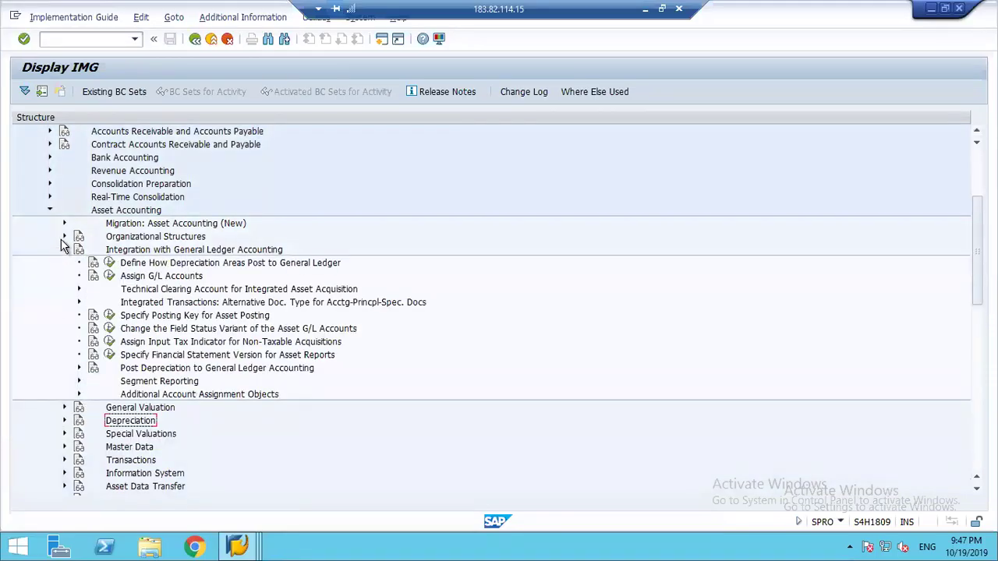
pyautogui.click(64, 237)
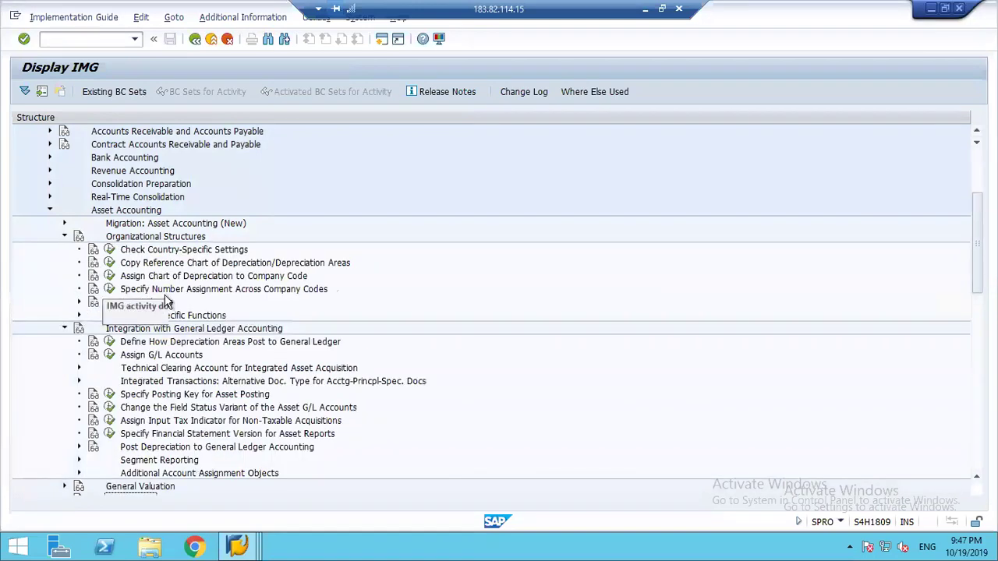
pyautogui.click(108, 278)
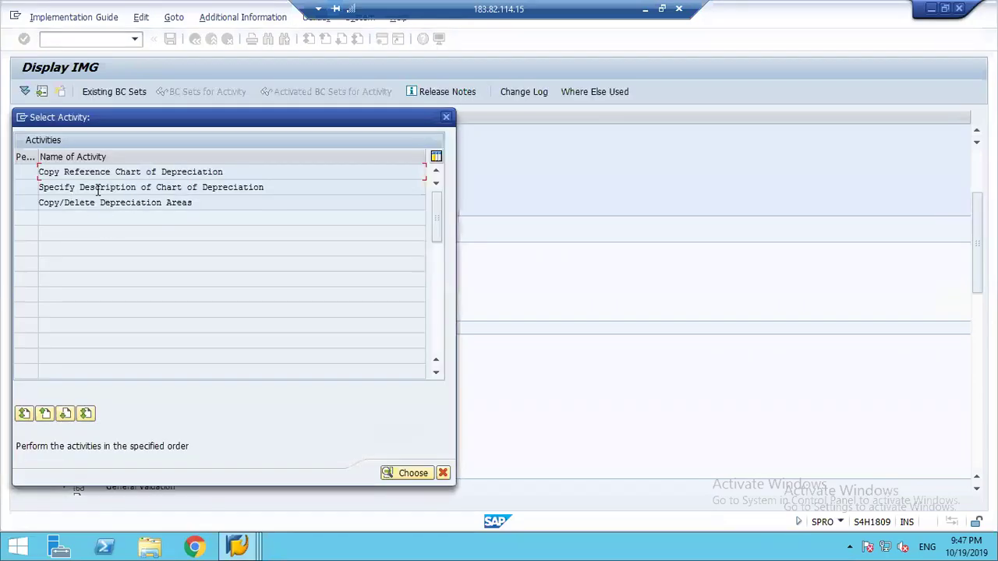
pyautogui.doubleClick(114, 189)
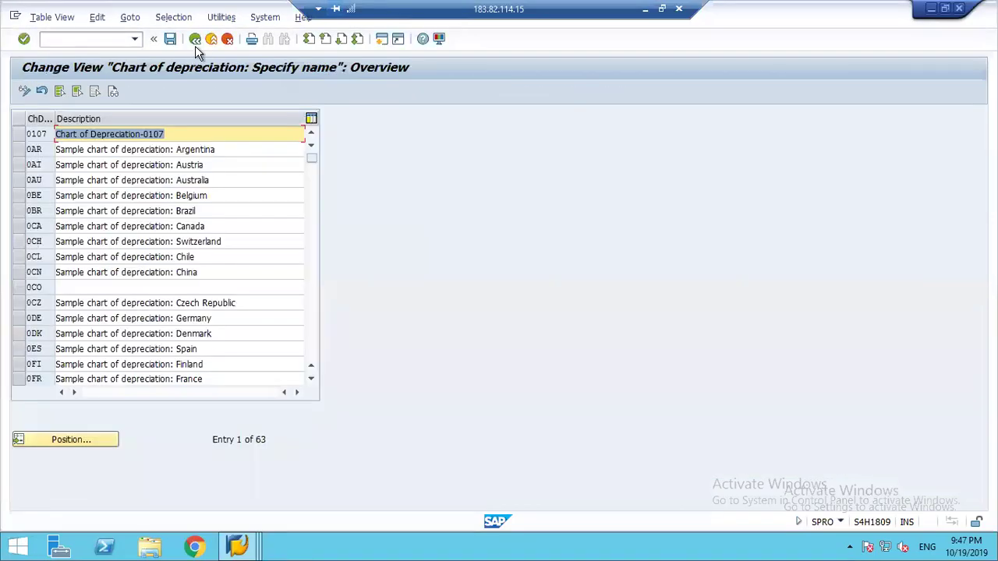
pyautogui.click(195, 39)
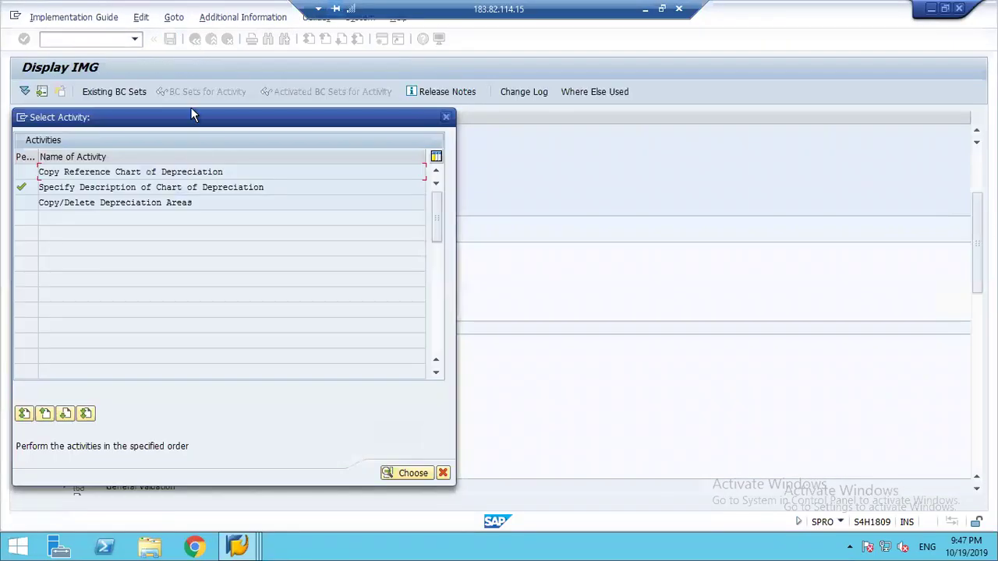
pyautogui.click(441, 472)
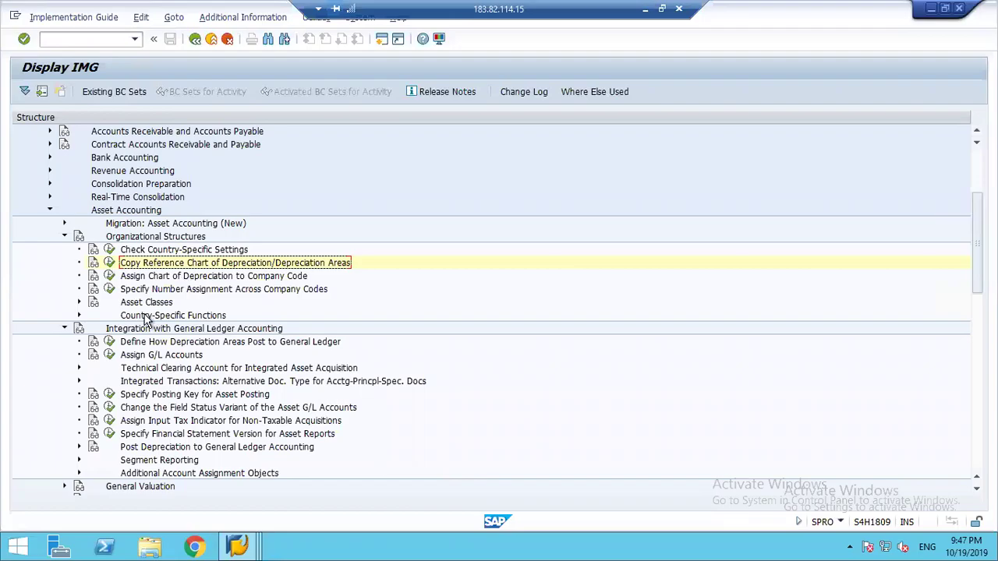
# Open Specify Transfer of APC Values under the Depreciation Areas of General Valuation.
pyautogui.click(65, 240)
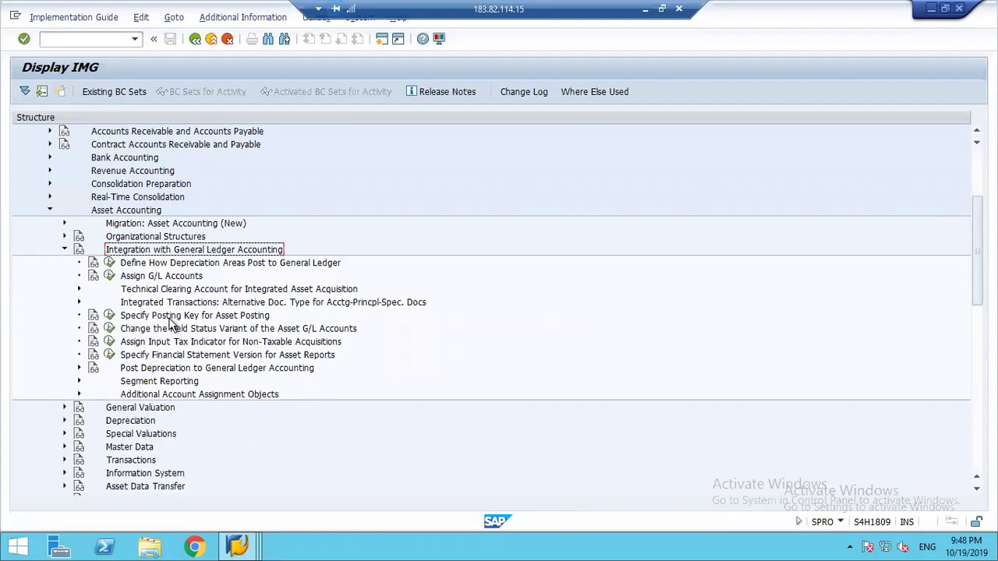
pyautogui.click(64, 251)
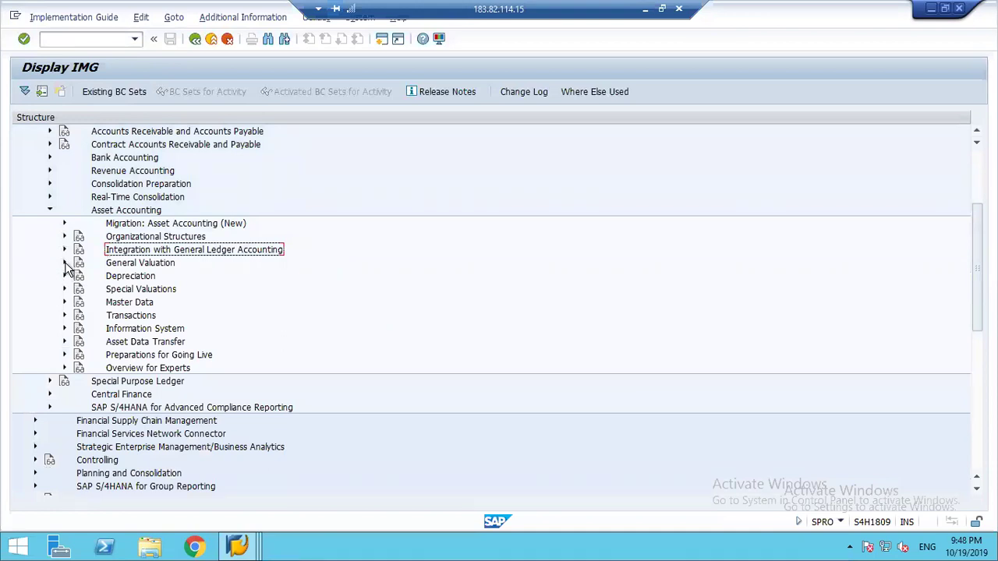
pyautogui.click(65, 263)
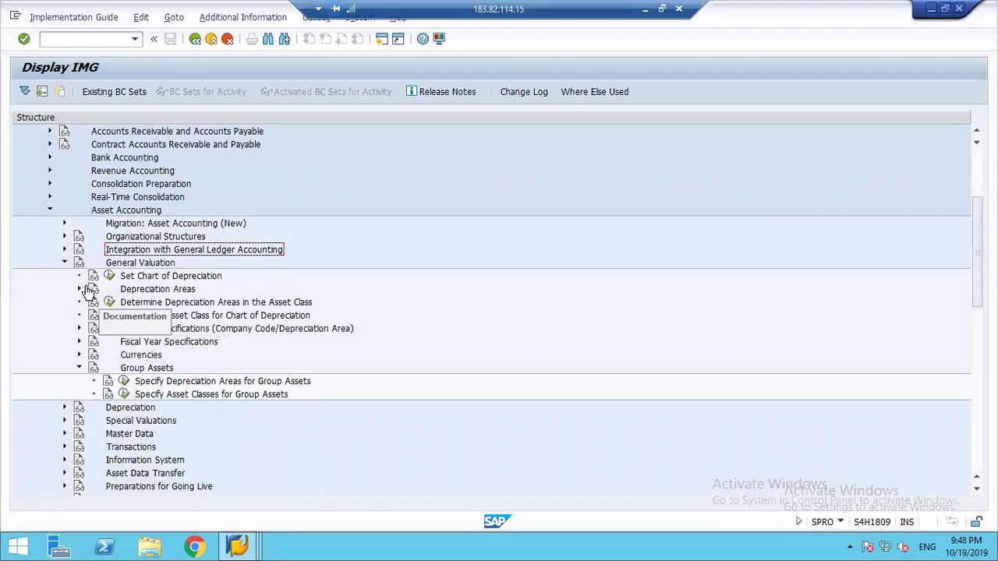
pyautogui.click(81, 290)
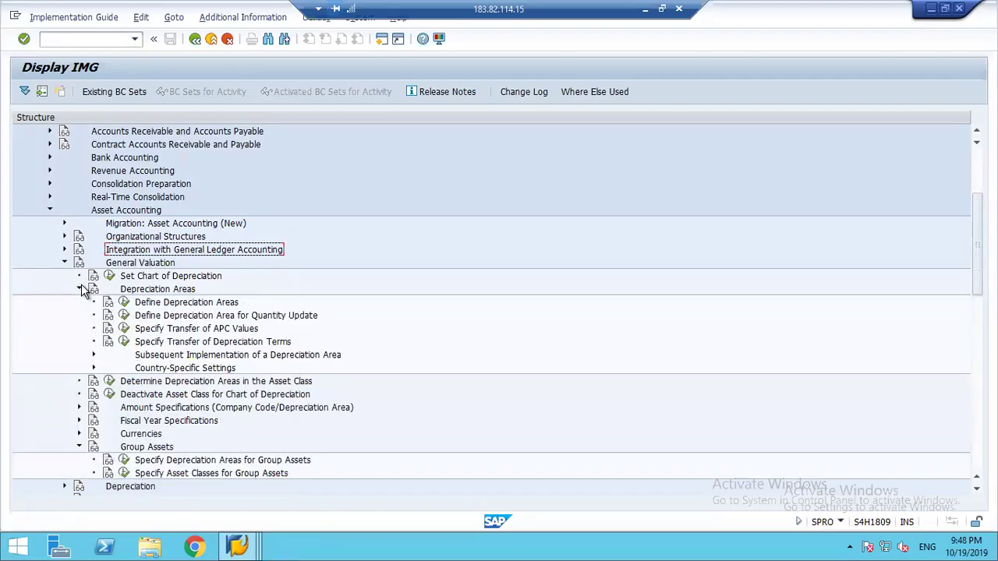
pyautogui.click(219, 331)
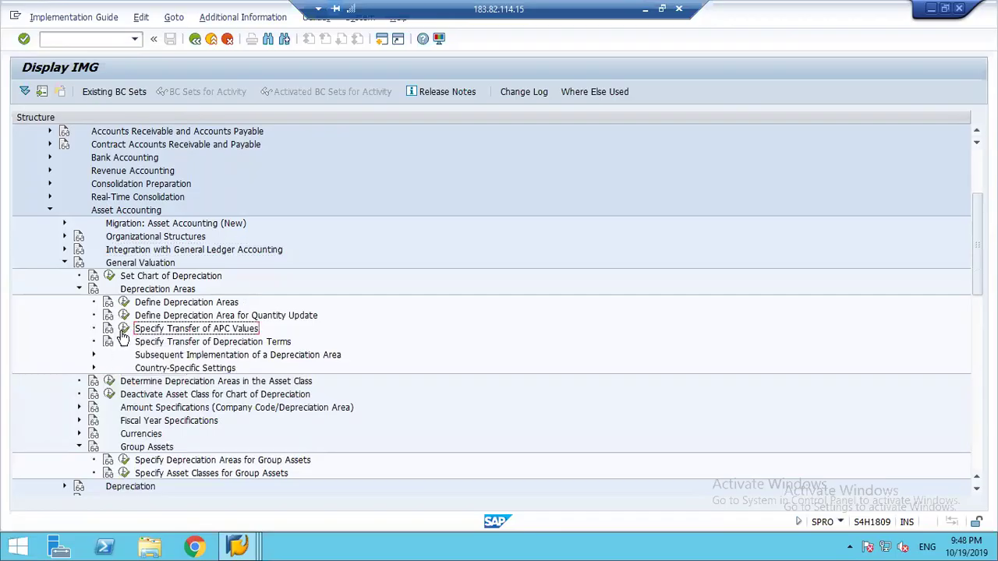
pyautogui.click(124, 331)
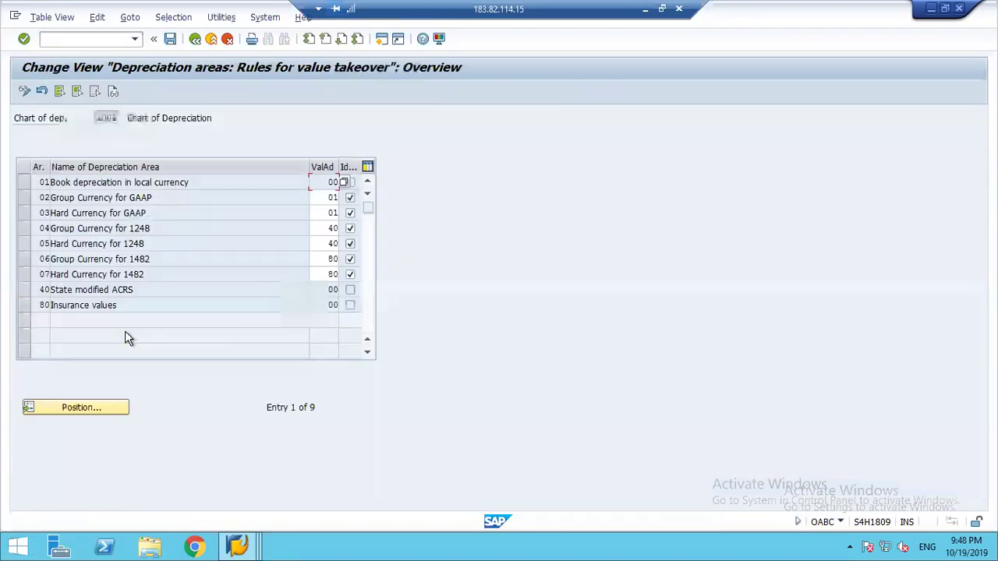
# Examine the value takeover rules for the group and hard currency areas of GAAP and 1248, areas 02 to 05.
pyautogui.click(21, 199)
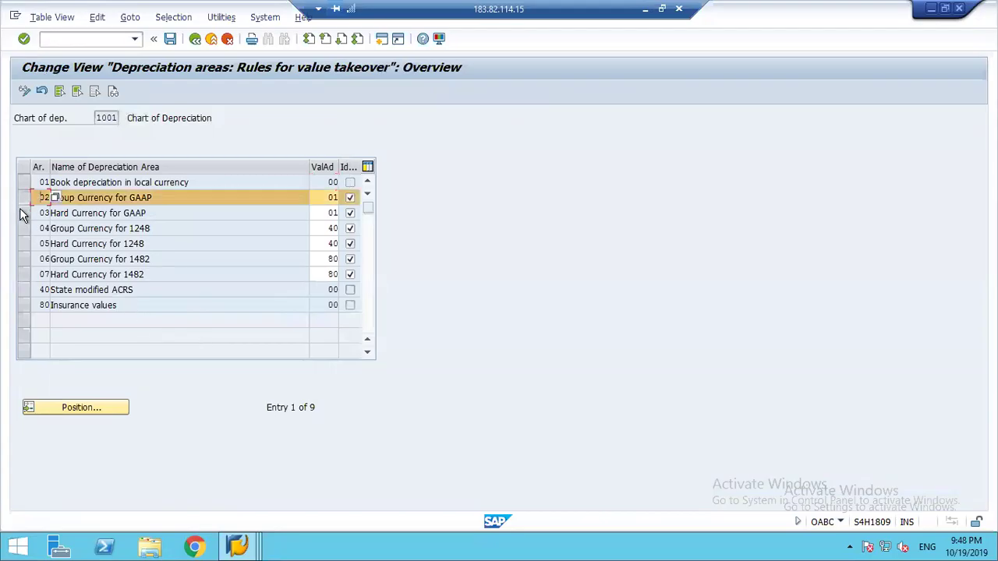
pyautogui.click(21, 212)
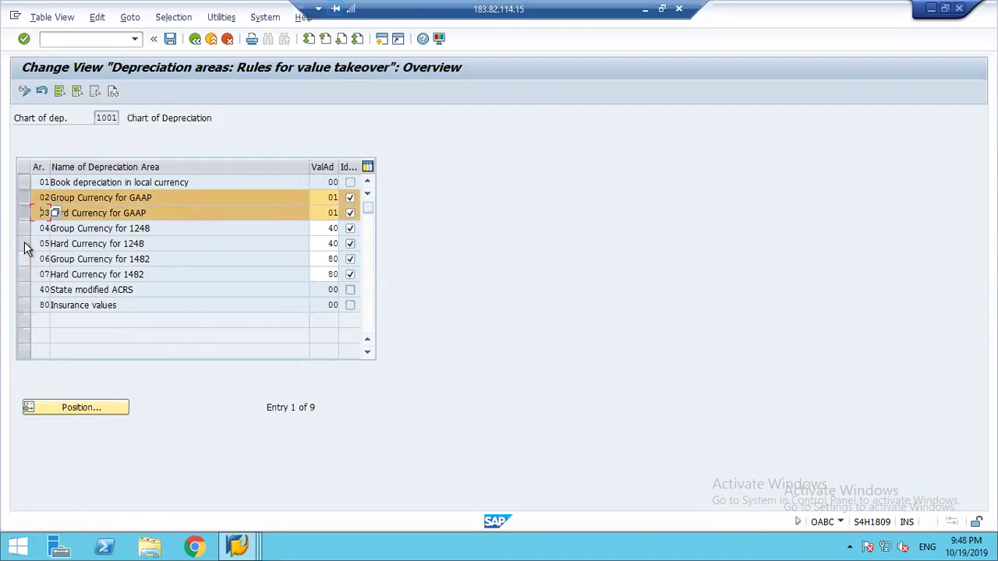
pyautogui.click(25, 210)
pyautogui.click(24, 198)
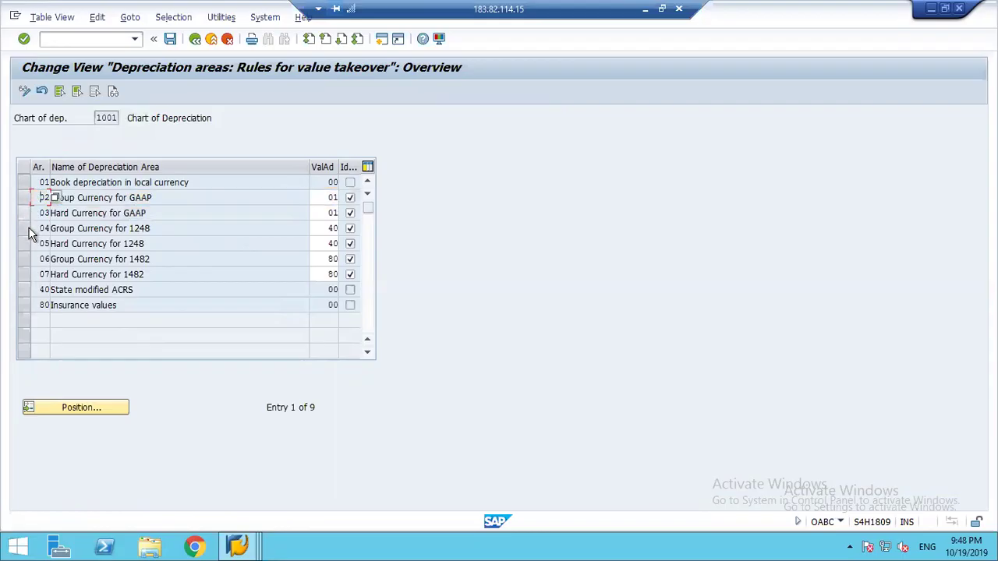
pyautogui.click(26, 236)
pyautogui.click(25, 244)
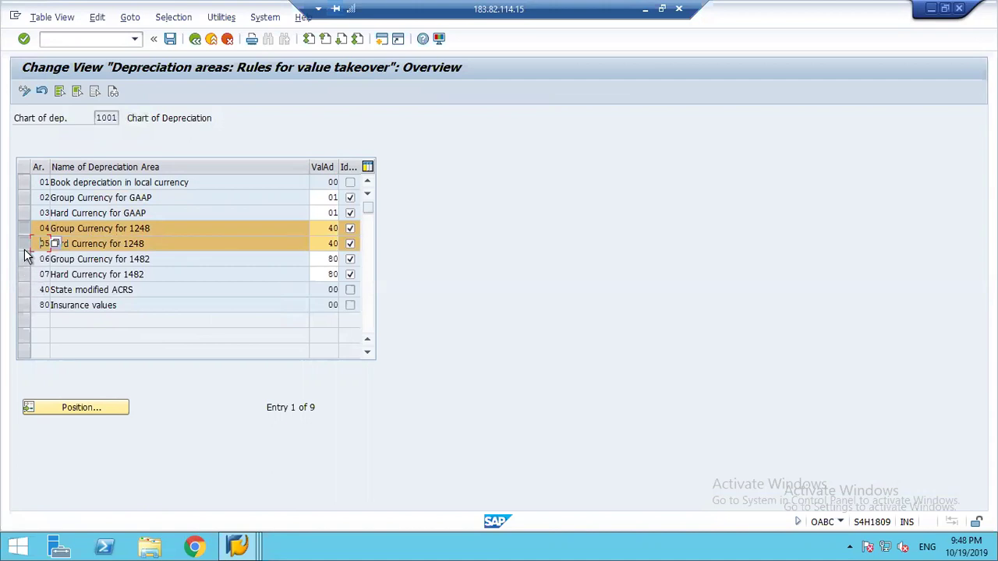
pyautogui.click(25, 241)
pyautogui.click(27, 229)
pyautogui.click(26, 229)
pyautogui.click(27, 234)
# Examine the value takeover rules for the 1482 currency areas 06 and 07, recheck the overview and return to the IMG structure.
pyautogui.click(24, 263)
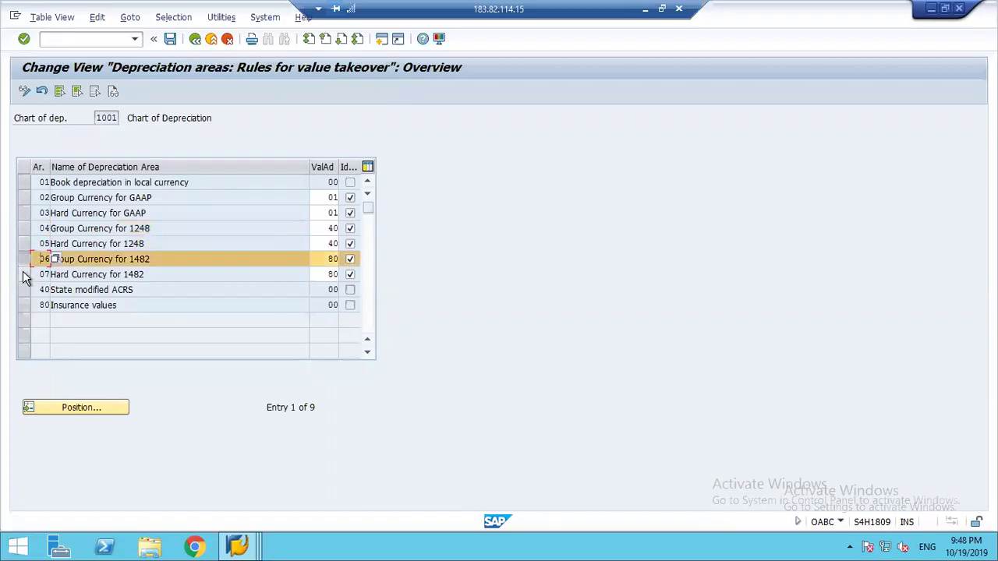
pyautogui.click(23, 270)
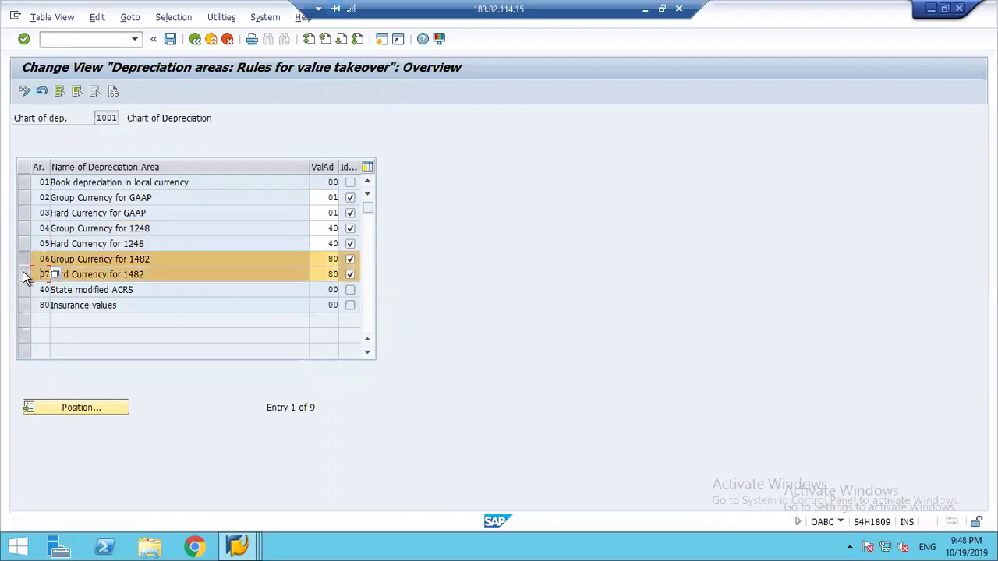
pyautogui.click(340, 183)
pyautogui.click(326, 182)
pyautogui.click(31, 259)
pyautogui.click(30, 277)
pyautogui.click(29, 277)
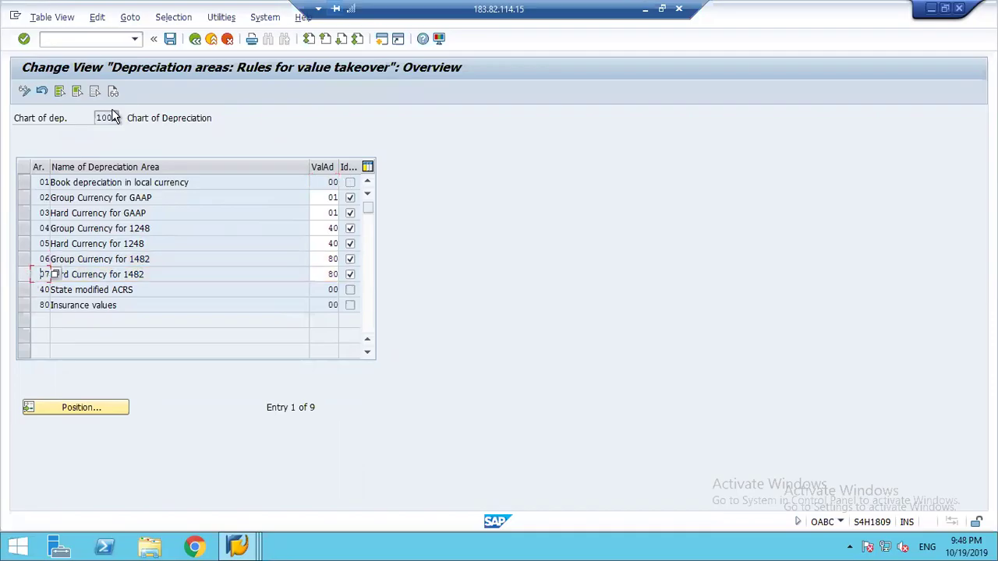
pyautogui.click(194, 39)
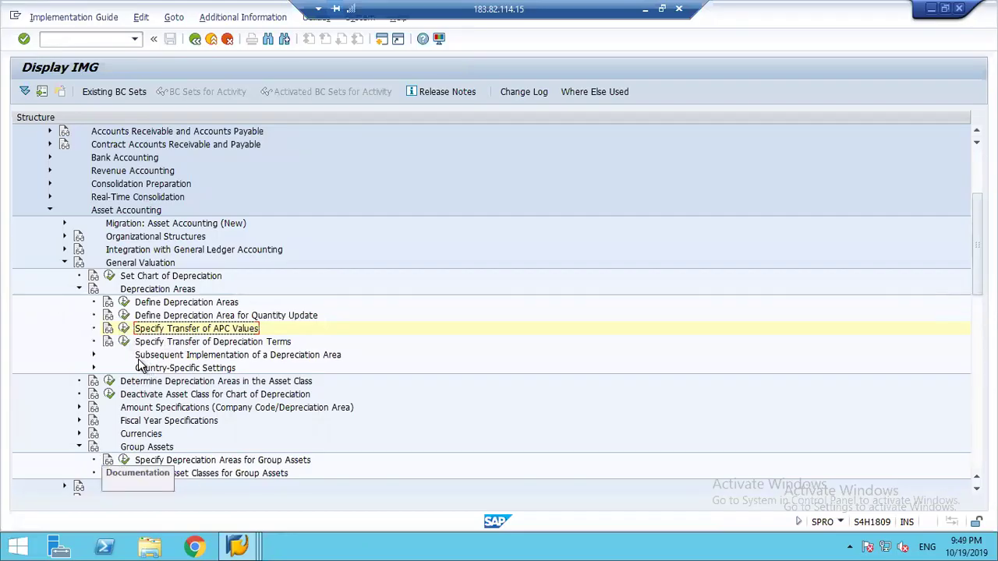
pyautogui.click(124, 329)
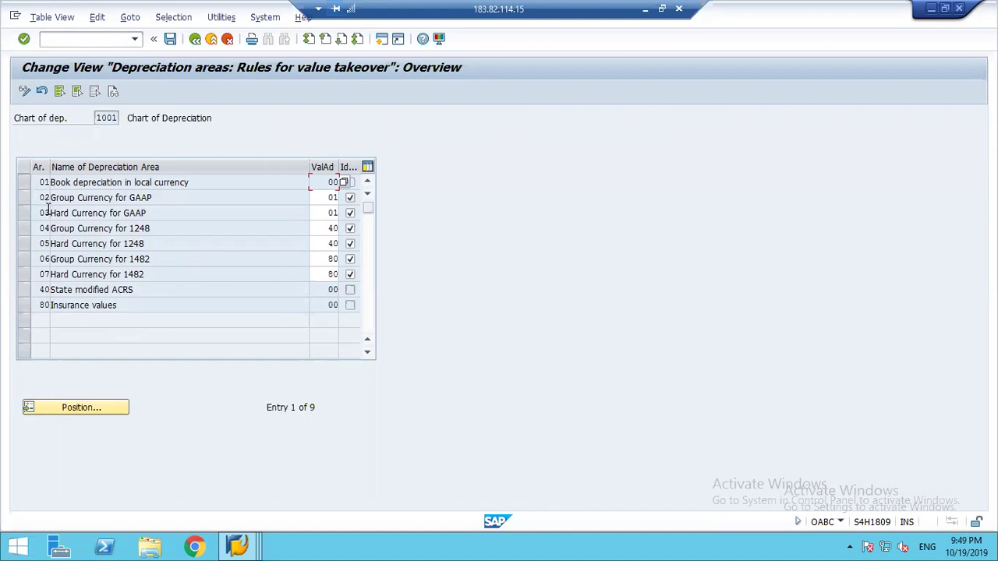
pyautogui.click(195, 39)
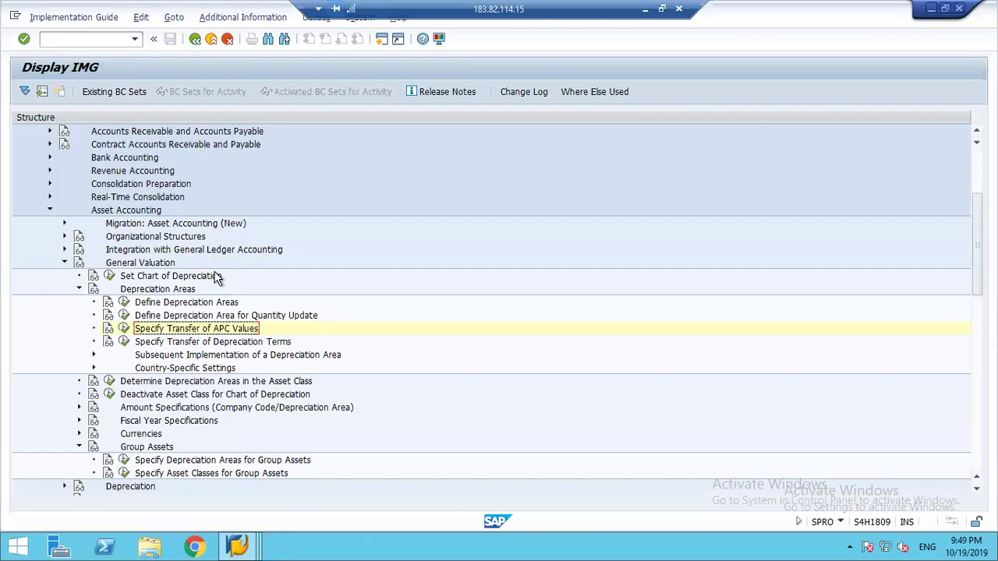
# Open Specify the Use of Parallel Currencies under General Valuation, review the currency types and transfer areas, and return to the IMG structure.
pyautogui.click(78, 289)
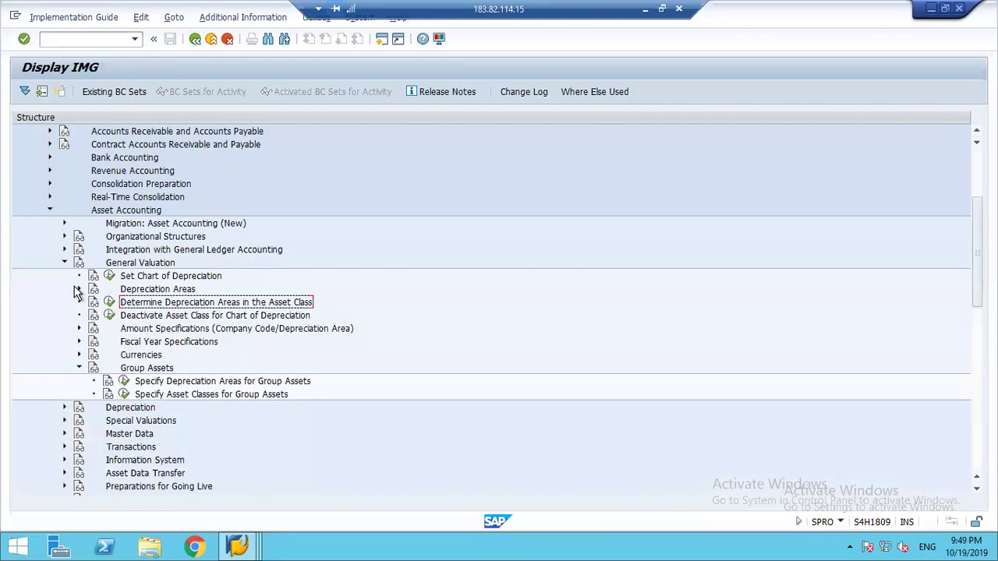
pyautogui.click(78, 368)
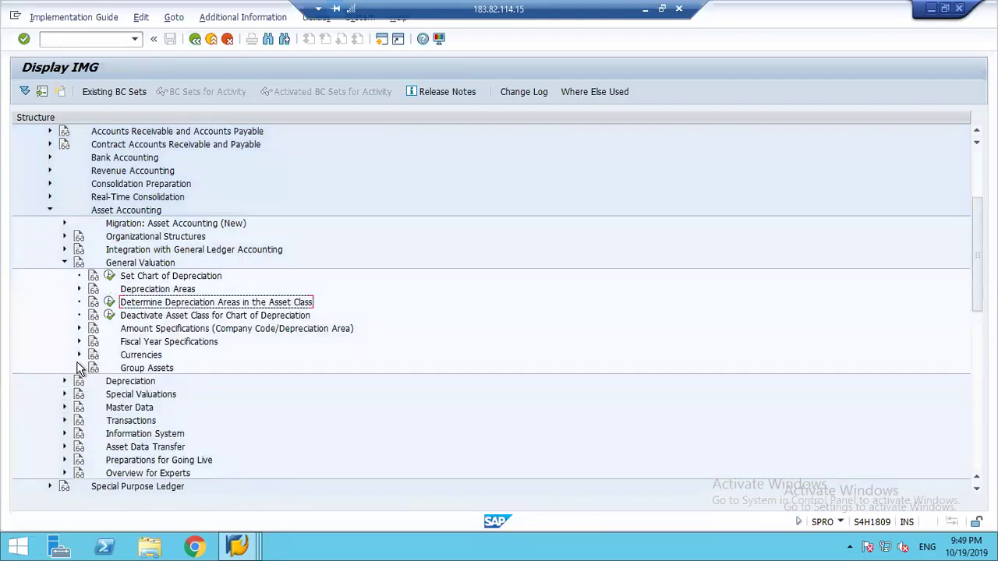
pyautogui.click(79, 355)
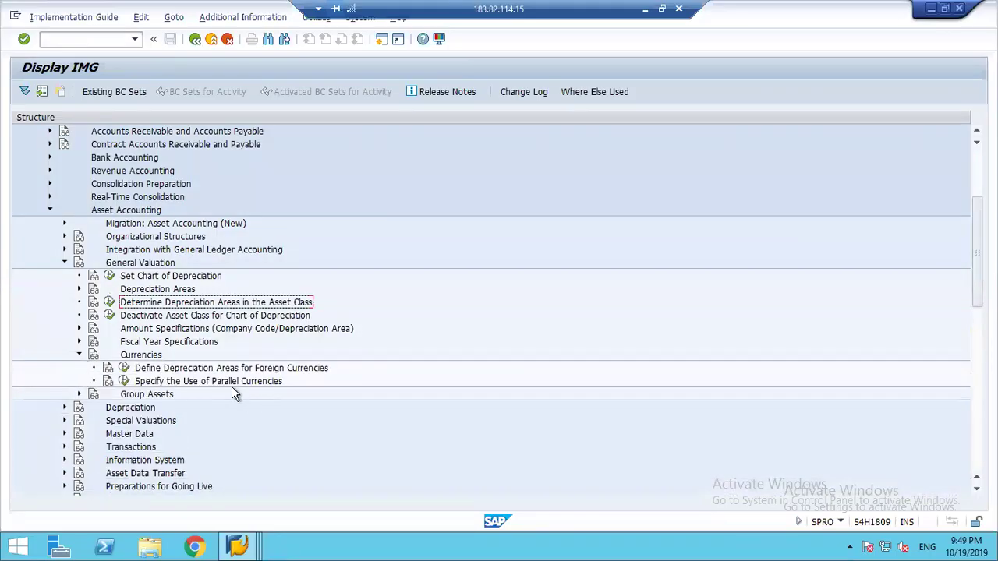
pyautogui.click(162, 381)
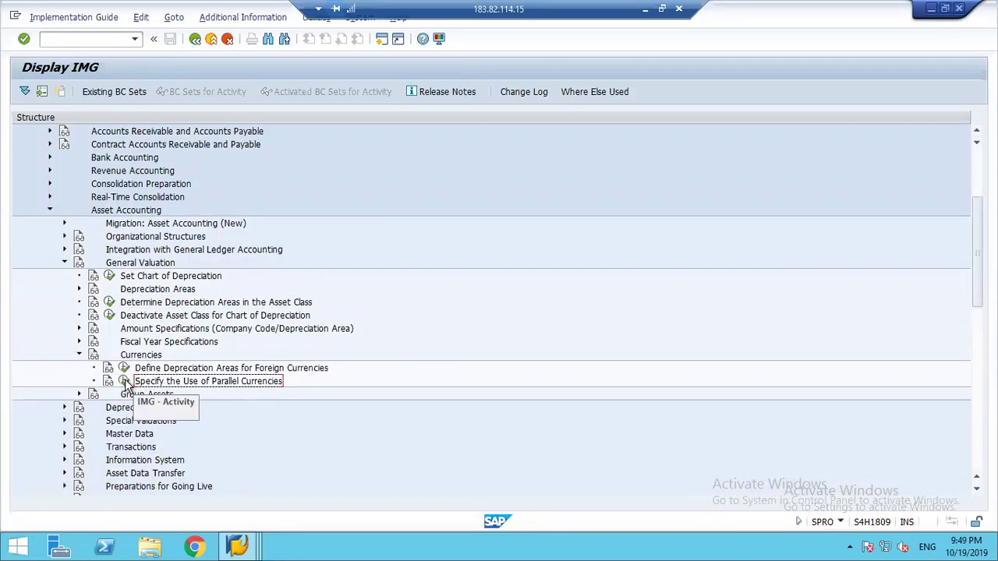
pyautogui.click(124, 381)
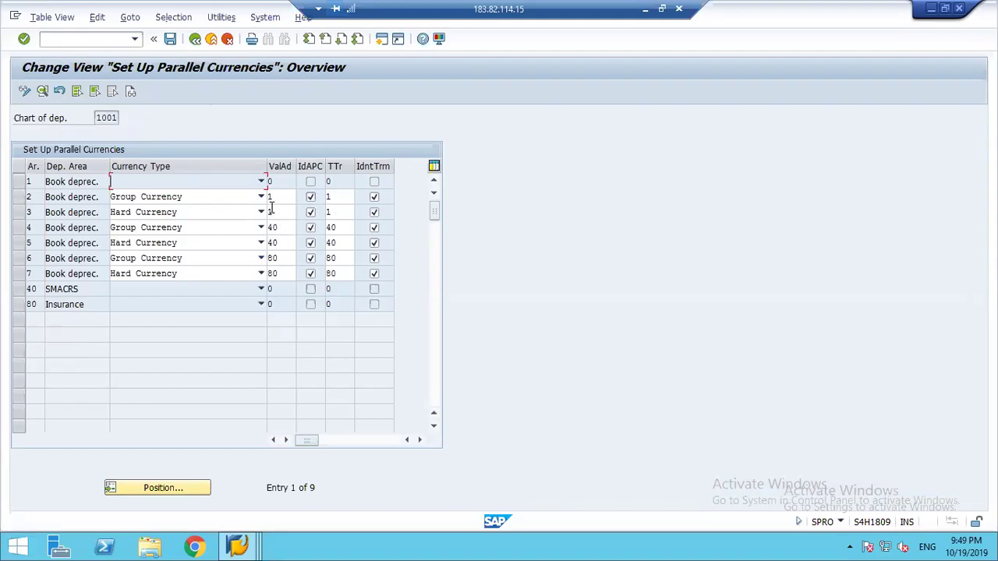
pyautogui.click(195, 39)
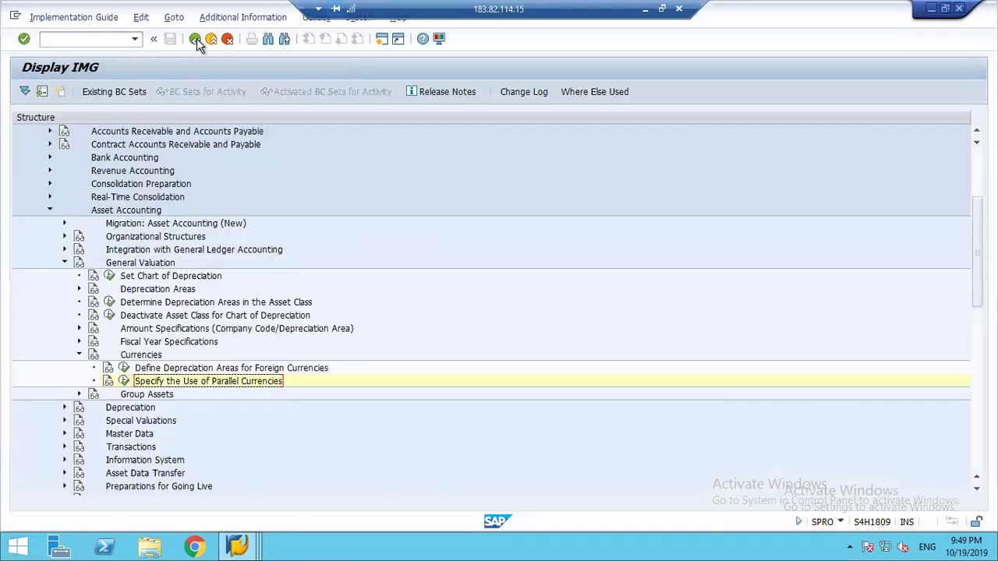
# Switch to the asset acquisition session, discard the current entry and restart the ABZON acquisition with automatic offsetting entry.
pyautogui.click(242, 545)
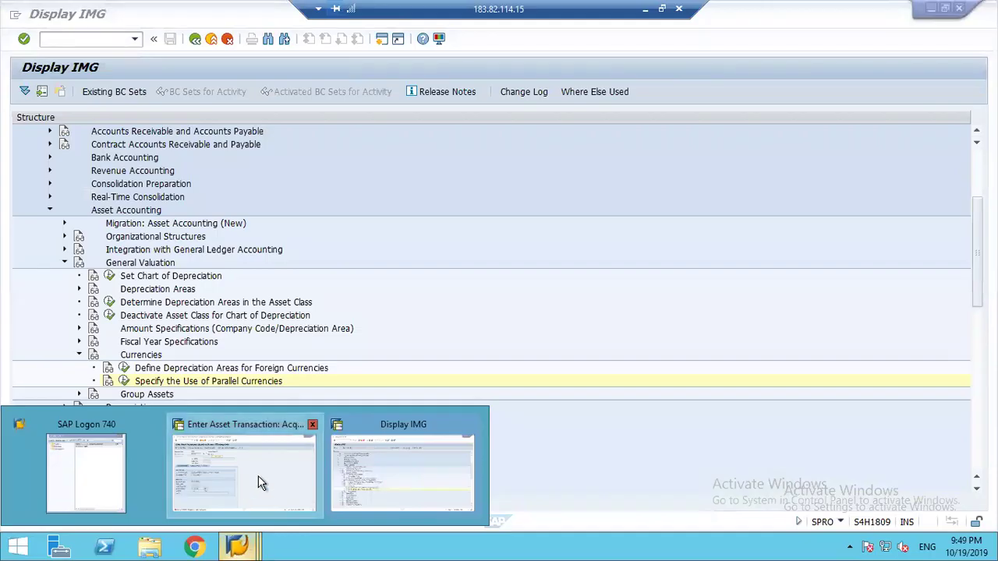
pyautogui.click(258, 476)
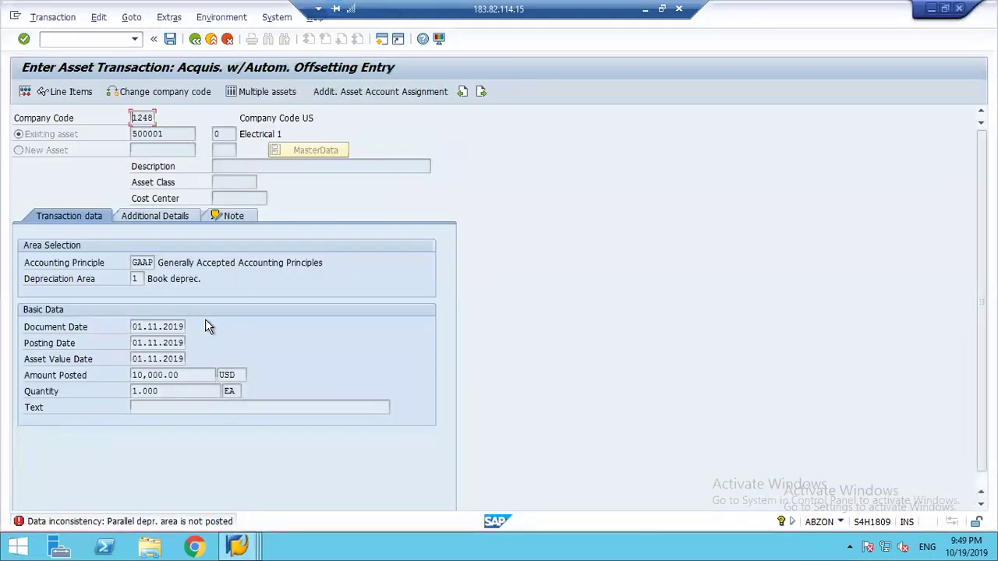
pyautogui.click(212, 40)
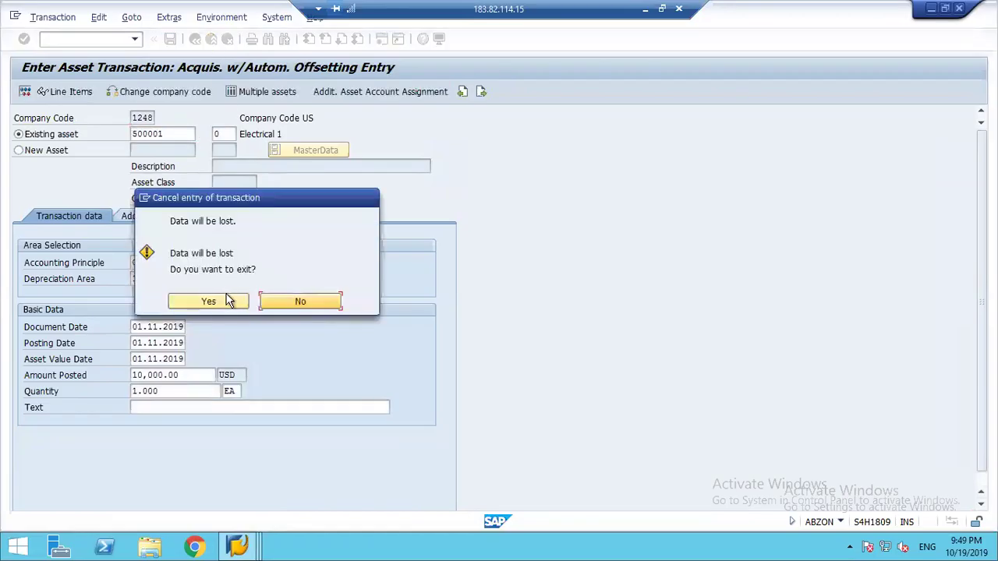
pyautogui.click(228, 300)
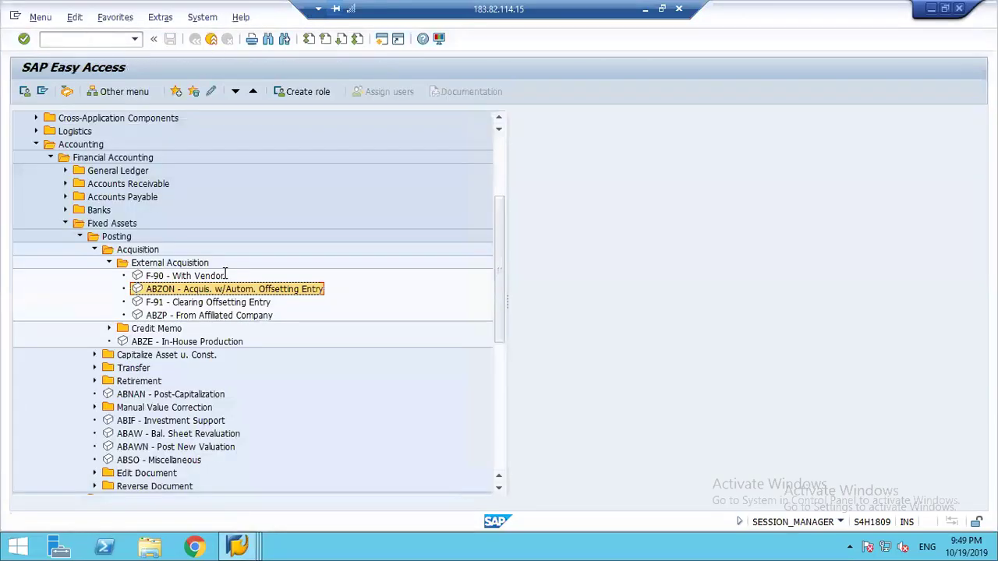
pyautogui.doubleClick(184, 294)
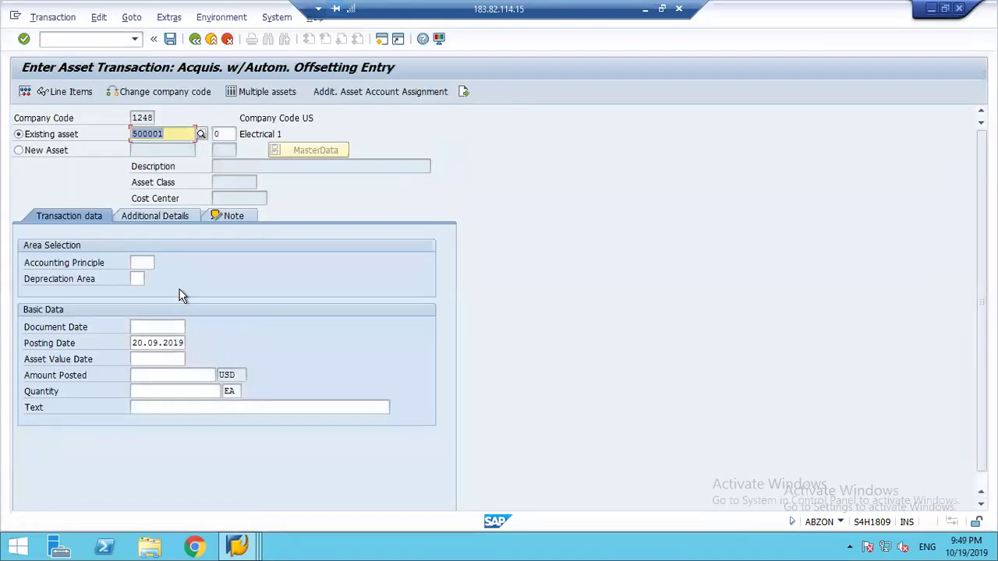
# Enter 01.11.2019 as document, posting and asset value date, with amount 10000 USD and quantity 1, for the acquisition of asset 500001.
pyautogui.click(153, 328)
pyautogui.click(152, 329)
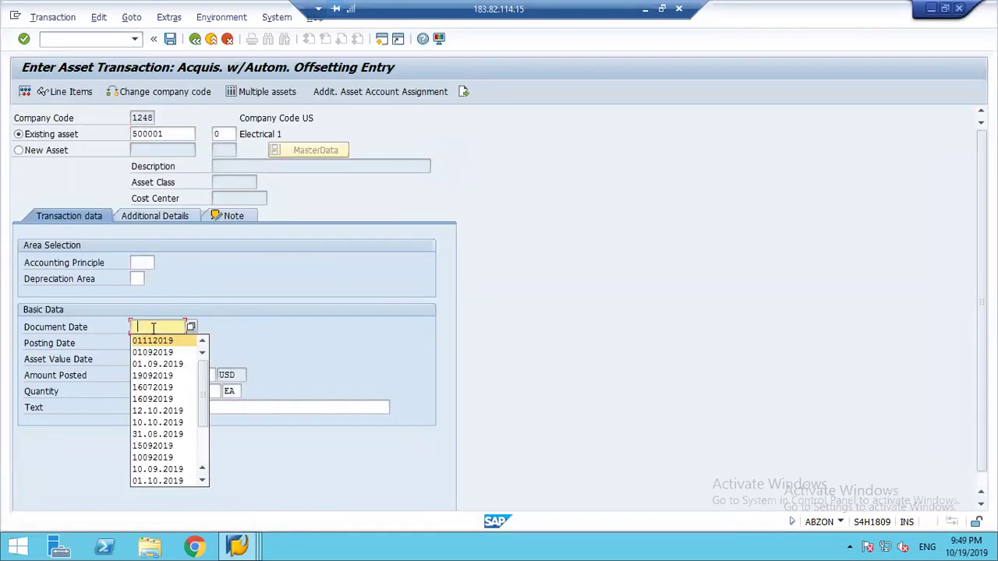
pyautogui.press('Tab')
pyautogui.press('Tab')
pyautogui.press('Down')
pyautogui.press('Return')
pyautogui.press('Tab')
pyautogui.press('Down')
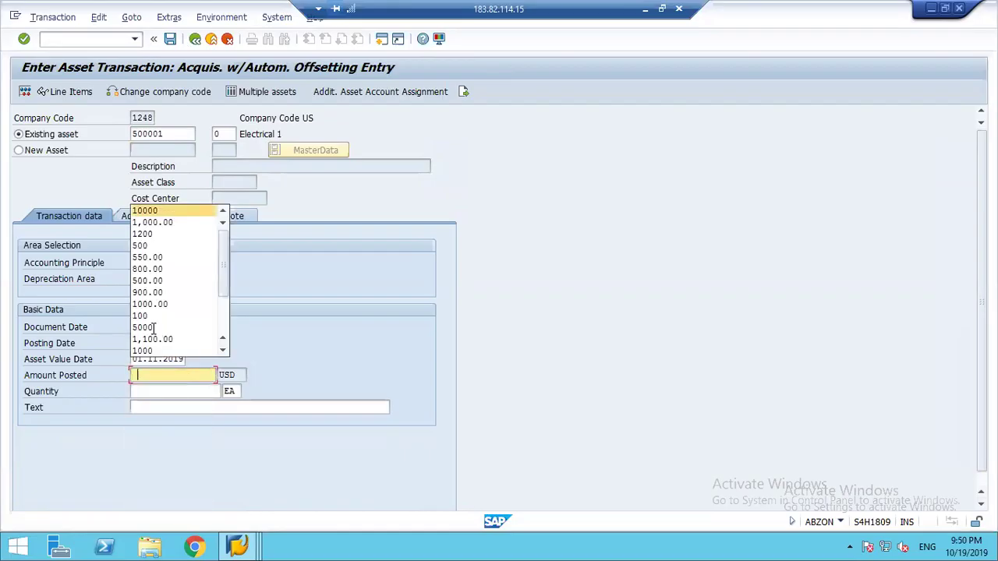
pyautogui.press('Return')
pyautogui.press('Tab')
pyautogui.write('1')
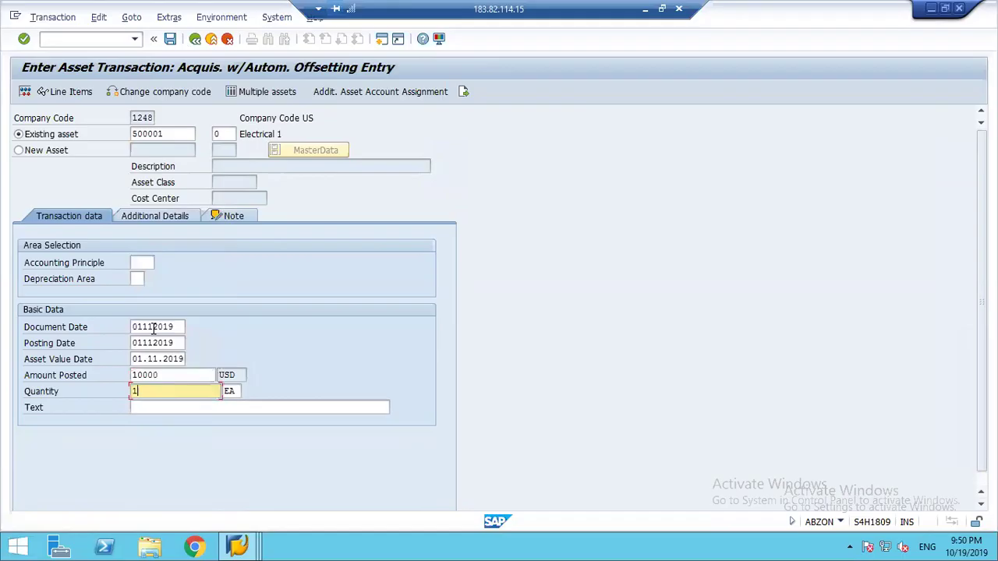
pyautogui.press('Return')
# Assign offsetting account 246000 to the acquisition and try to simulate the posting.
pyautogui.click(152, 295)
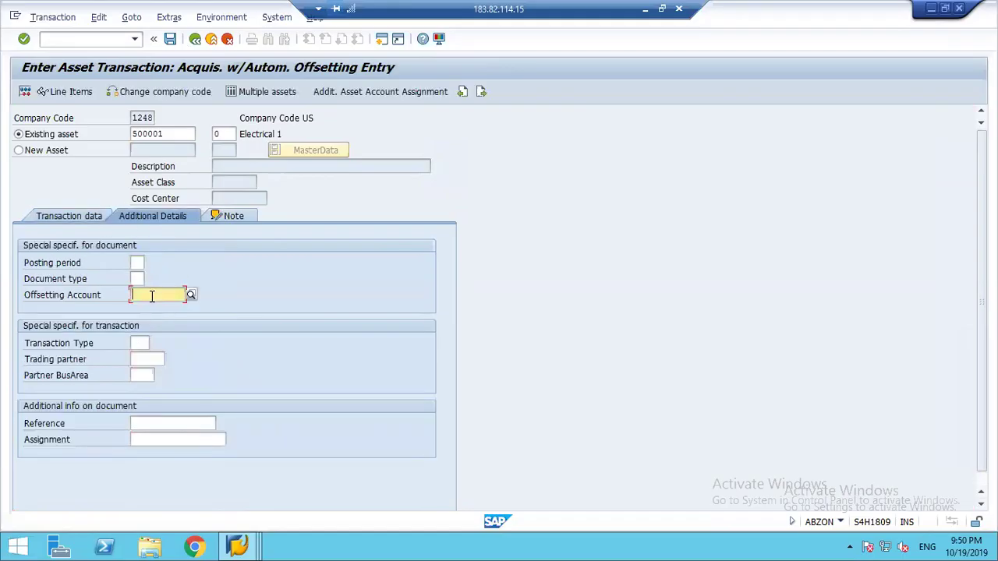
pyautogui.press('Down')
pyautogui.press('Return')
pyautogui.press('Return')
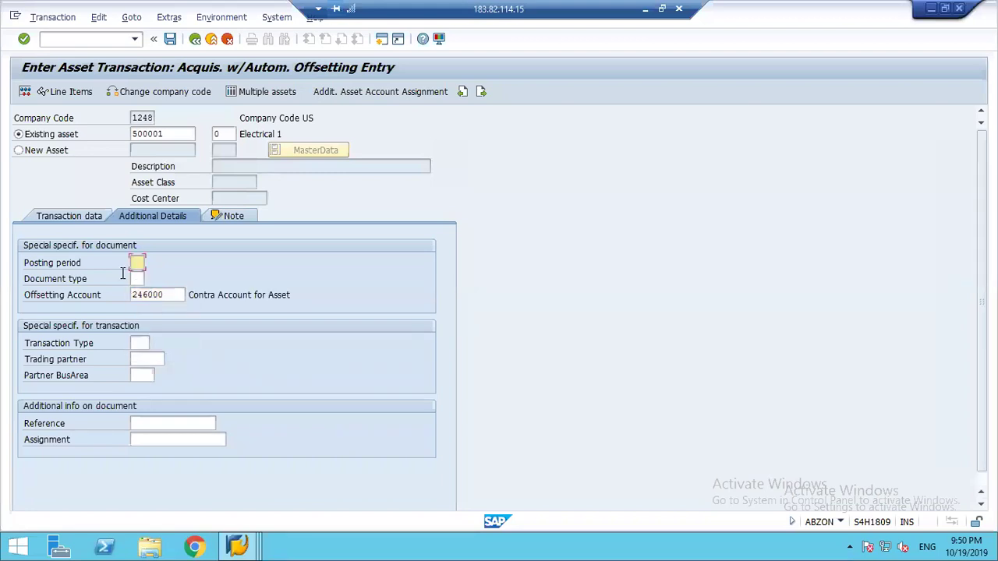
pyautogui.click(80, 221)
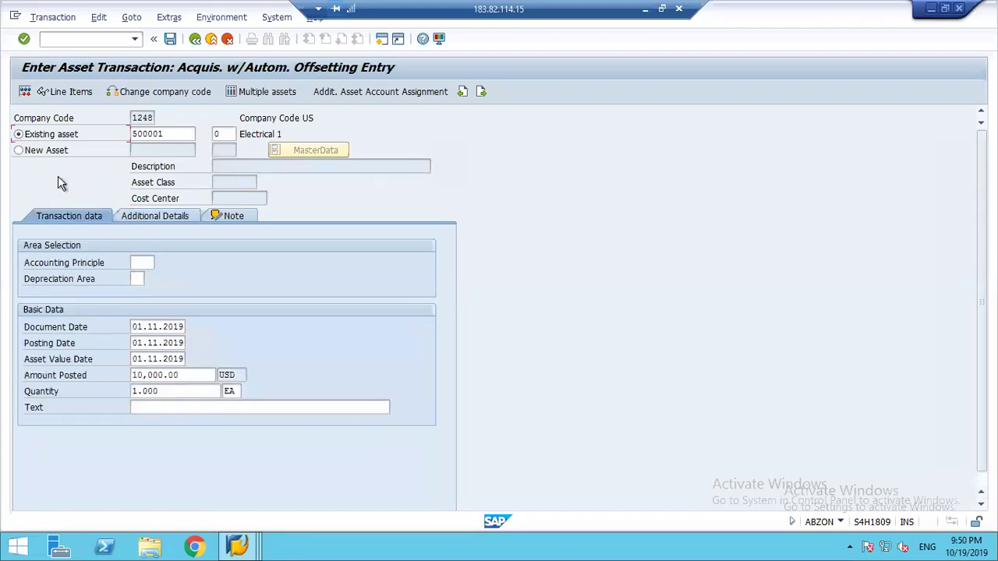
pyautogui.click(25, 93)
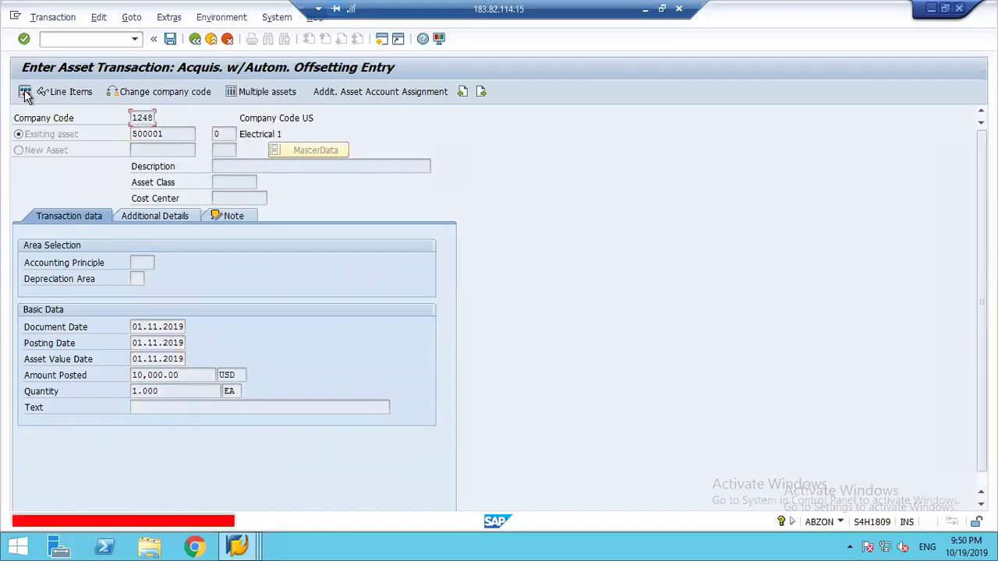
pyautogui.press('Return')
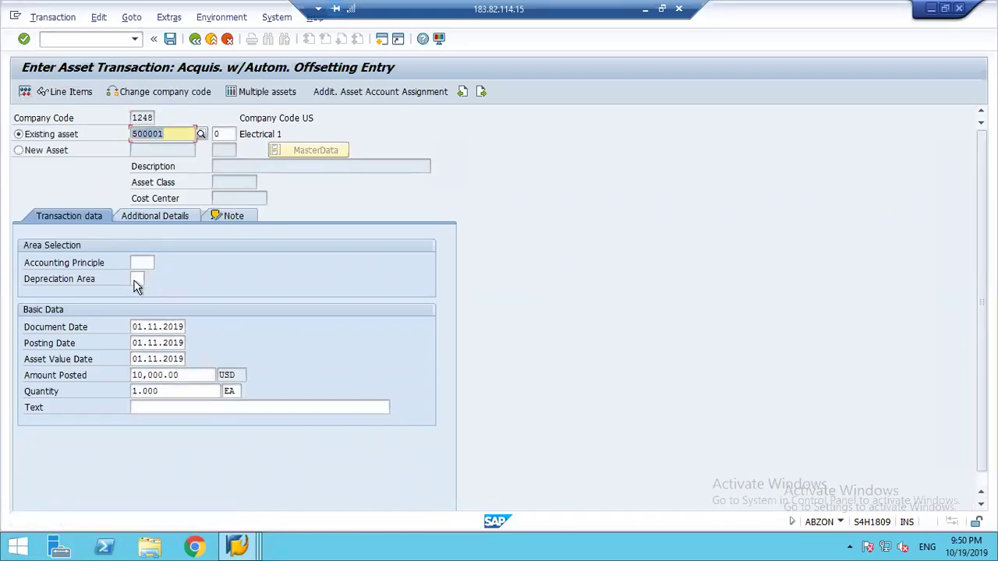
# Retry the simulation for depreciation area 01 only and read the detailed text of the error message.
pyautogui.click(137, 279)
pyautogui.write('01')
pyautogui.press('Return')
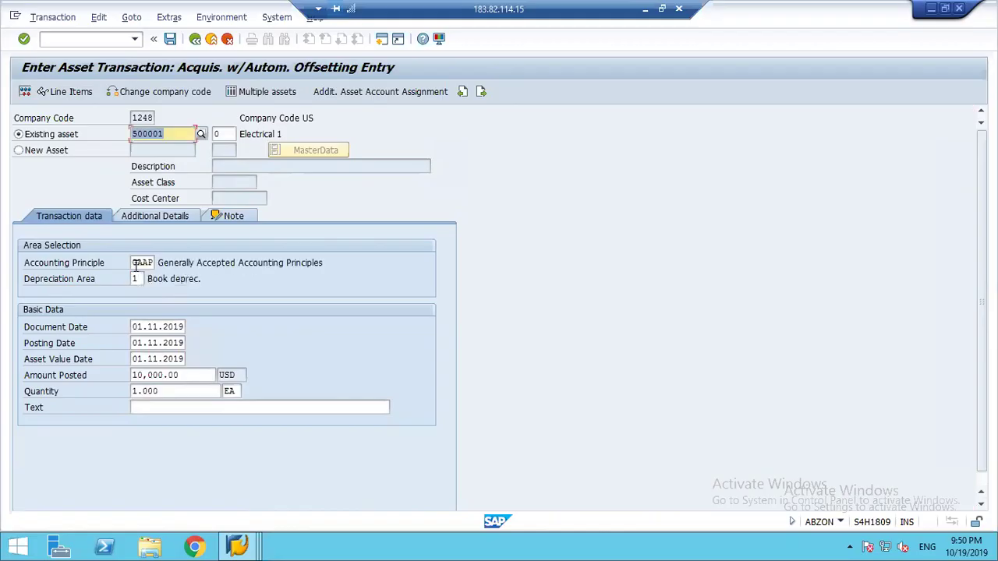
pyautogui.click(26, 93)
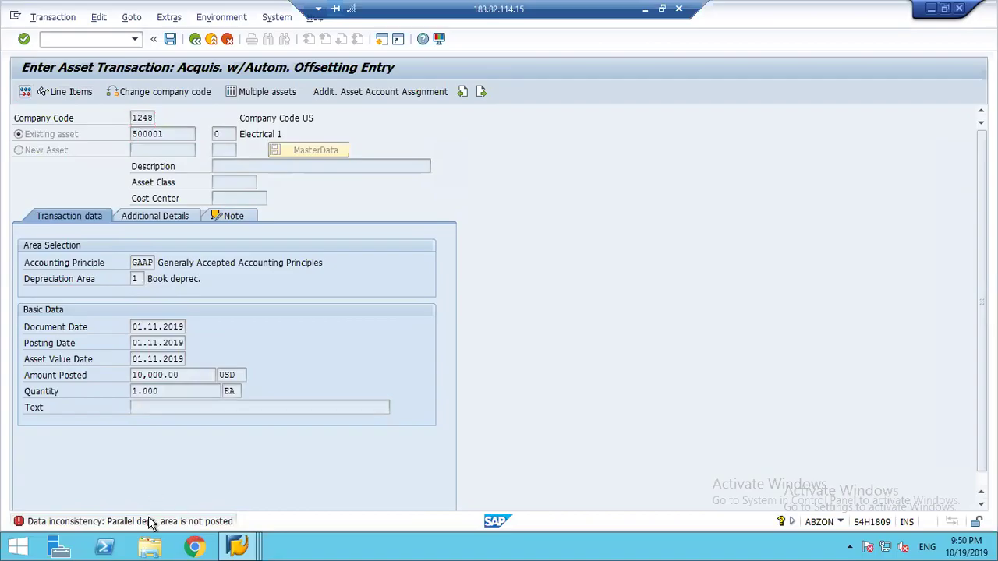
pyautogui.doubleClick(150, 522)
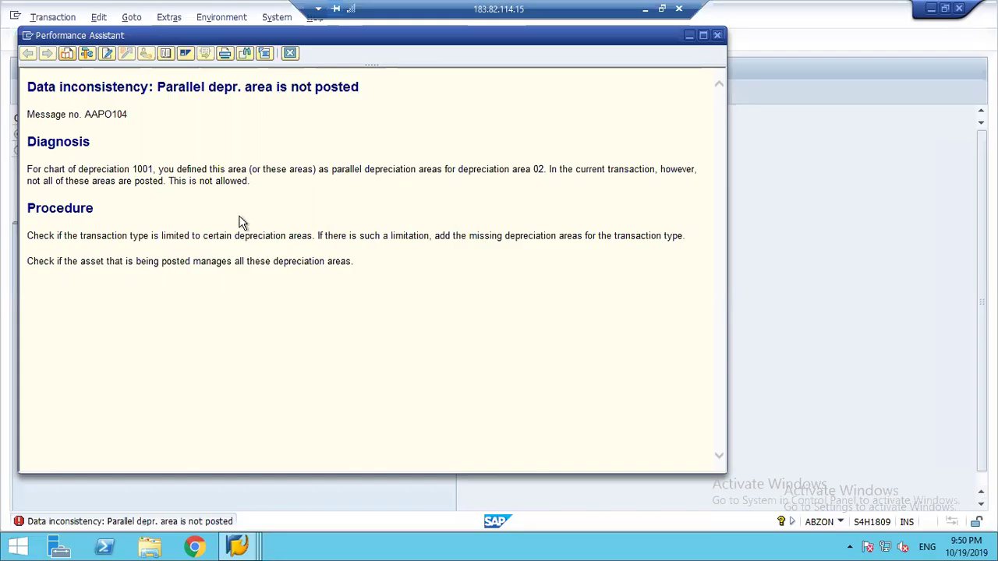
pyautogui.click(290, 55)
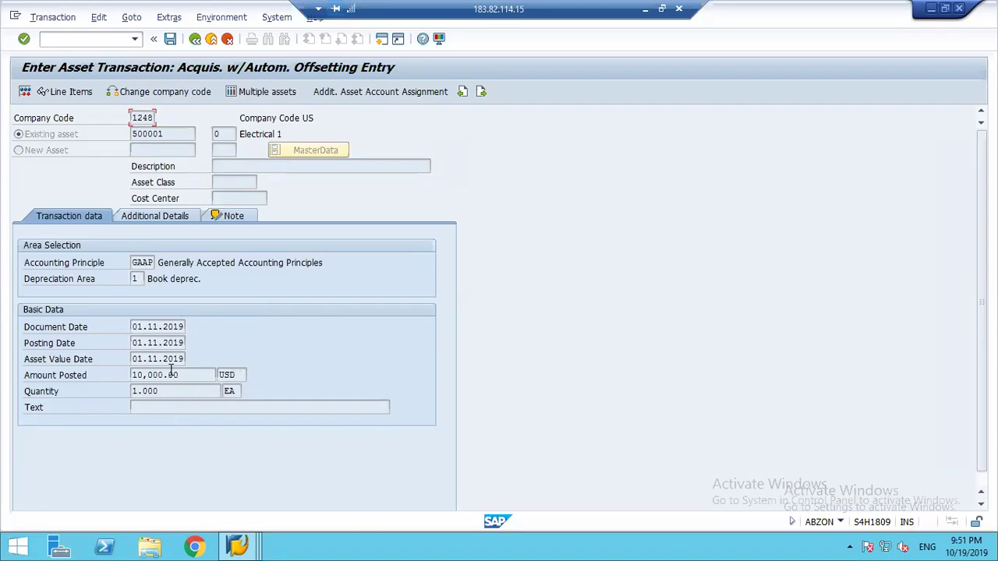
# Discard the acquisition entry and return to the SAP Easy Access screen.
pyautogui.click(139, 278)
pyautogui.click(195, 45)
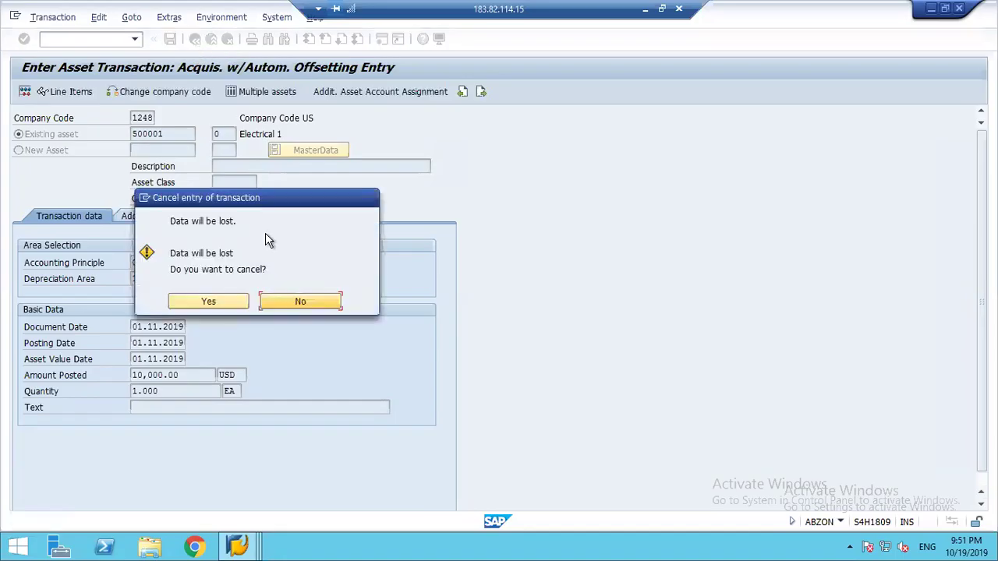
pyautogui.click(207, 303)
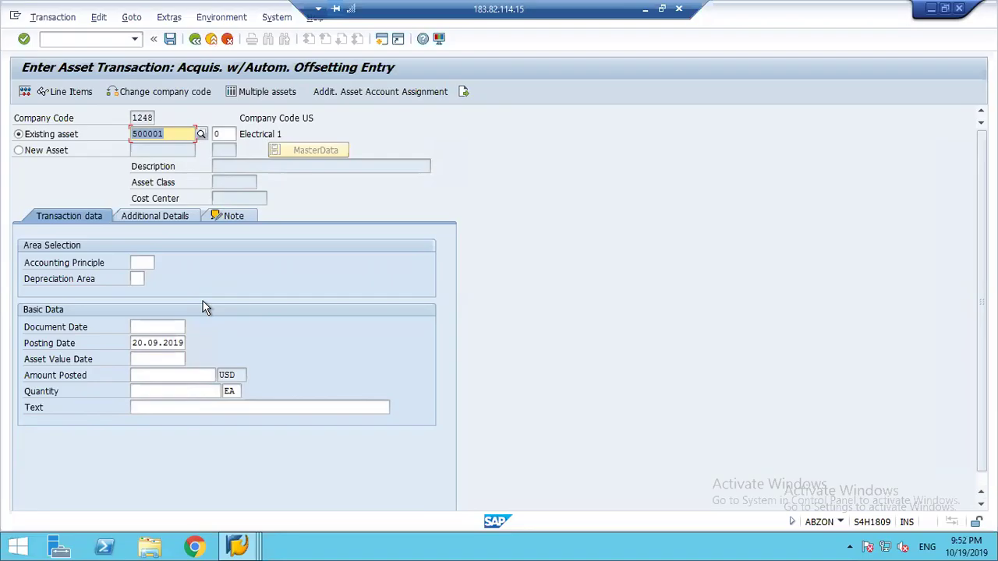
pyautogui.click(195, 39)
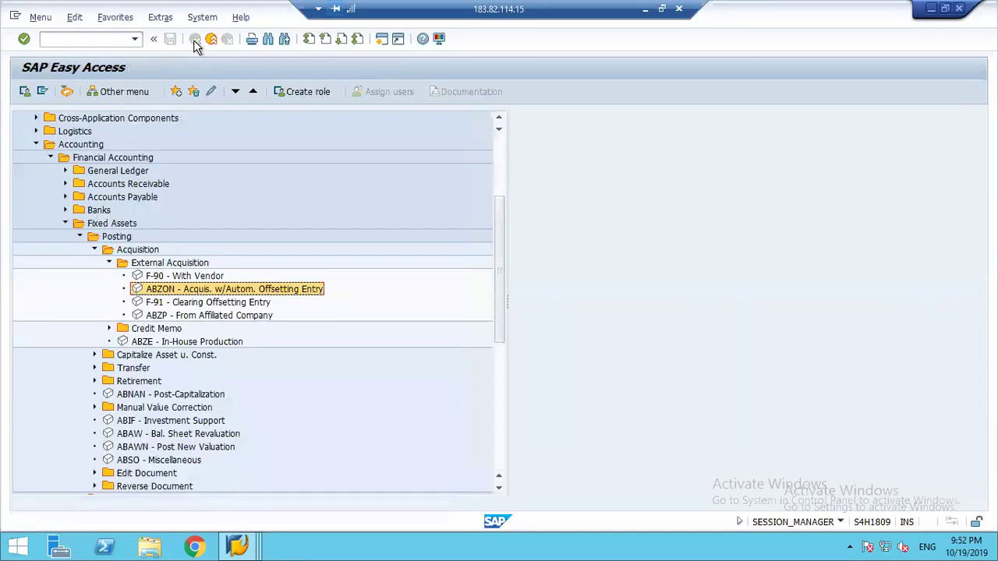
# Collapse the Posting folder under Fixed Assets and look through the Asset folder.
pyautogui.click(109, 263)
pyautogui.click(92, 250)
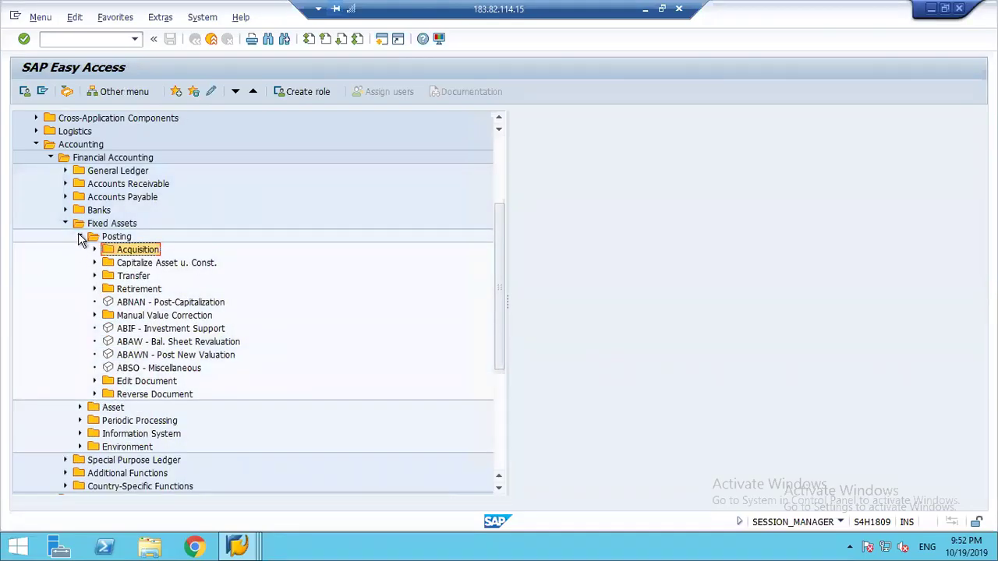
pyautogui.click(80, 240)
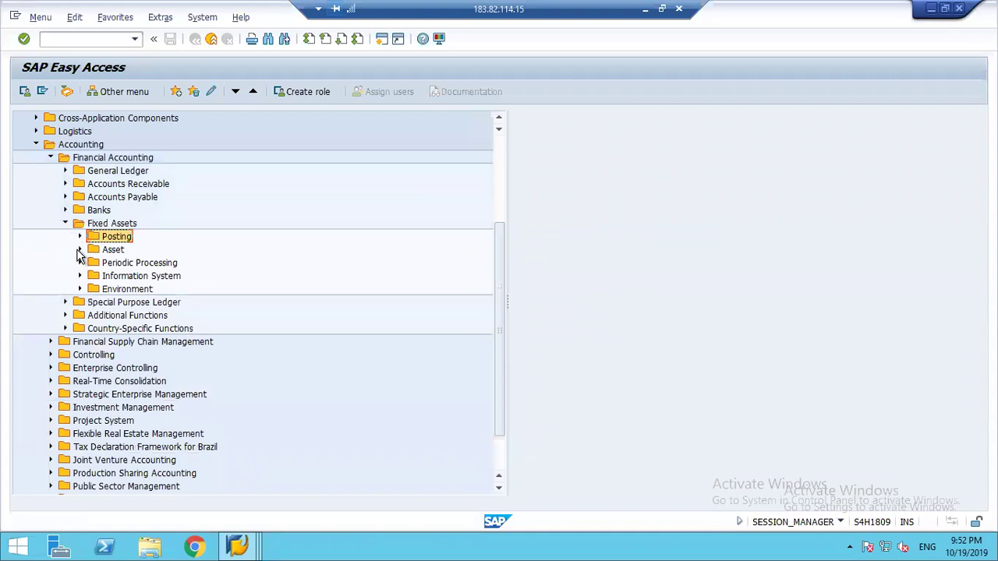
pyautogui.click(79, 251)
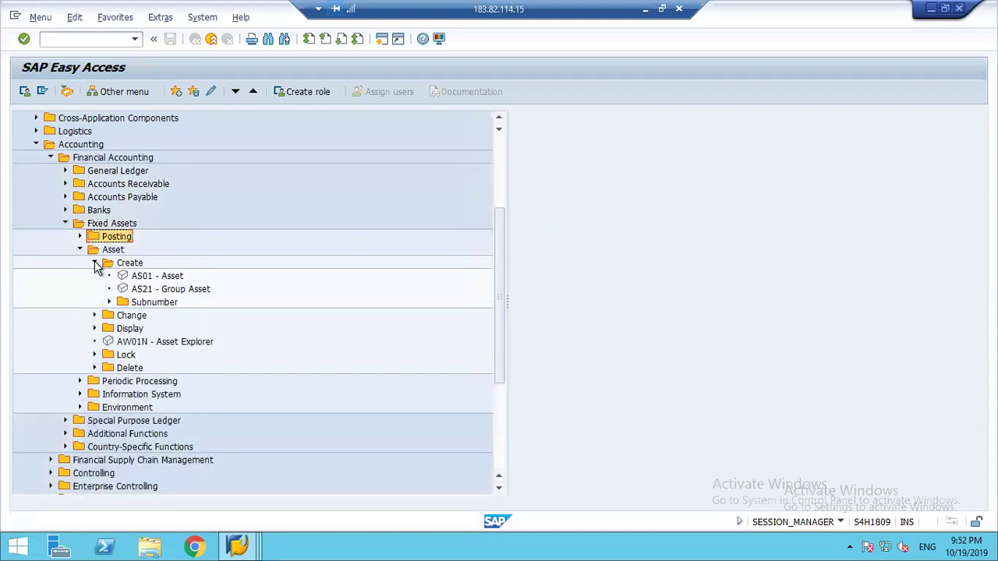
pyautogui.click(95, 265)
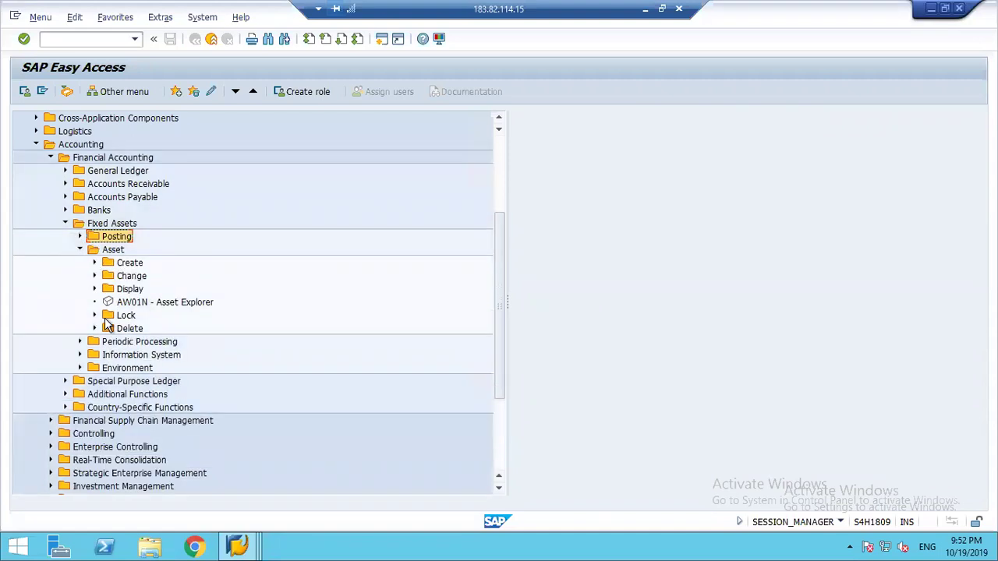
pyautogui.click(80, 251)
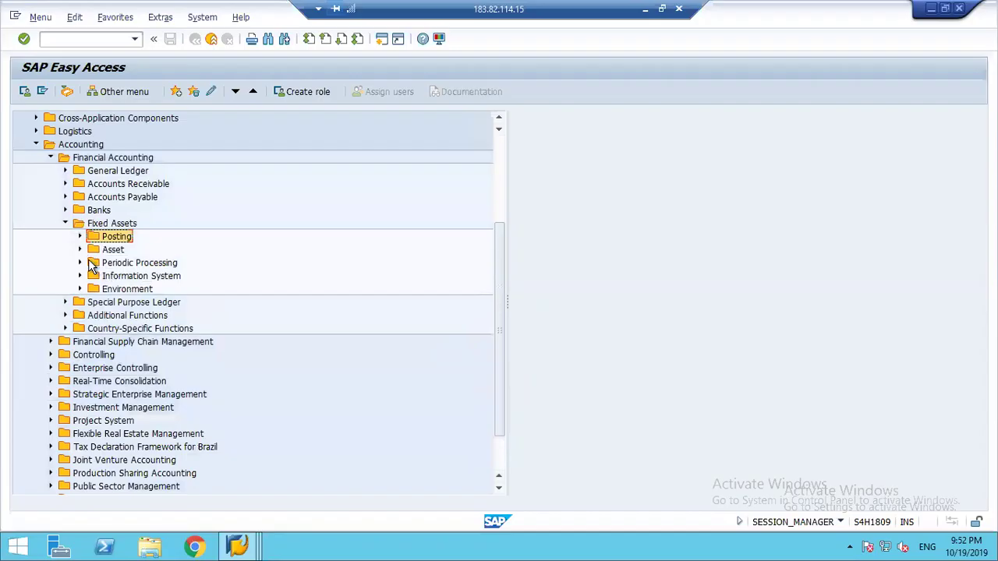
# Expand Fiscal Year Change and Year-End Closing under Periodic Processing and select the FAGLGVTR balance carryforward transaction.
pyautogui.click(79, 263)
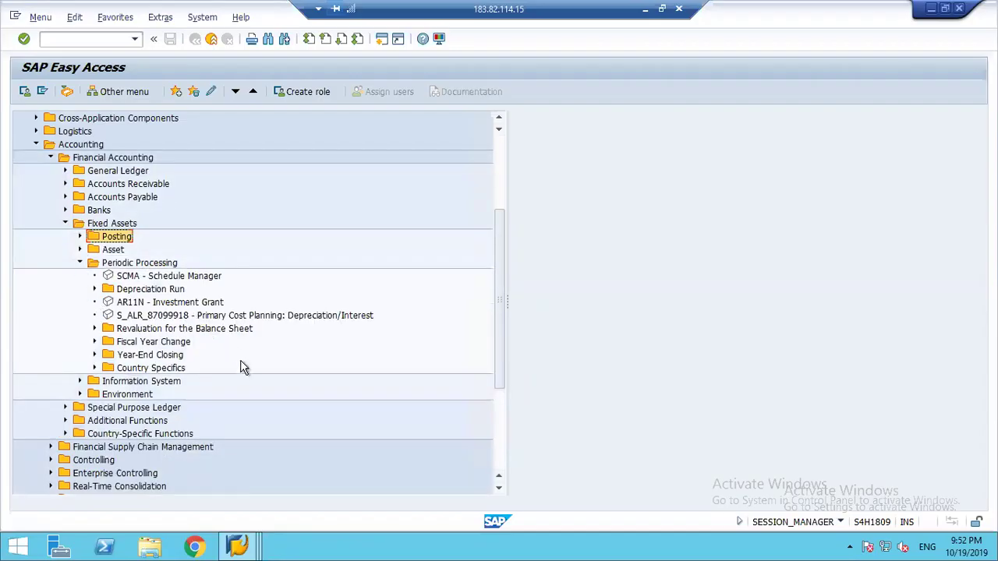
pyautogui.click(155, 344)
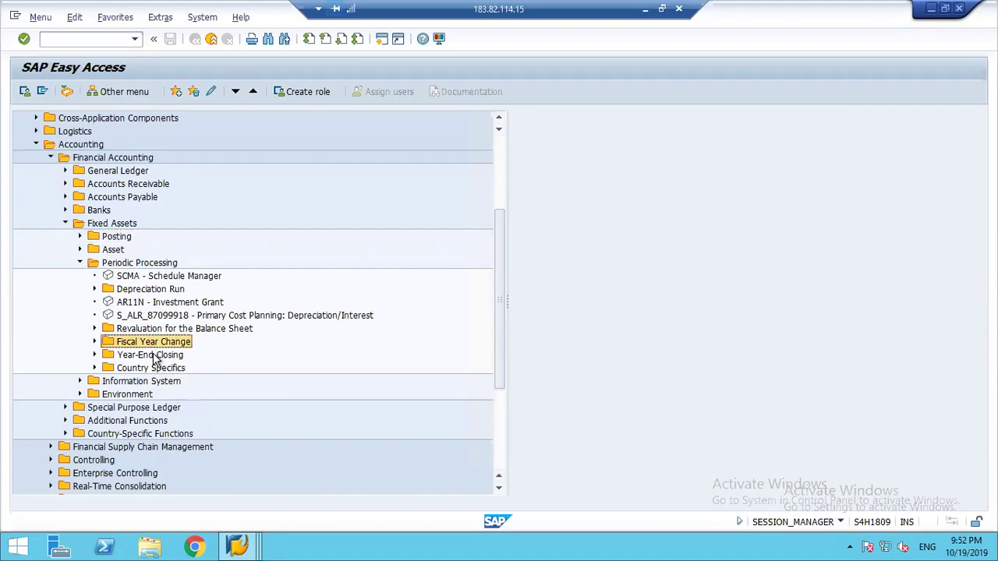
pyautogui.click(155, 357)
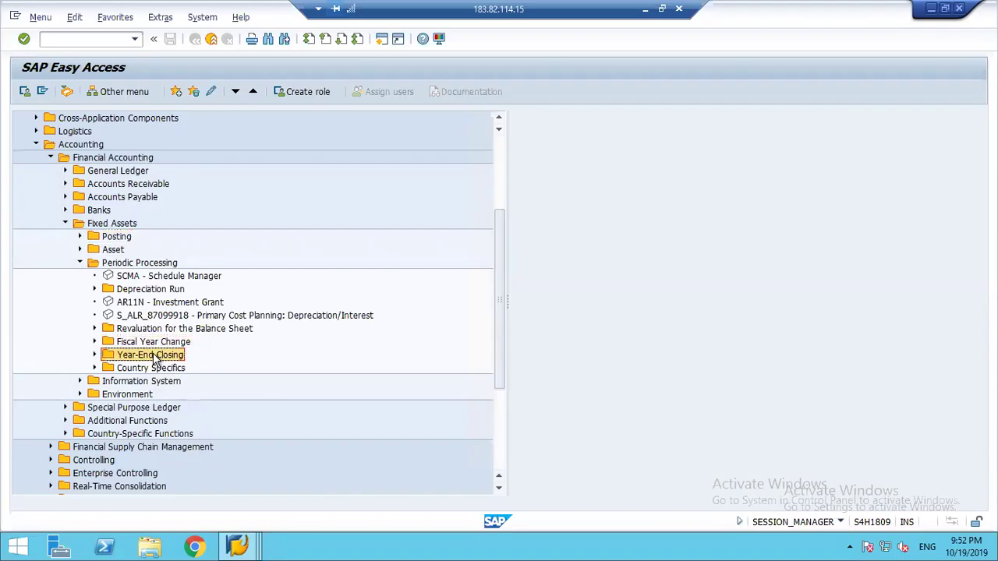
pyautogui.click(96, 354)
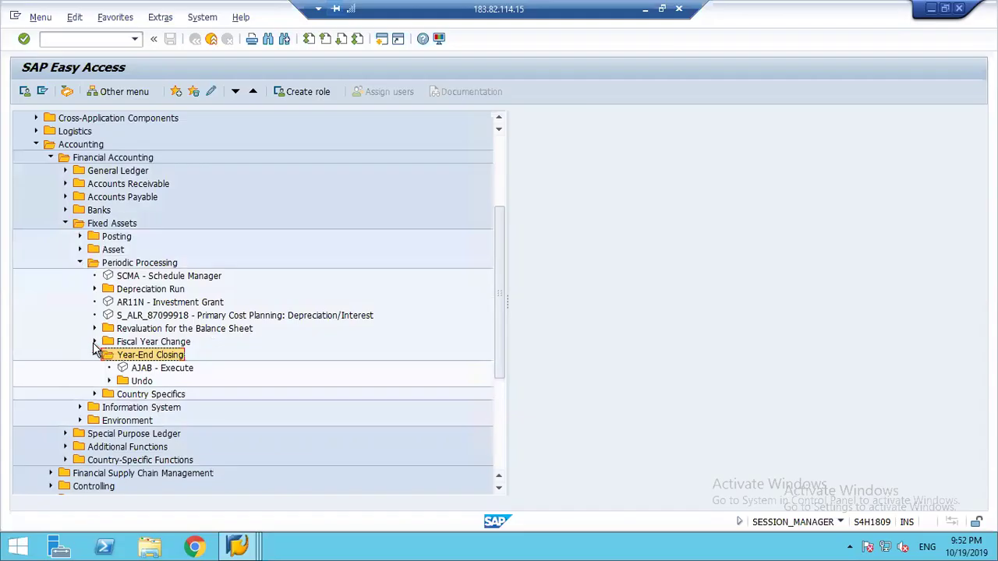
pyautogui.click(95, 343)
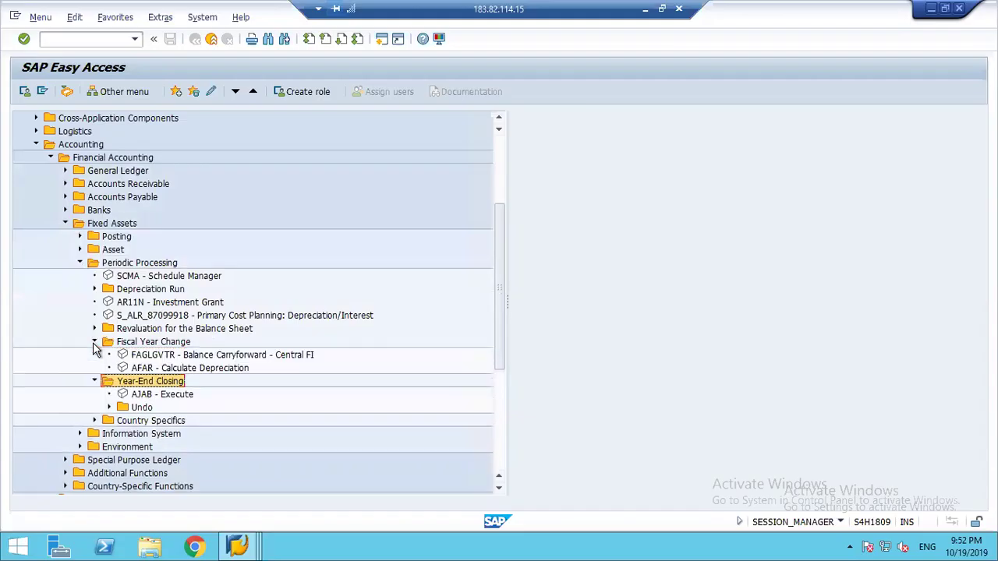
pyautogui.click(137, 344)
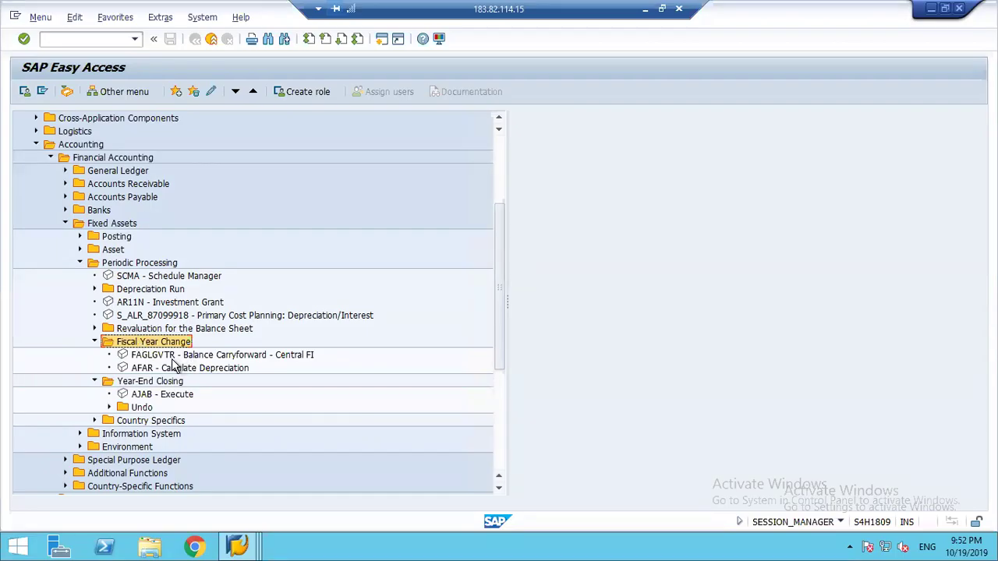
pyautogui.click(152, 357)
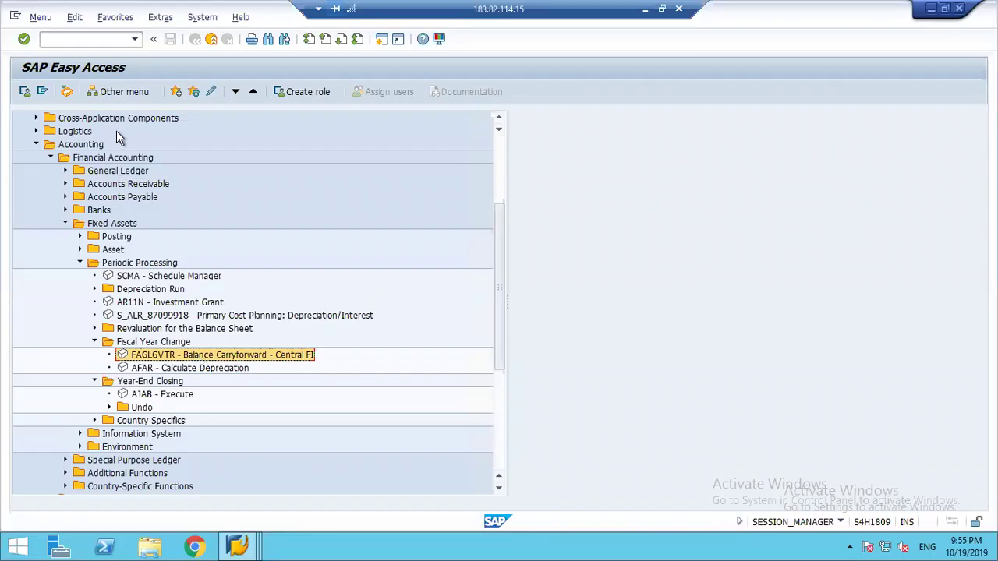
# Open the Asset Explorer with transaction AW01N.
pyautogui.click(66, 40)
pyautogui.write('aw01n')
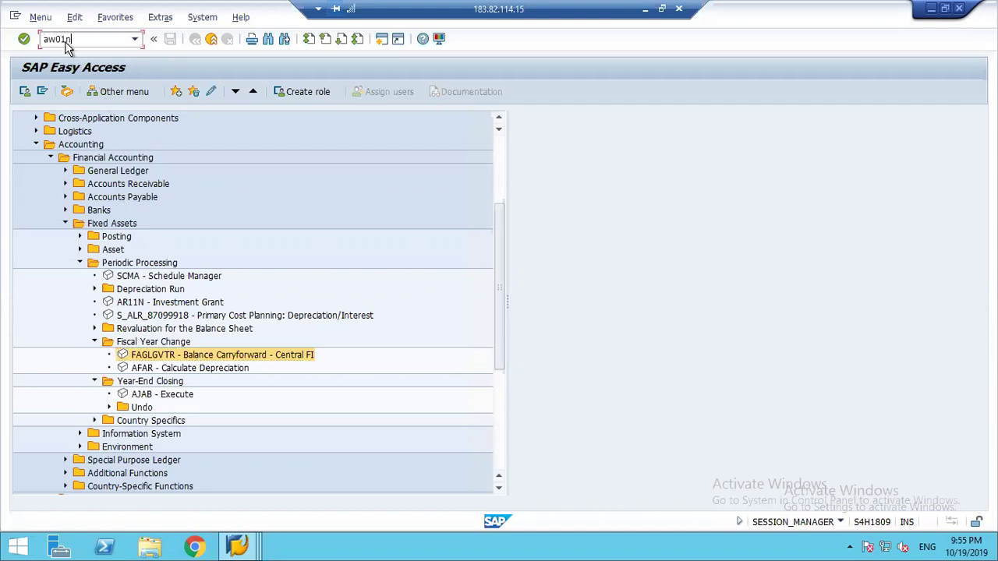
pyautogui.press('Return')
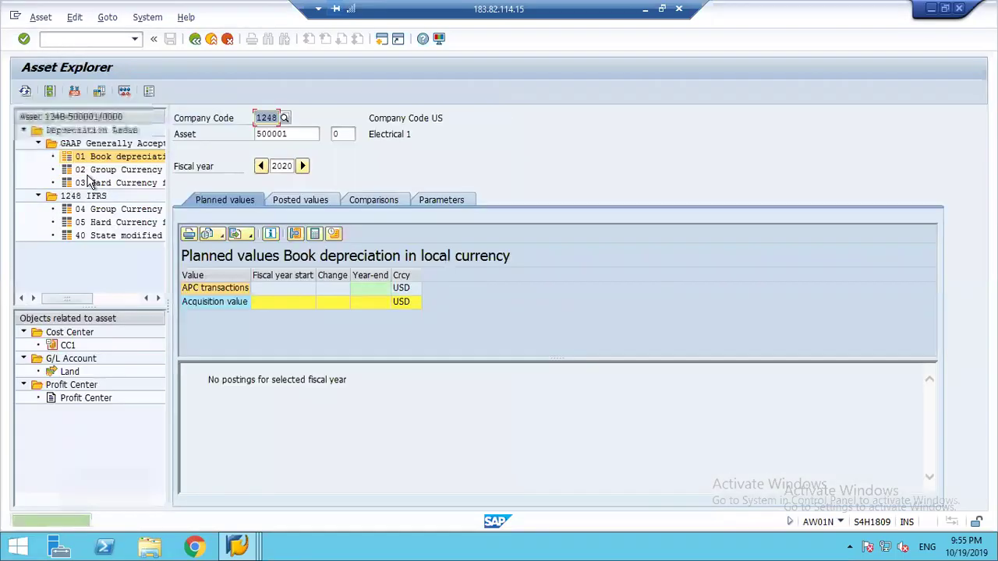
# Display the values of asset 400000 in company code 1248.
pyautogui.press('BackSpace')
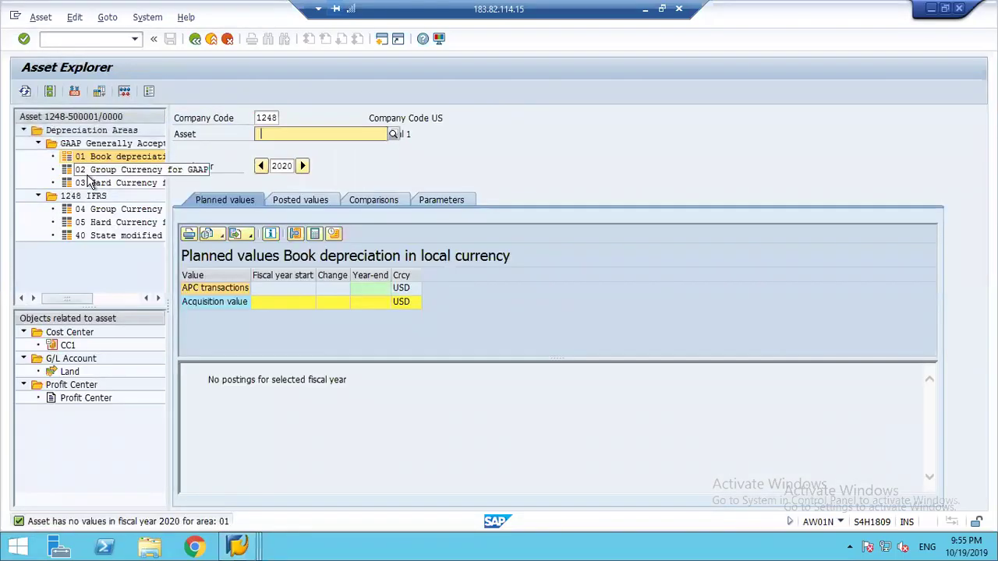
pyautogui.press('Down')
pyautogui.press('Down')
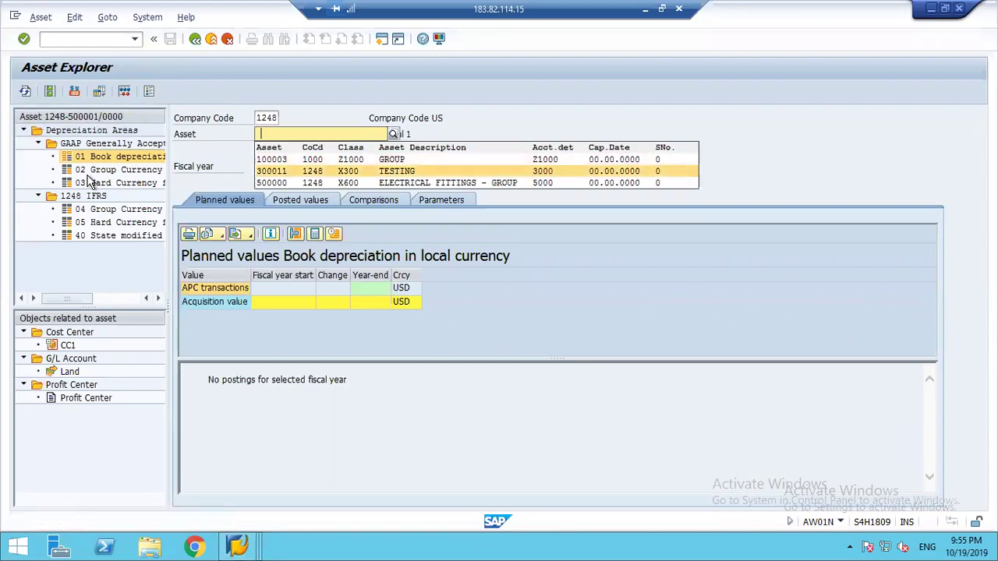
pyautogui.press('Return')
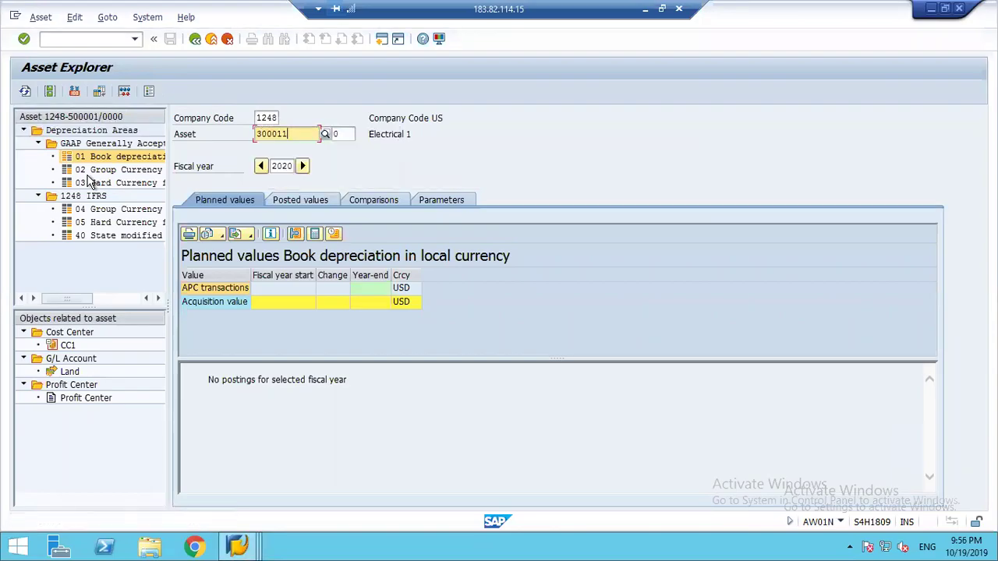
pyautogui.press('BackSpace')
pyautogui.press('BackSpace')
pyautogui.press('BackSpace')
pyautogui.press('BackSpace')
pyautogui.press('BackSpace')
pyautogui.press('BackSpace')
pyautogui.write('400')
pyautogui.write('0')
pyautogui.press('Return')
# Examine the factory building's planned book depreciation values year by year, from fiscal year 2019 through 2022.
pyautogui.click(261, 167)
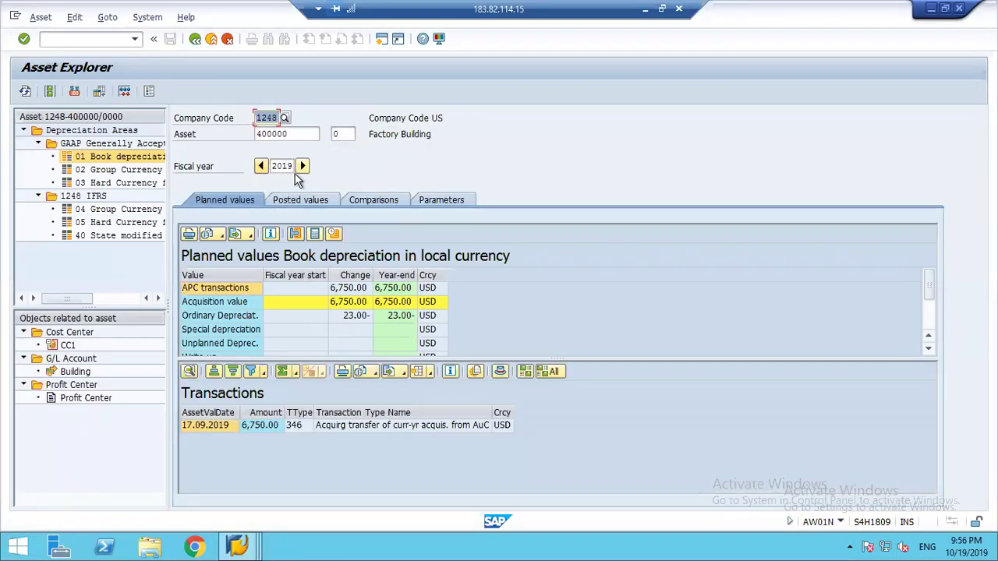
pyautogui.click(304, 167)
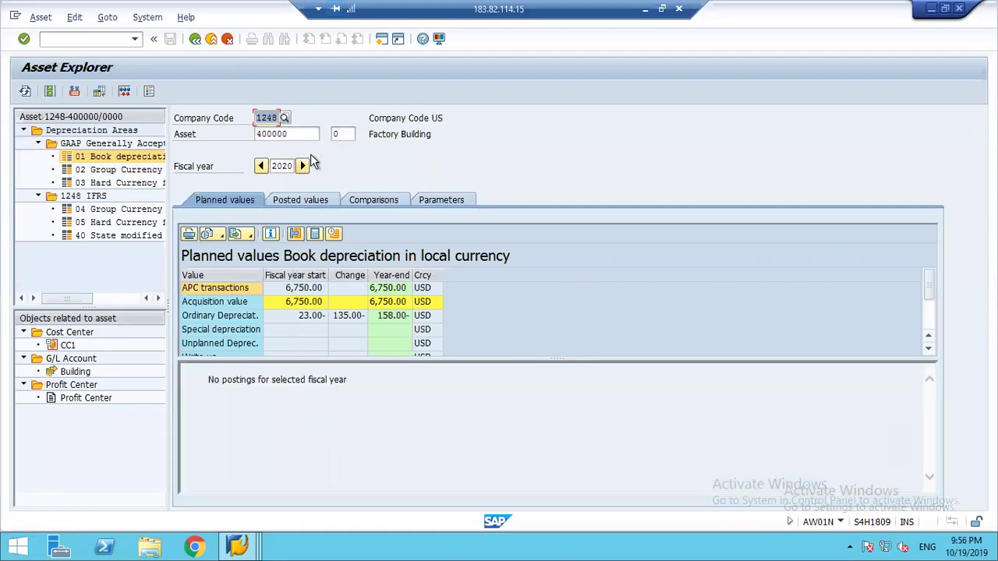
pyautogui.click(303, 167)
pyautogui.click(303, 167)
pyautogui.click(303, 167)
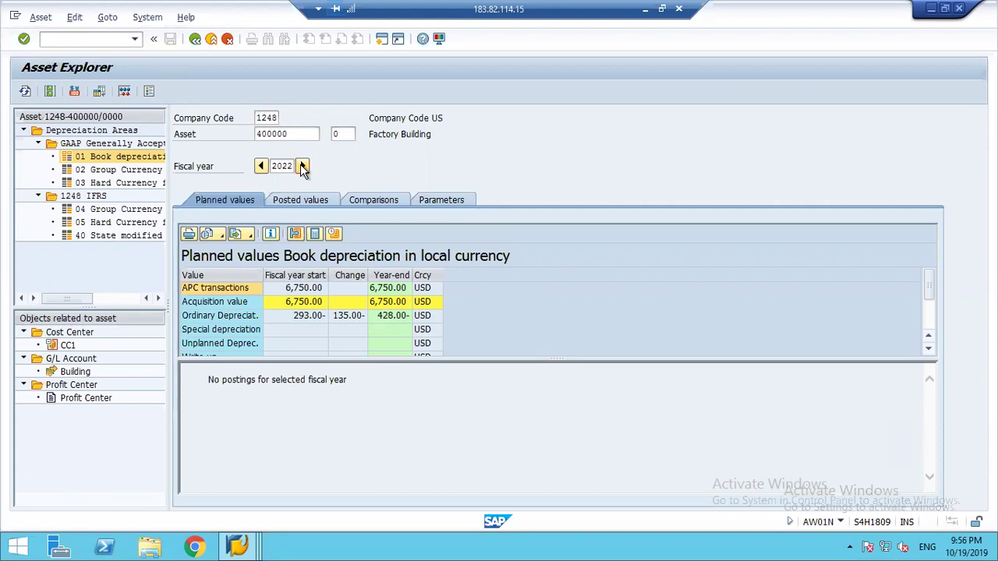
# Advance the factory building's planned values to fiscal year 2027 and compare its book depreciation for 2027 through 2029.
pyautogui.click(303, 167)
pyautogui.click(303, 167)
pyautogui.click(303, 167)
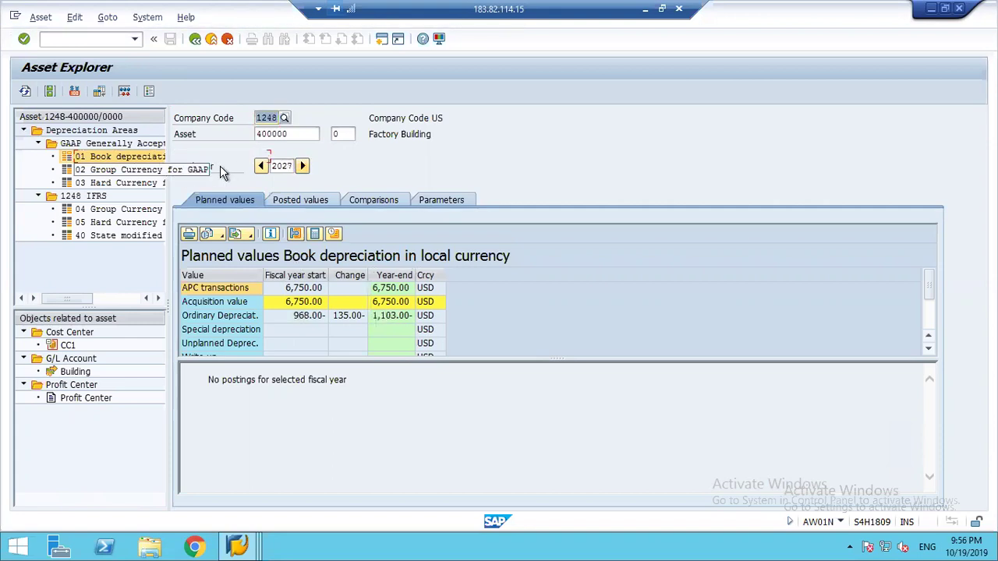
pyautogui.click(359, 198)
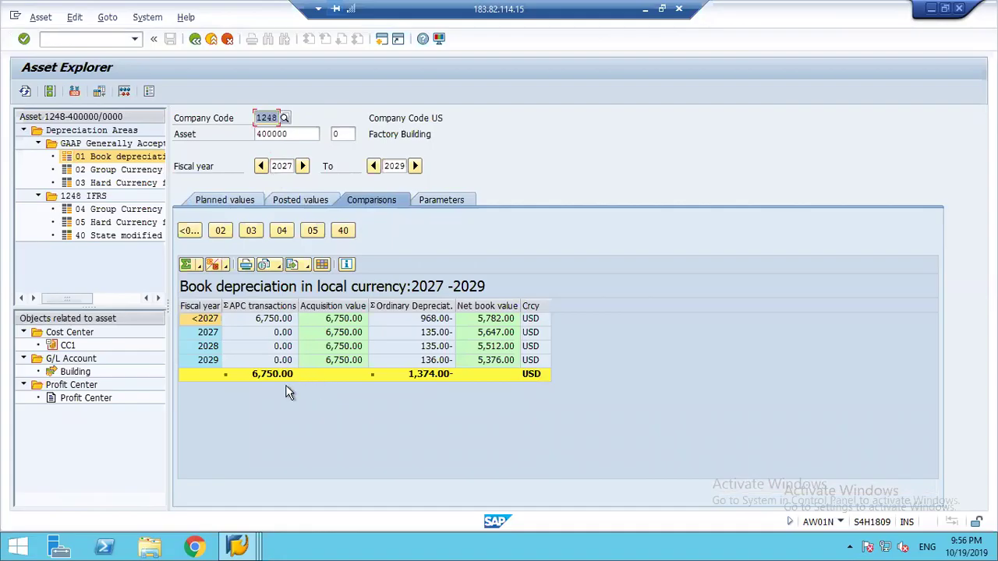
pyautogui.click(212, 362)
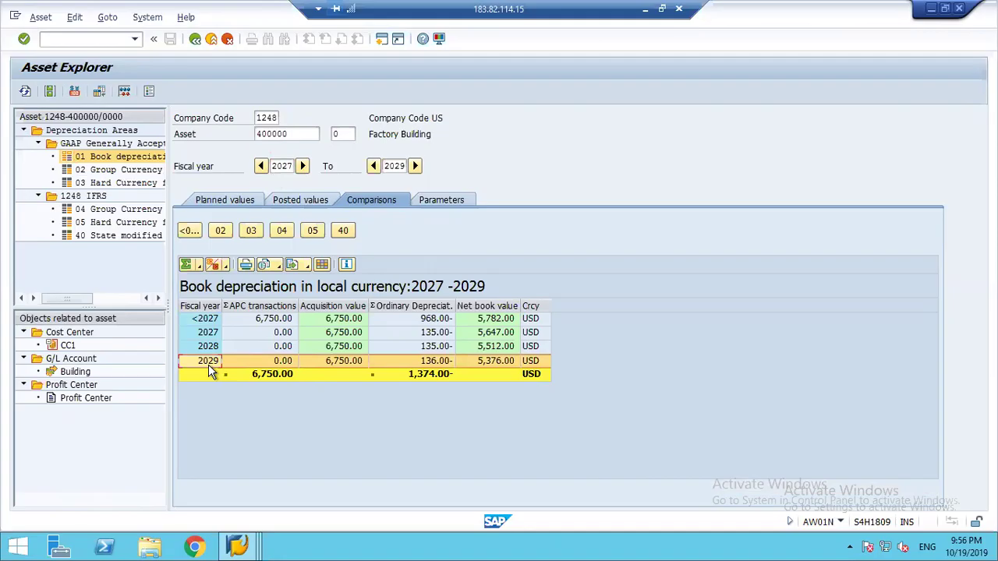
# Extend the depreciation comparison back to fiscal year 2019, review it again from 2020, and exit the Asset Explorer.
pyautogui.click(261, 166)
pyautogui.click(261, 167)
pyautogui.click(262, 167)
pyautogui.click(261, 167)
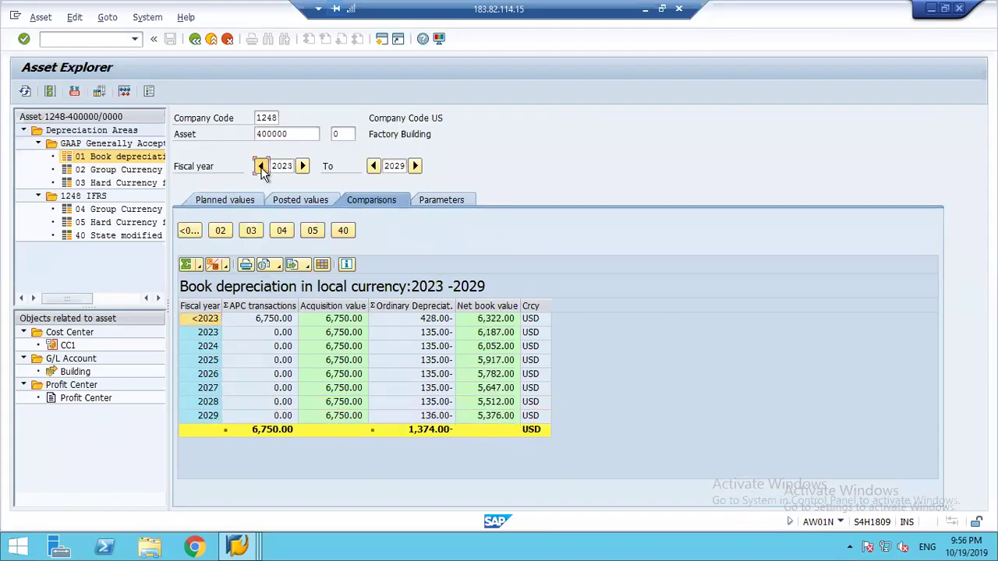
pyautogui.click(262, 167)
pyautogui.click(261, 167)
pyautogui.click(262, 167)
pyautogui.click(262, 167)
pyautogui.click(261, 167)
pyautogui.click(261, 167)
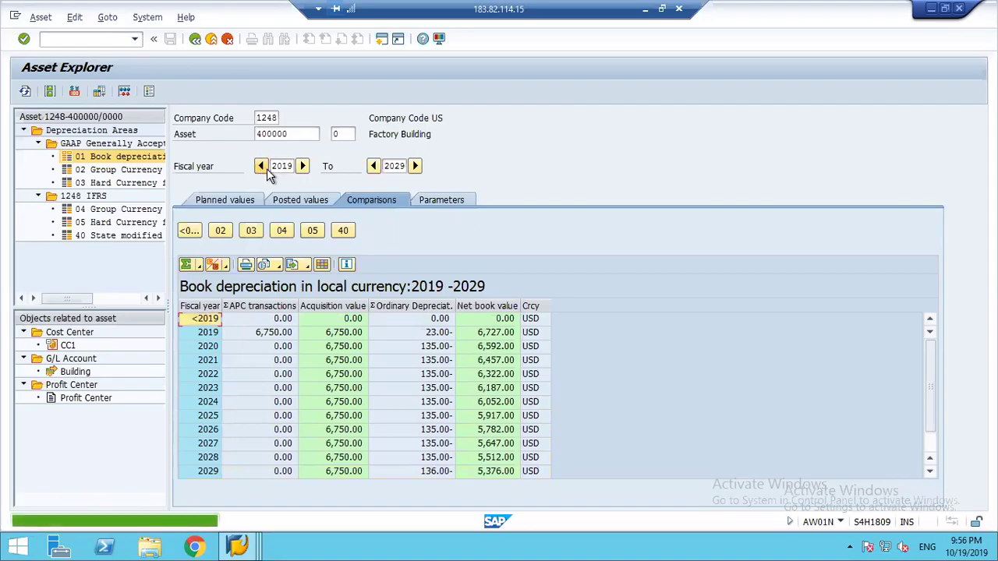
pyautogui.click(304, 169)
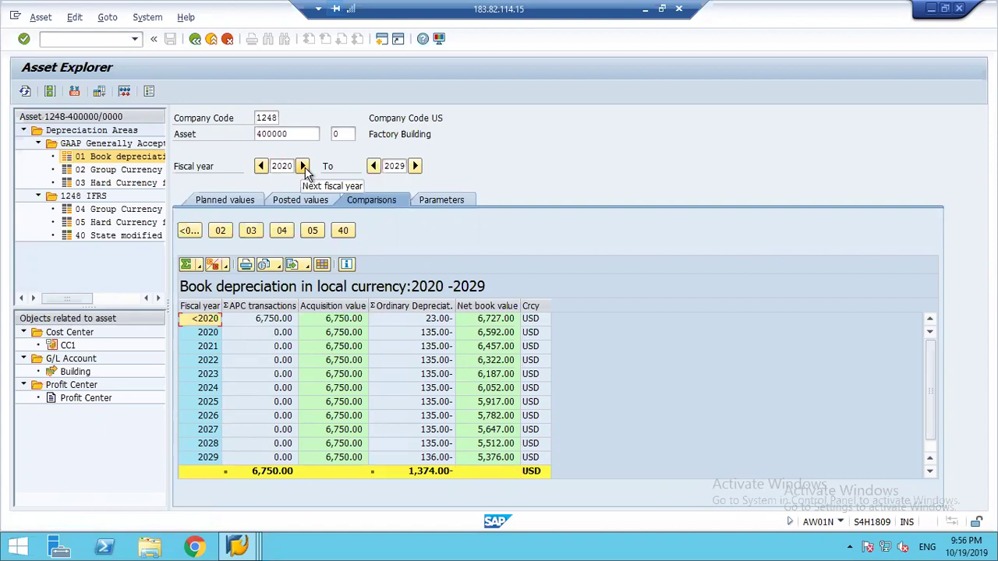
pyautogui.click(211, 39)
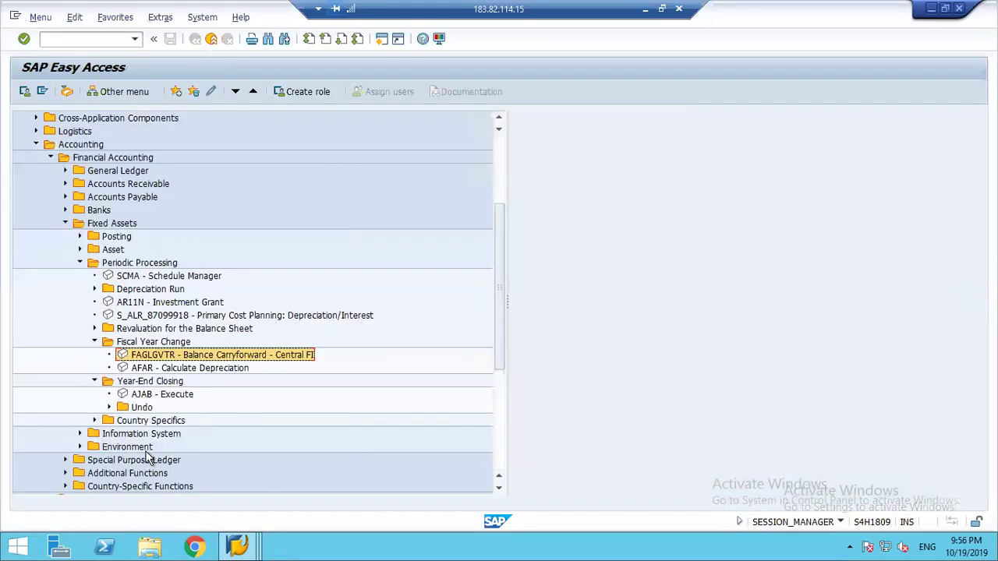
# Expand Undo under Year-End Closing, collapse Fiscal Year Change, and open OAAQ for the entire company code.
pyautogui.click(109, 408)
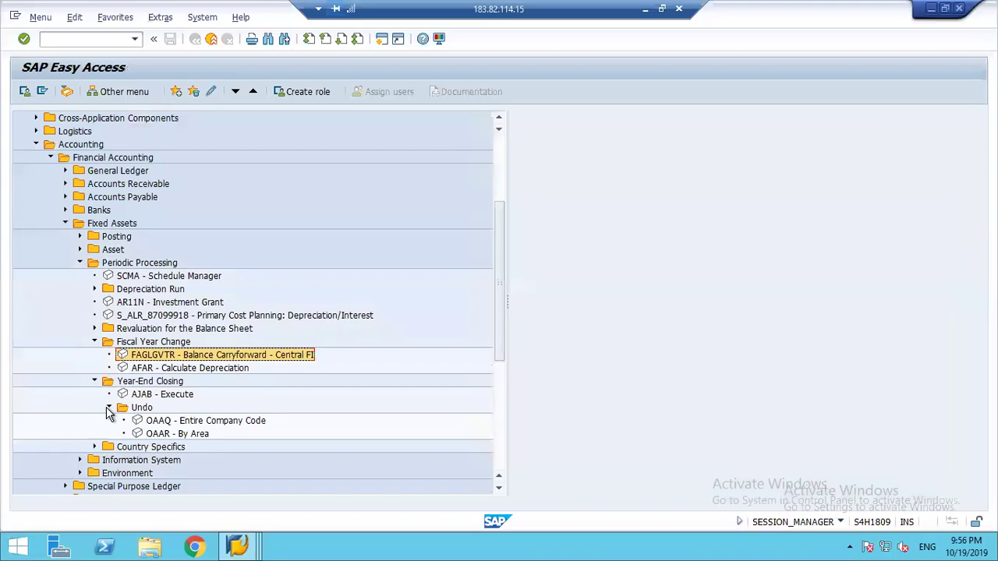
pyautogui.click(197, 425)
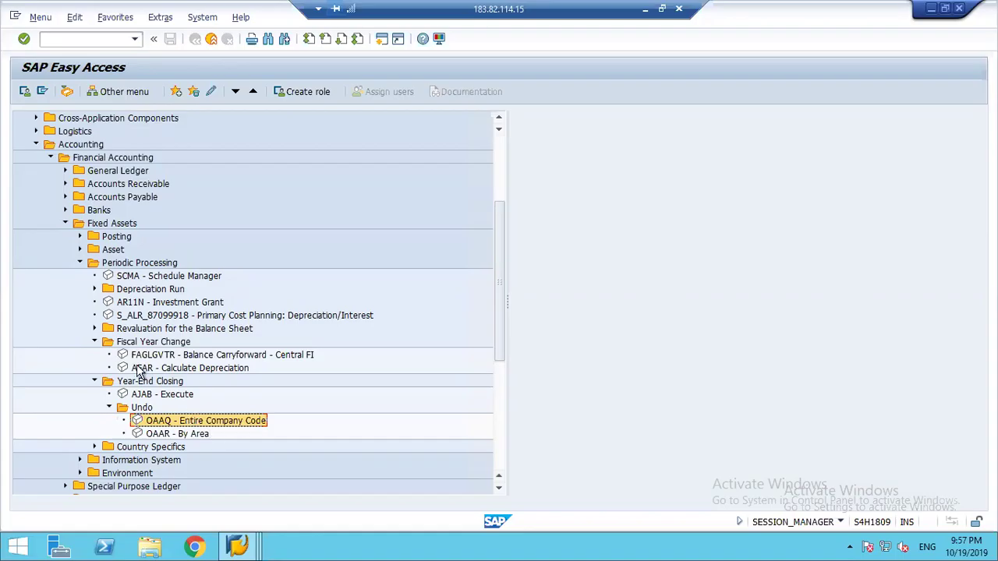
pyautogui.click(94, 344)
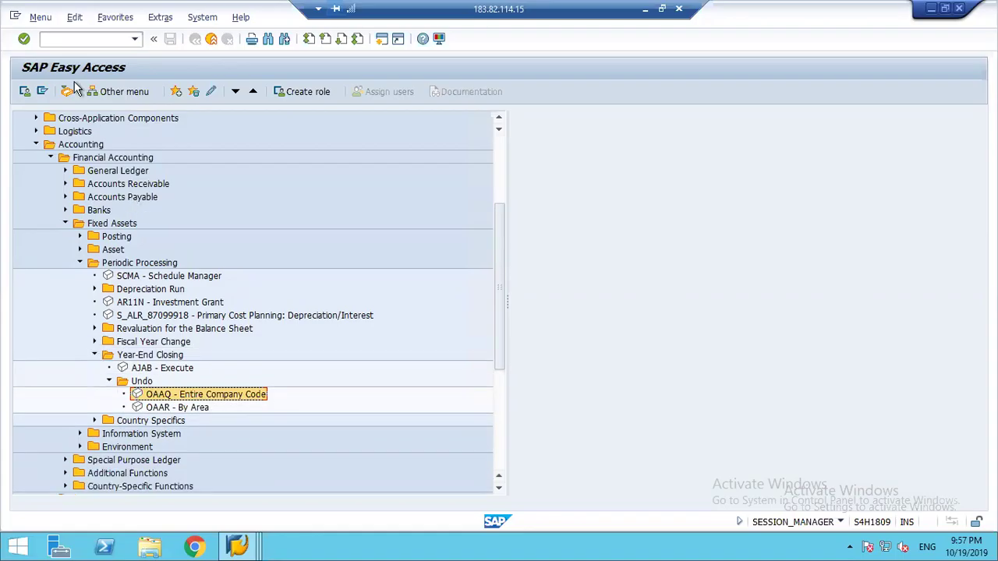
pyautogui.click(91, 147)
pyautogui.click(115, 160)
pyautogui.click(114, 226)
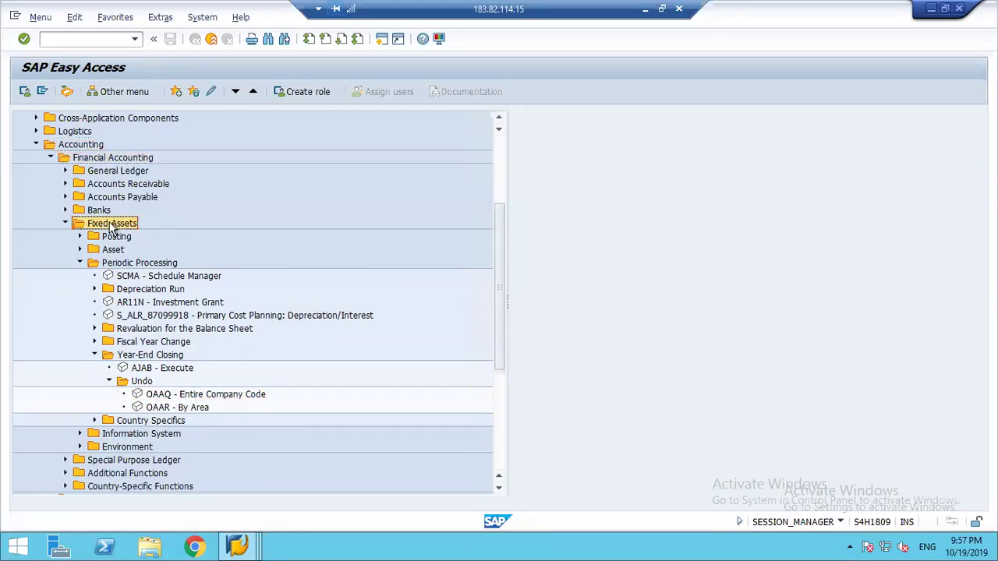
pyautogui.click(132, 361)
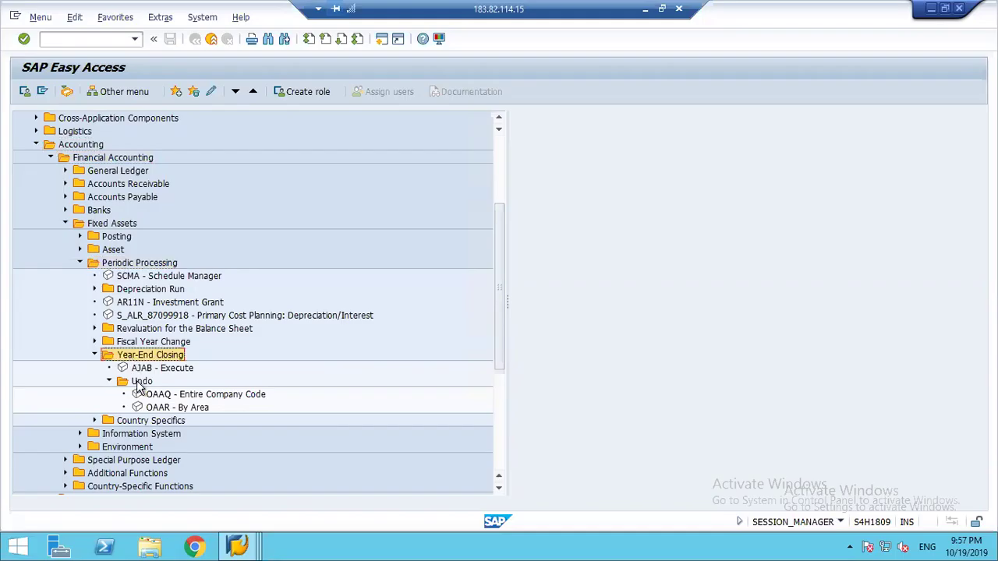
pyautogui.click(140, 383)
pyautogui.click(181, 396)
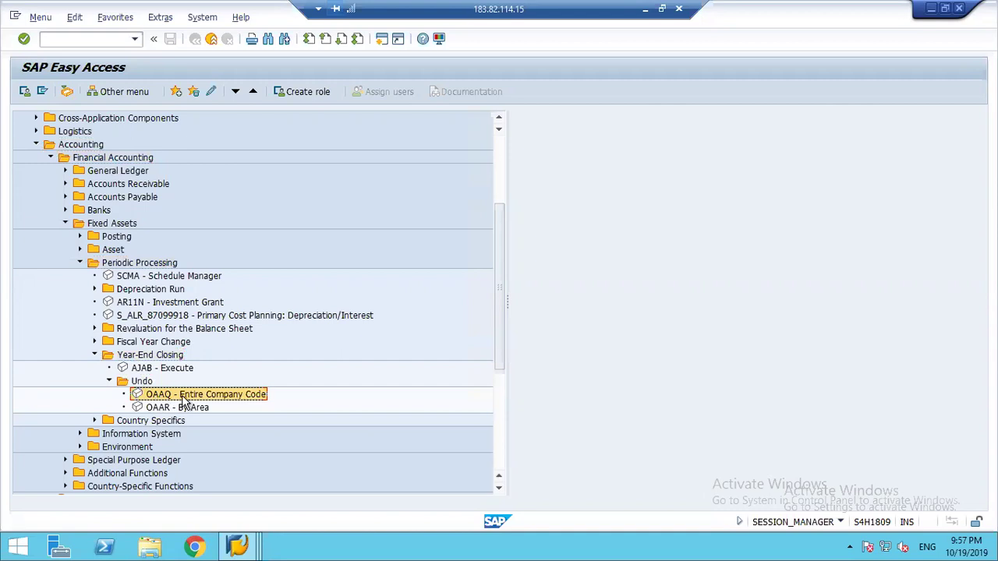
pyautogui.doubleClick(185, 398)
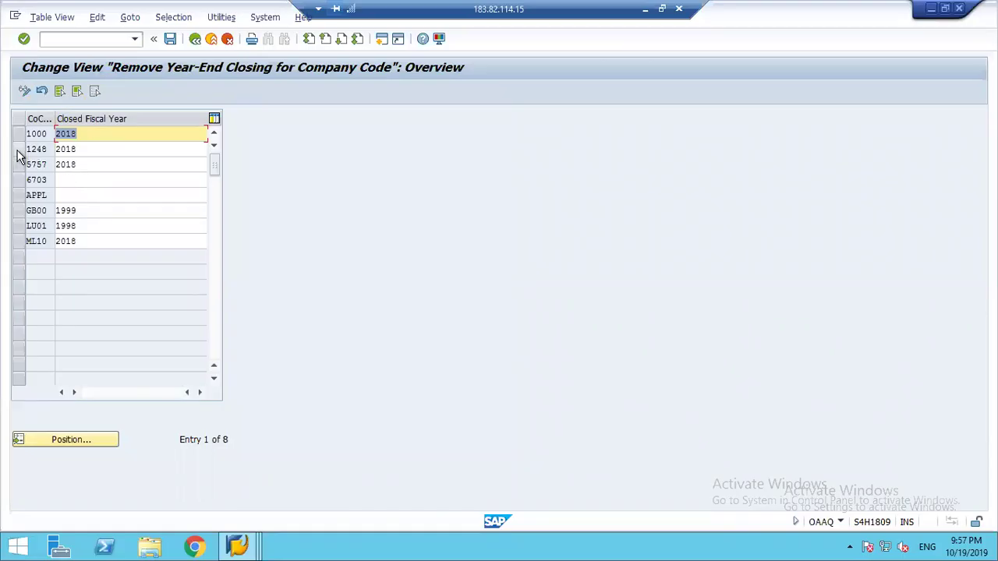
# Examine the closed fiscal year of company code 1248 and leave the year-end closing removal view.
pyautogui.click(19, 149)
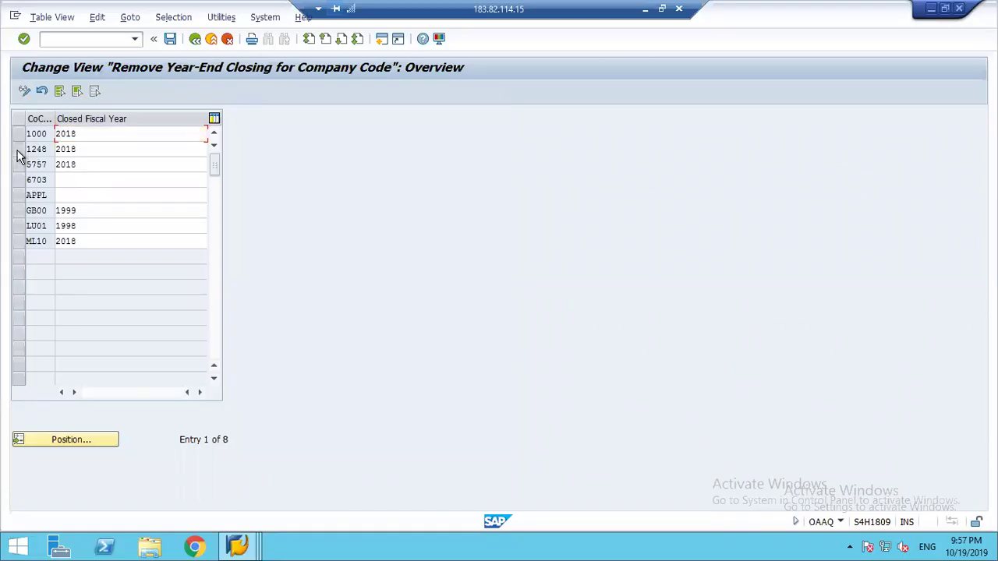
pyautogui.click(112, 150)
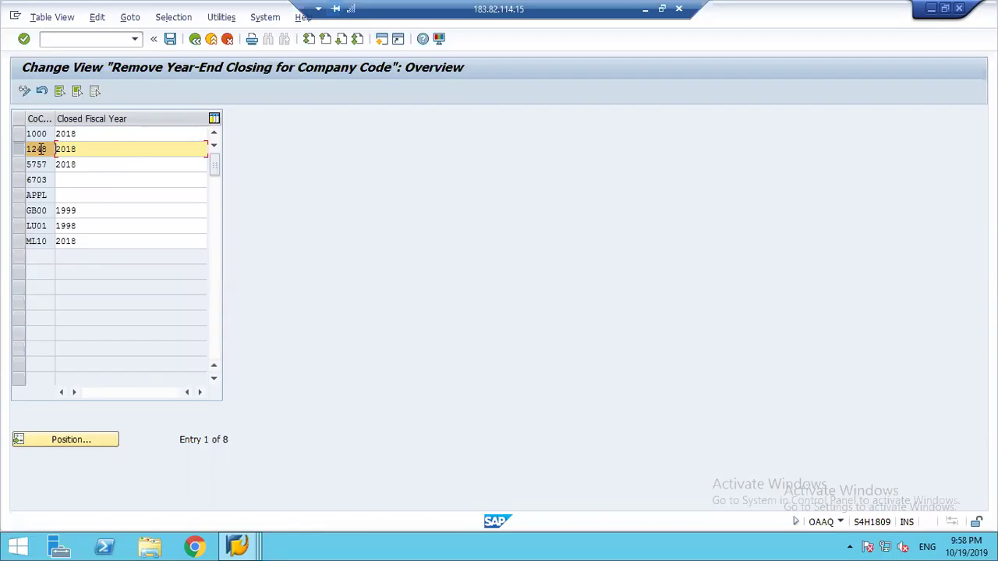
pyautogui.click(196, 39)
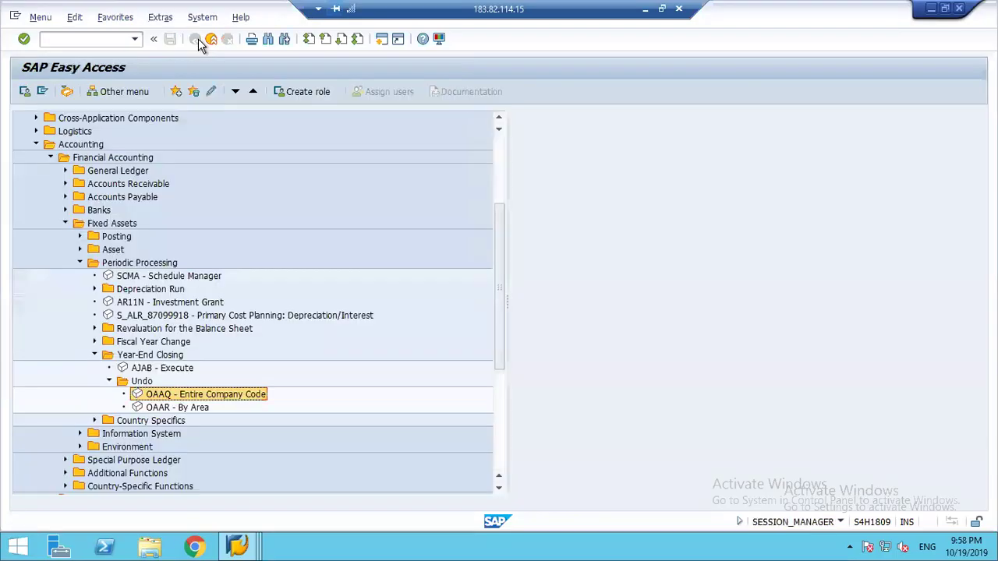
# Open the FAGLGVTR balance carryforward transaction under Fiscal Year Change and set the carry forward fiscal year to 2021.
pyautogui.click(94, 343)
pyautogui.click(180, 358)
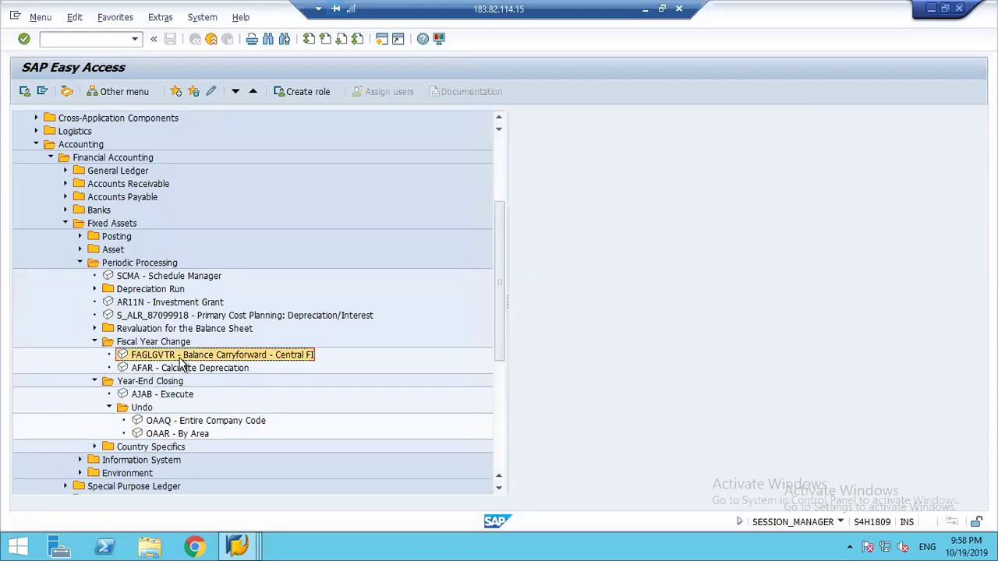
pyautogui.doubleClick(180, 360)
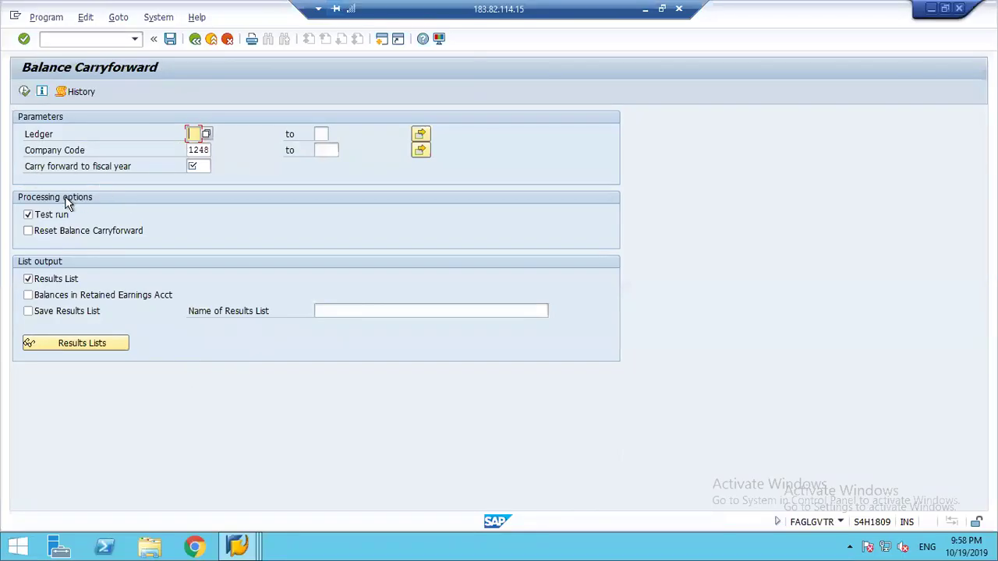
pyautogui.click(202, 167)
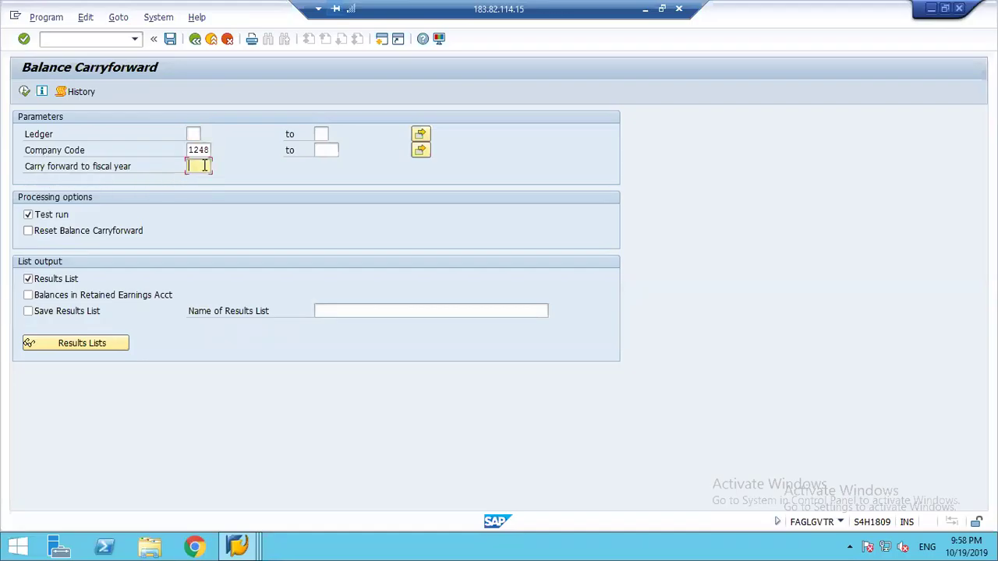
pyautogui.write('2021')
pyautogui.press('Tab')
# Open transaction OB52 in a new session and display the posting periods of variant 1248.
pyautogui.click(382, 39)
pyautogui.write('ob52')
pyautogui.press('Return')
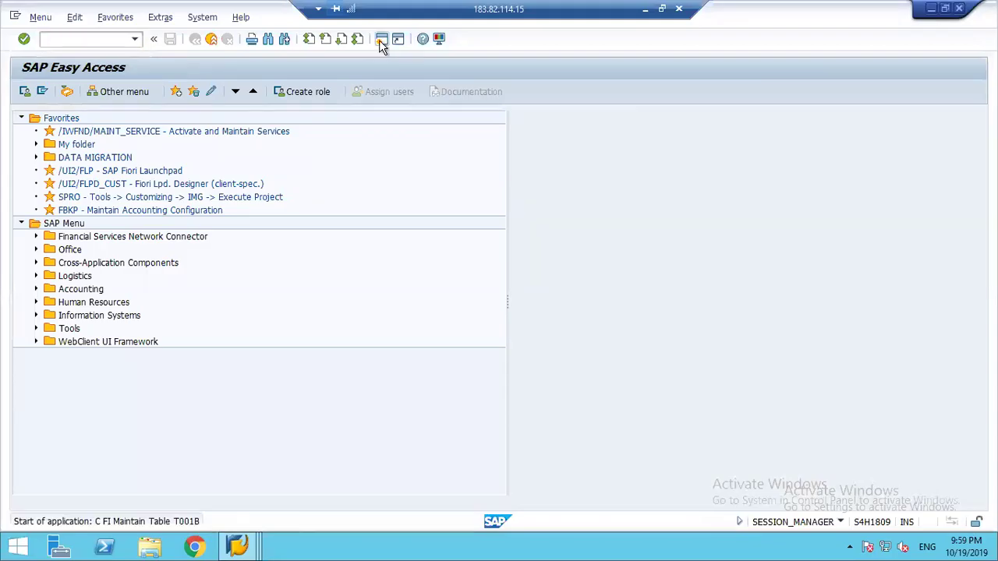
pyautogui.write('1144')
pyautogui.press('Return')
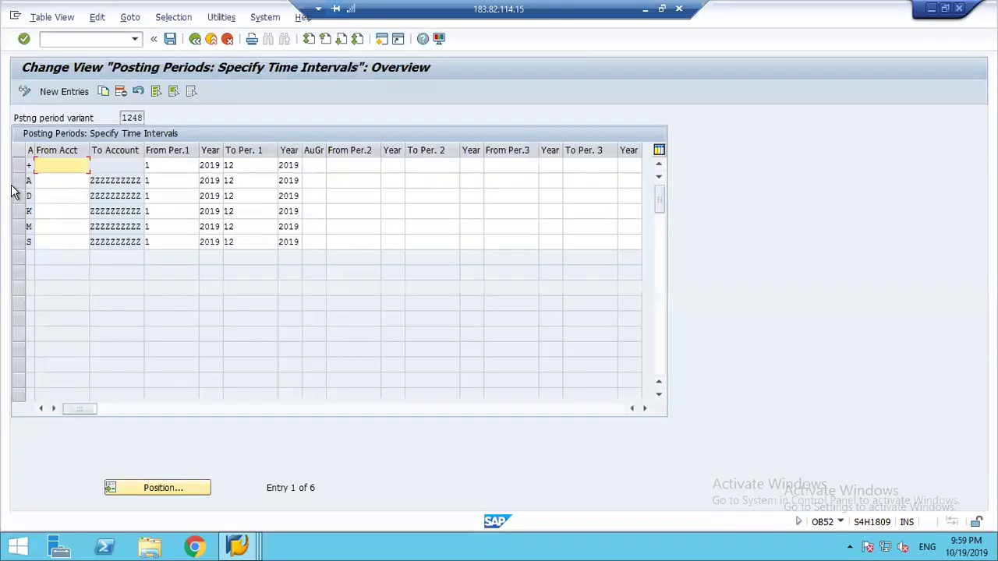
# Set both the from and to year of account type A to 2018 in the posting periods and save the change.
pyautogui.click(216, 182)
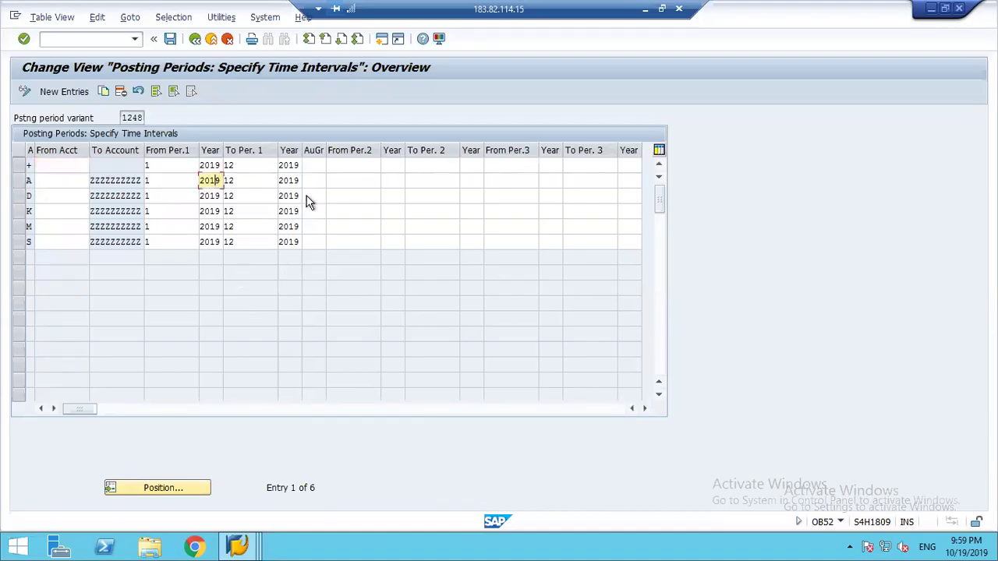
pyautogui.click(299, 179)
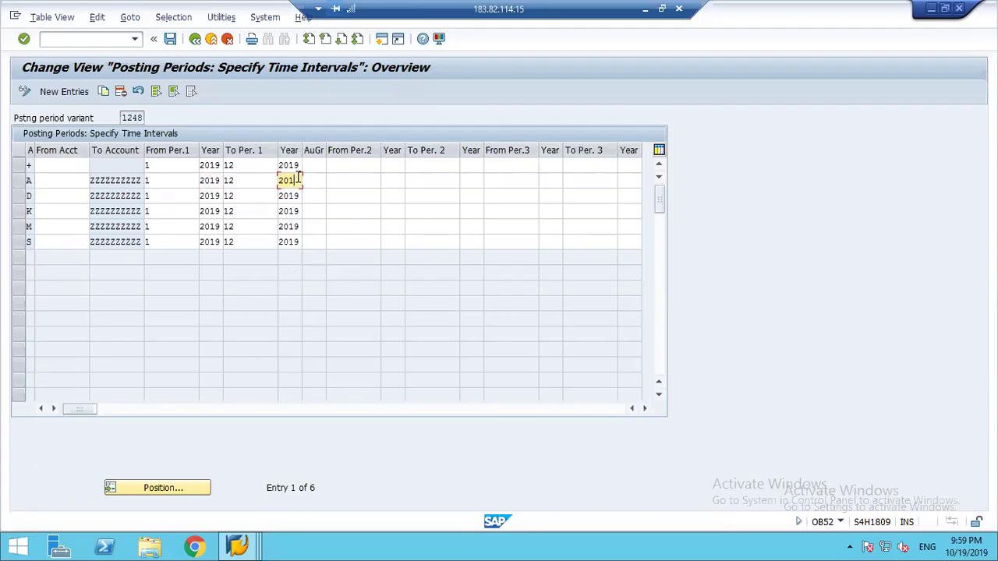
pyautogui.write('8')
pyautogui.hotkey('shift', 'Tab')
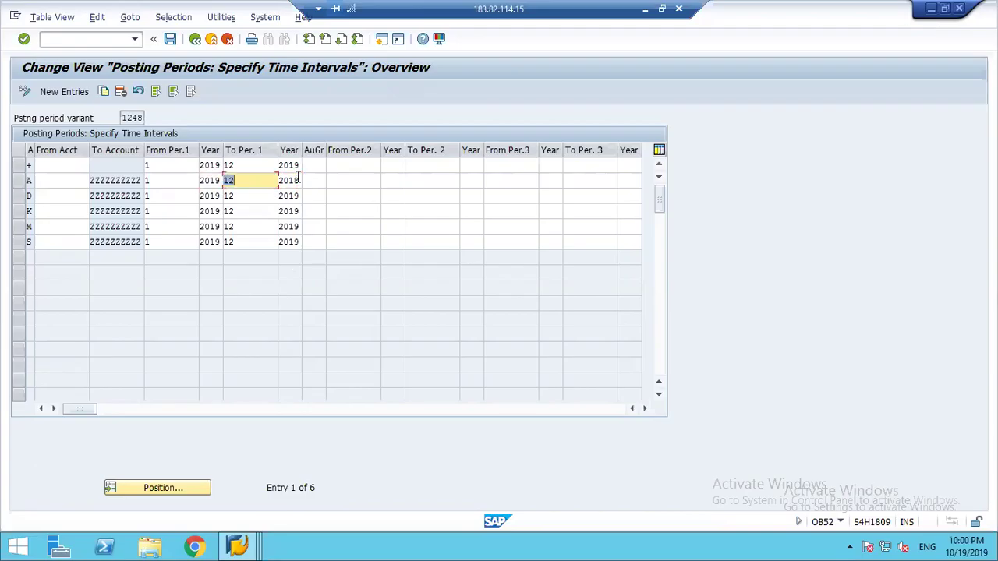
pyautogui.hotkey('shift', 'Tab')
pyautogui.press('Left')
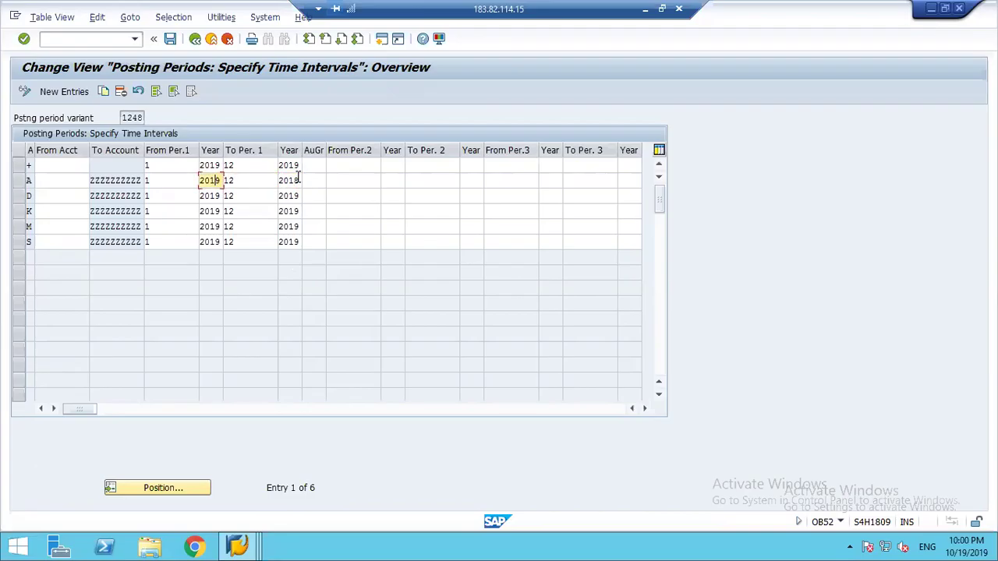
pyautogui.press('Delete')
pyautogui.write('8')
pyautogui.press('Tab')
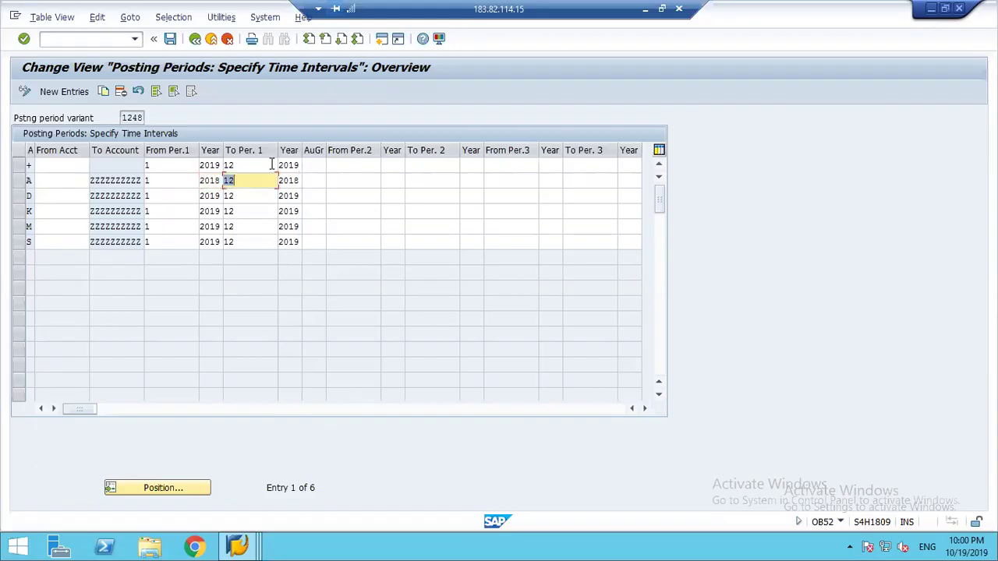
pyautogui.click(170, 39)
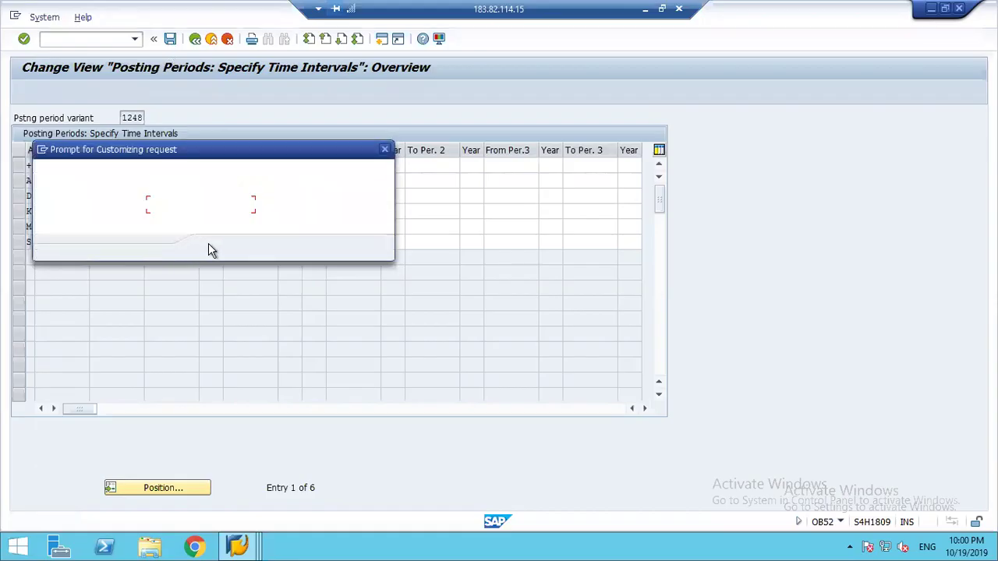
pyautogui.click(214, 247)
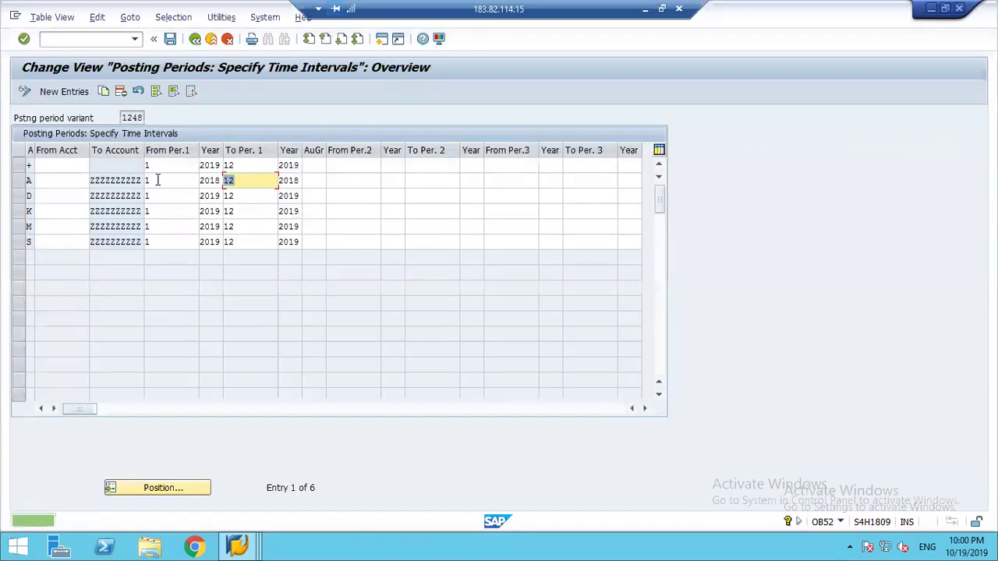
pyautogui.click(17, 182)
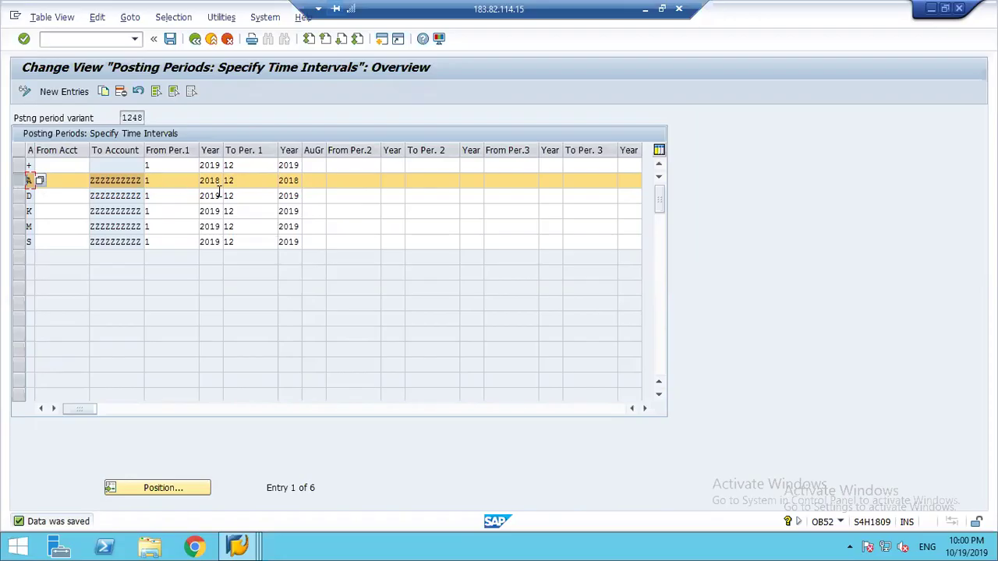
pyautogui.doubleClick(288, 180)
pyautogui.write('2018')
# Return to the Balance Carryforward session, leave it, and review the closed fiscal years in OAAQ again.
pyautogui.click(238, 548)
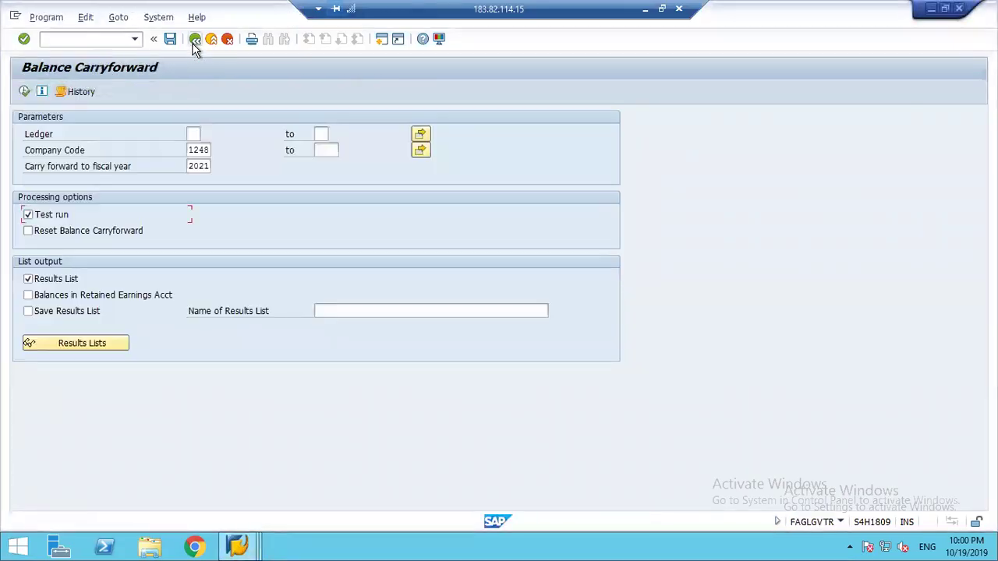
pyautogui.click(194, 44)
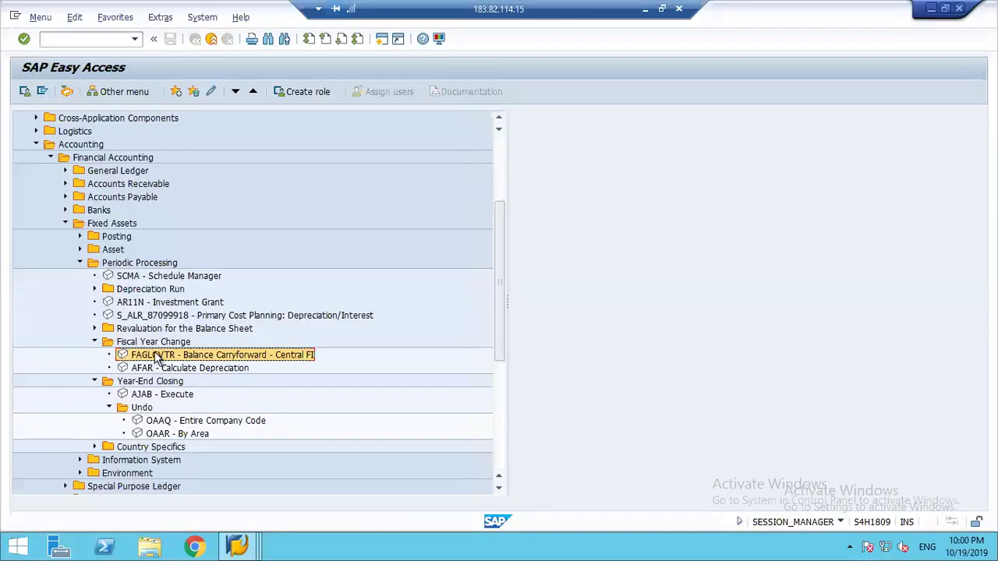
pyautogui.click(157, 421)
pyautogui.doubleClick(157, 422)
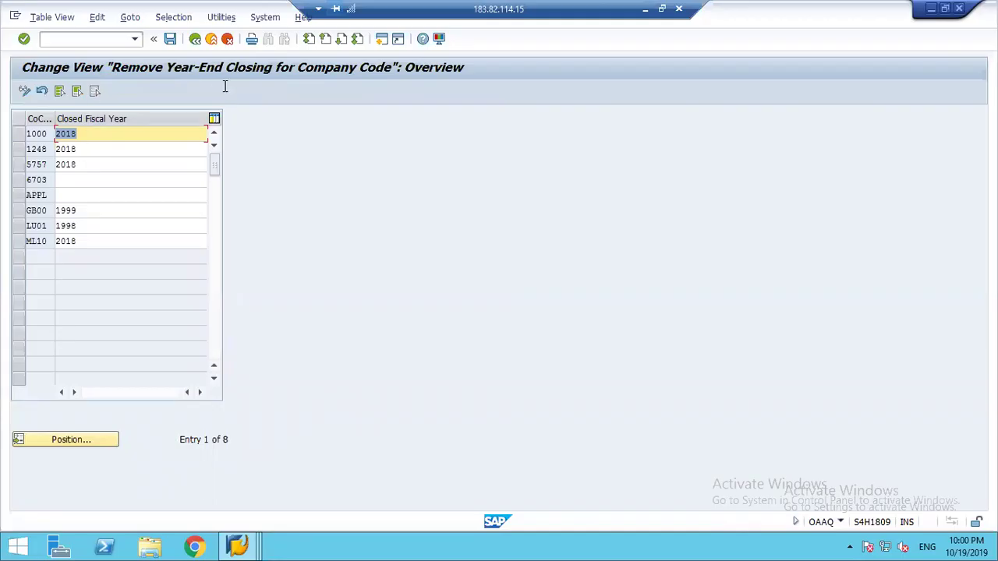
pyautogui.click(194, 41)
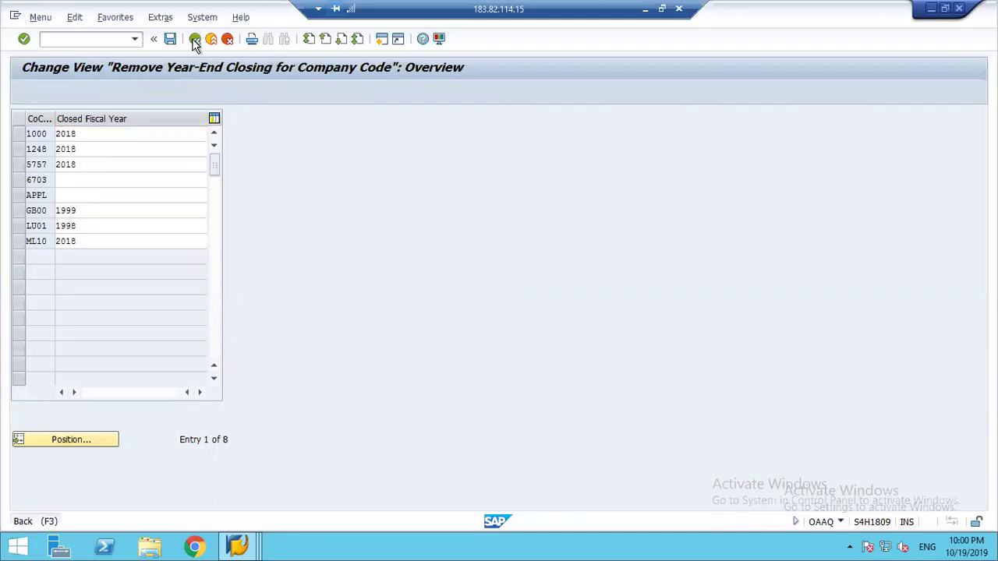
# Open transaction ABZON and set the document, posting and asset value dates of asset 400000 to 01.11.2019.
pyautogui.click(53, 39)
pyautogui.write('abzon')
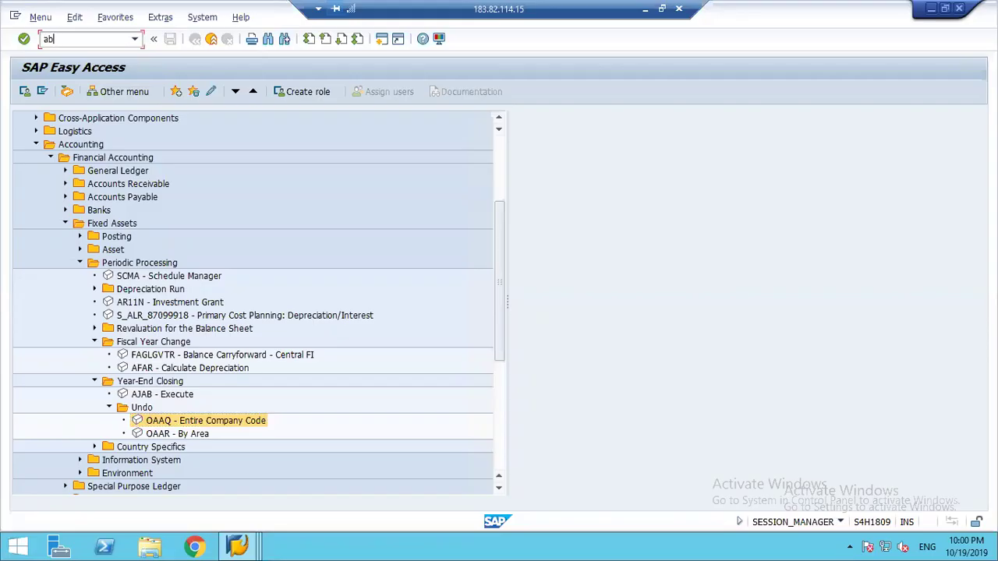
pyautogui.press('Return')
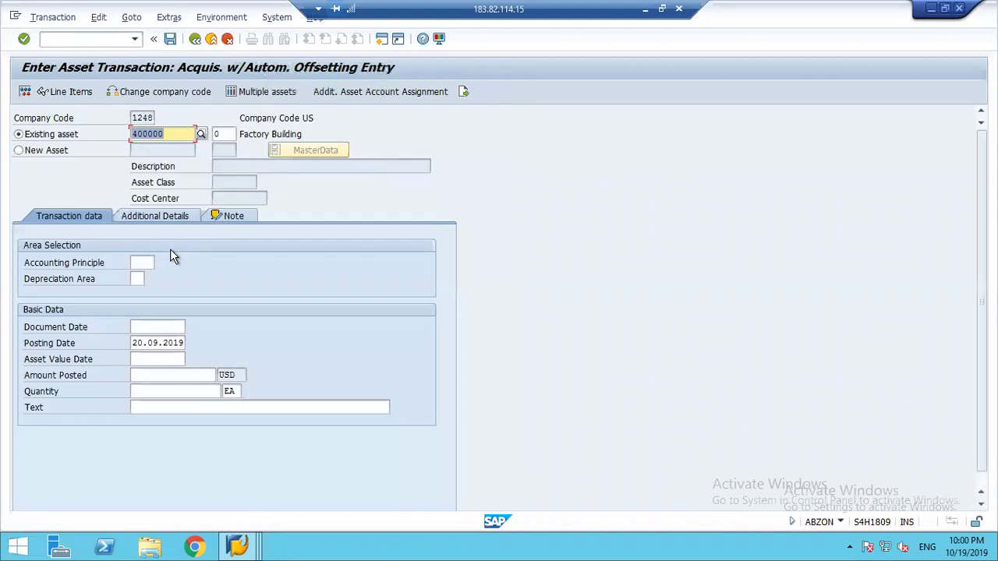
pyautogui.click(143, 327)
pyautogui.press('Down')
pyautogui.press('Tab')
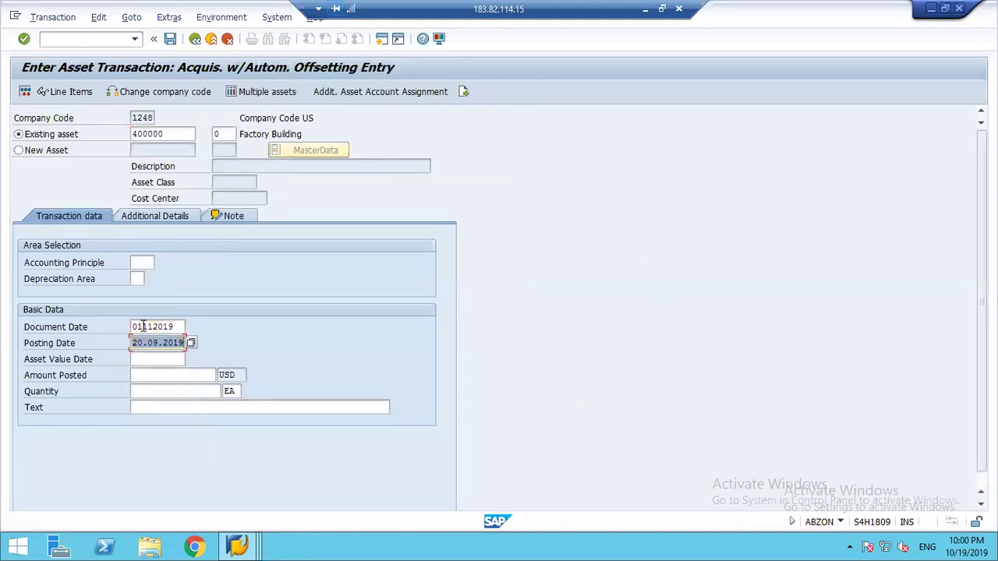
pyautogui.press('BackSpace')
pyautogui.press('Down')
pyautogui.press('Tab')
pyautogui.press('Down')
pyautogui.press('Tab')
# Set the amount posted to 10000 USD and the quantity to 1 EA for the asset acquisition.
pyautogui.press('Down')
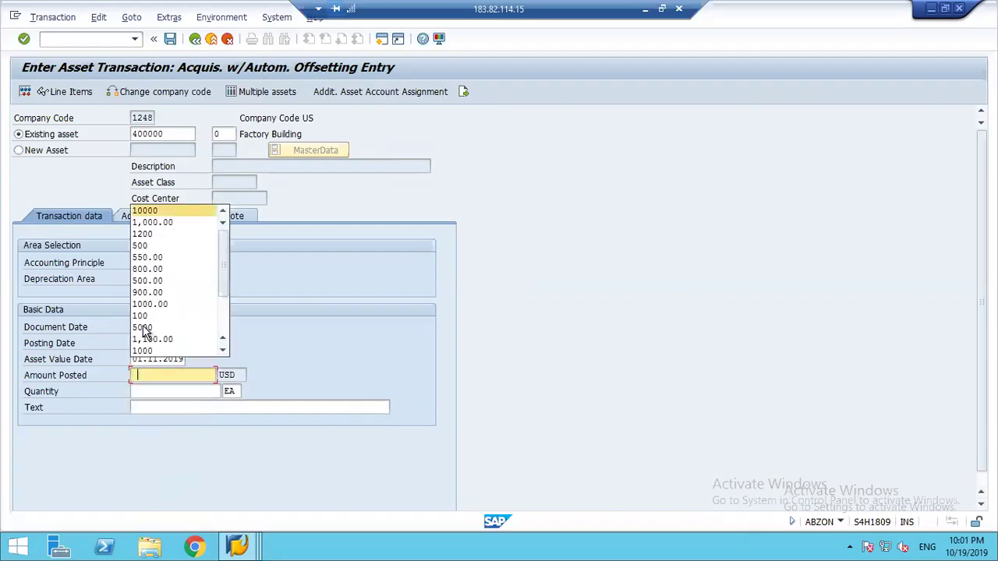
pyautogui.press('Escape')
pyautogui.write('10000')
pyautogui.press('Tab')
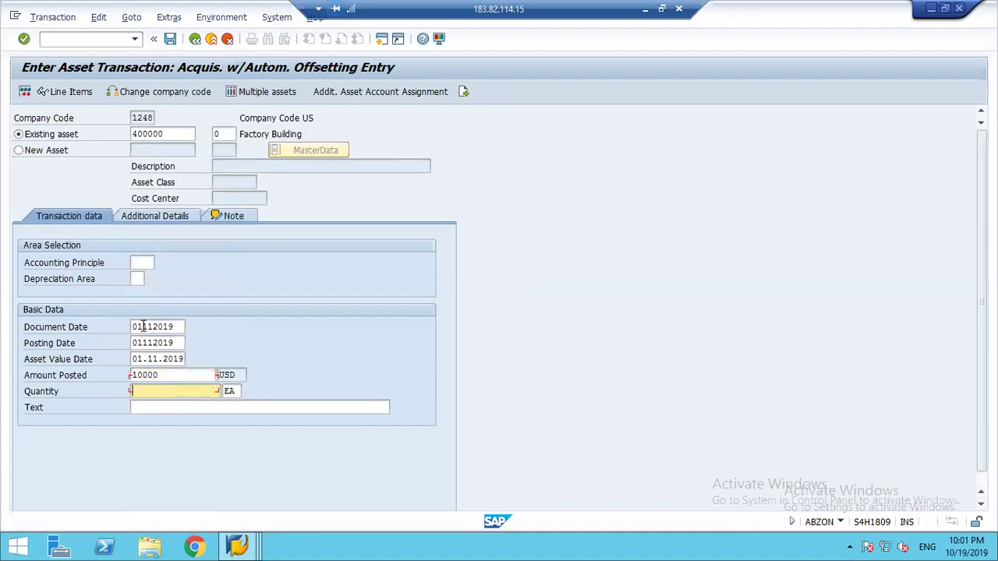
pyautogui.write('1')
pyautogui.press('Tab')
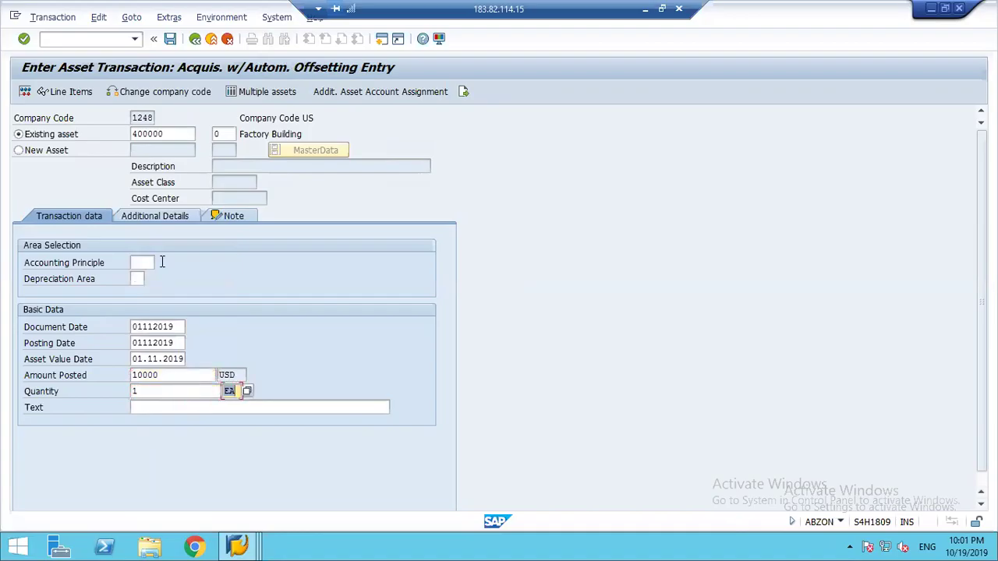
# Set the offsetting account to 246000, try to post the asset acquisition, and exit the entry discarding its data.
pyautogui.click(161, 219)
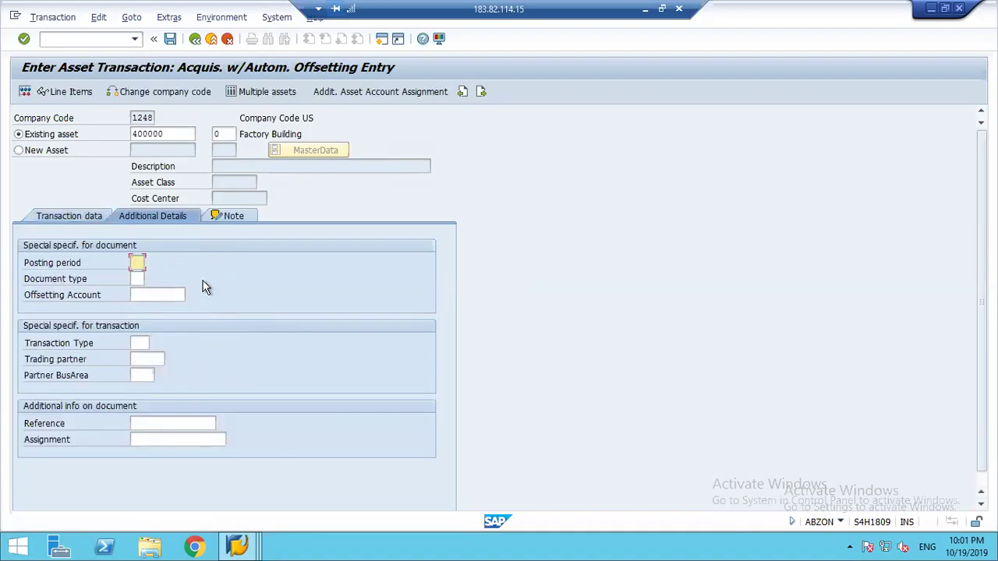
pyautogui.click(162, 294)
pyautogui.press('Down')
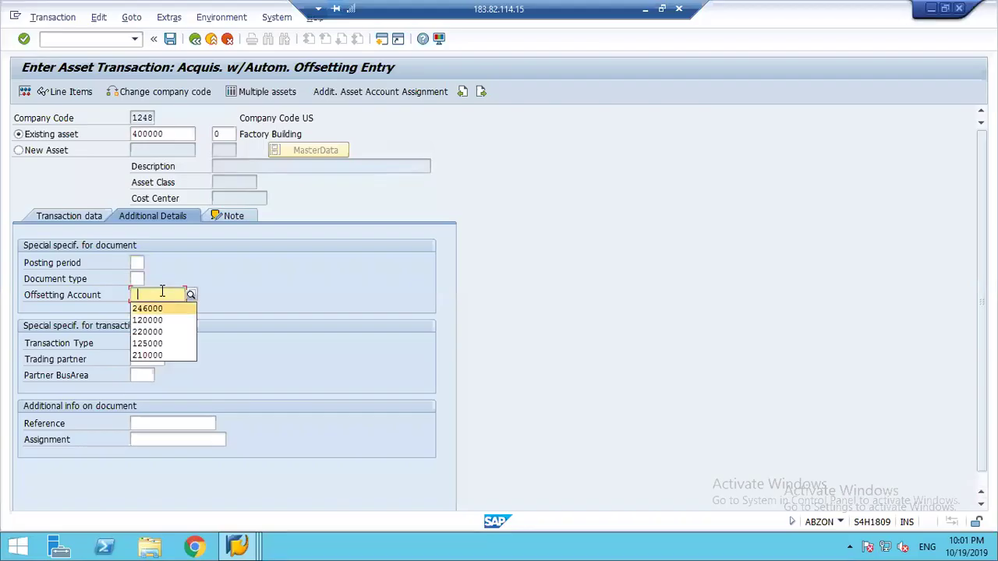
pyautogui.press('Return')
pyautogui.click(170, 39)
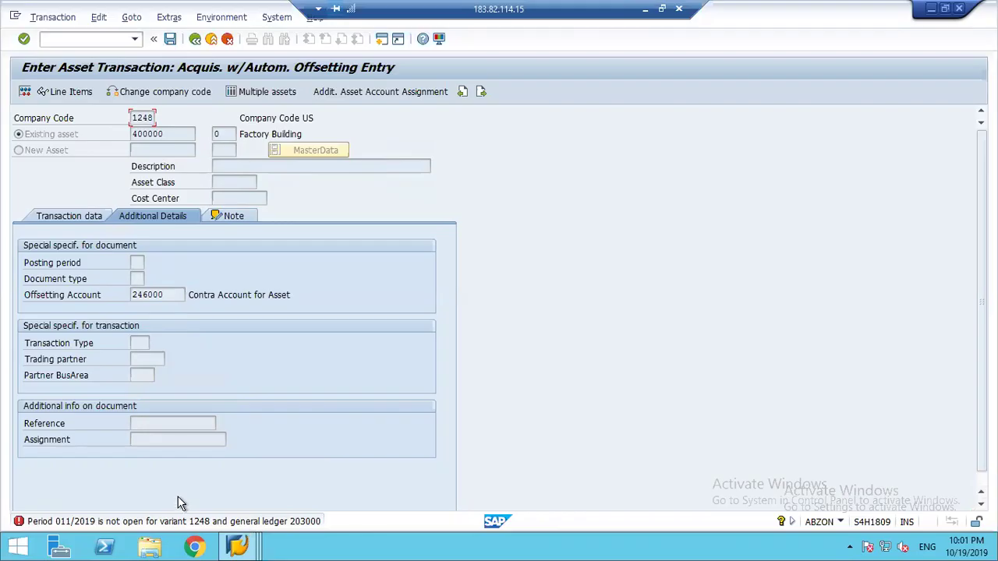
pyautogui.click(212, 41)
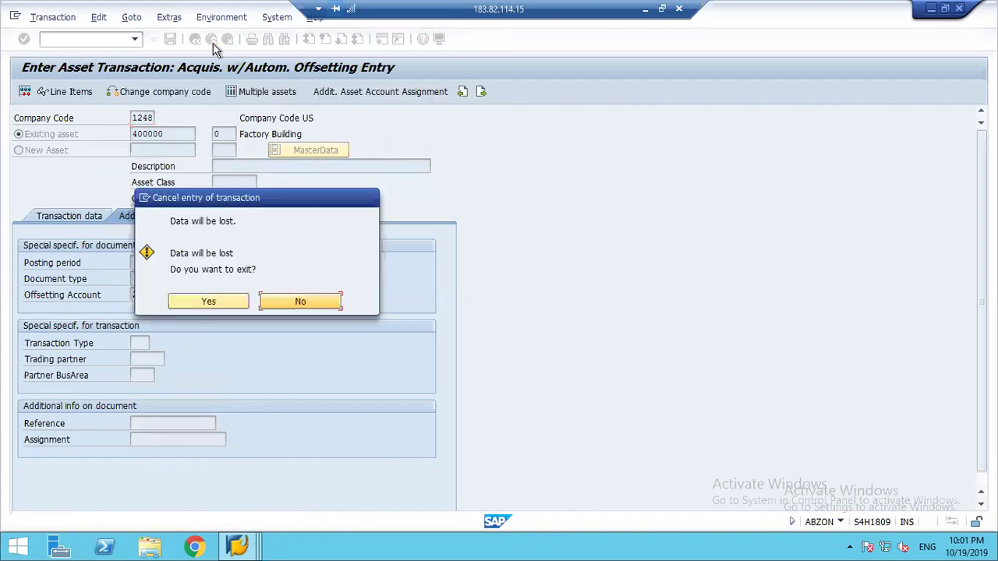
pyautogui.click(205, 302)
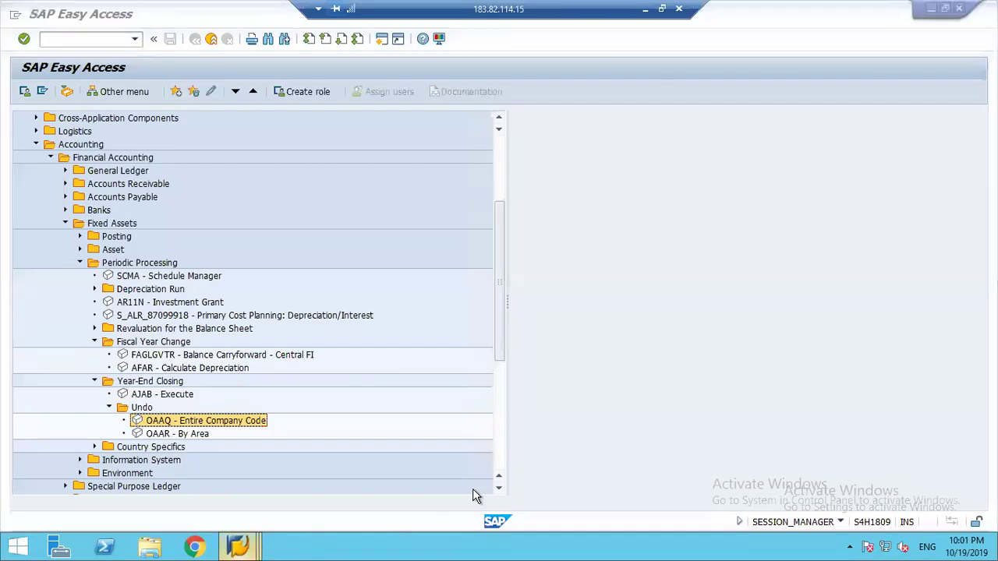
# In the OB52 session, set both the from and to year of account type A to 2019, save the change, and leave.
pyautogui.moveTo(238, 546)
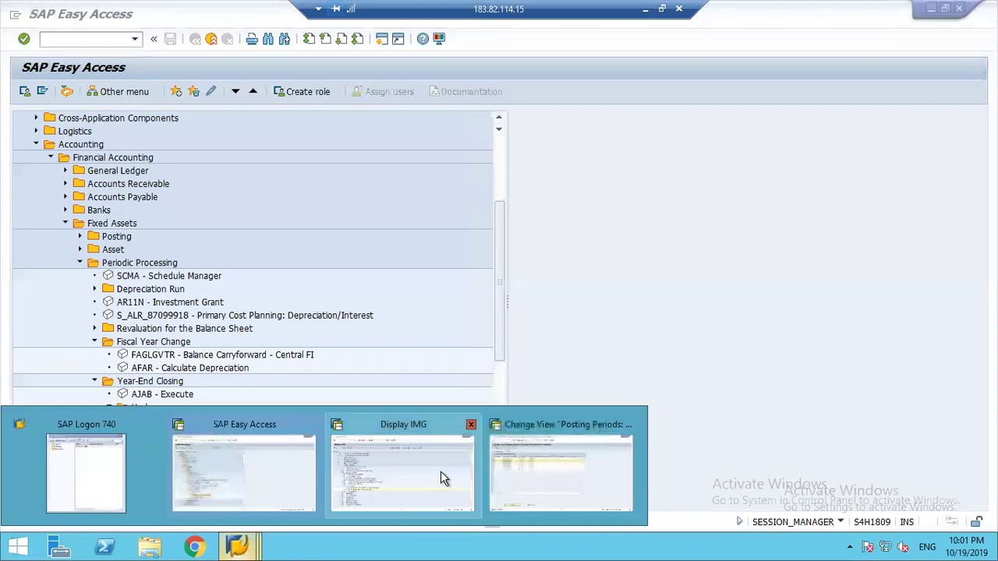
pyautogui.click(561, 454)
pyautogui.click(218, 181)
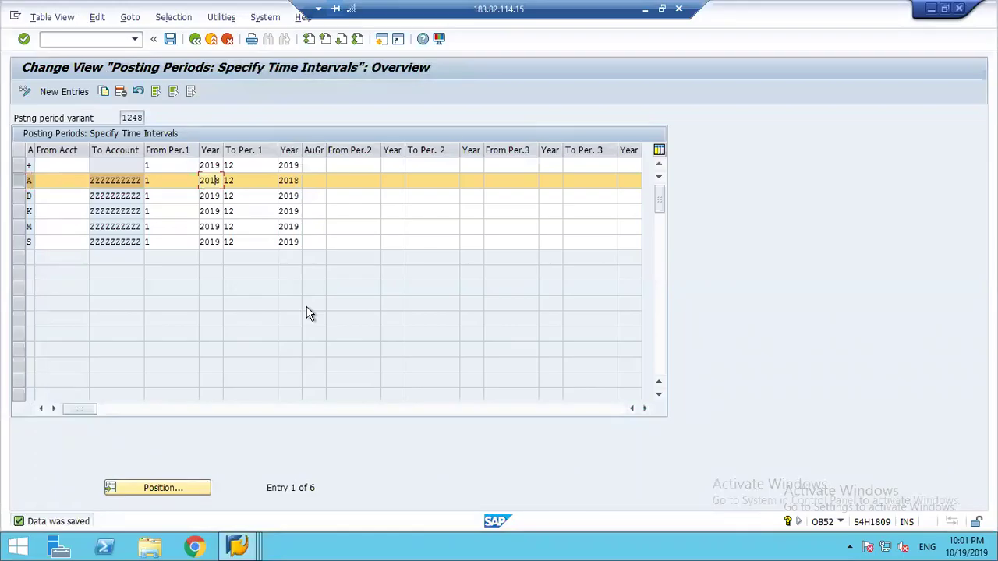
pyautogui.press('Tab')
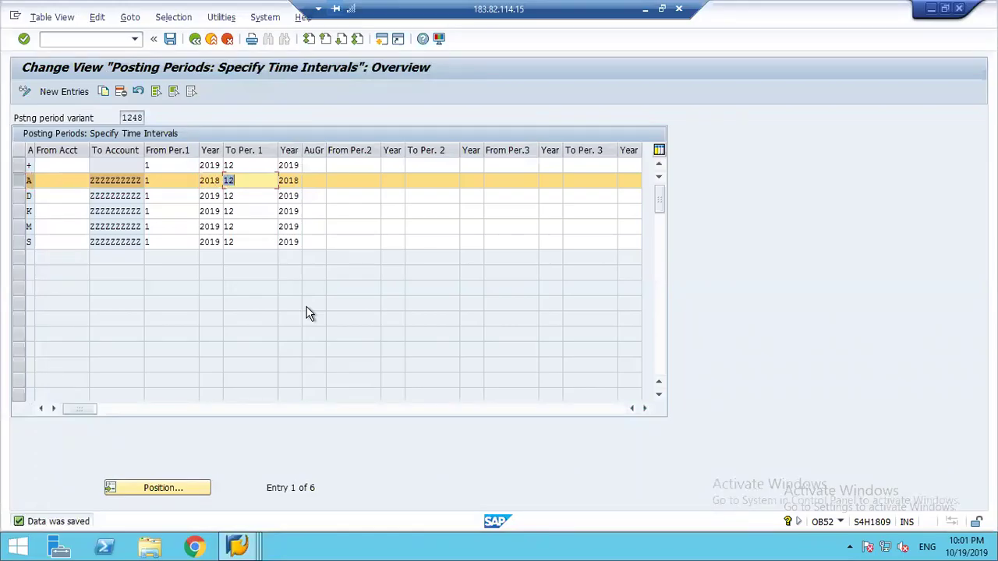
pyautogui.hotkey('shift', 'Tab')
pyautogui.write('2')
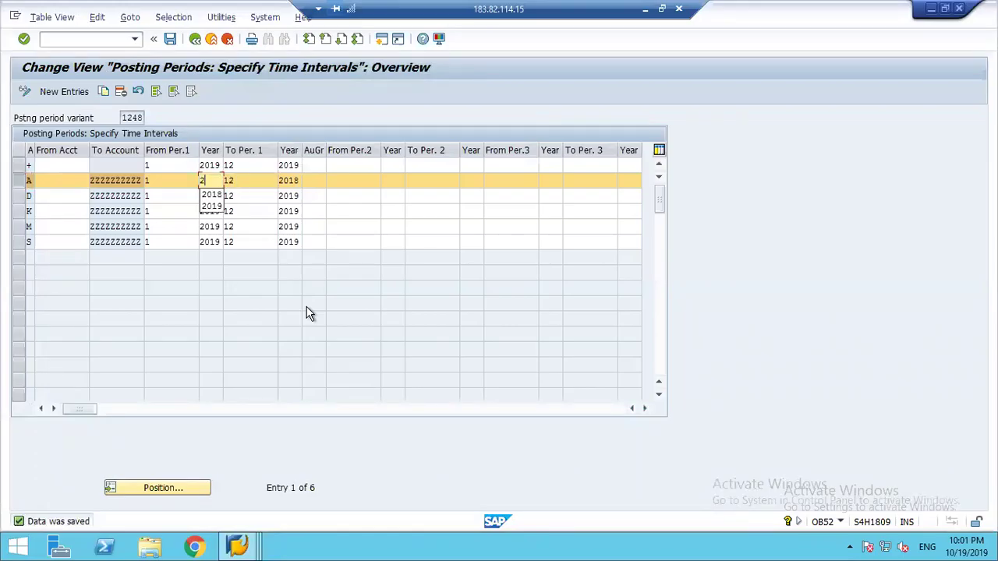
pyautogui.write('019')
pyautogui.press('Tab')
pyautogui.press('Tab')
pyautogui.write('2019')
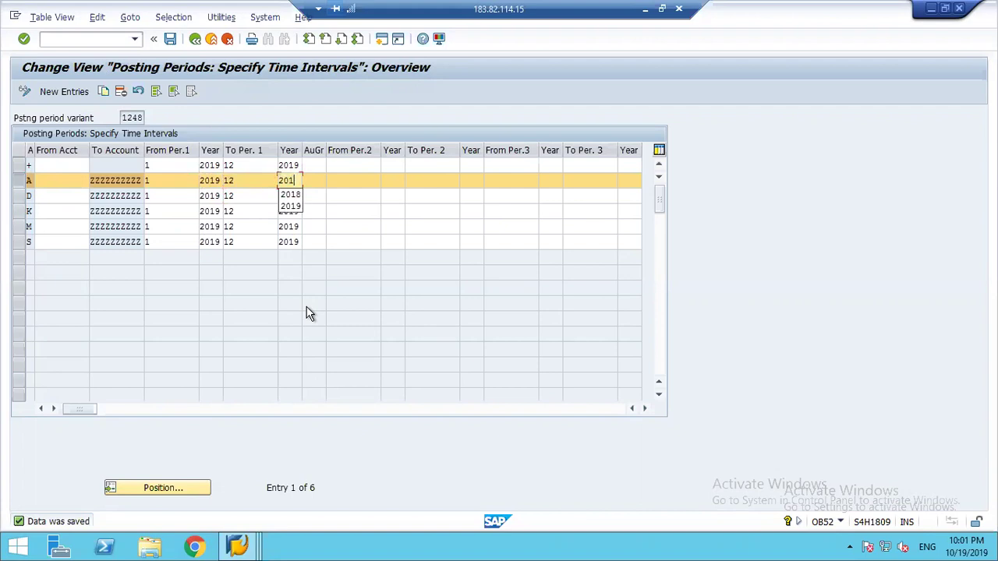
pyautogui.press('Return')
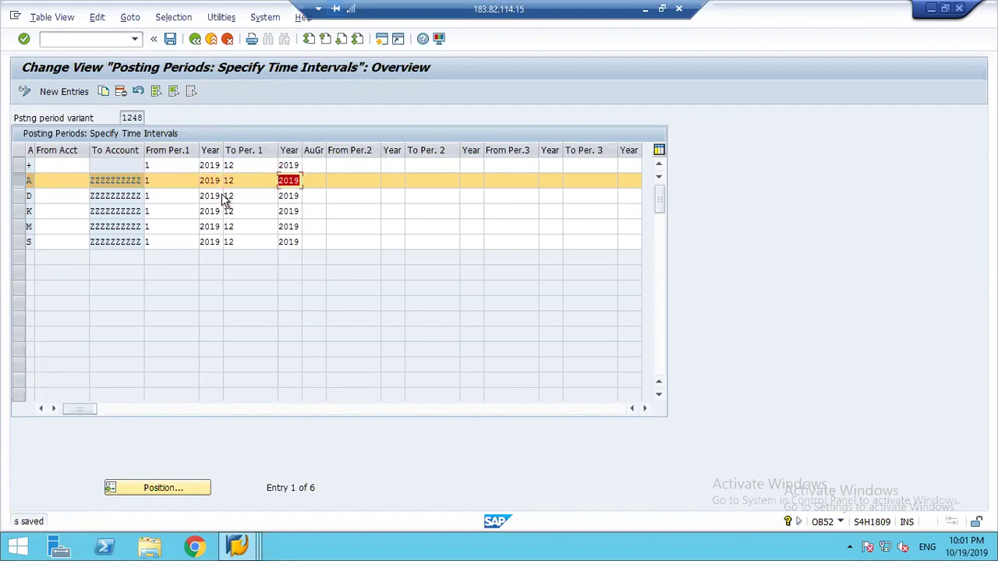
pyautogui.click(194, 39)
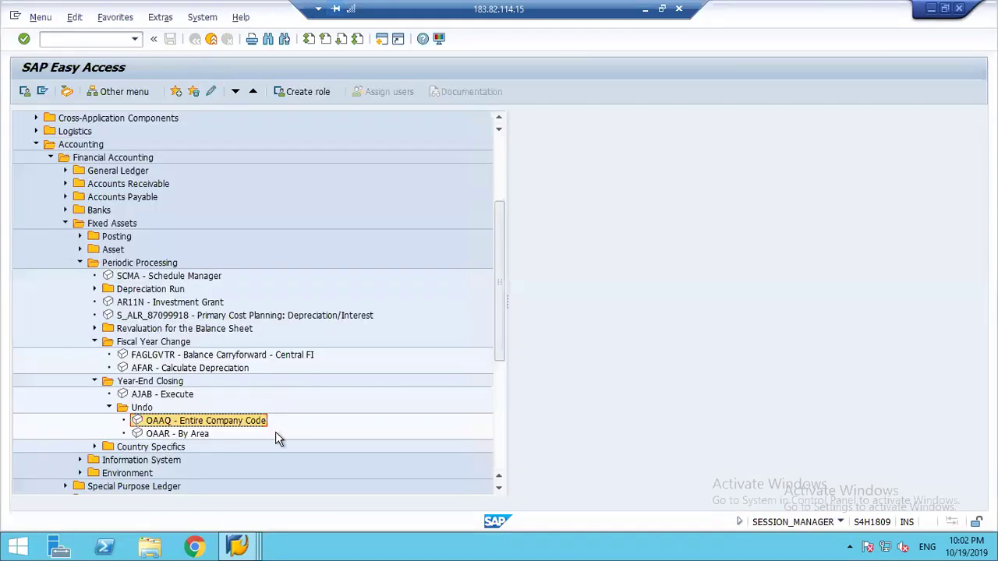
# Check the closed fiscal year of company code 1248 in OAAQ and return to the main menu.
pyautogui.doubleClick(164, 425)
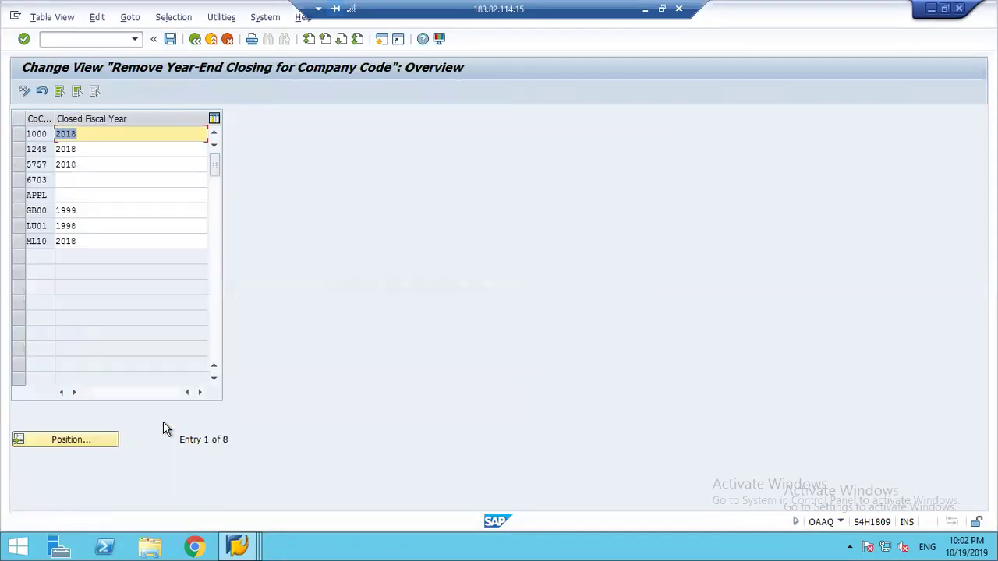
pyautogui.click(89, 148)
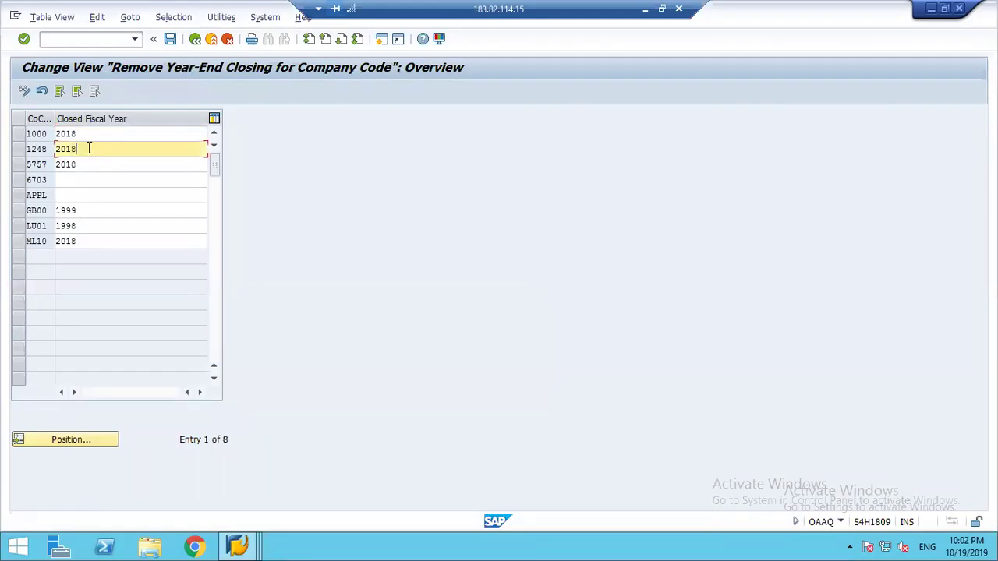
pyautogui.click(195, 41)
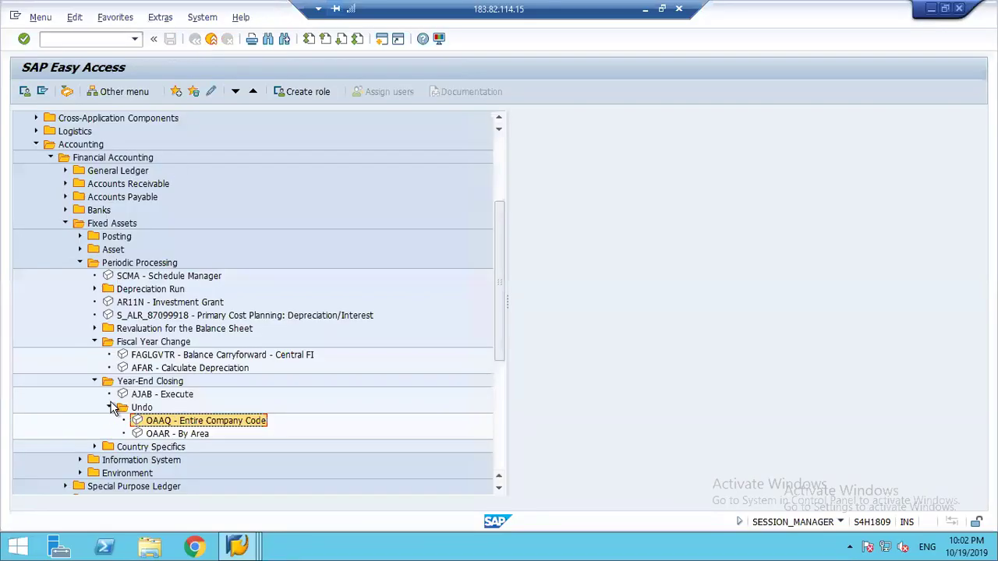
# Collapse the year-end closing folders, enter 2021 as the carry forward fiscal year in FAGLGVTR, and leave without running it.
pyautogui.click(110, 408)
pyautogui.click(158, 358)
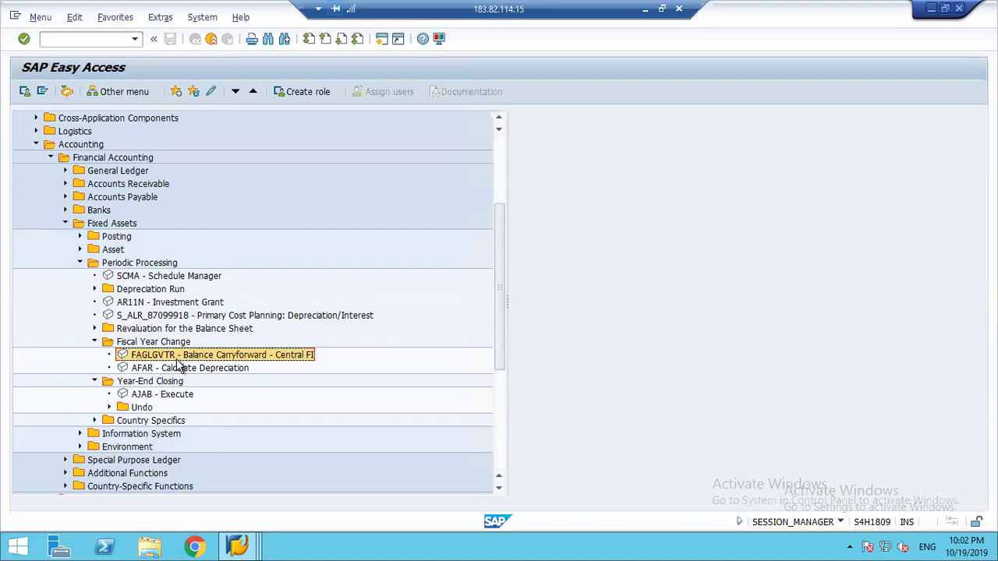
pyautogui.click(89, 380)
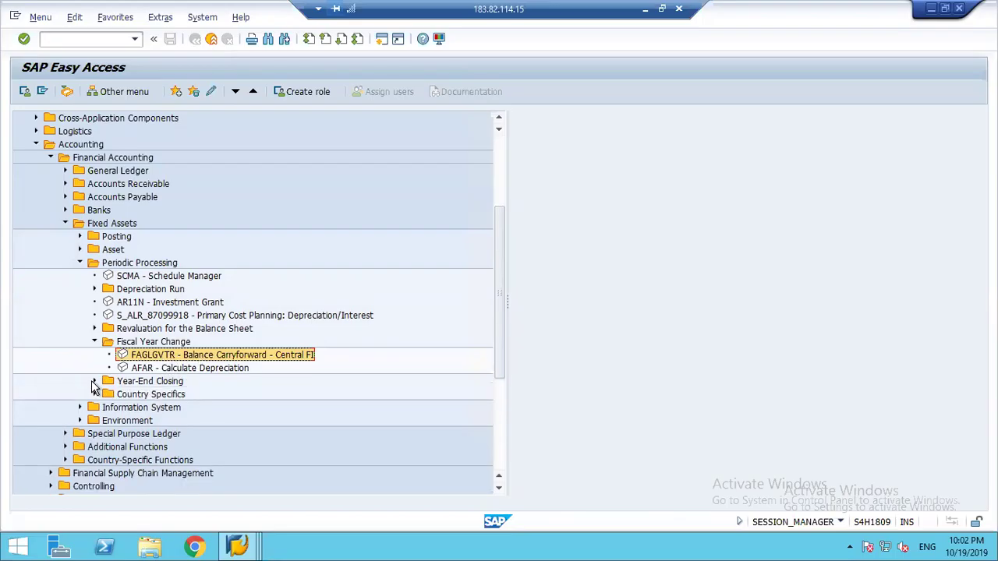
pyautogui.doubleClick(178, 357)
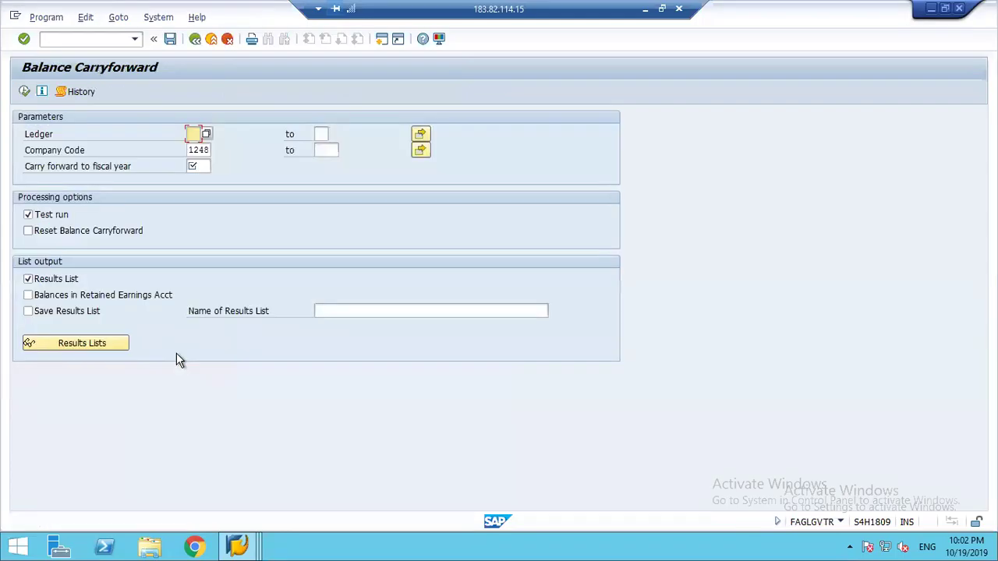
pyautogui.click(198, 166)
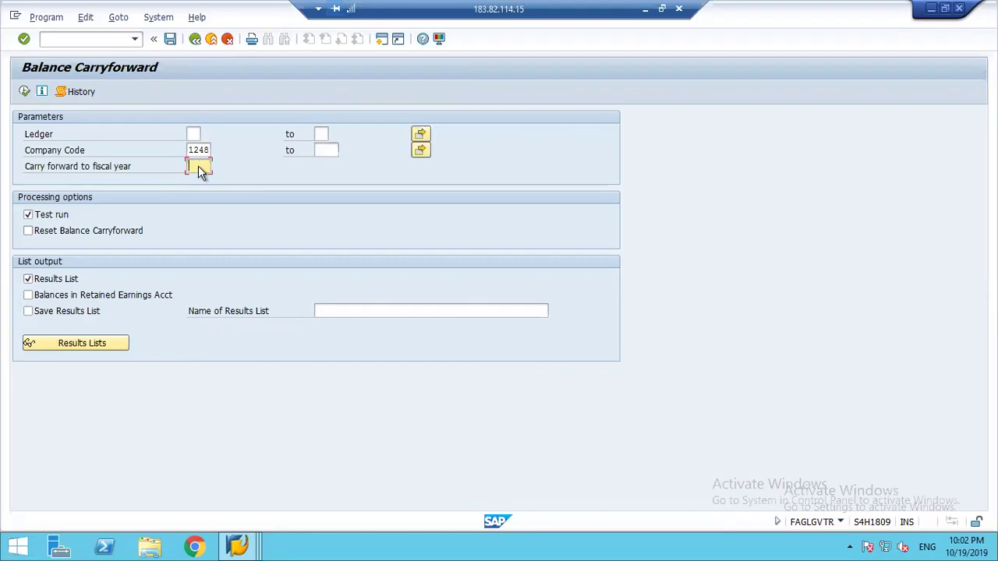
pyautogui.write('2021')
pyautogui.press('Tab')
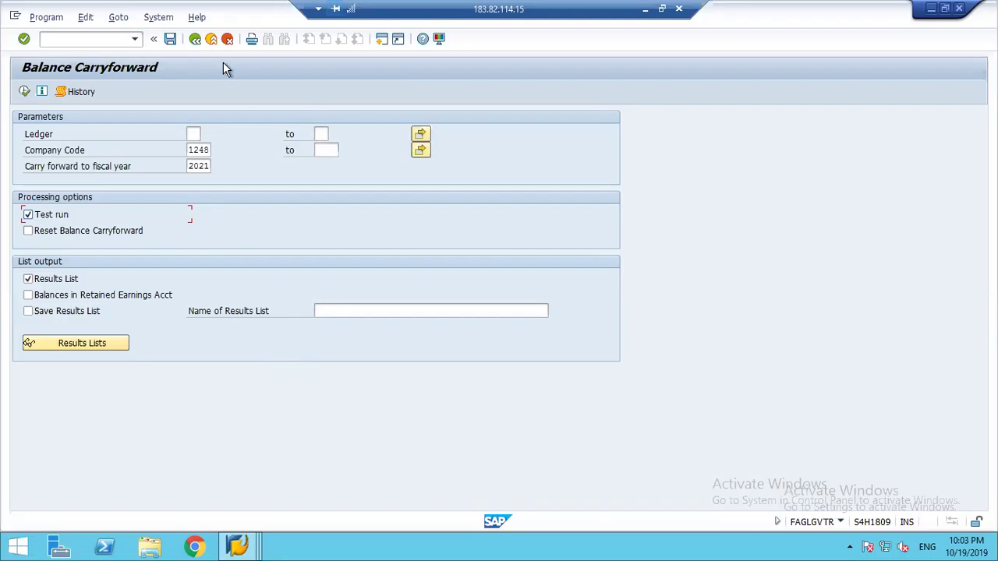
pyautogui.click(211, 39)
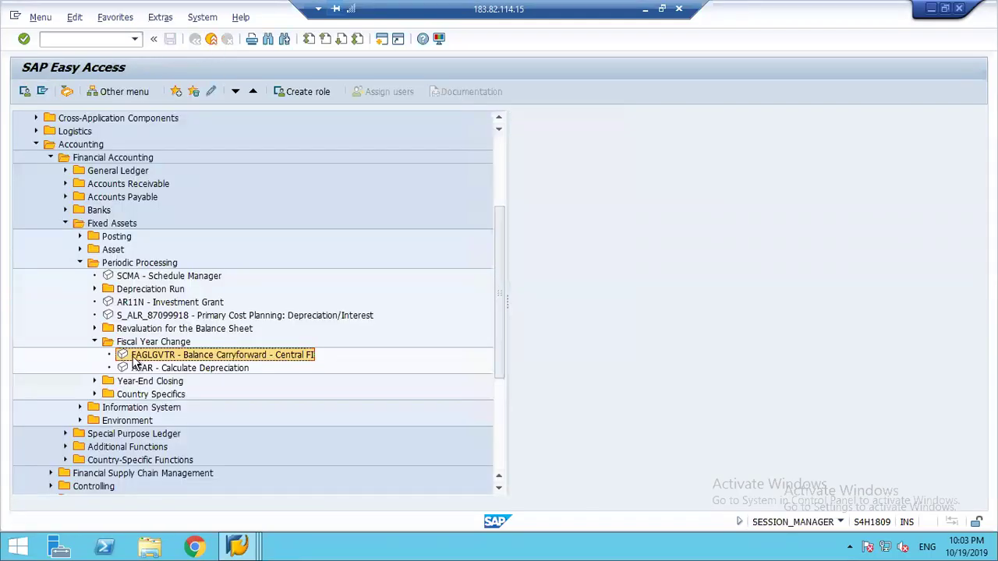
# Look through the Environment and Year-End Closing Undo folders, view the OAAR By Area transaction, and leave it.
pyautogui.click(79, 421)
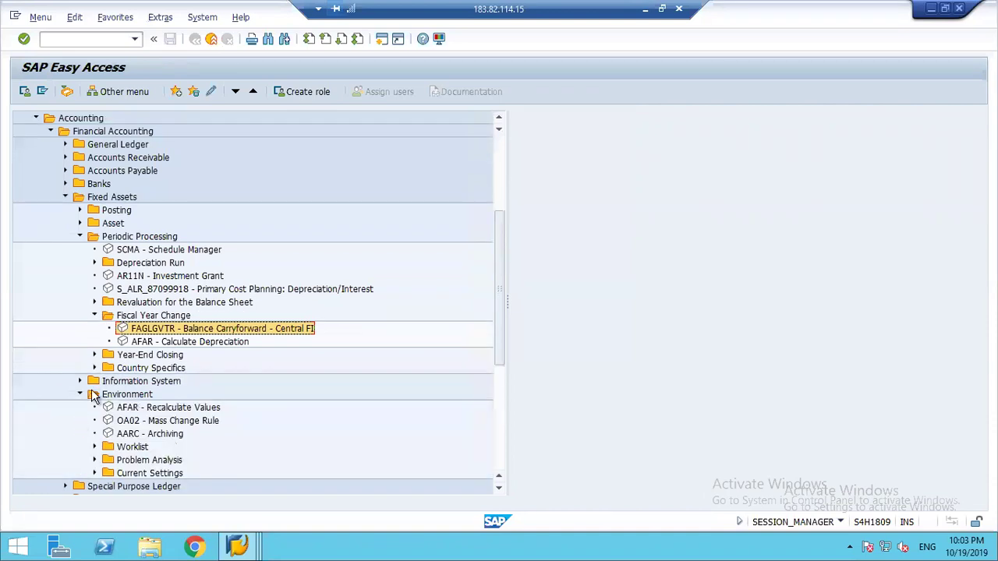
pyautogui.click(80, 395)
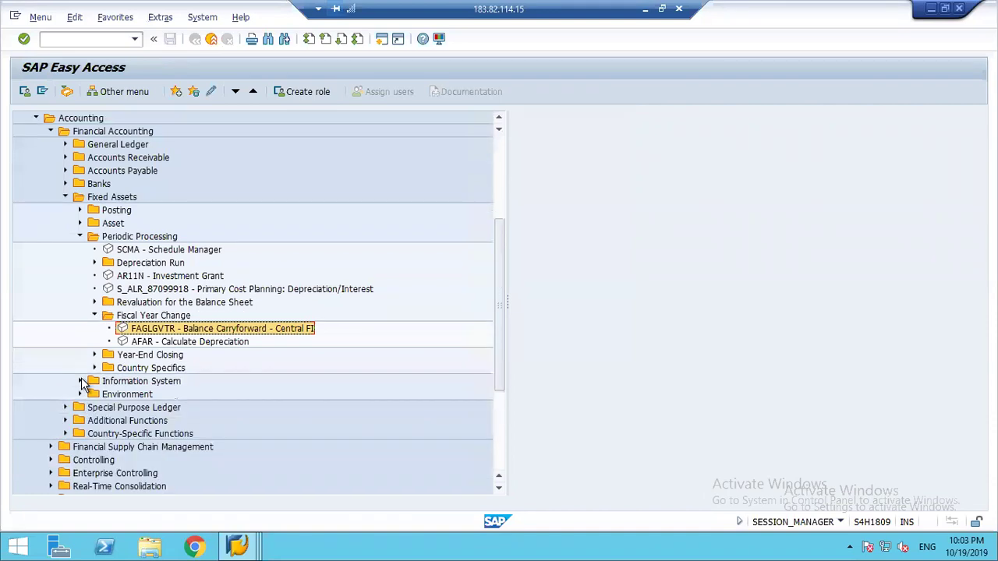
pyautogui.click(94, 355)
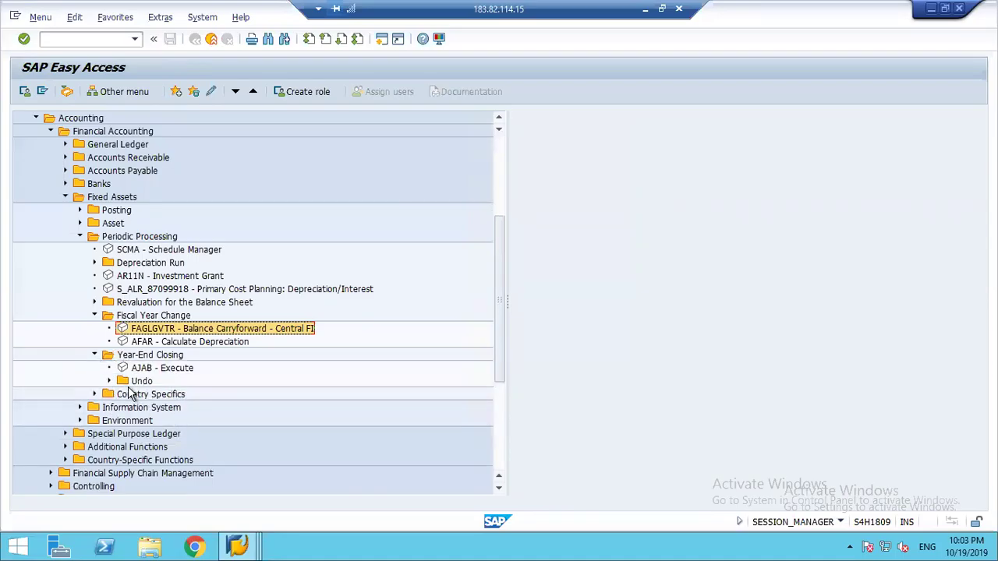
pyautogui.click(113, 383)
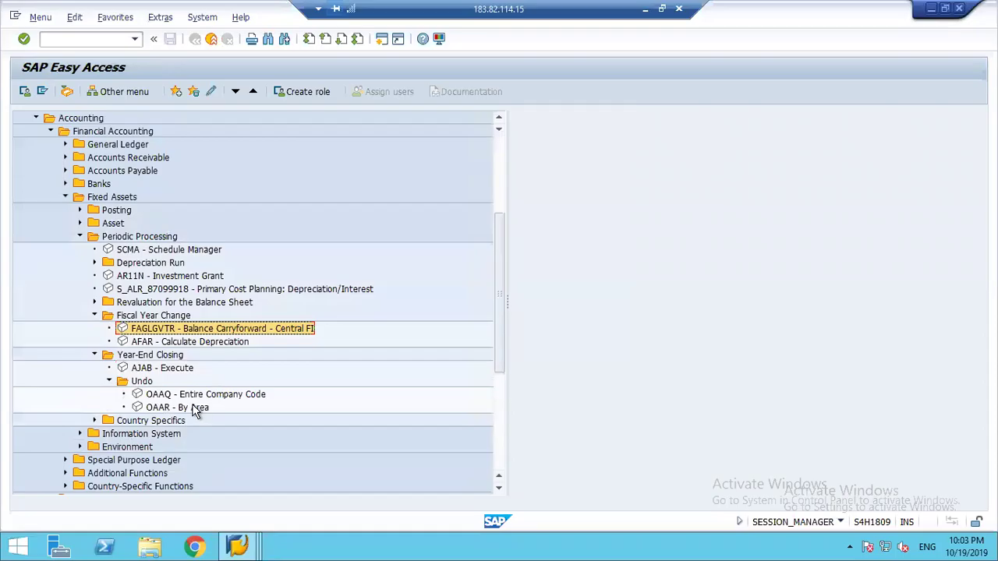
pyautogui.doubleClick(194, 408)
pyautogui.click(195, 41)
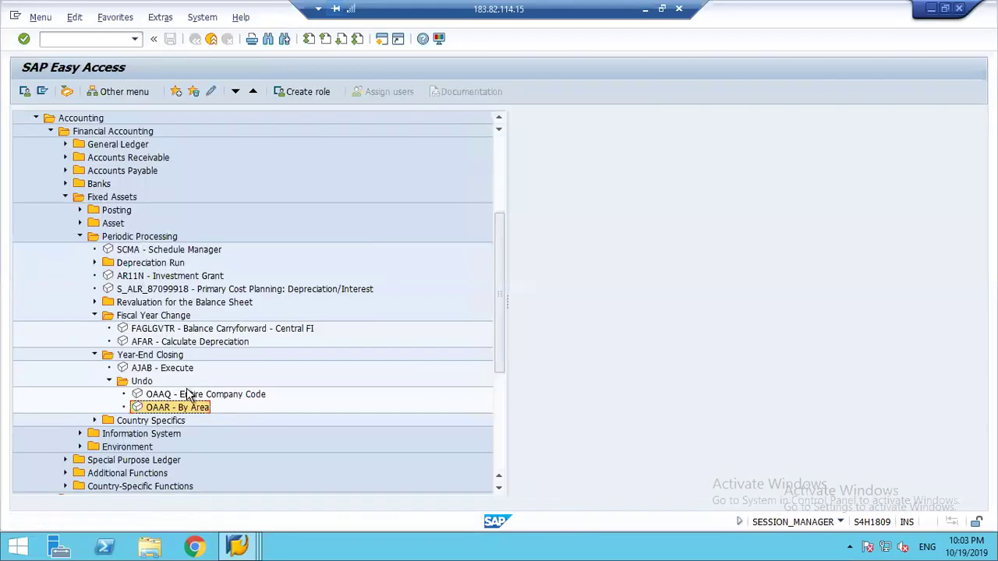
# Open OAAQ for the entire company code and select the closed fiscal year of company code 1248.
pyautogui.doubleClick(190, 394)
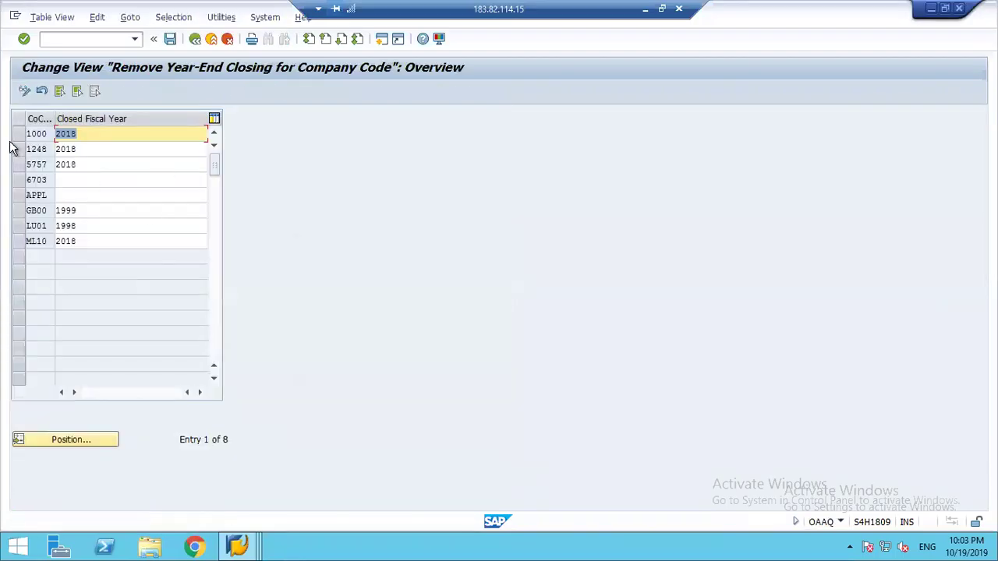
pyautogui.click(20, 150)
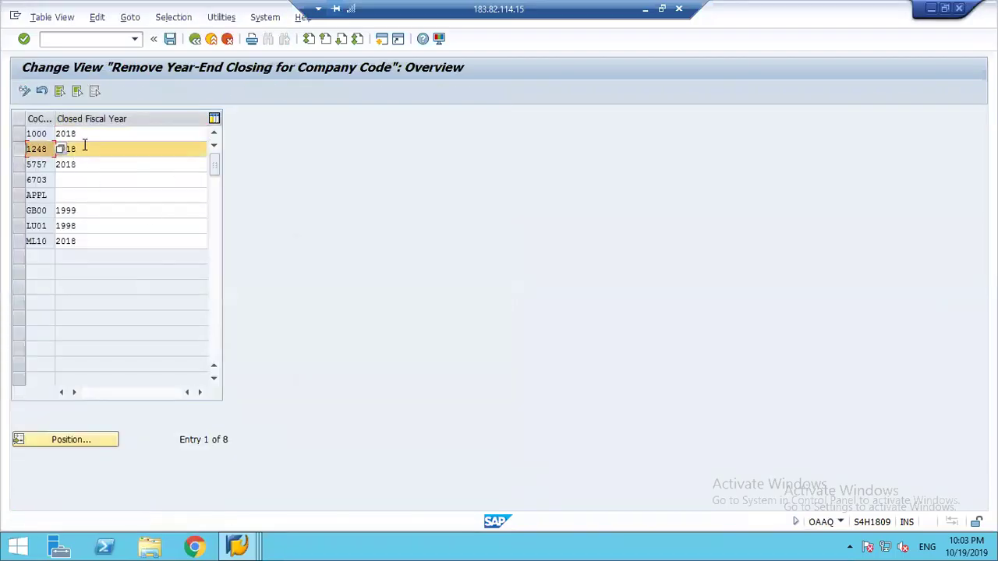
pyautogui.click(84, 146)
pyautogui.moveTo(112, 149); pyautogui.dragTo(39, 153)
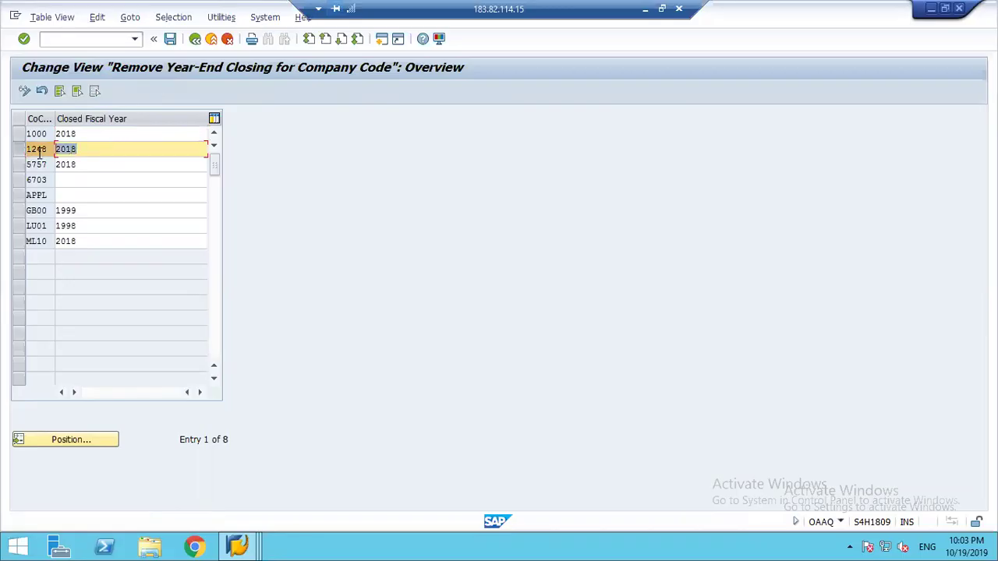
# Review the 1248 entry, leave OAAQ without changes, and select the FAGLGVTR transaction under the asset Fiscal Year Change folder.
pyautogui.click(39, 153)
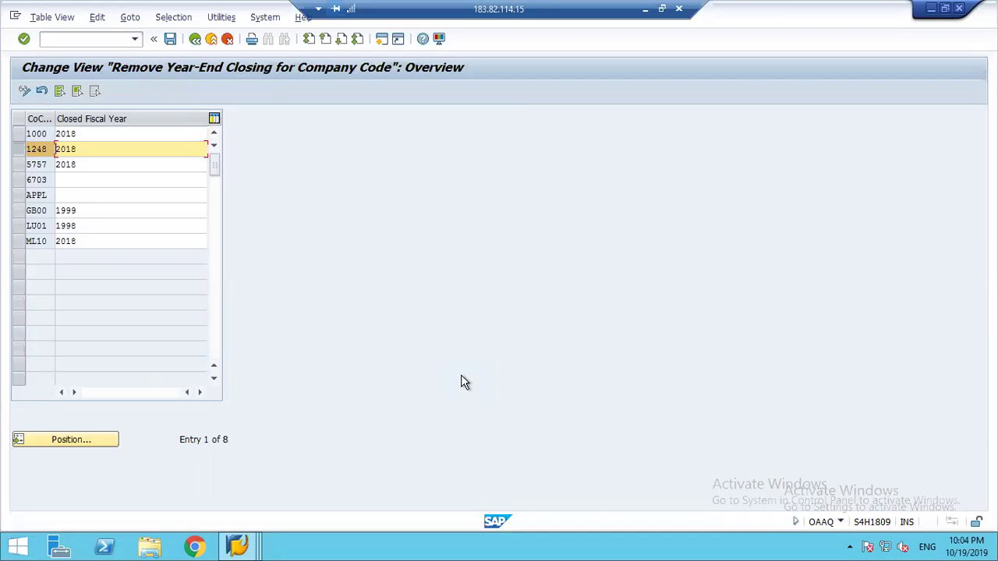
pyautogui.click(195, 39)
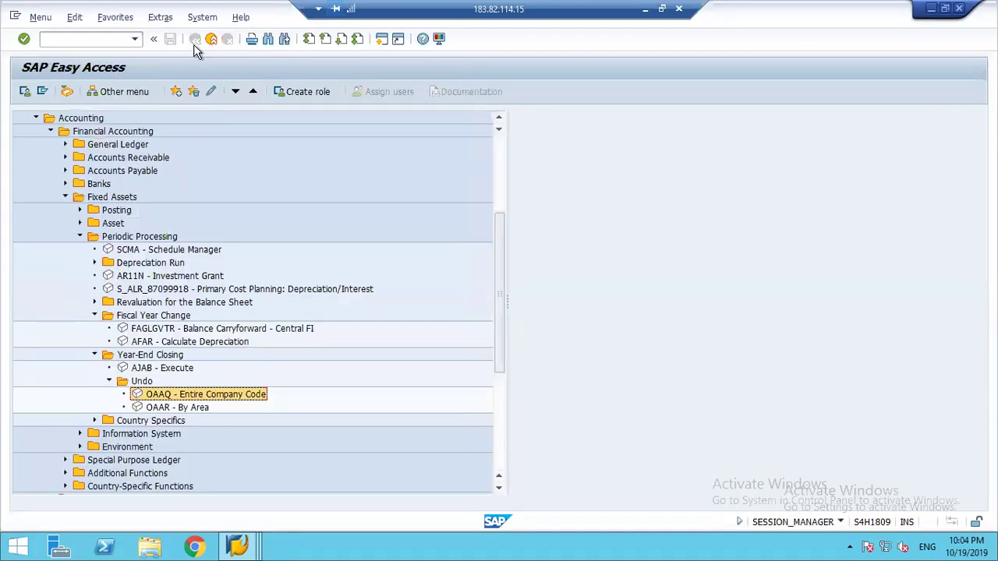
pyautogui.click(185, 332)
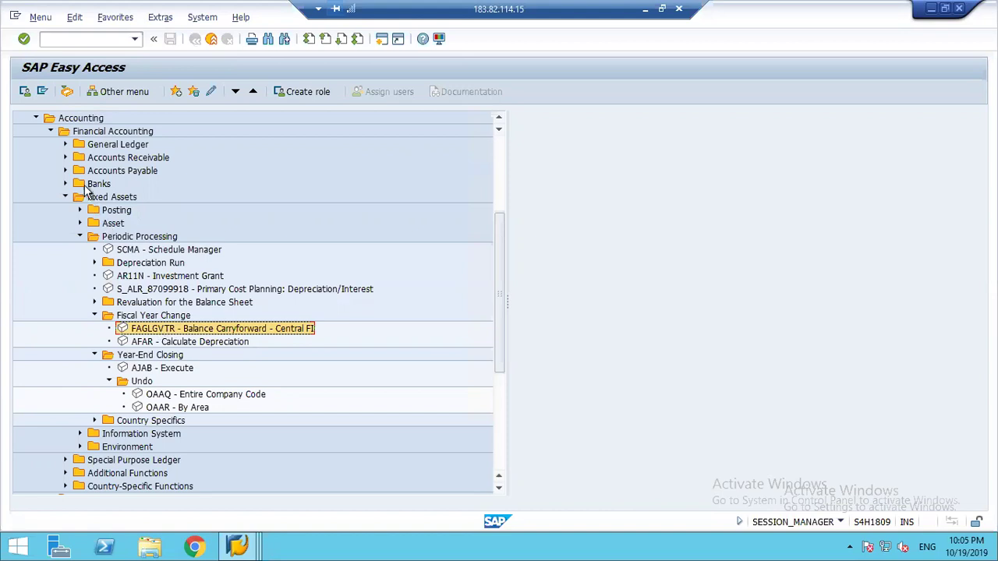
# Locate the FAGLGVTR Balance Carryforward transaction in the General Ledger's Periodic Processing, Closing, Carrying Forward folder and select it.
pyautogui.click(66, 145)
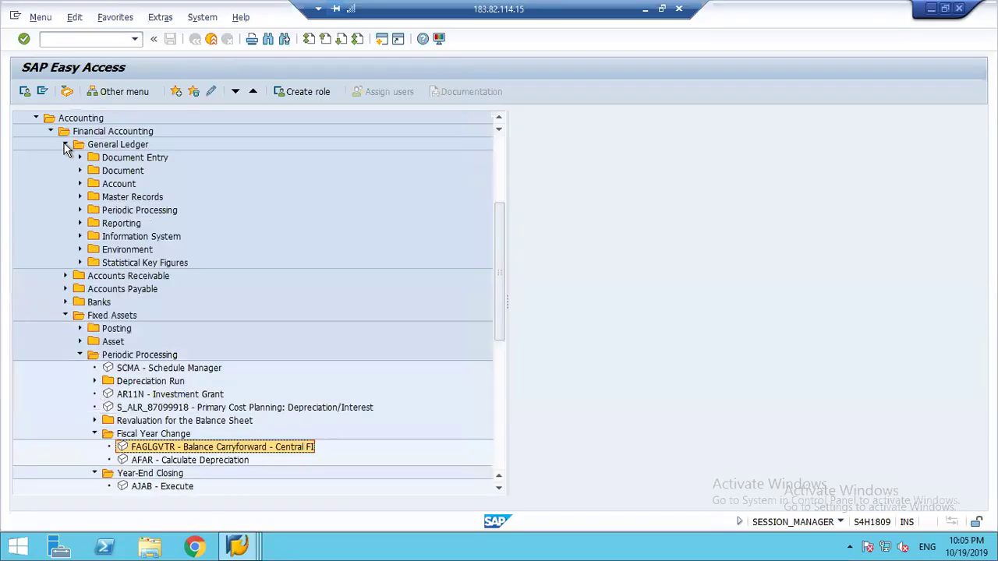
pyautogui.click(80, 211)
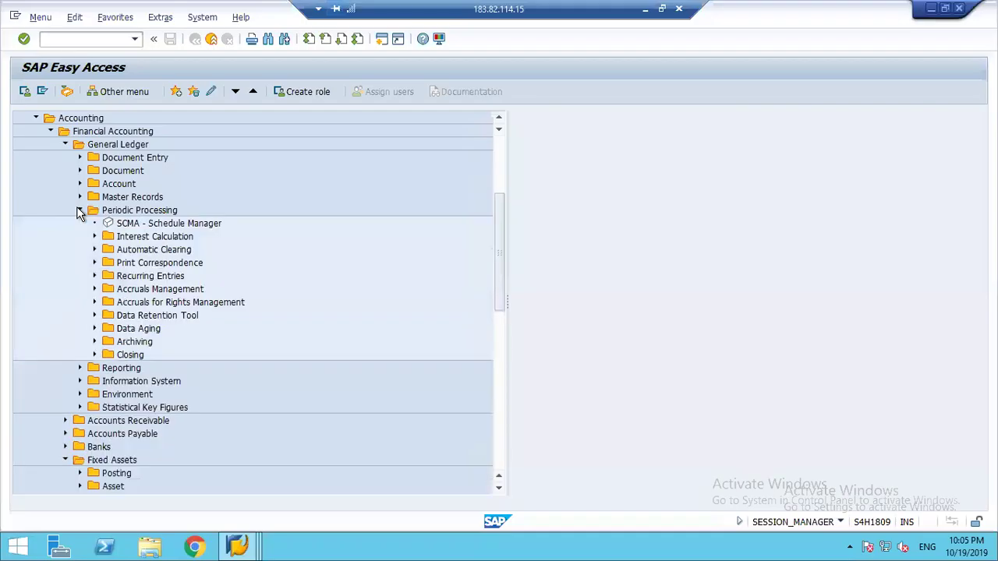
pyautogui.click(95, 356)
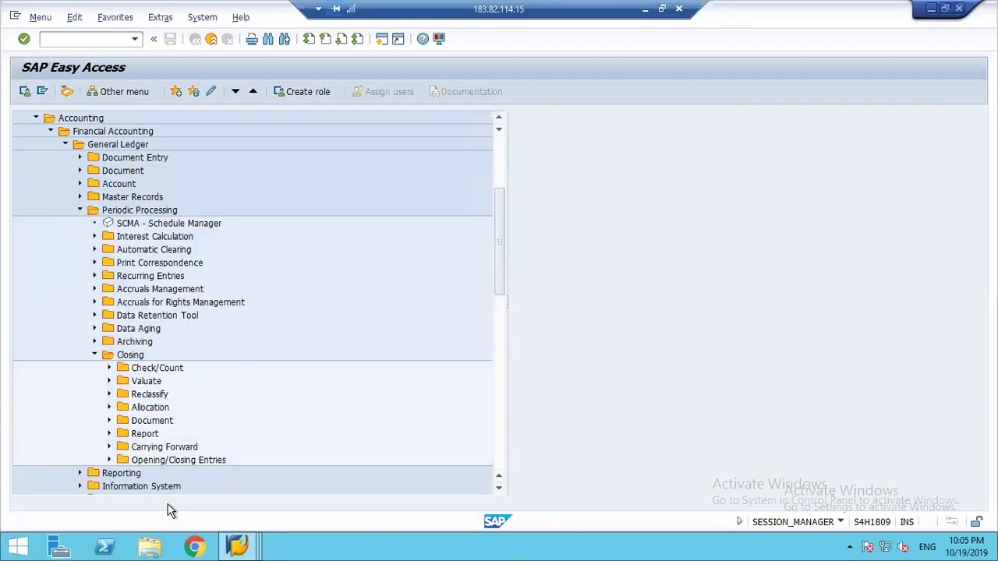
pyautogui.click(110, 448)
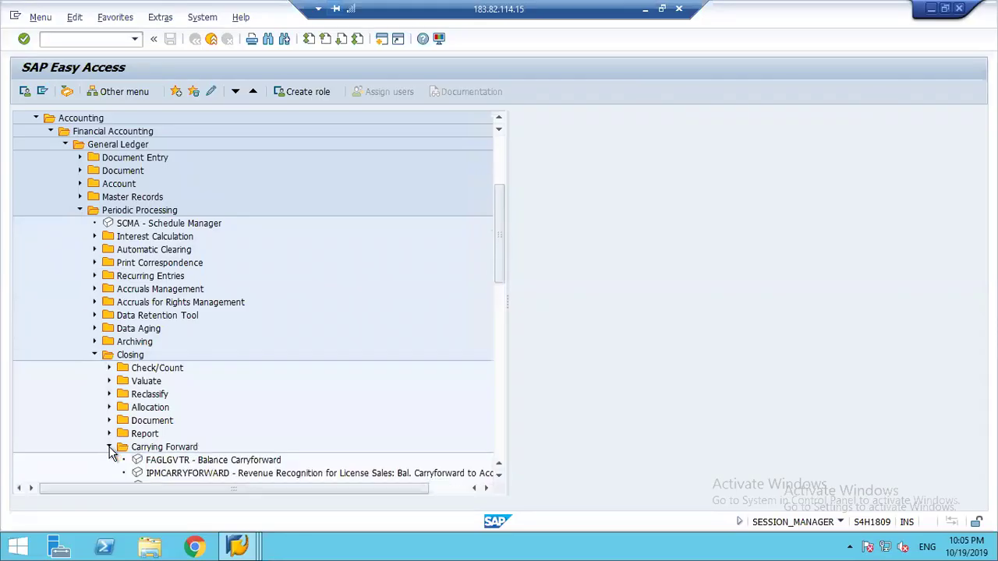
pyautogui.click(499, 477)
pyautogui.click(499, 477)
pyautogui.scroll(-1, 267, 419)
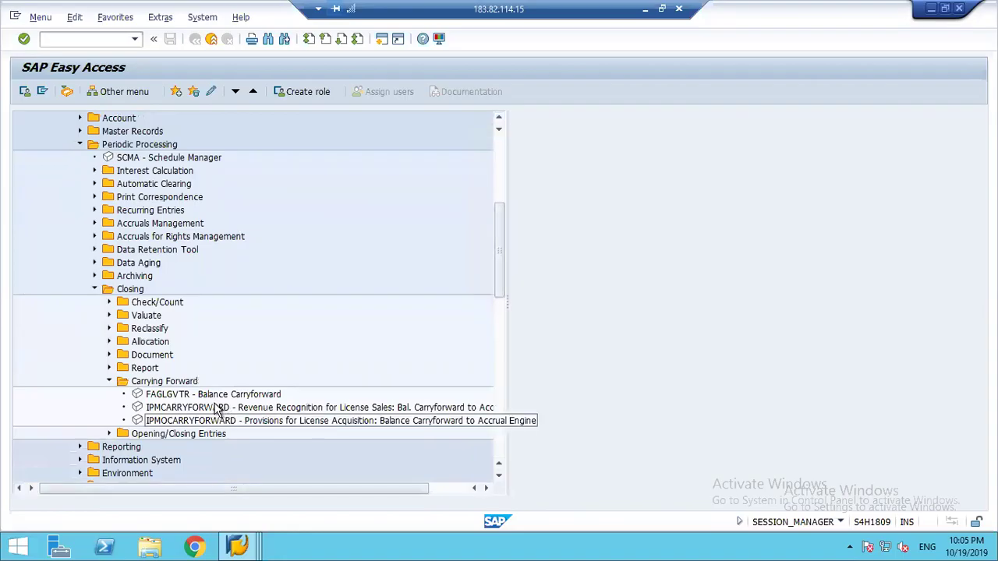
pyautogui.click(209, 398)
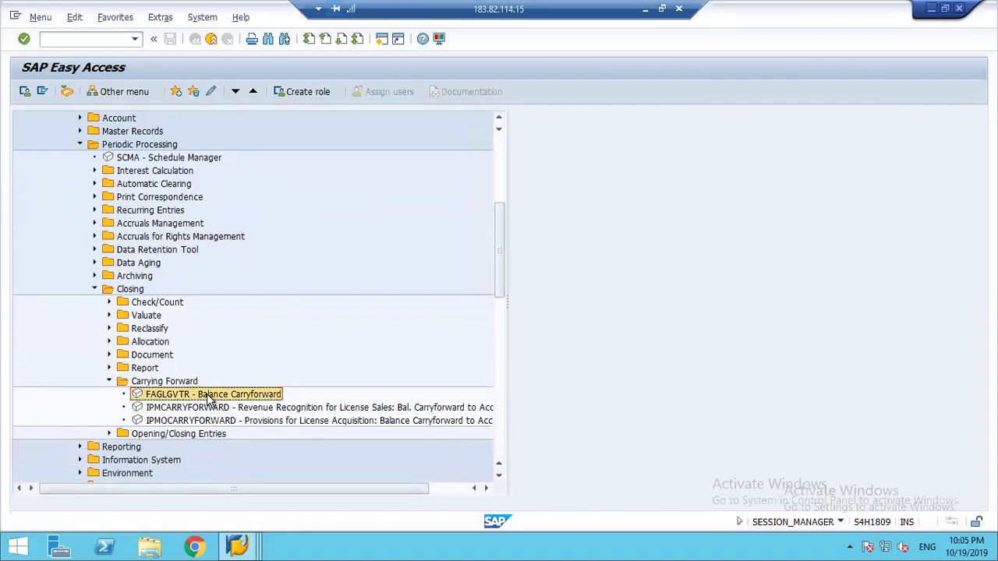
# Collapse the General Ledger folder and select FAGLGVTR - Balance Carryforward - Central FI under Fixed Assets again.
pyautogui.click(499, 120)
pyautogui.click(499, 120)
pyautogui.click(498, 120)
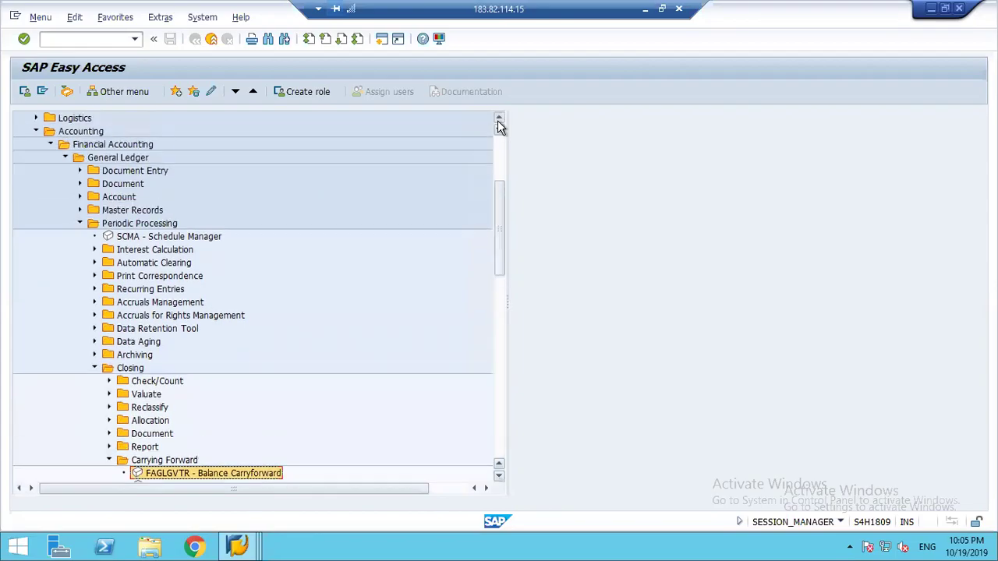
pyautogui.scroll(1, 160, 156)
pyautogui.click(141, 185)
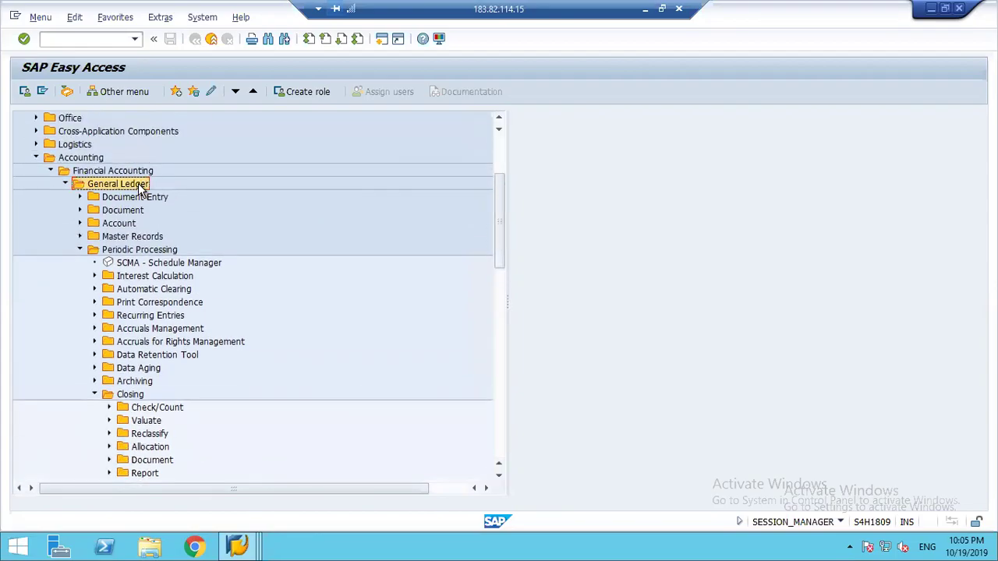
pyautogui.click(66, 185)
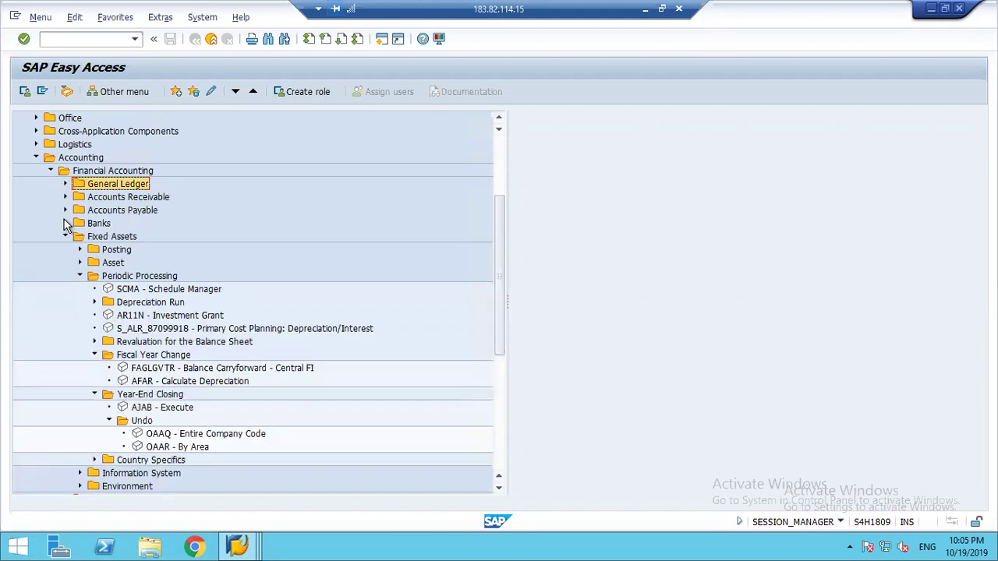
pyautogui.click(191, 370)
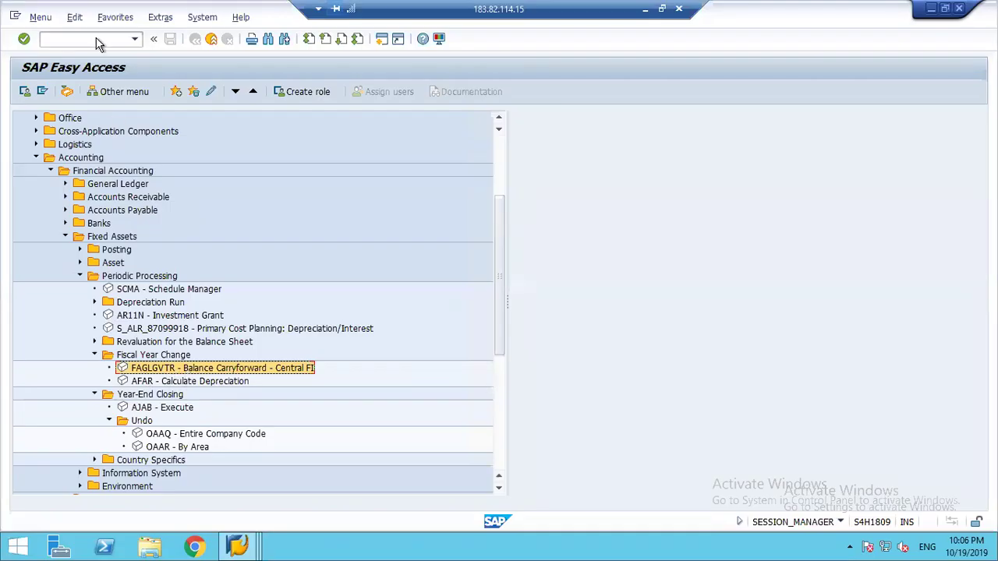
# Open Asset Explorer (AW01N) for asset 400000 and view its posted values for fiscal year 2019.
pyautogui.click(64, 36)
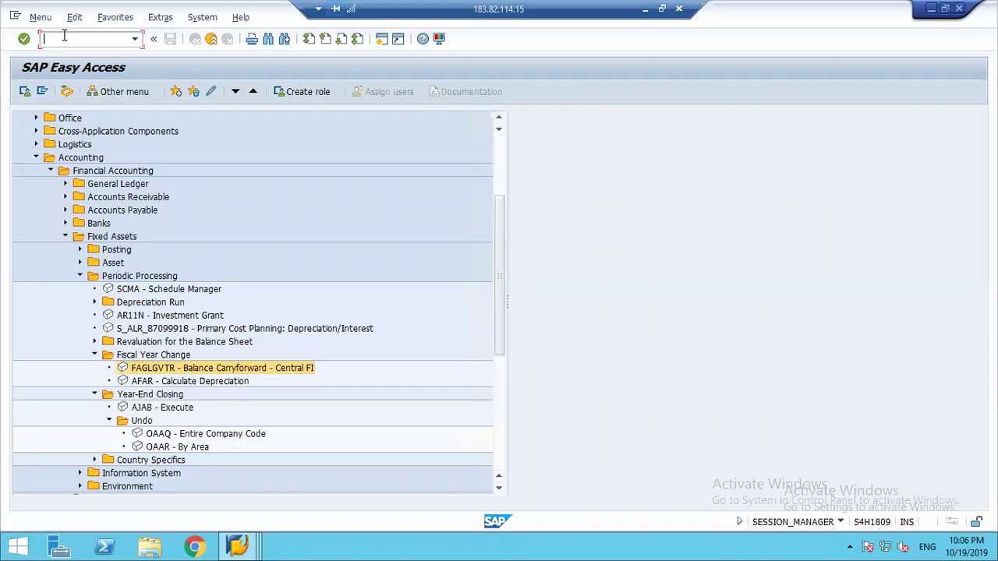
pyautogui.write('/naw01n')
pyautogui.press('Return')
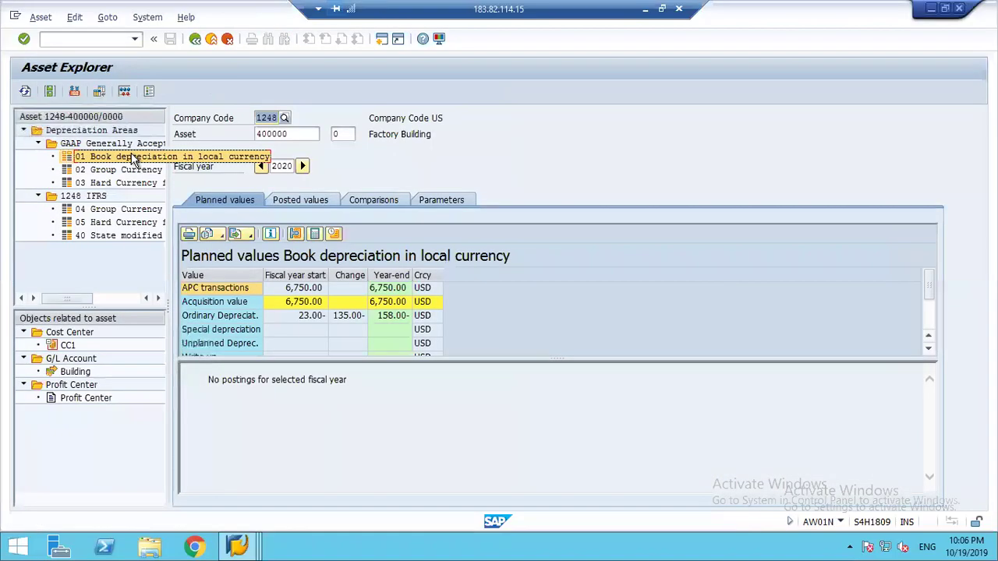
pyautogui.click(261, 166)
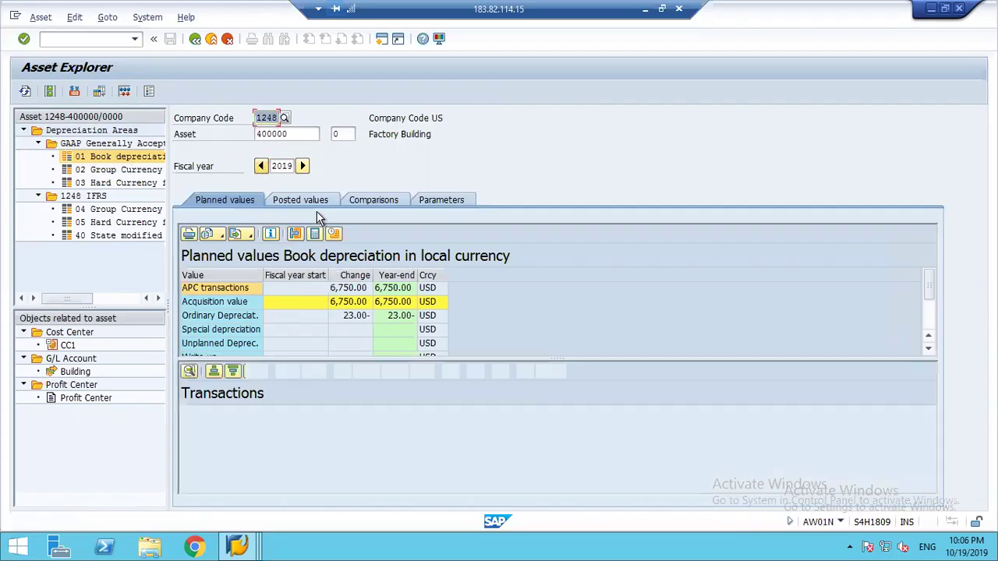
pyautogui.click(302, 202)
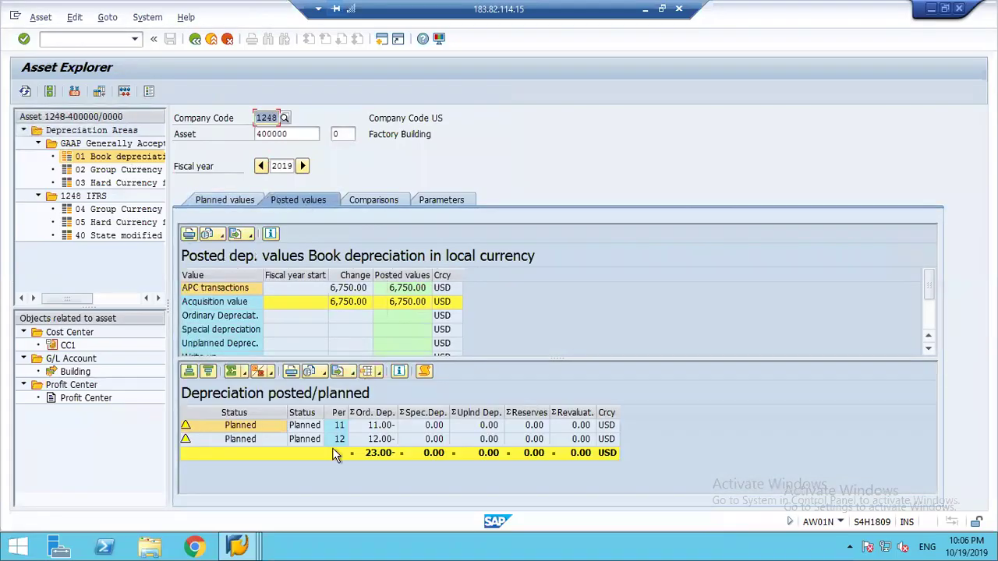
# Compare the planned ordinary depreciation amounts of periods 11 and 12 for asset 400000.
pyautogui.click(380, 438)
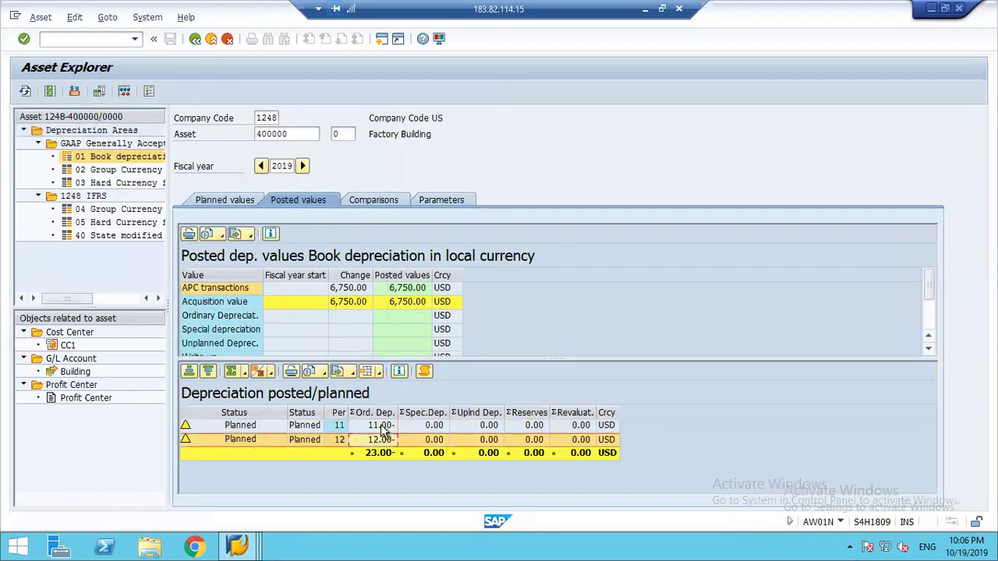
pyautogui.click(381, 426)
pyautogui.click(380, 439)
pyautogui.click(380, 427)
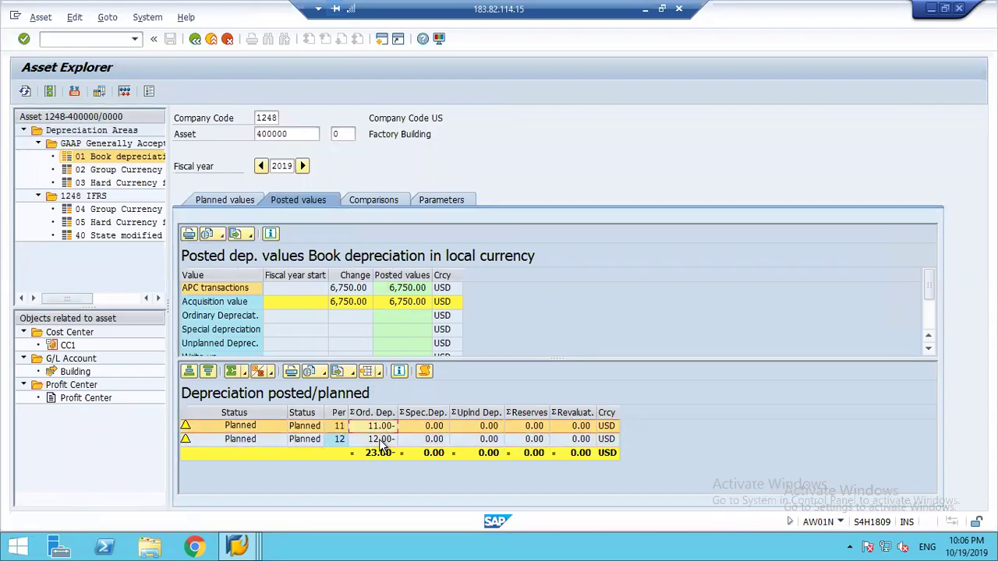
pyautogui.click(380, 439)
pyautogui.click(381, 426)
pyautogui.click(382, 440)
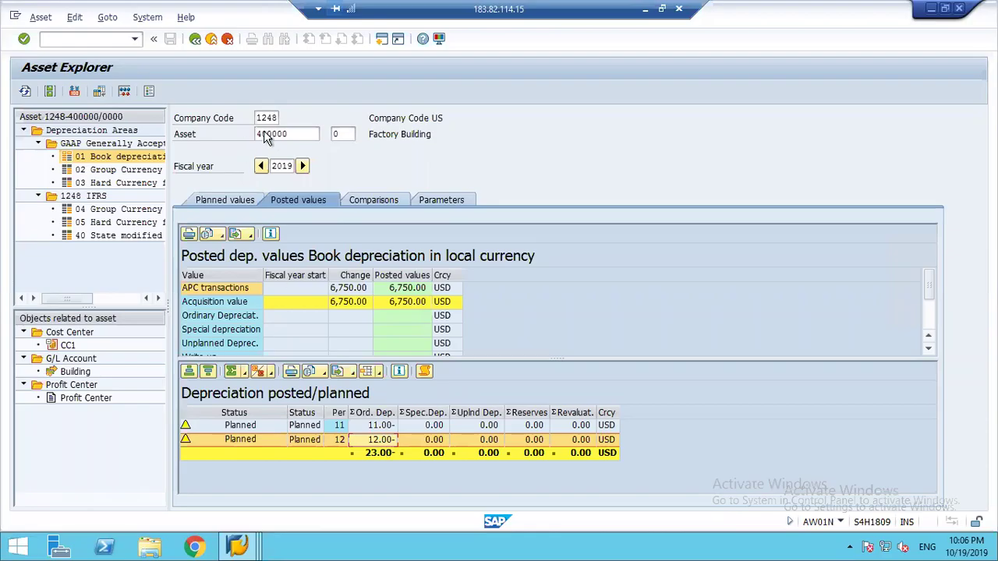
# Leave Asset Explorer and collapse the Fiscal Year Change folder under the Fixed Assets periodic processing.
pyautogui.click(195, 43)
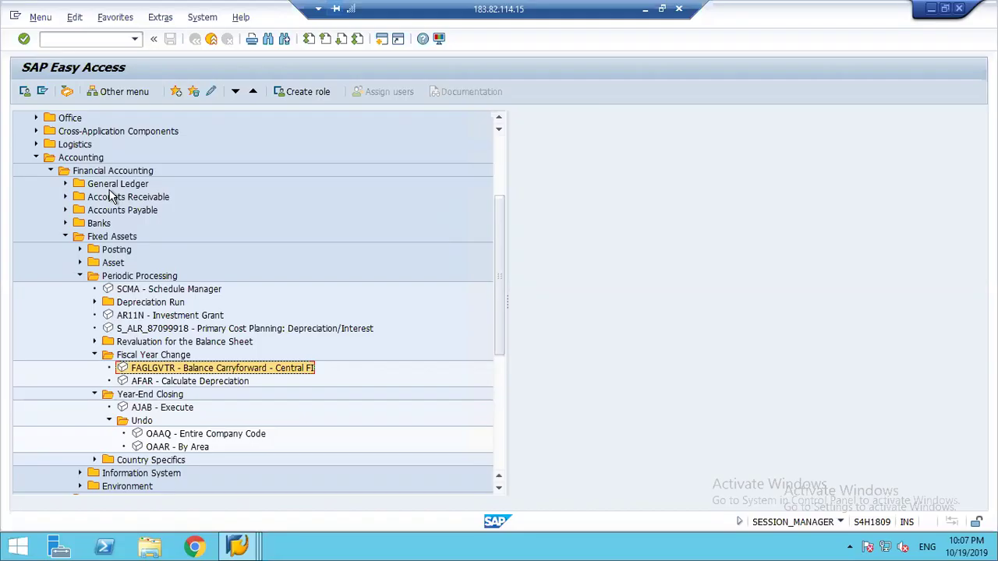
pyautogui.click(94, 355)
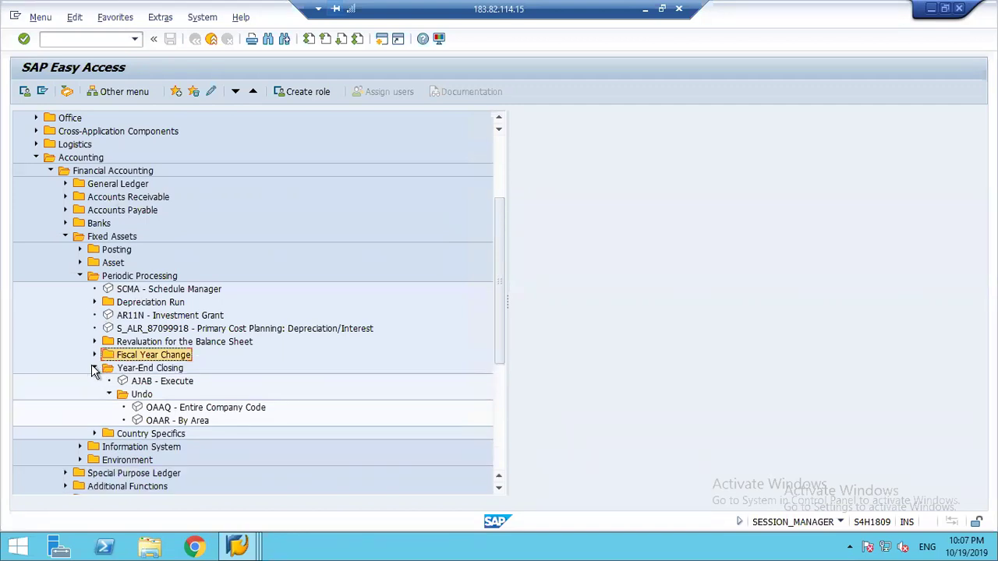